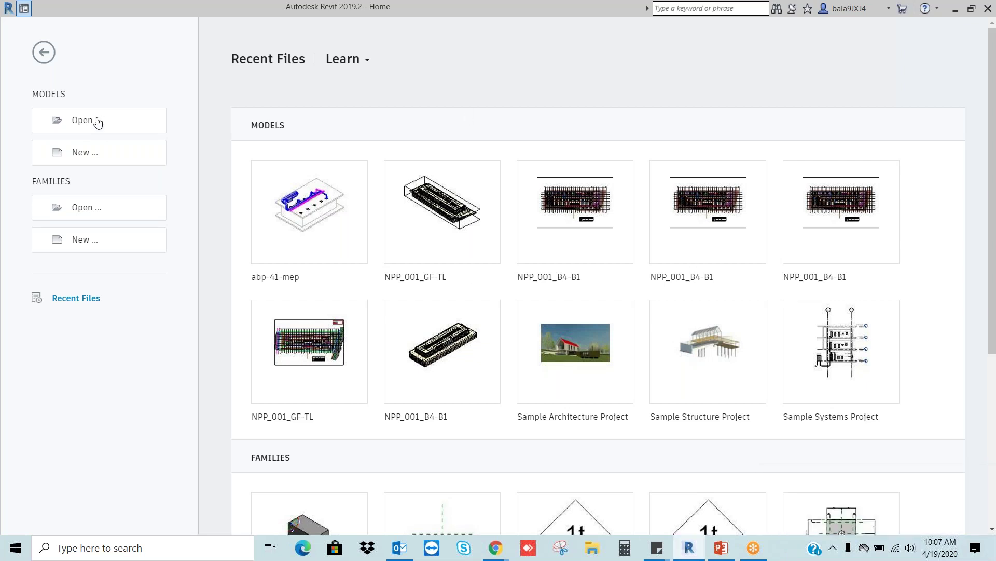
Open the project Project-ARCH-2020-04-17 from the NSL-Free folder inside Training
{"action": "left_click", "coordinate": [98, 122]}
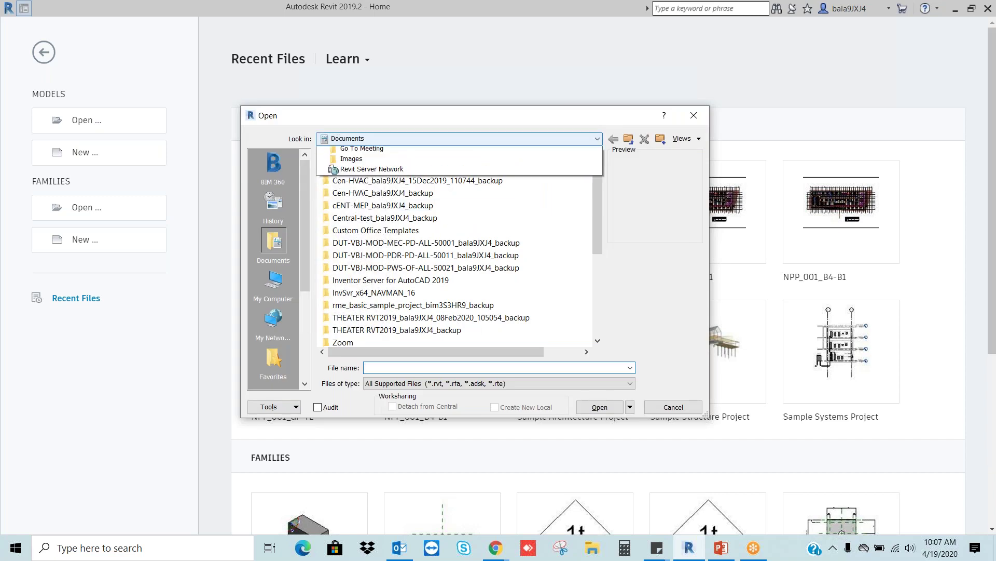
{"action": "left_click", "coordinate": [598, 139]}
{"action": "left_click", "coordinate": [363, 172]}
{"action": "left_click_drag", "start_coordinate": [599, 219], "coordinate": [595, 301]}
{"action": "double_click", "coordinate": [372, 308]}
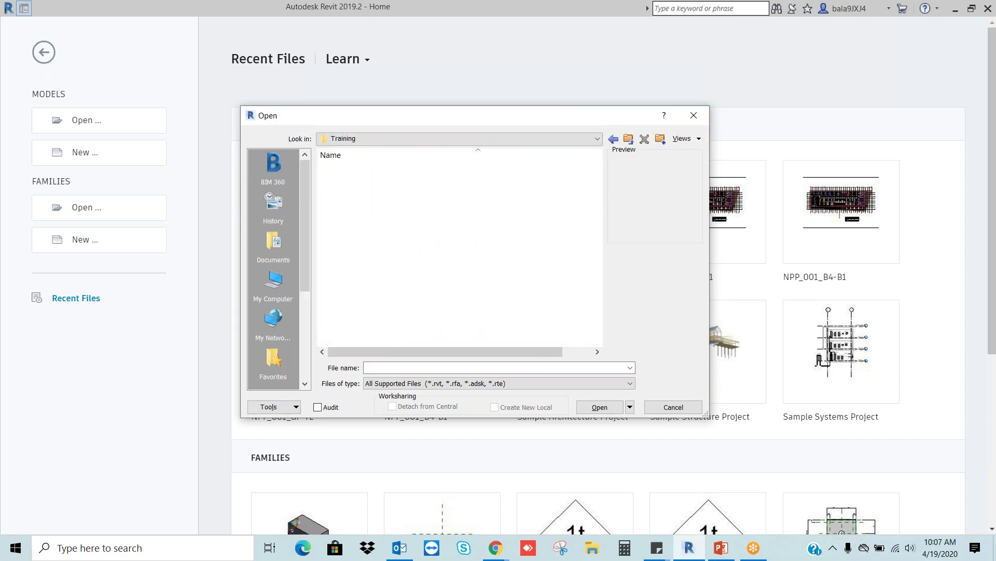
{"action": "double_click", "coordinate": [348, 267]}
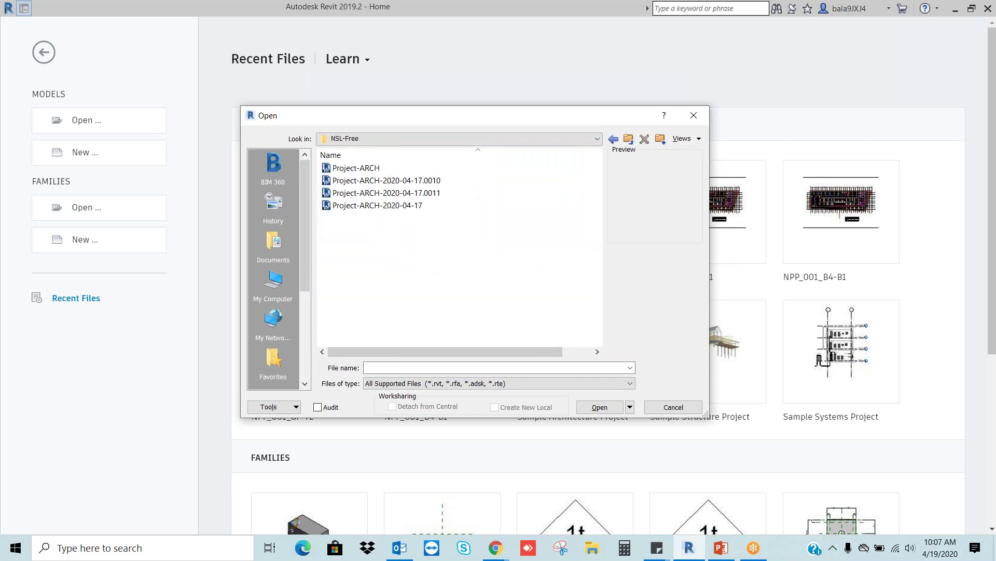
{"action": "left_click", "coordinate": [366, 206]}
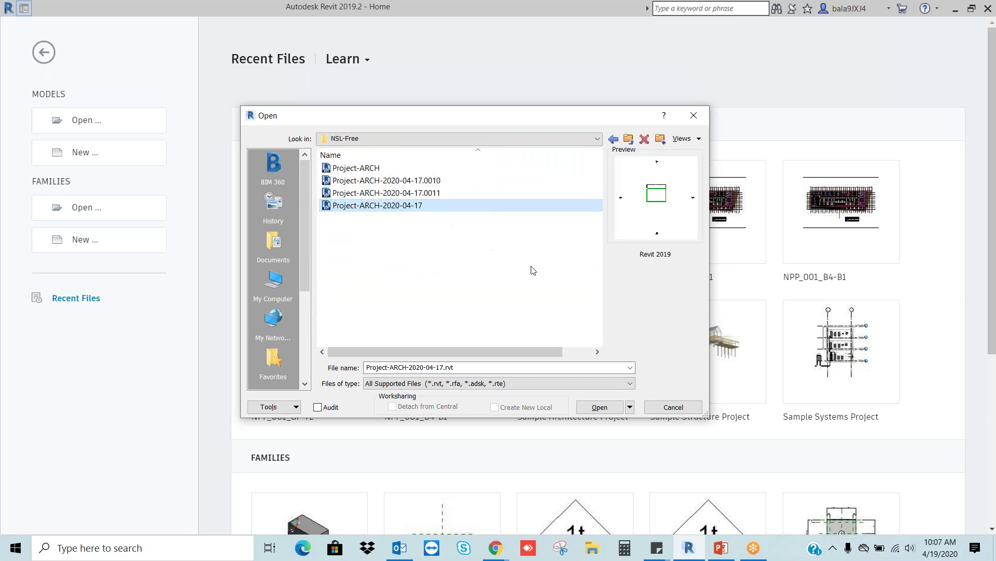
{"action": "left_click", "coordinate": [601, 409]}
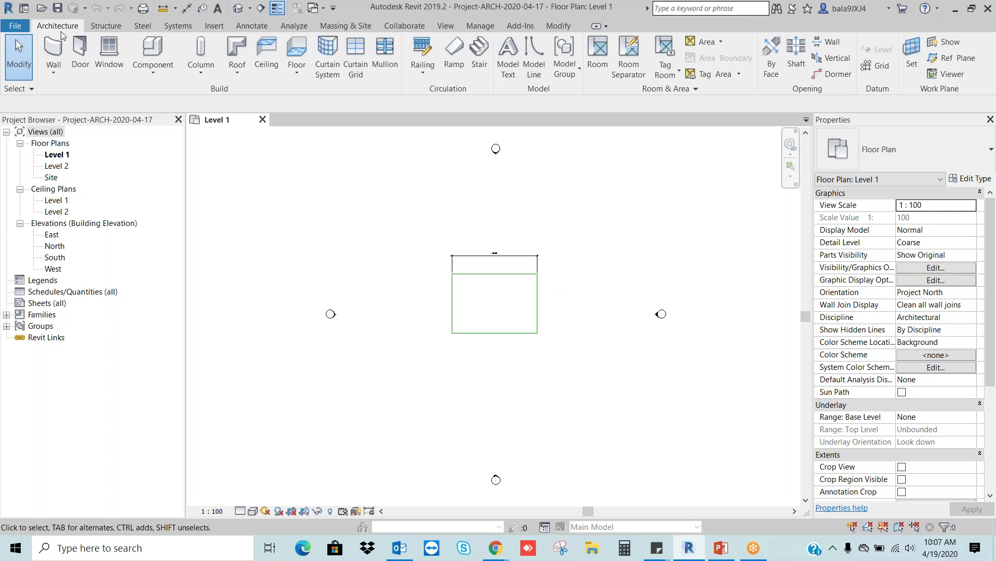
{"action": "left_click", "coordinate": [530, 70]}
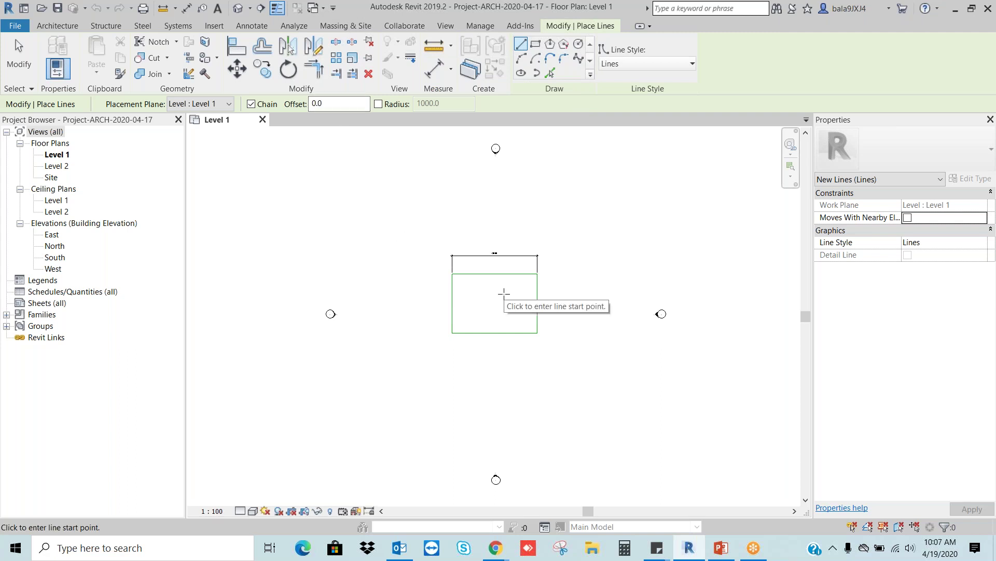
{"action": "key", "text": "Escape"}
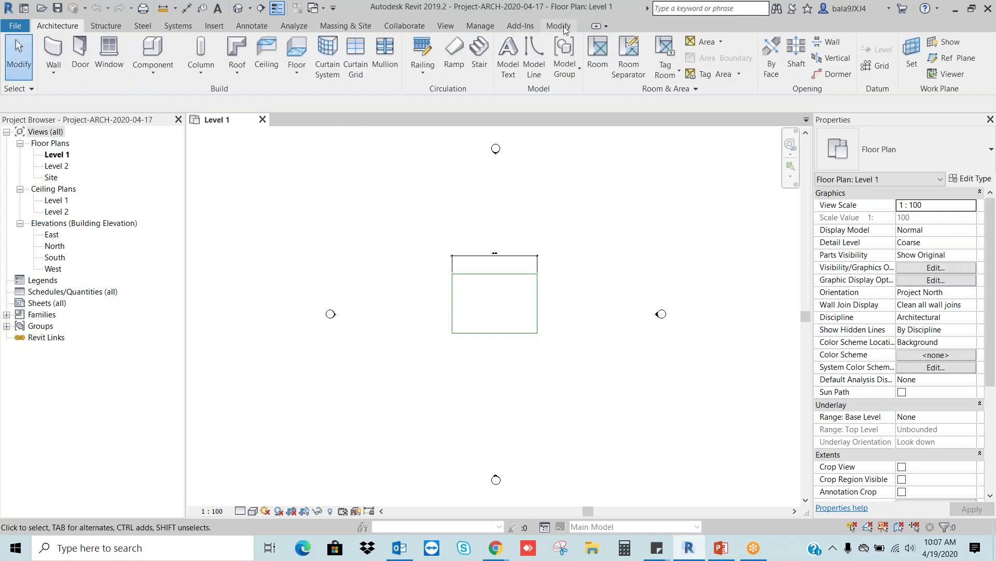
{"action": "left_click", "coordinate": [559, 26]}
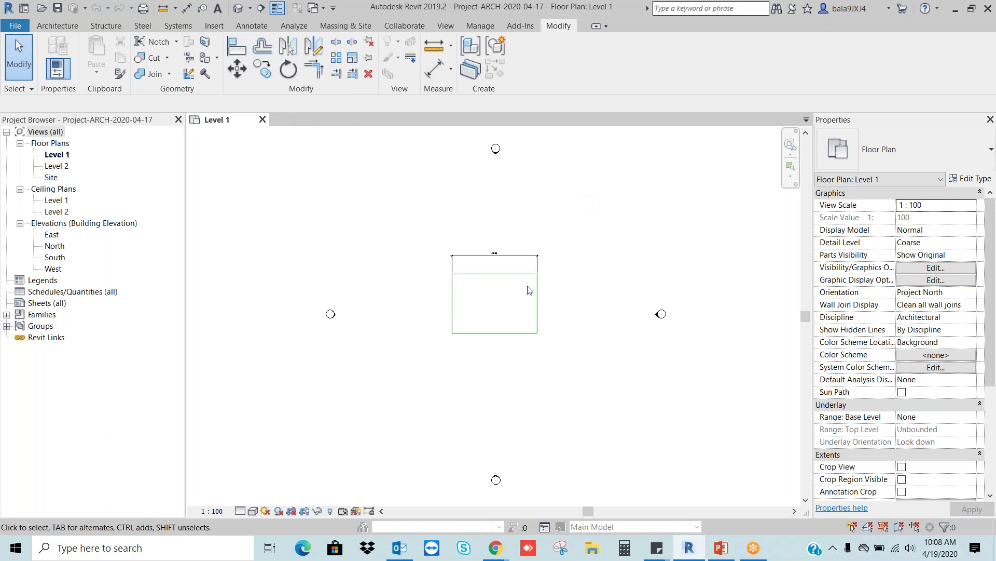
Move the rectangle's right vertical line 1000 outward to the right, keeping it joined to the adjacent lines
{"action": "scroll", "coordinate": [553, 294], "scroll_direction": "up", "scroll_amount": 4}
{"action": "middle_click_drag", "start_coordinate": [556, 278], "coordinate": [610, 312]}
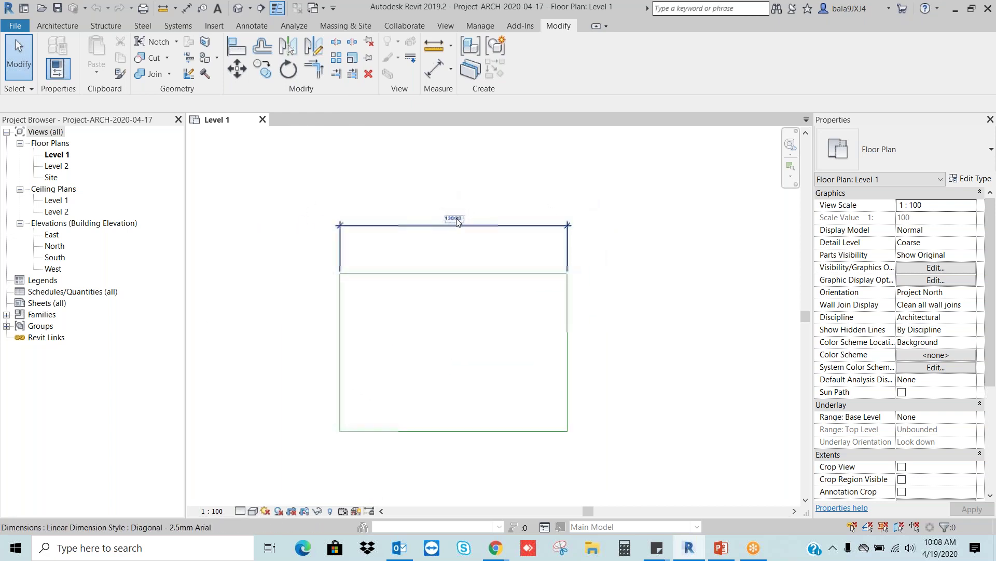
{"action": "left_click", "coordinate": [568, 313]}
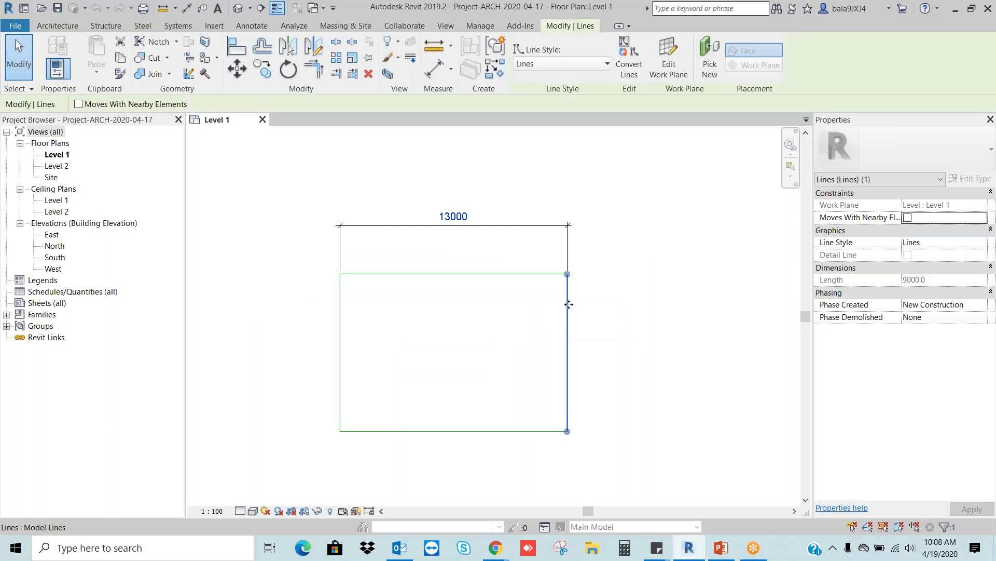
{"action": "left_click", "coordinate": [639, 307]}
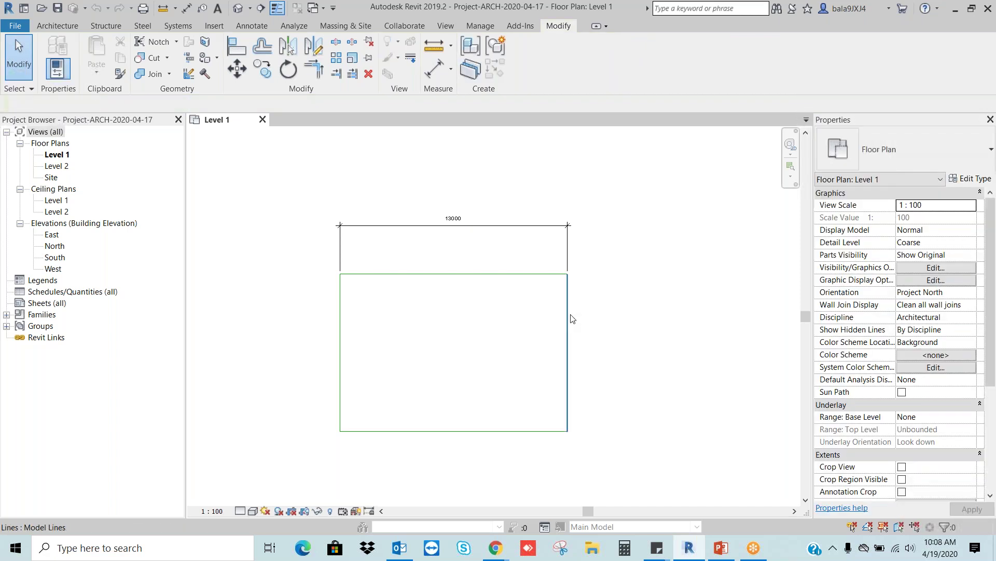
{"action": "left_click", "coordinate": [570, 317]}
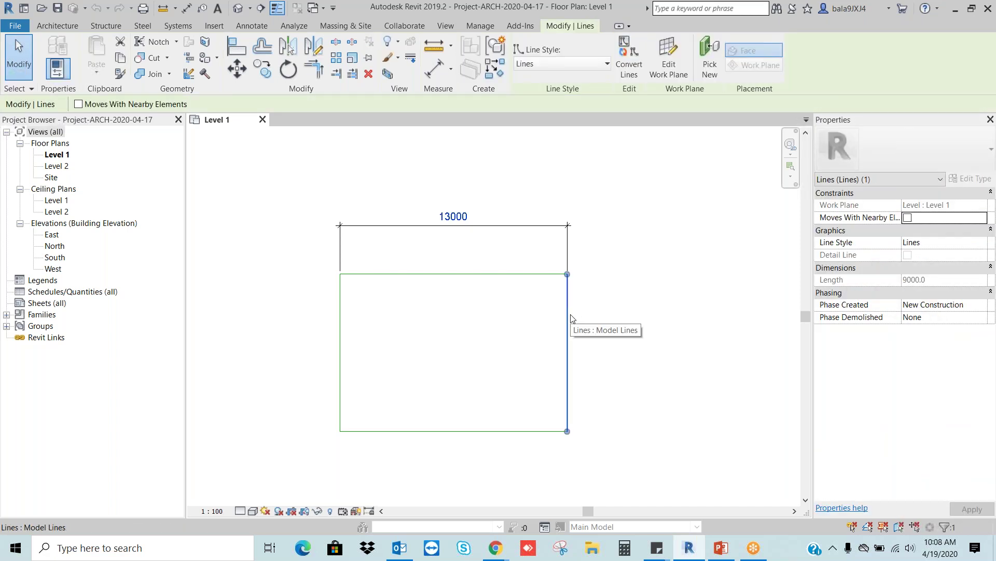
{"action": "left_click", "coordinate": [639, 314]}
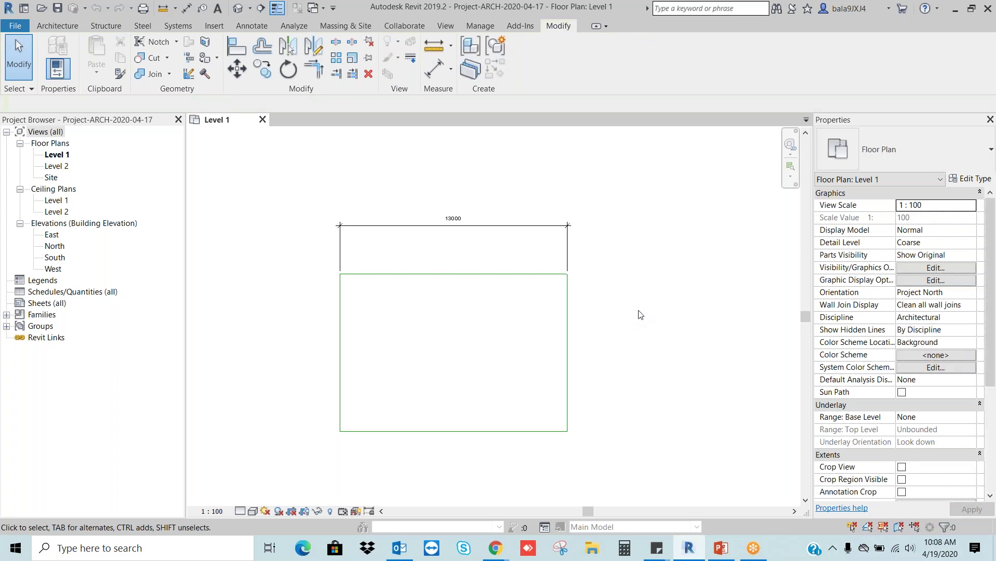
{"action": "left_click", "coordinate": [569, 320]}
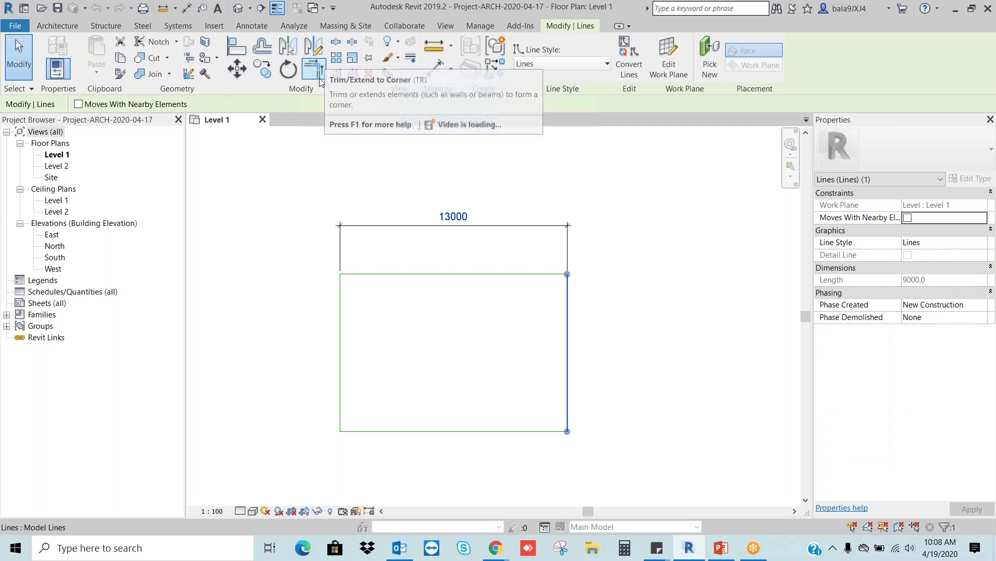
{"action": "left_click", "coordinate": [237, 68]}
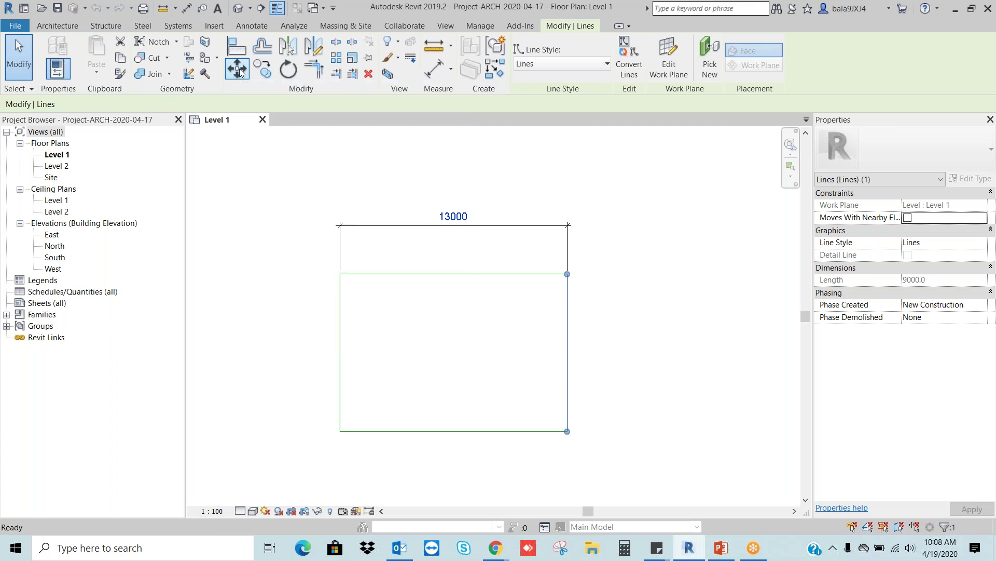
{"action": "left_click", "coordinate": [567, 431]}
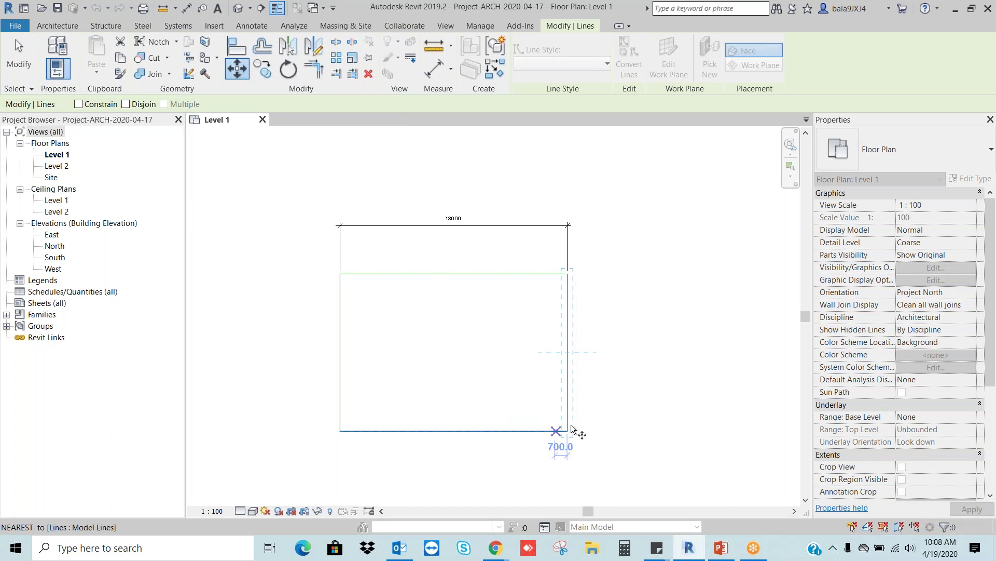
{"action": "left_click", "coordinate": [567, 374]}
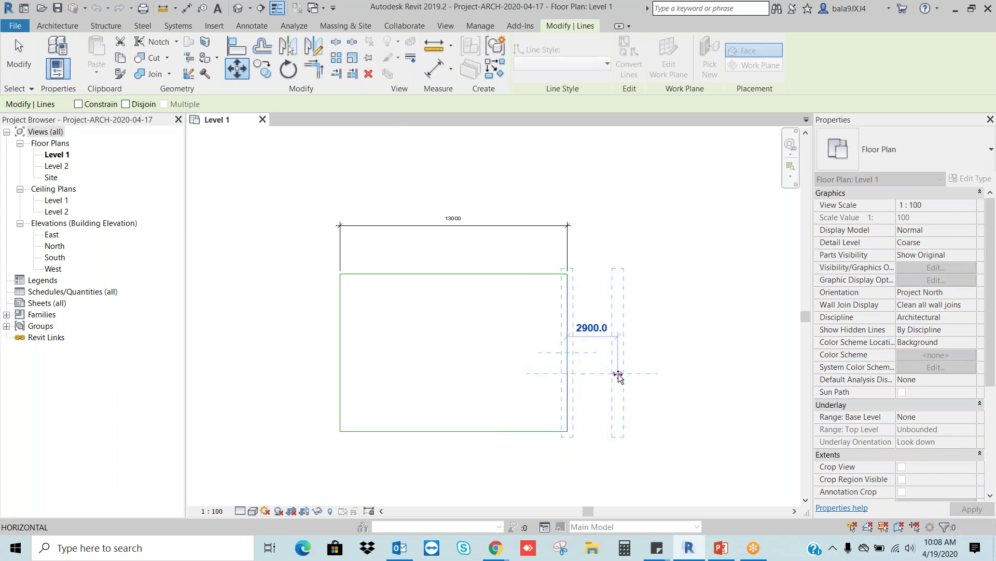
{"action": "type", "text": "1000"}
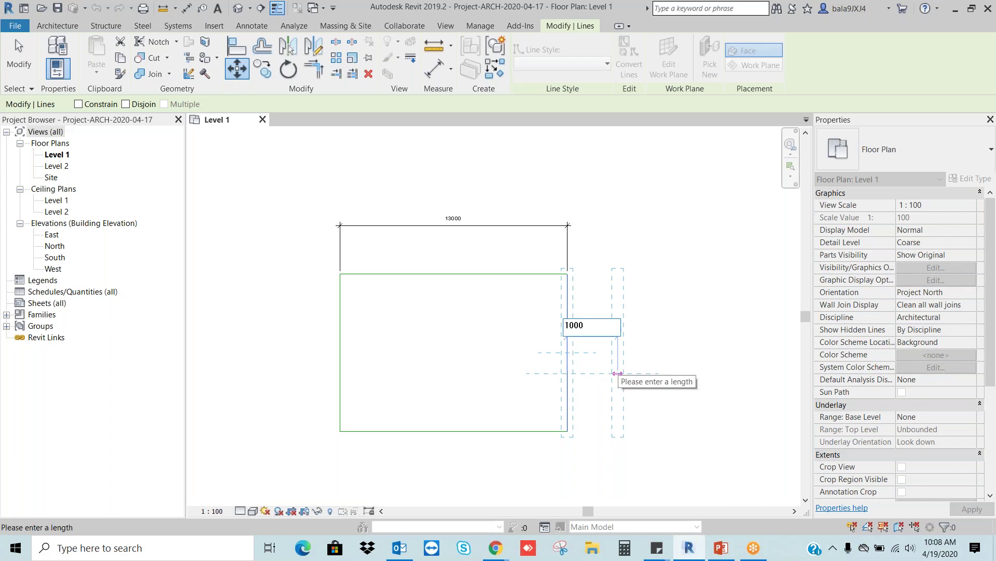
{"action": "key", "text": "Return"}
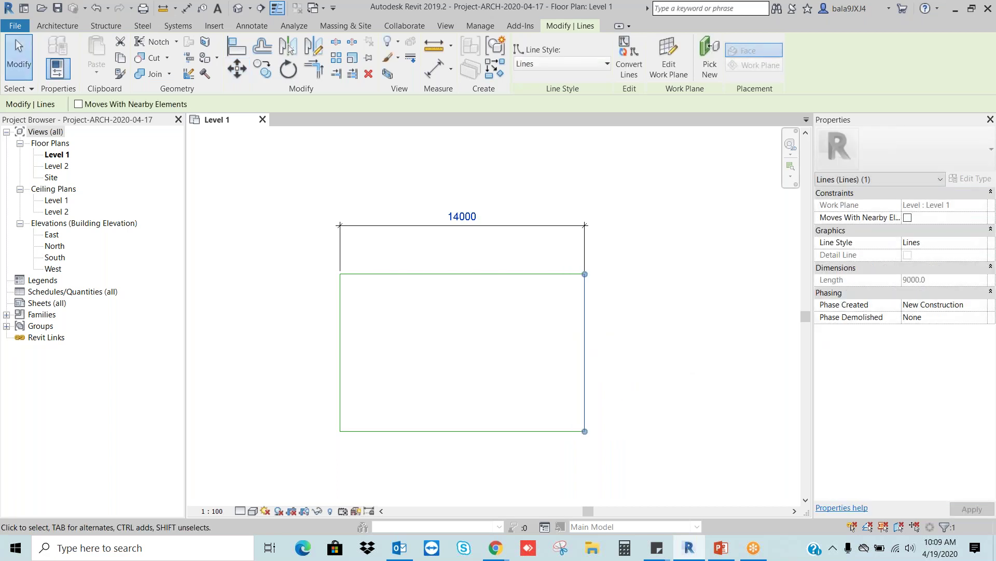
{"action": "left_click", "coordinate": [492, 247]}
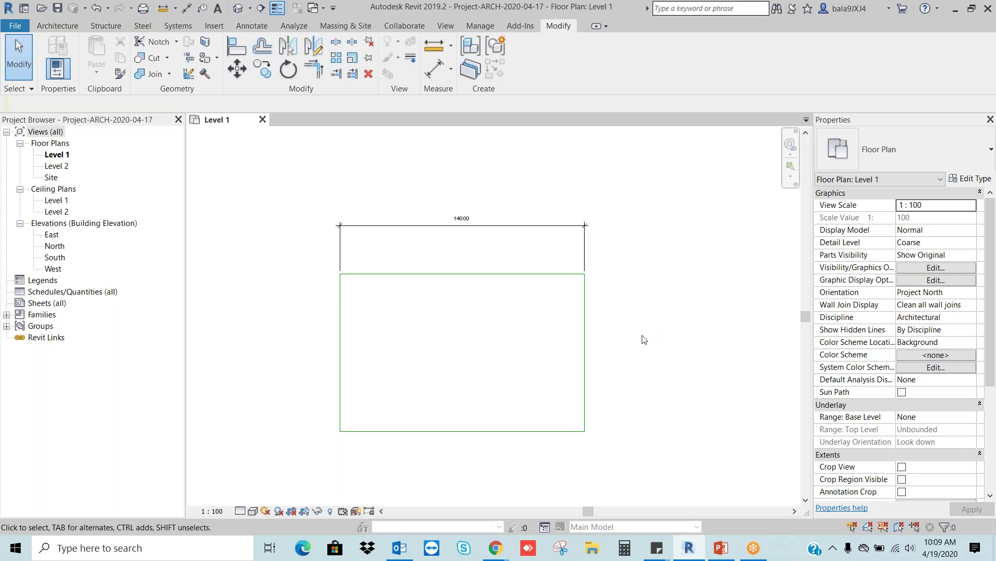
Move the rectangle's right vertical line farther right with Disjoin enabled, accepting deletion of the attached dimension
{"action": "scroll", "coordinate": [590, 396], "scroll_direction": "up", "scroll_amount": 1}
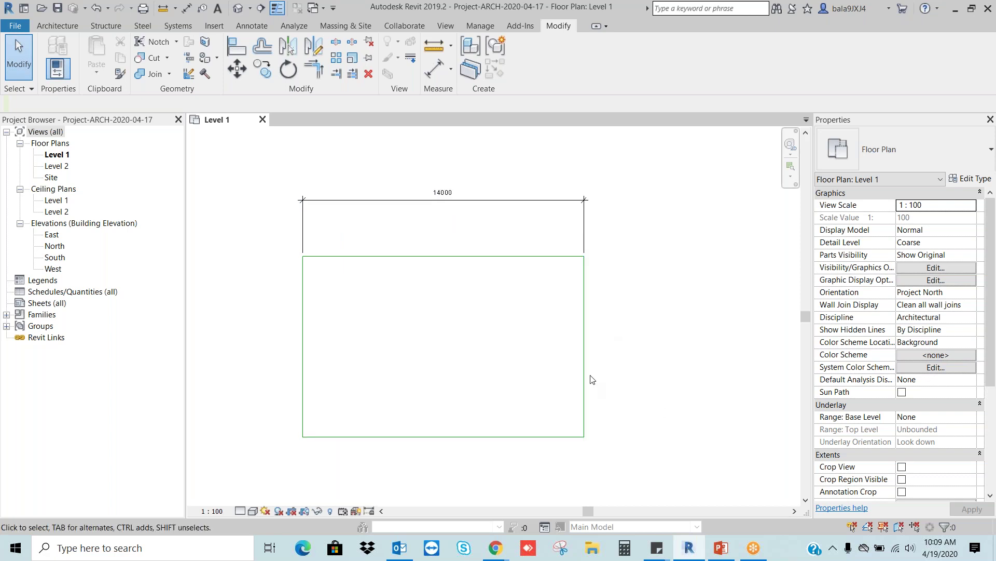
{"action": "left_click", "coordinate": [585, 295]}
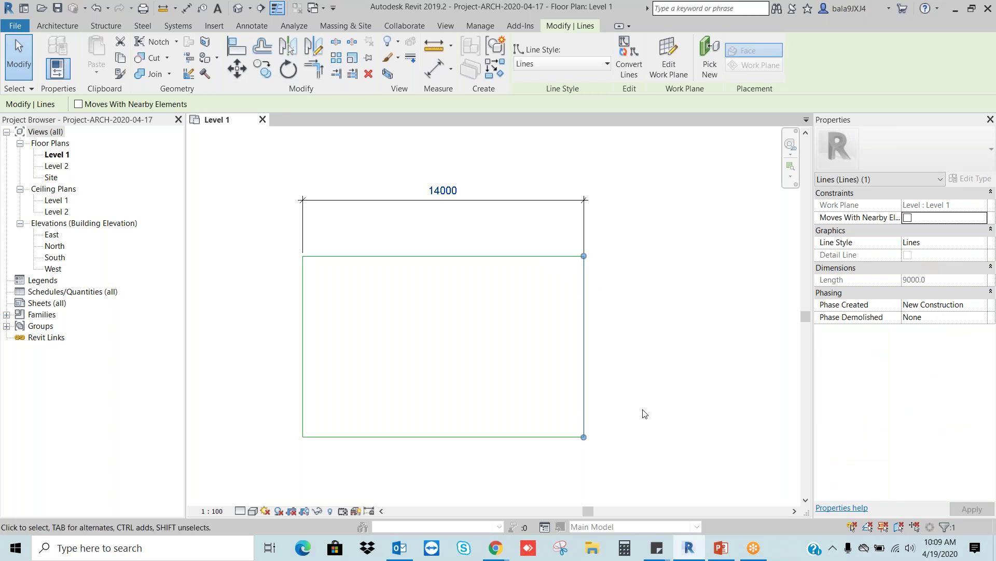
{"action": "key", "text": "Escape"}
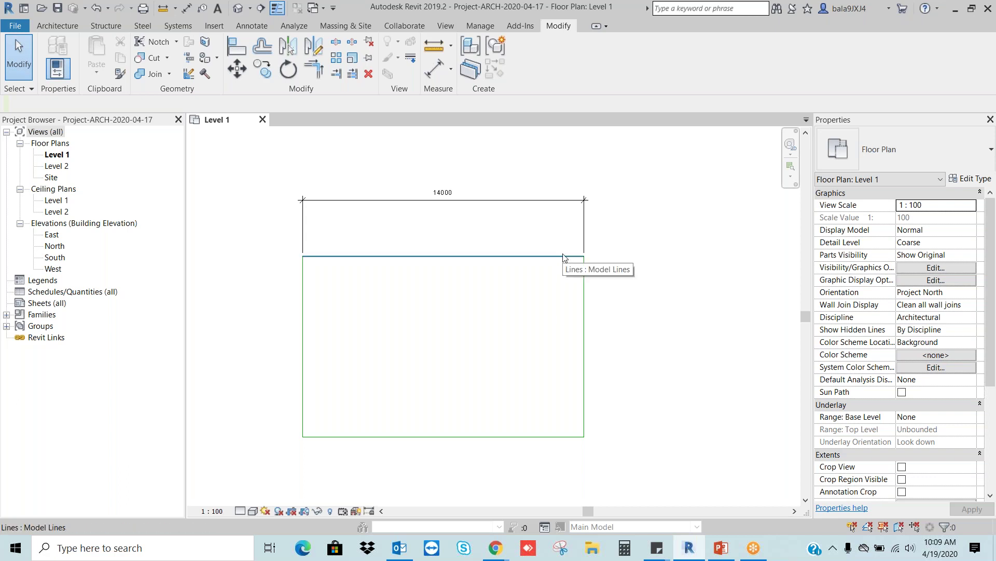
{"action": "left_click", "coordinate": [585, 327]}
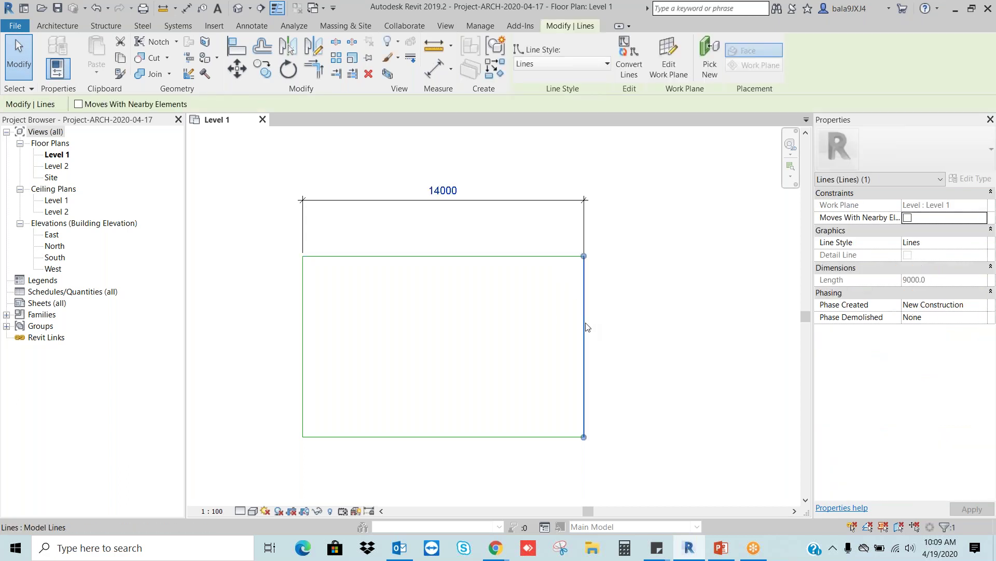
{"action": "left_click", "coordinate": [655, 322]}
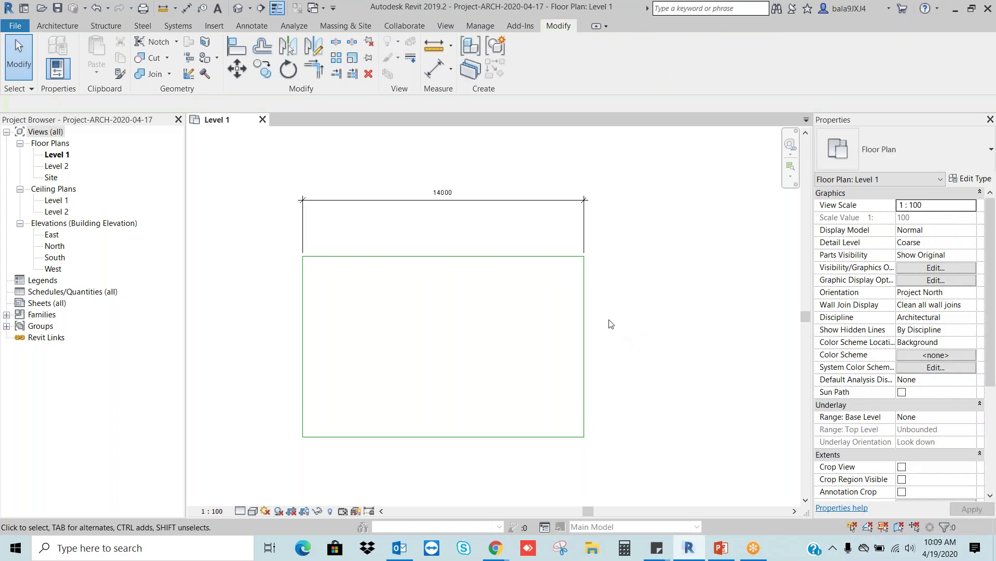
{"action": "left_click", "coordinate": [585, 300]}
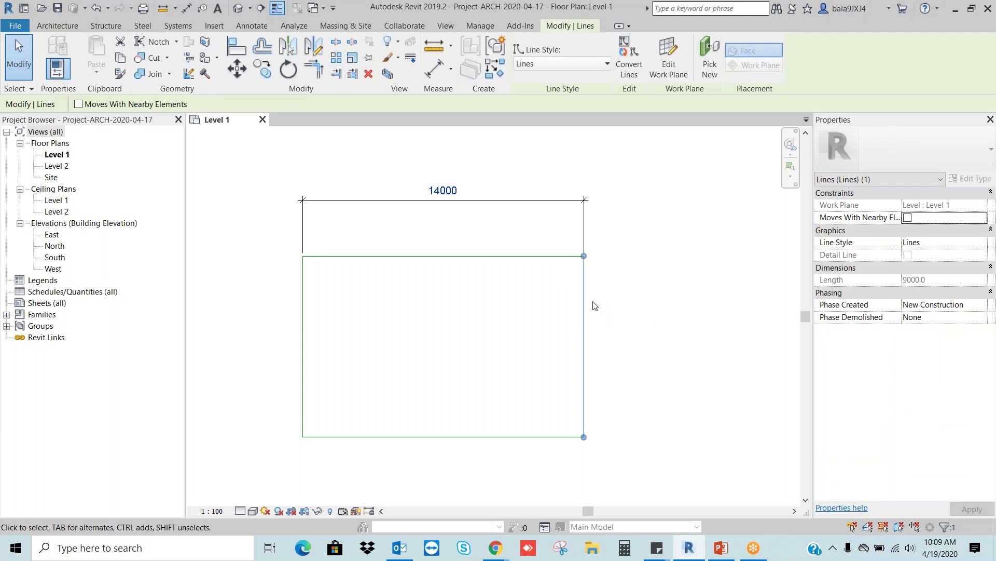
{"action": "left_click", "coordinate": [239, 71]}
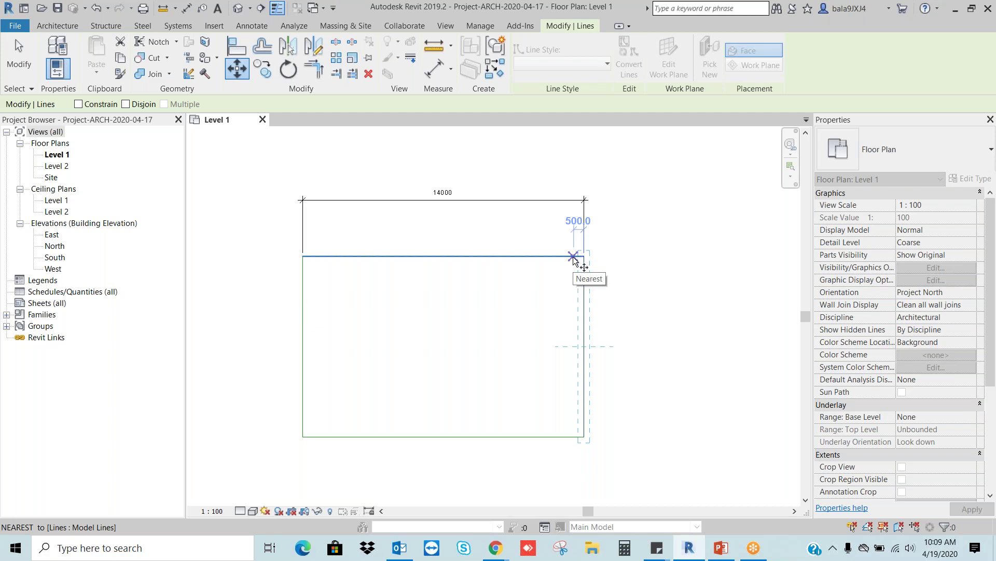
{"action": "left_click", "coordinate": [125, 105]}
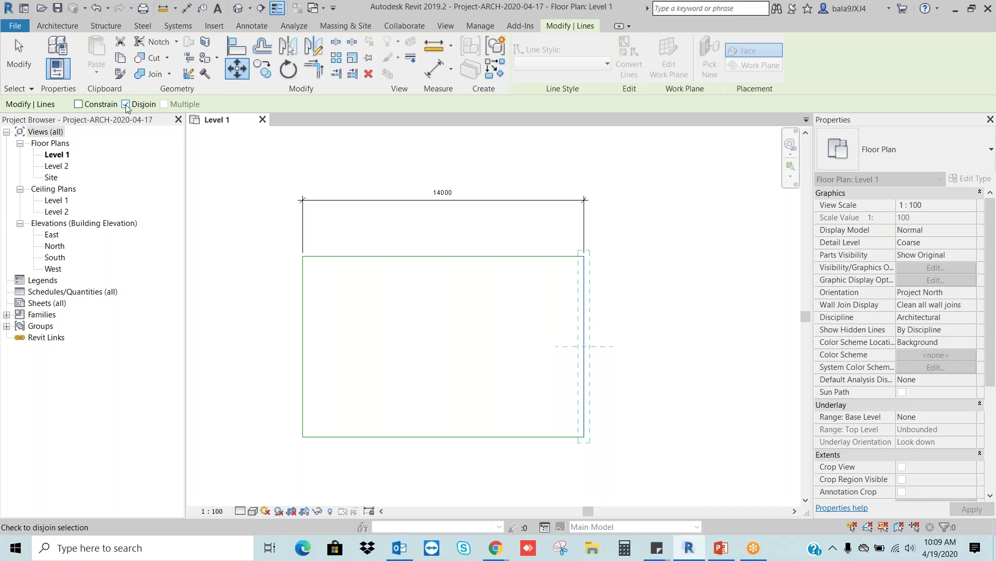
{"action": "left_click", "coordinate": [615, 382]}
{"action": "left_click", "coordinate": [655, 378]}
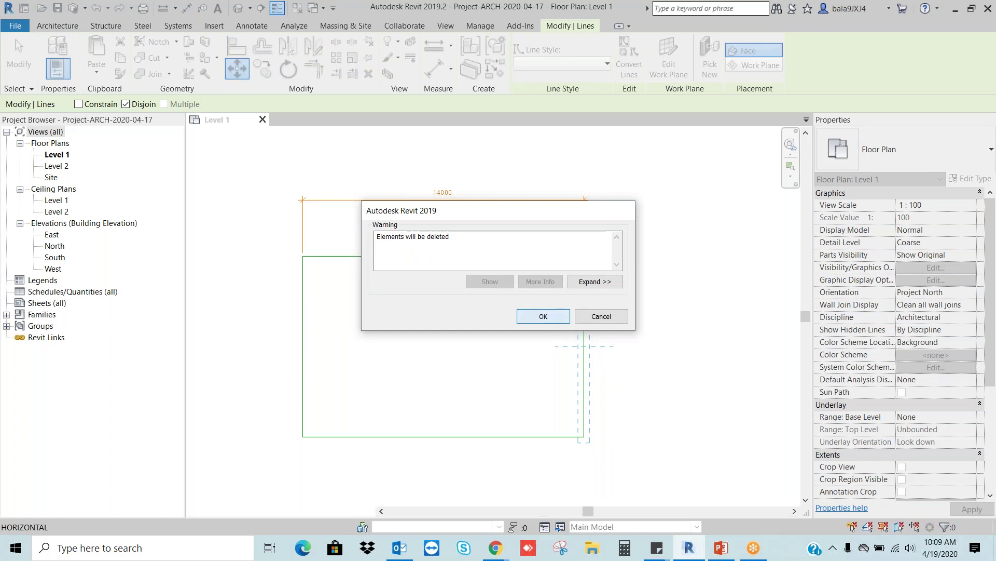
{"action": "left_click", "coordinate": [543, 315]}
{"action": "left_click", "coordinate": [672, 364]}
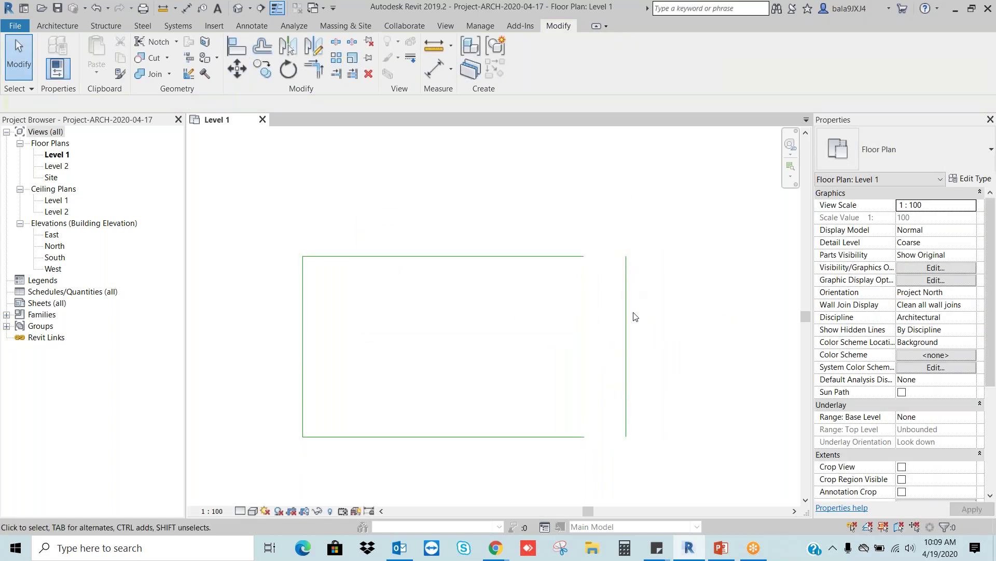
Move the left vertical line about 3300 outward to the left with Disjoin enabled
{"action": "scroll", "coordinate": [478, 252], "scroll_direction": "down", "scroll_amount": 2}
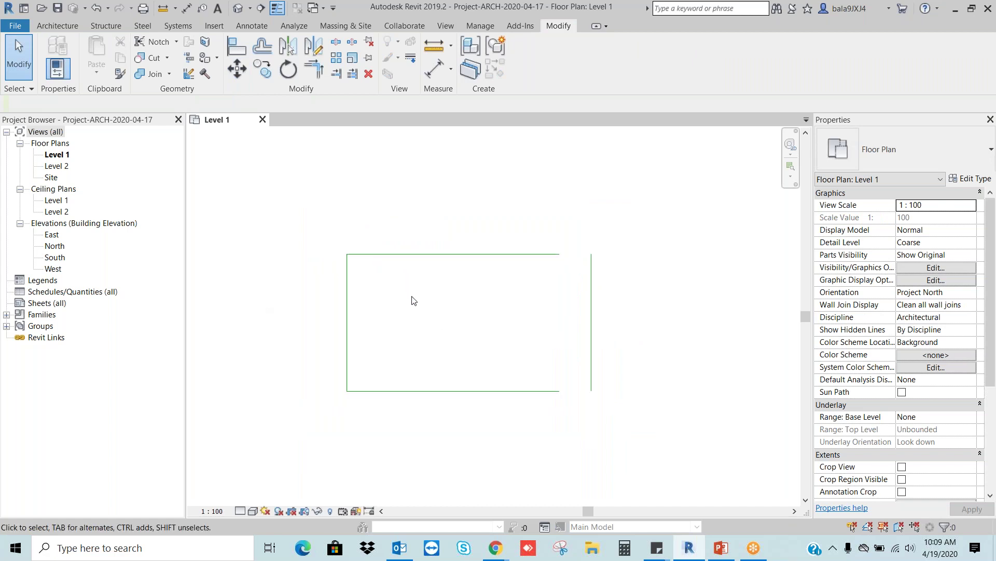
{"action": "left_click", "coordinate": [349, 295]}
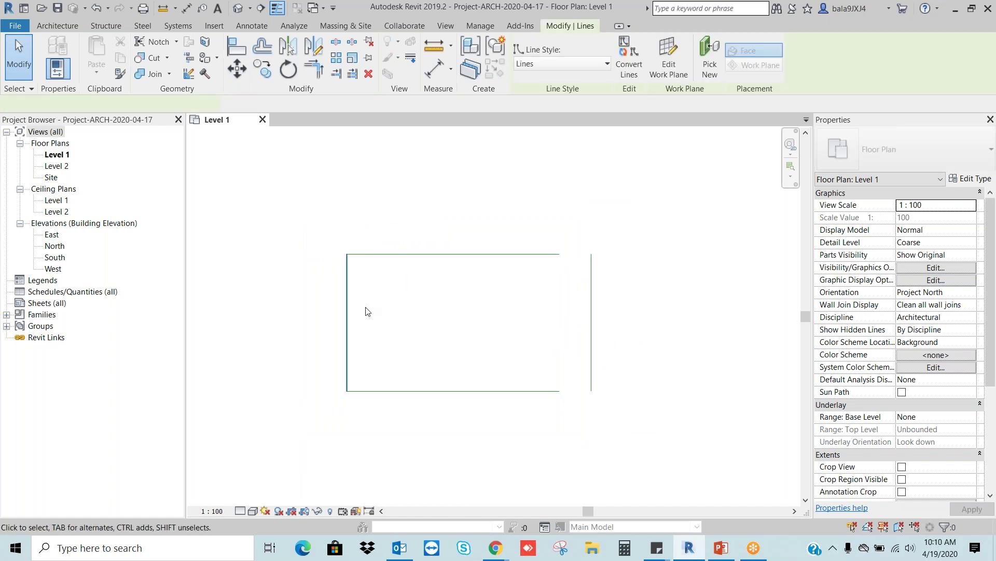
{"action": "left_click", "coordinate": [237, 69]}
{"action": "left_click", "coordinate": [343, 331]}
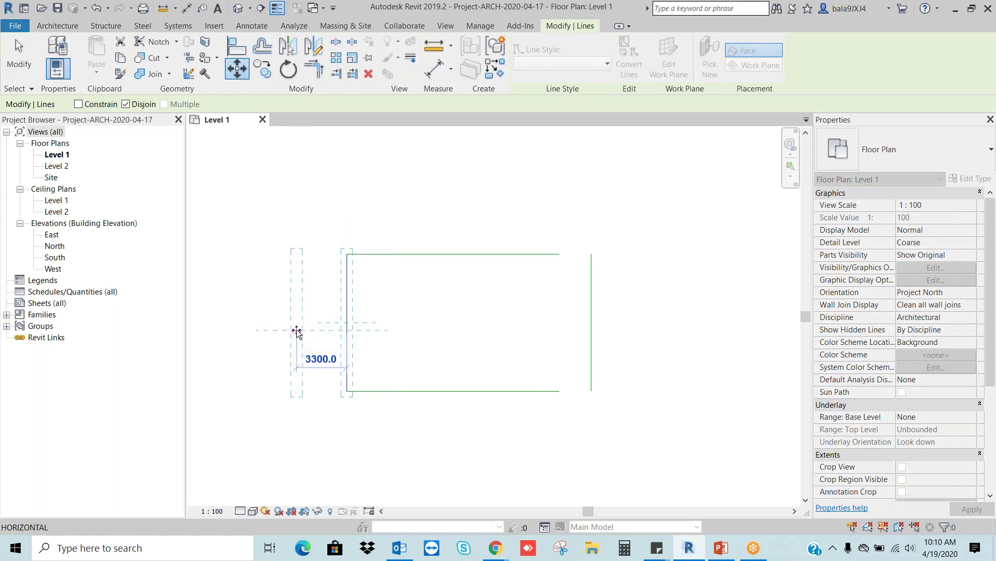
{"action": "left_click", "coordinate": [296, 331]}
{"action": "left_click", "coordinate": [485, 326]}
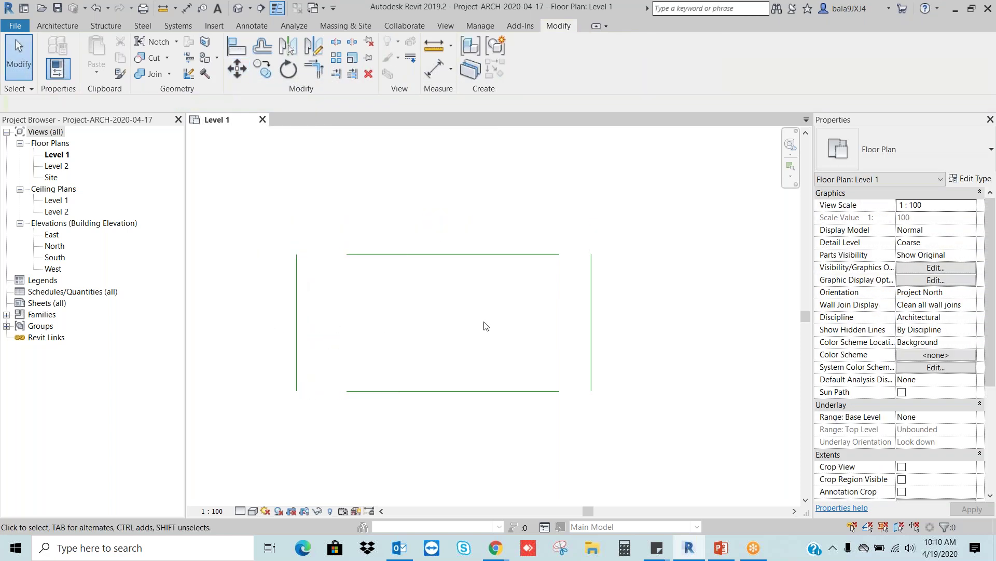
{"action": "left_click", "coordinate": [297, 269]}
{"action": "left_click", "coordinate": [240, 74]}
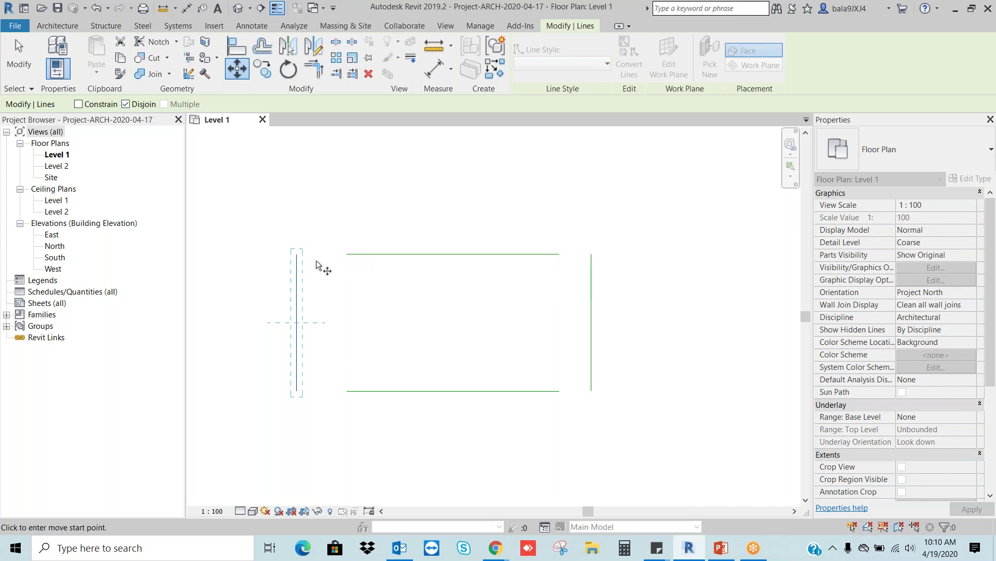
{"action": "key", "text": "Escape"}
{"action": "key", "text": "Escape"}
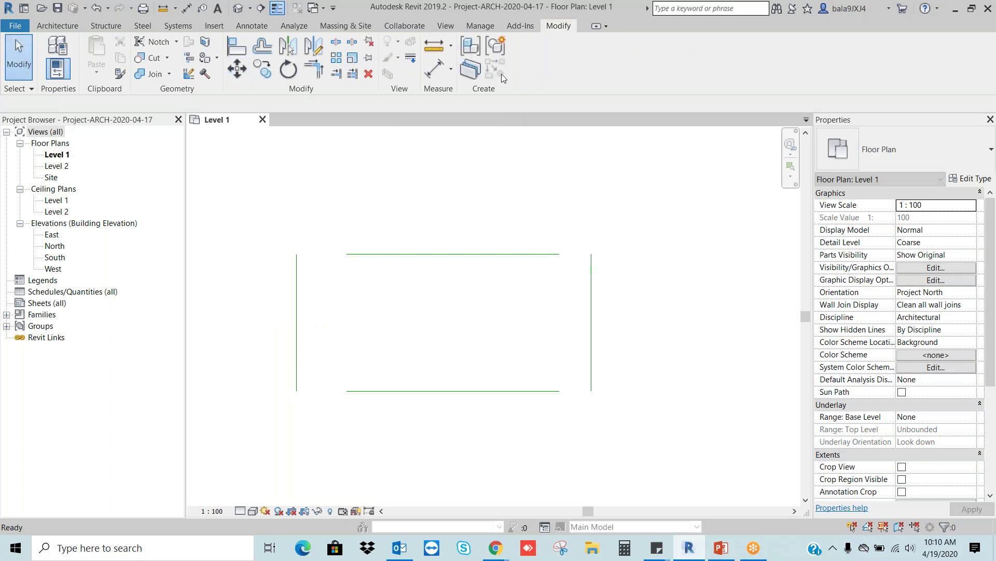
Draw a model-line rectangle about 4700 by 2800 inside the four outer lines
{"action": "left_click", "coordinate": [57, 26]}
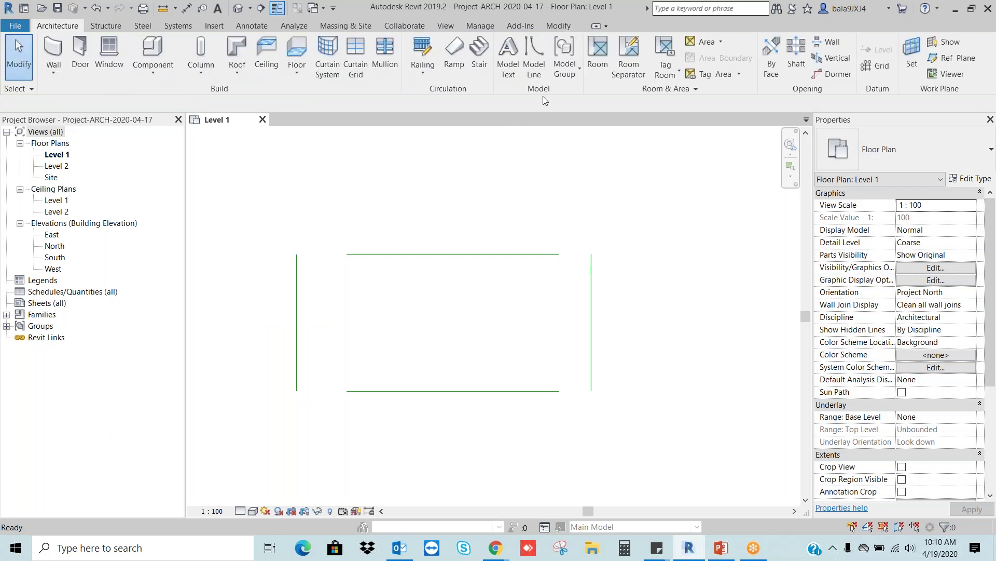
{"action": "left_click", "coordinate": [534, 58]}
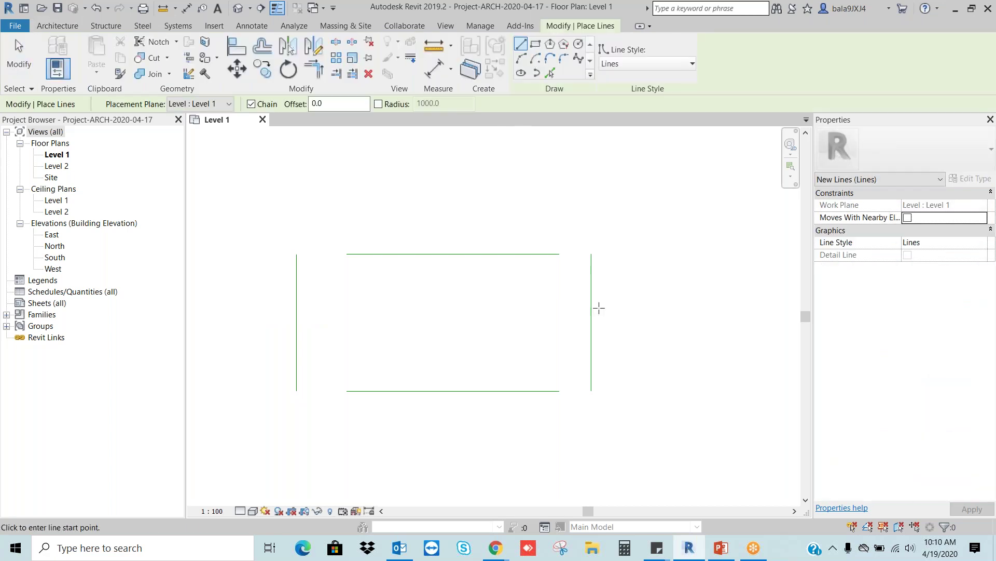
{"action": "left_click", "coordinate": [392, 305]}
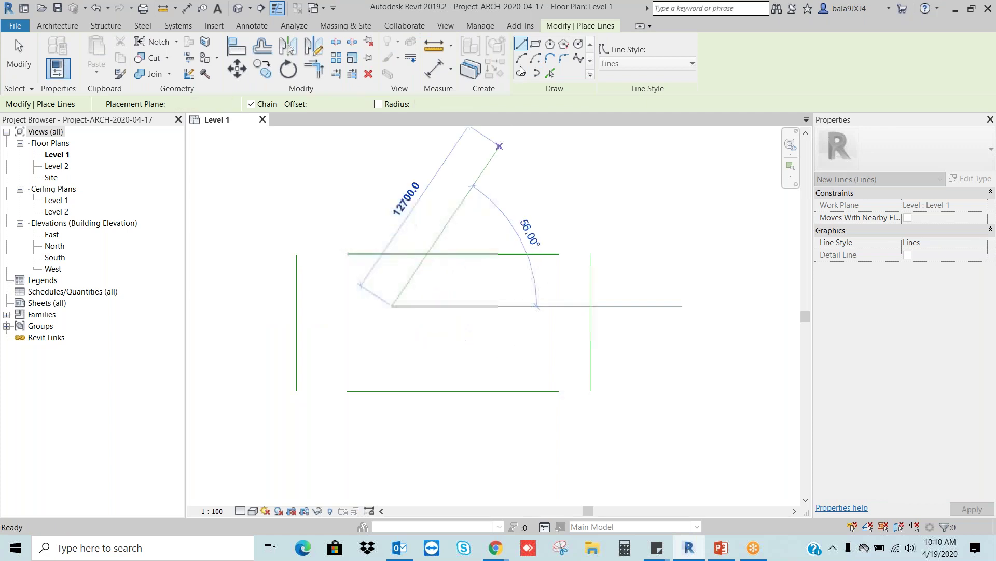
{"action": "left_click", "coordinate": [536, 44]}
{"action": "left_click", "coordinate": [386, 299]}
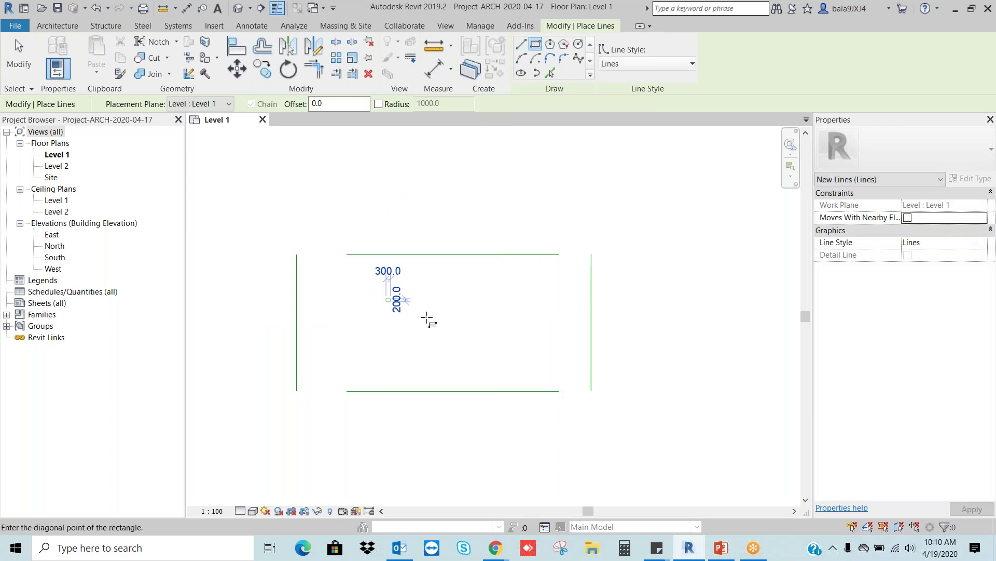
{"action": "left_click", "coordinate": [457, 341]}
{"action": "key", "text": "Escape"}
{"action": "key", "text": "Escape"}
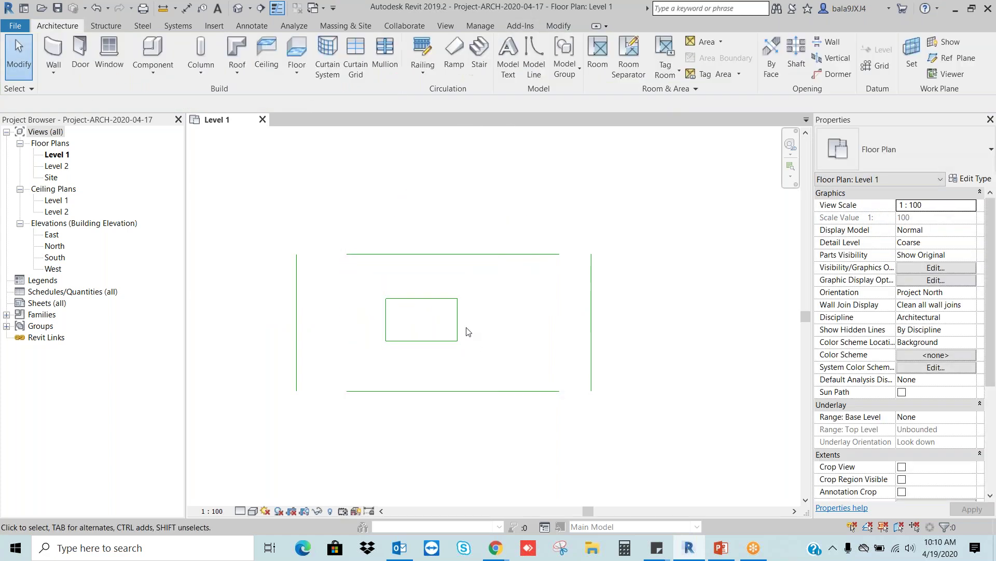
Move the inner rectangle's right vertical line about 1900 to the right with Disjoin disabled
{"action": "left_click", "coordinate": [456, 321]}
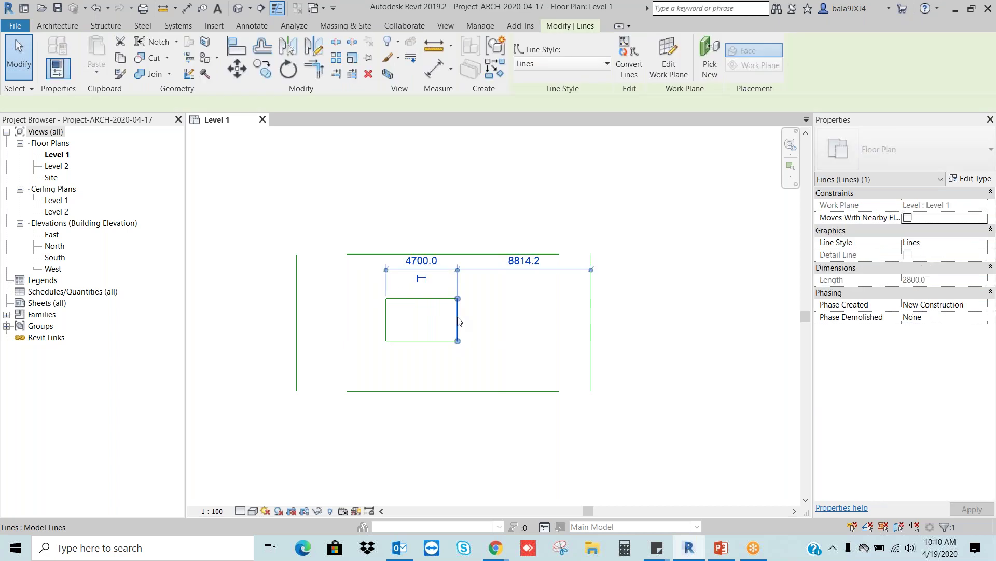
{"action": "left_click", "coordinate": [236, 69]}
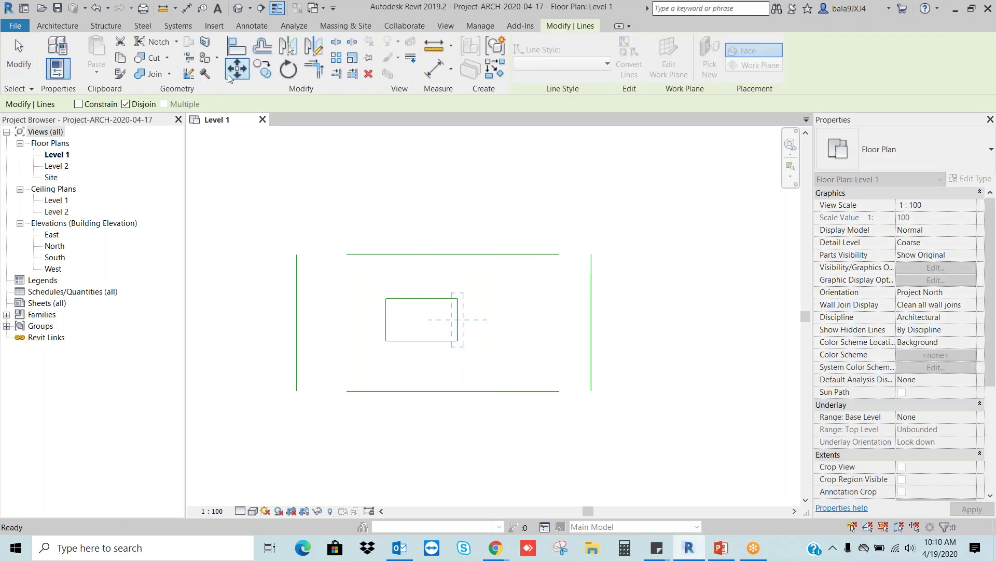
{"action": "left_click", "coordinate": [126, 105]}
{"action": "left_click", "coordinate": [126, 105]}
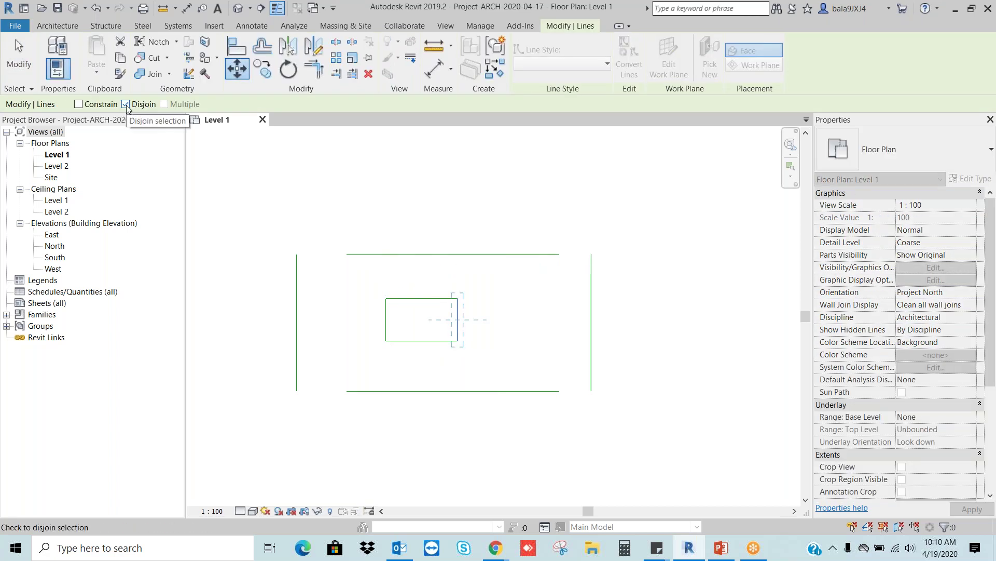
{"action": "left_click", "coordinate": [459, 322]}
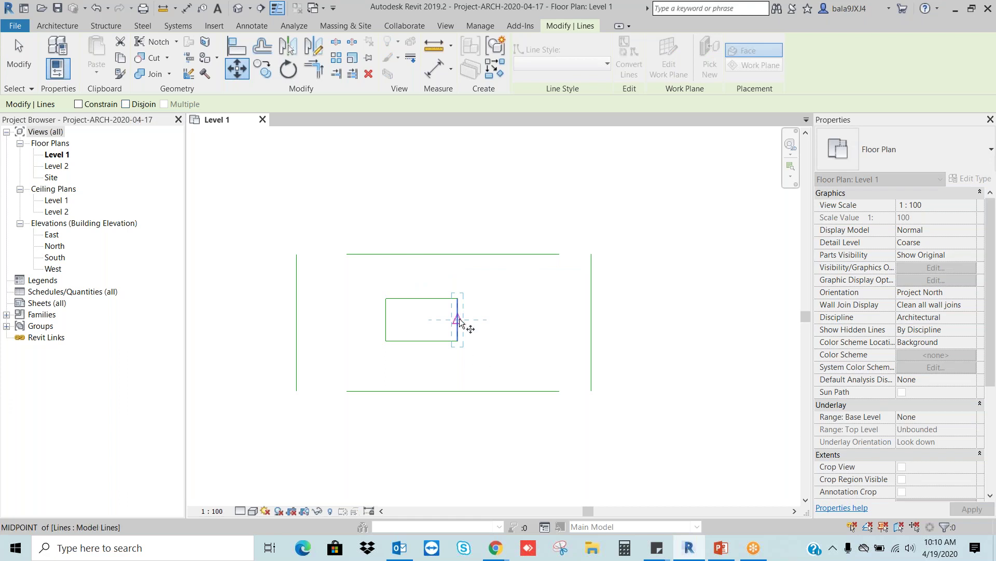
{"action": "left_click", "coordinate": [486, 319]}
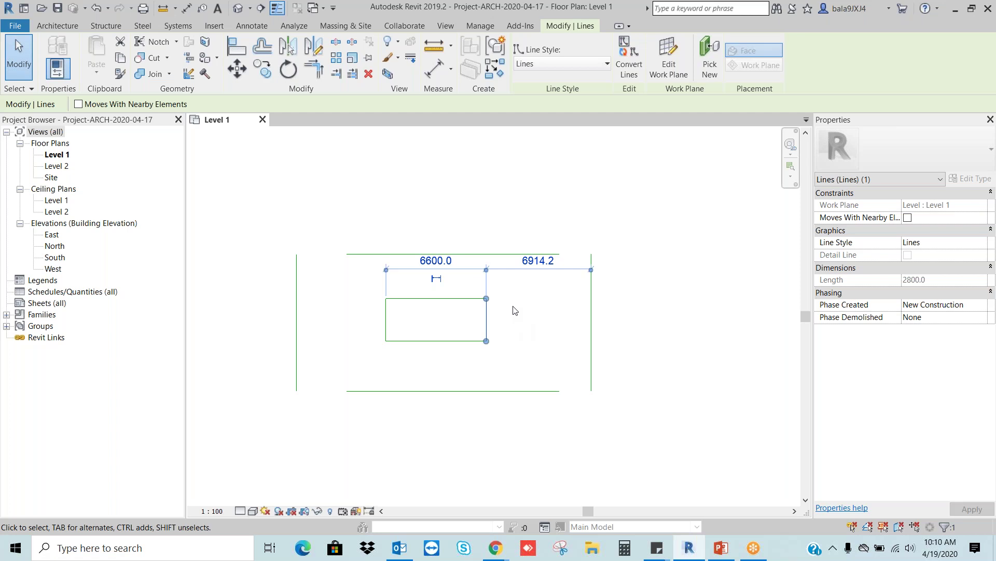
{"action": "left_click", "coordinate": [478, 216]}
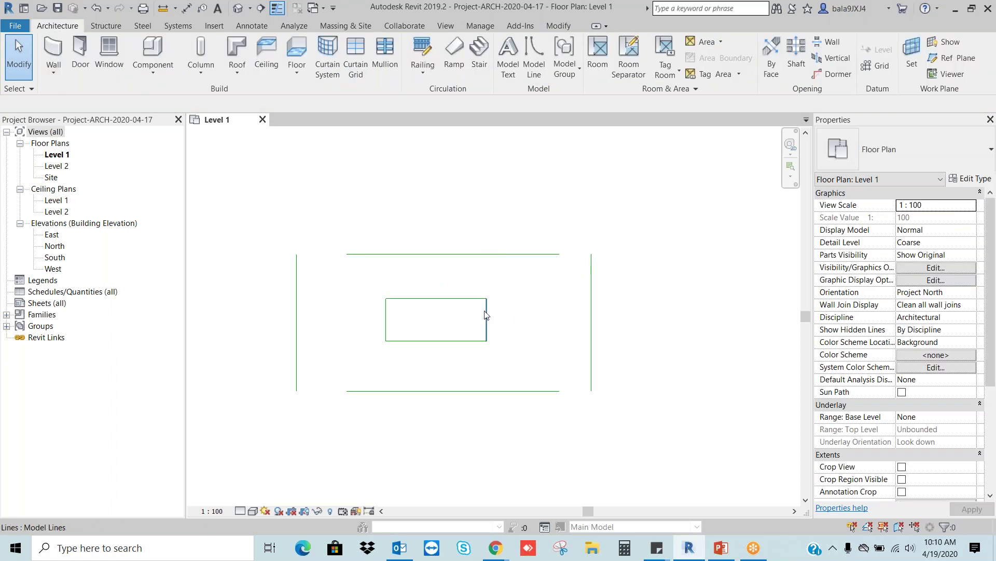
Move the inner rectangle's right vertical line about 1500 farther right with Disjoin enabled
{"action": "key", "text": "ctrl+Left"}
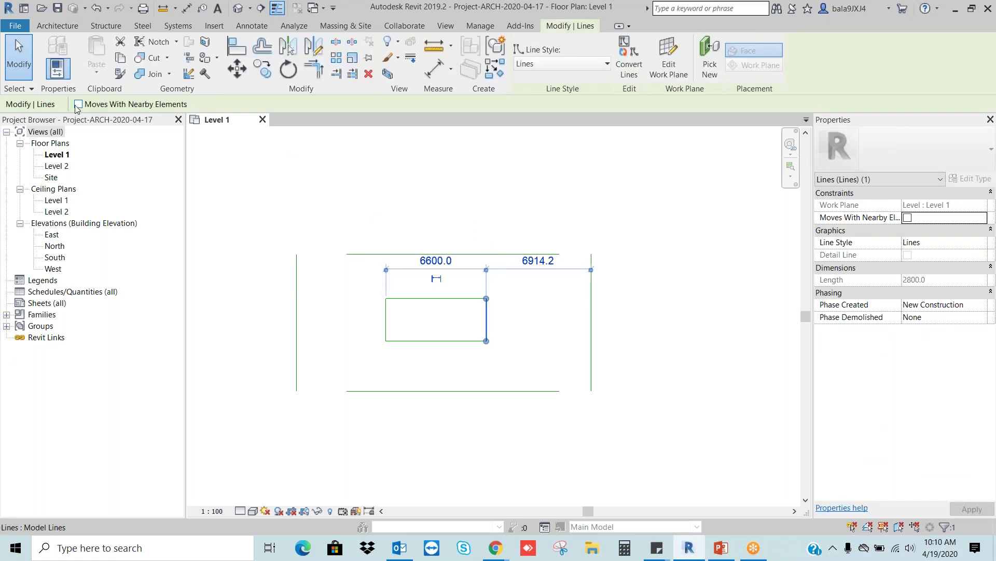
{"action": "left_click", "coordinate": [237, 68]}
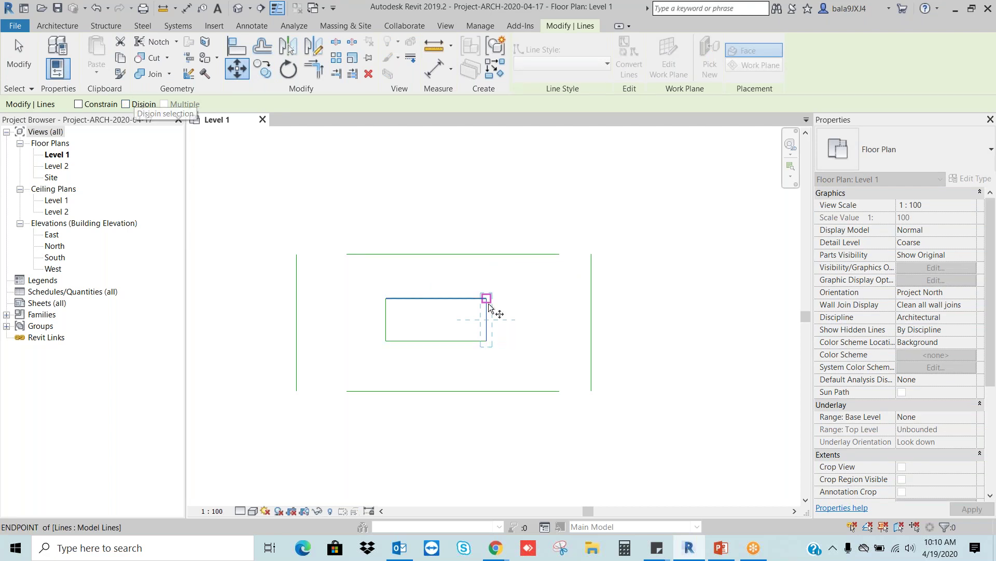
{"action": "left_click", "coordinate": [125, 105]}
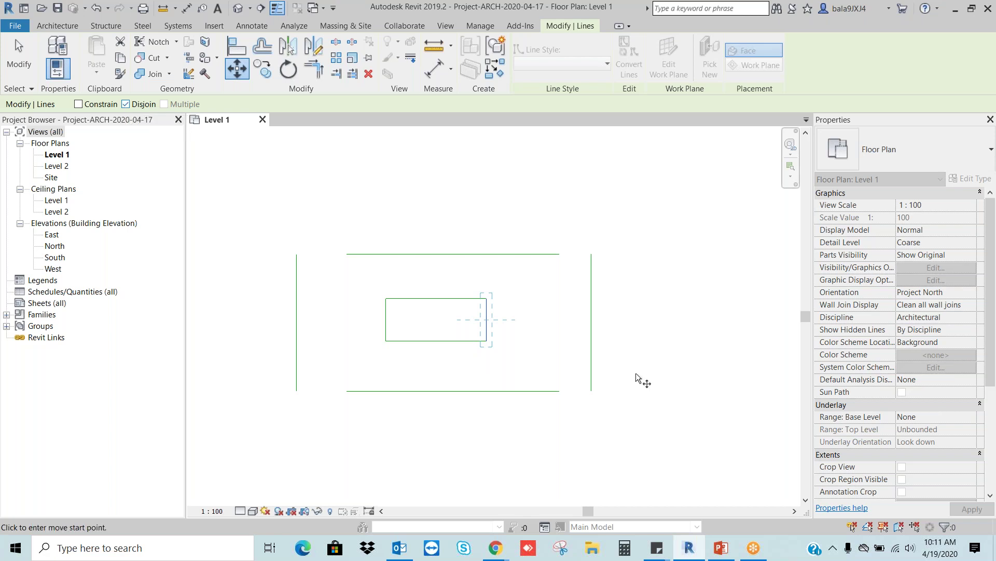
{"action": "left_click", "coordinate": [483, 324]}
{"action": "left_click", "coordinate": [509, 320]}
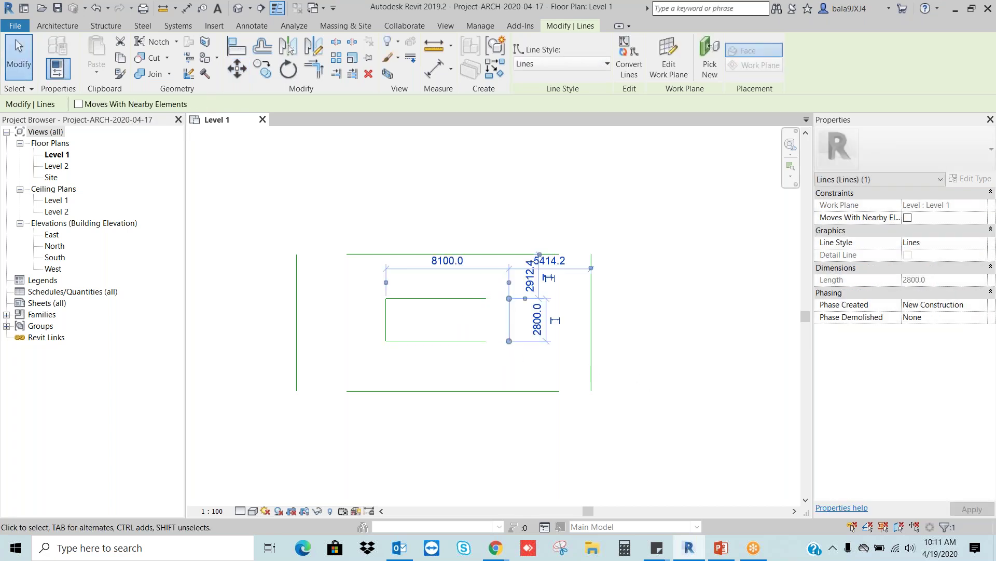
{"action": "key", "text": "Escape"}
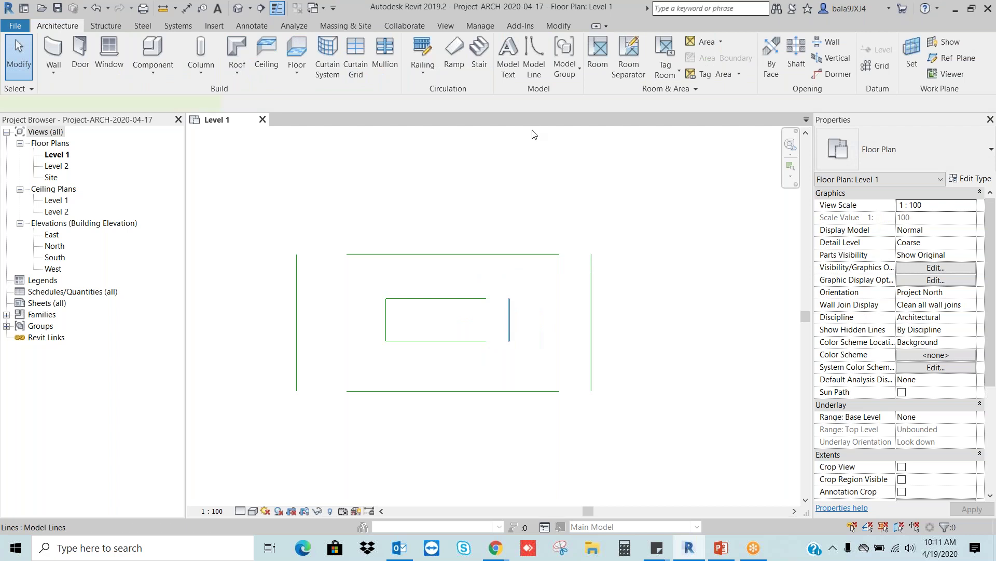
Move the detached short vertical line from its lower endpoint onto the right endpoint of the outer top line
{"action": "key", "text": "ctrl+Left"}
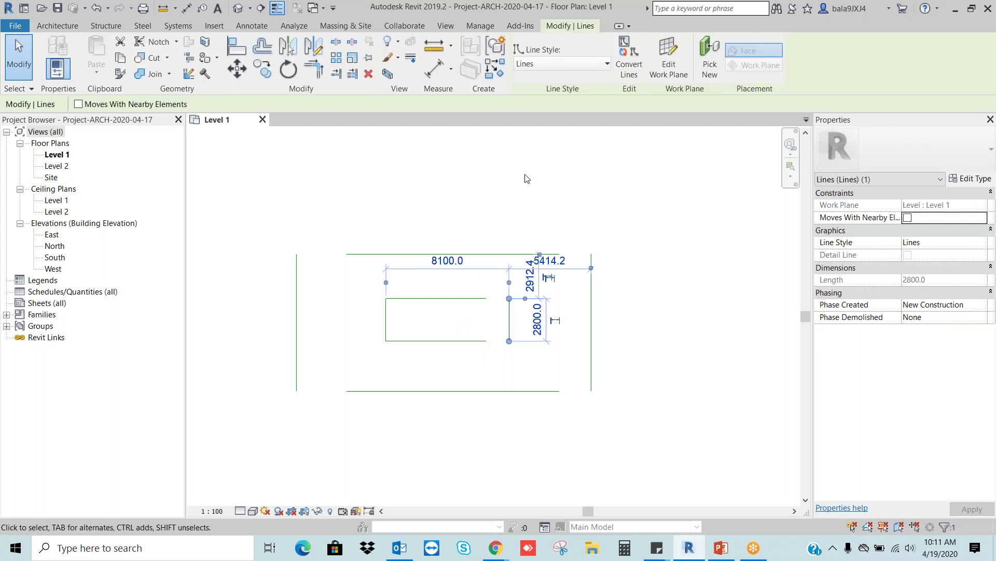
{"action": "left_click", "coordinate": [239, 72]}
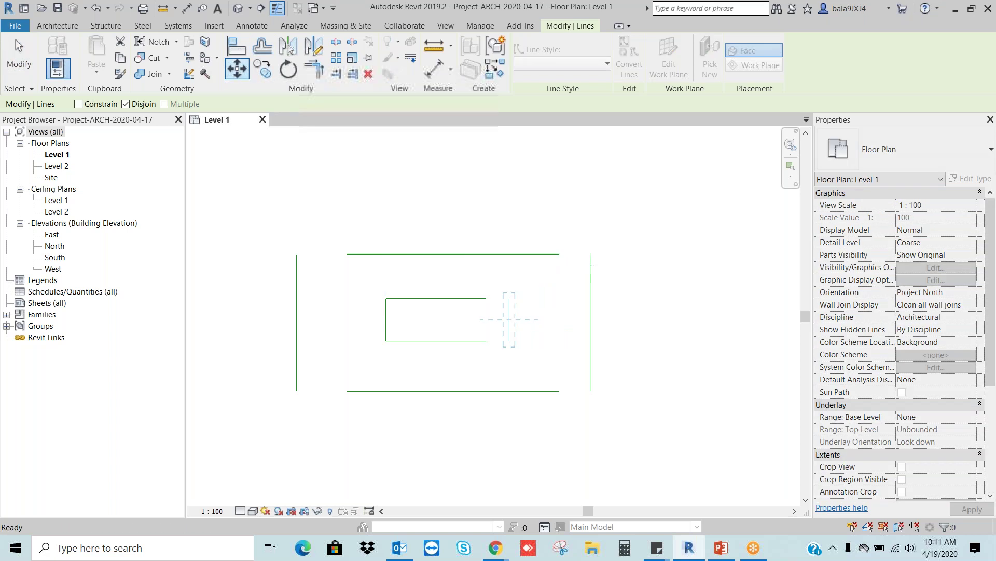
{"action": "left_click", "coordinate": [509, 340]}
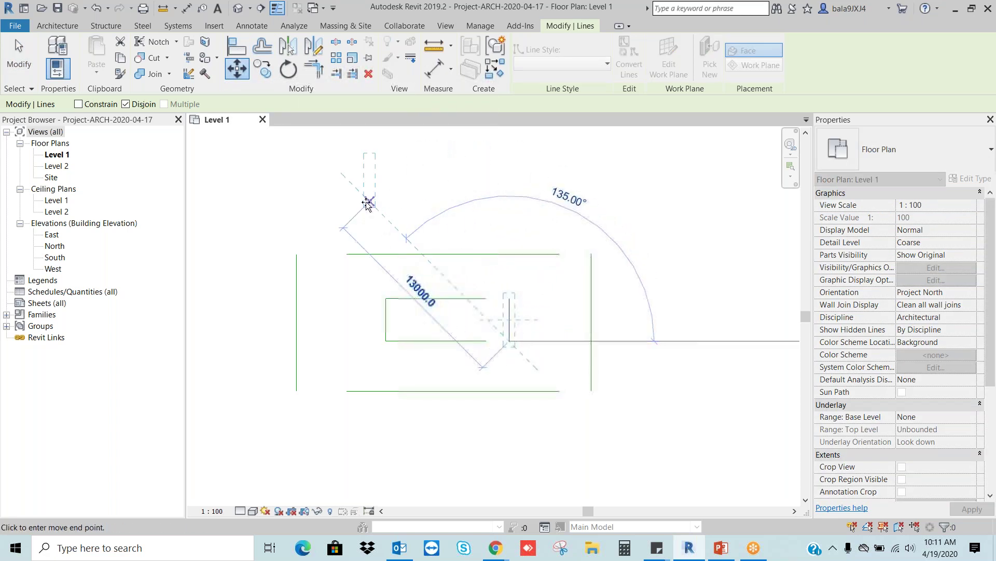
{"action": "left_click", "coordinate": [559, 254]}
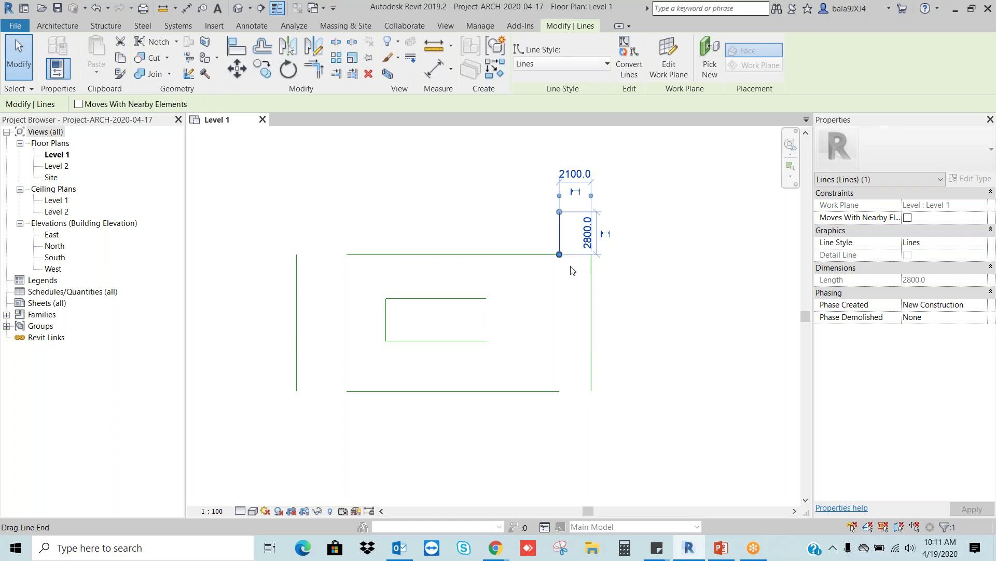
{"action": "left_click", "coordinate": [666, 269]}
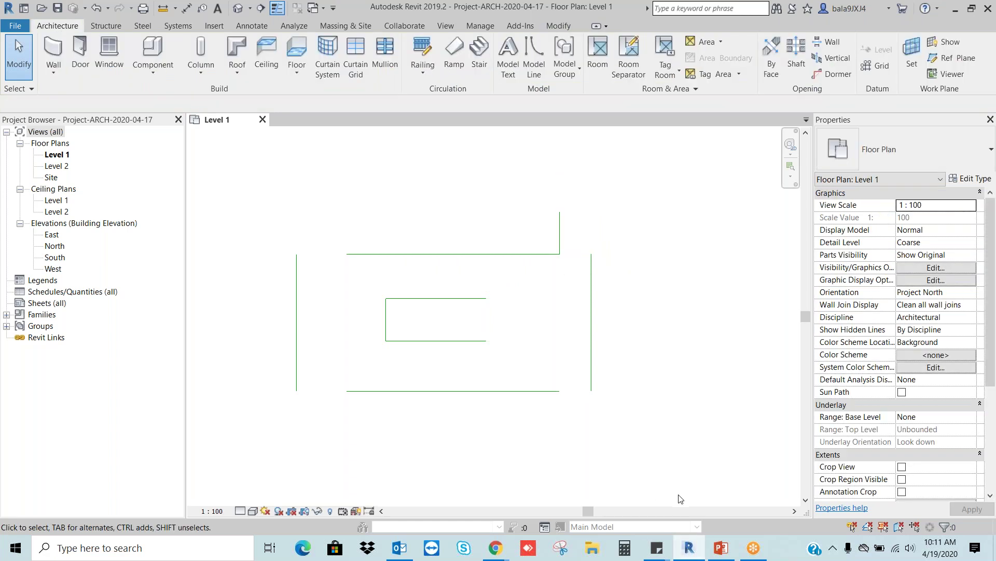
Switch to the PowerPoint presentation to review slide 3 on object snap settings, and return to Revit
{"action": "left_click", "coordinate": [721, 548]}
{"action": "left_click", "coordinate": [24, 150]}
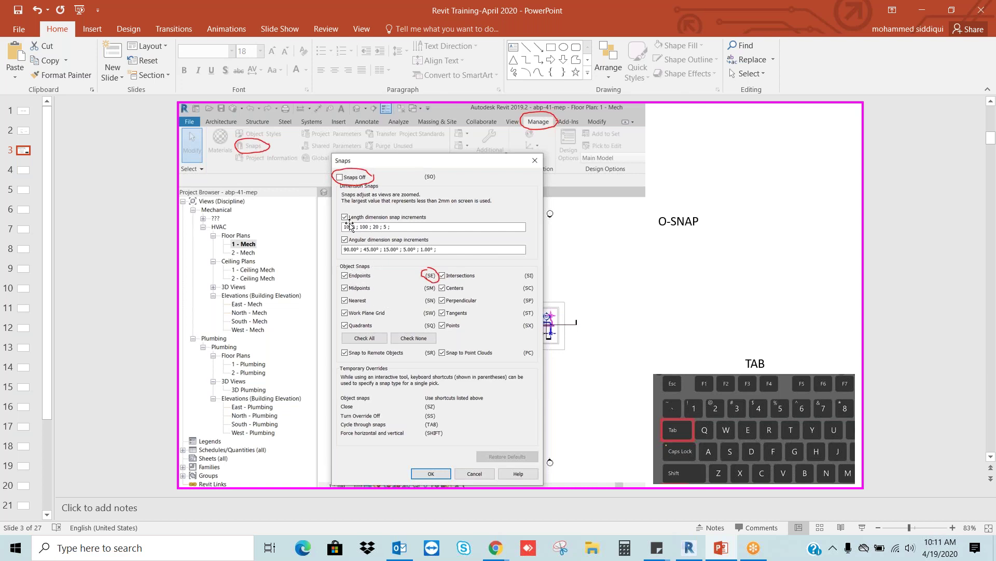
{"action": "left_click", "coordinate": [691, 549]}
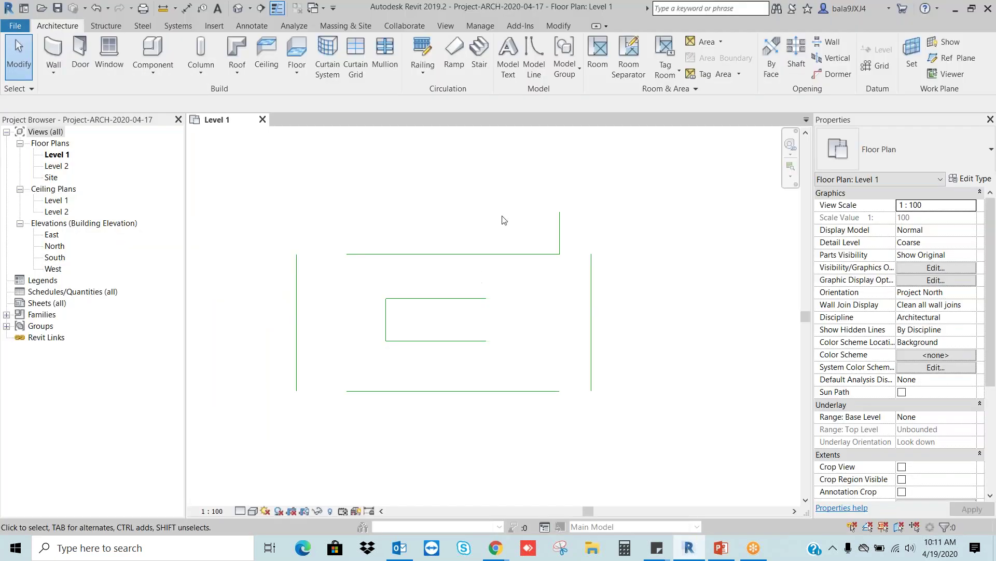
Move the short vertical line from its lower endpoint to the midpoint of the outer top line
{"action": "left_click", "coordinate": [559, 231]}
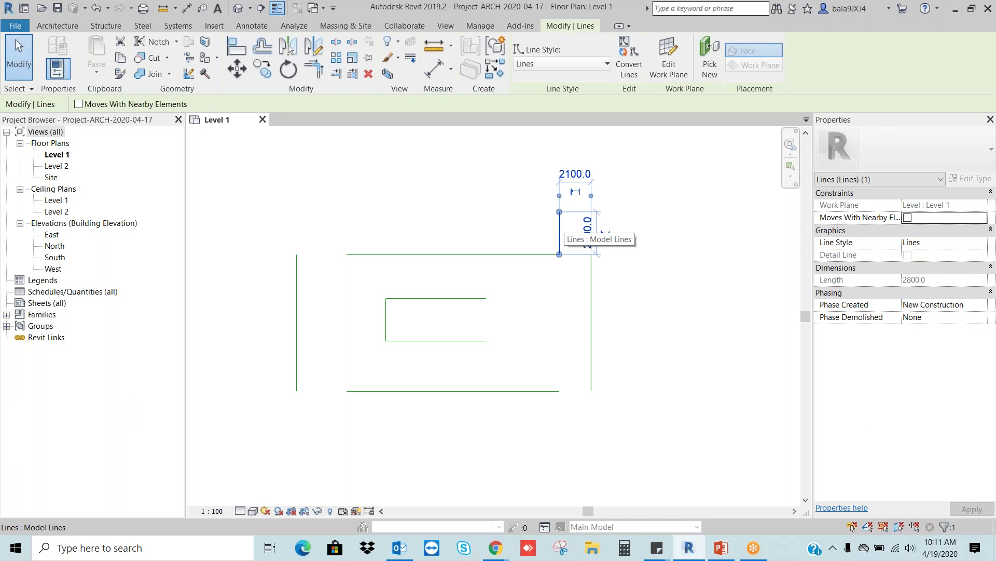
{"action": "left_click", "coordinate": [241, 73]}
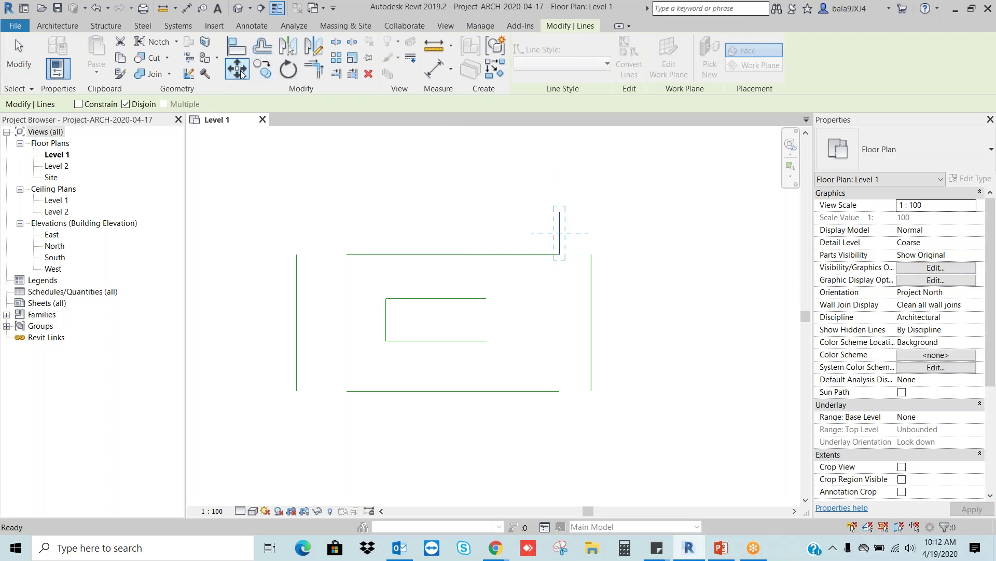
{"action": "left_click", "coordinate": [560, 255]}
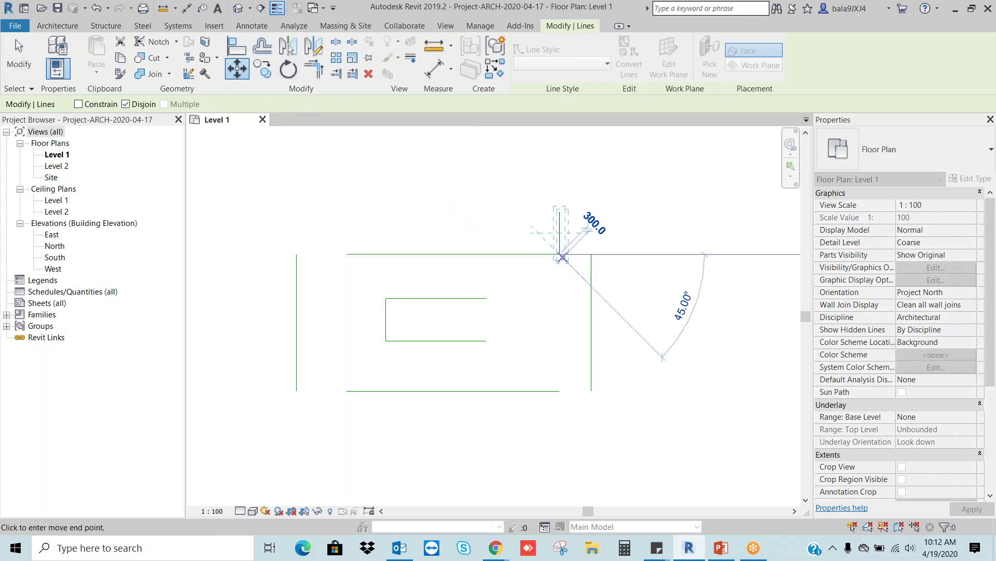
{"action": "left_click", "coordinate": [453, 255]}
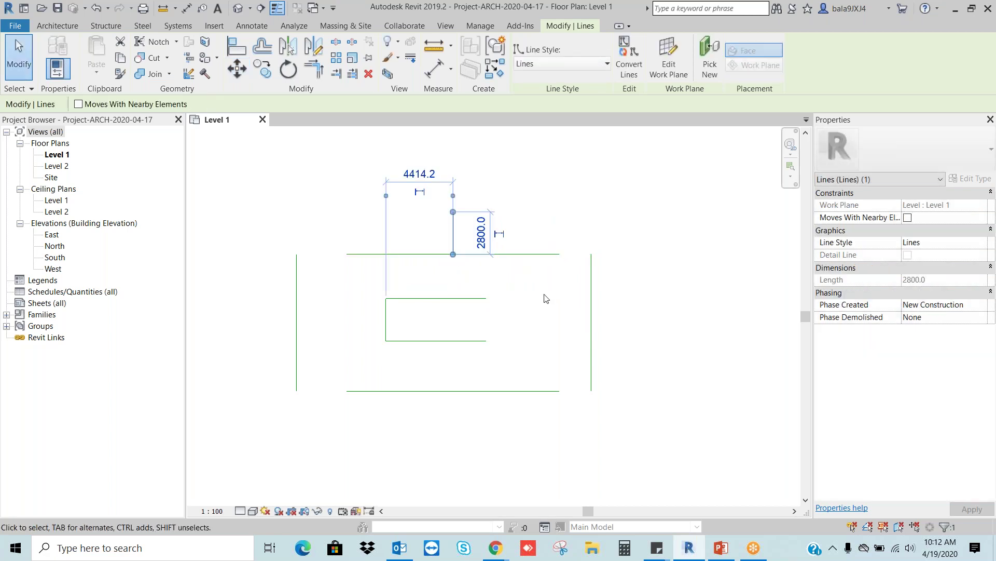
{"action": "key", "text": "Escape"}
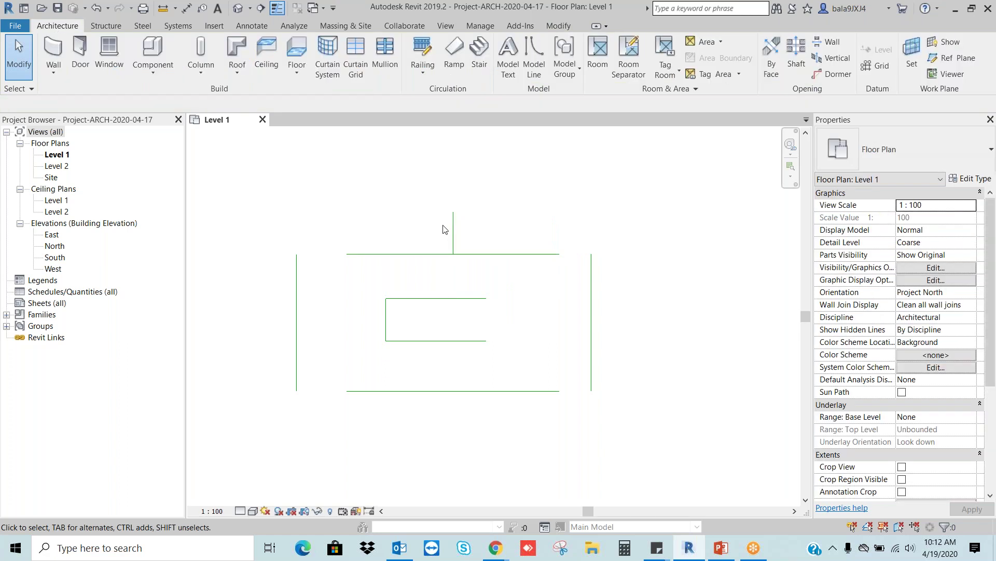
Move the short vertical line by its lower endpoint to empty space beyond the outer rectangle's upper-right corner, about 3262 above the top line
{"action": "left_click", "coordinate": [454, 231]}
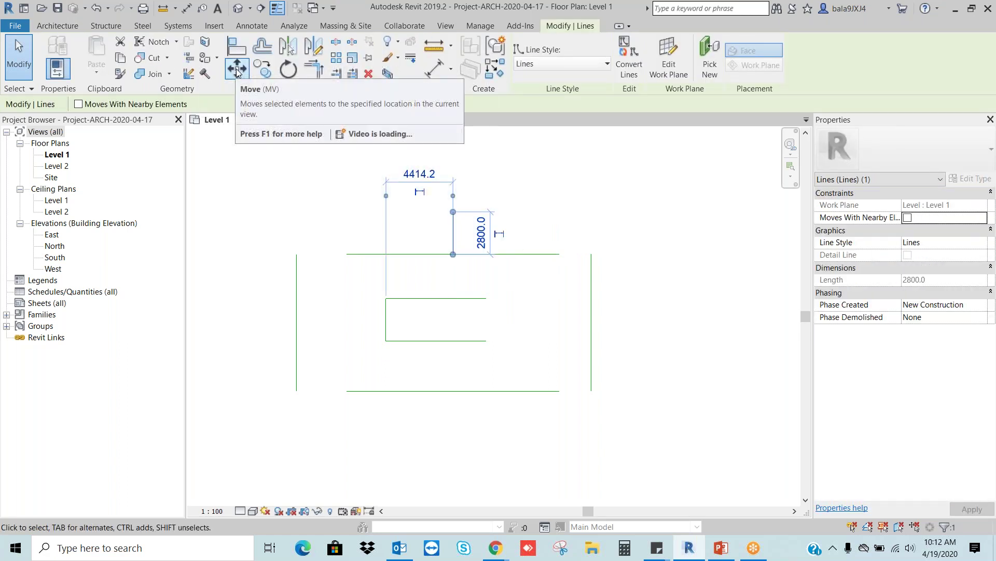
{"action": "left_click", "coordinate": [237, 69]}
{"action": "left_click", "coordinate": [451, 255]}
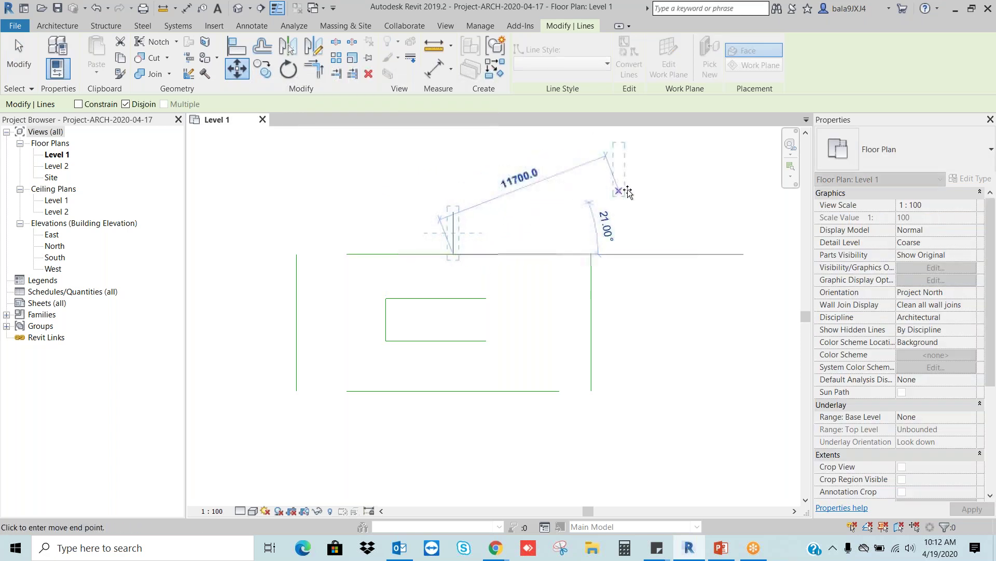
{"action": "left_click", "coordinate": [668, 204]}
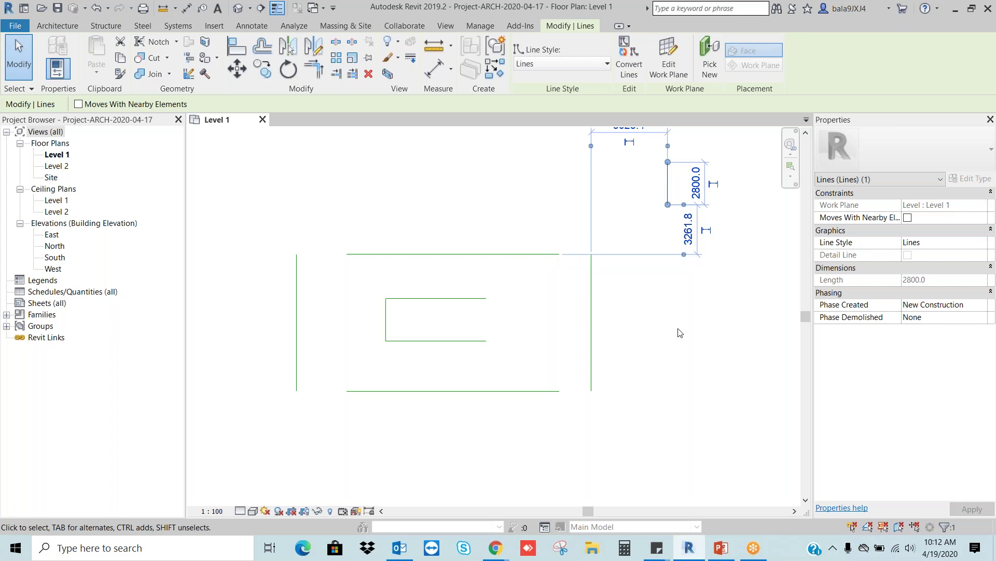
{"action": "left_click", "coordinate": [680, 332]}
Draw a model line circle with a fixed radius of 1000 inside the inner U-shaped lines
{"action": "scroll", "coordinate": [593, 263], "scroll_direction": "down", "scroll_amount": 1}
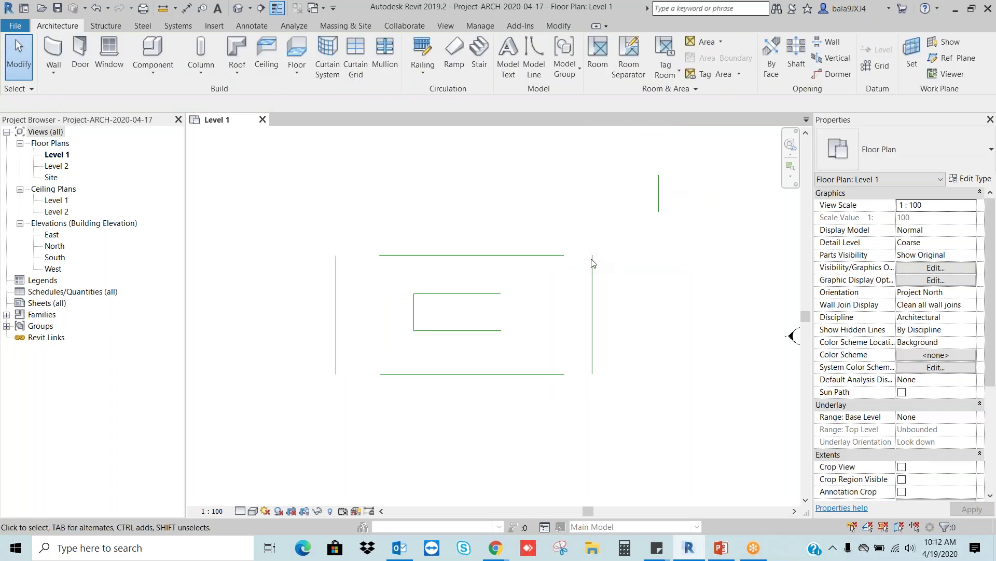
{"action": "left_click", "coordinate": [537, 58]}
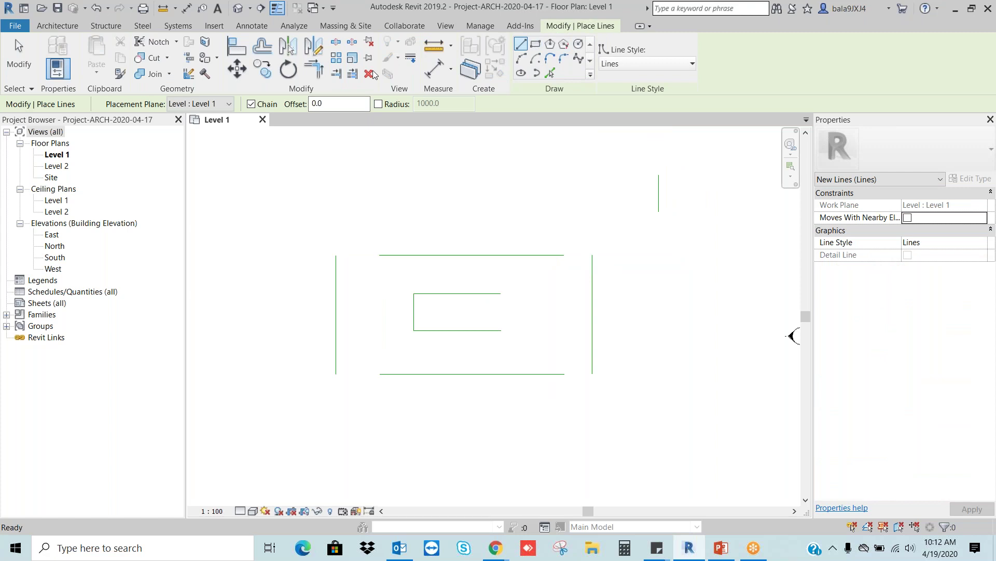
{"action": "left_click", "coordinate": [580, 46]}
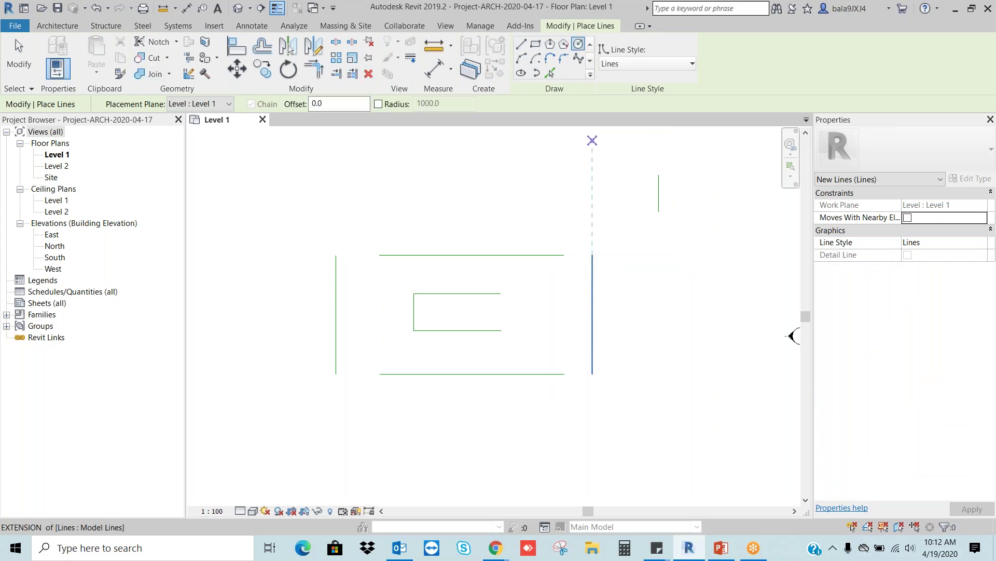
{"action": "left_click", "coordinate": [379, 105]}
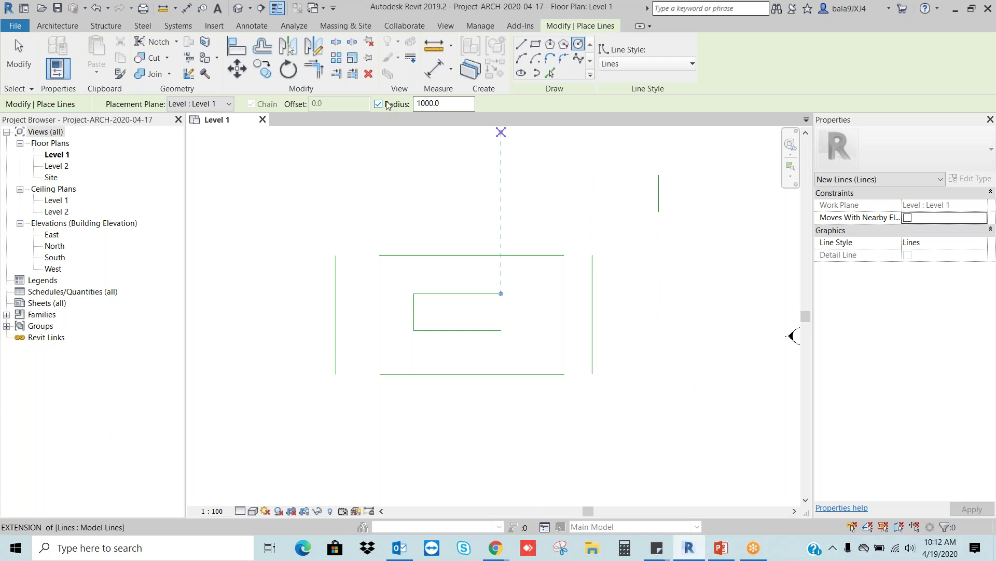
{"action": "left_click", "coordinate": [423, 104]}
{"action": "left_click", "coordinate": [423, 104]}
{"action": "left_click_drag", "start_coordinate": [441, 102], "coordinate": [414, 101]}
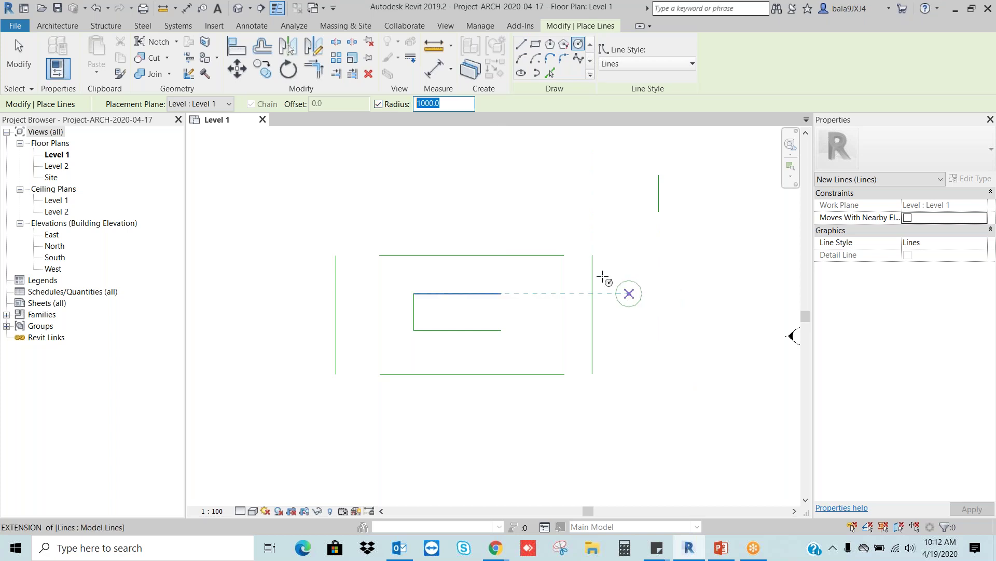
{"action": "left_click", "coordinate": [461, 310]}
{"action": "key", "text": "Escape"}
{"action": "key", "text": "Escape"}
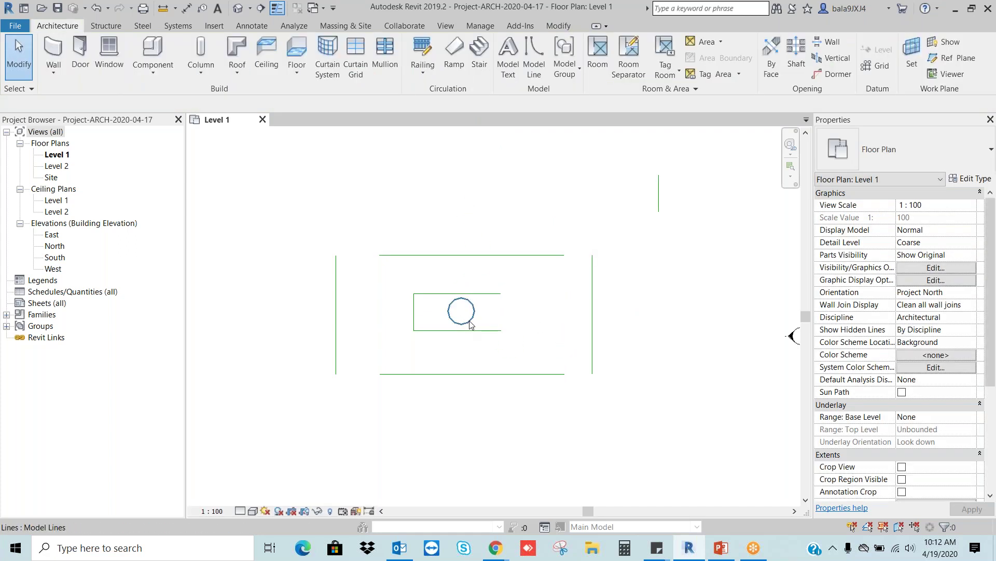
{"action": "left_click", "coordinate": [472, 323]}
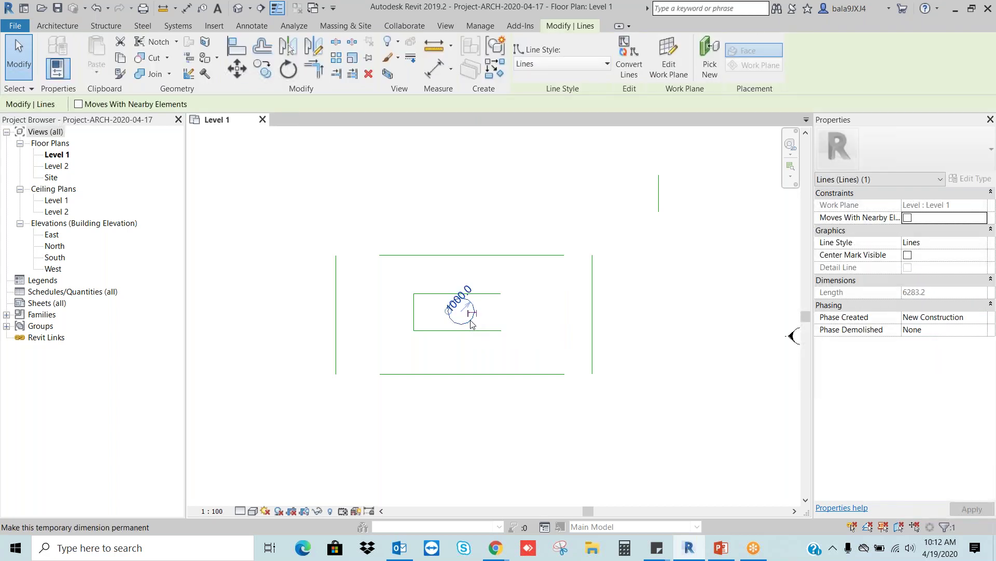
{"action": "left_click", "coordinate": [237, 71]}
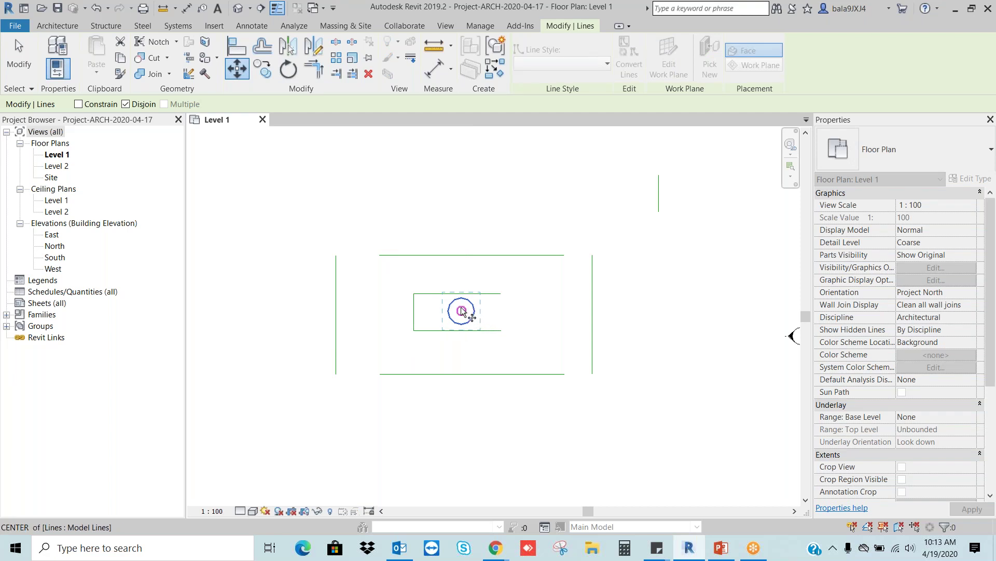
{"action": "scroll", "coordinate": [465, 312], "scroll_direction": "up", "scroll_amount": 5}
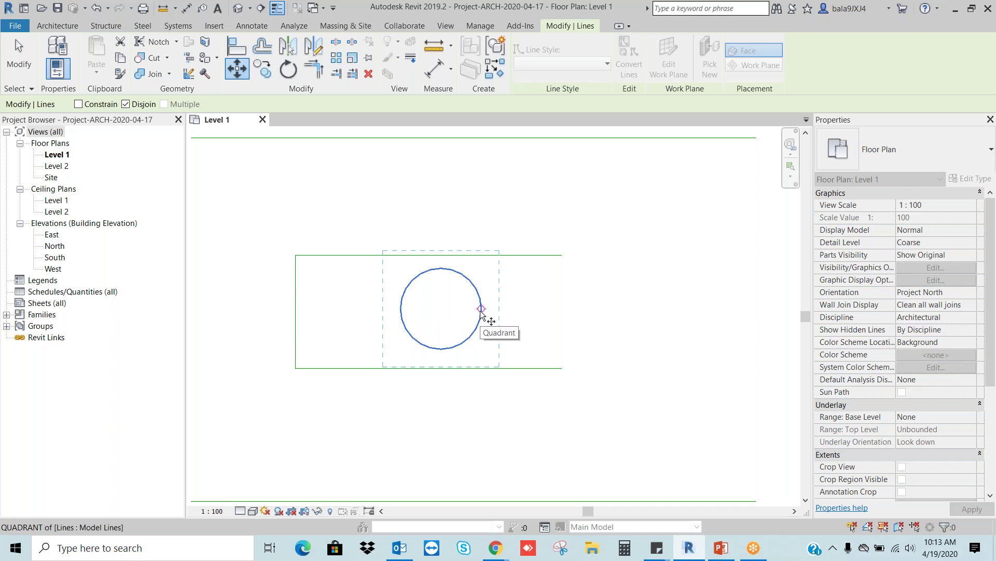
{"action": "key", "text": "Escape"}
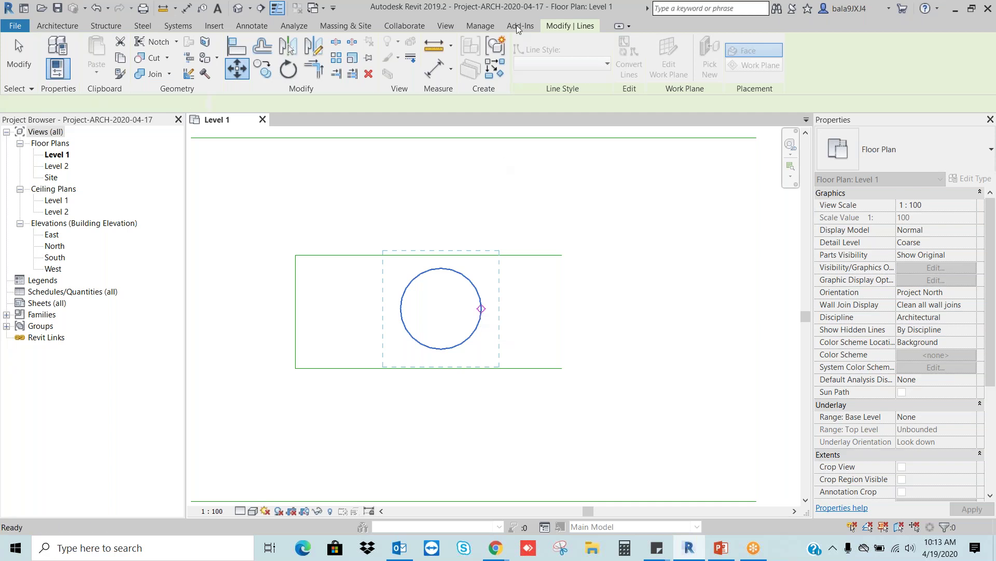
{"action": "key", "text": "Escape"}
Turn all snaps off in the Snaps settings and try starting a move of the circle without snapping
{"action": "left_click", "coordinate": [482, 26]}
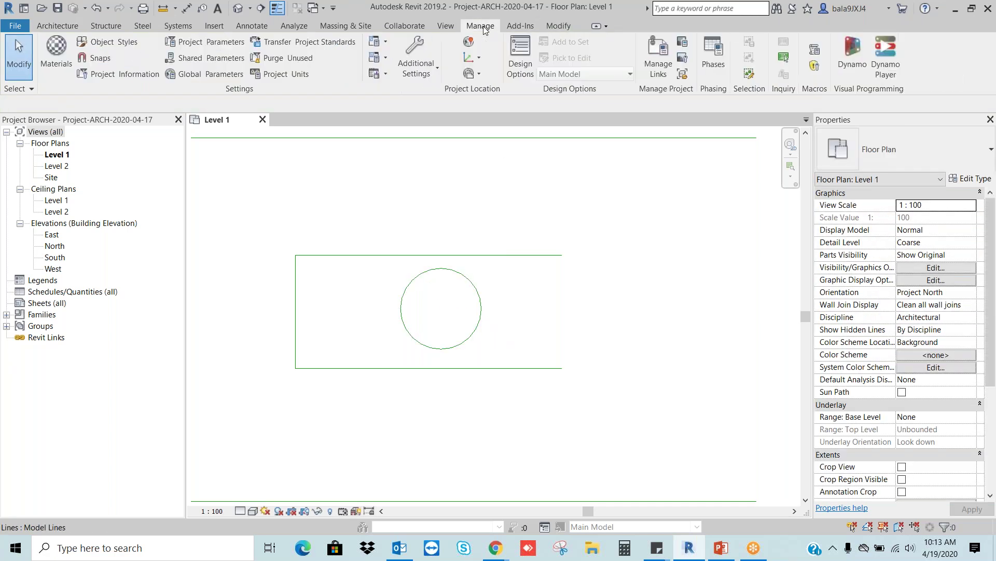
{"action": "left_click", "coordinate": [94, 60]}
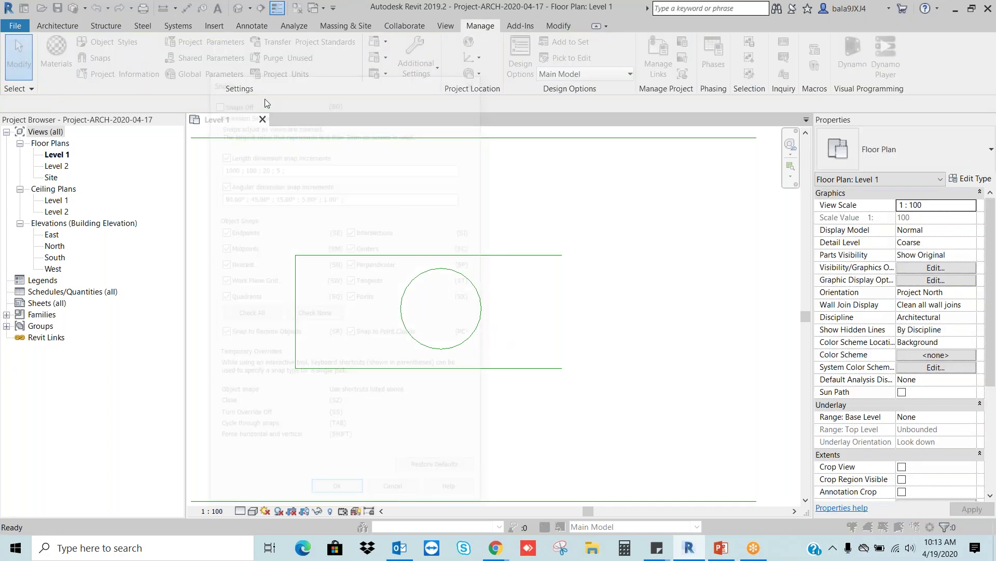
{"action": "left_click", "coordinate": [338, 495]}
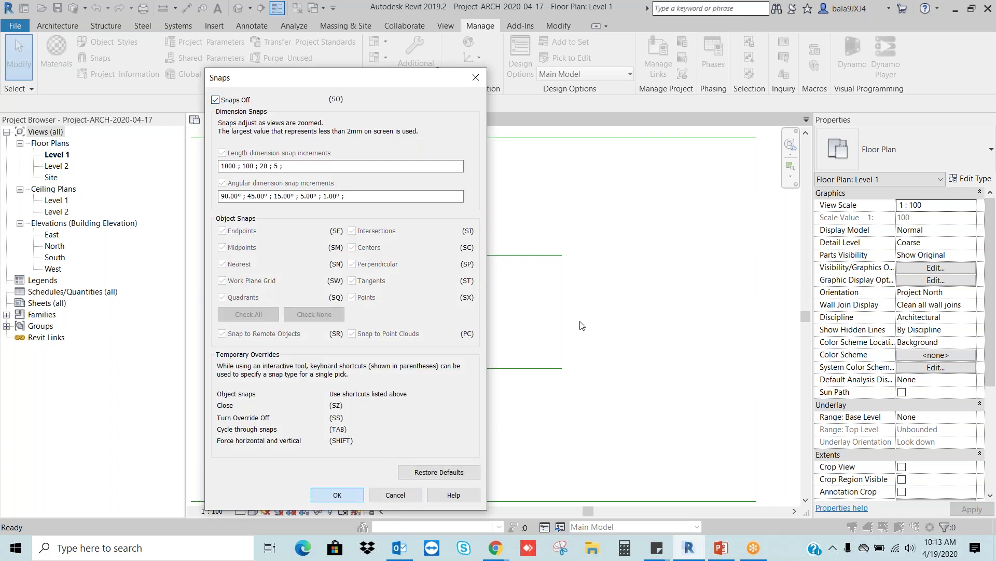
{"action": "left_click", "coordinate": [475, 288]}
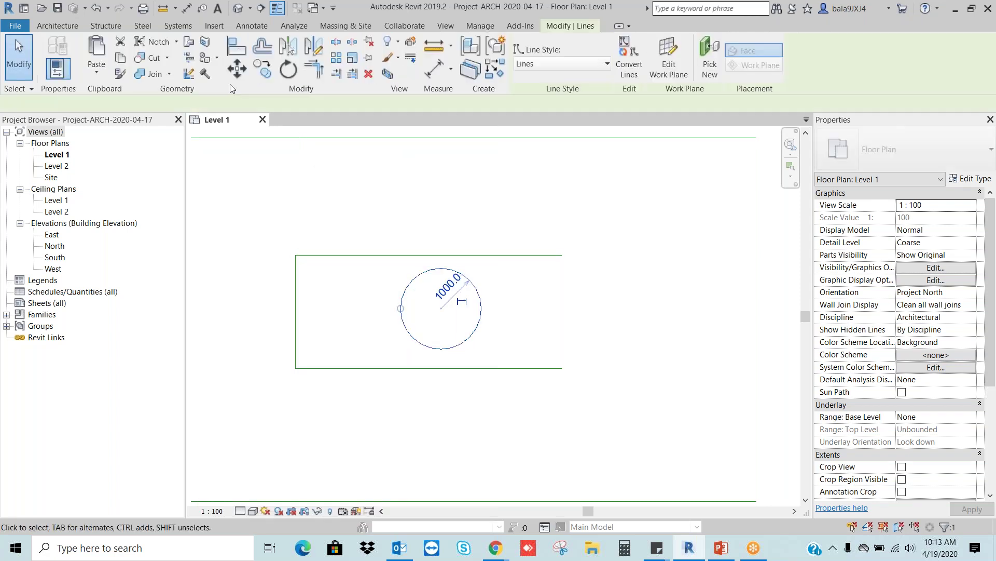
{"action": "left_click", "coordinate": [243, 72]}
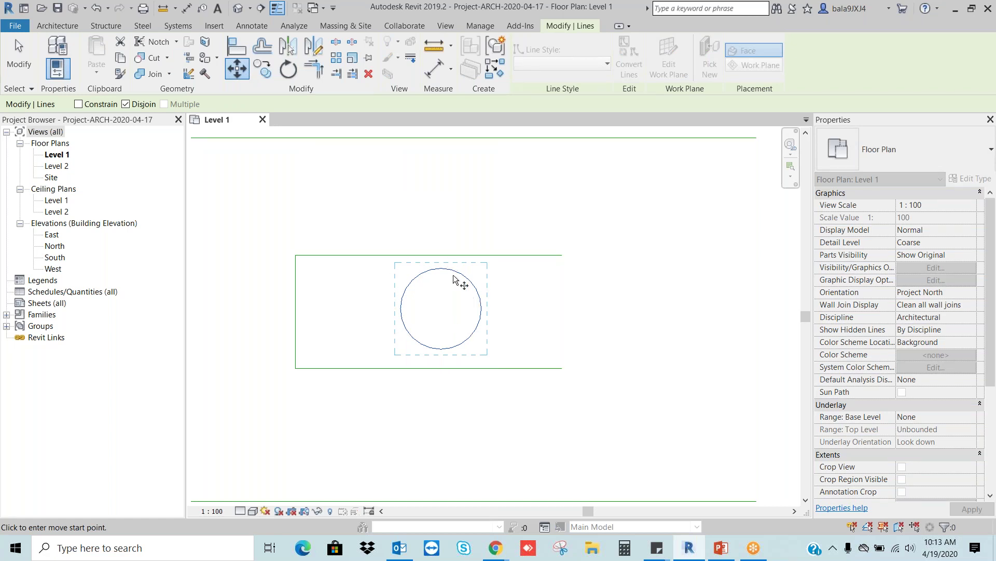
{"action": "key", "text": "Escape"}
{"action": "key", "text": "Escape"}
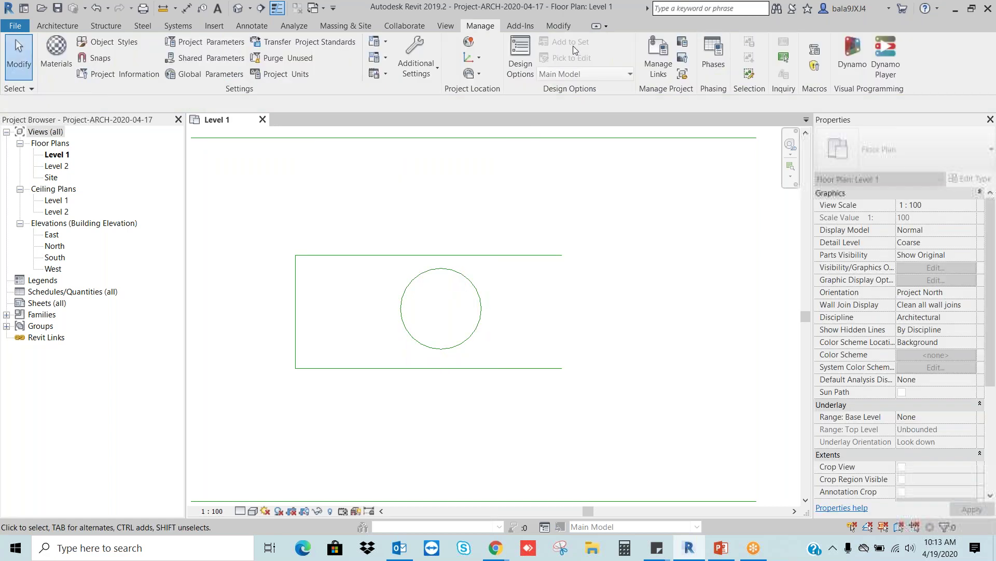
Turn snaps back on and move the circle by its center to a point just above the outer right vertical line
{"action": "left_click", "coordinate": [110, 57]}
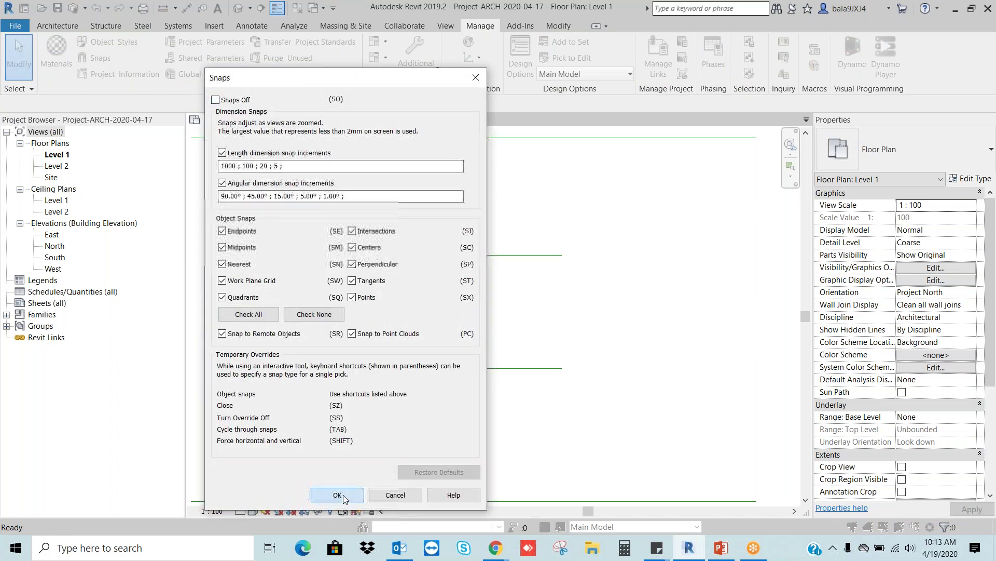
{"action": "left_click", "coordinate": [338, 494]}
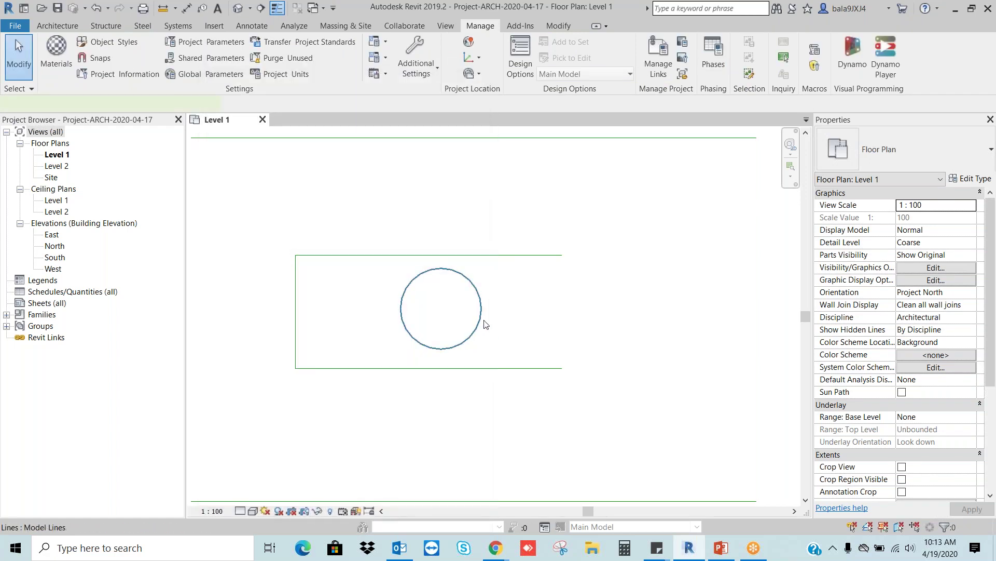
{"action": "left_click", "coordinate": [482, 319]}
{"action": "left_click", "coordinate": [238, 69]}
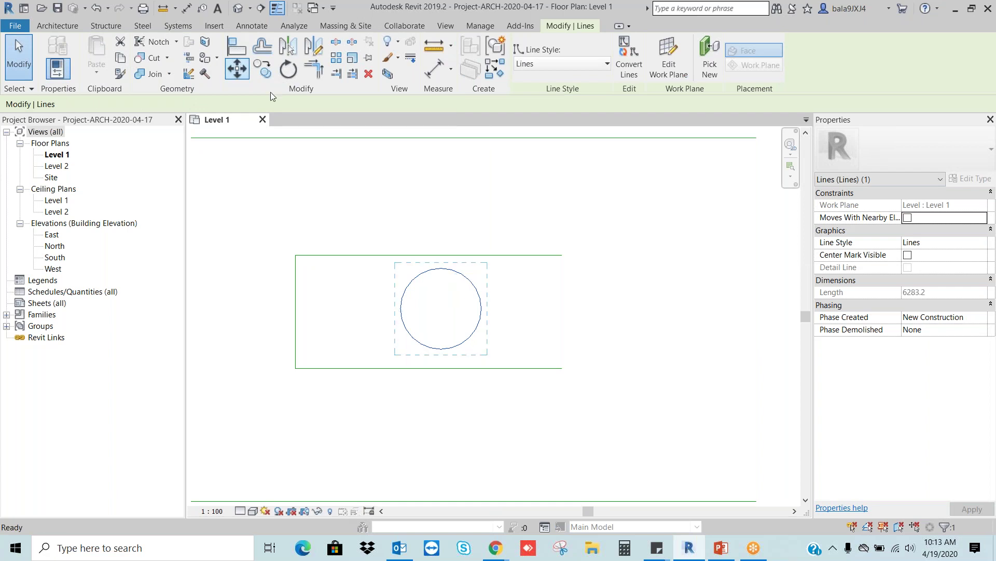
{"action": "left_click", "coordinate": [440, 309]}
{"action": "scroll", "coordinate": [507, 309], "scroll_direction": "down", "scroll_amount": 4}
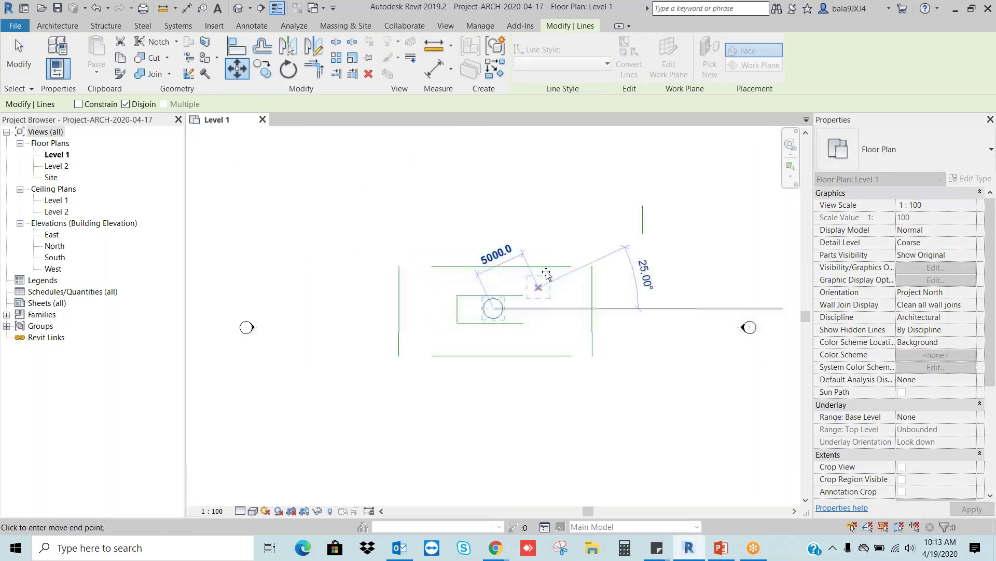
{"action": "left_click", "coordinate": [592, 241]}
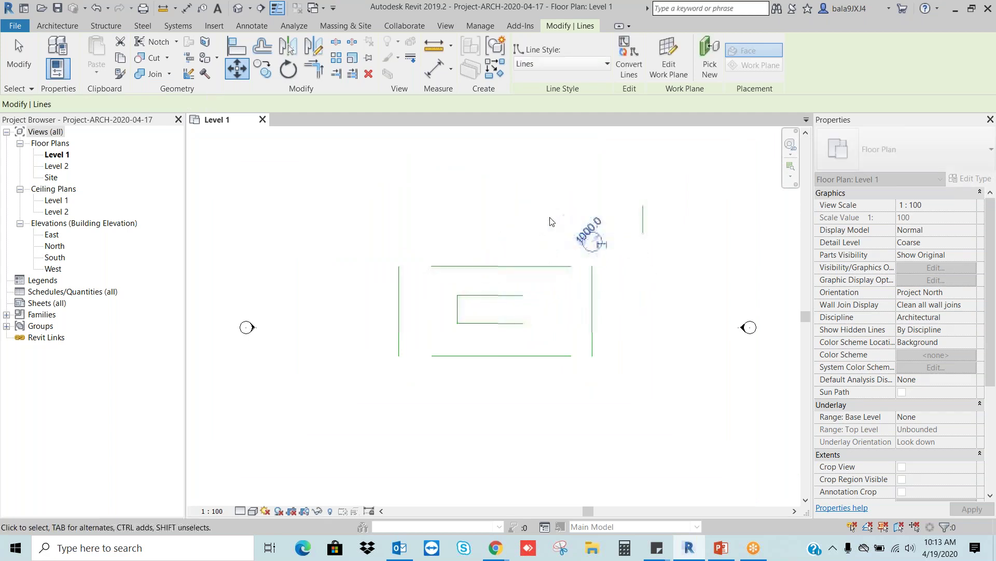
Move the circle from its center onto the right endpoint of the inner lower horizontal line
{"action": "left_click", "coordinate": [237, 68]}
{"action": "left_click", "coordinate": [592, 242]}
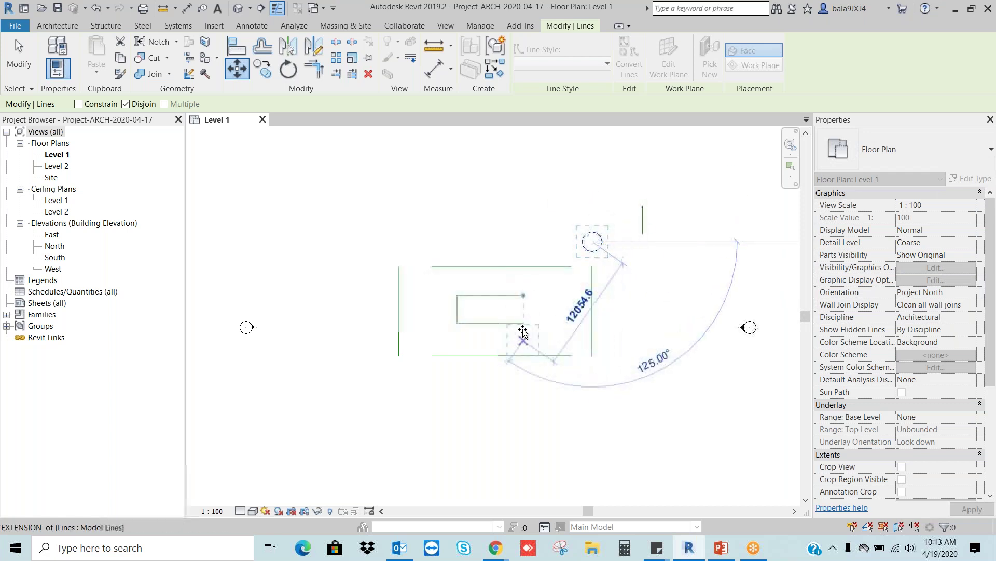
{"action": "left_click", "coordinate": [523, 323]}
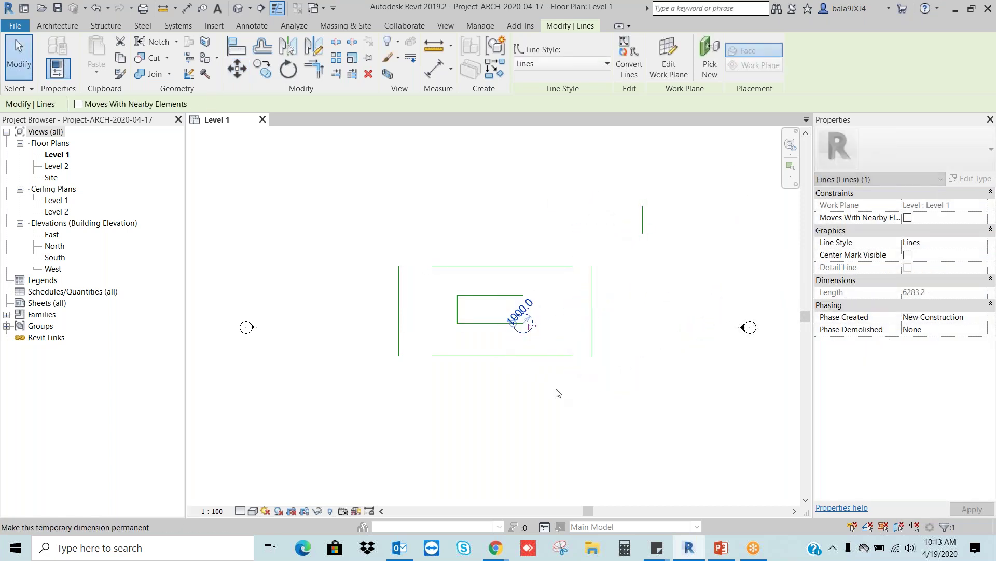
{"action": "left_click", "coordinate": [566, 408]}
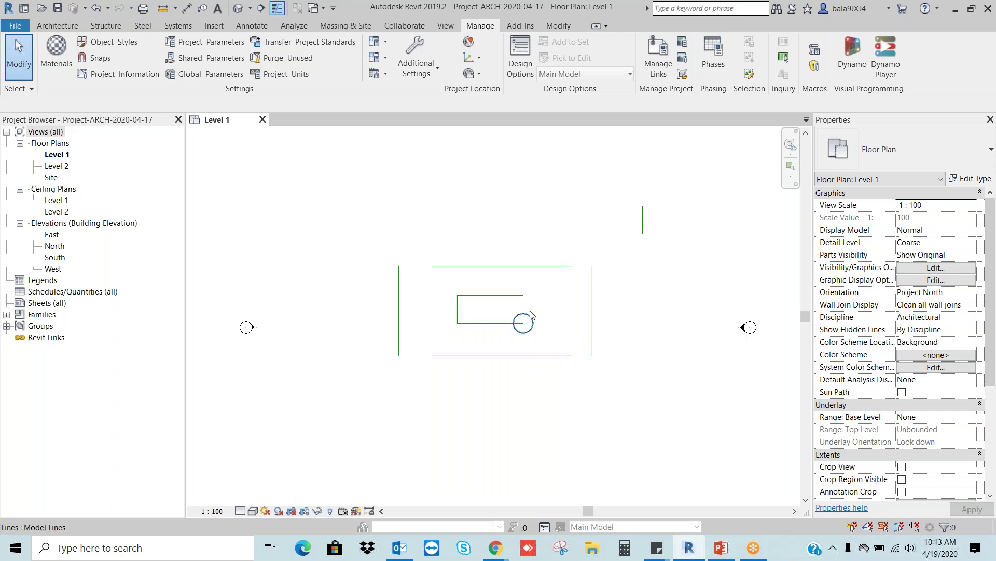
{"action": "key", "text": "ctrl+Left"}
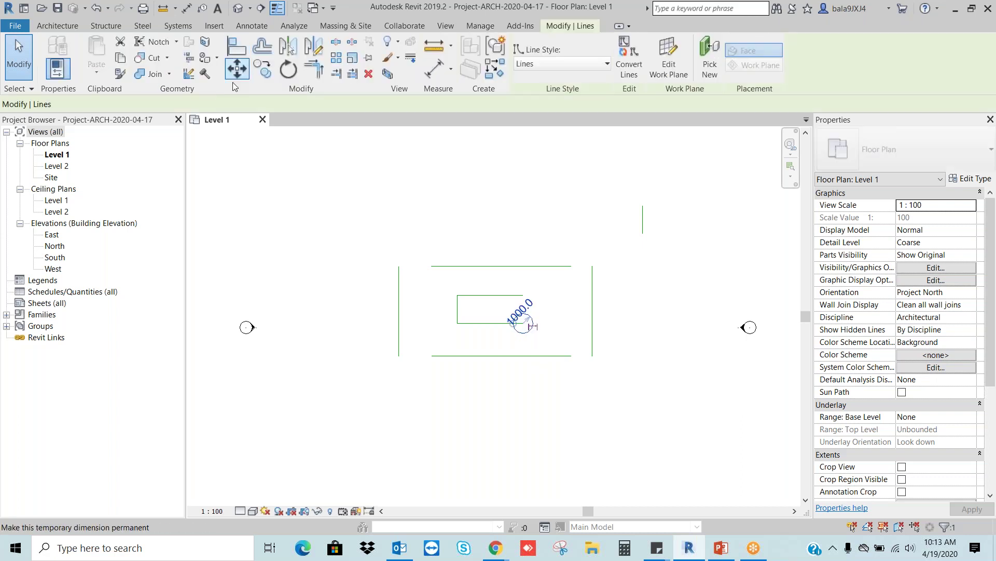
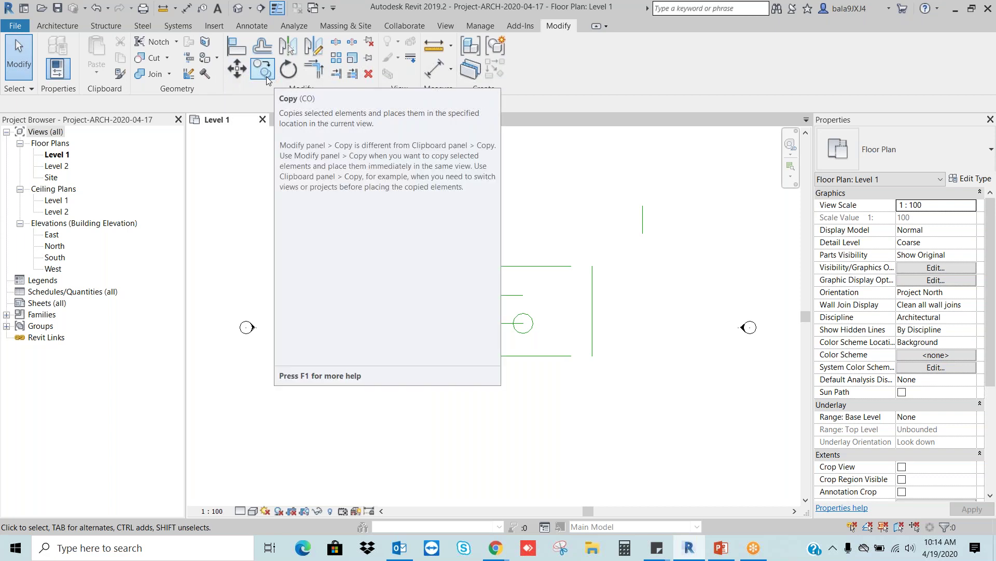
Copy the circle from its center to the upper endpoint of the outer left vertical line
{"action": "left_click", "coordinate": [534, 328]}
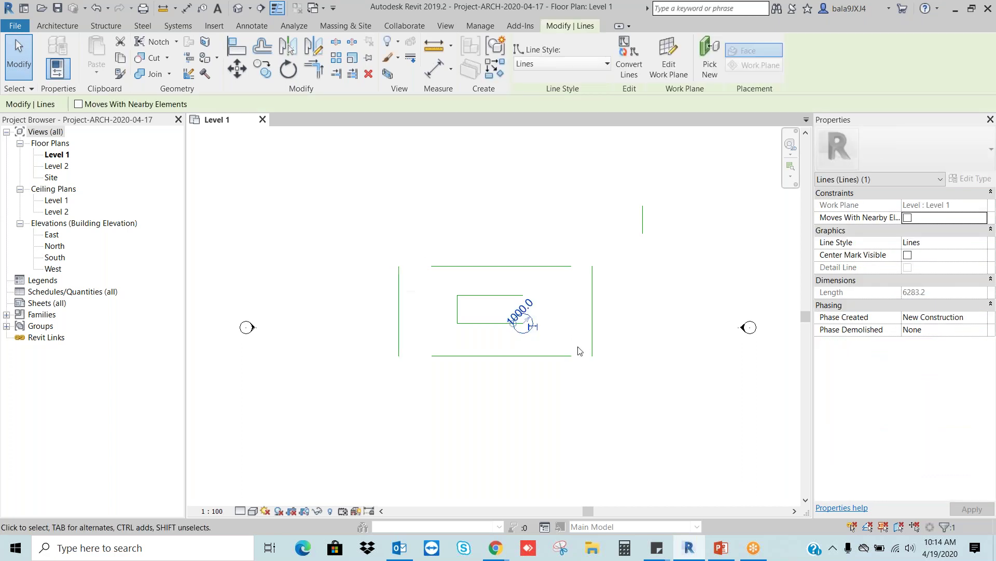
{"action": "left_click", "coordinate": [268, 71]}
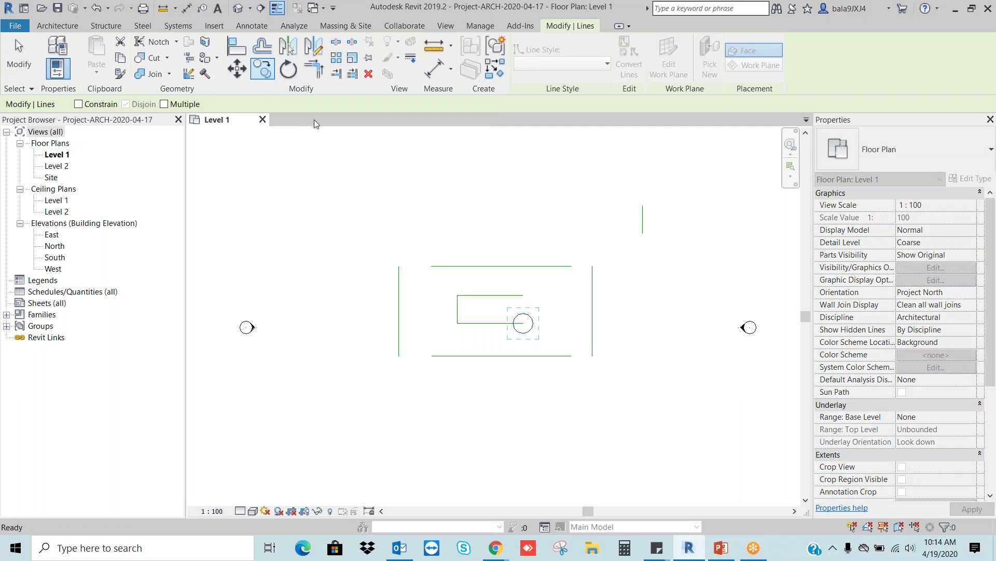
{"action": "left_click", "coordinate": [525, 328]}
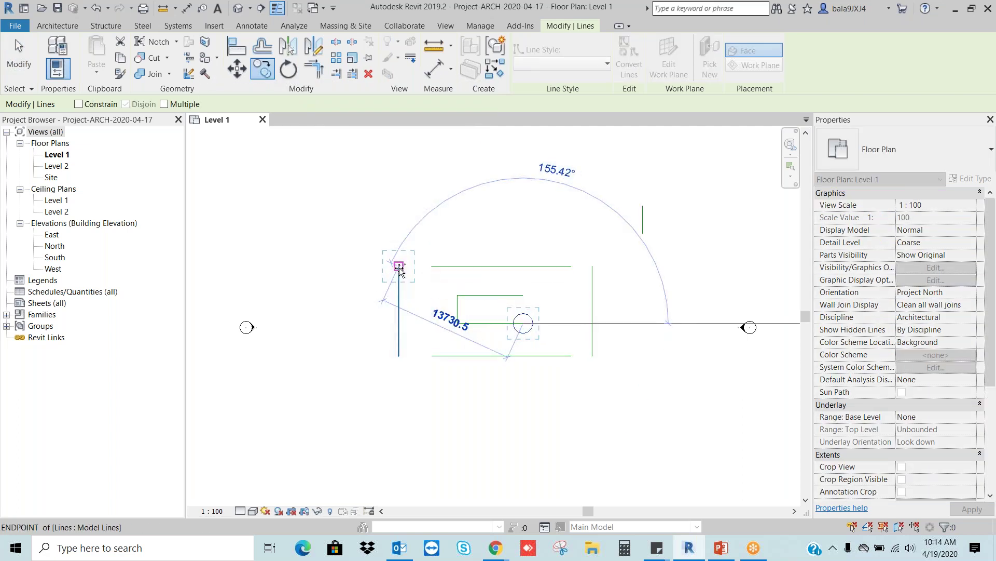
{"action": "left_click", "coordinate": [400, 268]}
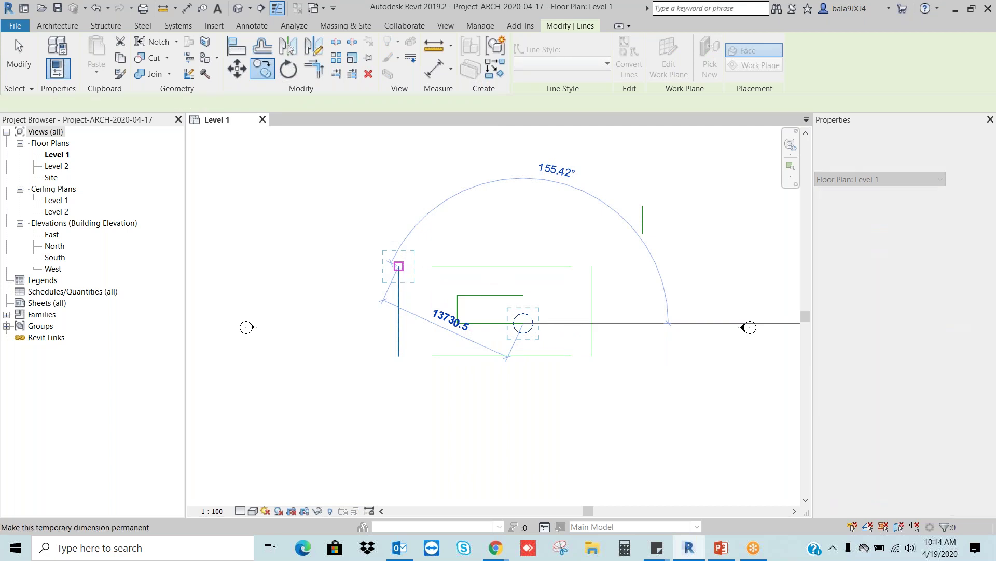
{"action": "left_click", "coordinate": [545, 294]}
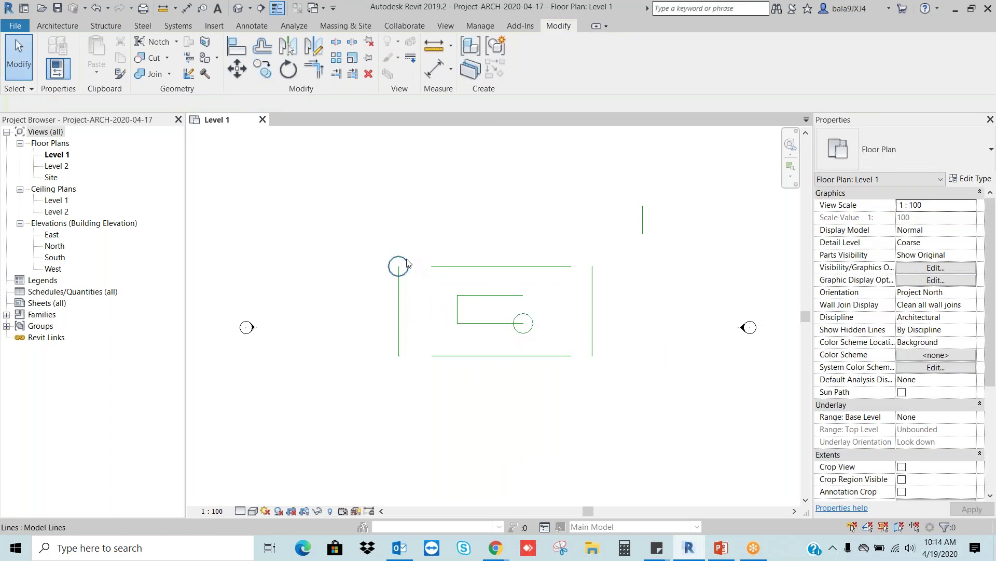
Set the radius of the copied circle on the outer left vertical line to 2000
{"action": "left_click", "coordinate": [524, 325]}
{"action": "left_click", "coordinate": [379, 267]}
{"action": "left_click", "coordinate": [399, 260]}
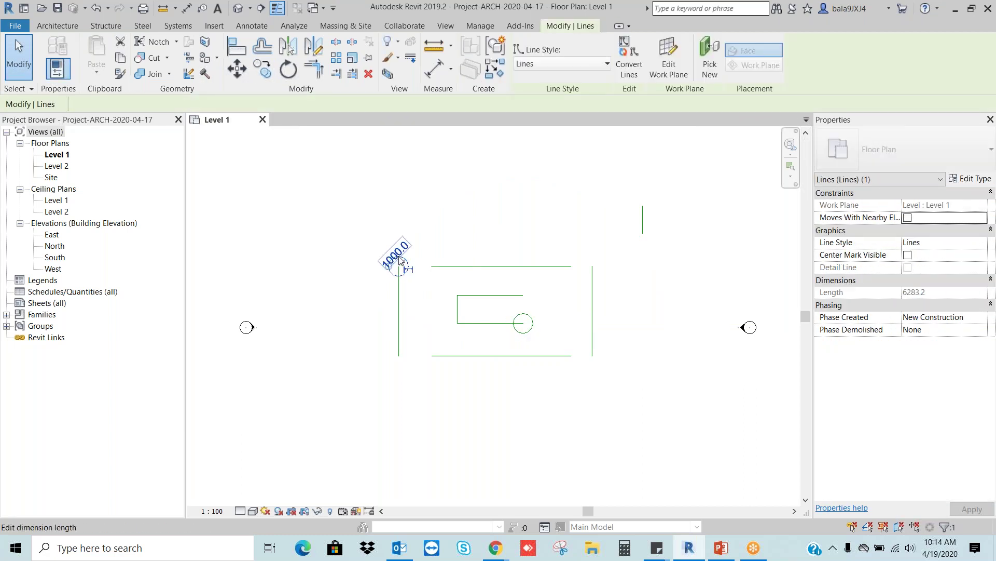
{"action": "left_click", "coordinate": [399, 259]}
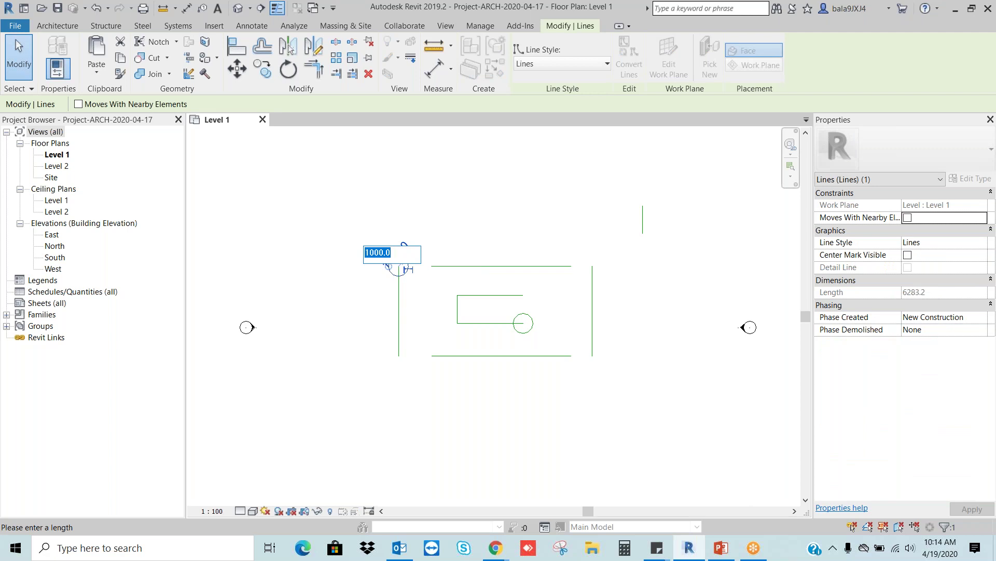
{"action": "type", "text": "2000"}
{"action": "key", "text": "Return"}
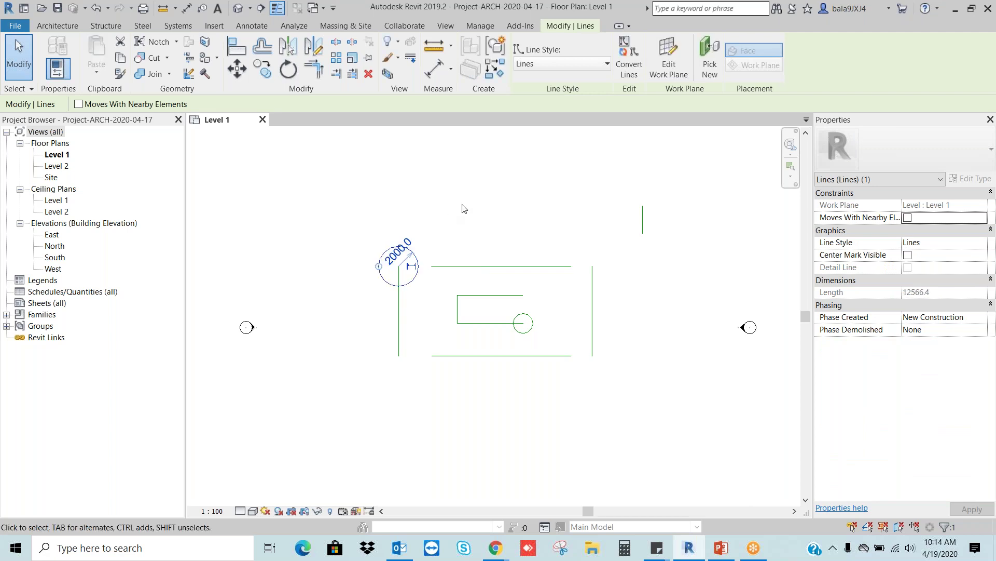
{"action": "left_click", "coordinate": [465, 209]}
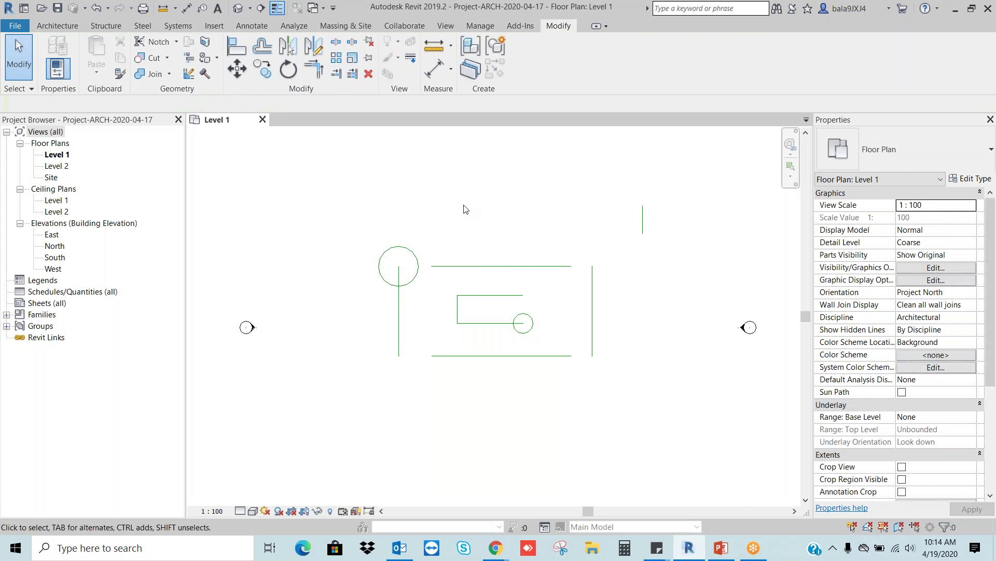
Copy the circle at the inner lower line's endpoint from its center to a point just above the short vertical line
{"action": "left_click", "coordinate": [536, 323]}
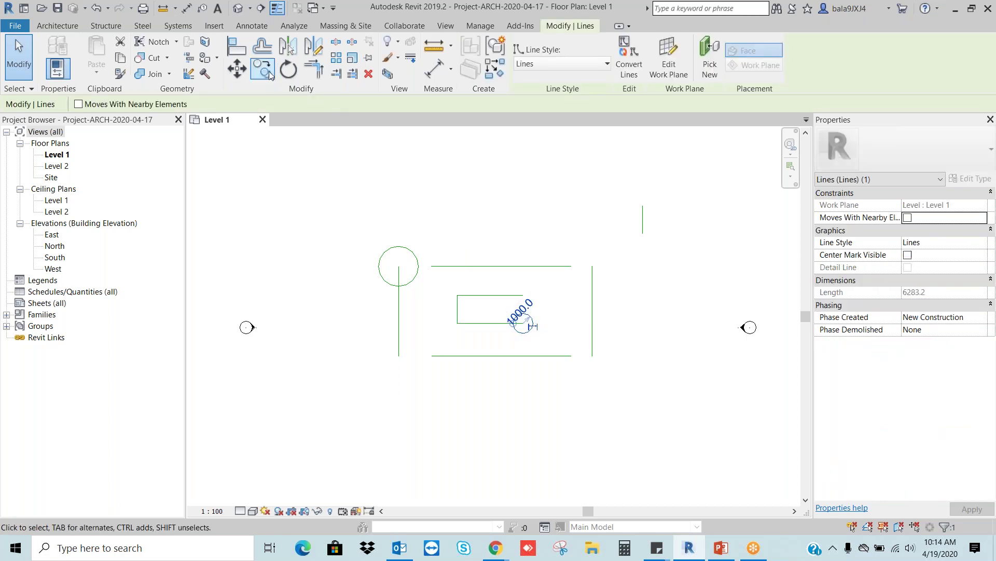
{"action": "left_click", "coordinate": [268, 75]}
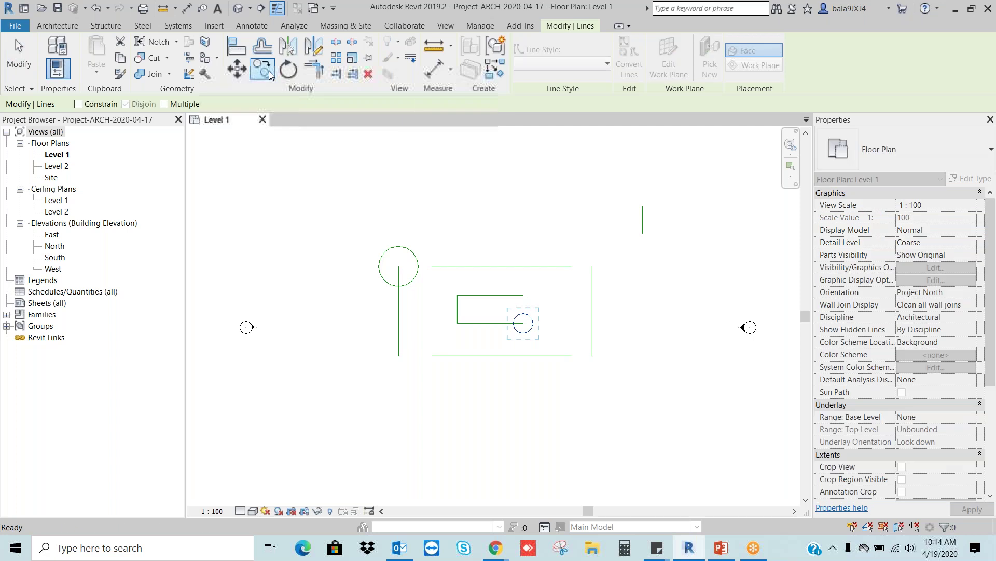
{"action": "left_click", "coordinate": [523, 323]}
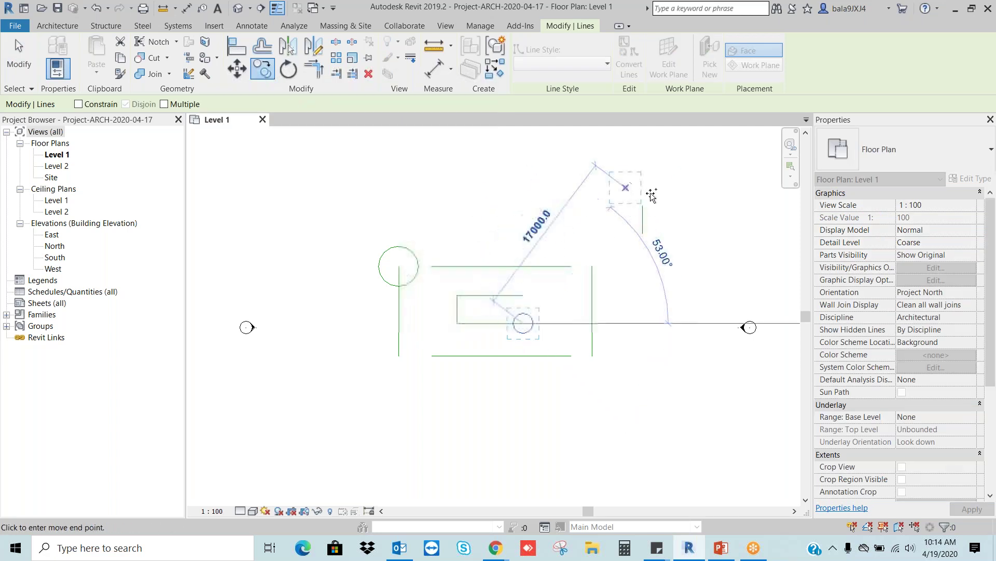
{"action": "left_click", "coordinate": [643, 191]}
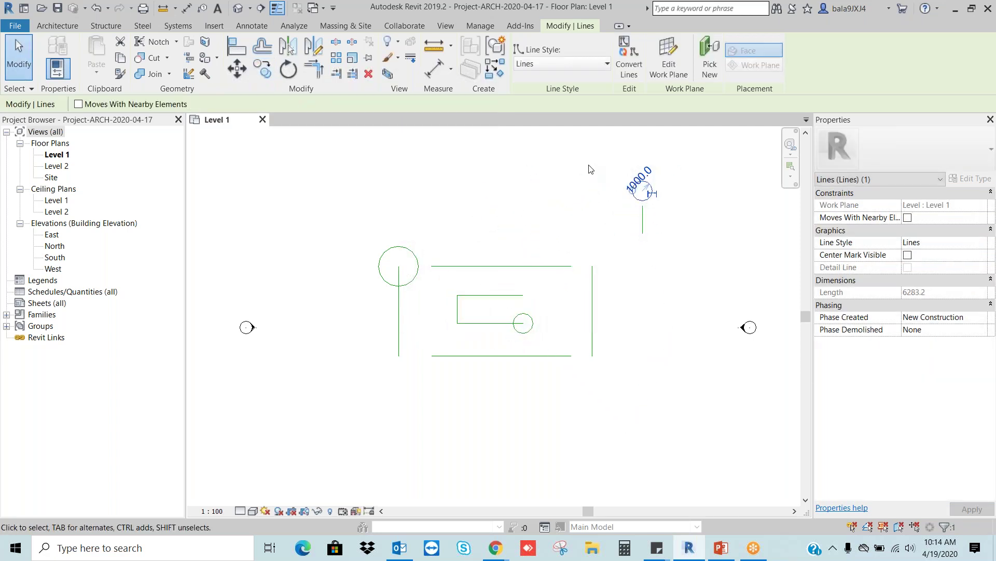
{"action": "left_click", "coordinate": [590, 169]}
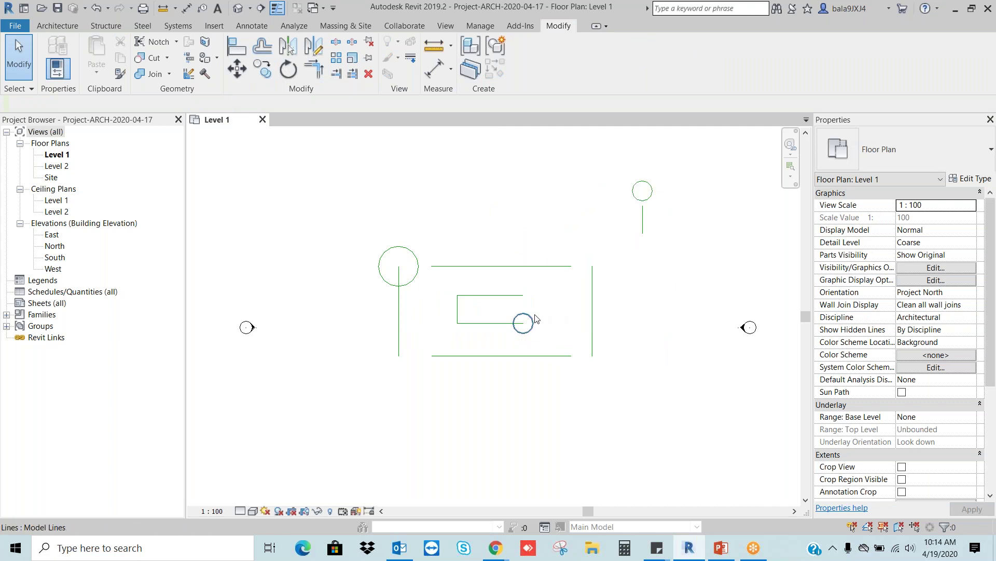
Copy the circle above the short vertical line with Multiple enabled, placing six copies in an arc over and down the left of the outer lines
{"action": "left_click", "coordinate": [649, 181]}
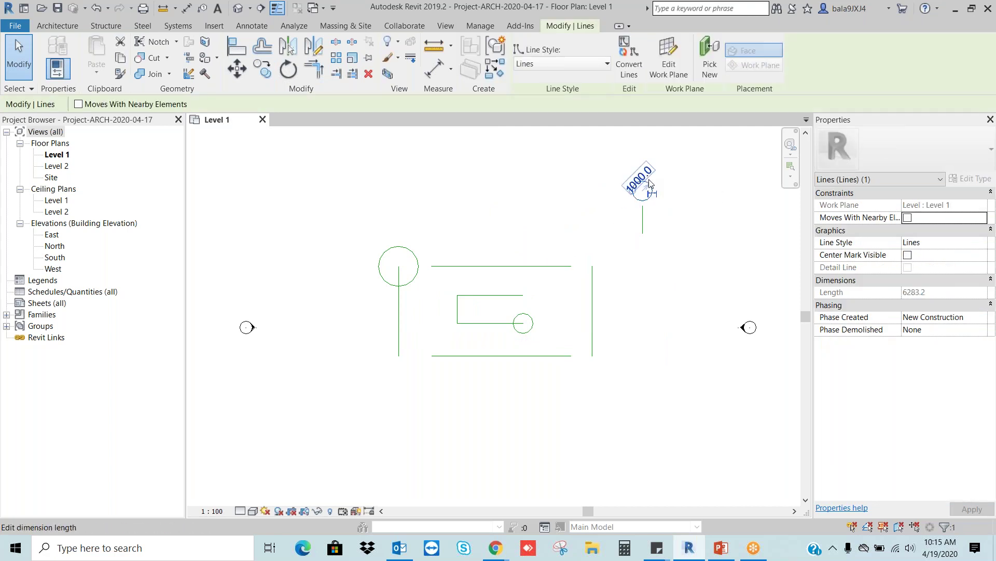
{"action": "left_click", "coordinate": [263, 70]}
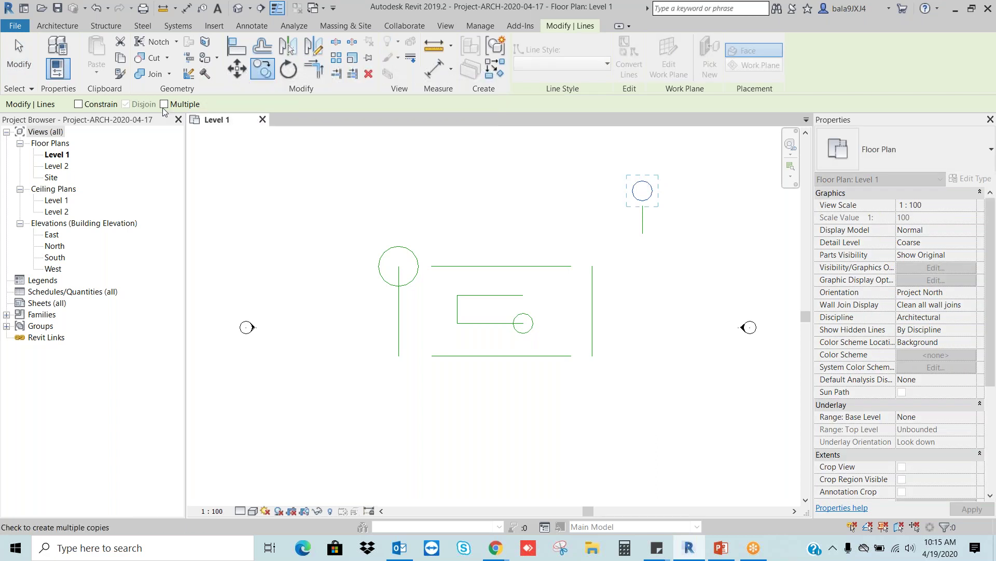
{"action": "left_click", "coordinate": [165, 104]}
{"action": "left_click", "coordinate": [642, 194]}
{"action": "left_click", "coordinate": [592, 172]}
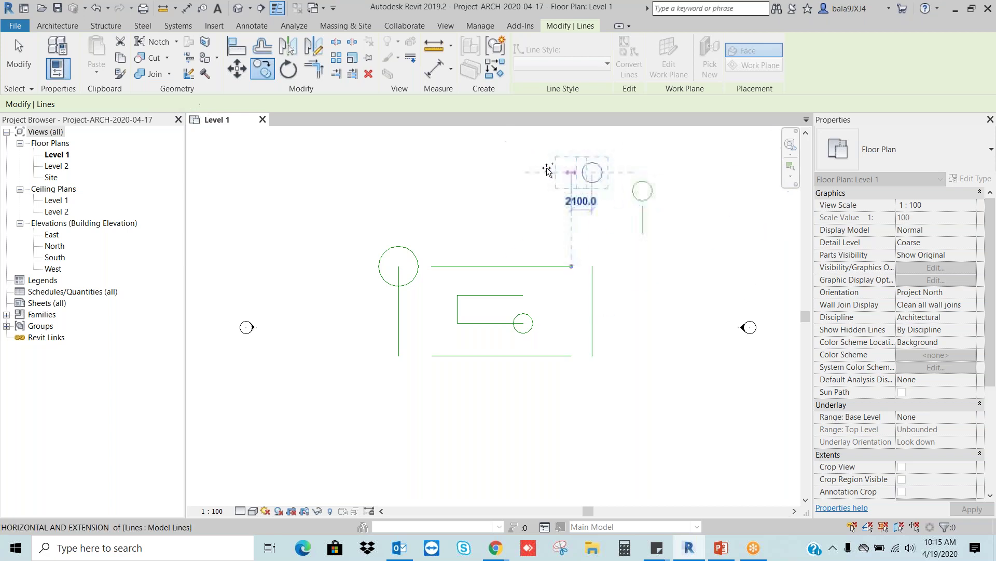
{"action": "left_click", "coordinate": [512, 172]}
{"action": "left_click", "coordinate": [413, 187]}
{"action": "left_click", "coordinate": [361, 216]}
{"action": "left_click", "coordinate": [338, 282]}
{"action": "left_click", "coordinate": [348, 341]}
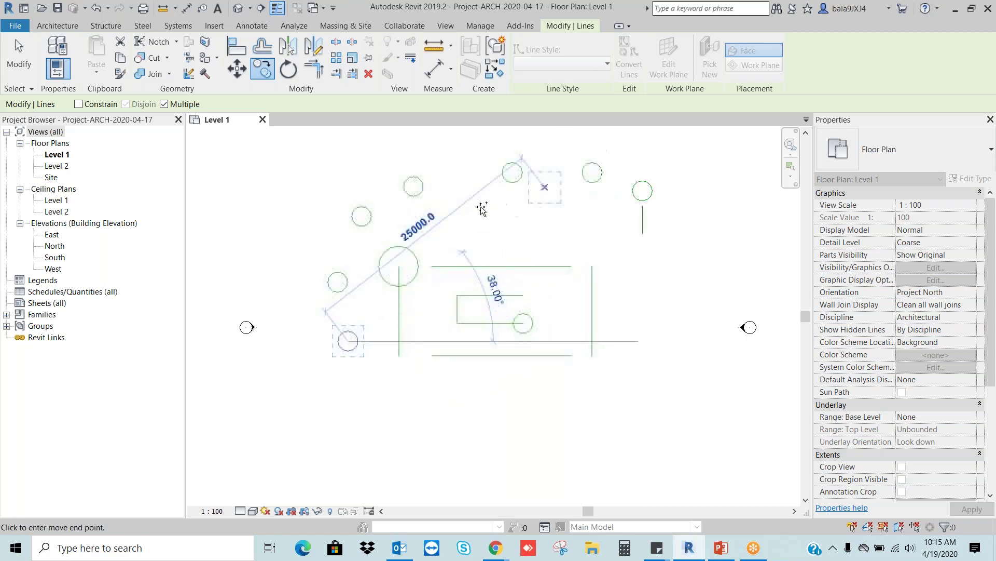
{"action": "left_click", "coordinate": [496, 192]}
{"action": "key", "text": "Escape"}
{"action": "left_click", "coordinate": [532, 320]}
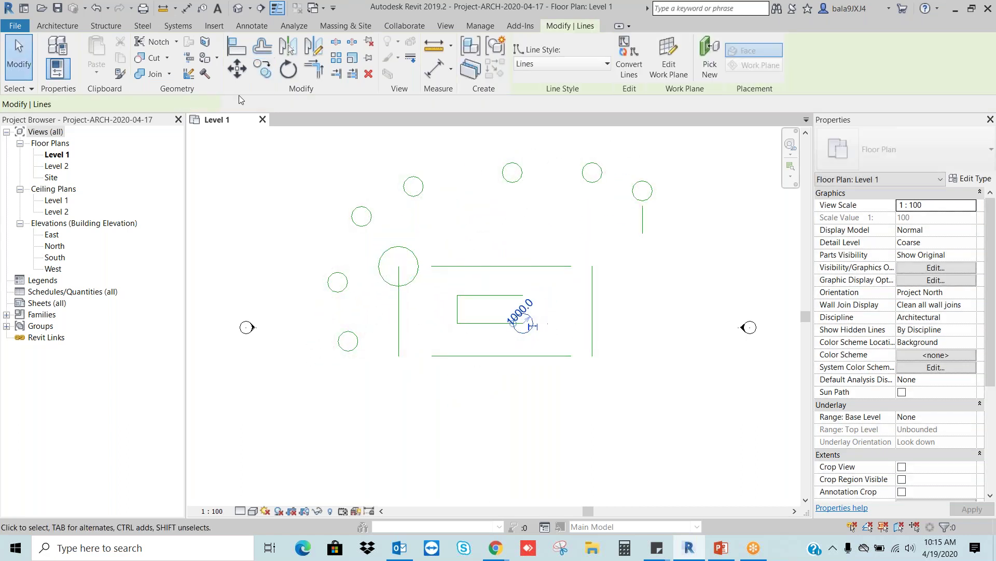
{"action": "left_click", "coordinate": [268, 72]}
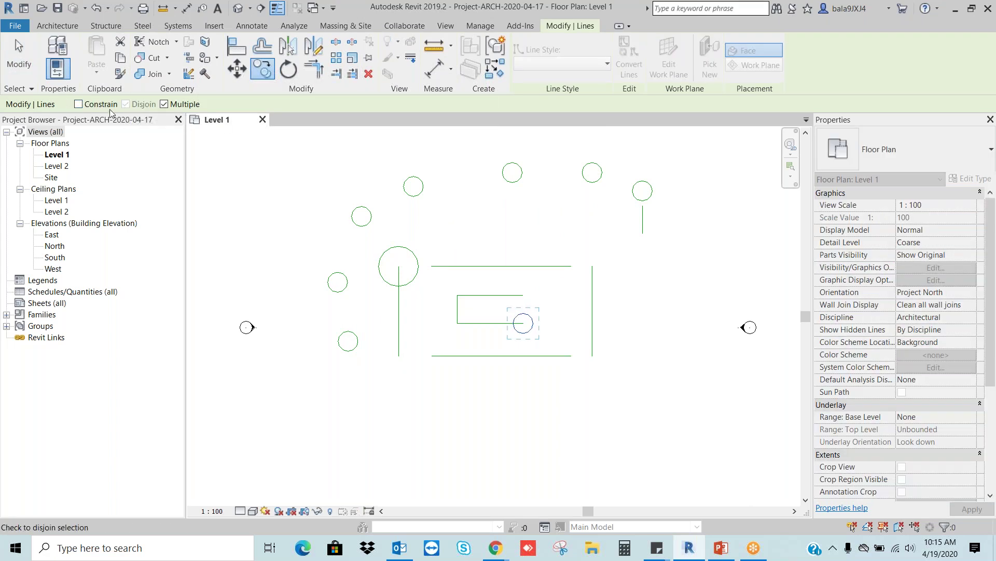
{"action": "key", "text": "Escape"}
{"action": "left_click", "coordinate": [408, 249]}
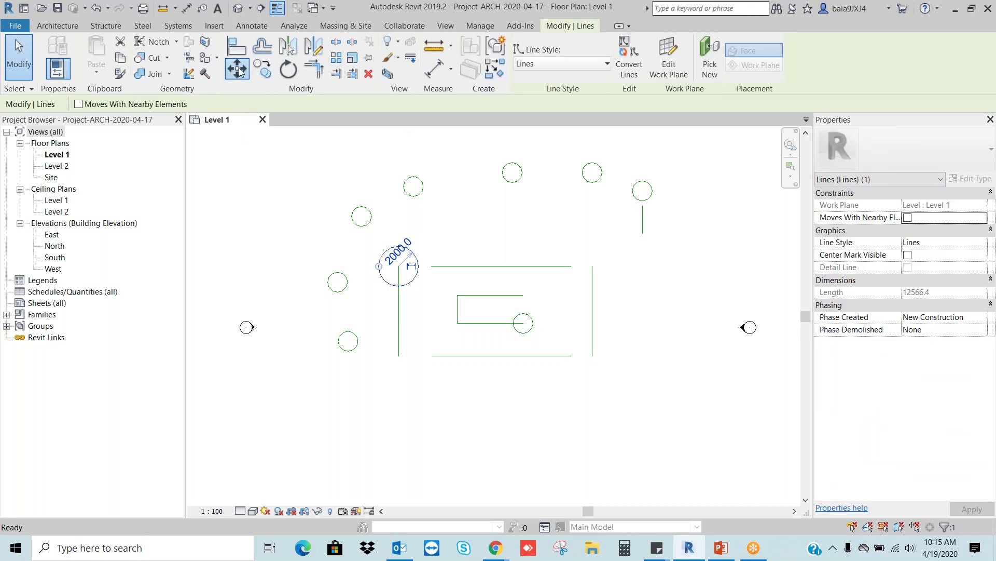
{"action": "left_click", "coordinate": [236, 69]}
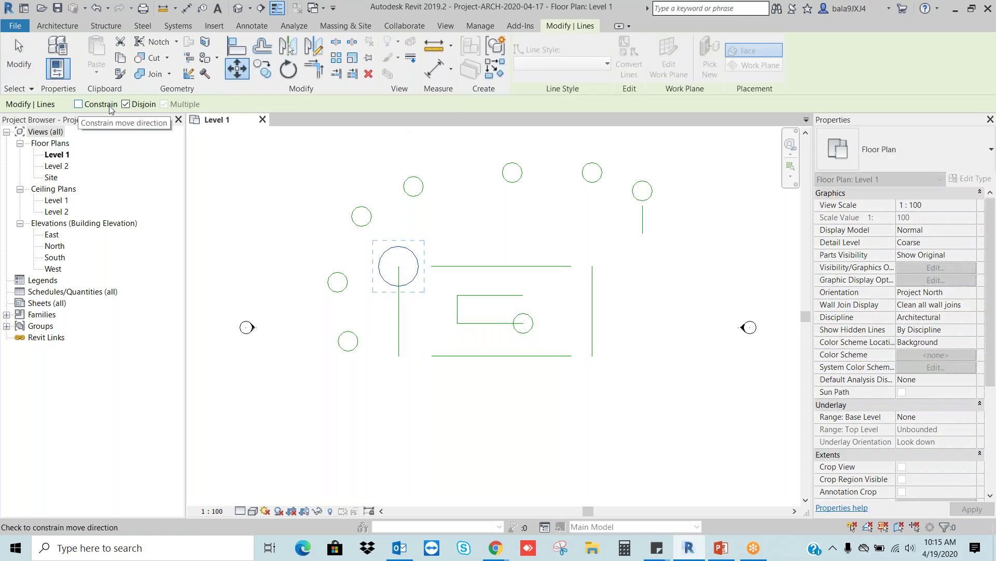
{"action": "key", "text": "Escape"}
{"action": "key", "text": "Escape"}
Copy the circle at the inner lower line's endpoint about 8974 straight up with Constrain and Multiple enabled
{"action": "left_click", "coordinate": [532, 323]}
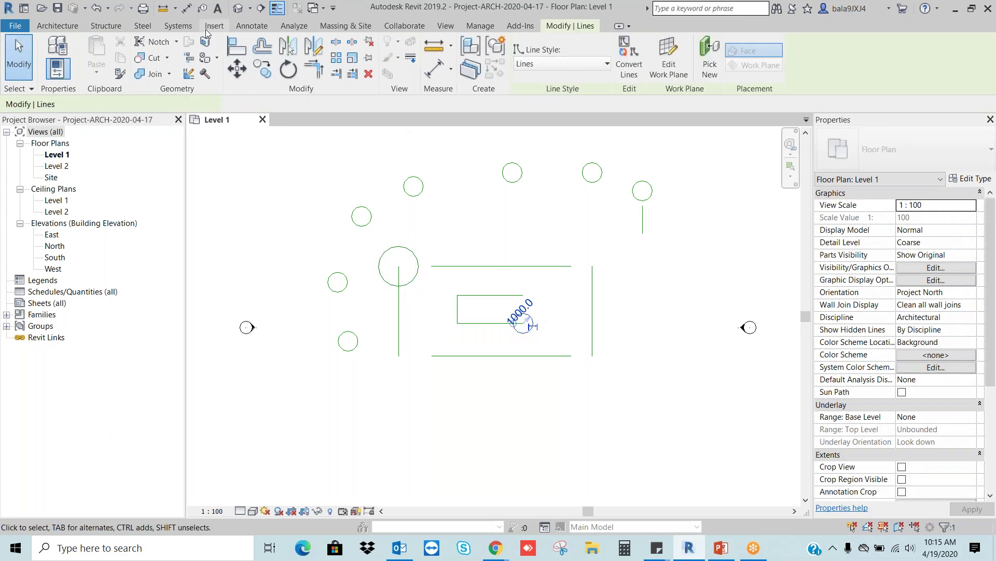
{"action": "left_click", "coordinate": [264, 69]}
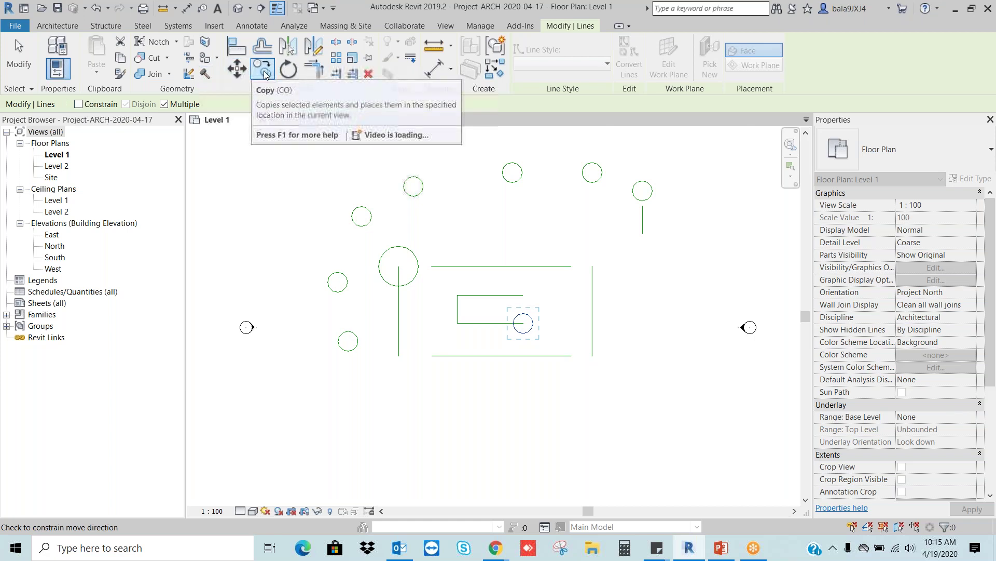
{"action": "left_click", "coordinate": [78, 105]}
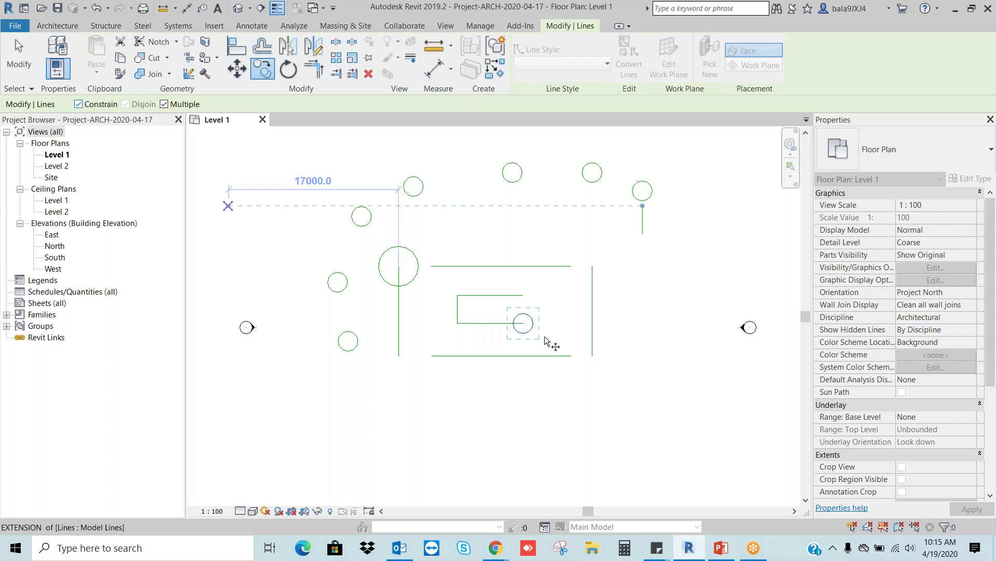
{"action": "left_click", "coordinate": [525, 310]}
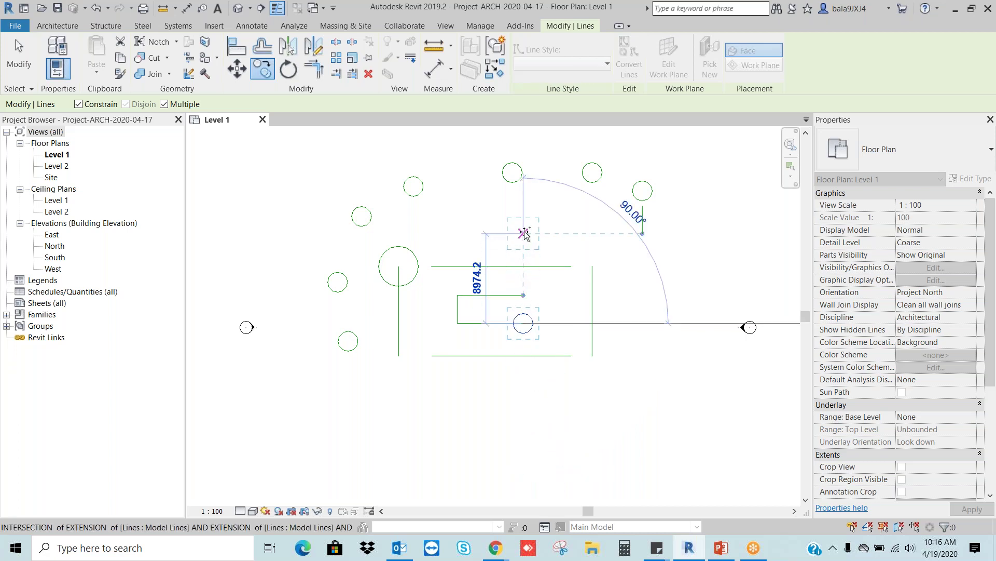
{"action": "left_click", "coordinate": [523, 234]}
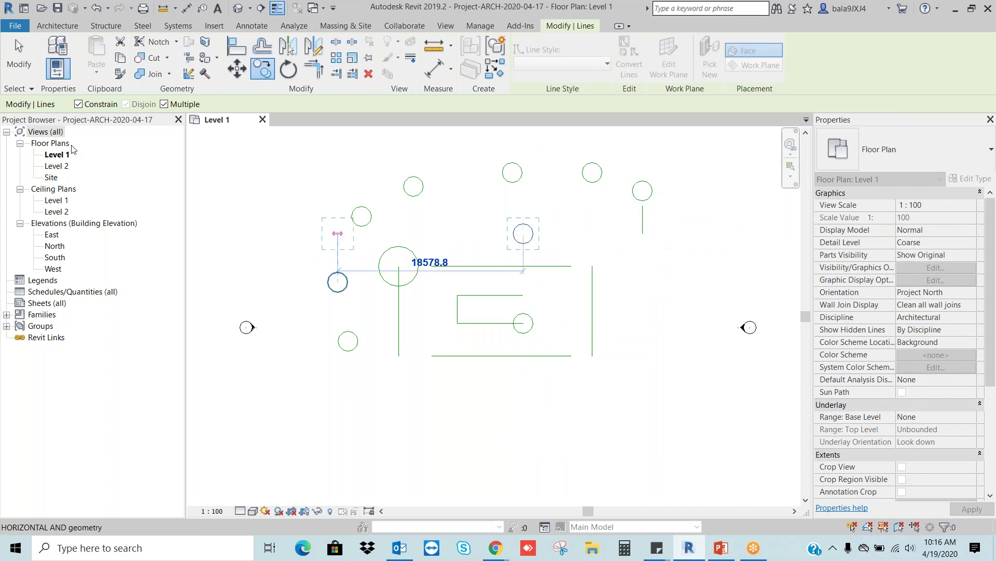
Disable Constrain and place three more free copies of the circle to the right of and below the outer lines
{"action": "left_click", "coordinate": [77, 104]}
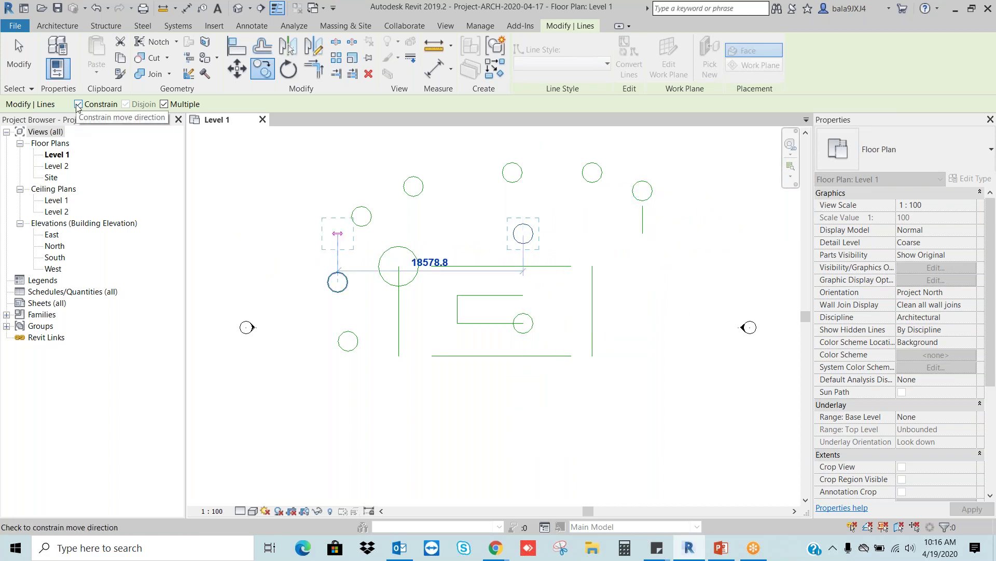
{"action": "left_click", "coordinate": [78, 104]}
{"action": "left_click", "coordinate": [524, 233]}
{"action": "left_click", "coordinate": [647, 299]}
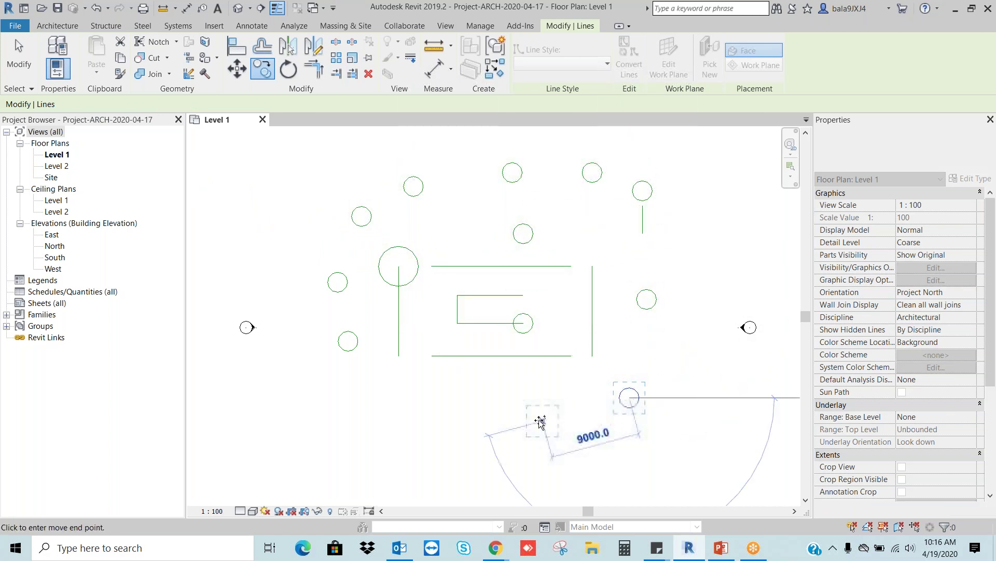
{"action": "left_click", "coordinate": [540, 421]}
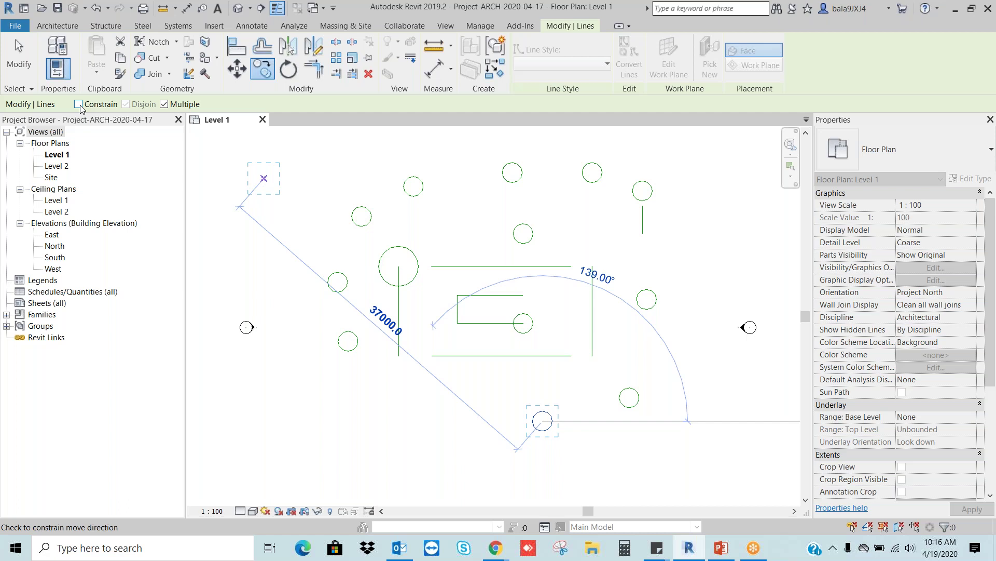
{"action": "key", "text": "Escape"}
{"action": "key", "text": "Escape"}
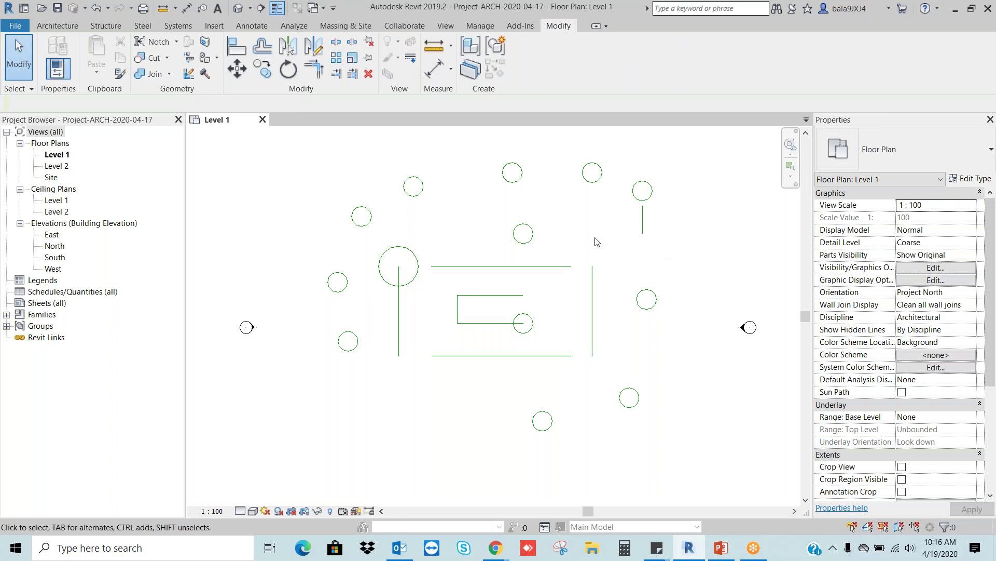
Delete all the model lines and circles from the Level 1 floor plan
{"action": "scroll", "coordinate": [487, 267], "scroll_direction": "down", "scroll_amount": 2}
{"action": "left_click_drag", "start_coordinate": [632, 408], "coordinate": [358, 182]}
{"action": "key", "text": "Delete"}
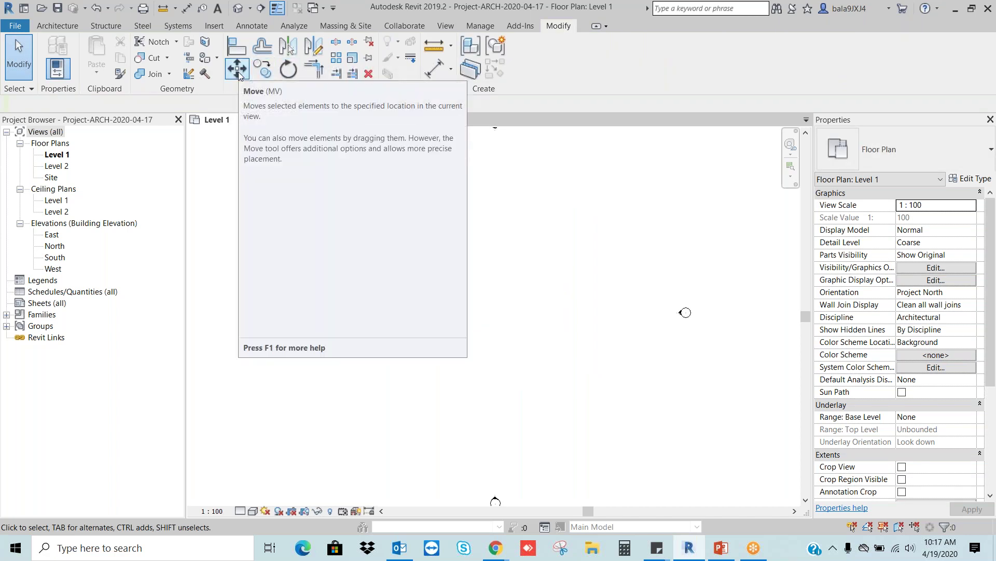
Draw a model line rectangle about 12000 wide and 6000 high near the middle of the plan
{"action": "left_click", "coordinate": [73, 26]}
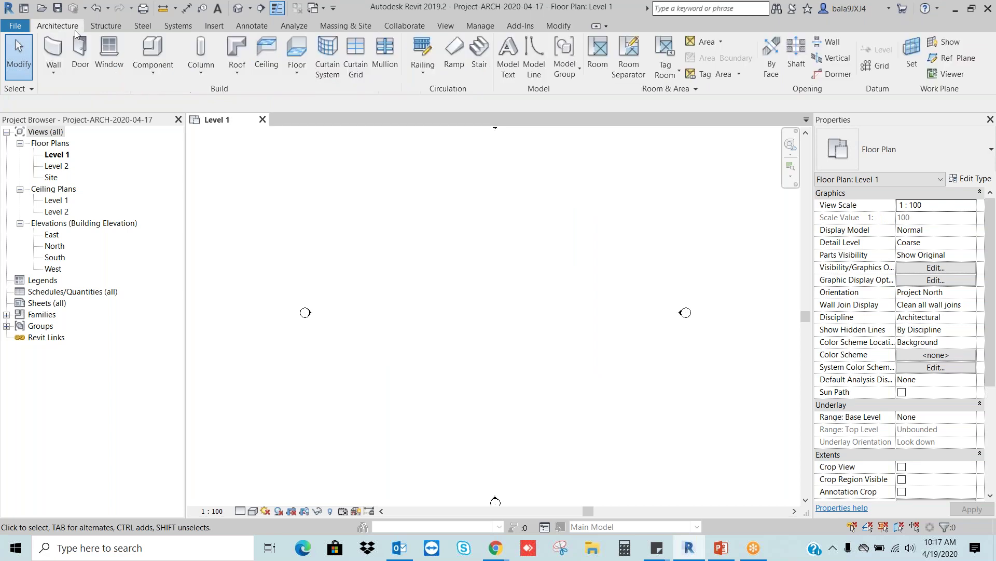
{"action": "left_click", "coordinate": [534, 54]}
{"action": "left_click", "coordinate": [450, 277]}
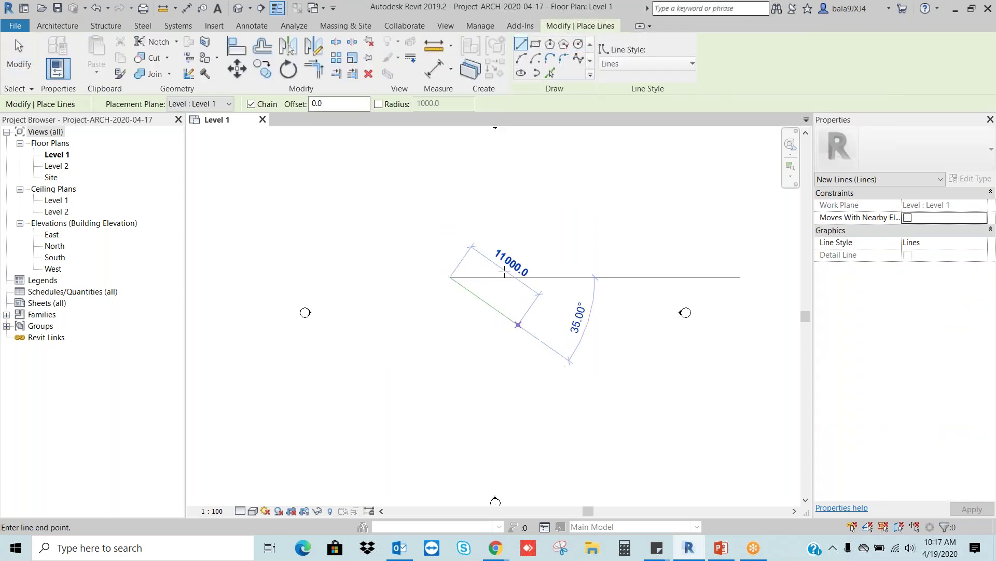
{"action": "left_click", "coordinate": [535, 44]}
{"action": "left_click", "coordinate": [445, 283]}
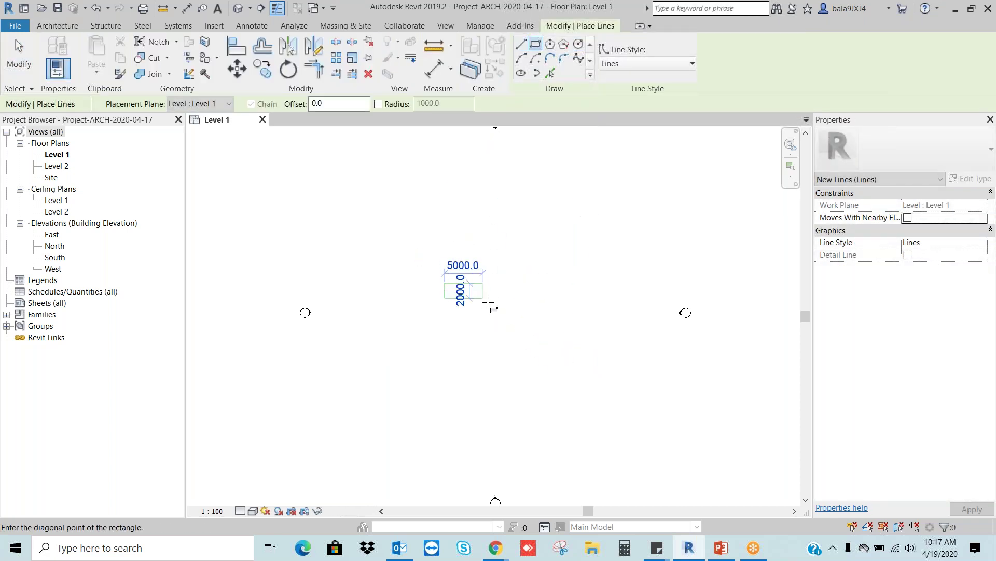
{"action": "left_click", "coordinate": [535, 328]}
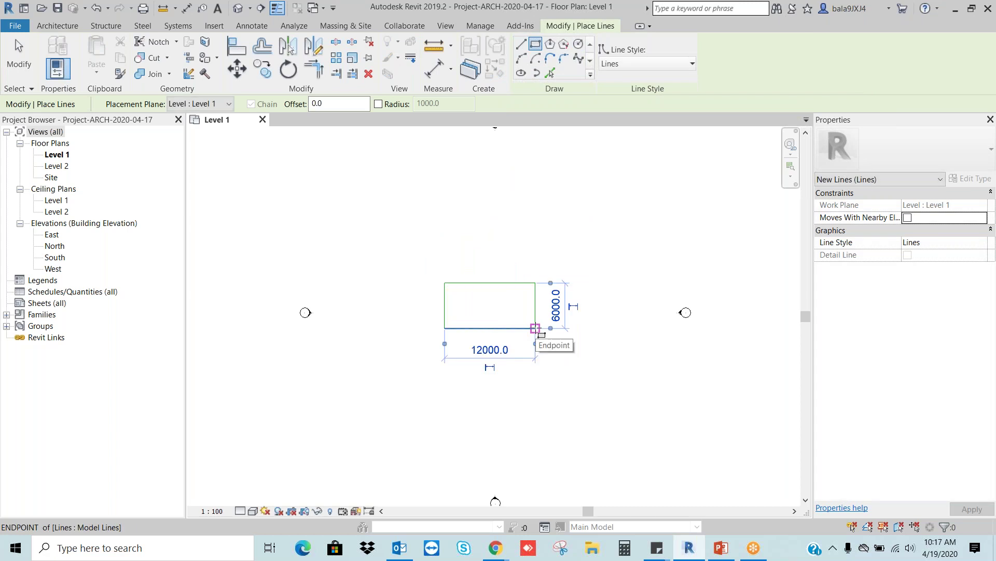
{"action": "key", "text": "Escape"}
{"action": "key", "text": "Escape"}
Move the rectangle's right side about 5000 to the right from its midpoint with Disjoin enabled
{"action": "scroll", "coordinate": [526, 310], "scroll_direction": "up", "scroll_amount": 1}
{"action": "scroll", "coordinate": [527, 310], "scroll_direction": "up", "scroll_amount": 1}
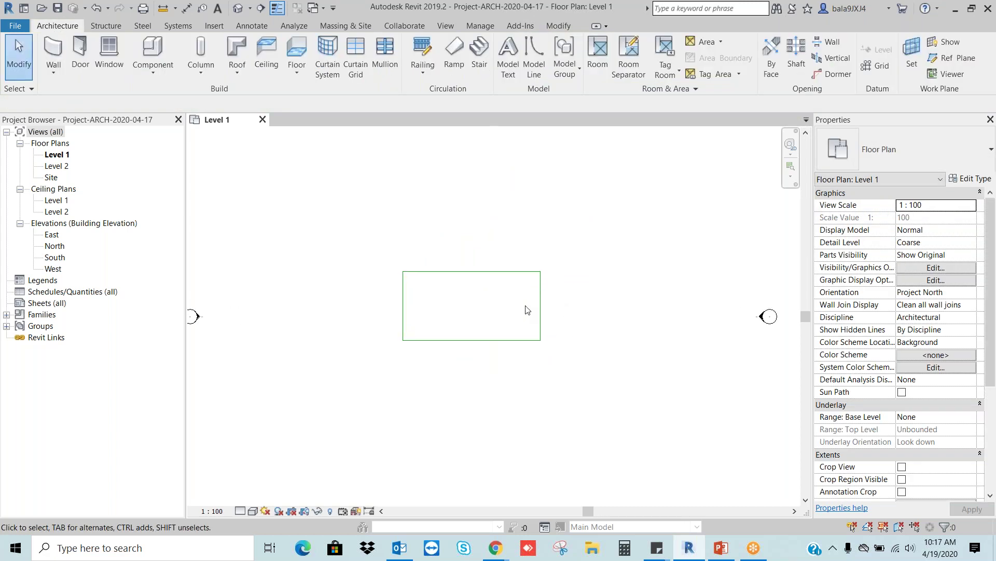
{"action": "scroll", "coordinate": [527, 309], "scroll_direction": "down", "scroll_amount": 1}
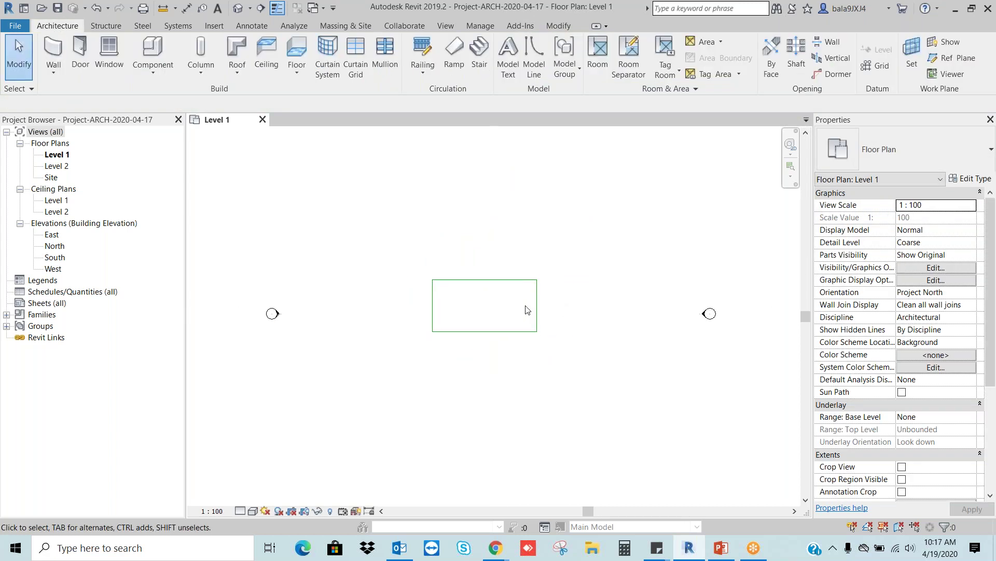
{"action": "scroll", "coordinate": [575, 311], "scroll_direction": "down", "scroll_amount": 1}
{"action": "scroll", "coordinate": [576, 311], "scroll_direction": "down", "scroll_amount": 1}
{"action": "middle_click_drag", "start_coordinate": [583, 309], "coordinate": [521, 312]}
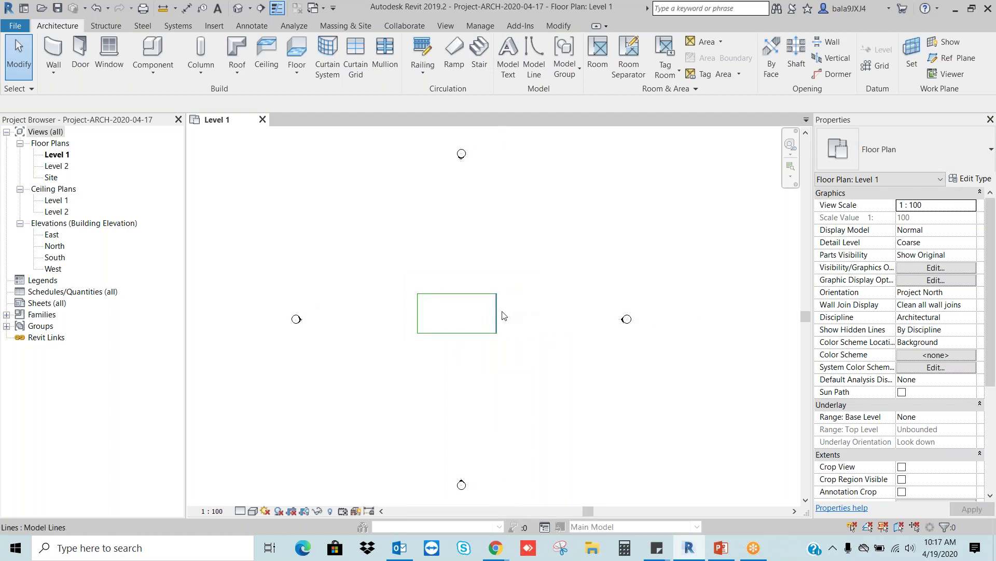
{"action": "left_click", "coordinate": [497, 312]}
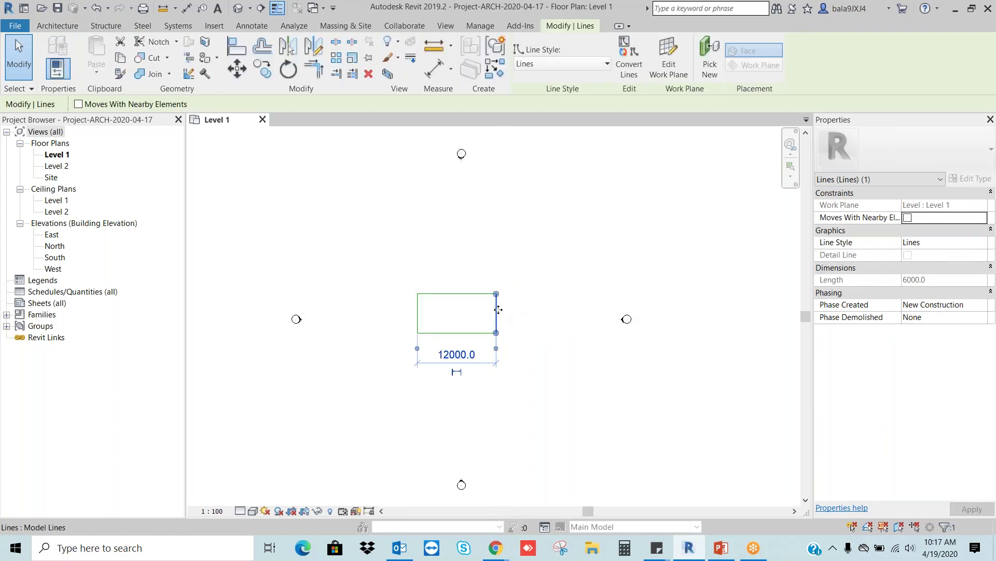
{"action": "left_click", "coordinate": [502, 312]}
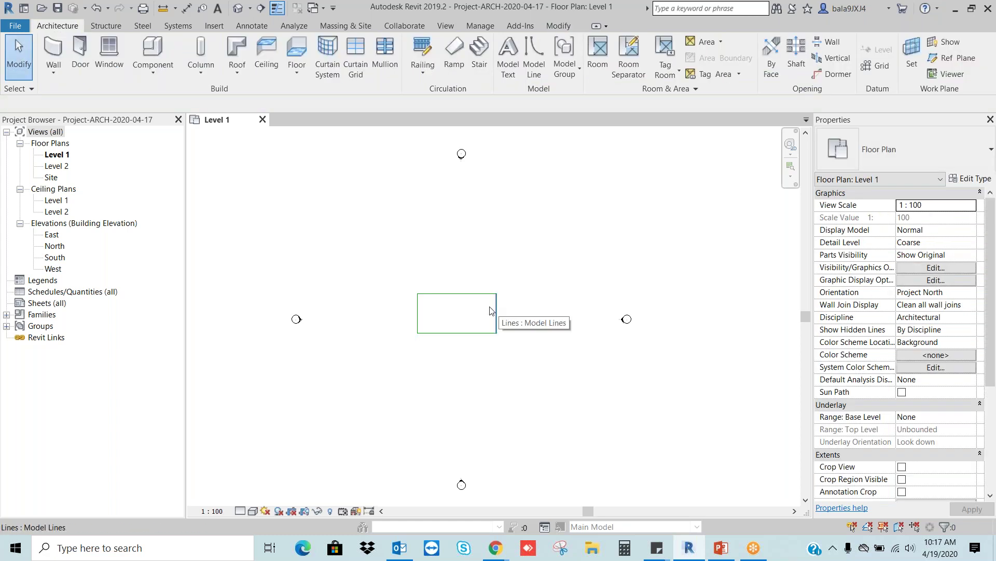
{"action": "left_click", "coordinate": [496, 317]}
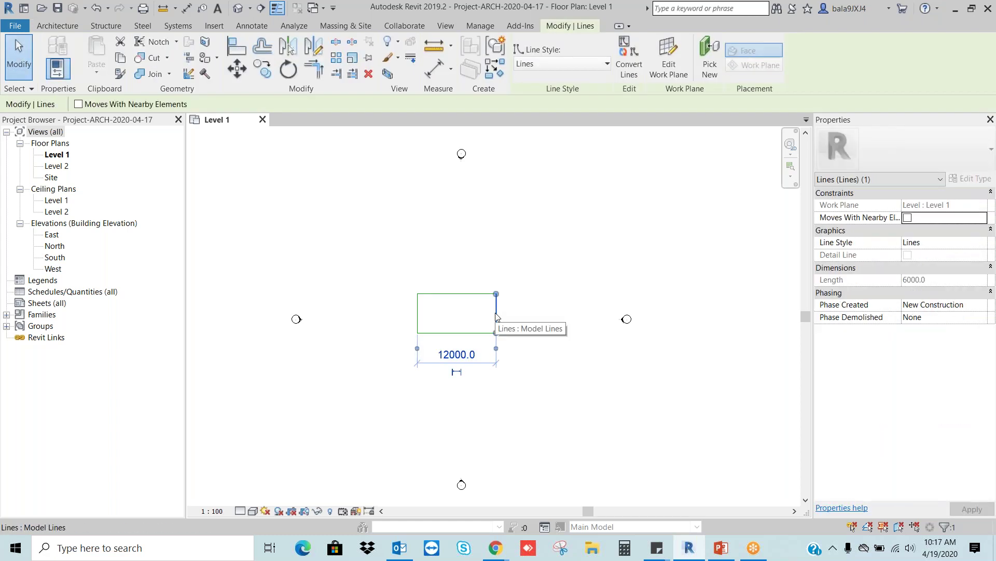
{"action": "left_click", "coordinate": [239, 76]}
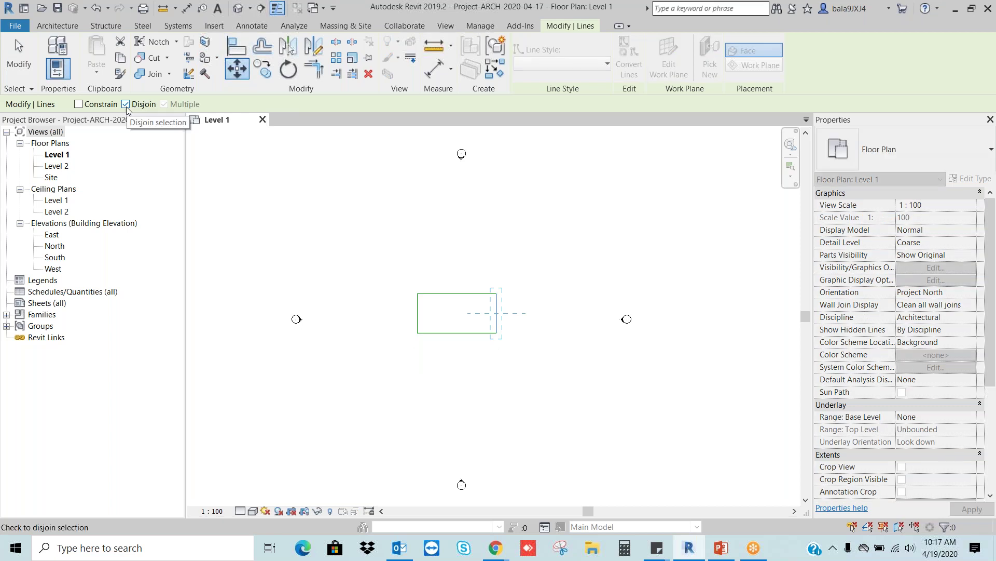
{"action": "left_click", "coordinate": [496, 313]}
{"action": "left_click", "coordinate": [529, 313]}
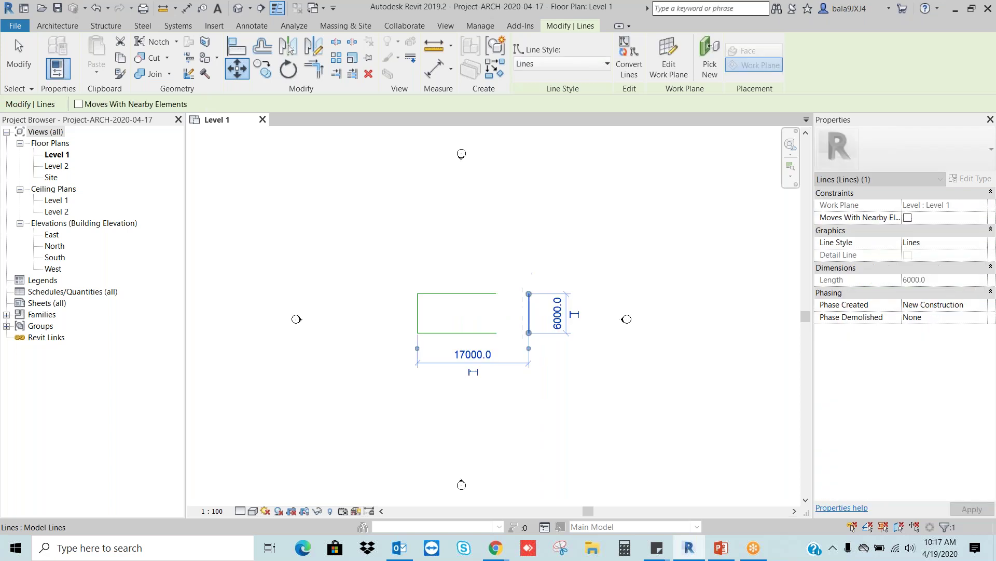
{"action": "left_click", "coordinate": [490, 294]}
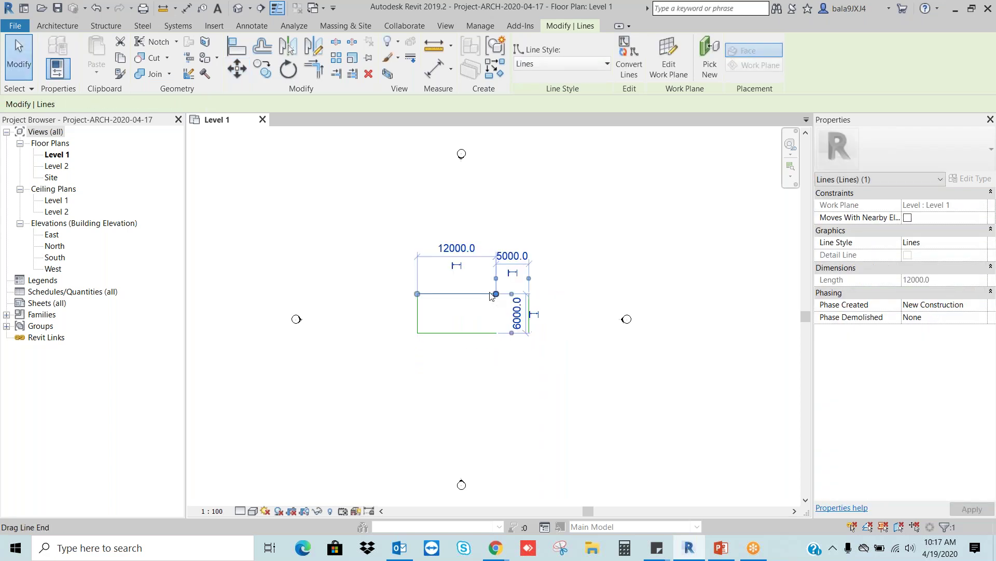
{"action": "key", "text": "Escape"}
{"action": "left_click", "coordinate": [530, 303]}
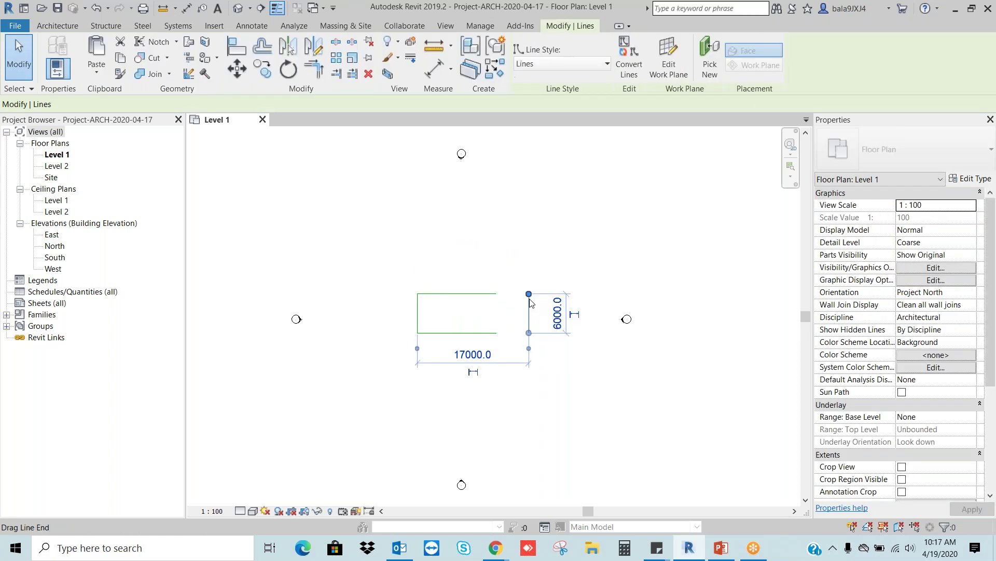
{"action": "key", "text": "Escape"}
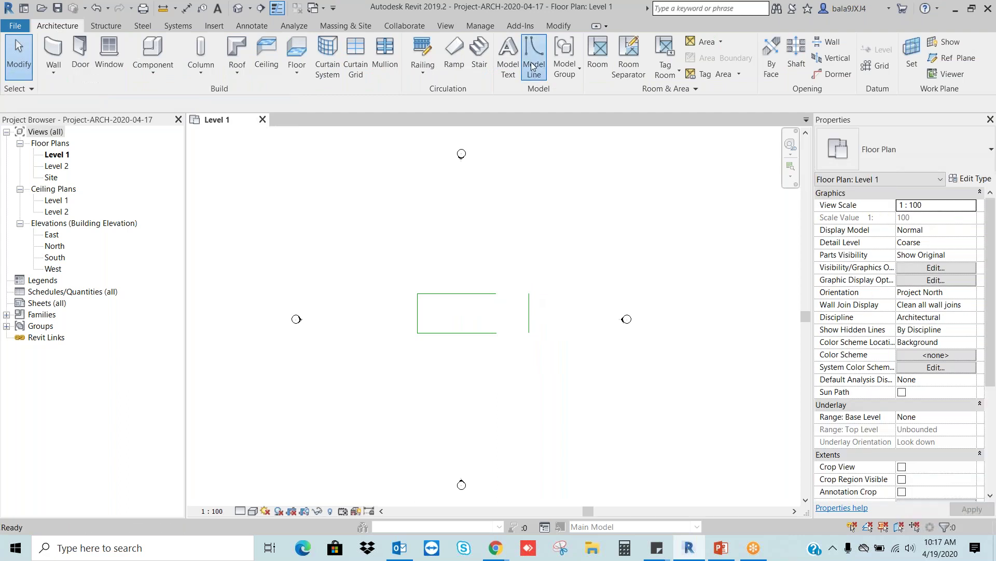
Draw a second model line rectangle about 12000 wide and 4900 high just above the disjoined one, aligned with its left edge
{"action": "left_click", "coordinate": [534, 59]}
{"action": "left_click", "coordinate": [536, 45]}
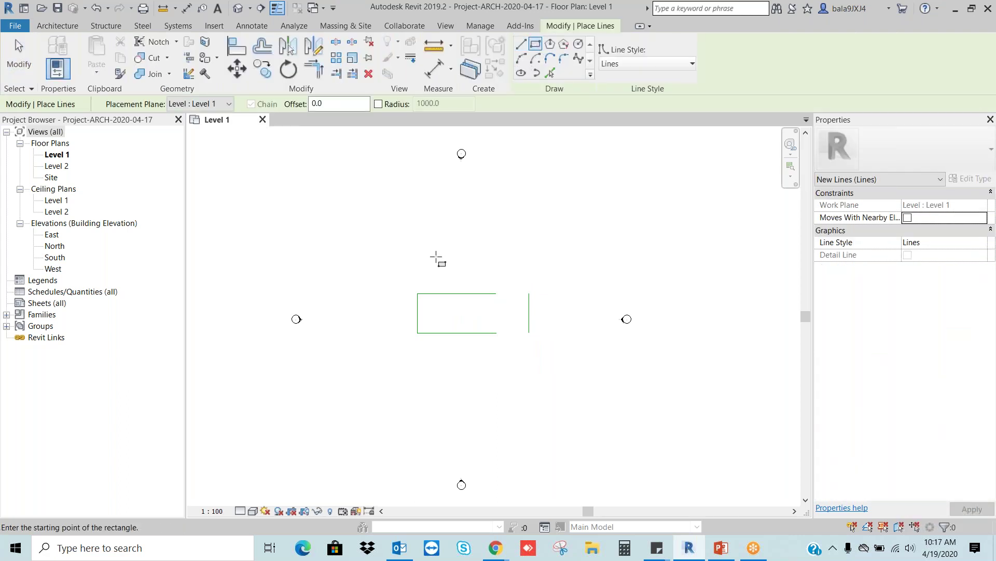
{"action": "left_click", "coordinate": [418, 244]}
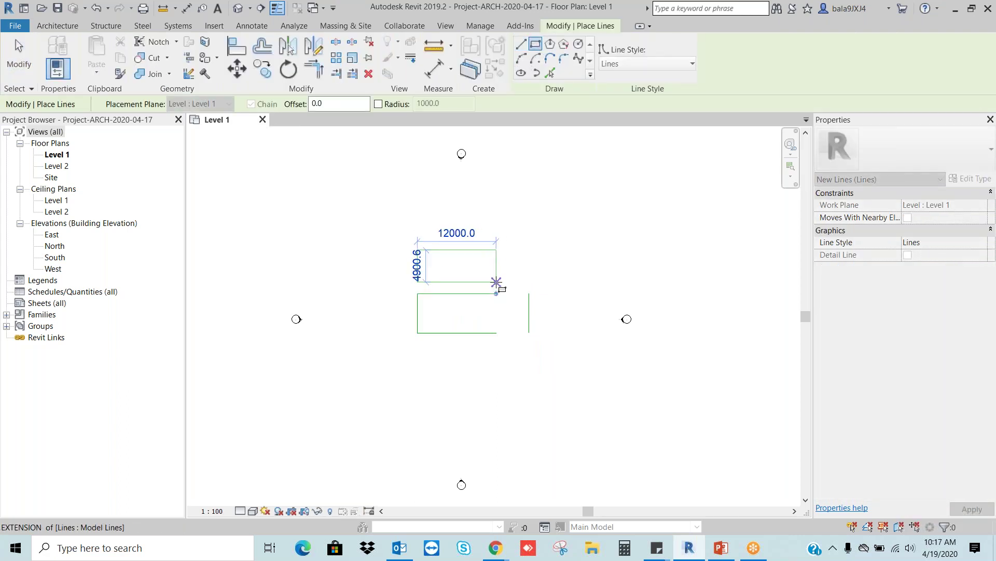
{"action": "left_click", "coordinate": [497, 286]}
{"action": "key", "text": "Escape"}
{"action": "key", "text": "Escape"}
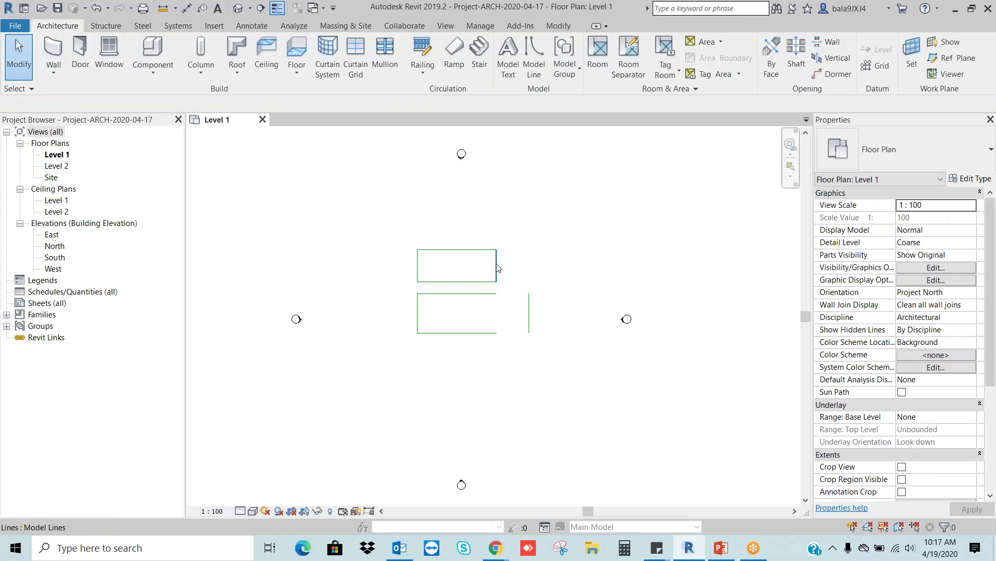
Move the upper rectangle's right side about 5000 to the right from its midpoint with Disjoin disabled
{"action": "left_click", "coordinate": [497, 266]}
{"action": "left_click", "coordinate": [237, 68]}
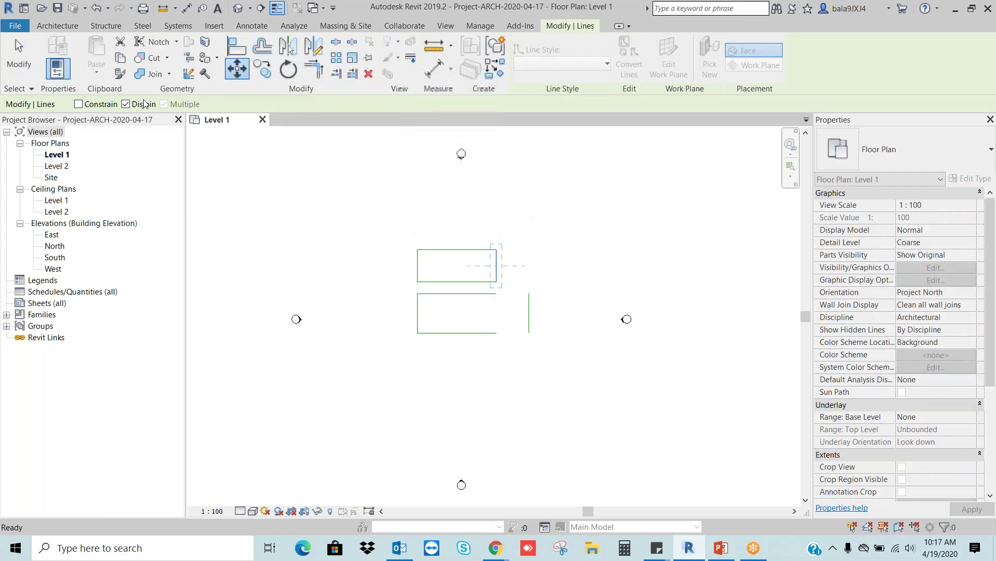
{"action": "left_click", "coordinate": [126, 104]}
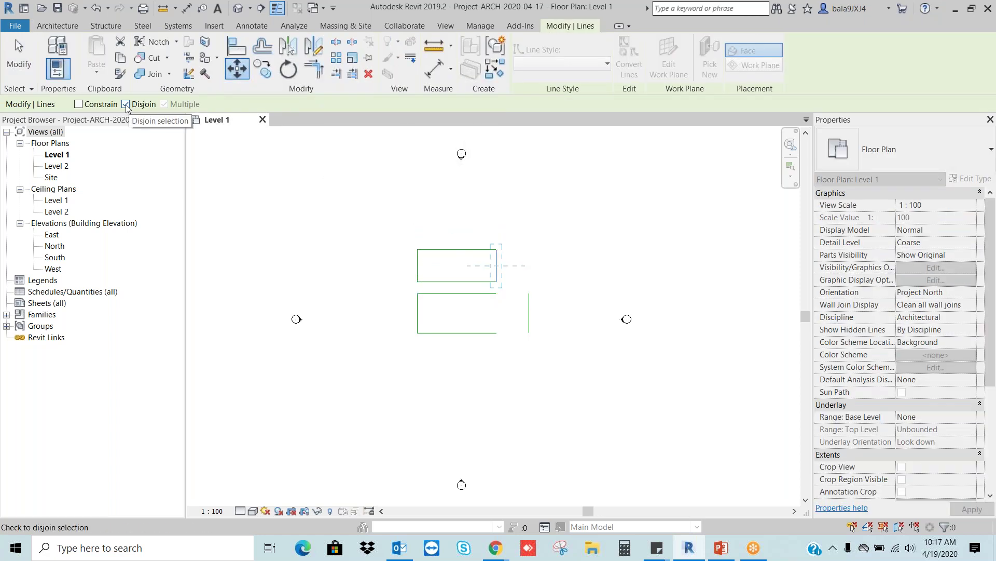
{"action": "left_click", "coordinate": [126, 105]}
{"action": "left_click", "coordinate": [499, 267]}
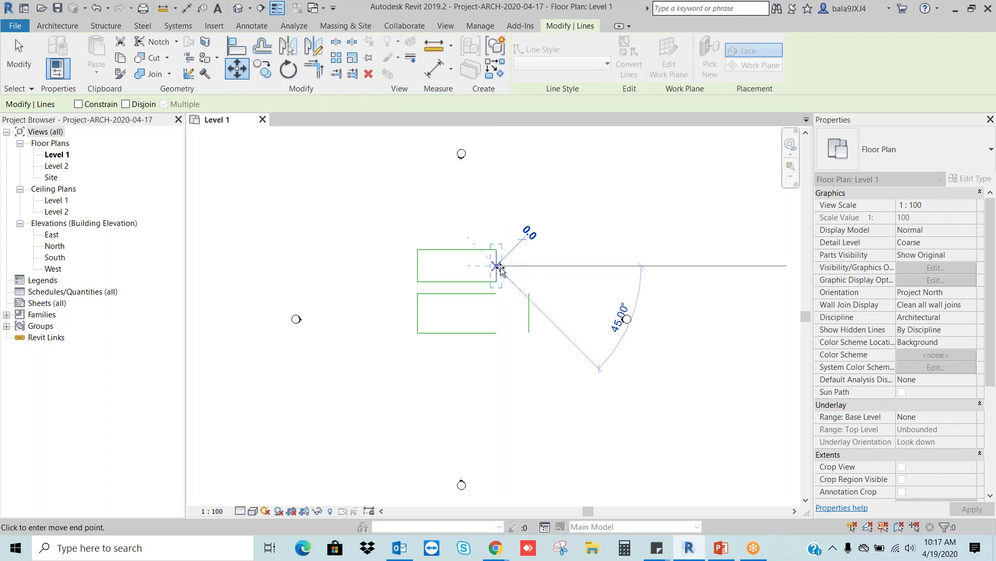
{"action": "left_click", "coordinate": [528, 267]}
{"action": "key", "text": "Escape"}
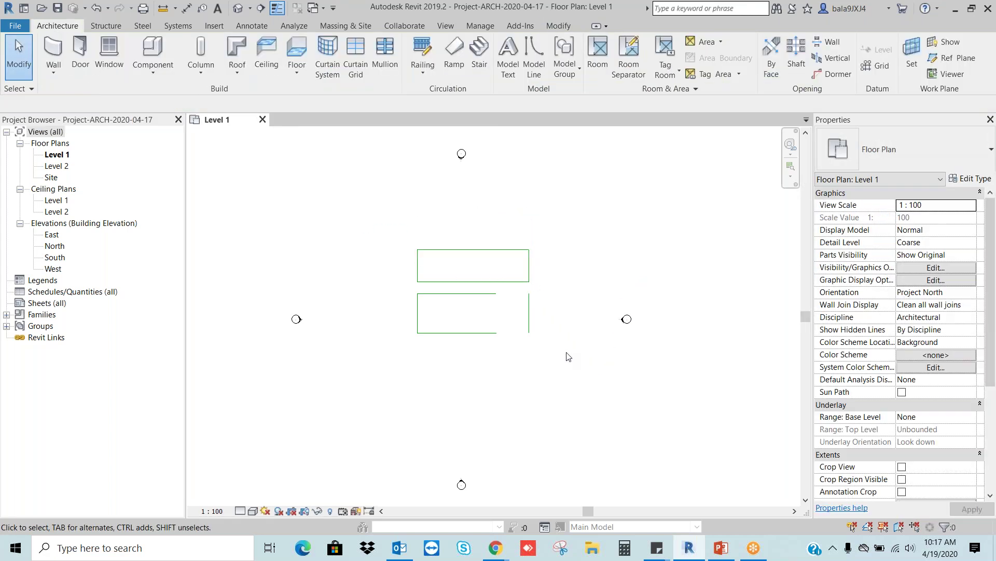
{"action": "left_click", "coordinate": [530, 267]}
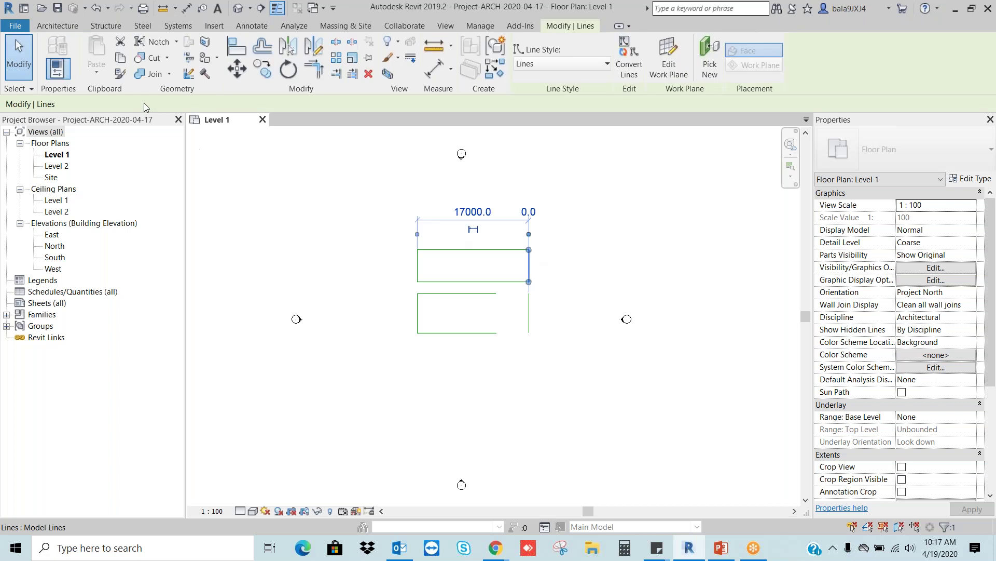
{"action": "key", "text": "m"}
{"action": "key", "text": "v"}
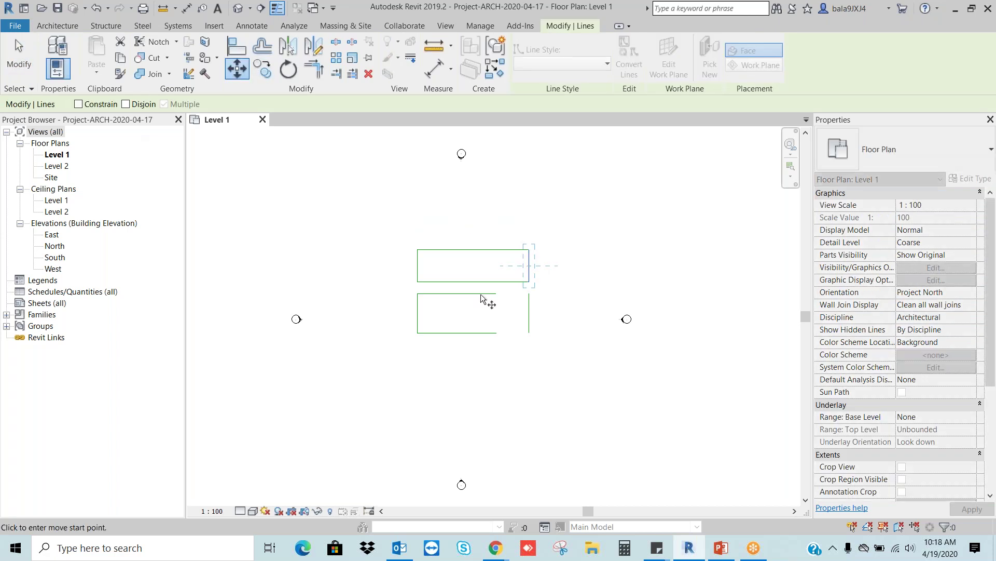
{"action": "left_click", "coordinate": [529, 251]}
{"action": "key", "text": "Escape"}
{"action": "key", "text": "Escape"}
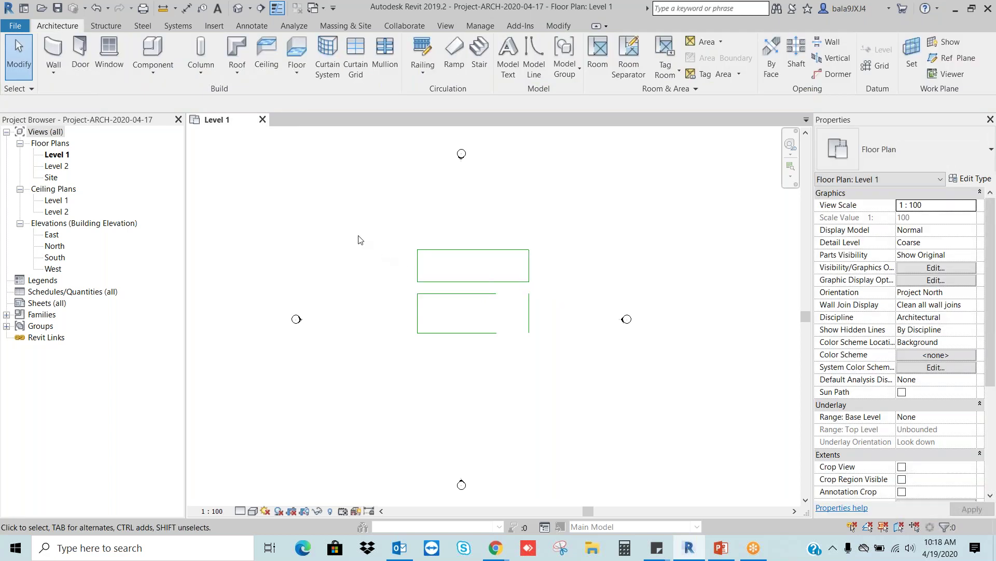
Copy the closed rectangle straight up with Multiple enabled, leaving a gap of about 3100, and preview further copies with Constrain on and off
{"action": "left_click_drag", "start_coordinate": [379, 224], "coordinate": [543, 288]}
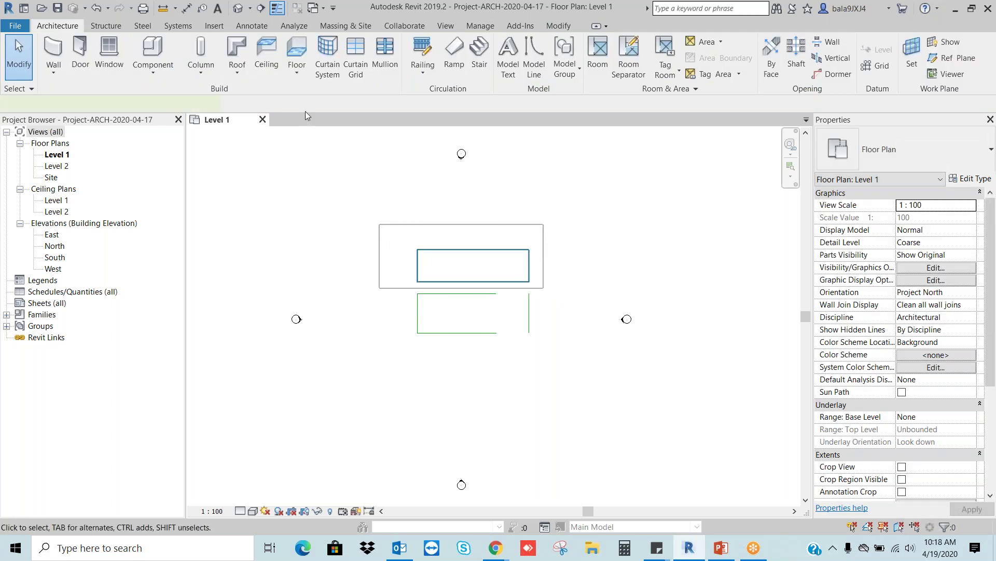
{"action": "left_click", "coordinate": [261, 70]}
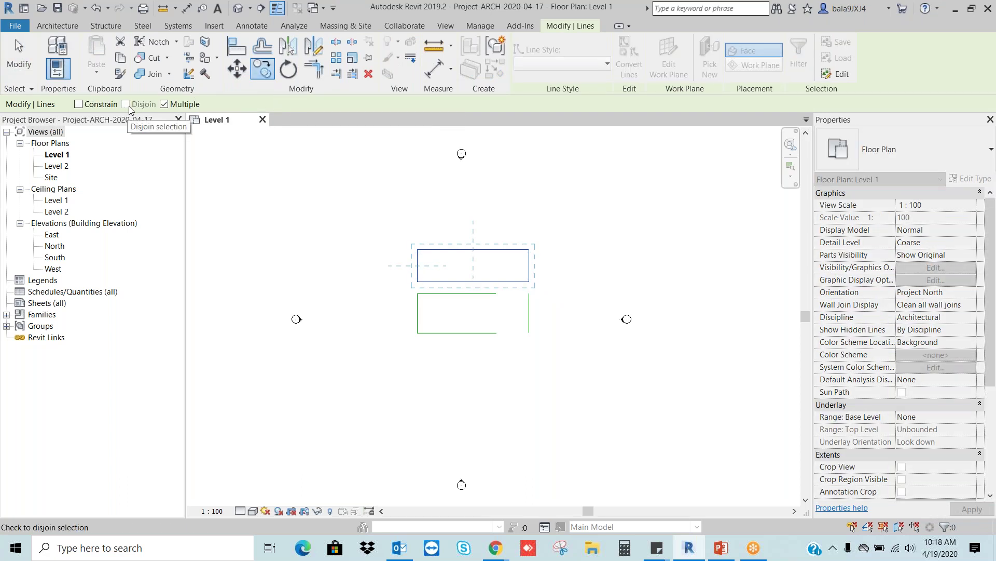
{"action": "left_click", "coordinate": [473, 268]}
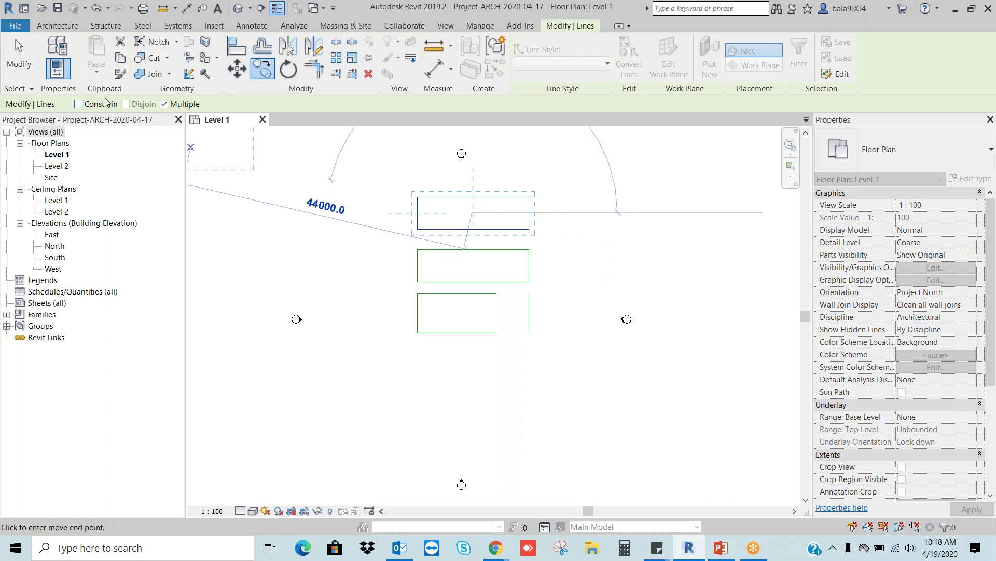
{"action": "left_click", "coordinate": [79, 106]}
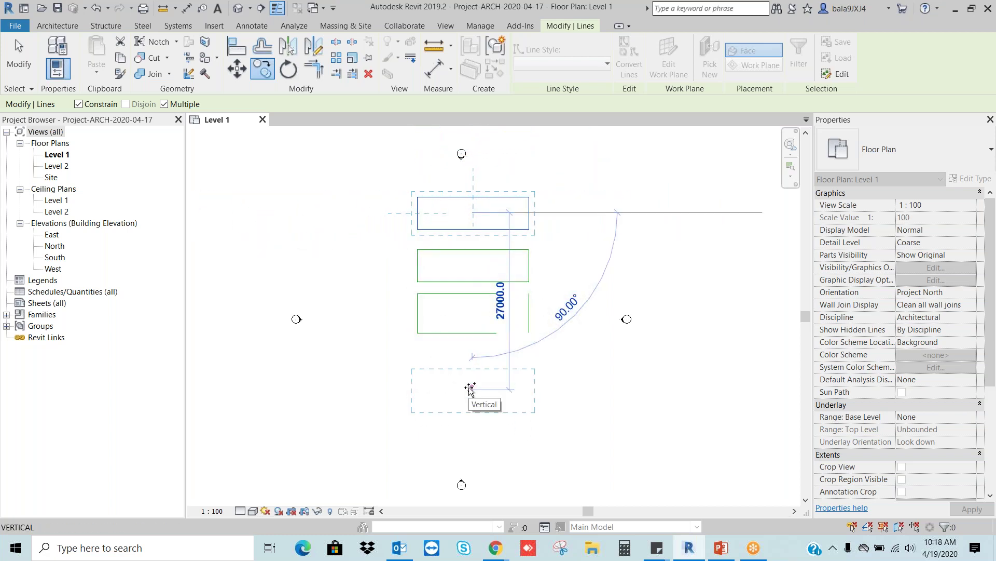
{"action": "left_click", "coordinate": [79, 104]}
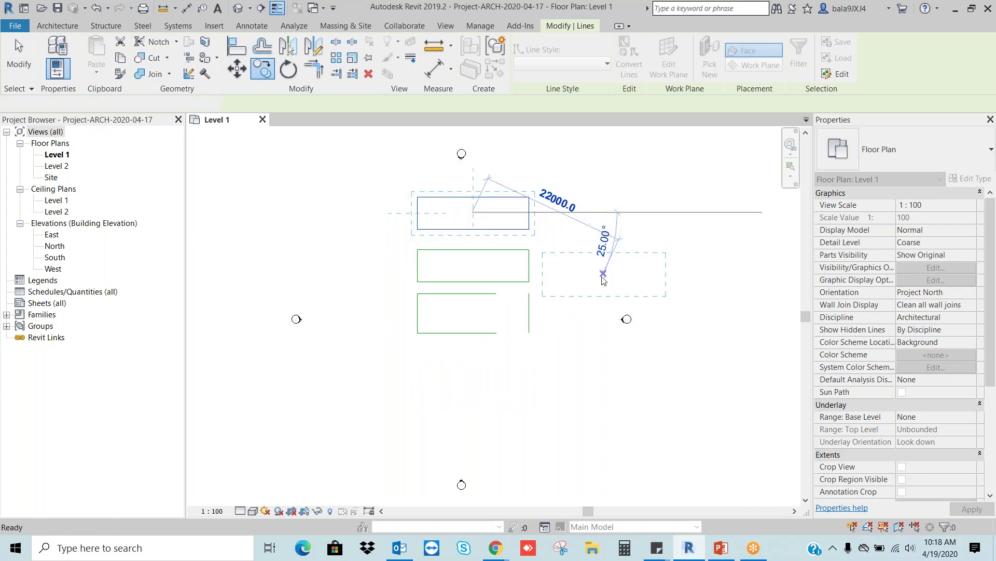
{"action": "key", "text": "Escape"}
{"action": "key", "text": "Escape"}
Delete the disjoined lower rectangle's four lines and every line of the top copy except its bottom one
{"action": "left_click_drag", "start_coordinate": [392, 285], "coordinate": [565, 375]}
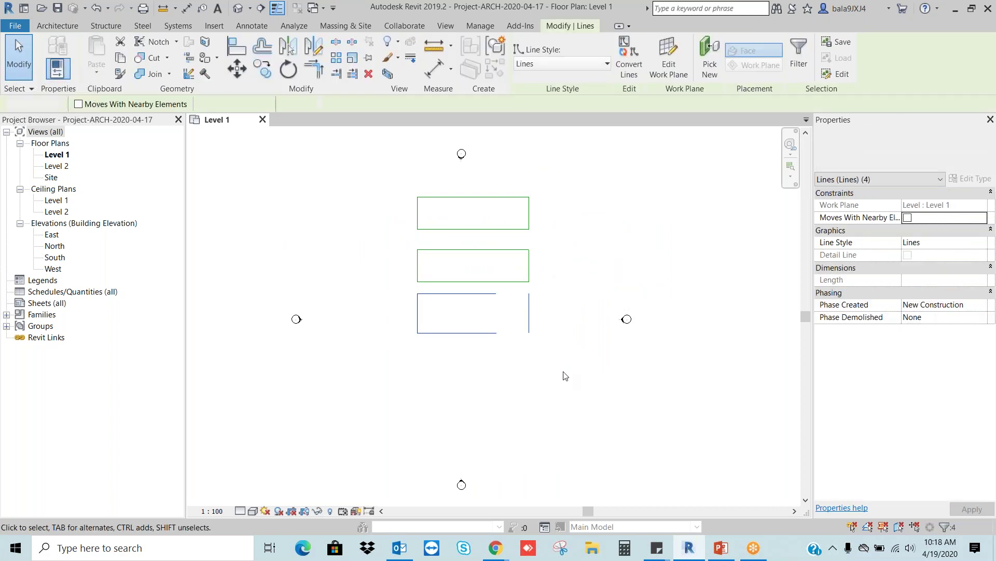
{"action": "key", "text": "Delete"}
{"action": "left_click_drag", "start_coordinate": [396, 180], "coordinate": [553, 240]}
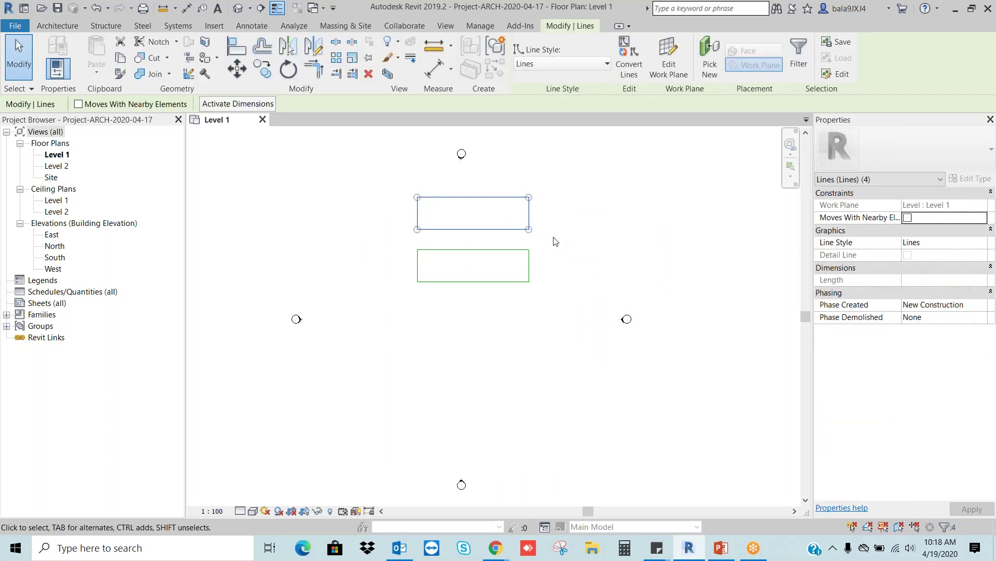
{"action": "left_click", "coordinate": [570, 217]}
{"action": "mouse_move", "coordinate": [395, 186]}
{"action": "left_mouse_down"}
{"action": "mouse_move", "coordinate": [461, 216]}
{"action": "mouse_move", "coordinate": [582, 227]}
{"action": "mouse_move", "coordinate": [387, 196]}
{"action": "left_mouse_up"}
{"action": "left_click", "coordinate": [587, 213]}
{"action": "key", "text": "Delete"}
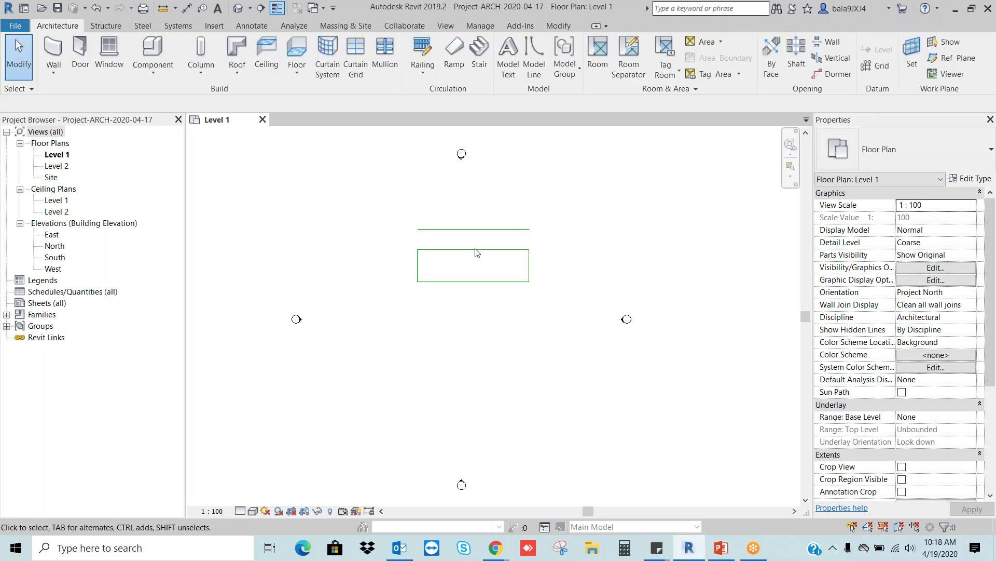
Move the remaining single line straight down to about 8100 below the rectangle
{"action": "left_click", "coordinate": [490, 229]}
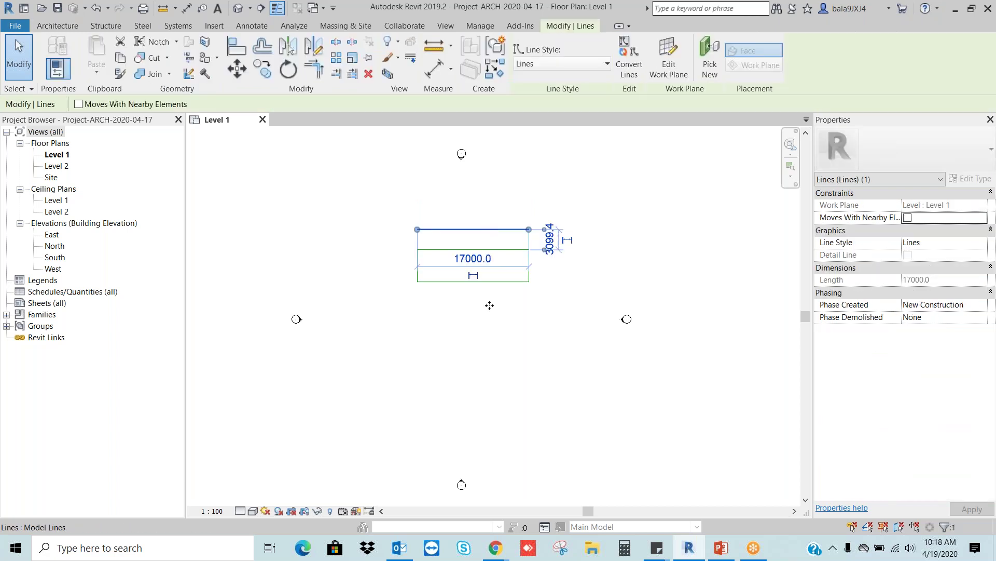
{"action": "left_click_drag", "start_coordinate": [491, 229], "coordinate": [488, 334]}
{"action": "left_click", "coordinate": [576, 395]}
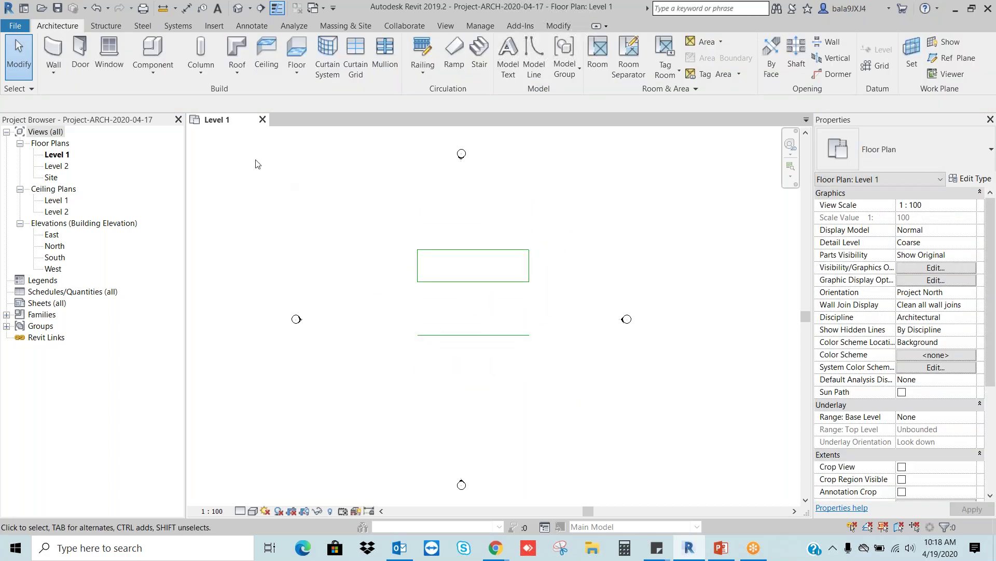
{"action": "left_click", "coordinate": [563, 28]}
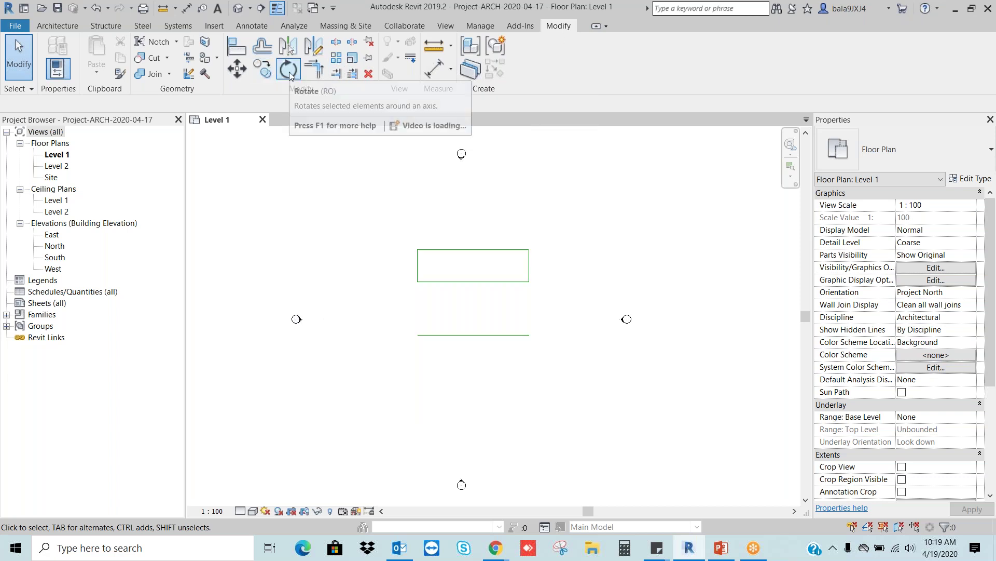
{"action": "left_click", "coordinate": [477, 336]}
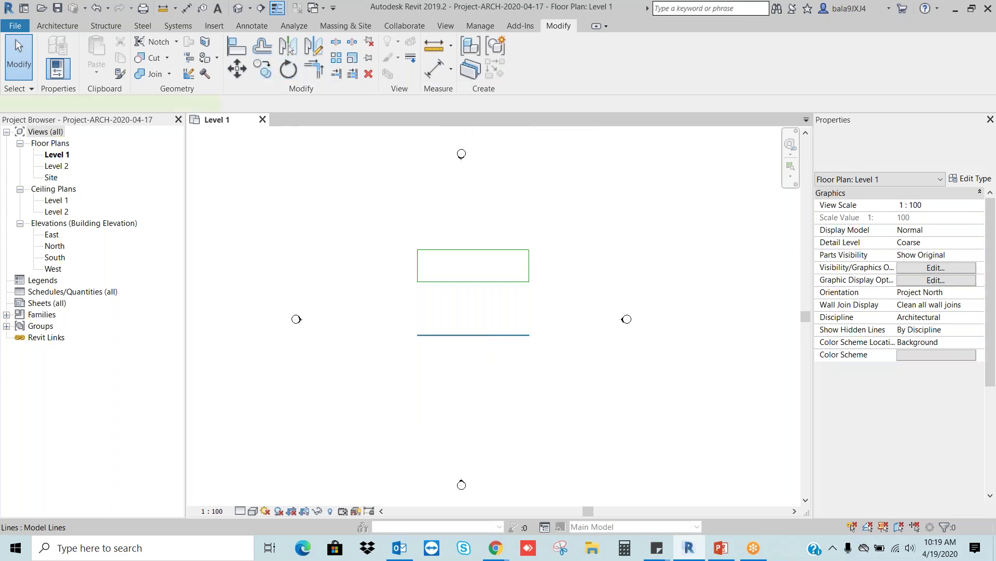
{"action": "left_click", "coordinate": [581, 385]}
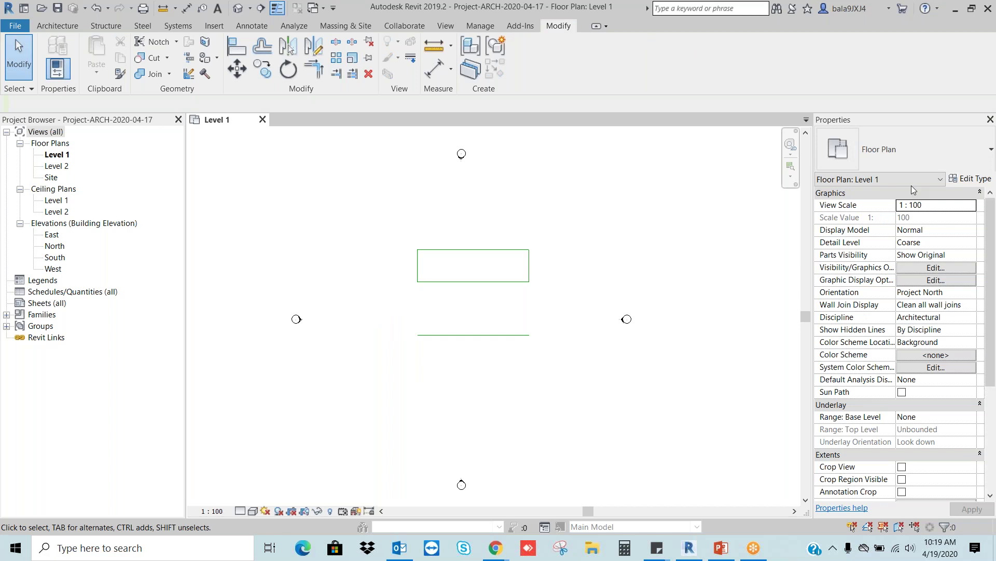
{"action": "left_click", "coordinate": [509, 335]}
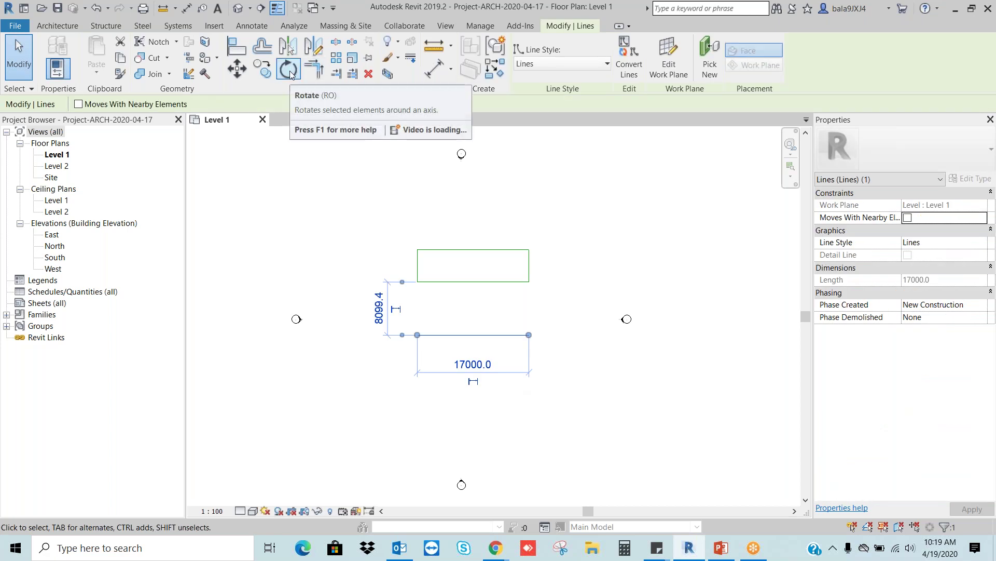
{"action": "left_click", "coordinate": [290, 73]}
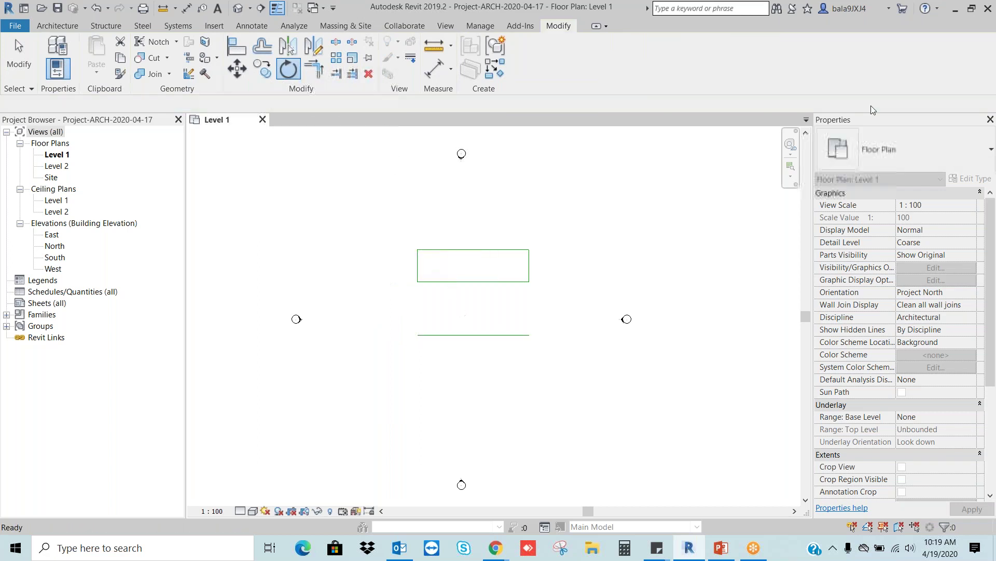
{"action": "key", "text": "Escape"}
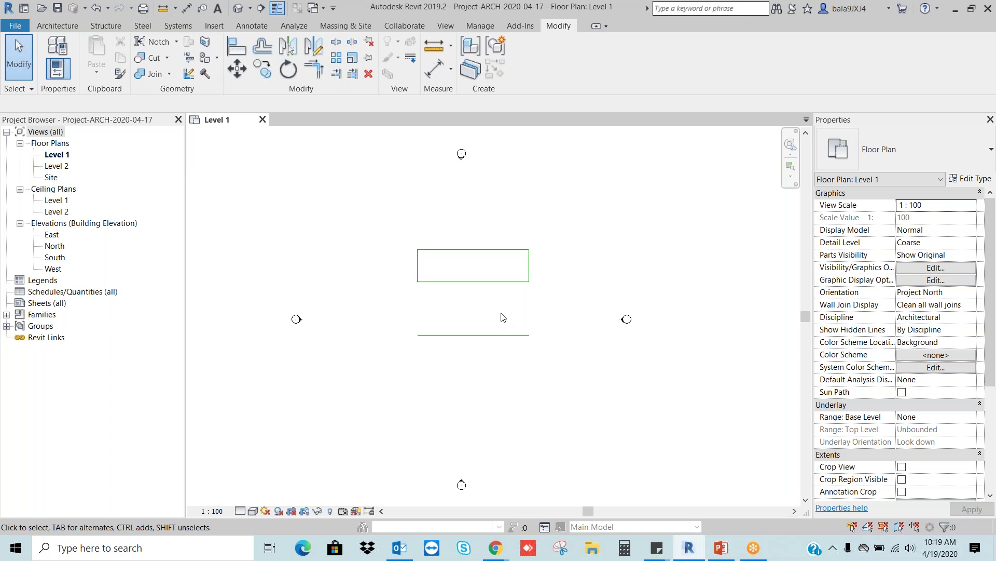
{"action": "left_click", "coordinate": [496, 336]}
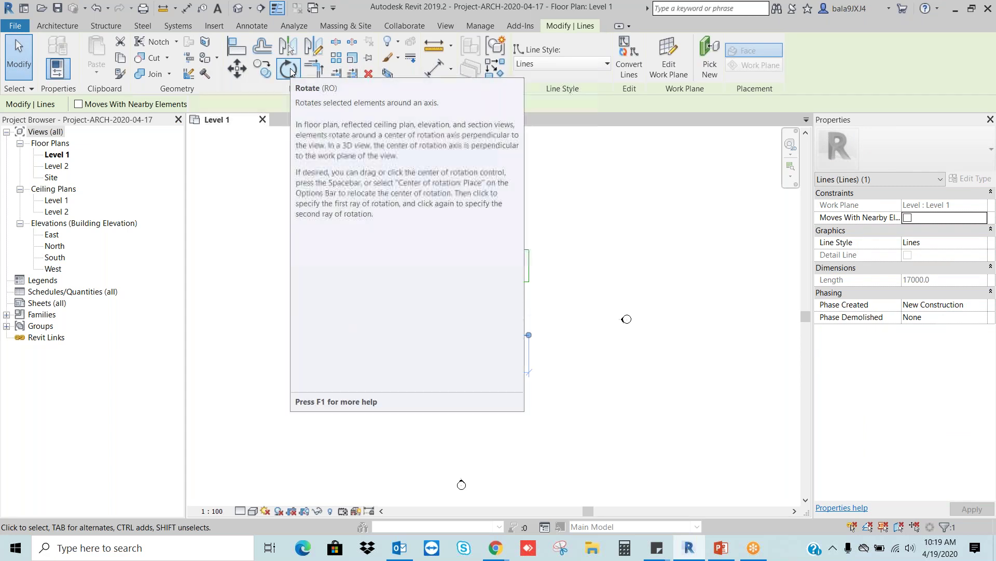
{"action": "left_click", "coordinate": [290, 69]}
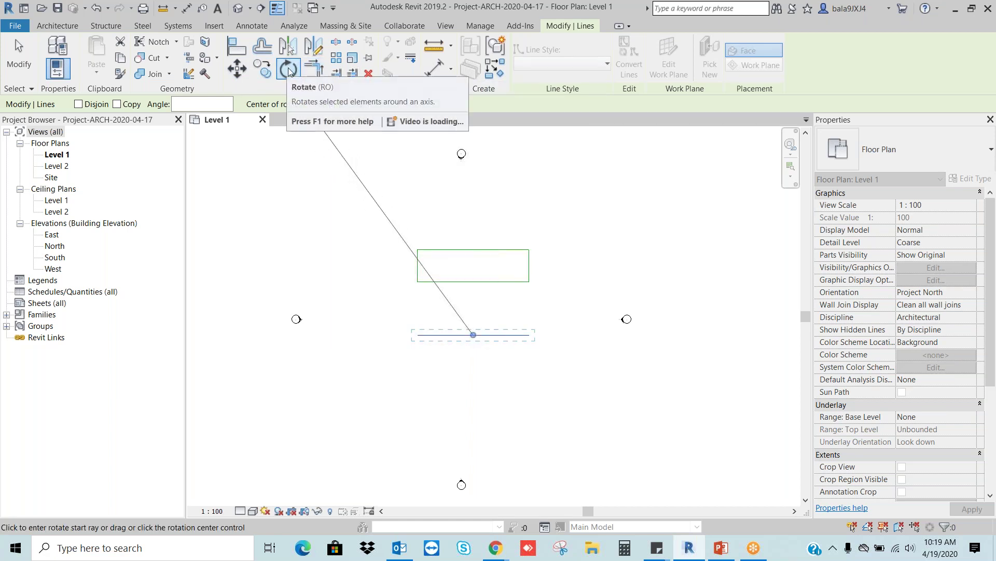
{"action": "key", "text": "Escape"}
{"action": "key", "text": "Escape"}
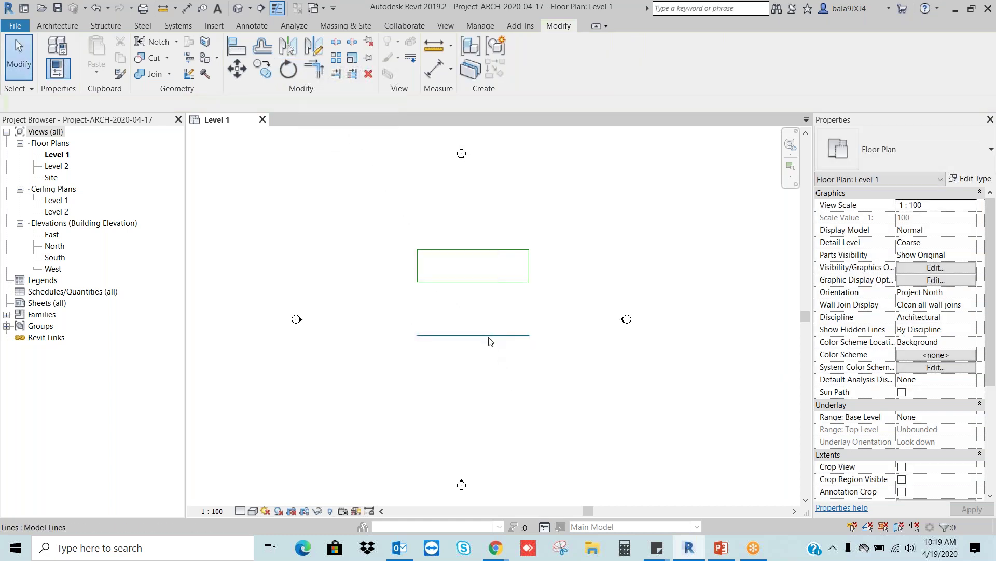
{"action": "left_click", "coordinate": [490, 336]}
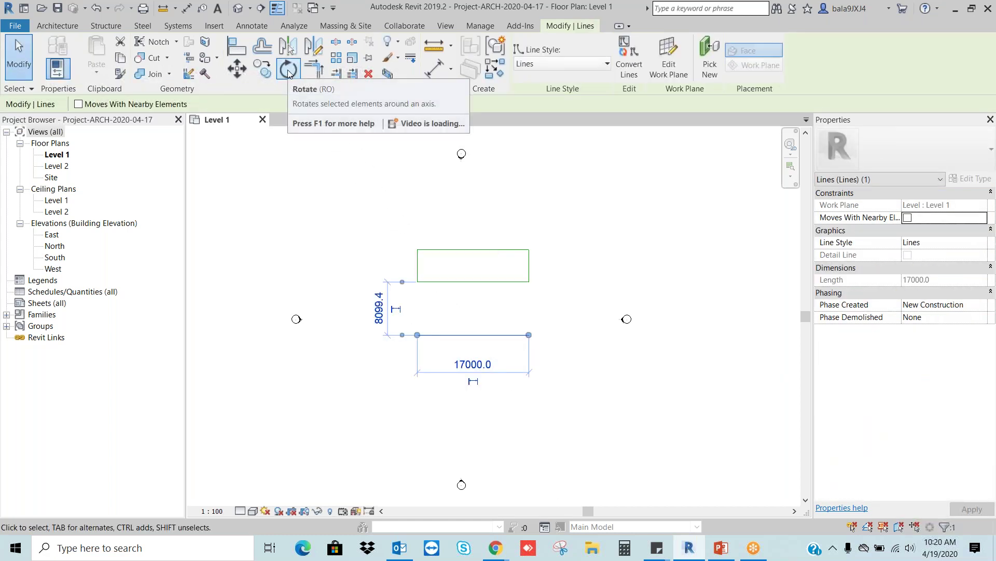
{"action": "left_click", "coordinate": [288, 69]}
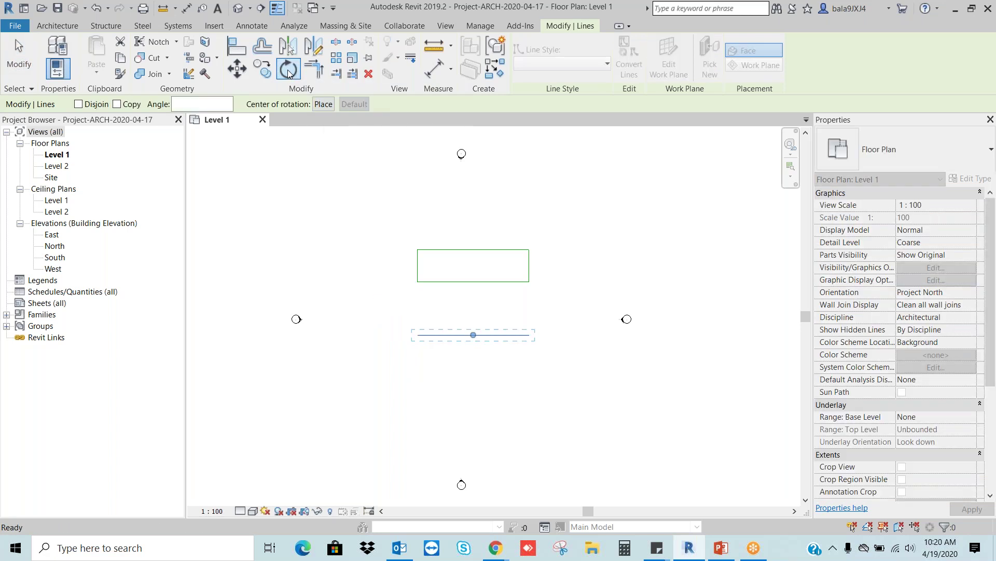
{"action": "key", "text": "Escape"}
{"action": "key", "text": "Escape"}
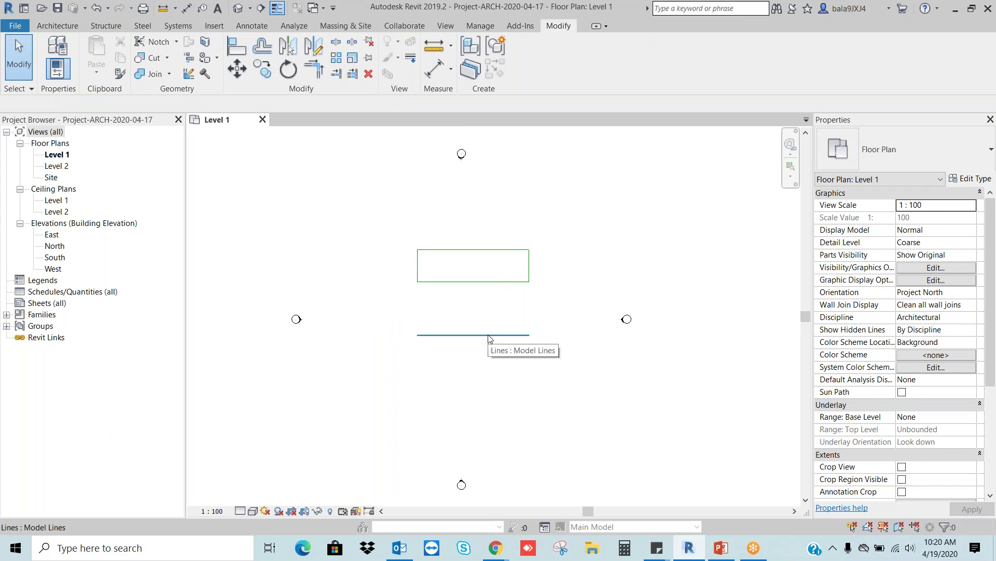
{"action": "left_click", "coordinate": [488, 337]}
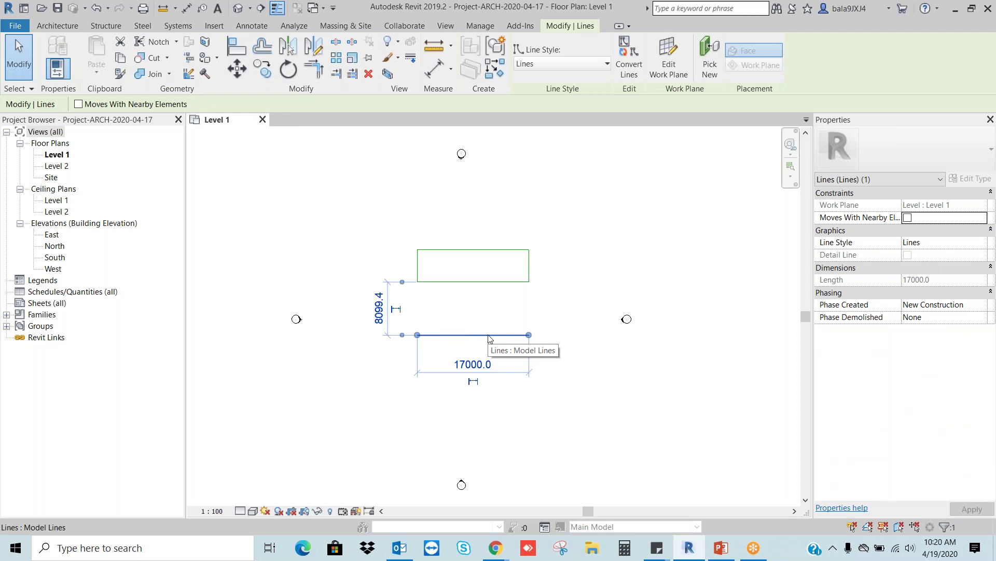
{"action": "left_click", "coordinate": [486, 306]}
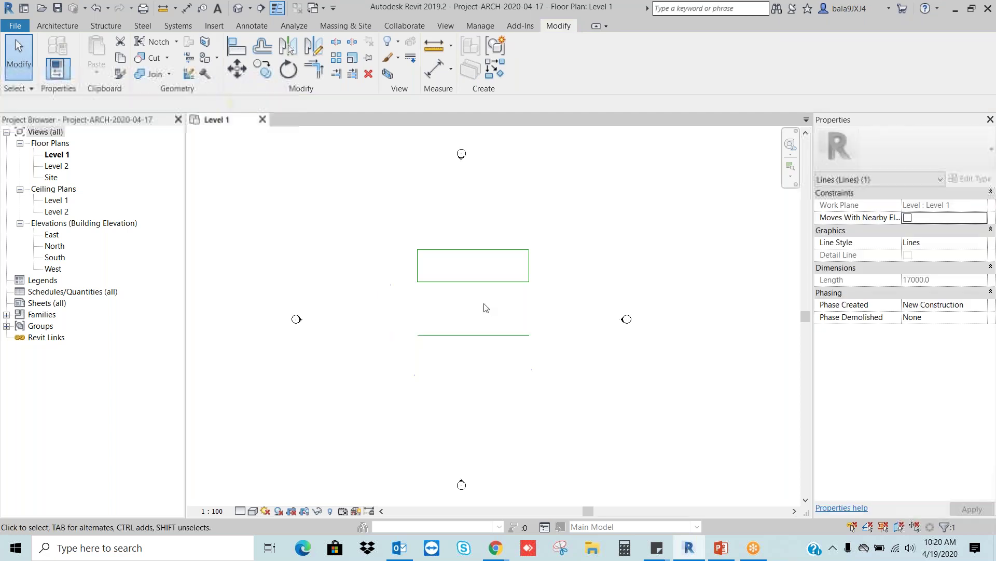
{"action": "left_click", "coordinate": [480, 336]}
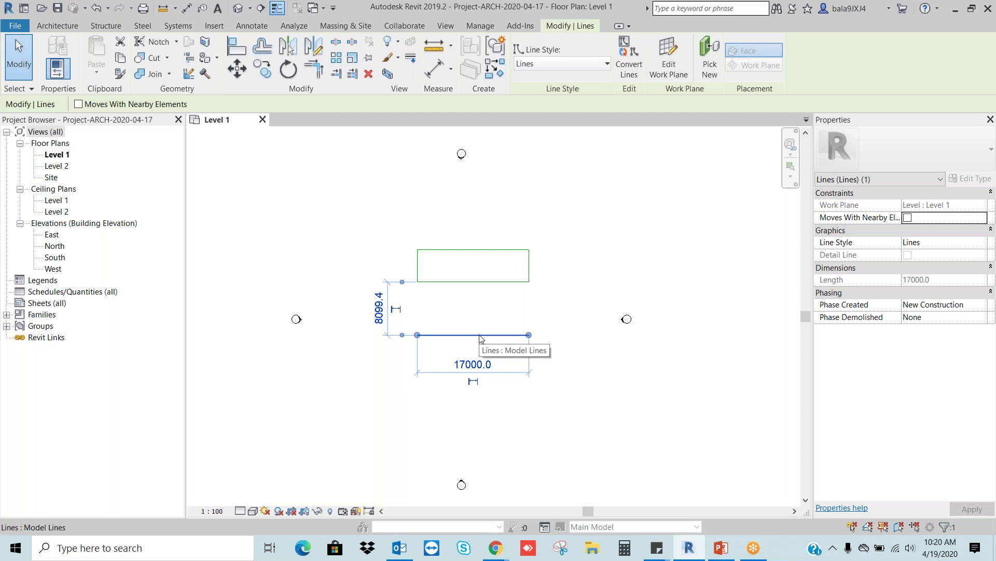
{"action": "left_click", "coordinate": [365, 220]}
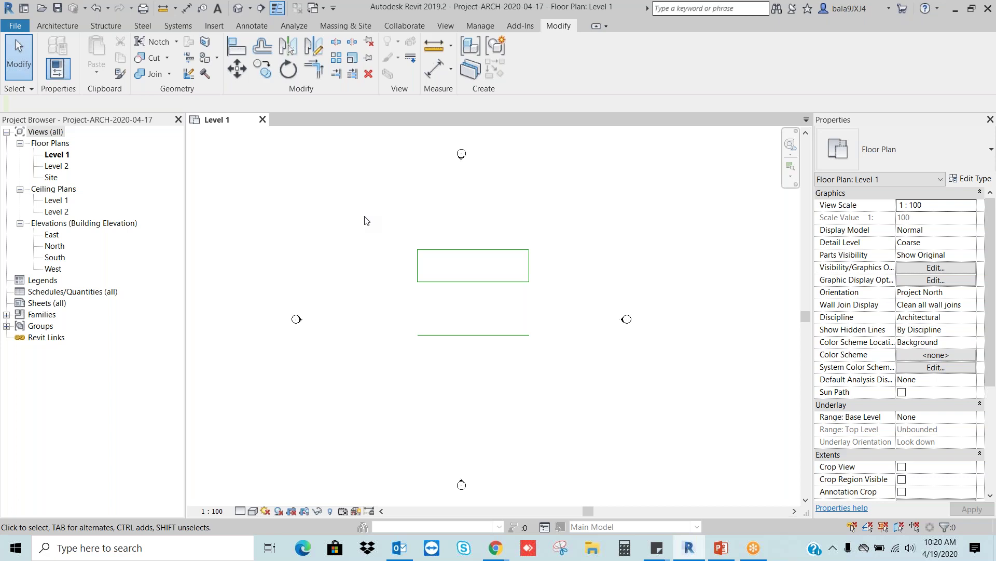
{"action": "left_click", "coordinate": [490, 337]}
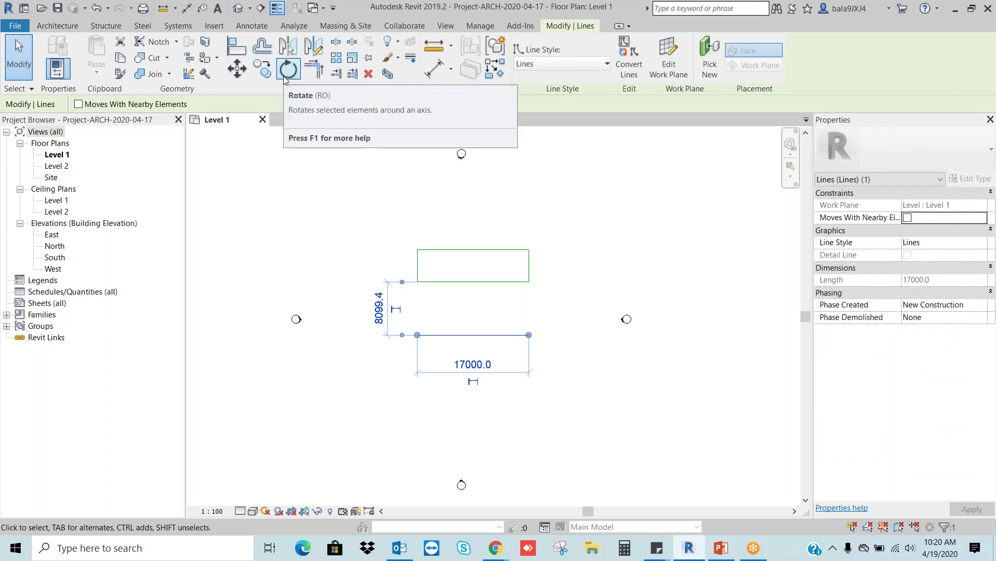
{"action": "left_click", "coordinate": [486, 348]}
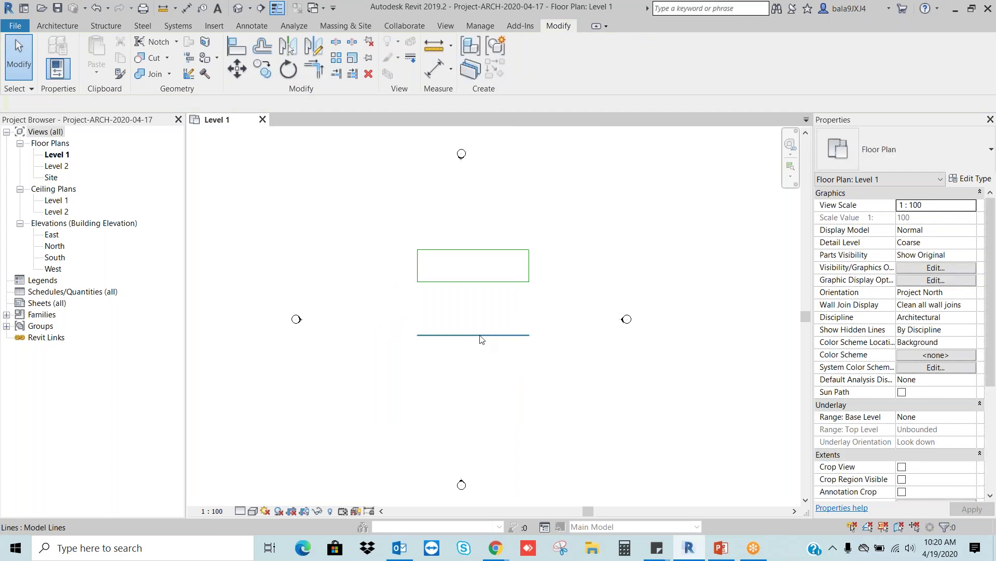
Rotate the horizontal line below the rectangle 25° counter-clockwise about its midpoint, using its right endpoint as the start ray
{"action": "left_click", "coordinate": [480, 336]}
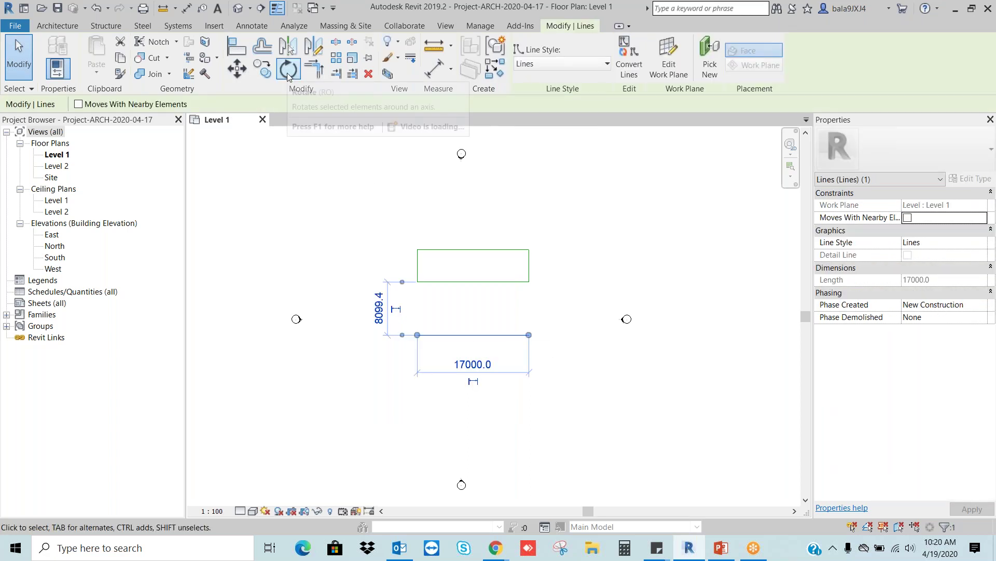
{"action": "left_click", "coordinate": [288, 72]}
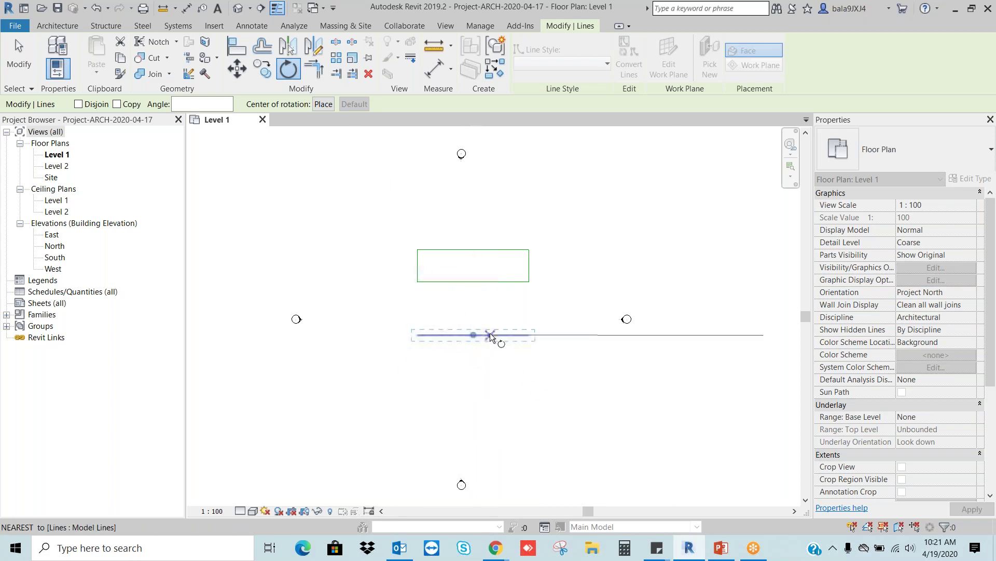
{"action": "left_click", "coordinate": [528, 335]}
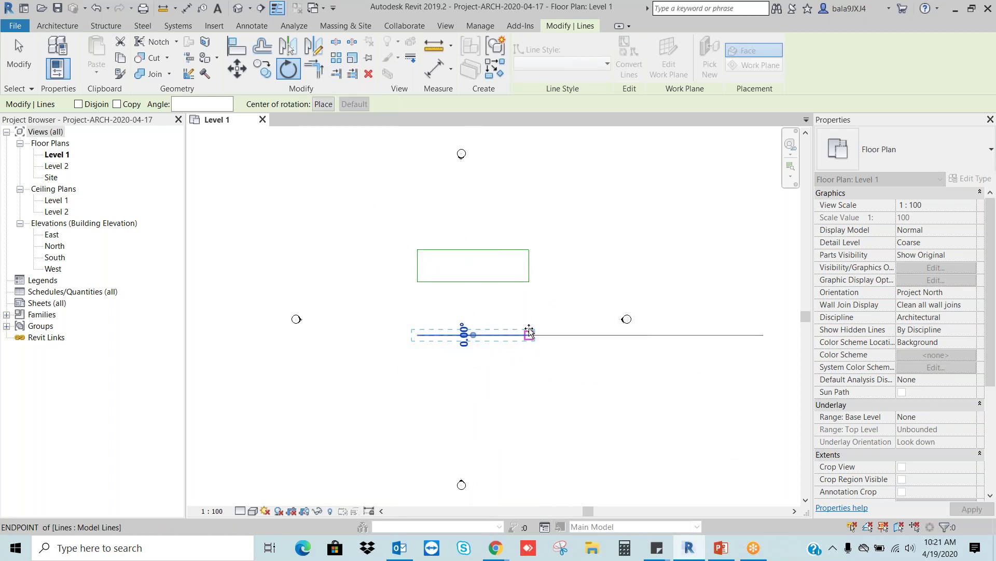
{"action": "left_click", "coordinate": [606, 273]}
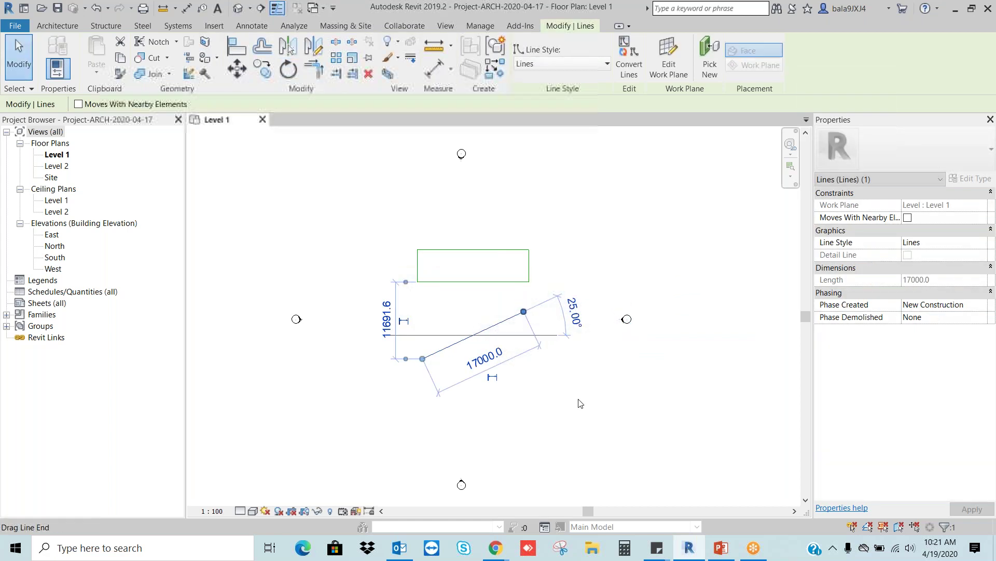
{"action": "left_click", "coordinate": [601, 424]}
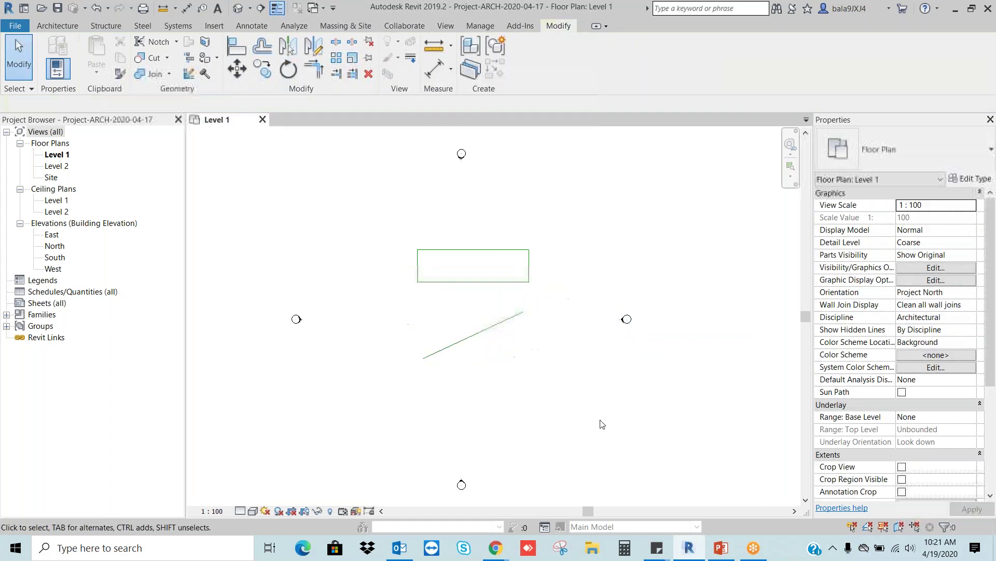
Rotate the inclined line further counter-clockwise about its midpoint with an entered angle, bringing it to 70° from horizontal
{"action": "left_click", "coordinate": [495, 328]}
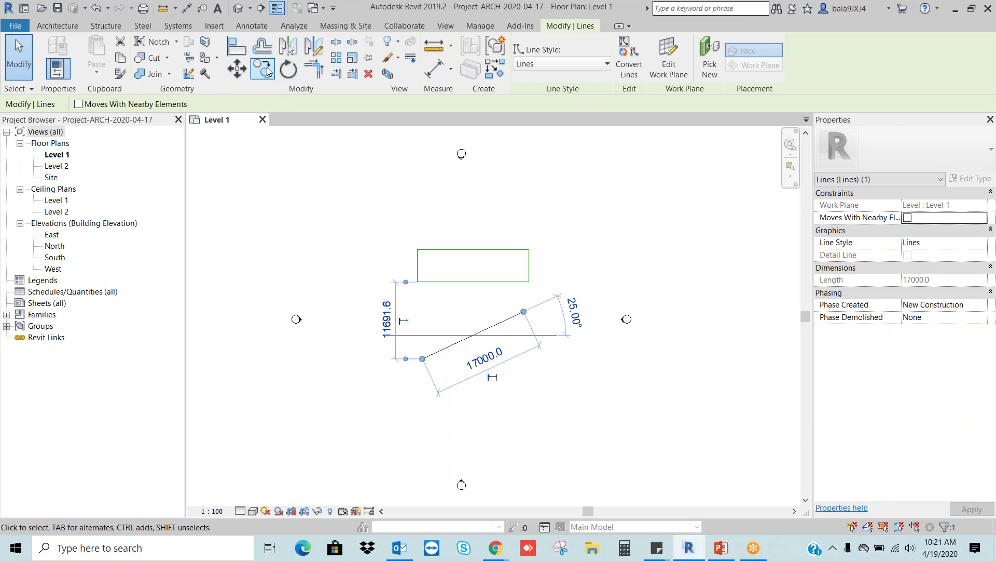
{"action": "left_click", "coordinate": [290, 69]}
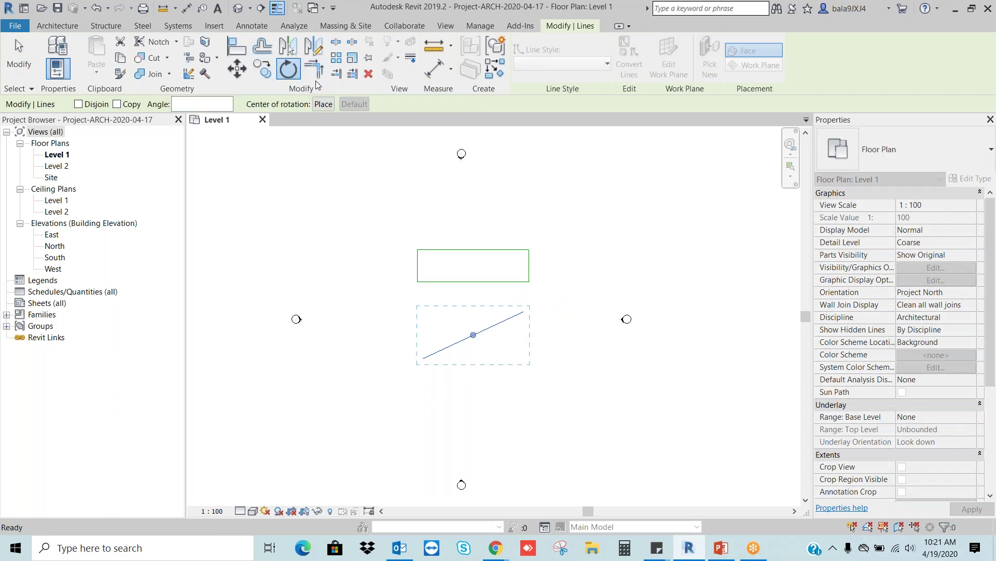
{"action": "left_click", "coordinate": [190, 101]}
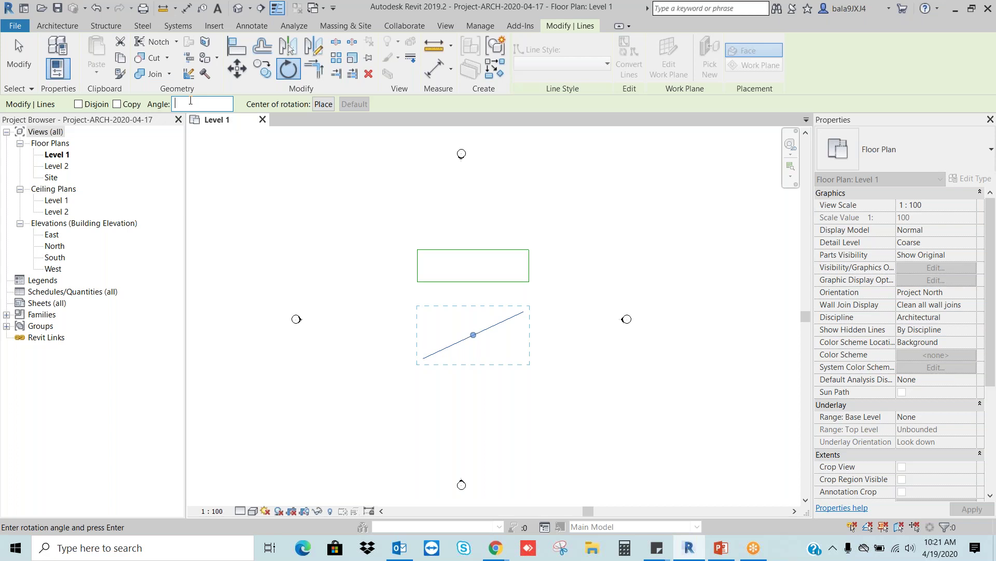
{"action": "key", "text": "Return"}
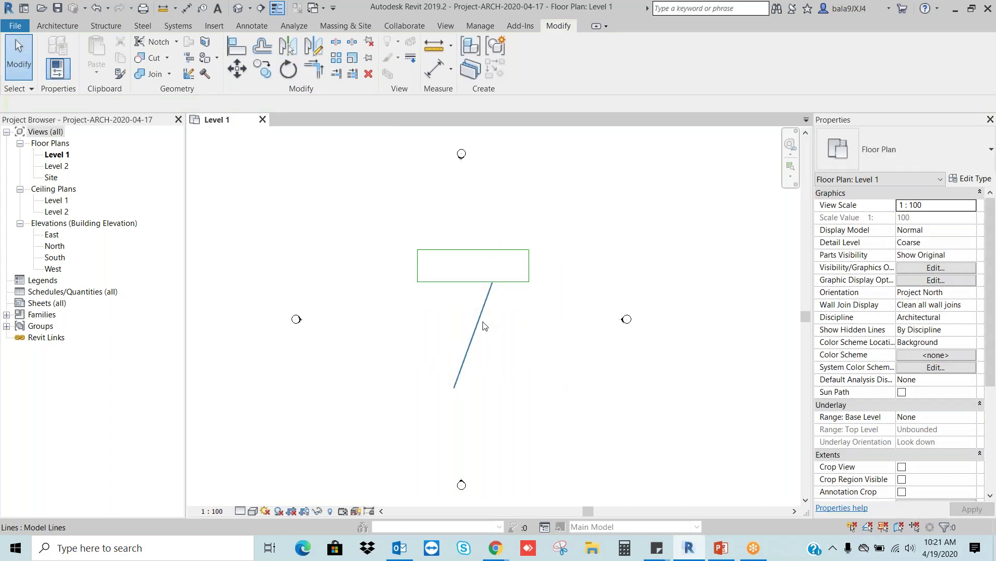
Delete the inclined line below the rectangle
{"action": "left_click", "coordinate": [476, 327]}
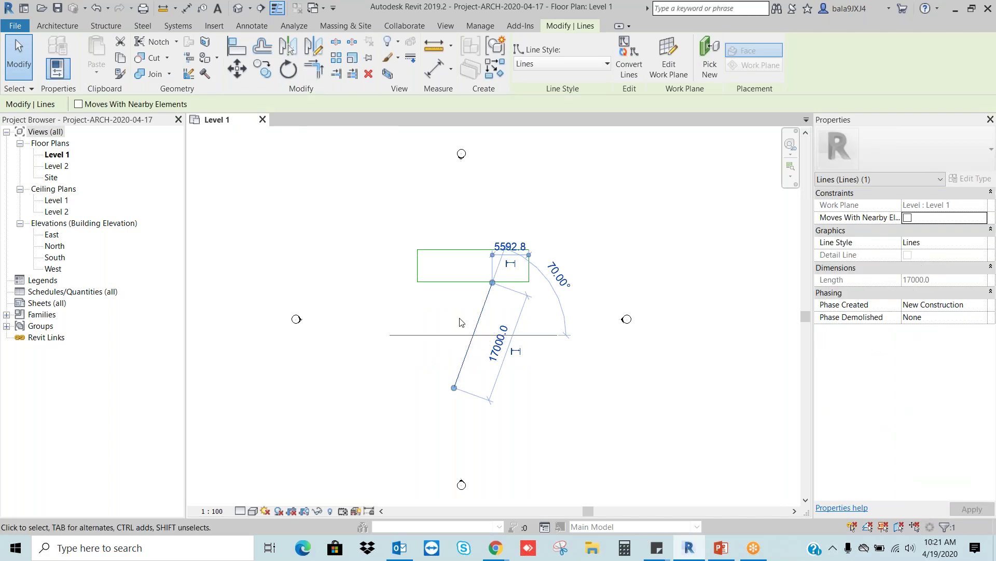
{"action": "left_click", "coordinate": [512, 323]}
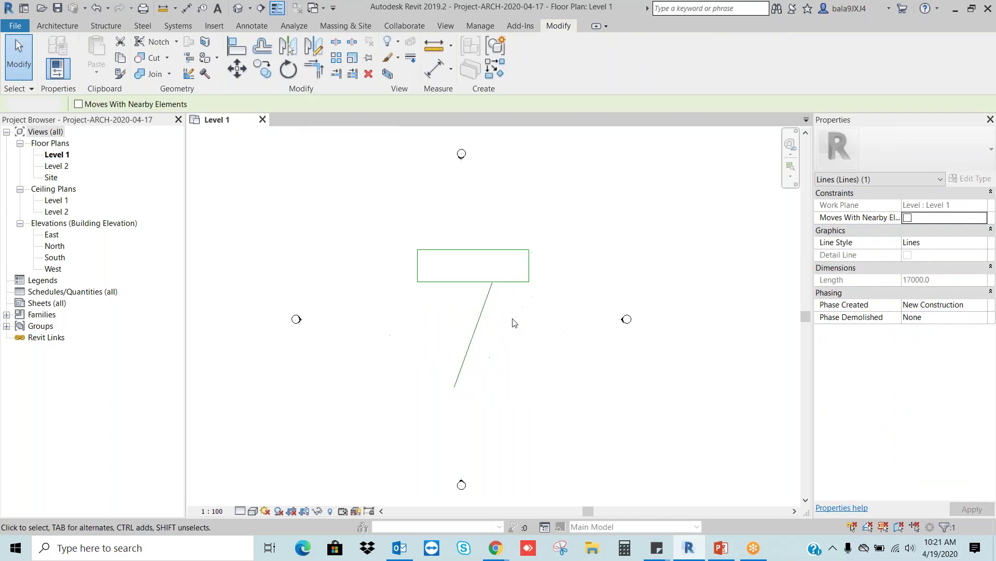
{"action": "left_click", "coordinate": [487, 311]}
{"action": "key", "text": "Delete"}
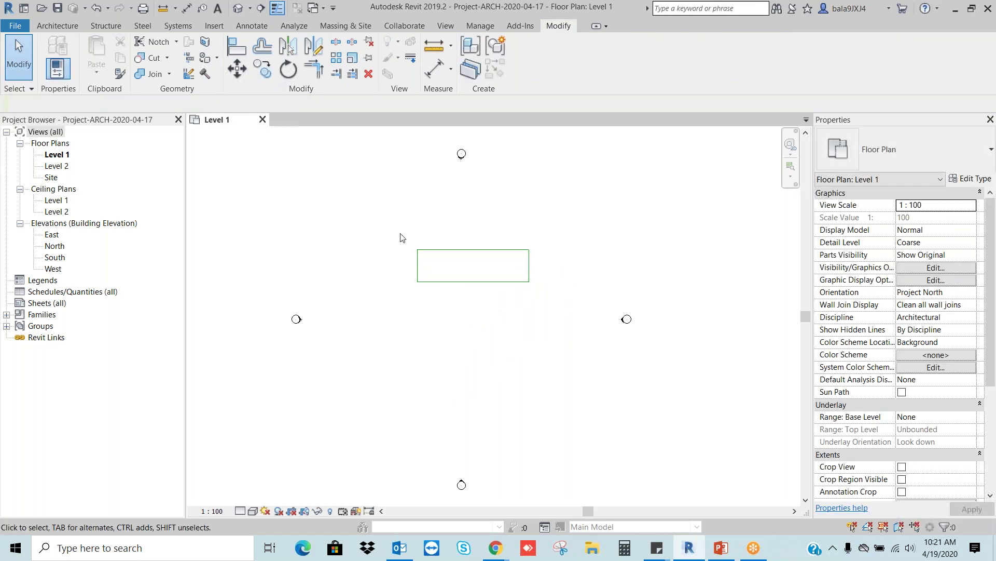
Rotate all four lines of the rectangle by an angle of 45° about their default center
{"action": "left_click_drag", "start_coordinate": [397, 229], "coordinate": [557, 301]}
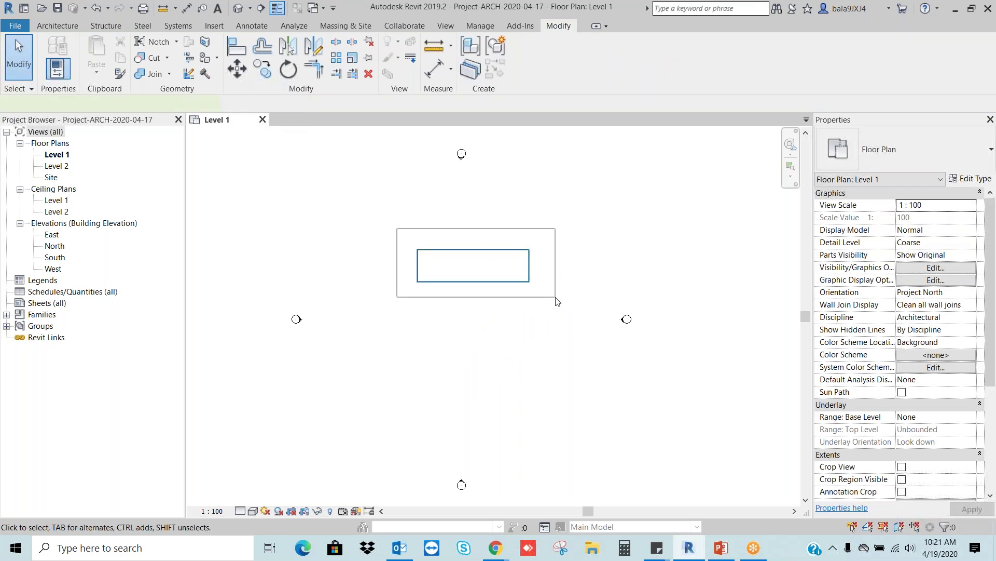
{"action": "key", "text": "Escape"}
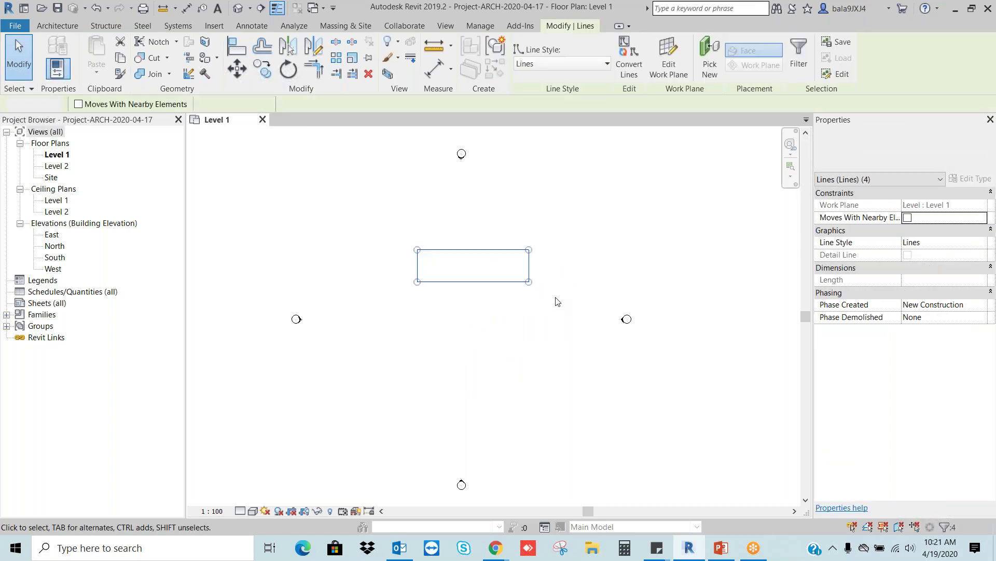
{"action": "left_click_drag", "start_coordinate": [386, 229], "coordinate": [546, 299]}
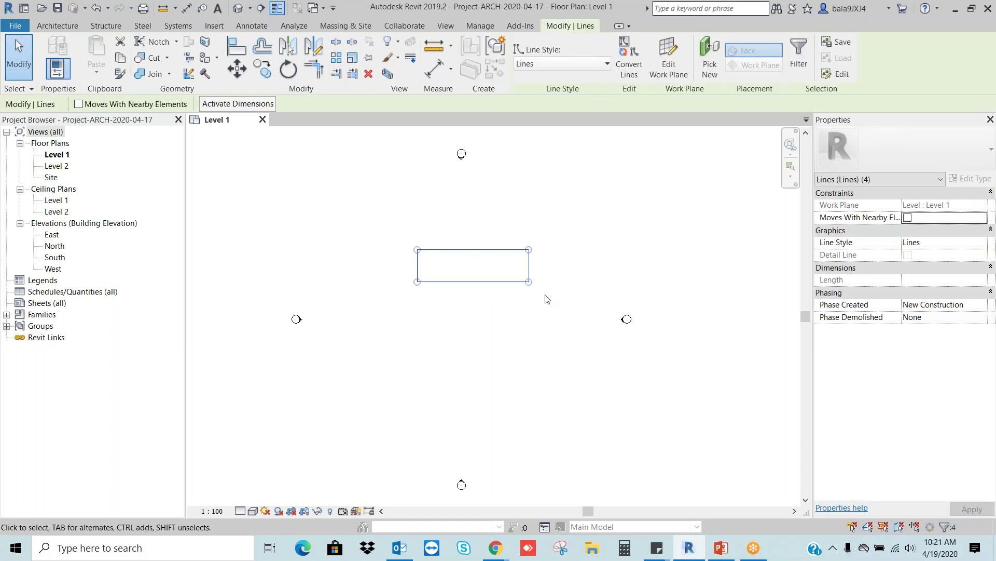
{"action": "left_click", "coordinate": [288, 70]}
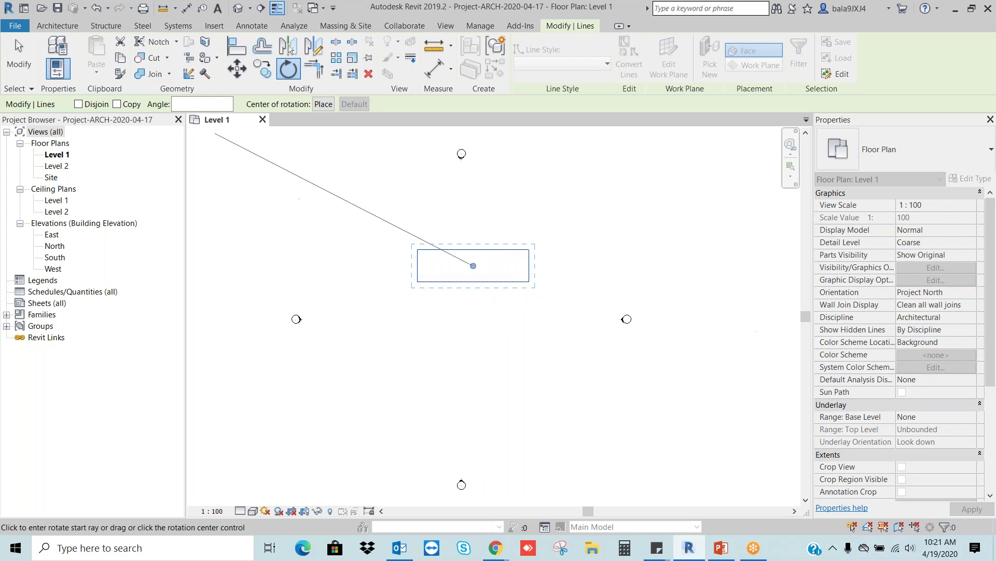
{"action": "left_click", "coordinate": [194, 102]}
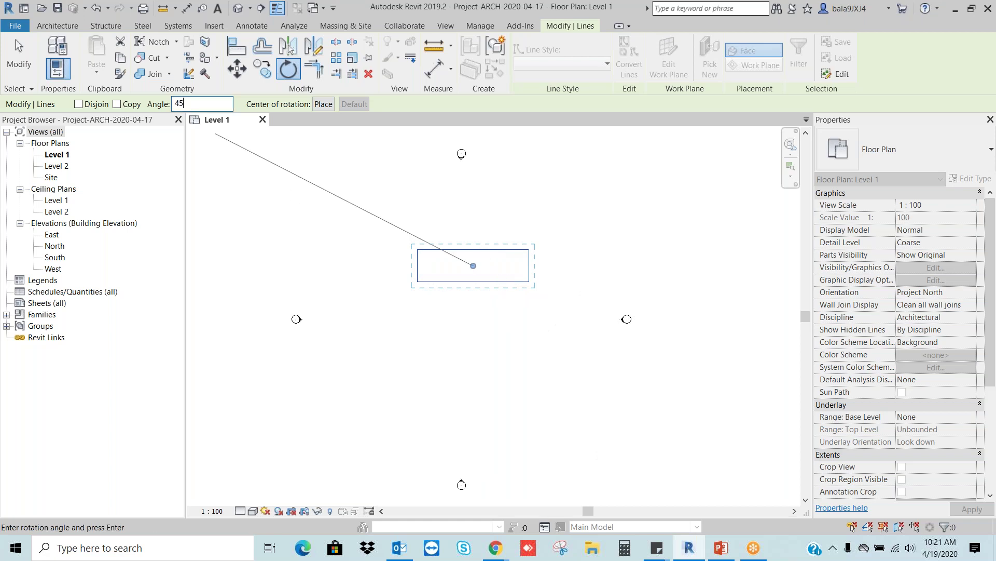
{"action": "type", "text": "45"}
{"action": "key", "text": "Return"}
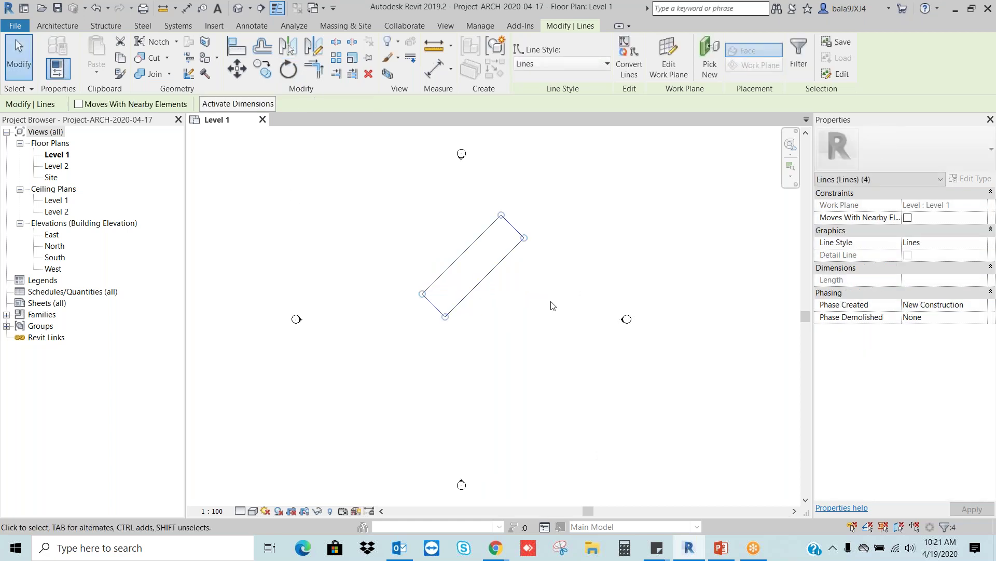
{"action": "key", "text": "Escape"}
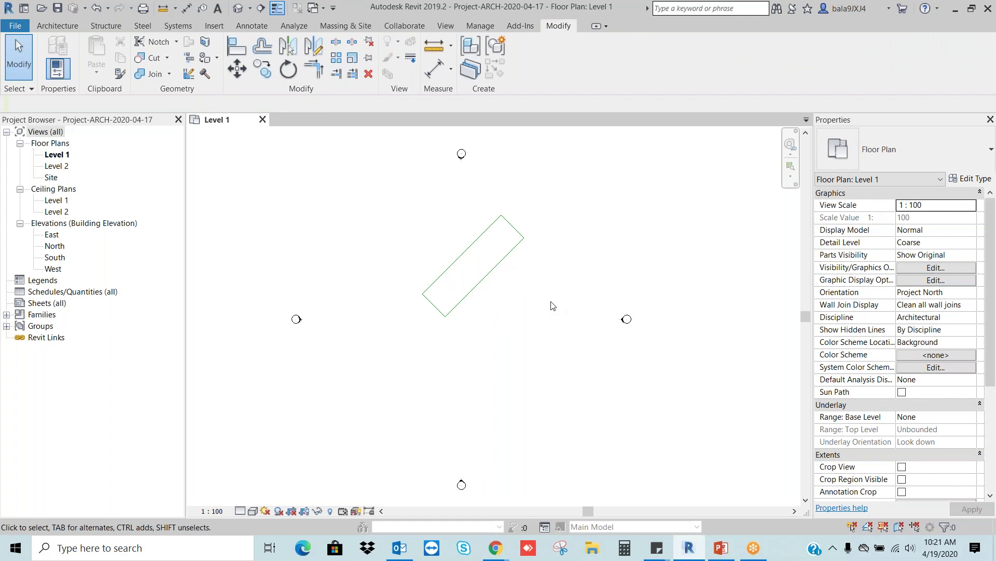
Rotate the tilted rectangle 25° clockwise about its lowest corner, placing the center of rotation there and using its long lower side as the start ray
{"action": "left_click_drag", "start_coordinate": [380, 192], "coordinate": [551, 370]}
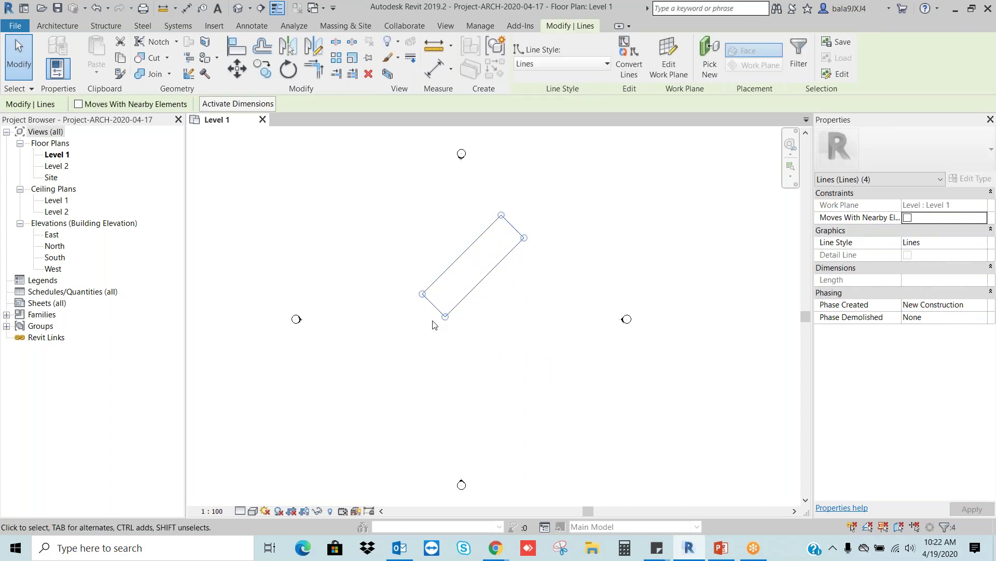
{"action": "left_click", "coordinate": [290, 68]}
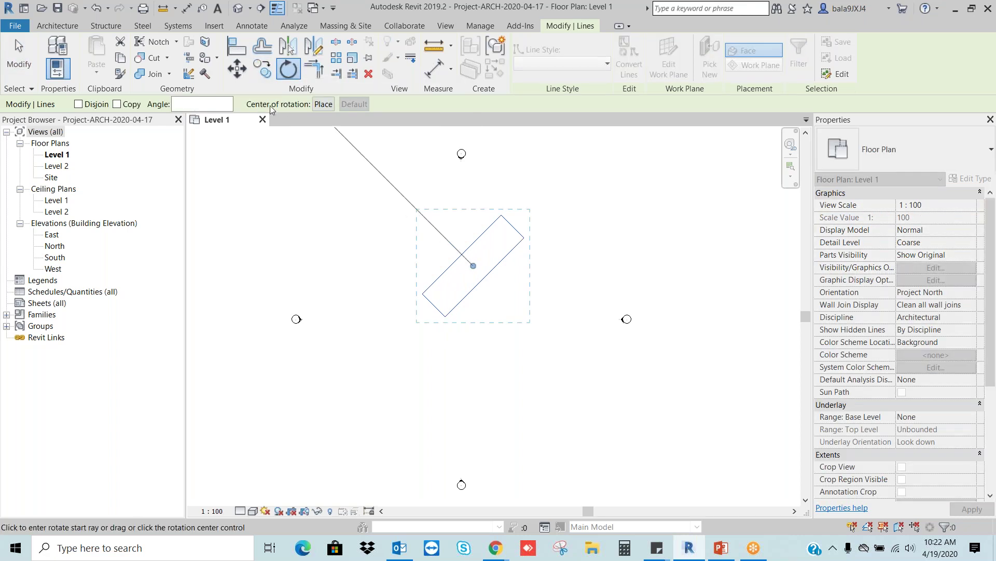
{"action": "left_click", "coordinate": [317, 105]}
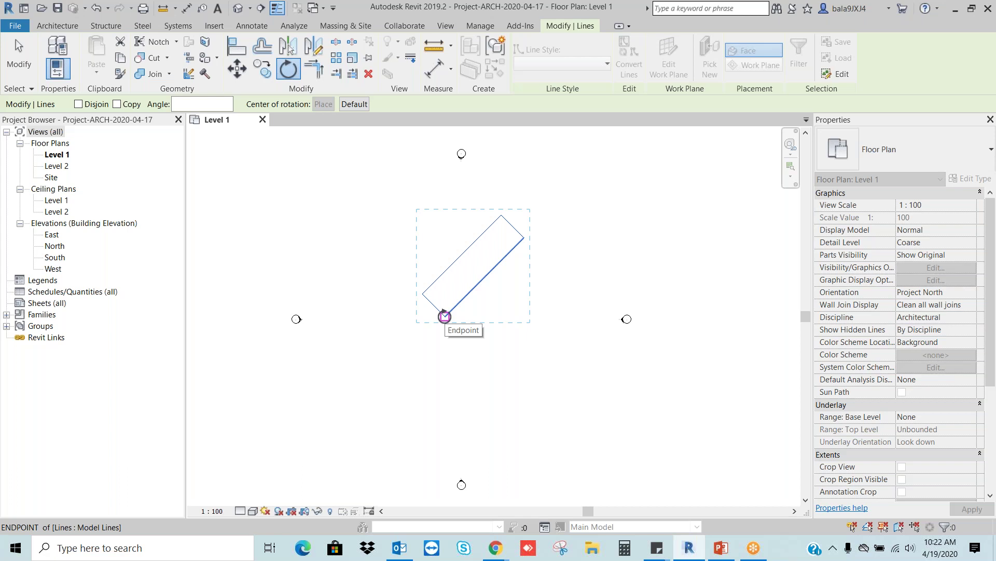
{"action": "left_click", "coordinate": [445, 316]}
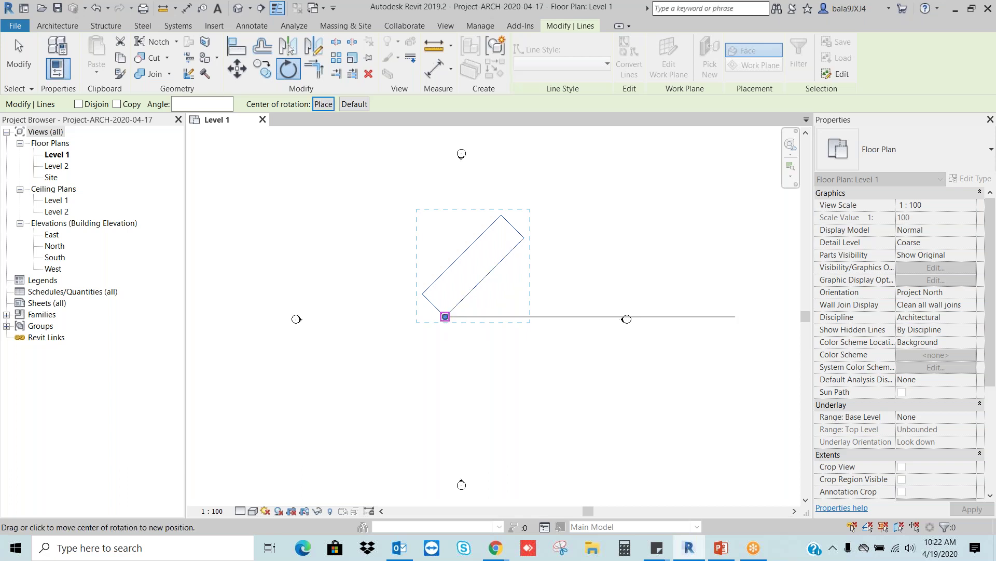
{"action": "left_click", "coordinate": [524, 237]}
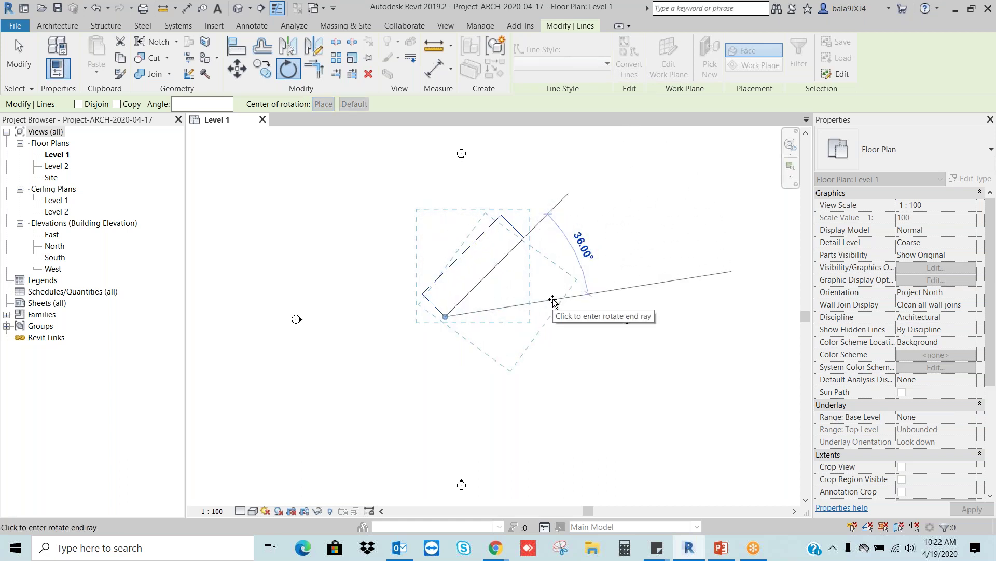
{"action": "type", "text": "25"}
{"action": "key", "text": "Return"}
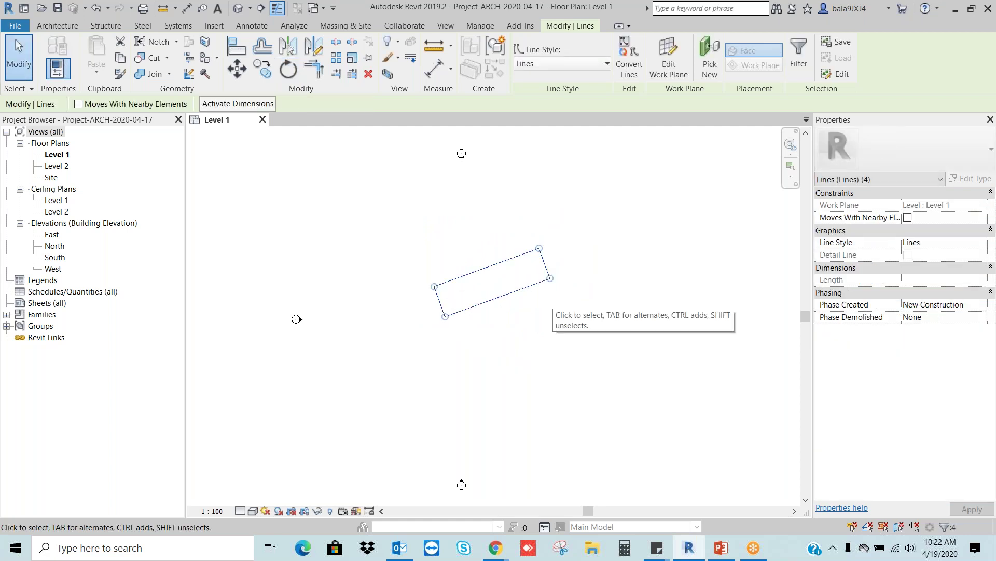
{"action": "left_click", "coordinate": [547, 289]}
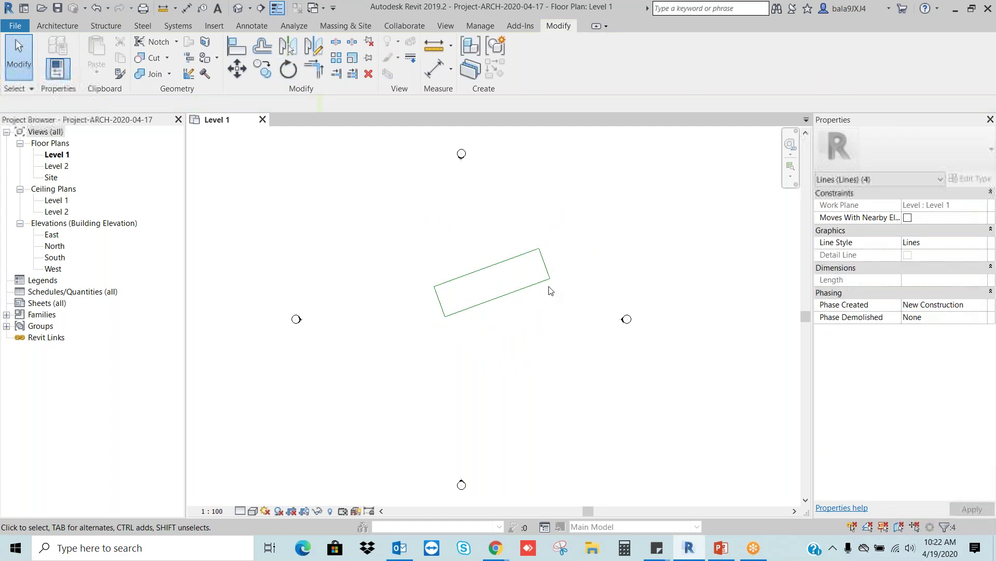
Rotate the tilted rectangle clockwise about its uppermost corner, with the start ray through the diagonally opposite corner and a freehand end ray
{"action": "left_click_drag", "start_coordinate": [397, 209], "coordinate": [582, 355]}
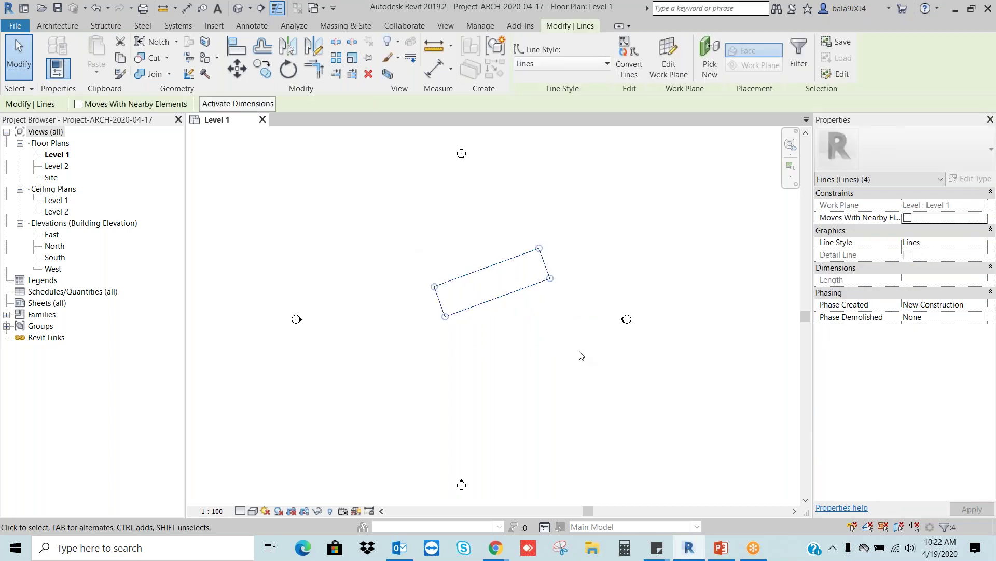
{"action": "left_click", "coordinate": [290, 70]}
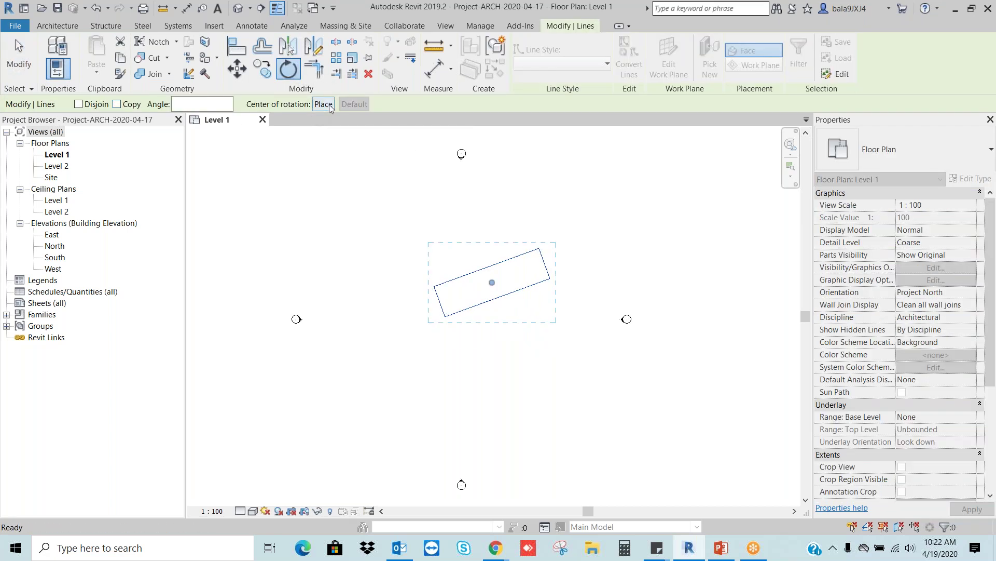
{"action": "left_click", "coordinate": [324, 104]}
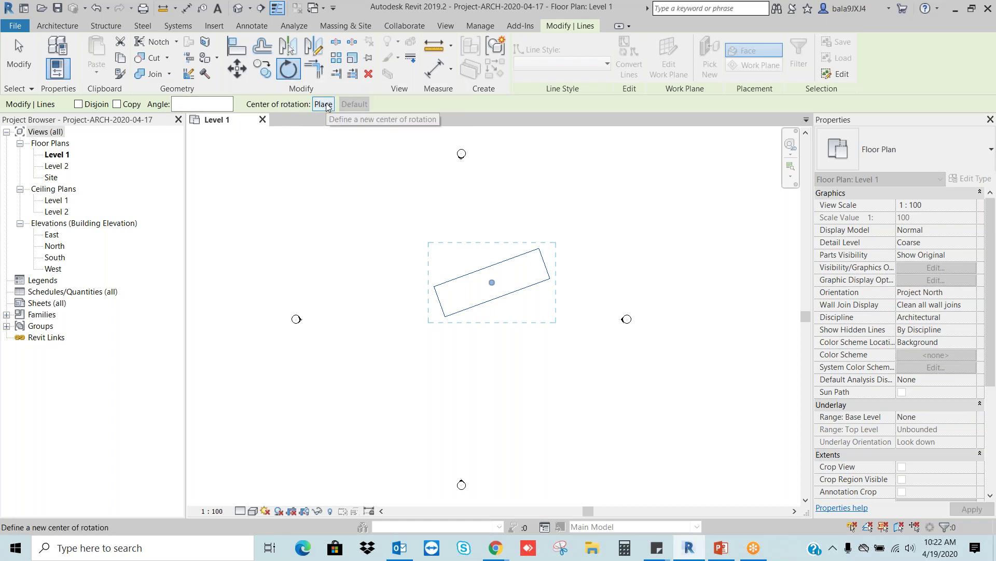
{"action": "left_click", "coordinate": [549, 251]}
{"action": "left_click_drag", "start_coordinate": [549, 251], "coordinate": [538, 247]}
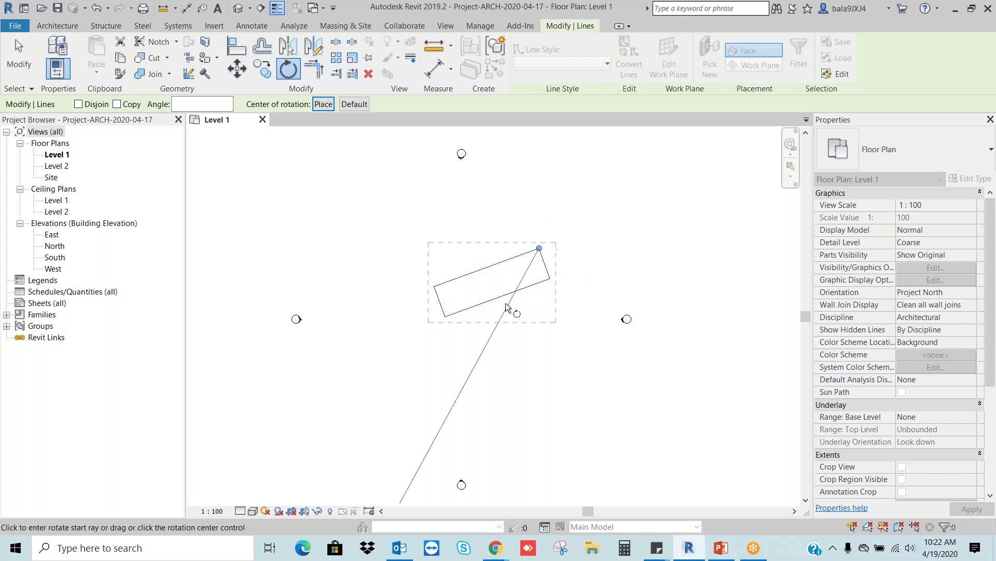
{"action": "left_click", "coordinate": [445, 318]}
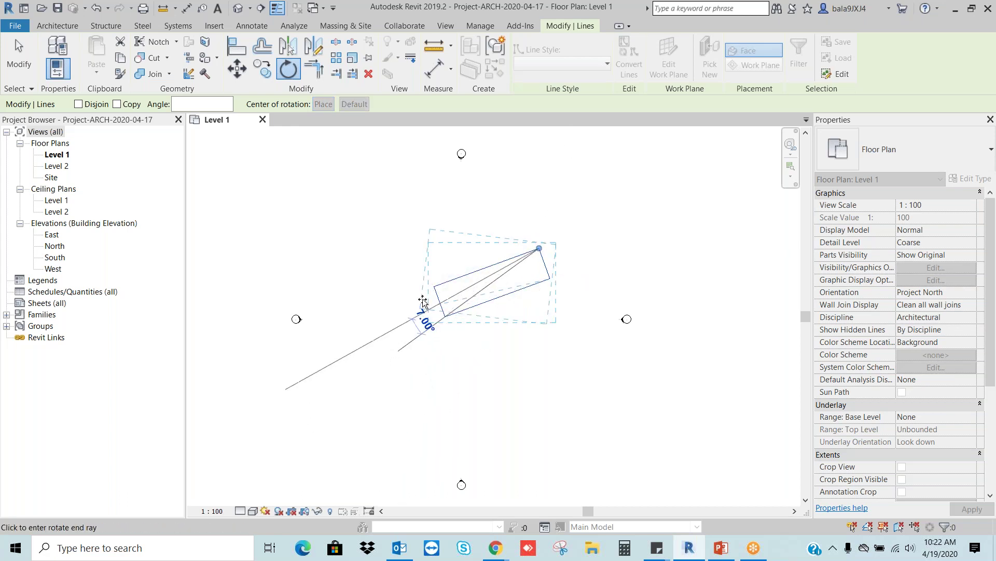
{"action": "left_click", "coordinate": [407, 244]}
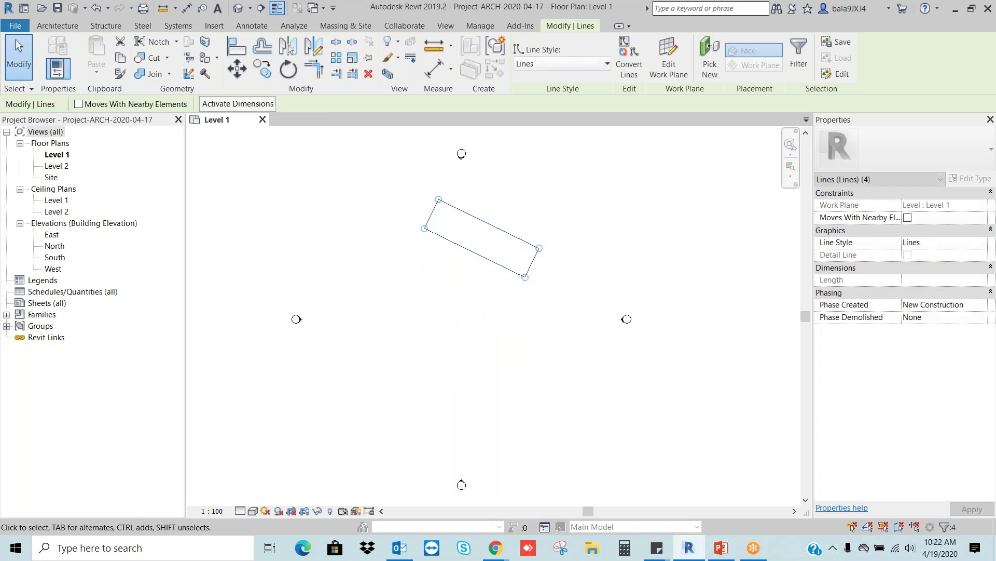
{"action": "left_click", "coordinate": [433, 352]}
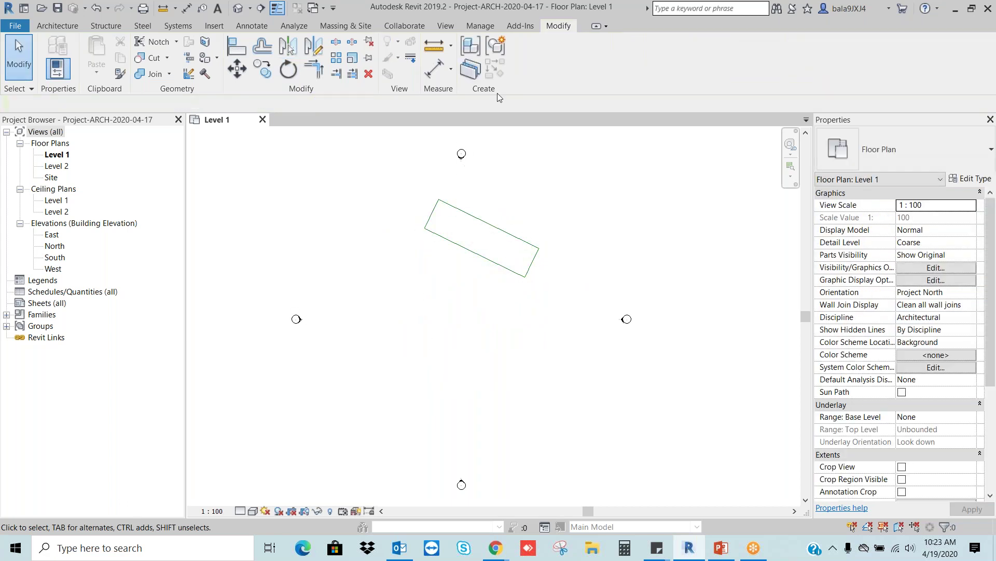
Draw a 3-sided inscribed polygon with model lines below the rectangle, one vertex pointing straight up and sides about 12124 mm long
{"action": "left_click", "coordinate": [57, 25]}
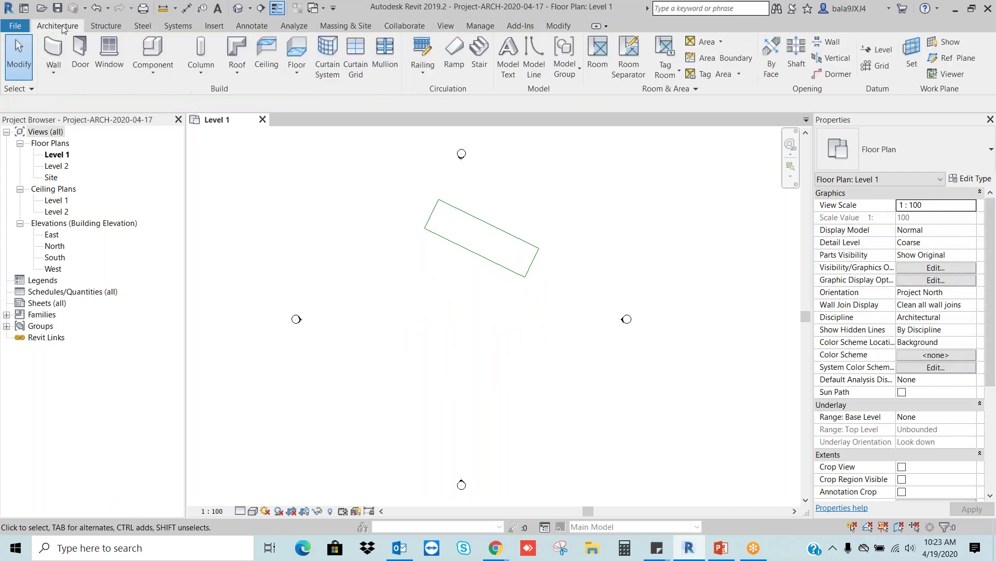
{"action": "left_click", "coordinate": [539, 62]}
{"action": "left_click", "coordinate": [549, 46]}
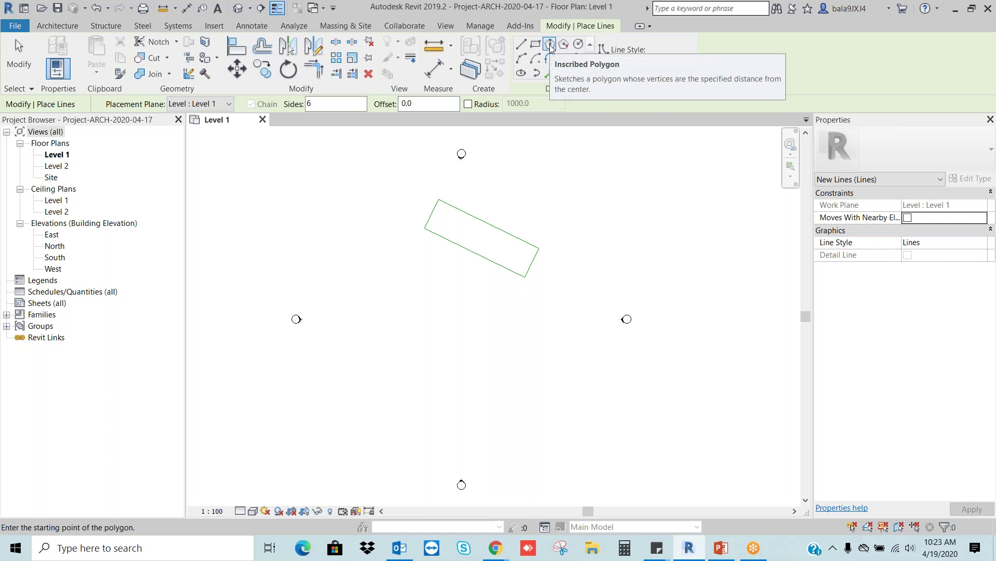
{"action": "double_click", "coordinate": [329, 105]}
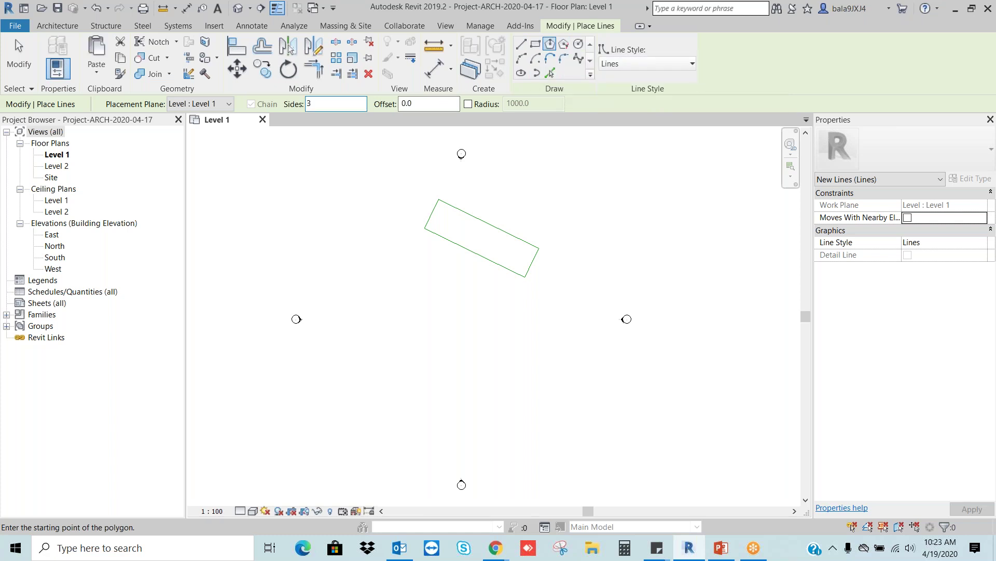
{"action": "left_click", "coordinate": [441, 366]}
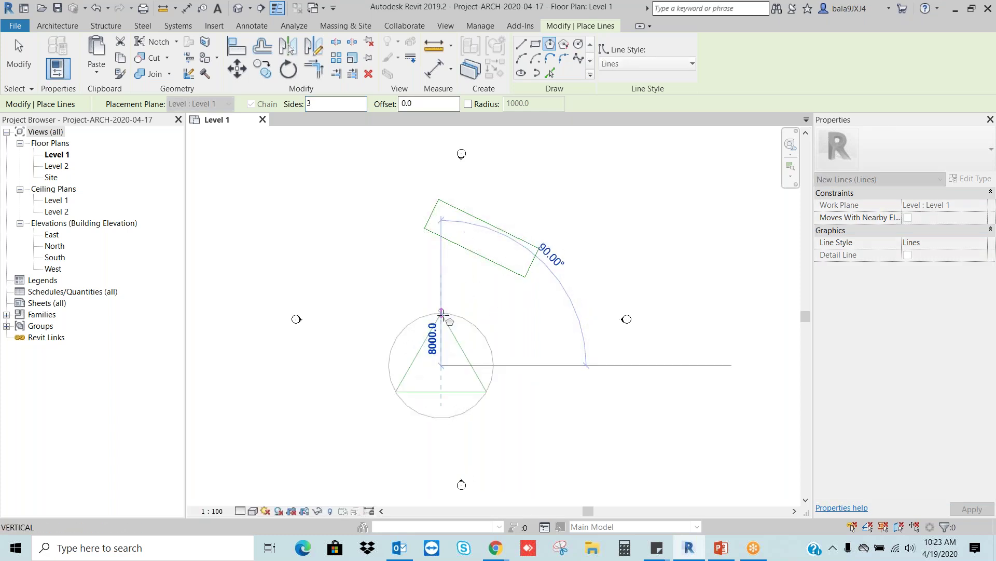
{"action": "left_click", "coordinate": [442, 319]}
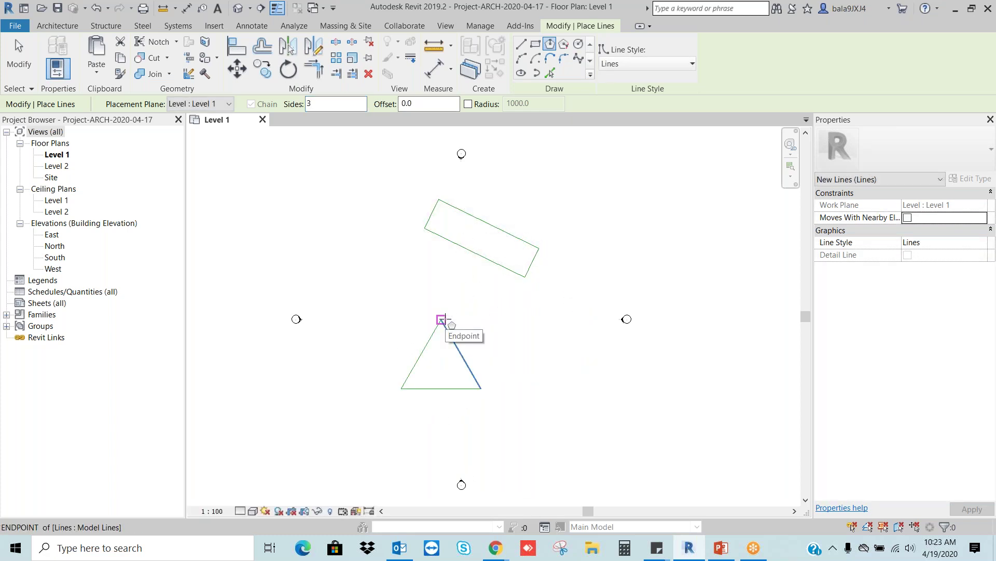
{"action": "key", "text": "Escape"}
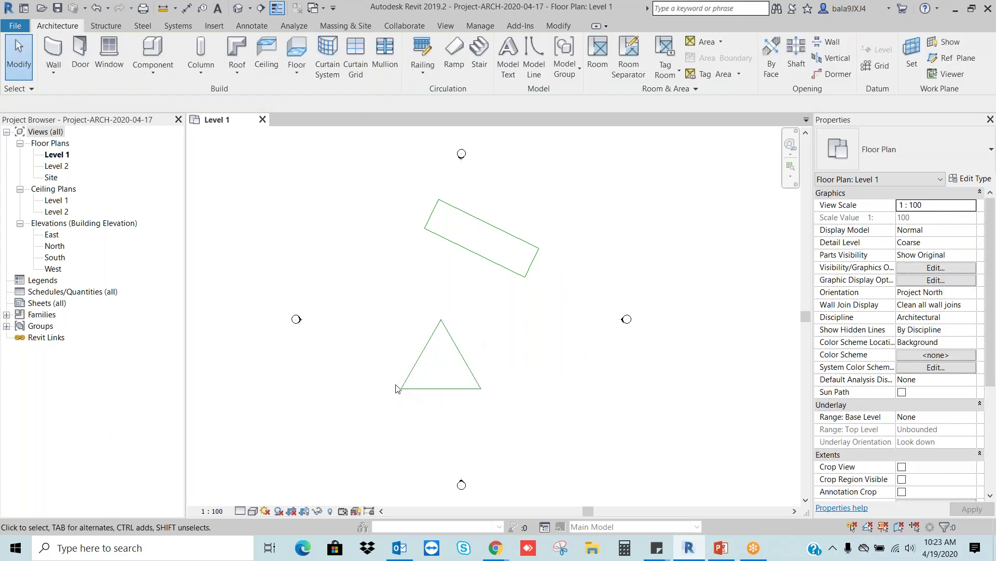
Rotate the triangle 30° clockwise about its lower-left corner, placing the center of rotation there and ending the ray along its base
{"action": "left_click_drag", "start_coordinate": [390, 288], "coordinate": [508, 413]}
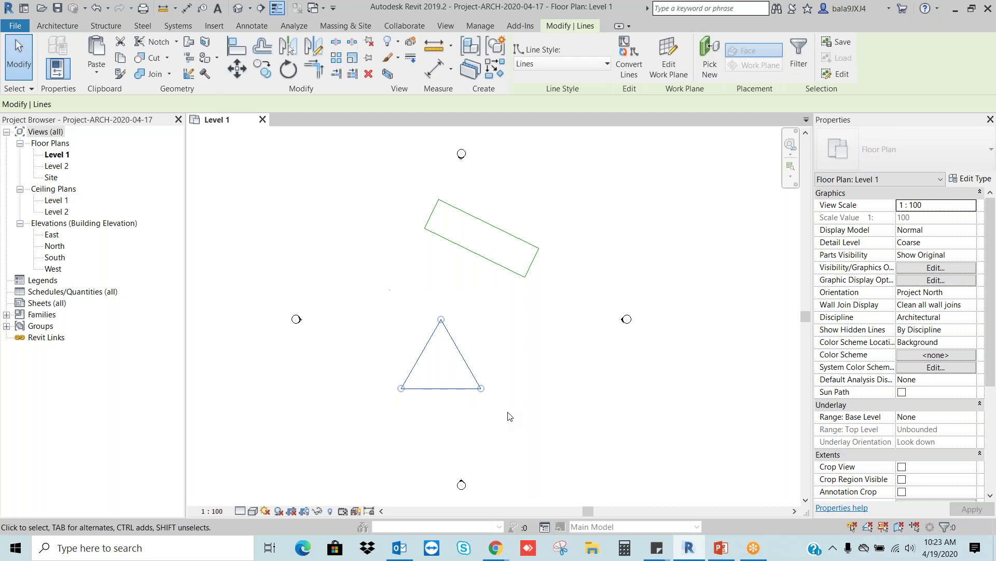
{"action": "left_click", "coordinate": [288, 69]}
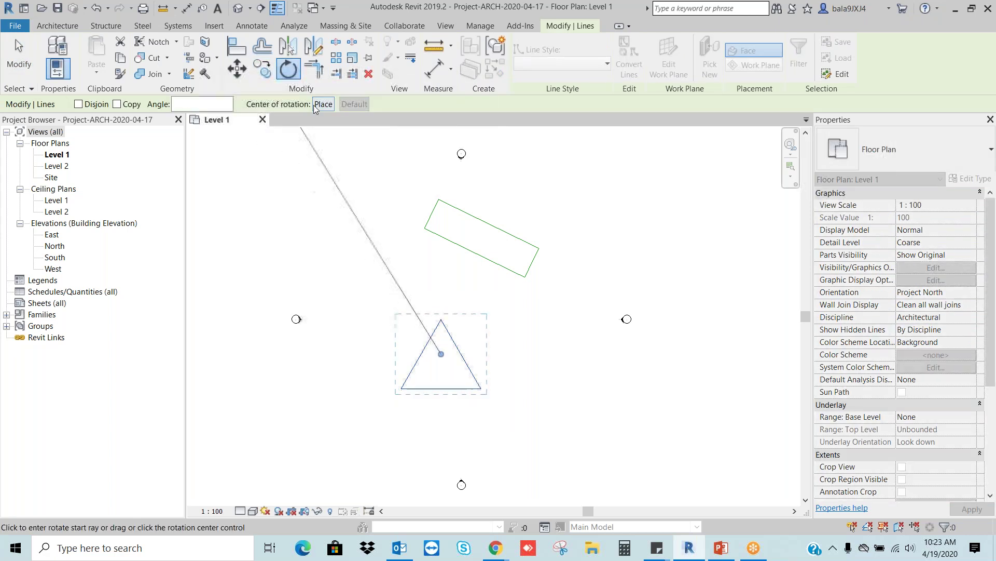
{"action": "left_click", "coordinate": [323, 104]}
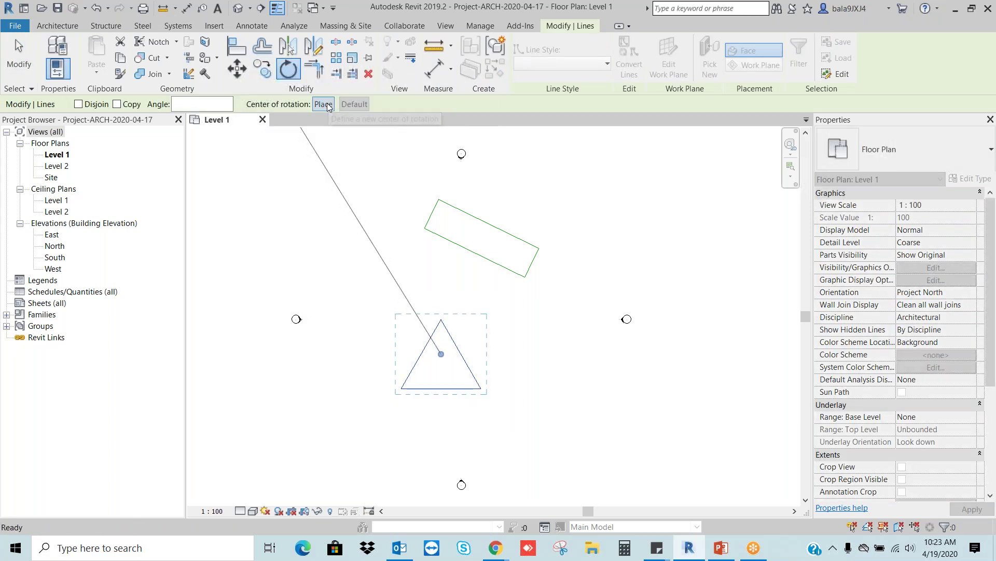
{"action": "left_click", "coordinate": [400, 388]}
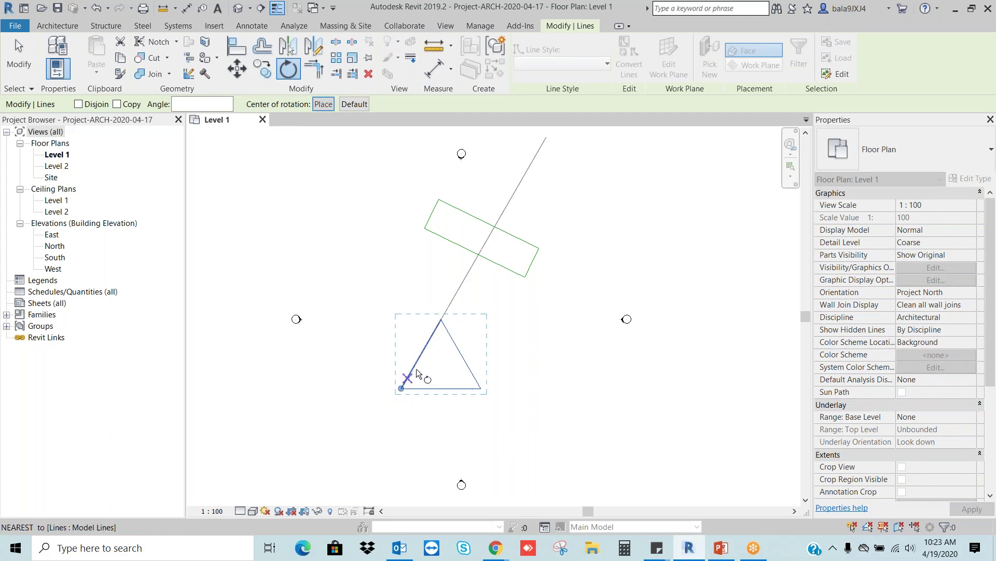
{"action": "left_click", "coordinate": [463, 358]}
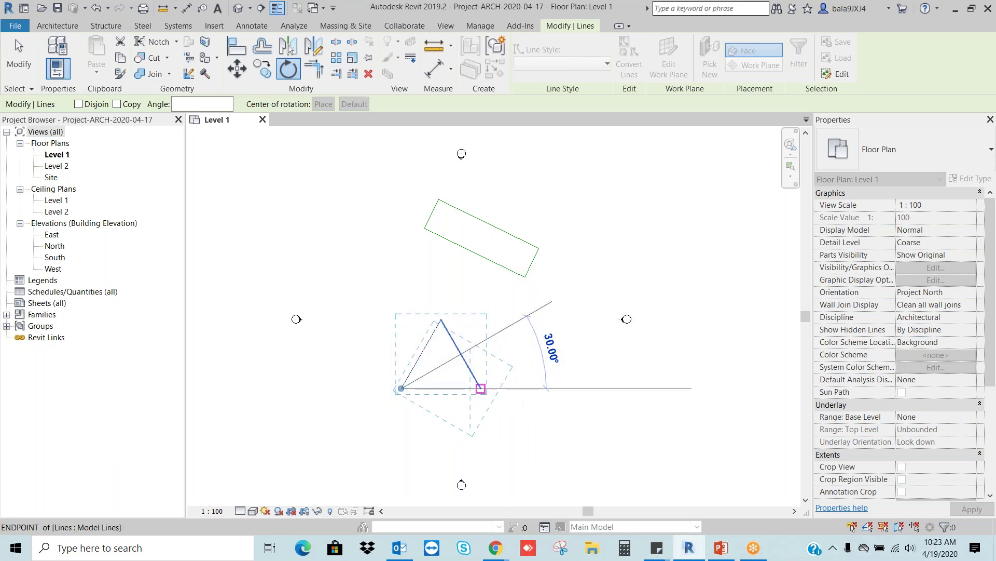
{"action": "left_click", "coordinate": [480, 388]}
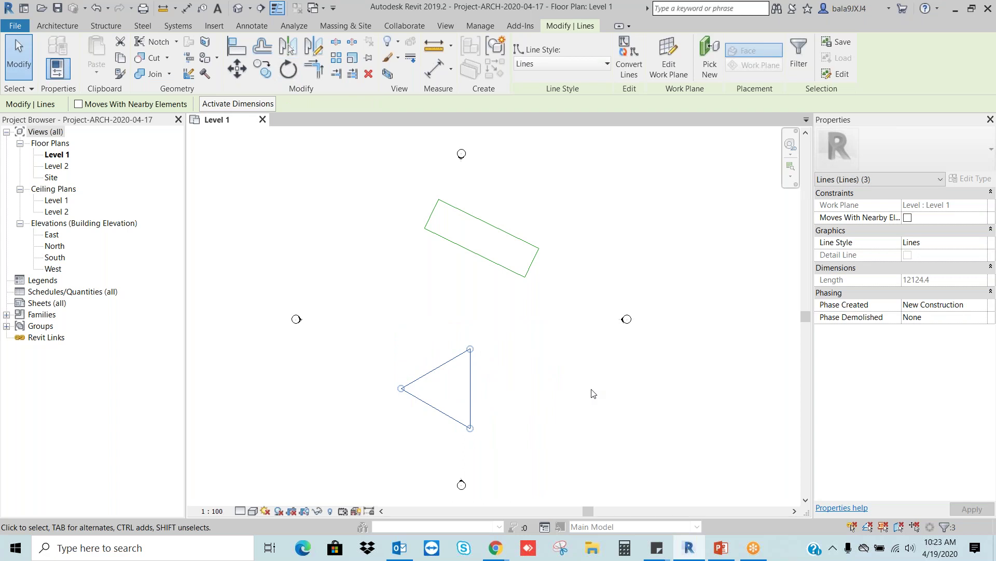
{"action": "left_click", "coordinate": [593, 394]}
Rotate the triangle 34° counter-clockwise about its leftmost corner, placing the center of rotation at that corner
{"action": "left_click_drag", "start_coordinate": [380, 326], "coordinate": [541, 441]}
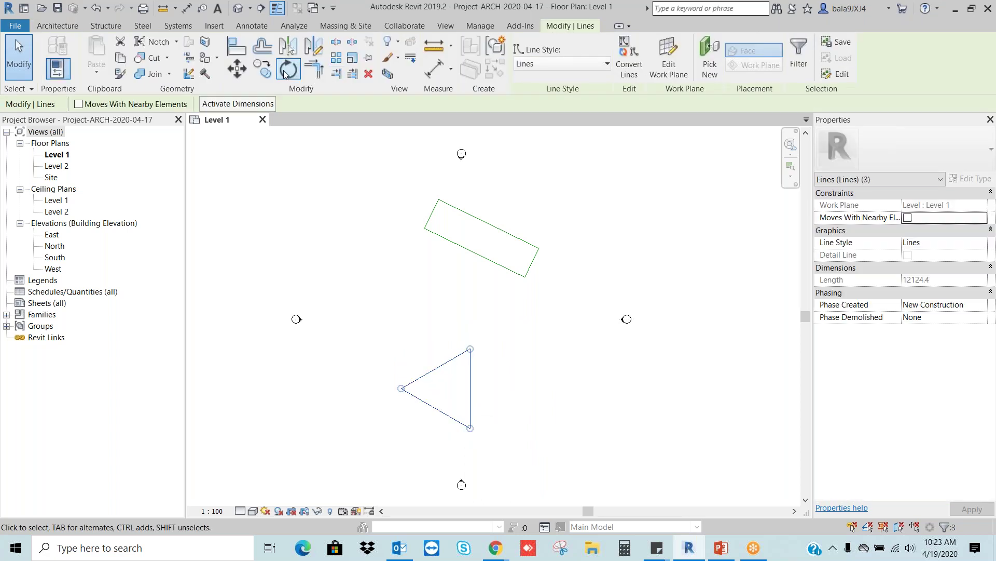
{"action": "left_click", "coordinate": [289, 69]}
{"action": "left_click", "coordinate": [324, 104]}
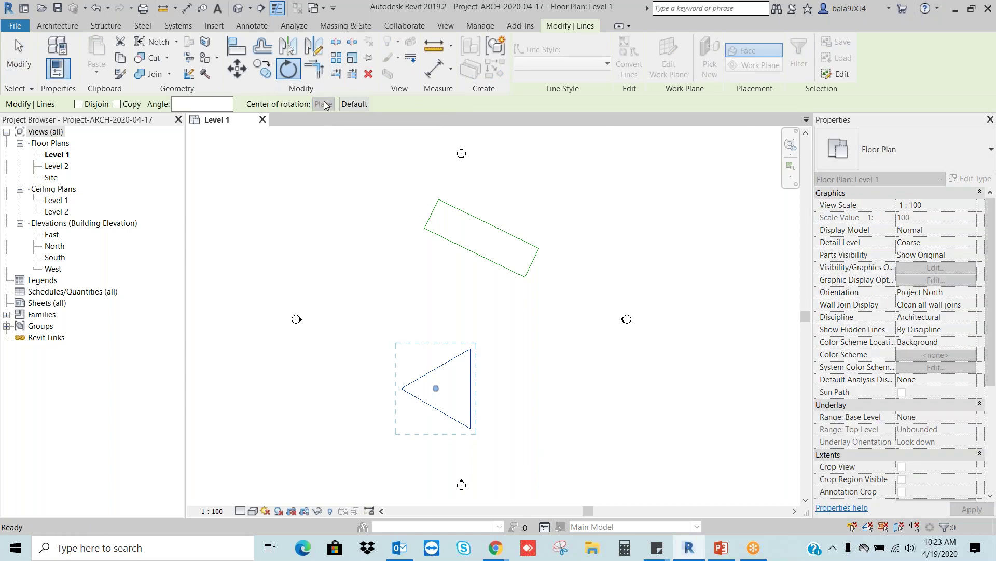
{"action": "left_click", "coordinate": [401, 388]}
{"action": "left_click", "coordinate": [435, 322]}
{"action": "left_click", "coordinate": [384, 283]}
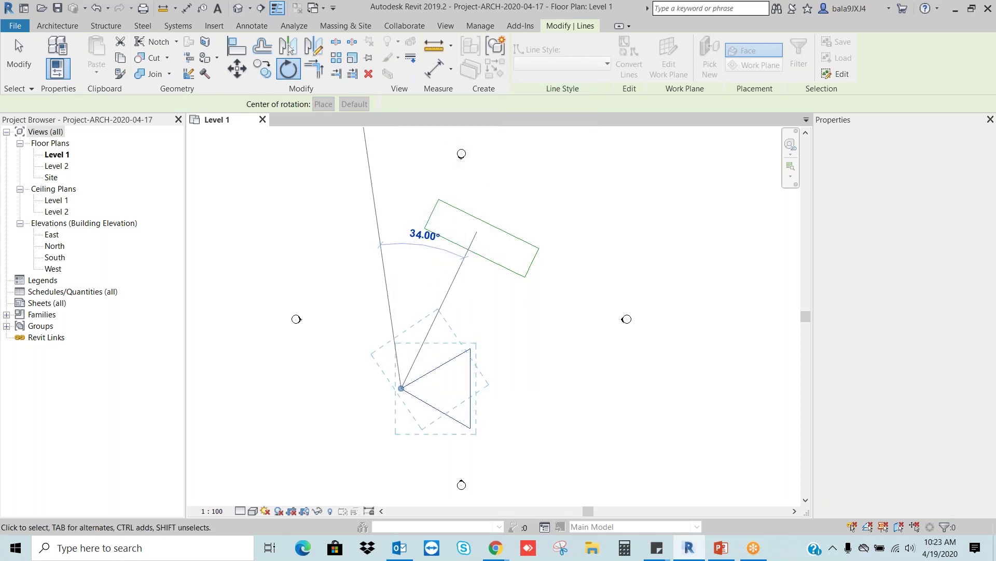
{"action": "key", "text": "Escape"}
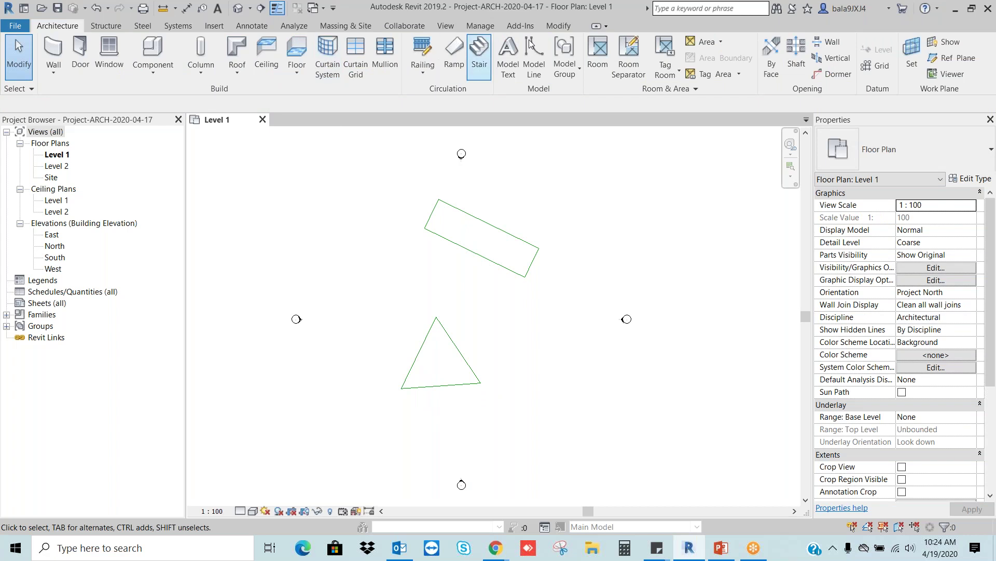
Pin the upper long line of the tilted rectangle so it is locked in place
{"action": "left_click", "coordinate": [562, 27]}
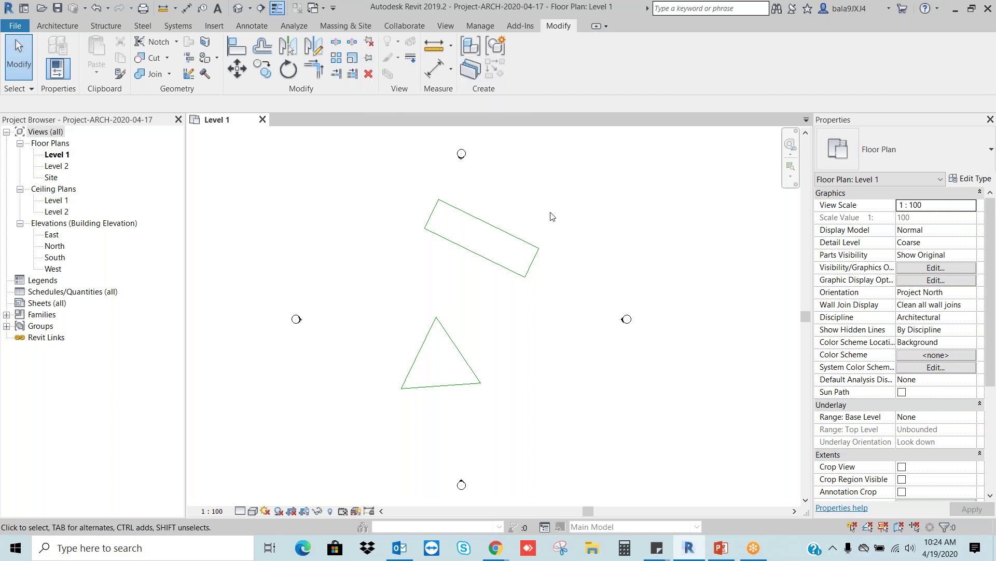
{"action": "left_click", "coordinate": [491, 230]}
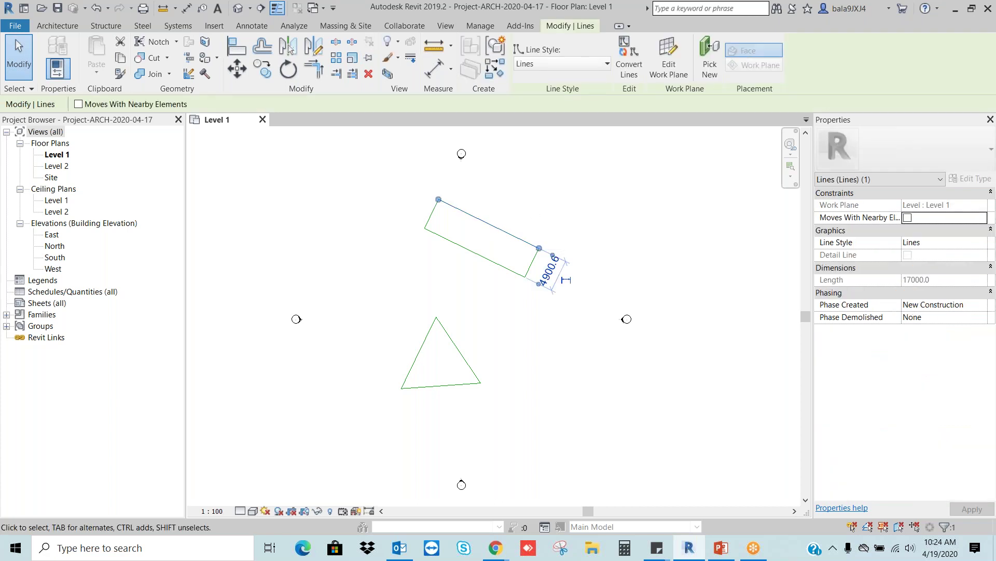
{"action": "left_click", "coordinate": [369, 57]}
{"action": "key", "text": "Escape"}
Try to select the pinned upper line of the rectangle with crossing windows
{"action": "left_click_drag", "start_coordinate": [505, 224], "coordinate": [491, 251]}
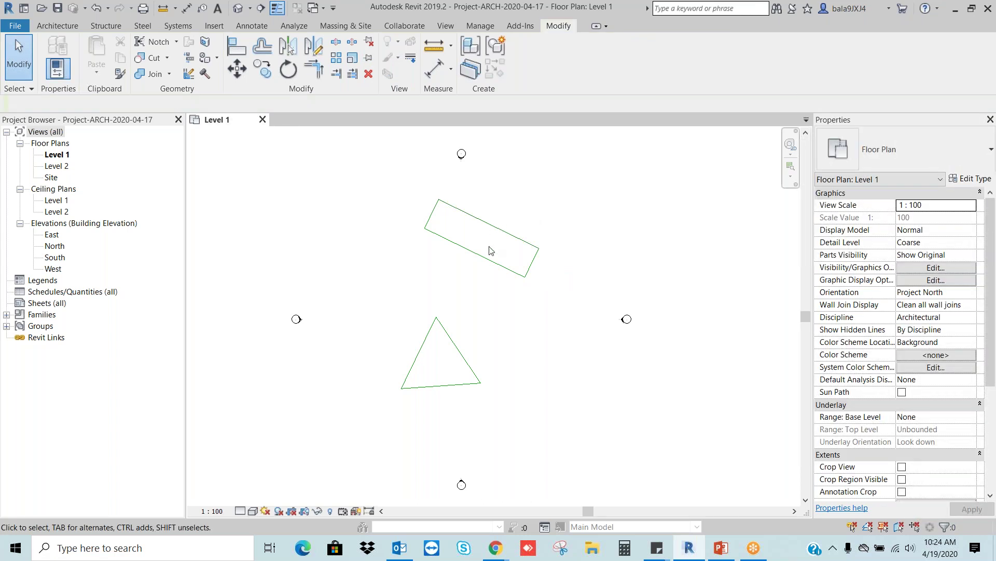
{"action": "left_click_drag", "start_coordinate": [501, 206], "coordinate": [483, 236]}
{"action": "left_click_drag", "start_coordinate": [508, 194], "coordinate": [467, 234]}
{"action": "left_click_drag", "start_coordinate": [503, 196], "coordinate": [477, 241]}
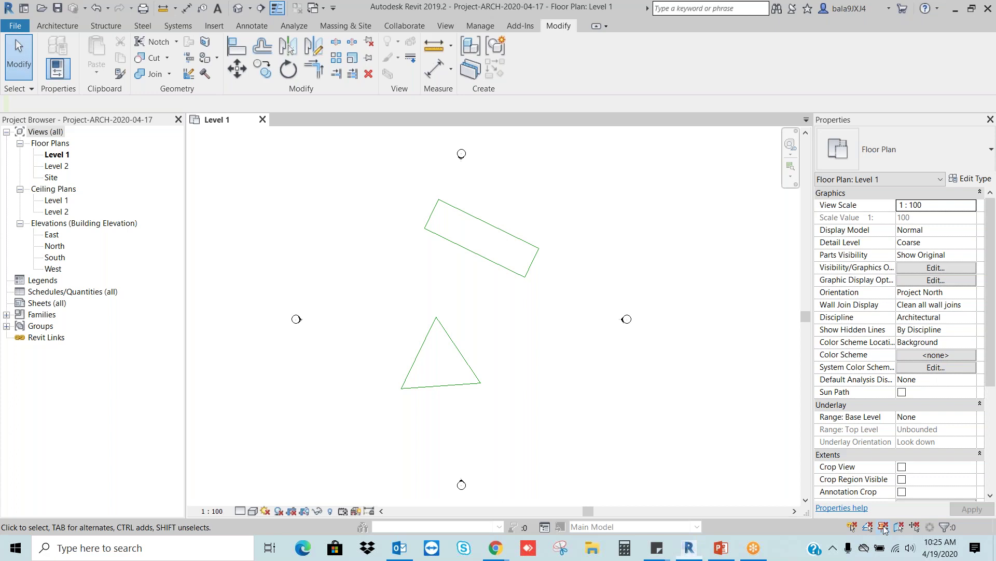
Unpin the rectangle's upper long line and move it outward to about 6698 mm from the opposite long side
{"action": "left_click", "coordinate": [478, 222]}
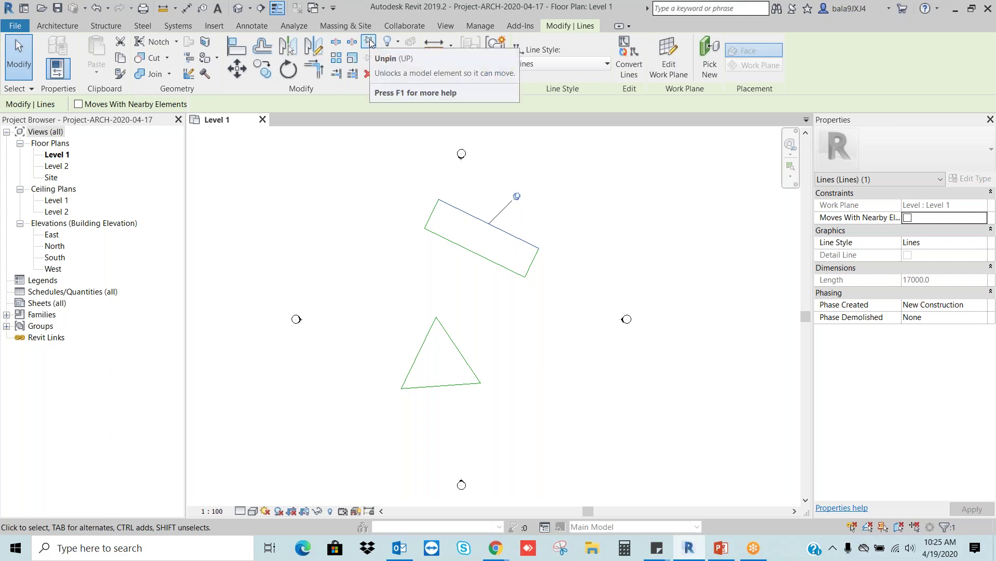
{"action": "left_click", "coordinate": [708, 305]}
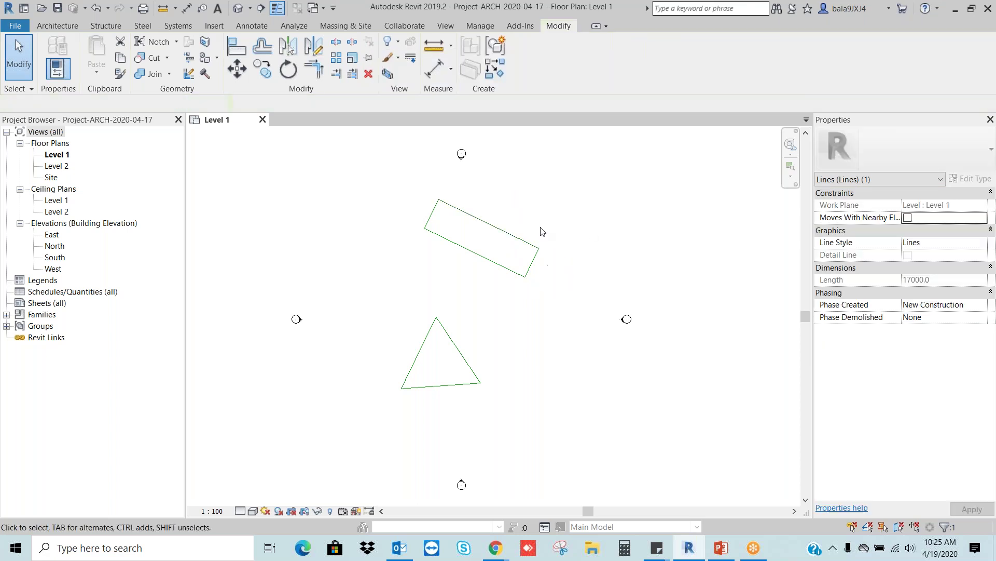
{"action": "left_click", "coordinate": [520, 234]}
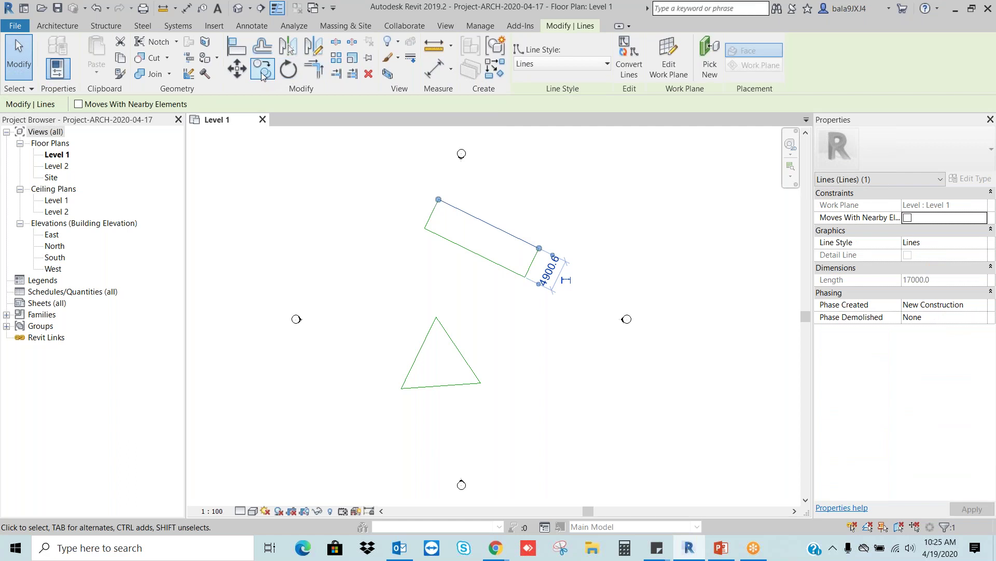
{"action": "left_click", "coordinate": [237, 68]}
{"action": "left_click", "coordinate": [498, 227]}
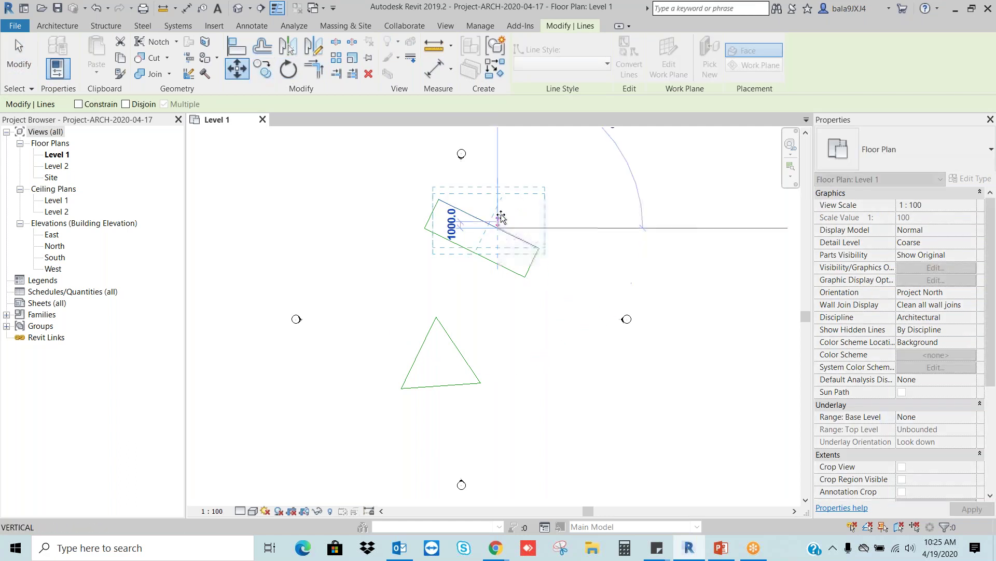
{"action": "left_click", "coordinate": [501, 217]}
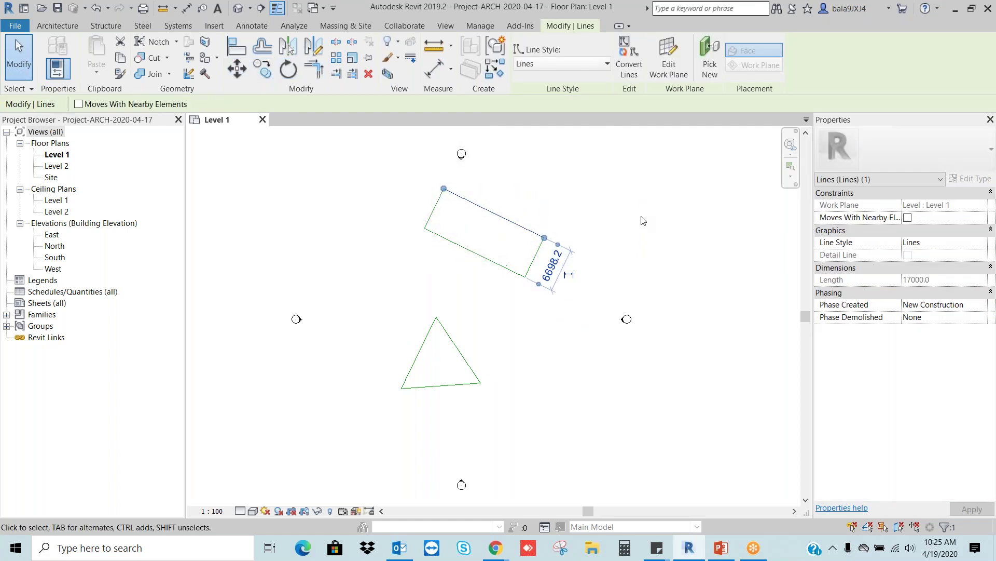
{"action": "left_click", "coordinate": [643, 221]}
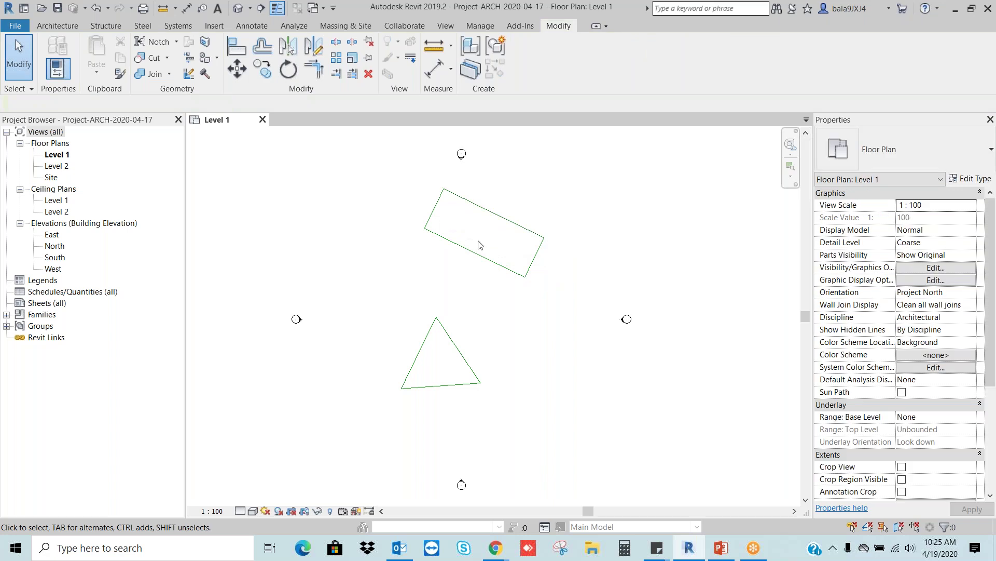
Pin all three lines of the triangle
{"action": "left_click_drag", "start_coordinate": [363, 294], "coordinate": [498, 420]}
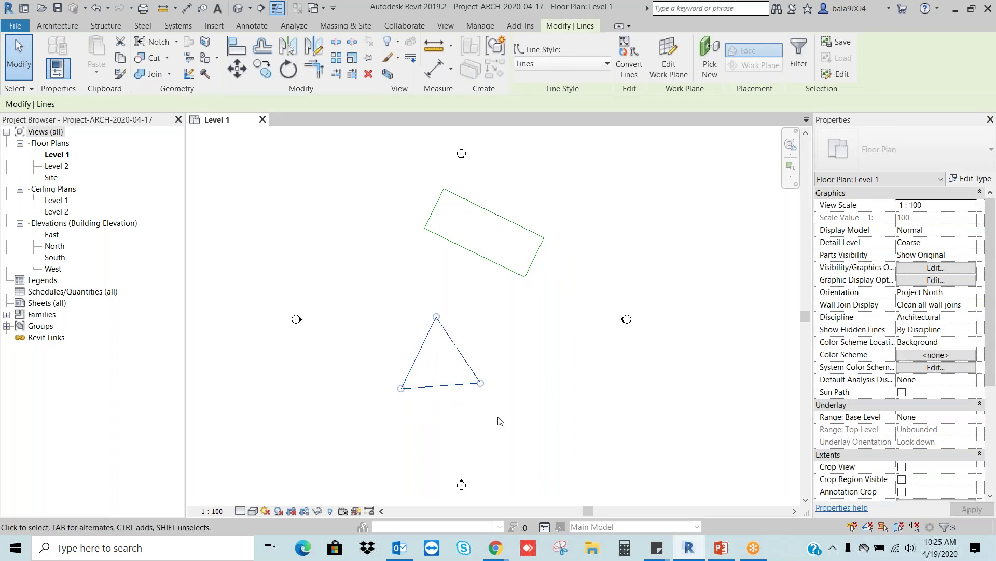
{"action": "left_click", "coordinate": [369, 59]}
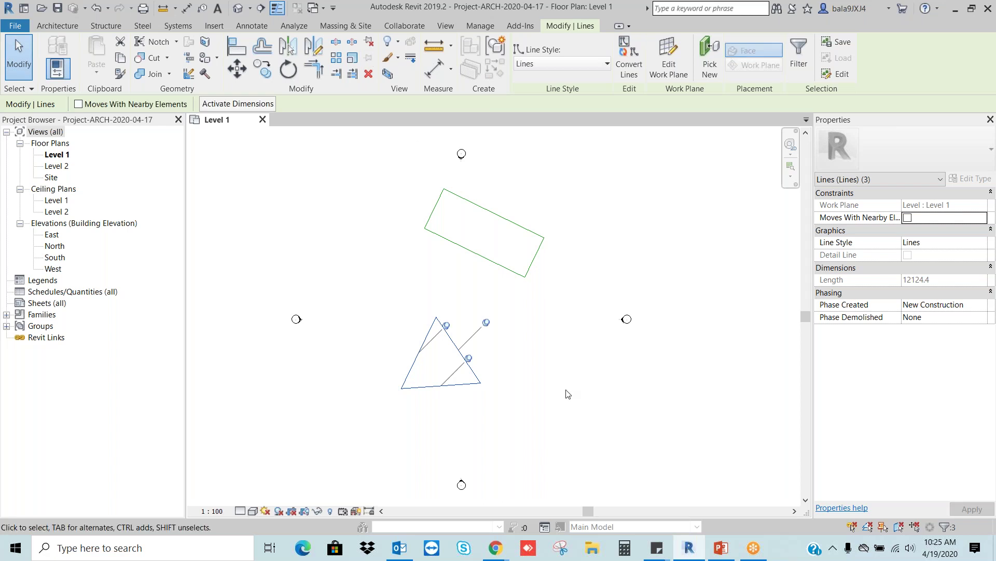
Try to move the pinned triangle up and to the right of the plan, using its apex as the base point
{"action": "left_click", "coordinate": [394, 292]}
{"action": "left_click_drag", "start_coordinate": [373, 307], "coordinate": [517, 421]}
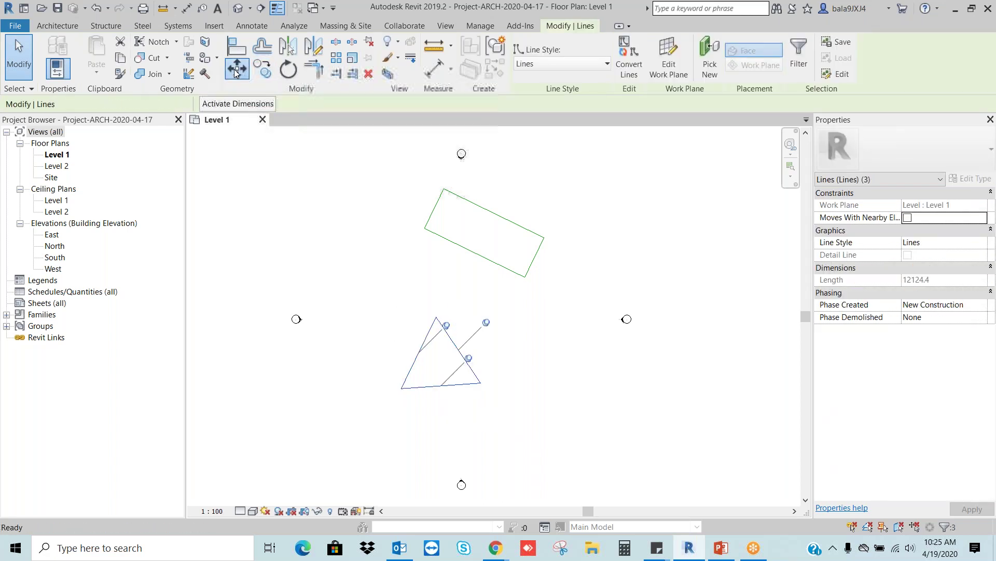
{"action": "left_click", "coordinate": [237, 70]}
{"action": "left_click", "coordinate": [436, 318]}
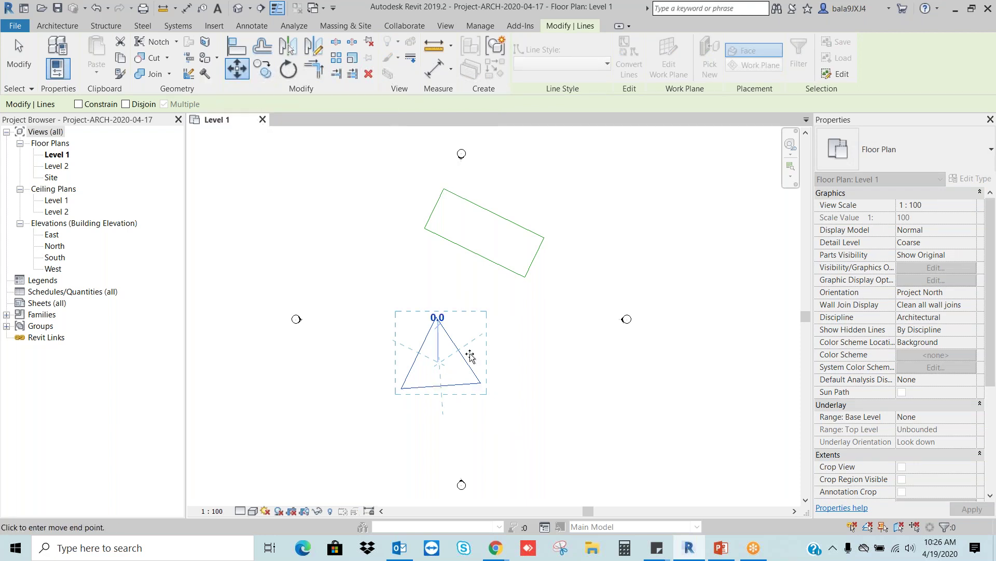
{"action": "left_click", "coordinate": [646, 223]}
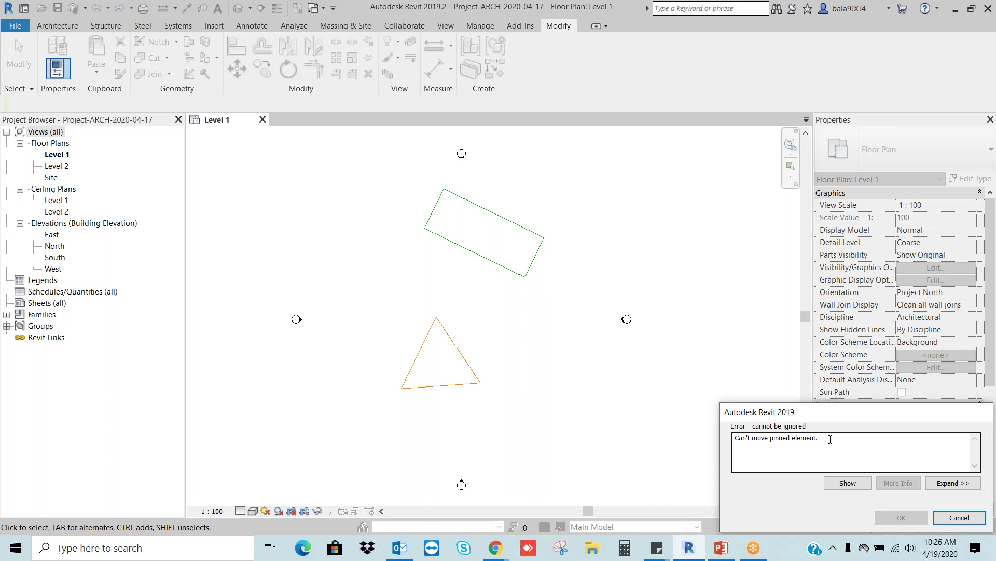
{"action": "left_click", "coordinate": [958, 517]}
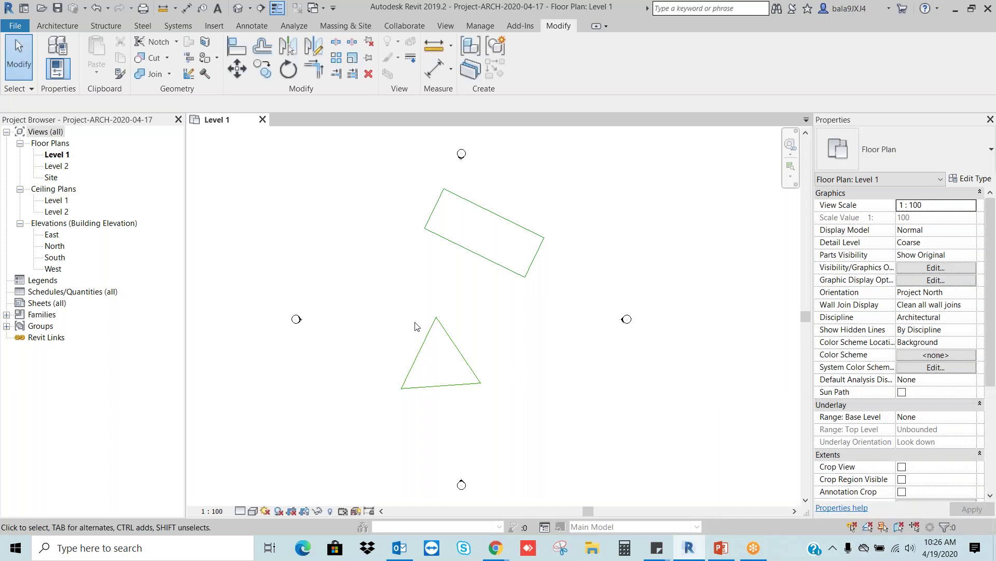
{"action": "left_click_drag", "start_coordinate": [379, 302], "coordinate": [514, 409]}
{"action": "key", "text": "Escape"}
{"action": "left_click", "coordinate": [67, 26]}
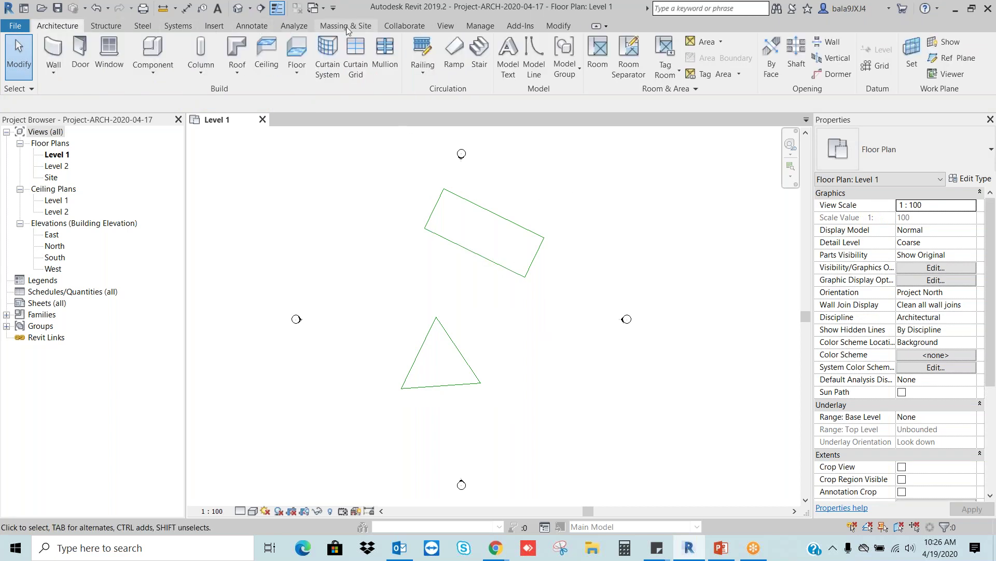
{"action": "left_click", "coordinate": [537, 58]}
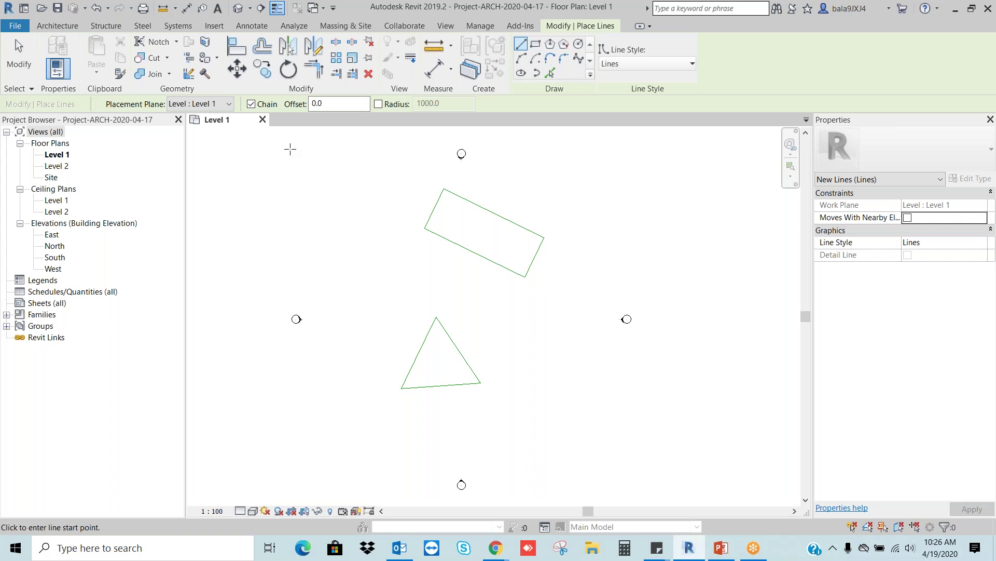
{"action": "key", "text": "Escape"}
{"action": "key", "text": "Escape"}
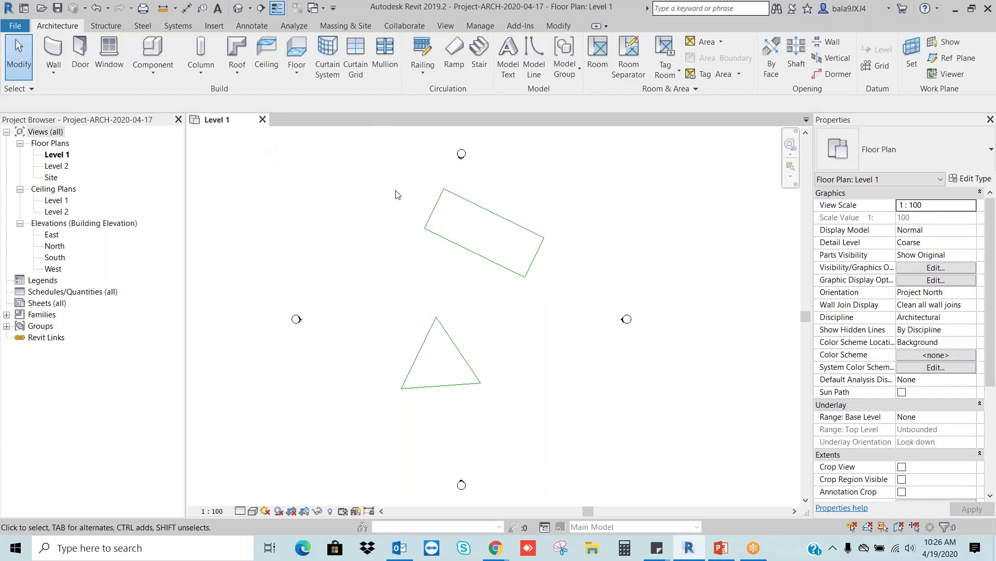
Delete all the lines of the tilted rectangle and the triangle from the Level 1 plan
{"action": "left_click_drag", "start_coordinate": [371, 175], "coordinate": [569, 436]}
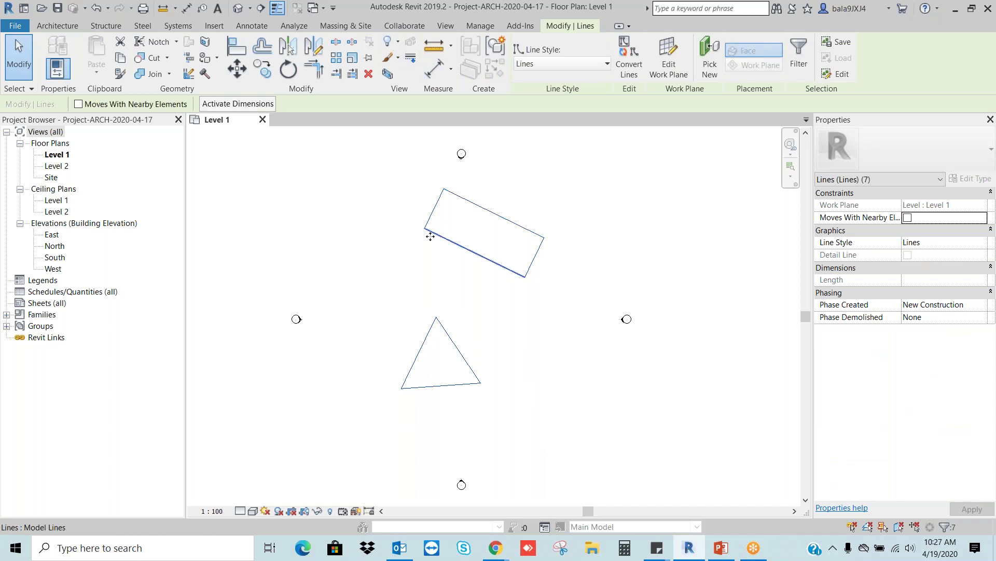
{"action": "left_click", "coordinate": [379, 196]}
{"action": "left_click_drag", "start_coordinate": [359, 177], "coordinate": [589, 416]}
{"action": "key", "text": "Delete"}
Draw a model-line rectangle about 20000 by 6000 in the middle of the Level 1 plan
{"action": "left_click", "coordinate": [542, 52]}
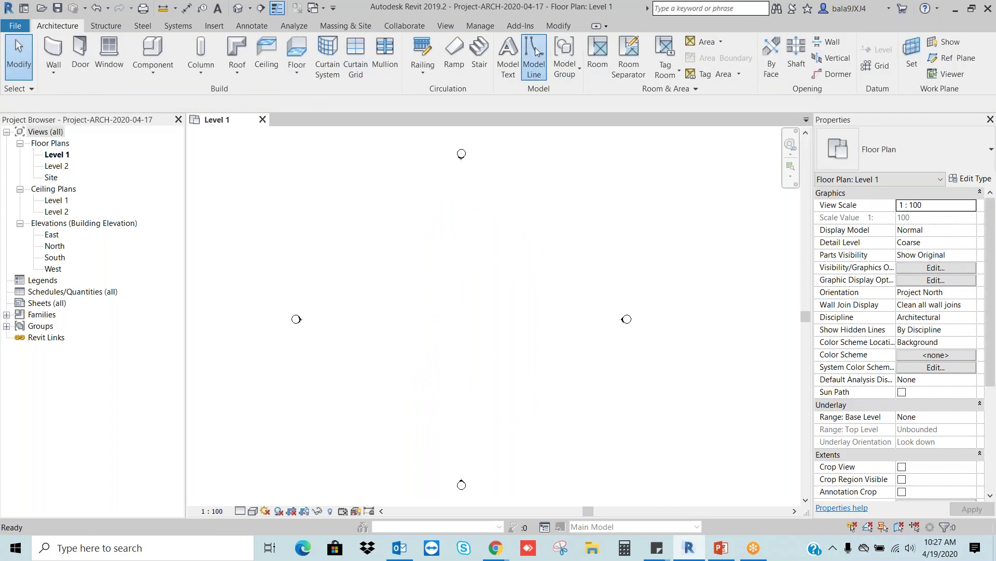
{"action": "left_click", "coordinate": [535, 44]}
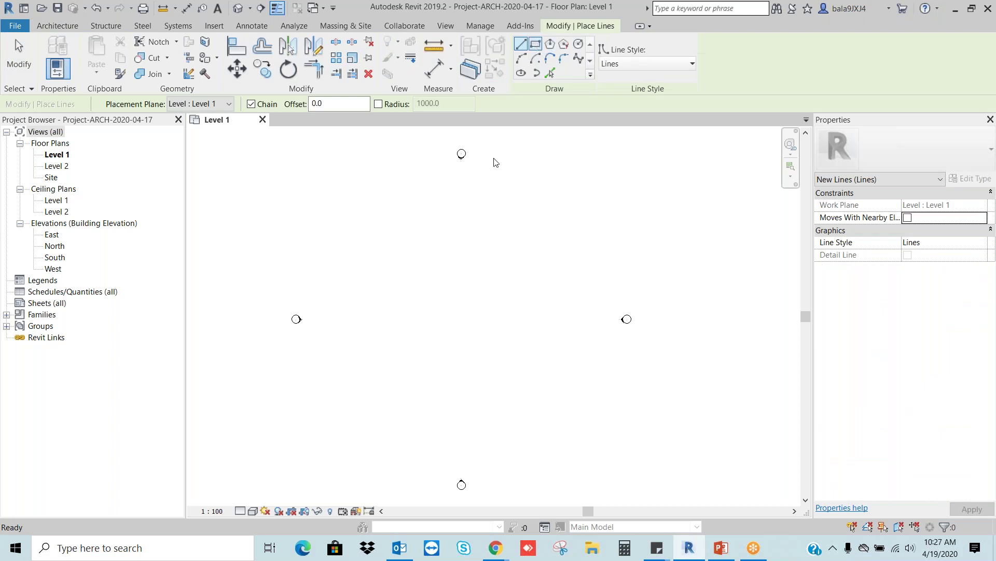
{"action": "left_click", "coordinate": [396, 268]}
{"action": "left_click", "coordinate": [526, 305]}
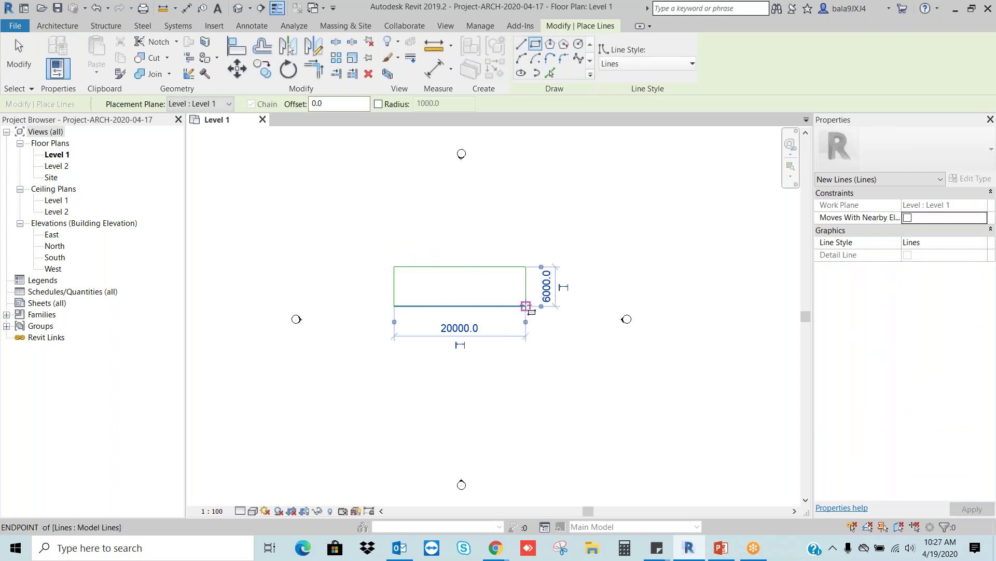
Draw a vertical model line through the rectangle's middle, from about 8141 above its upper edge to a point below its lower edge
{"action": "left_click", "coordinate": [521, 45]}
{"action": "left_click", "coordinate": [460, 213]}
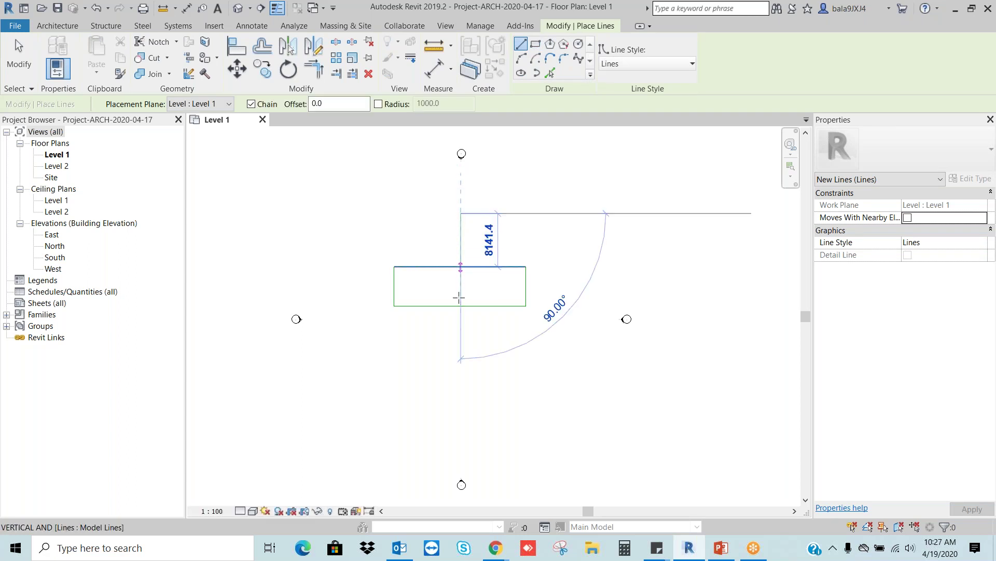
{"action": "left_click", "coordinate": [461, 351]}
{"action": "key", "text": "Escape"}
{"action": "key", "text": "Escape"}
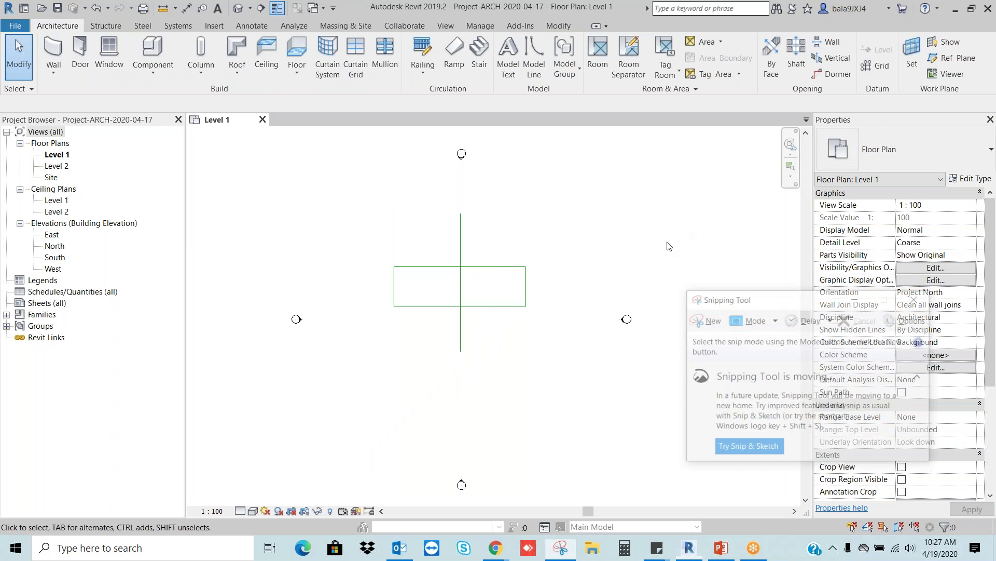
Snip the drawing with Snipping Tool, mark the vertical line's section inside the rectangle in red, and discard the capture
{"action": "left_click", "coordinate": [708, 319]}
{"action": "left_click_drag", "start_coordinate": [373, 199], "coordinate": [561, 383]}
{"action": "mouse_move", "coordinate": [465, 282]}
{"action": "left_mouse_down"}
{"action": "mouse_move", "coordinate": [453, 280]}
{"action": "mouse_move", "coordinate": [471, 290]}
{"action": "left_mouse_up"}
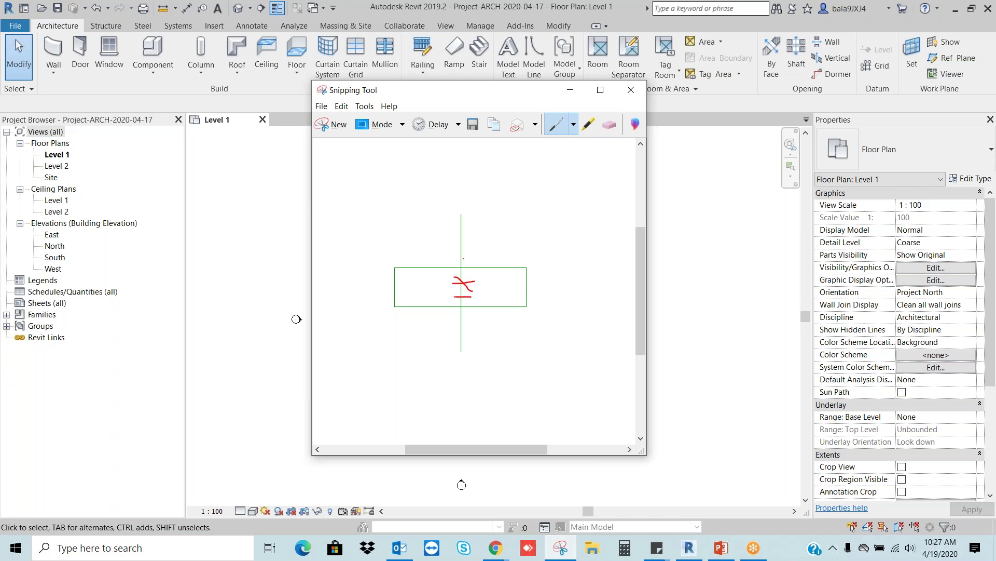
{"action": "mouse_move", "coordinate": [459, 262]}
{"action": "left_mouse_down"}
{"action": "mouse_move", "coordinate": [459, 307]}
{"action": "mouse_move", "coordinate": [476, 280]}
{"action": "mouse_move", "coordinate": [462, 262]}
{"action": "left_mouse_up"}
{"action": "left_click", "coordinate": [632, 90]}
{"action": "left_click", "coordinate": [535, 287]}
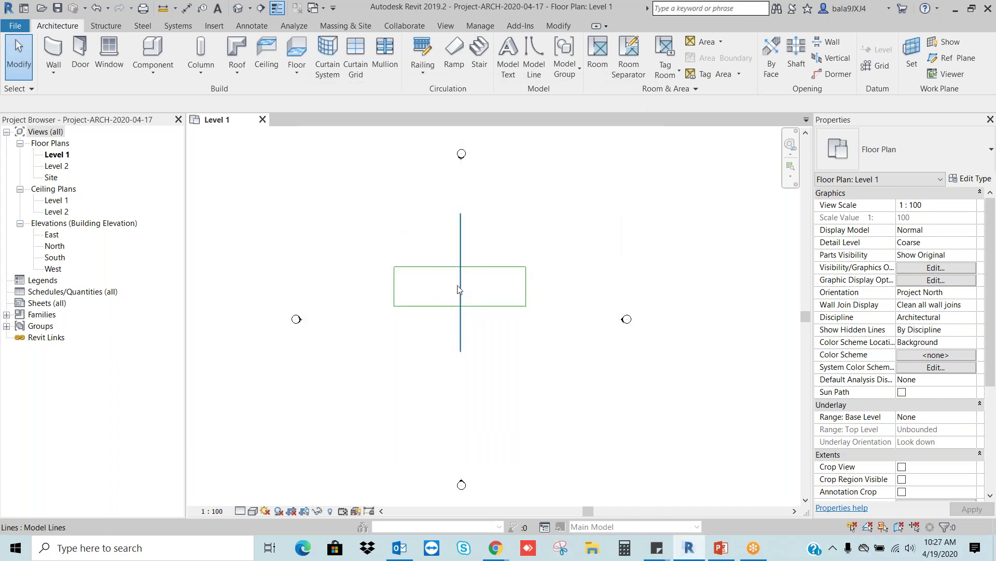
Split the vertical line inside the rectangle, about 3141 above the rectangle's lower edge, without deleting the inner segment
{"action": "left_click", "coordinate": [566, 28]}
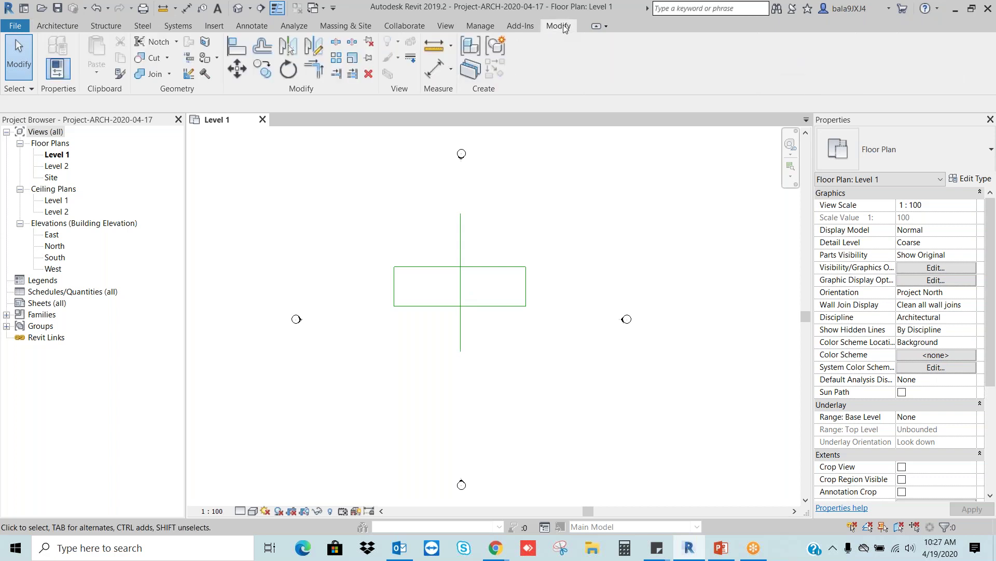
{"action": "left_click", "coordinate": [336, 43]}
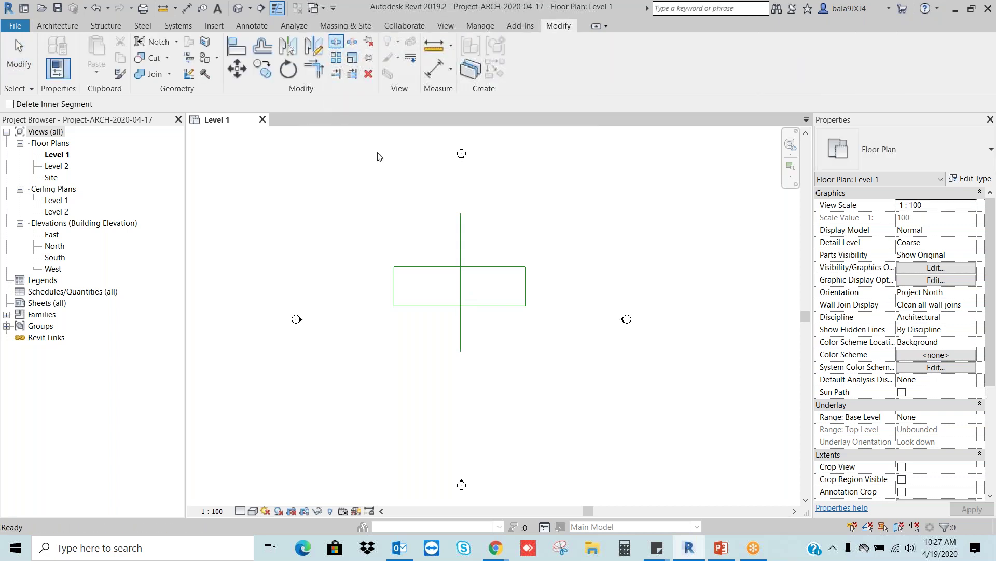
{"action": "left_click", "coordinate": [461, 285]}
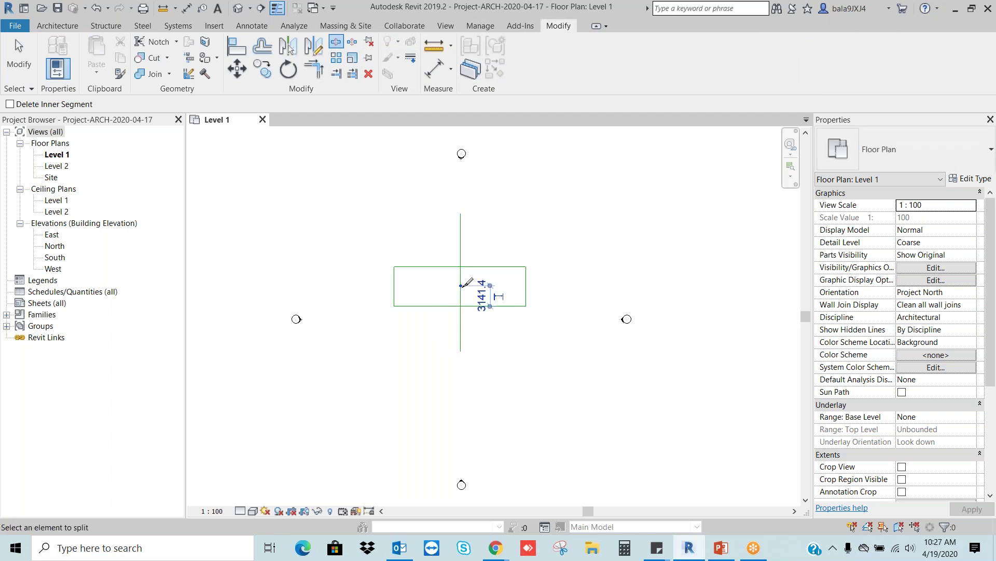
{"action": "key", "text": "Escape"}
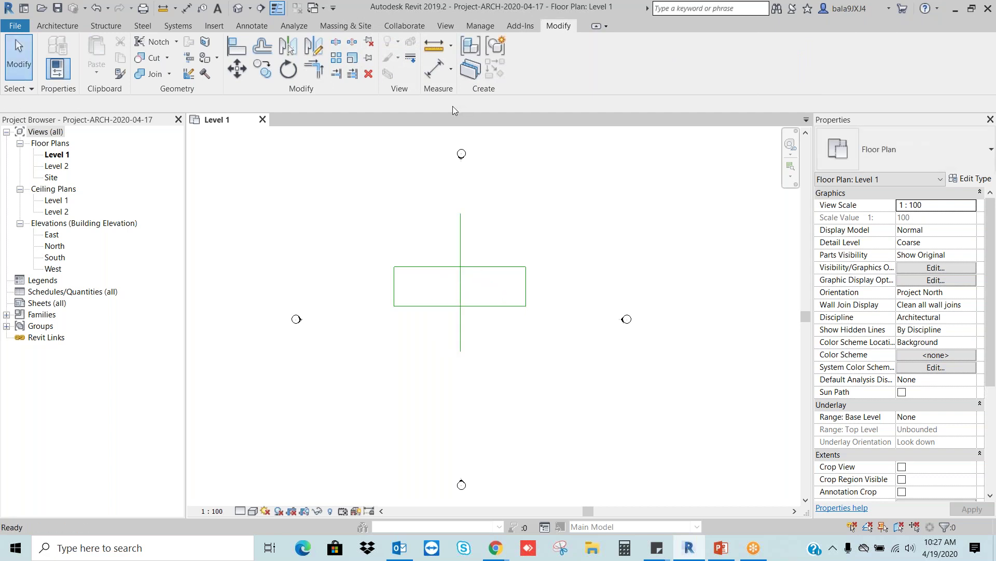
Trim the upper piece of the vertical line to the rectangle's upper edge and the lower piece to its lower edge
{"action": "left_click", "coordinate": [338, 77]}
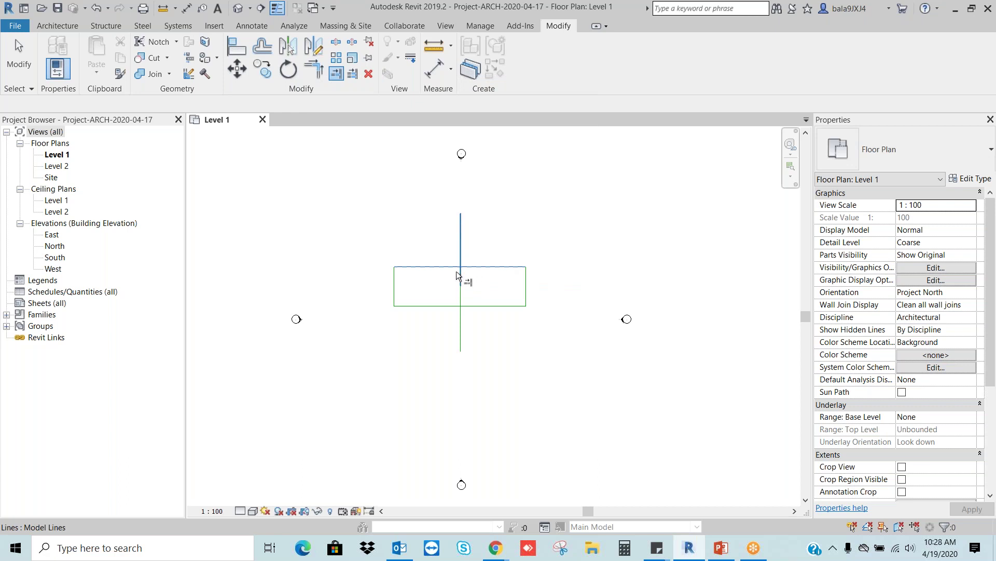
{"action": "left_click", "coordinate": [461, 223]}
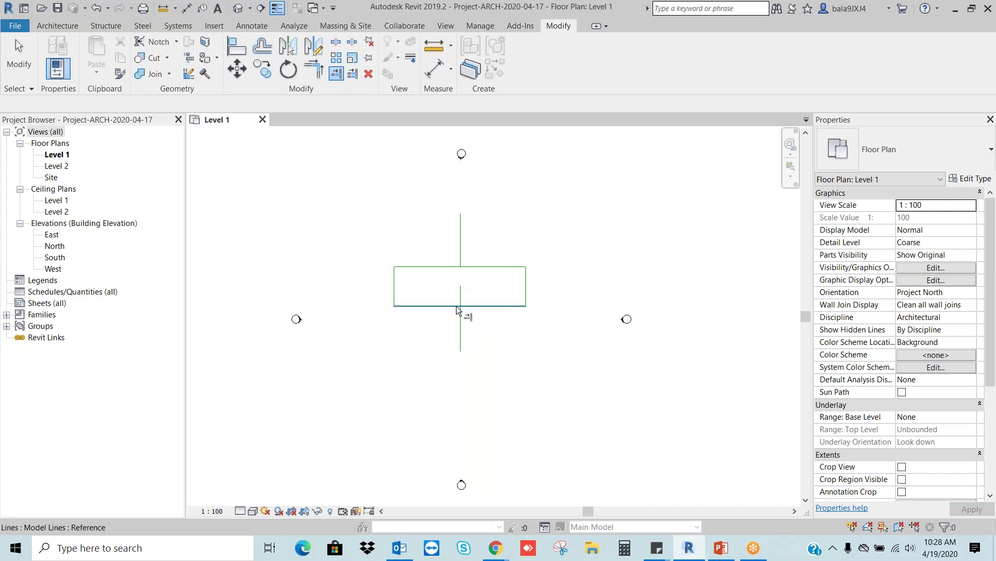
{"action": "left_click", "coordinate": [484, 305]}
{"action": "left_click", "coordinate": [460, 334]}
Split the rectangle's upper edge 5000 from its right corner, its lower edge, and its right edge at 3000, and check the resulting segments
{"action": "left_click", "coordinate": [337, 42]}
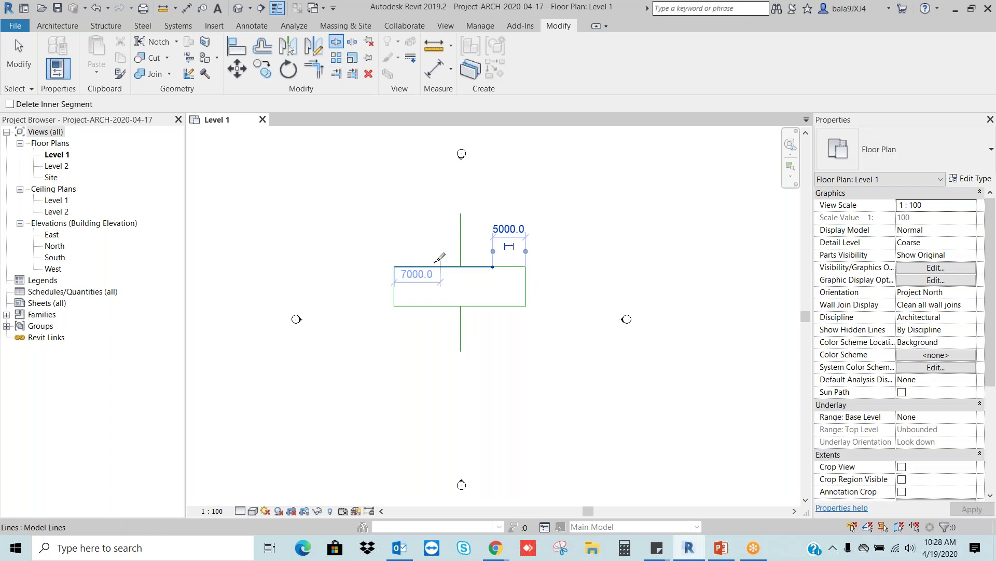
{"action": "left_click", "coordinate": [427, 306]}
{"action": "key", "text": "Escape"}
{"action": "left_click", "coordinate": [478, 267]}
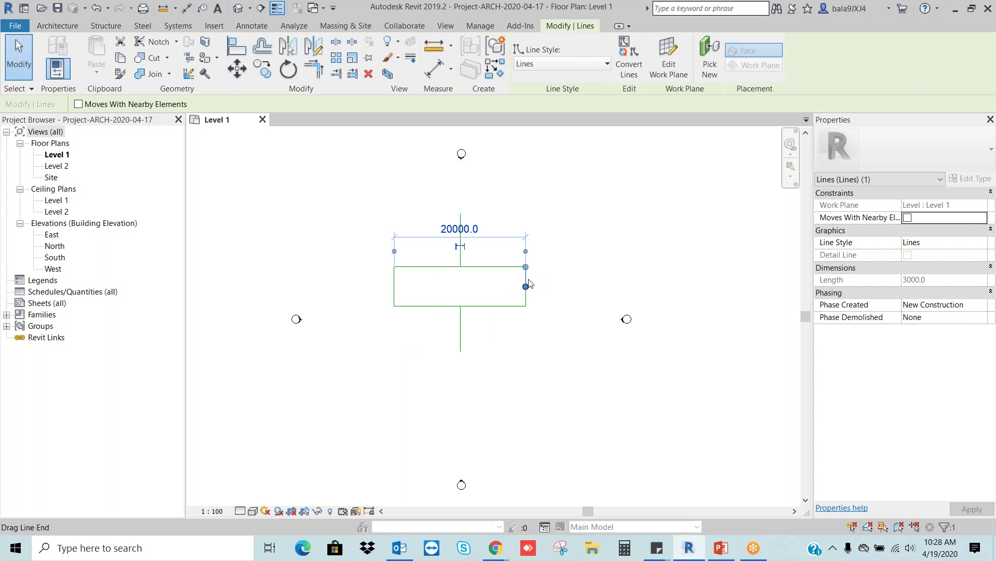
{"action": "left_click", "coordinate": [574, 289]}
Delete all the rectangle and vertical line segments from the plan and save the project
{"action": "left_click_drag", "start_coordinate": [556, 339], "coordinate": [378, 224]}
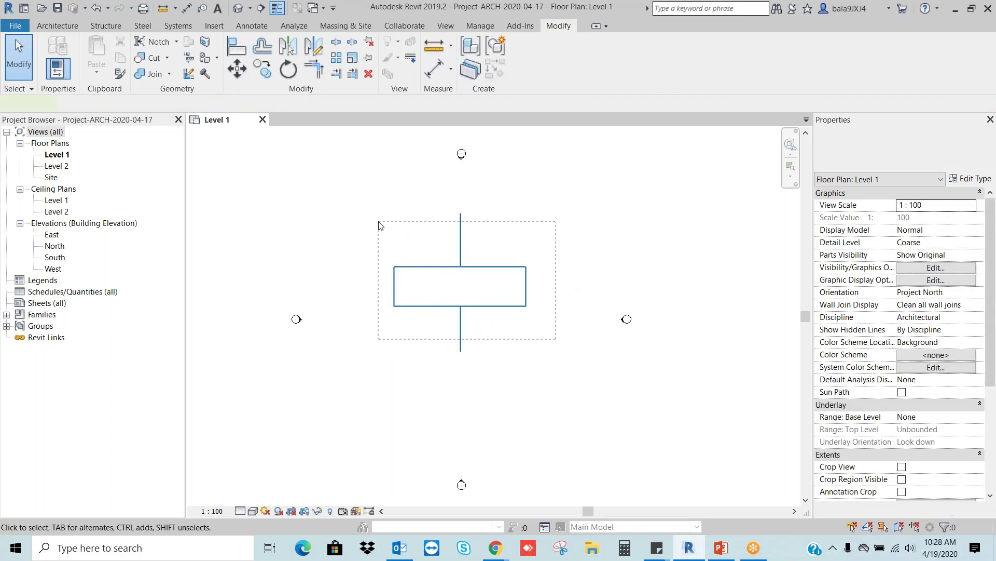
{"action": "key", "text": "Delete"}
{"action": "left_click", "coordinate": [57, 8]}
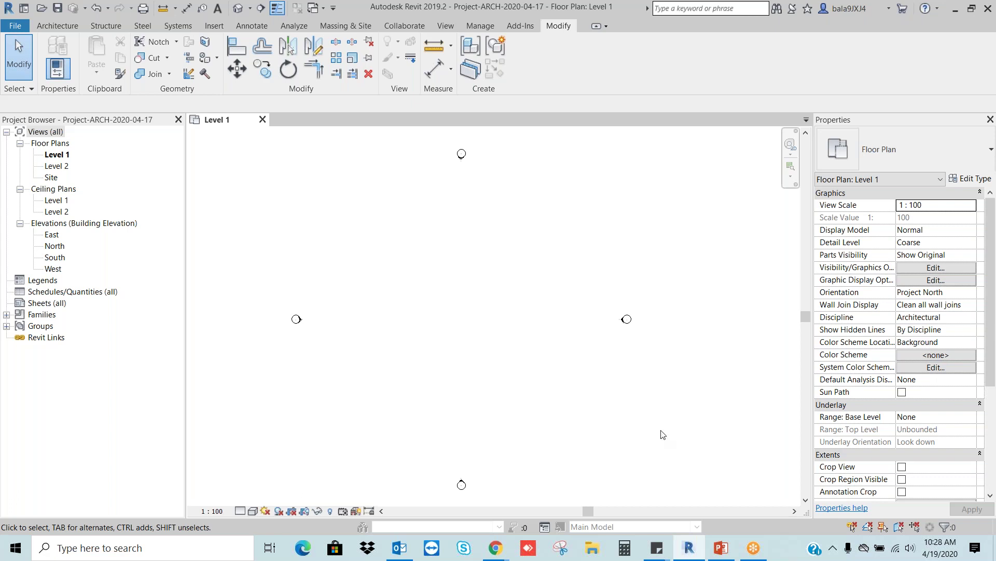
Switch to the PowerPoint training deck and add a text box reading "AEC" in the upper right of slide 4
{"action": "left_click", "coordinate": [721, 548]}
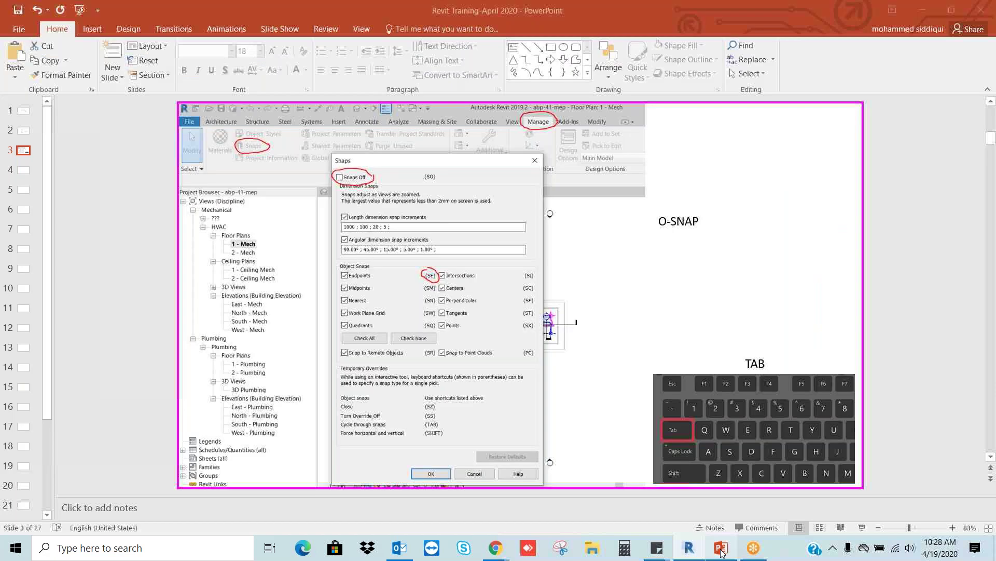
{"action": "left_click", "coordinate": [23, 170]}
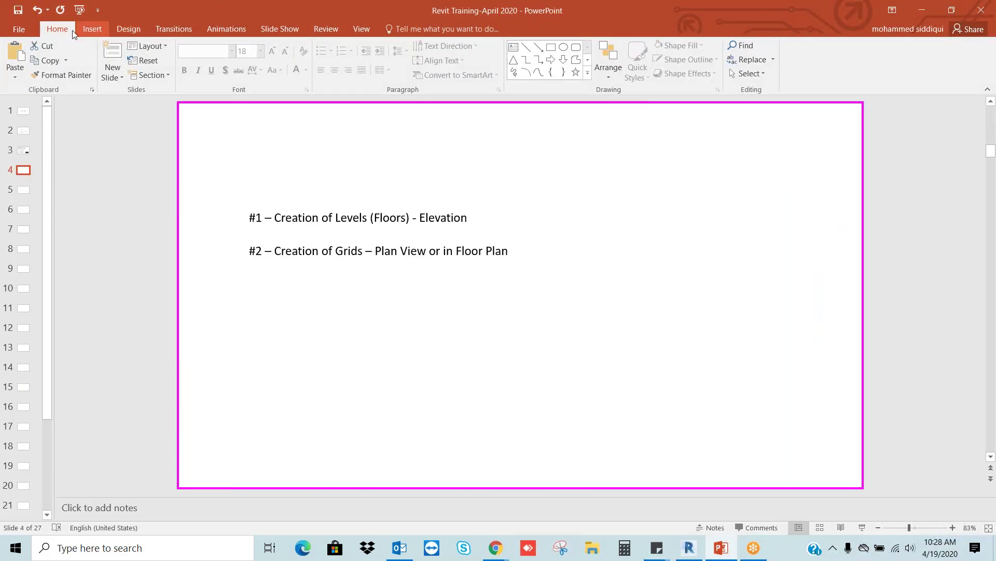
{"action": "left_click", "coordinate": [515, 52]}
{"action": "mouse_move", "coordinate": [617, 140]}
{"action": "left_mouse_down"}
{"action": "mouse_move", "coordinate": [684, 182]}
{"action": "mouse_move", "coordinate": [772, 189]}
{"action": "left_mouse_up"}
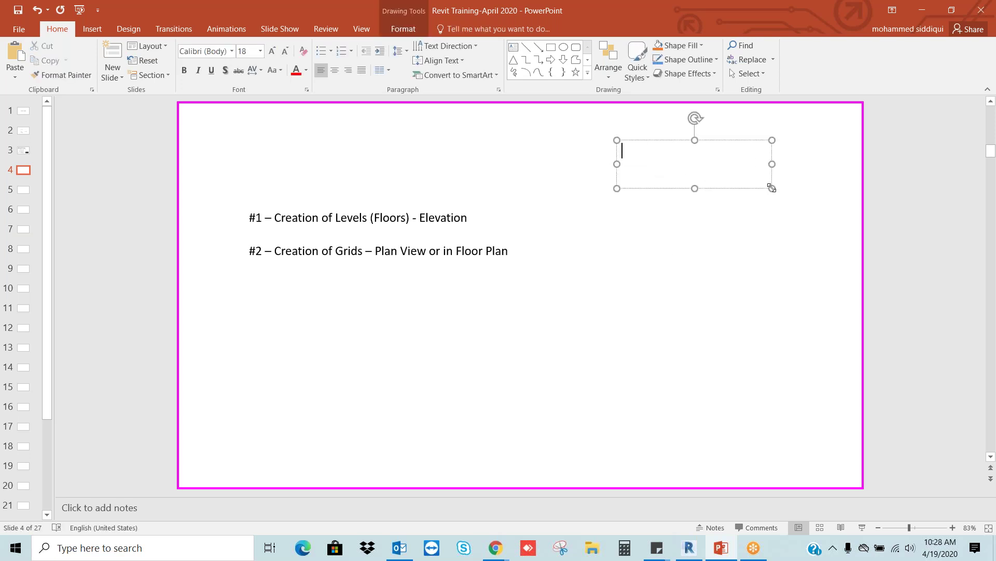
{"action": "type", "text": "AEC"}
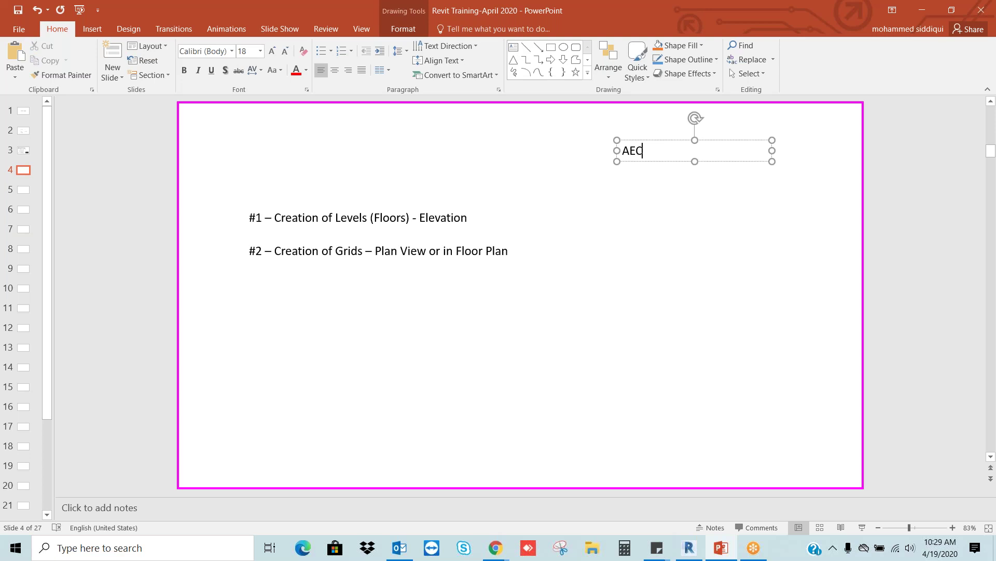
{"action": "left_click", "coordinate": [629, 152]}
{"action": "key", "text": "Escape"}
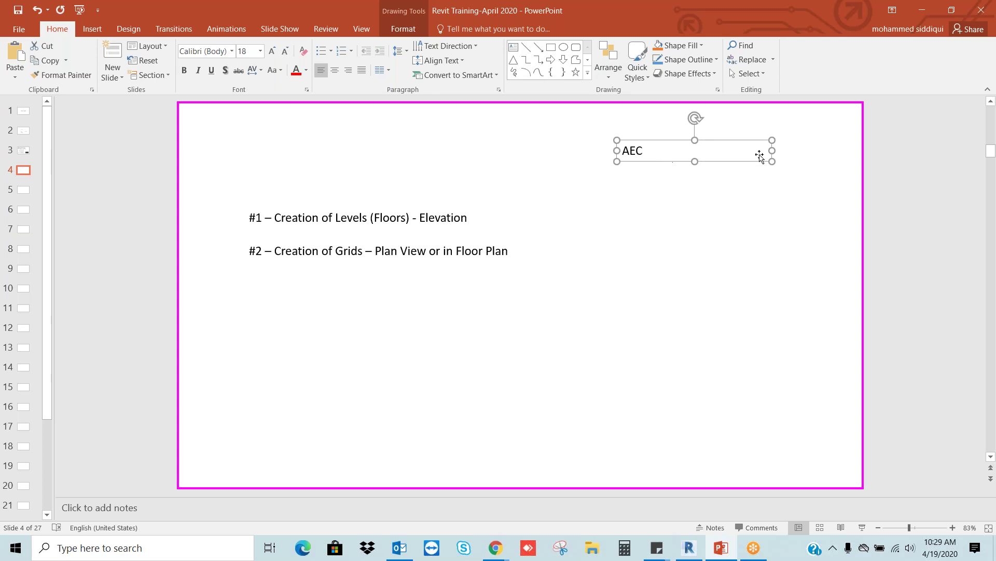
{"action": "left_click", "coordinate": [669, 194]}
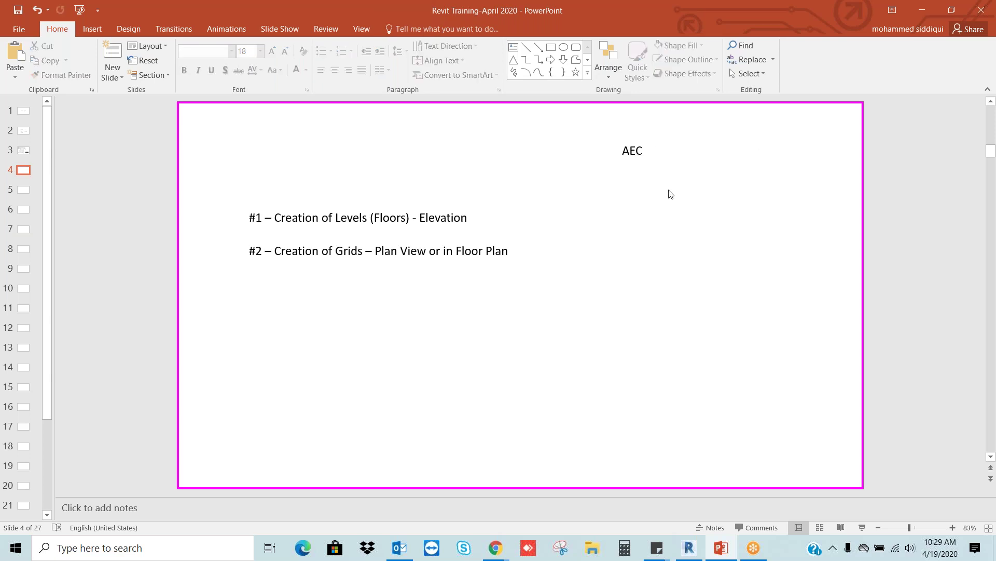
{"action": "left_click", "coordinate": [644, 151]}
{"action": "left_click", "coordinate": [649, 207]}
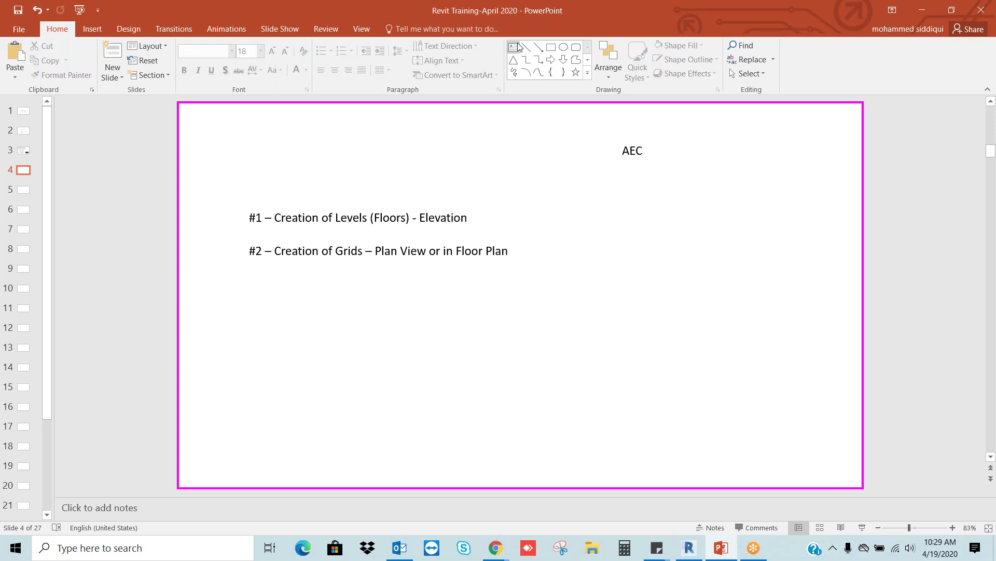
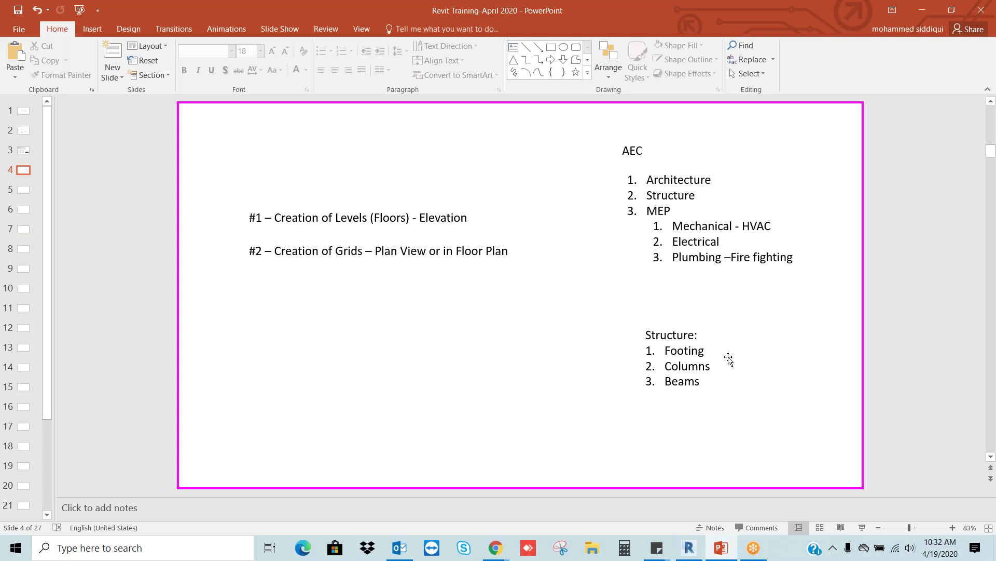
Switch to Revit and close the Level 1 view with its project, and show slide 2 of the PowerPoint deck
{"action": "left_click", "coordinate": [690, 549]}
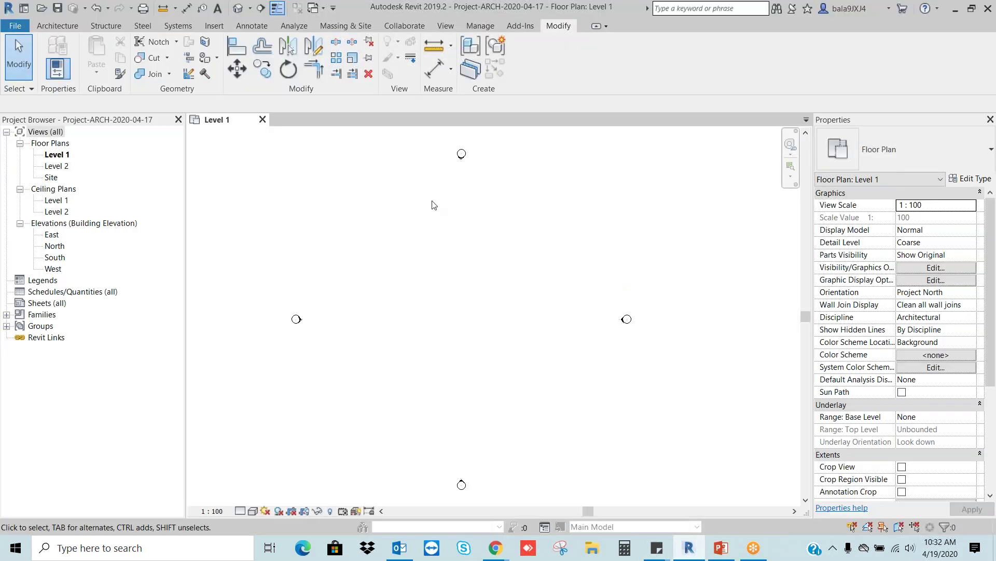
{"action": "left_click", "coordinate": [262, 120]}
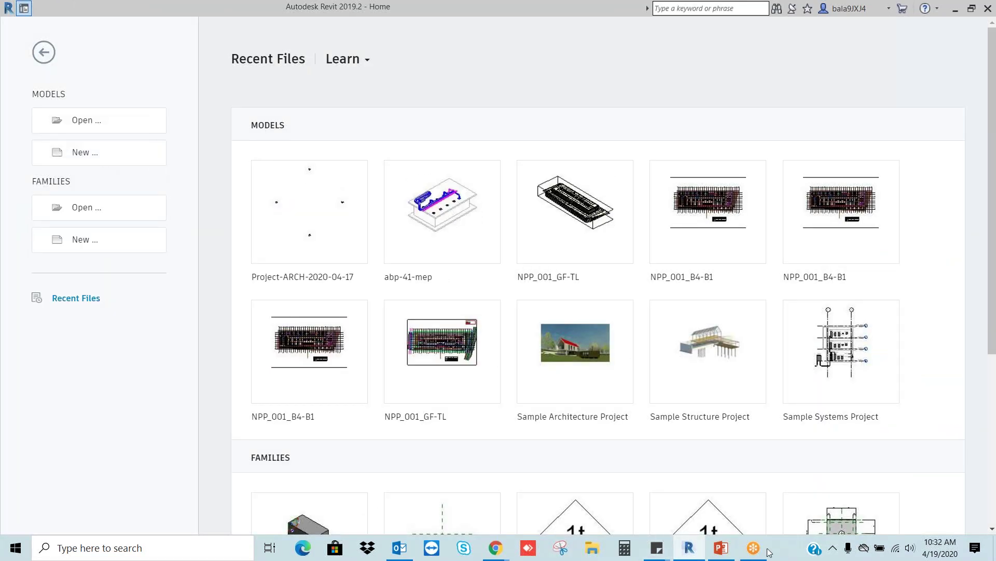
{"action": "left_click", "coordinate": [723, 551]}
{"action": "left_click", "coordinate": [23, 131]}
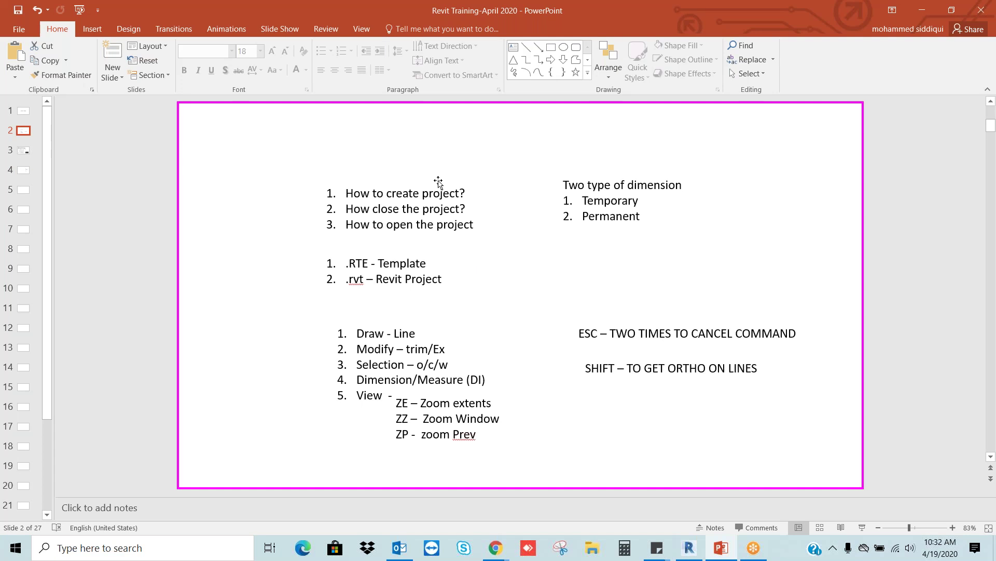
Switch to Revit, start a new model project and browse for its template file
{"action": "left_click", "coordinate": [689, 548]}
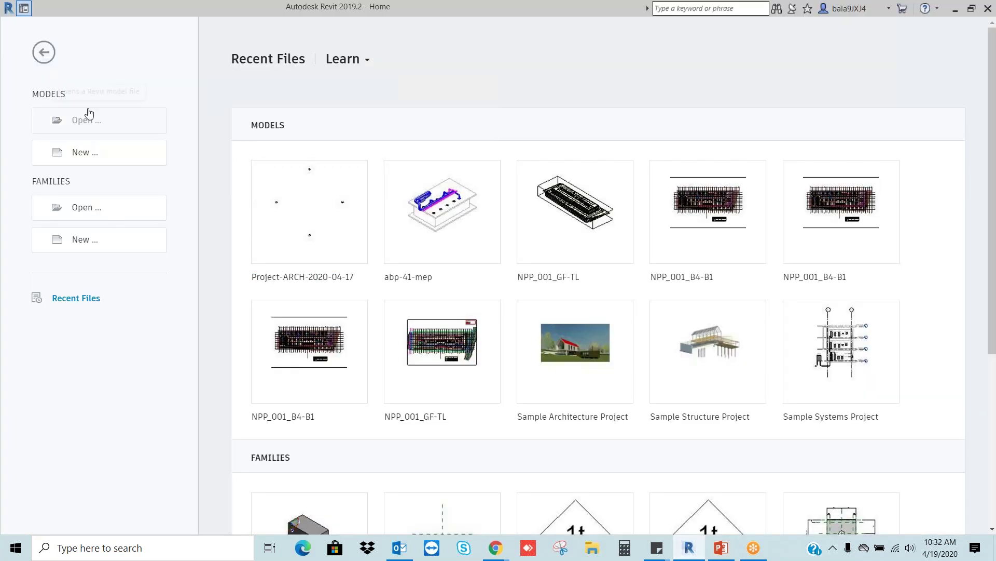
{"action": "left_click", "coordinate": [98, 159]}
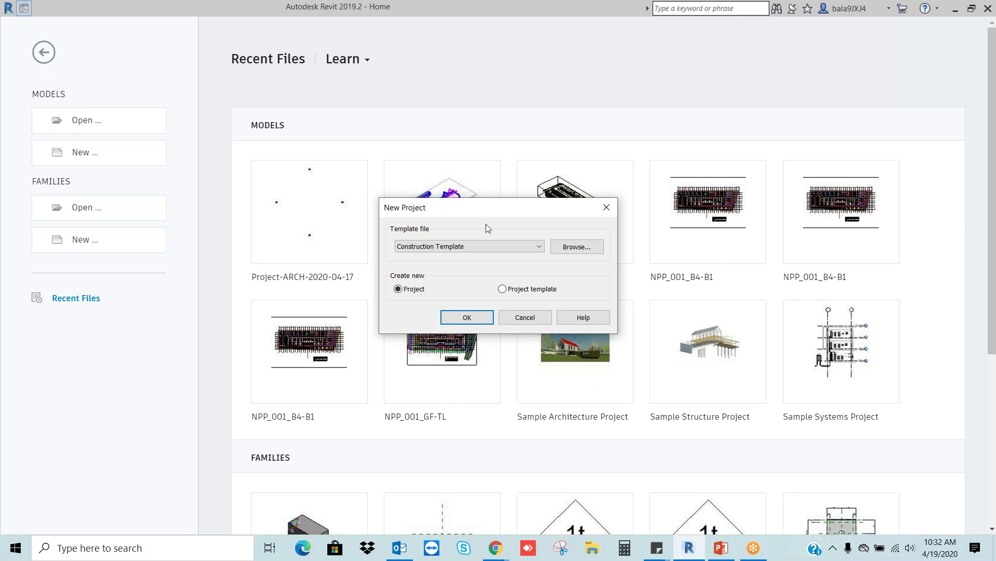
{"action": "left_click", "coordinate": [576, 248]}
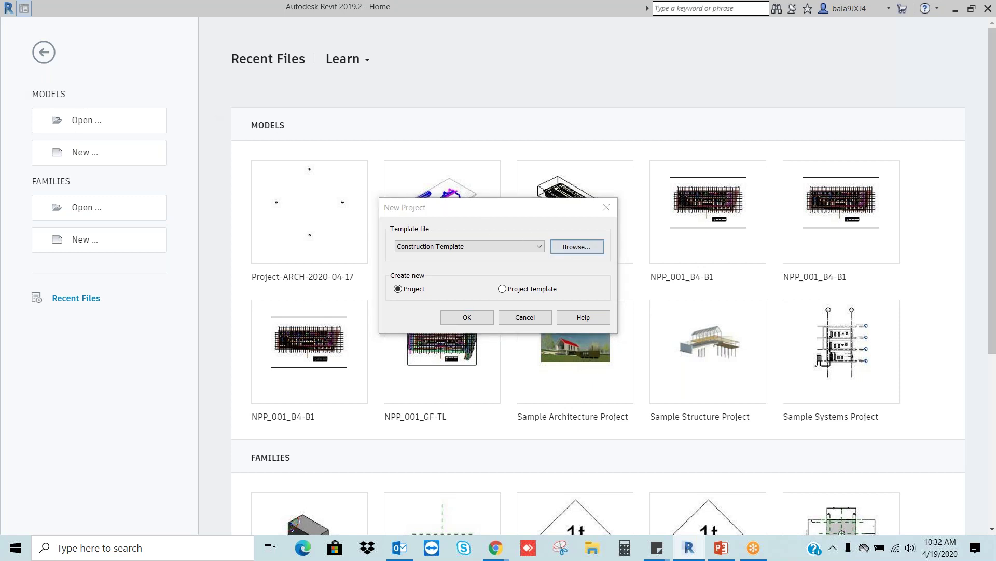
Create a new project from the Structural Analysis-DefaultMetric template in the US Metric templates folder
{"action": "left_click", "coordinate": [415, 154]}
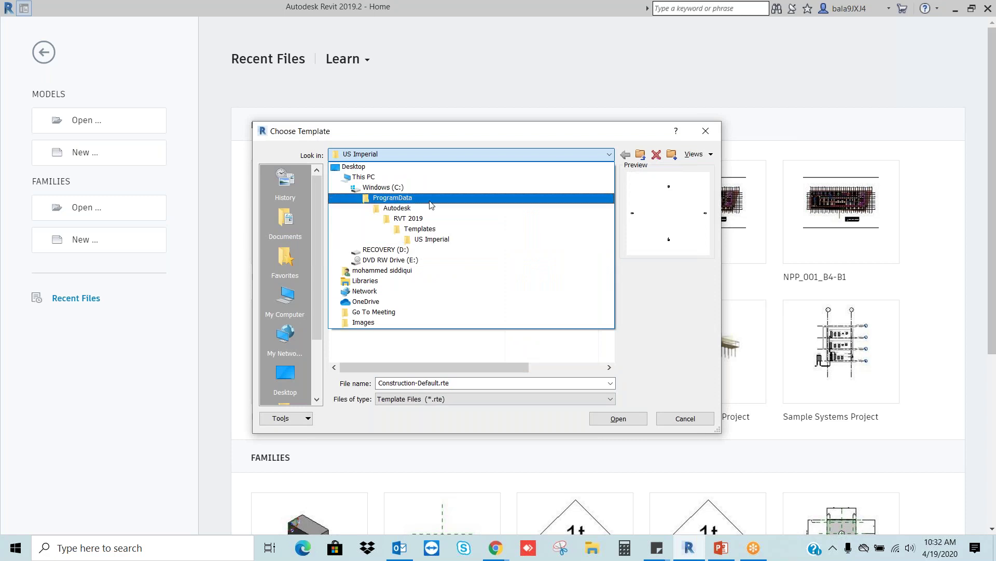
{"action": "left_click", "coordinate": [434, 229]}
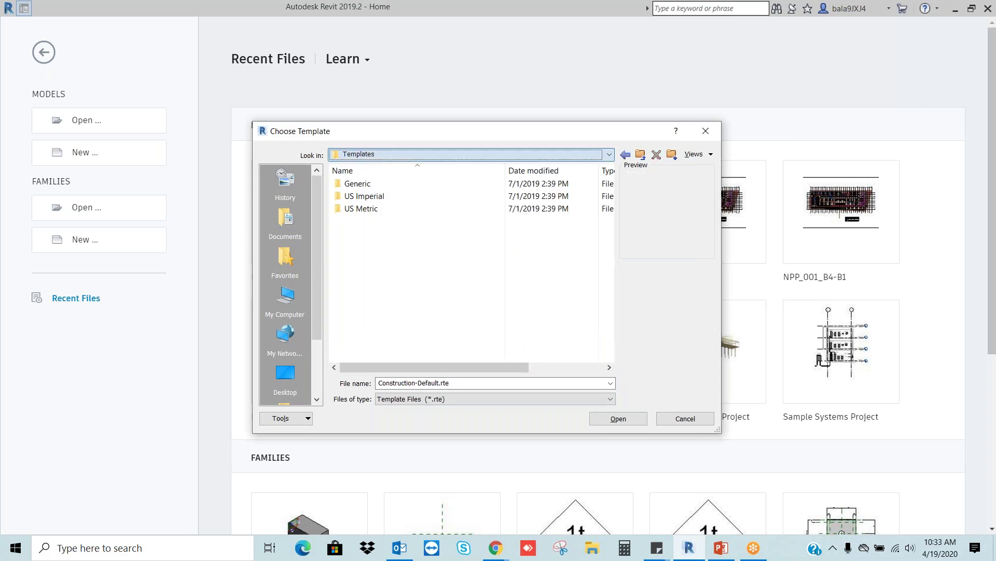
{"action": "double_click", "coordinate": [378, 210]}
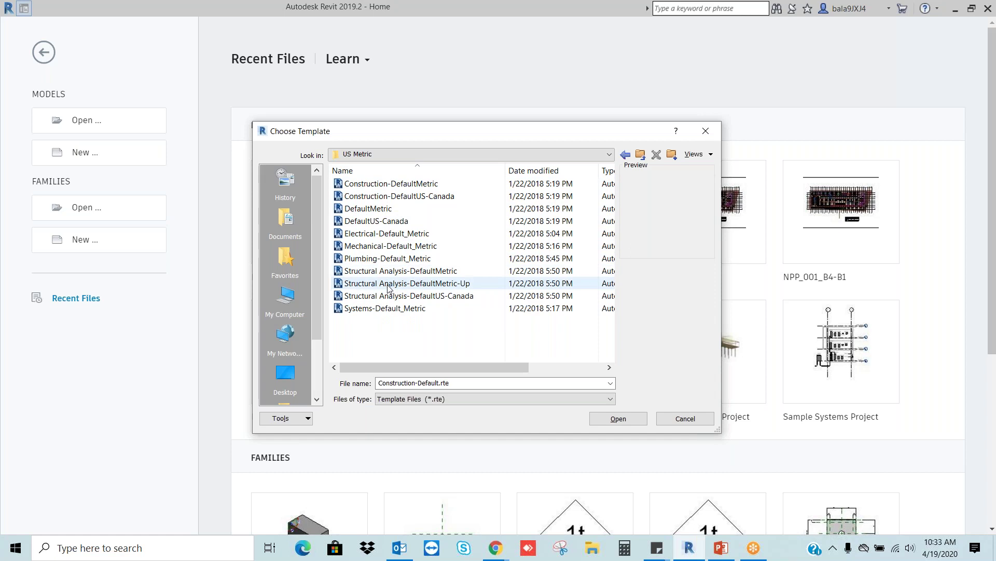
{"action": "left_click", "coordinate": [361, 272]}
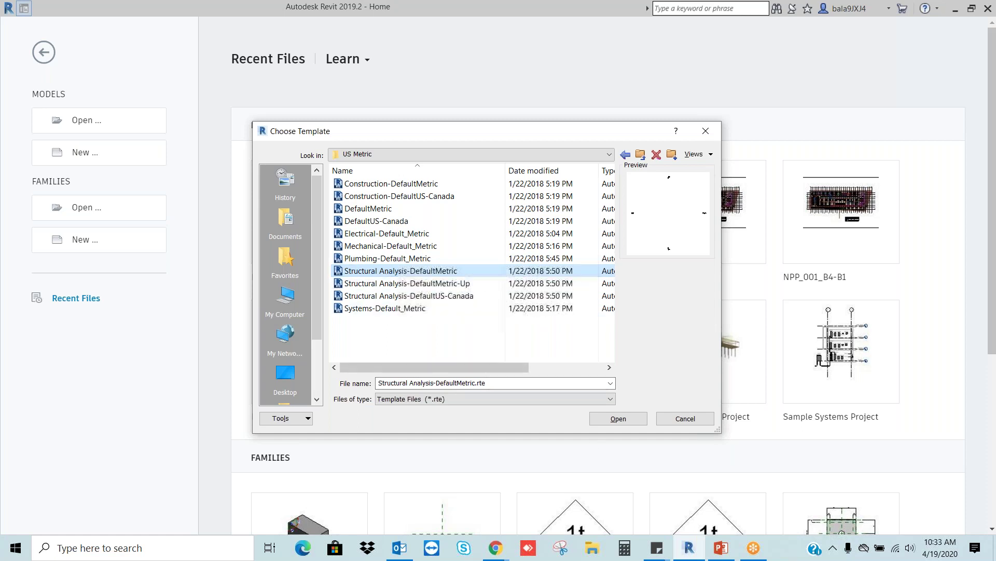
{"action": "left_click", "coordinate": [619, 419]}
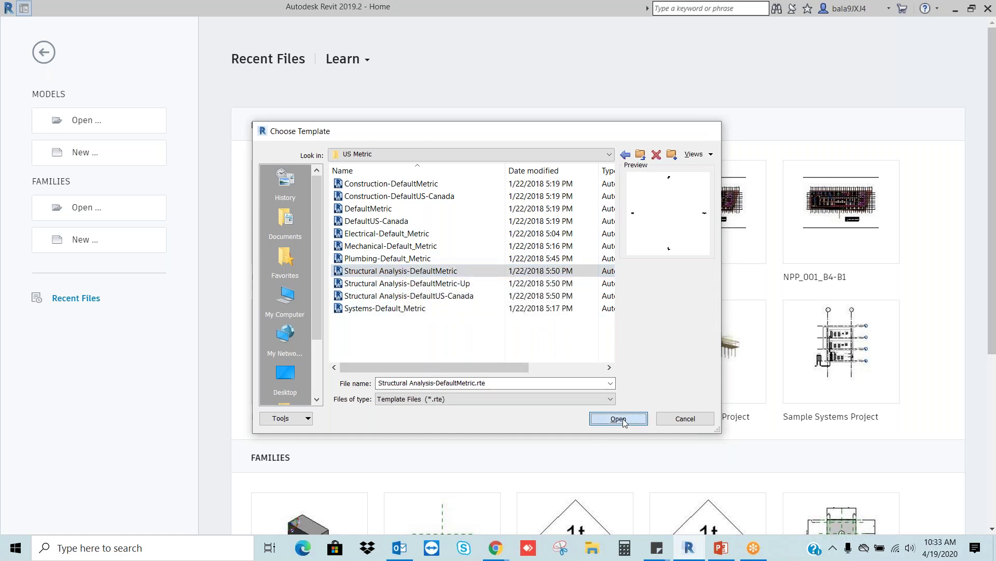
{"action": "left_click", "coordinate": [470, 318]}
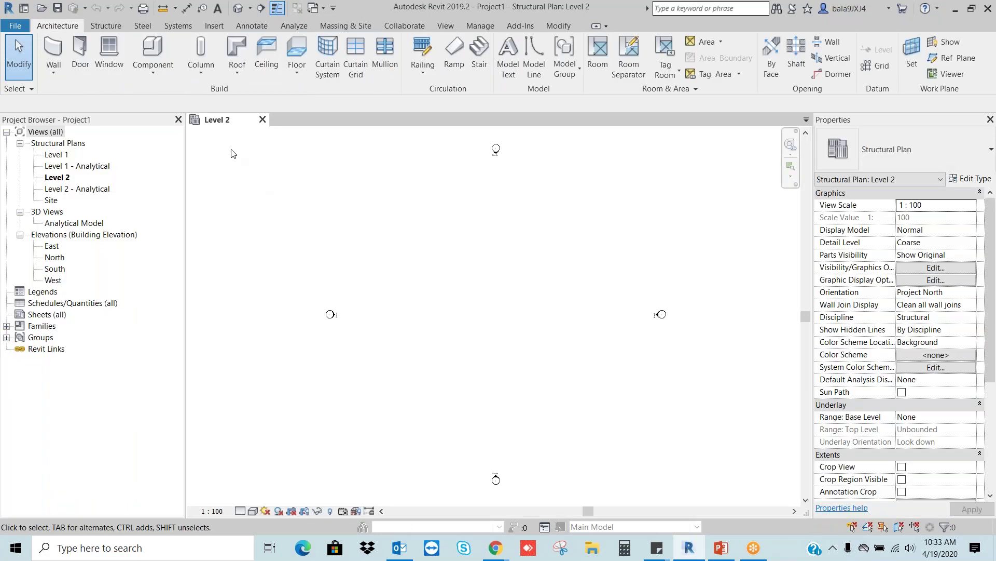
Start saving the model as a project file and browse to the NSL-Free folder inside Training on the C: drive
{"action": "left_click", "coordinate": [16, 26]}
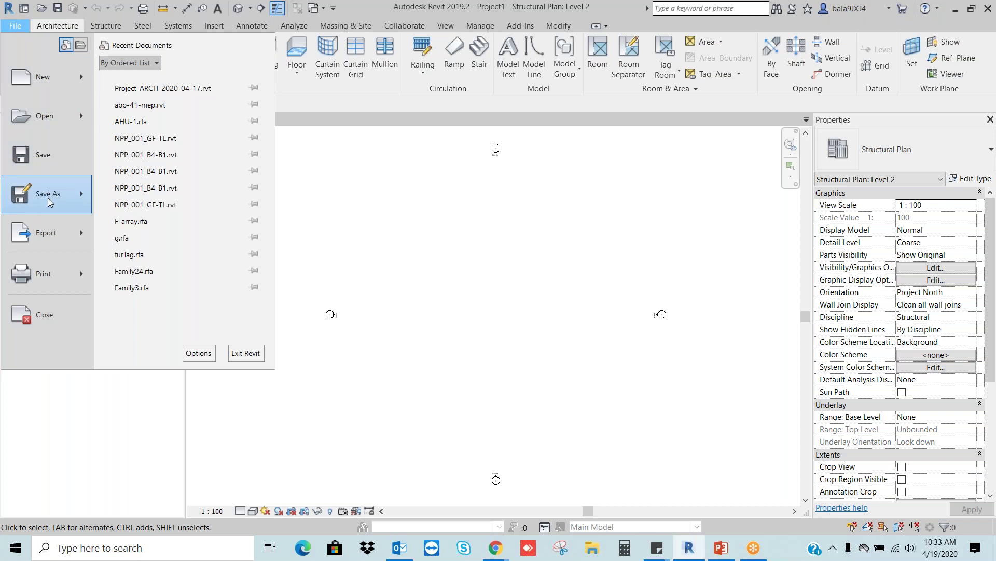
{"action": "mouse_move", "coordinate": [49, 198]}
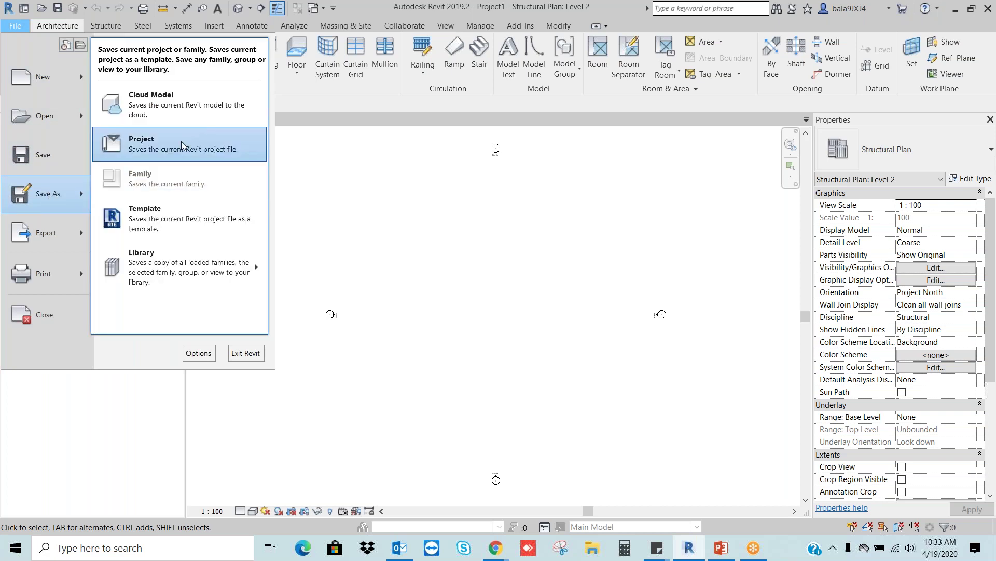
{"action": "left_click", "coordinate": [181, 145]}
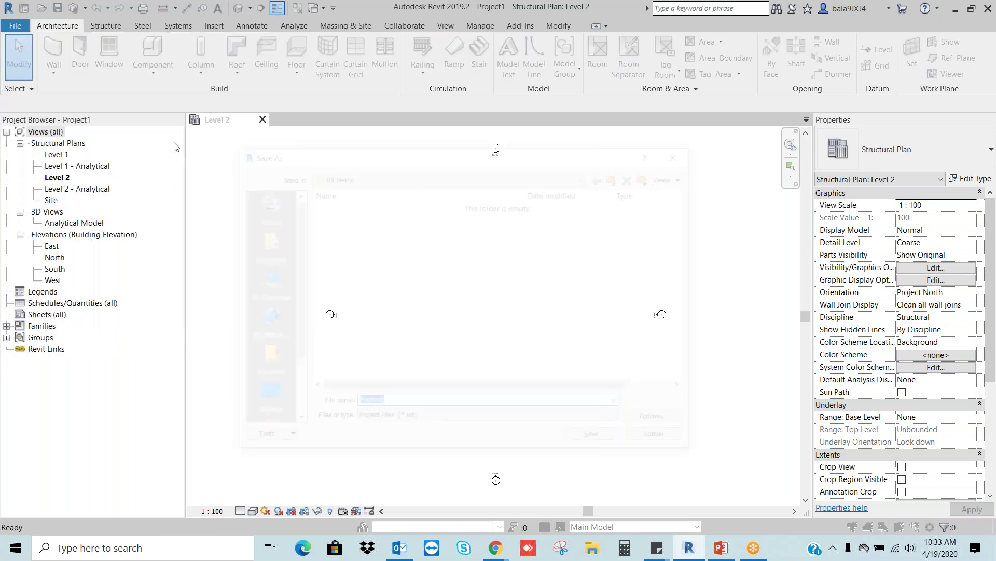
{"action": "left_click", "coordinate": [383, 176]}
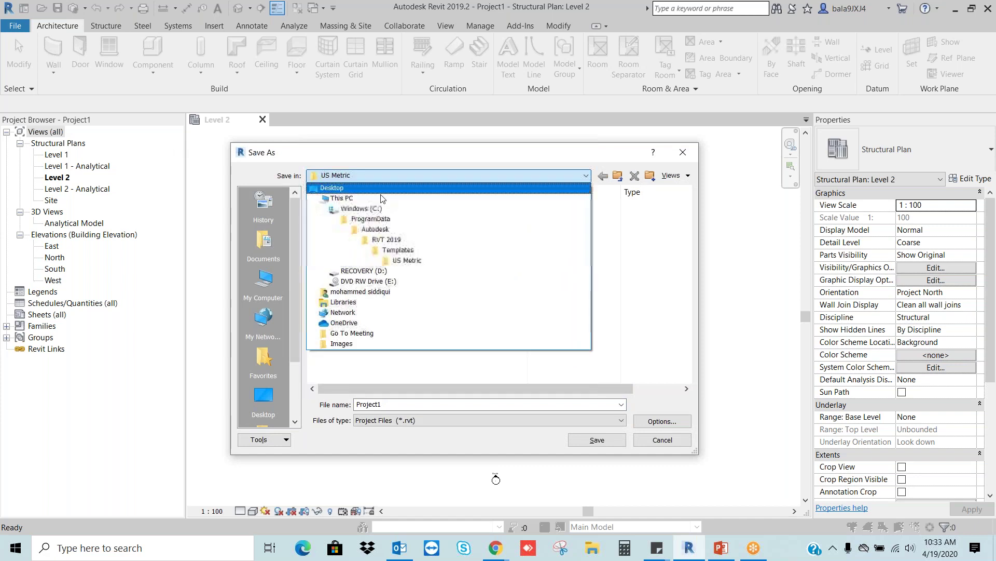
{"action": "left_click", "coordinate": [362, 208]}
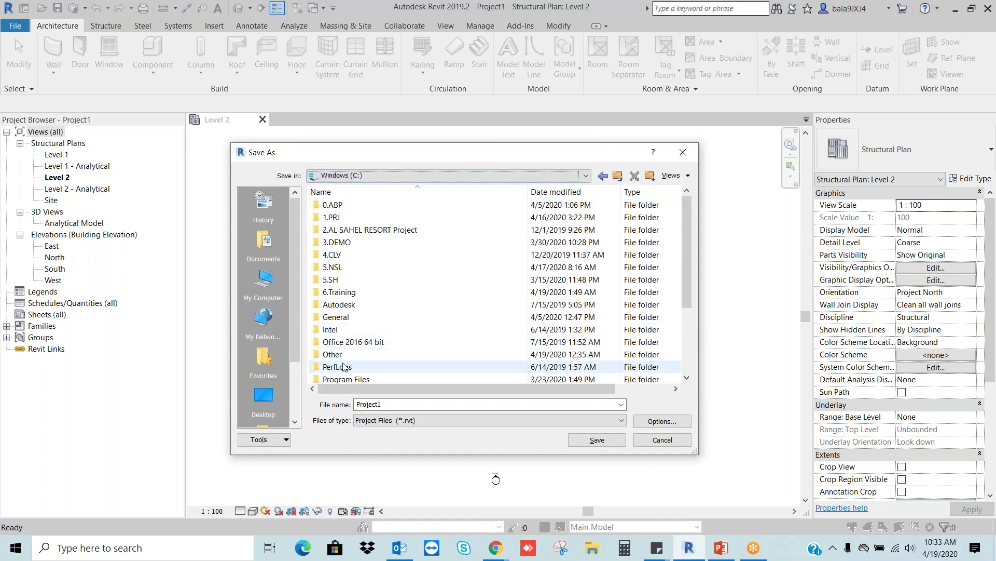
{"action": "double_click", "coordinate": [345, 292]}
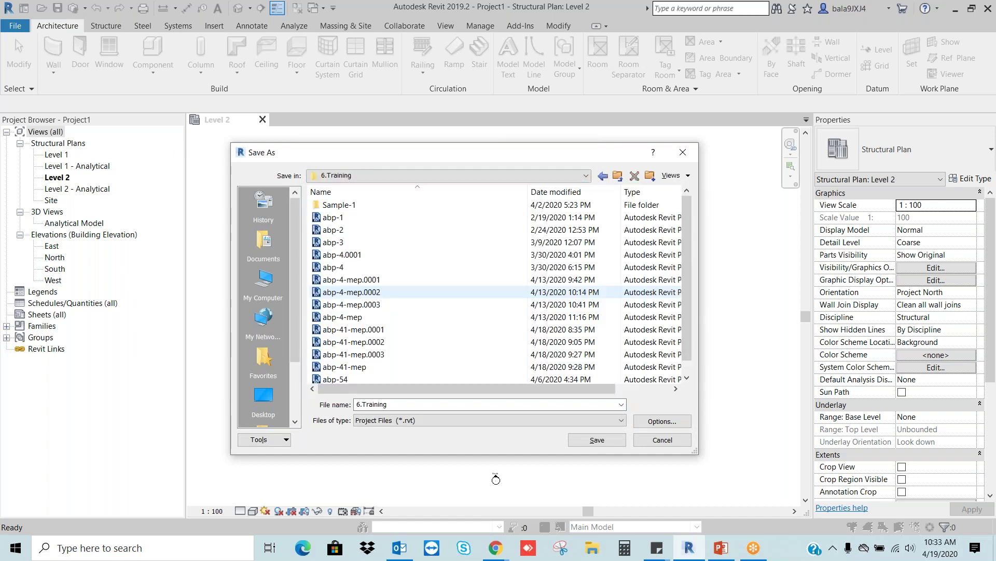
{"action": "left_click", "coordinate": [617, 175]}
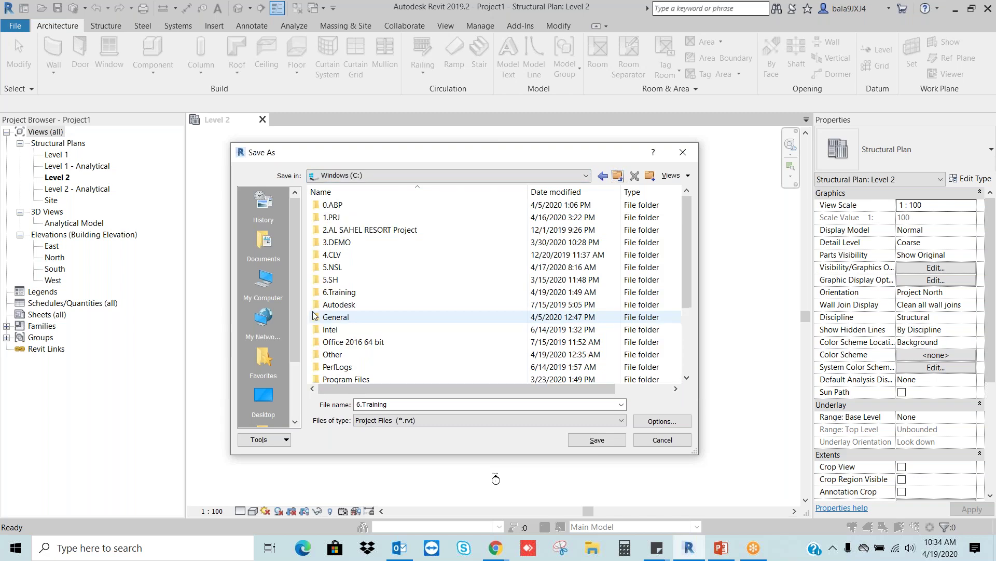
{"action": "scroll", "coordinate": [313, 315], "scroll_direction": "down", "scroll_amount": 3}
{"action": "double_click", "coordinate": [344, 342]}
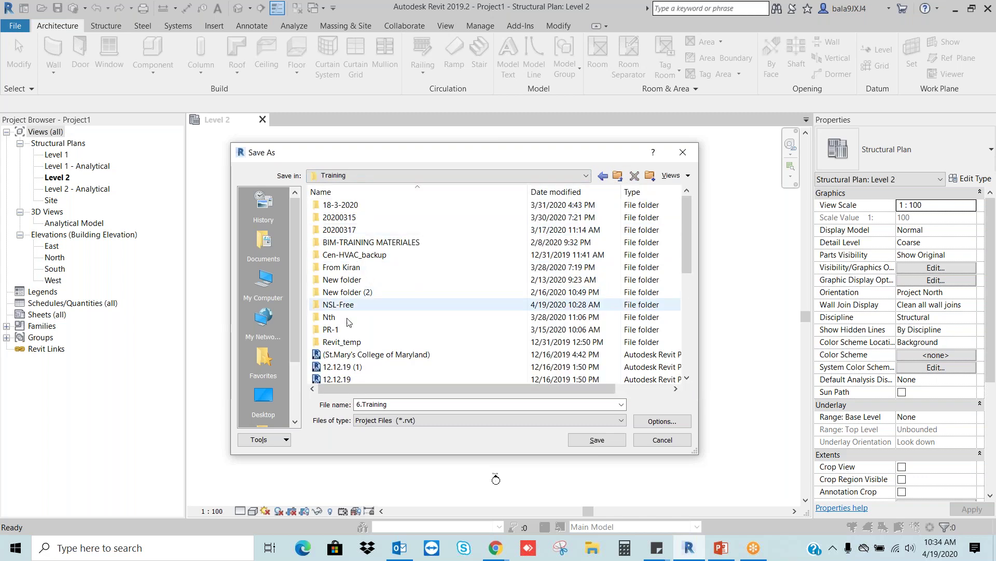
{"action": "double_click", "coordinate": [339, 305]}
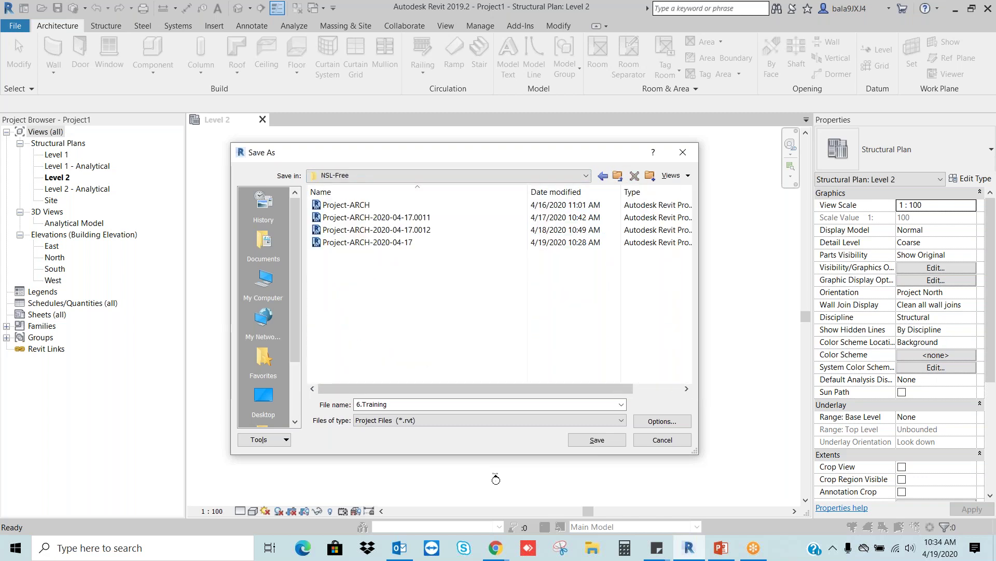
Enter STR-1 as the project's file name
{"action": "double_click", "coordinate": [400, 404]}
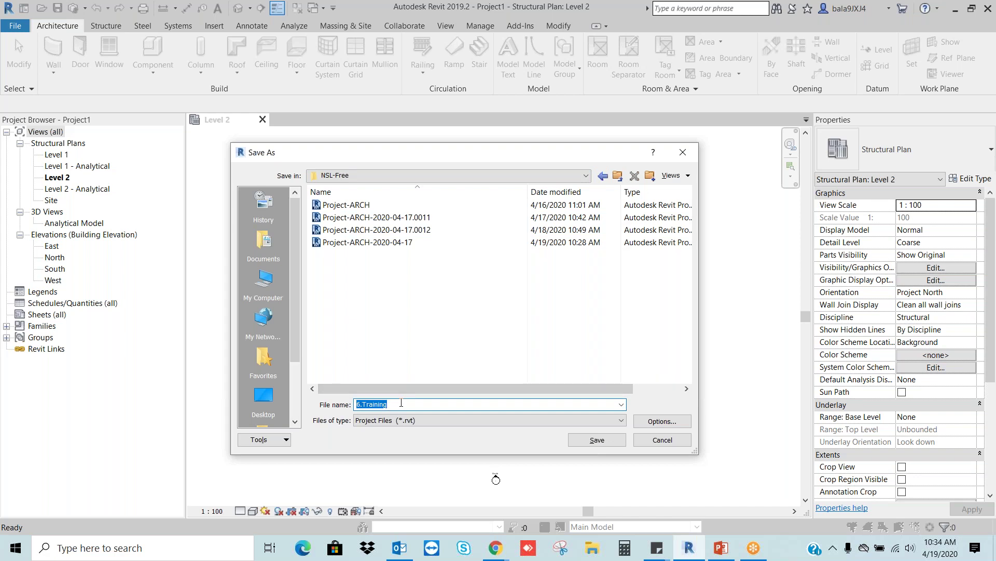
{"action": "type", "text": "S"}
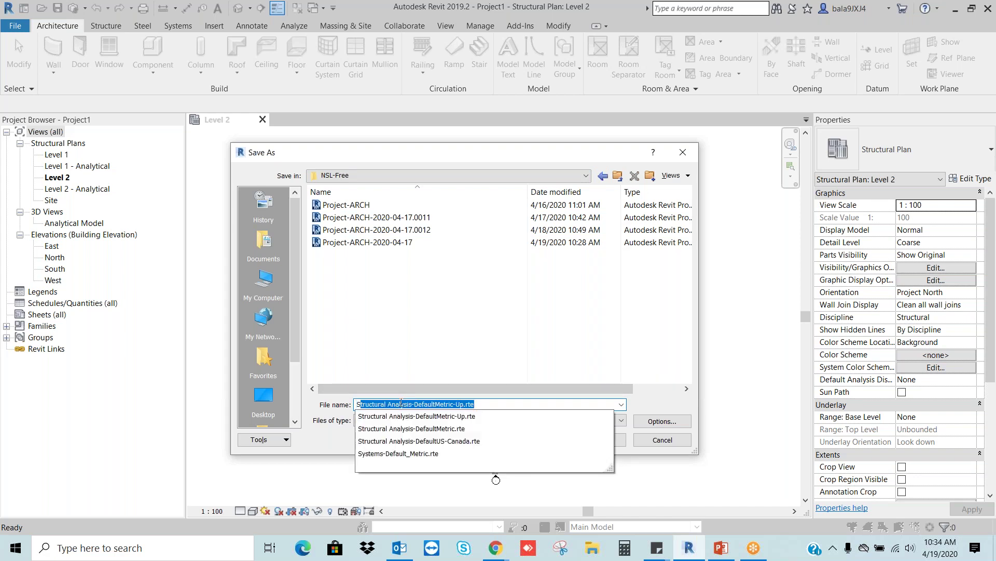
{"action": "type", "text": "T"}
{"action": "key", "text": "BackSpace"}
{"action": "key", "text": "BackSpace"}
{"action": "type", "text": "TR"}
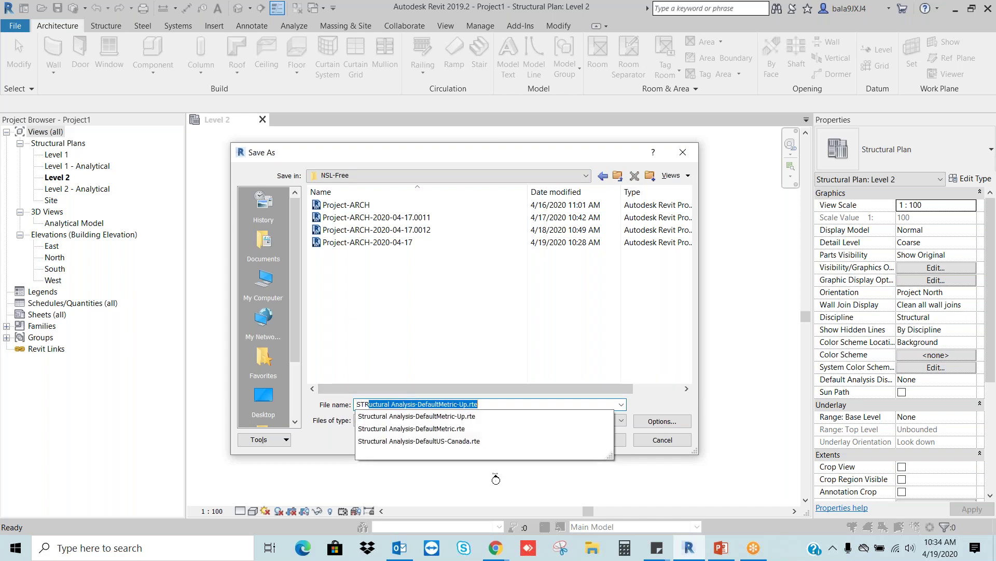
{"action": "key", "text": "BackSpace"}
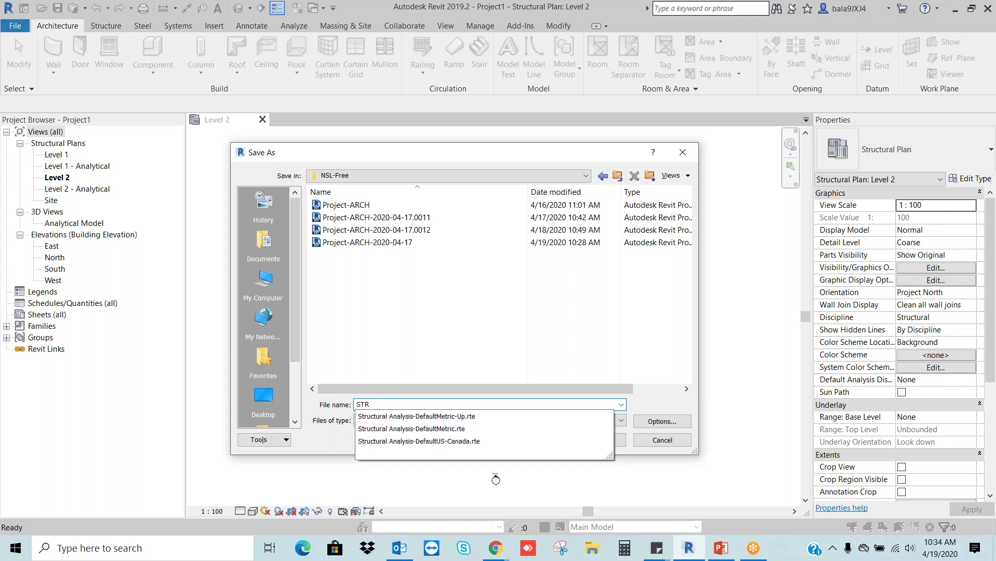
{"action": "type", "text": "-1"}
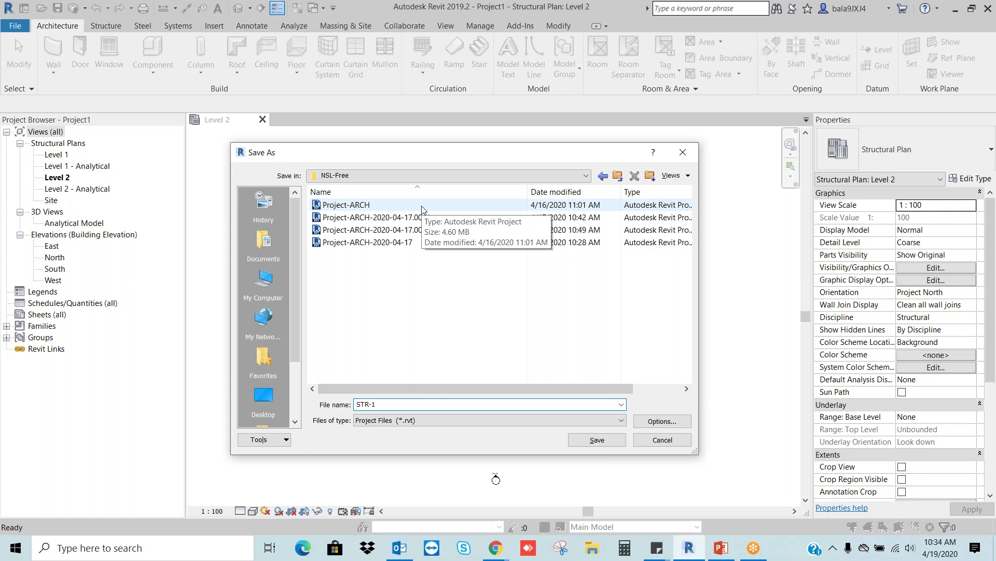
Check the maximum backups in the file save options, accept them and save the project
{"action": "left_click", "coordinate": [662, 421]}
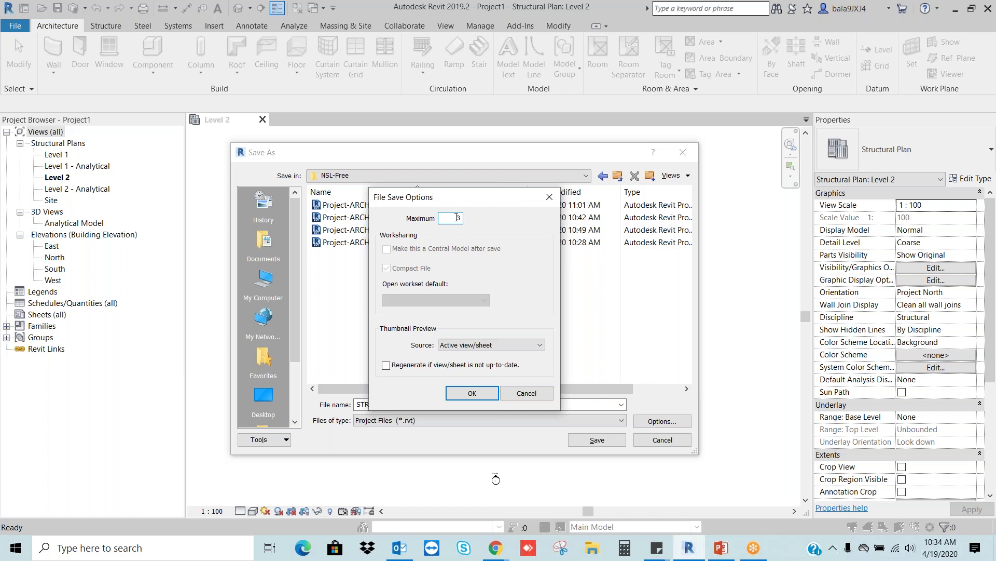
{"action": "left_click_drag", "start_coordinate": [453, 218], "coordinate": [464, 217]}
{"action": "left_click", "coordinate": [476, 394]}
{"action": "left_click", "coordinate": [597, 440]}
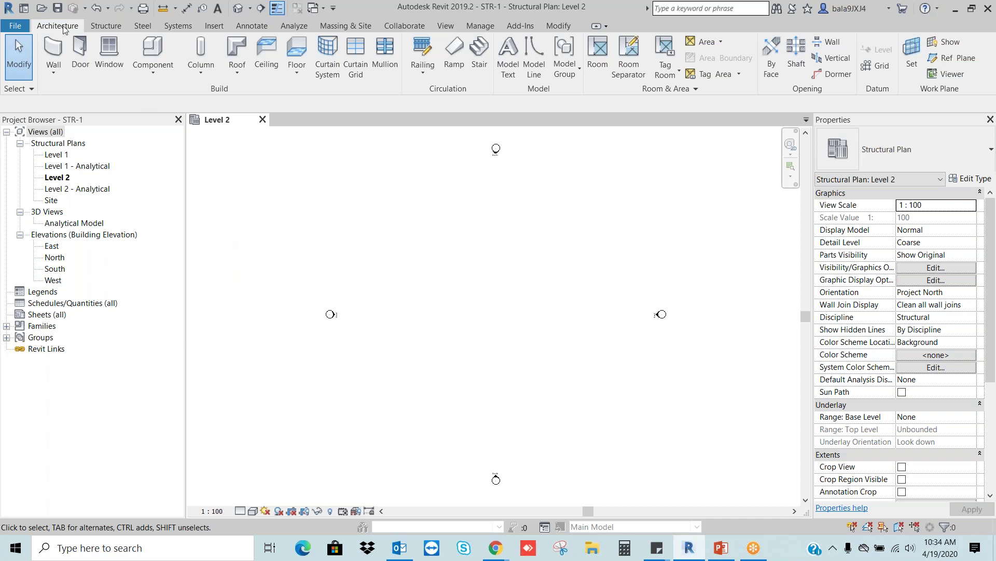
{"action": "left_click", "coordinate": [115, 27]}
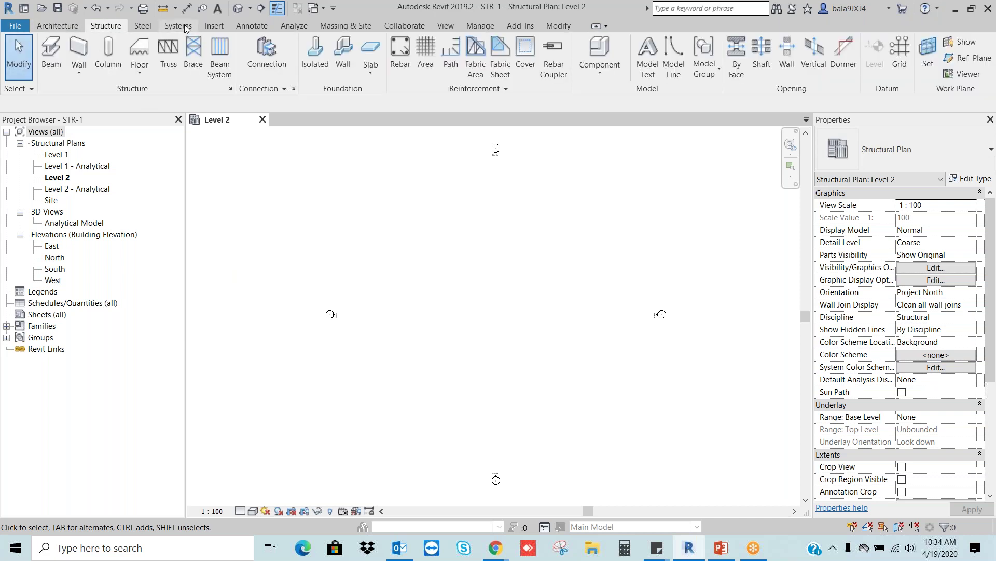
{"action": "left_click", "coordinate": [182, 26]}
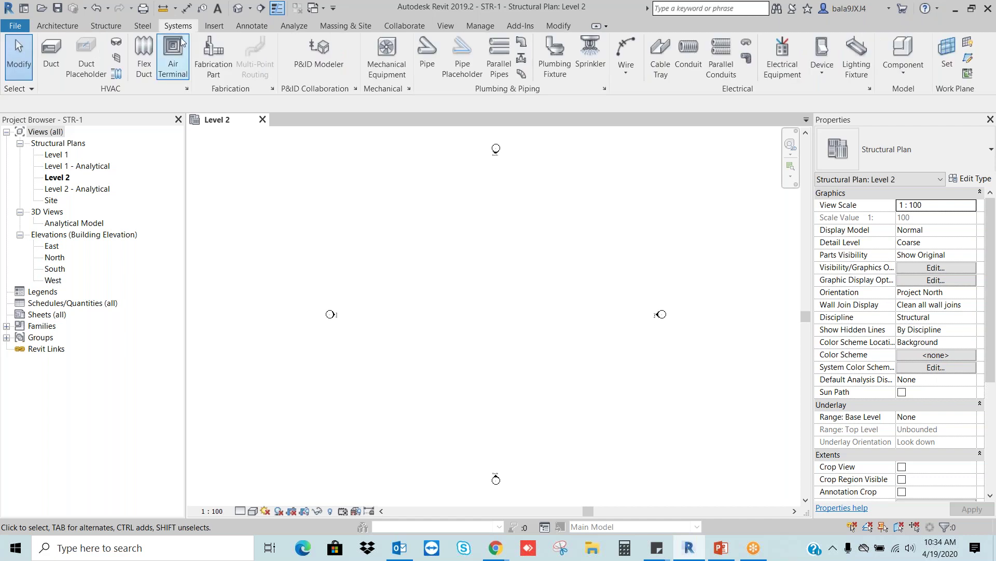
{"action": "left_click", "coordinate": [105, 27]}
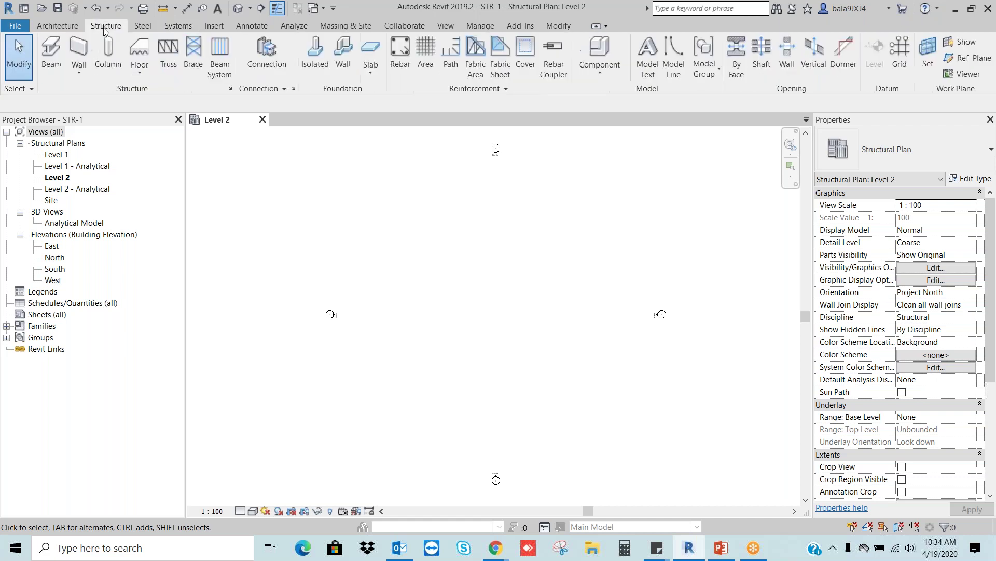
{"action": "left_click", "coordinate": [67, 27]}
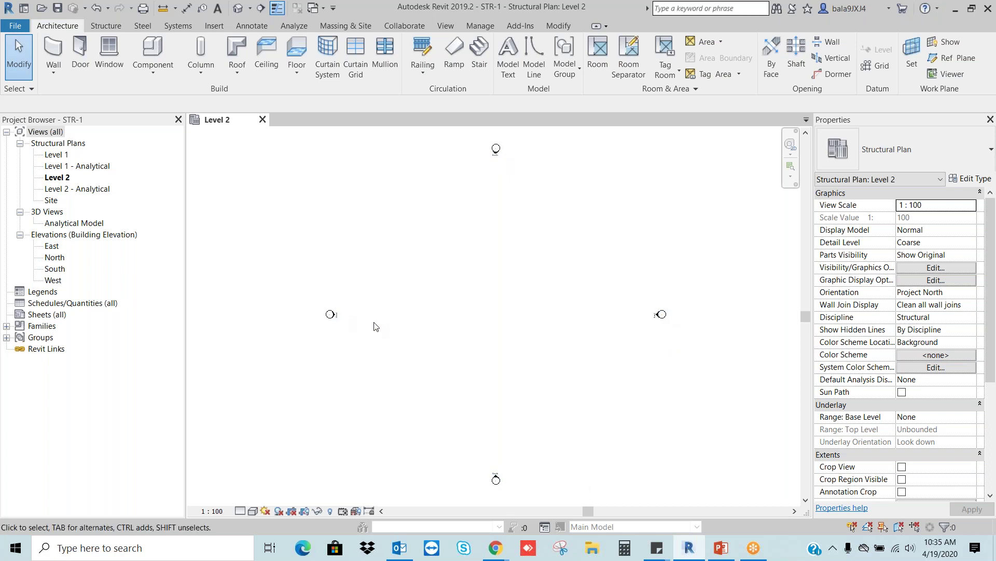
Examine the west-side elevation marker in the Level 2 plan and the building elevation views listed for the project
{"action": "left_click_drag", "start_coordinate": [300, 291], "coordinate": [364, 348]}
{"action": "left_click", "coordinate": [415, 347]}
{"action": "left_click", "coordinate": [57, 257]}
{"action": "left_click", "coordinate": [61, 272]}
{"action": "left_click", "coordinate": [56, 291]}
{"action": "left_click", "coordinate": [56, 283]}
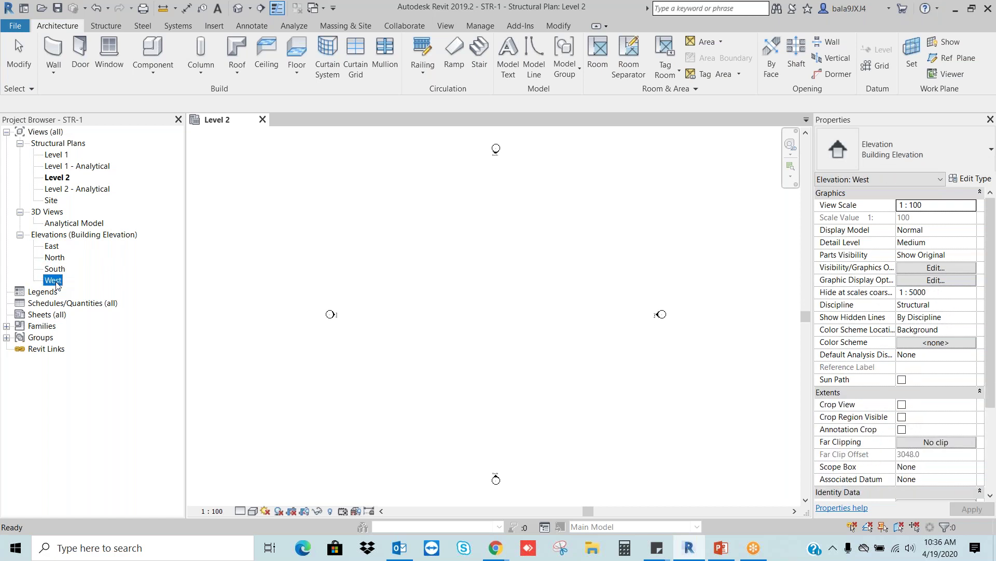
{"action": "left_click", "coordinate": [357, 258]}
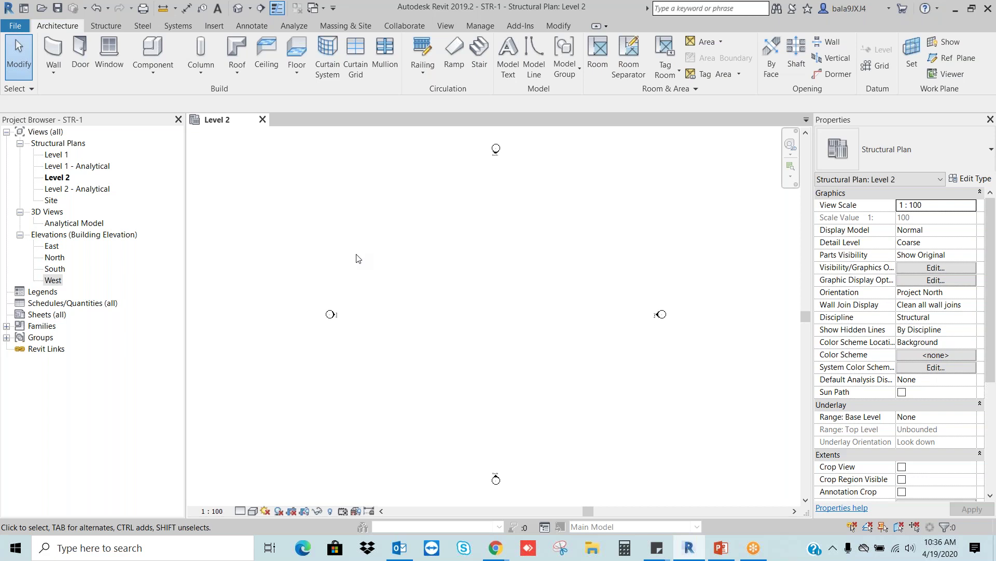
Switch to PowerPoint and review slide 4, focusing on the line about creating levels in elevation
{"action": "left_click", "coordinate": [720, 549]}
{"action": "left_click", "coordinate": [26, 149]}
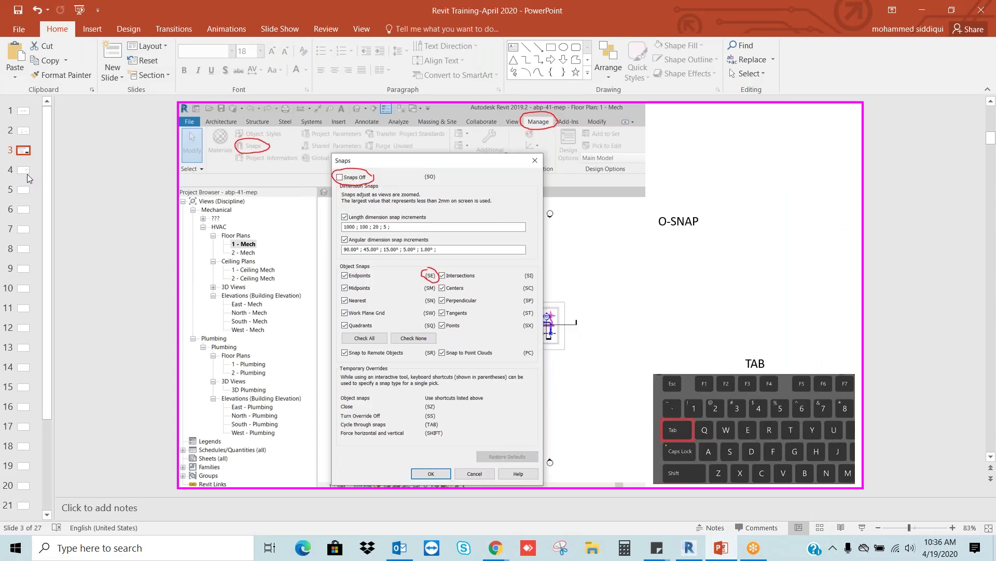
{"action": "left_click", "coordinate": [24, 170]}
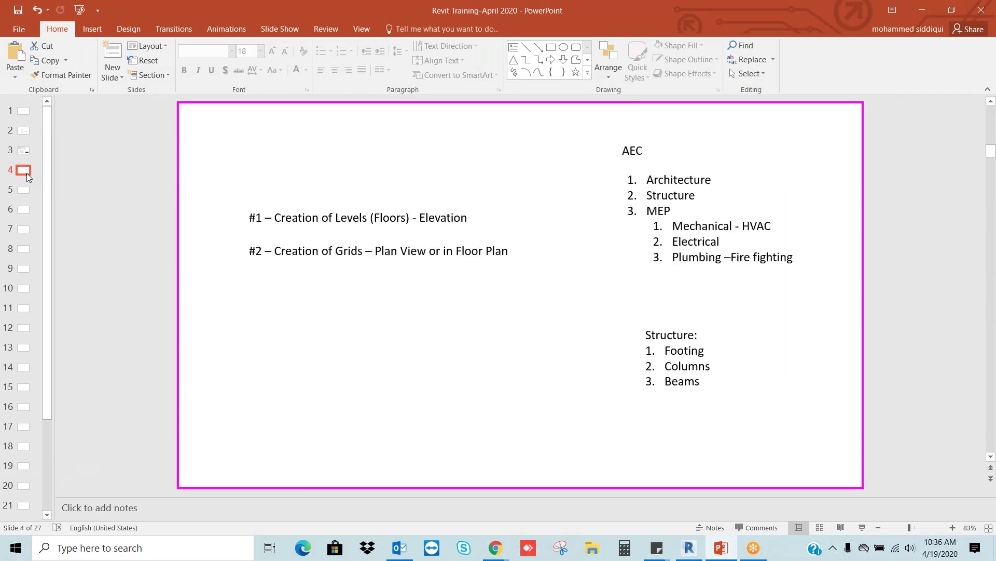
{"action": "left_click", "coordinate": [466, 218]}
{"action": "left_click_drag", "start_coordinate": [466, 218], "coordinate": [248, 218]}
{"action": "left_click", "coordinate": [361, 282]}
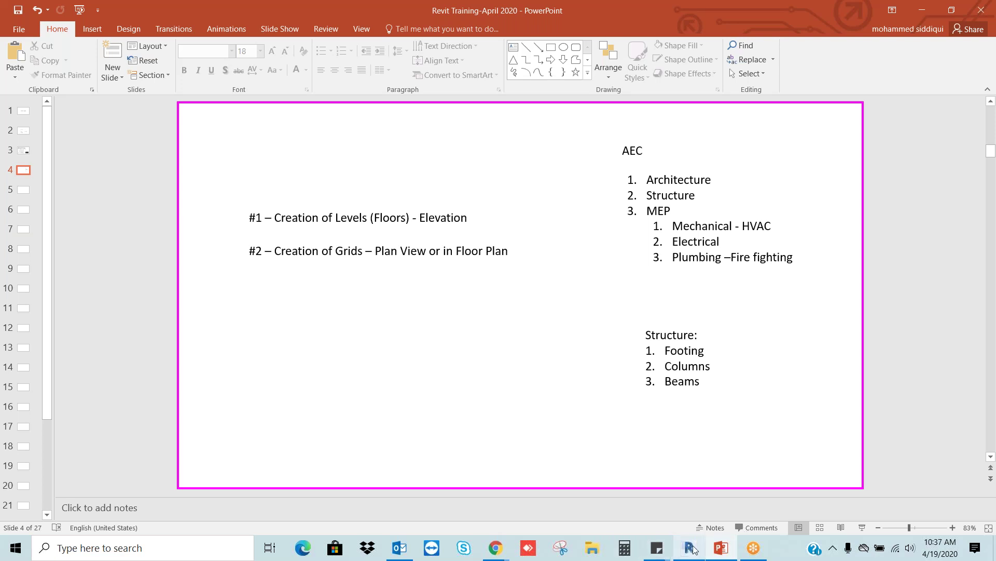
Switch back to Revit and open the South building elevation view of STR-1
{"action": "mouse_move", "coordinate": [693, 549]}
{"action": "left_click", "coordinate": [692, 480]}
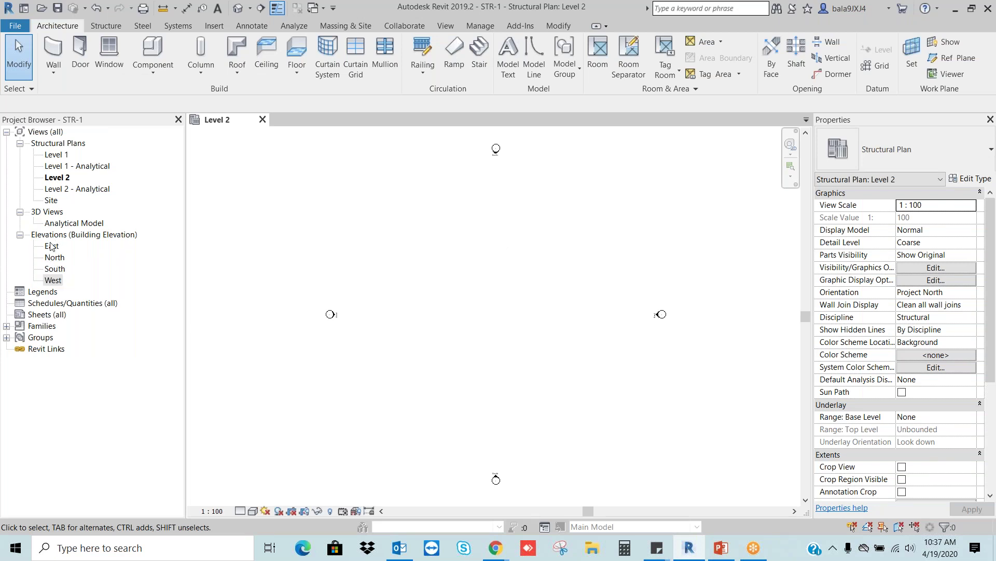
{"action": "left_click", "coordinate": [55, 269]}
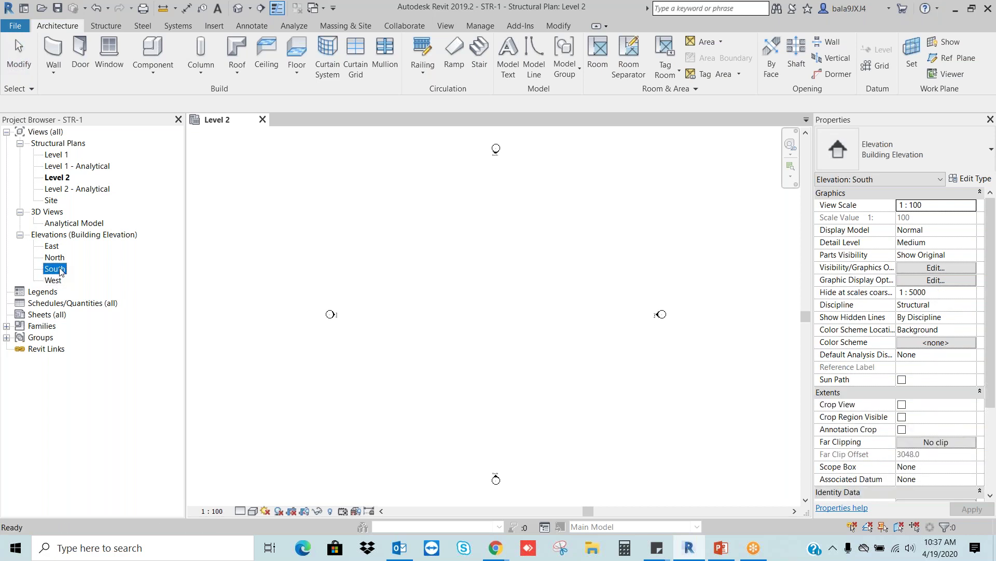
{"action": "right_click", "coordinate": [61, 272]}
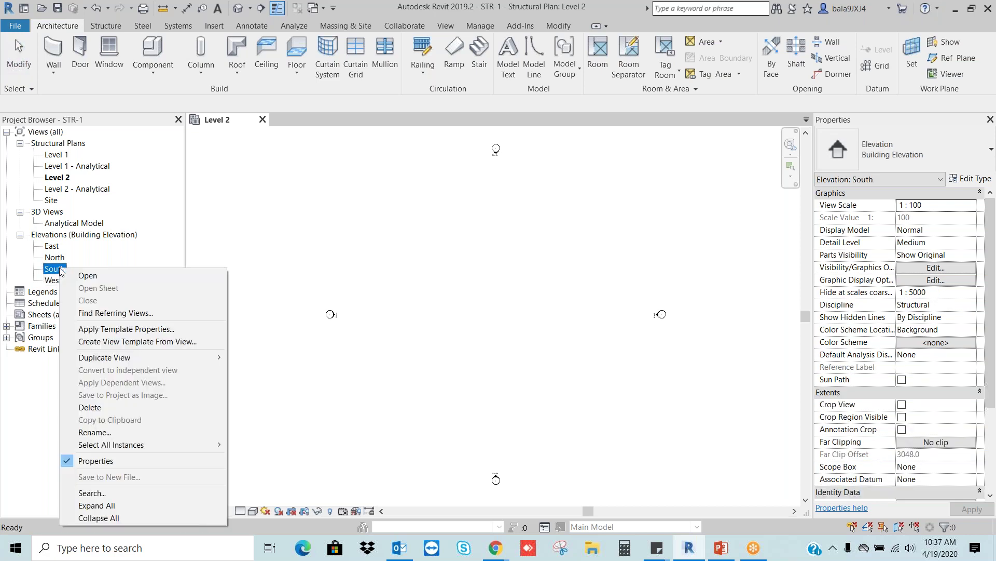
{"action": "left_click", "coordinate": [95, 279]}
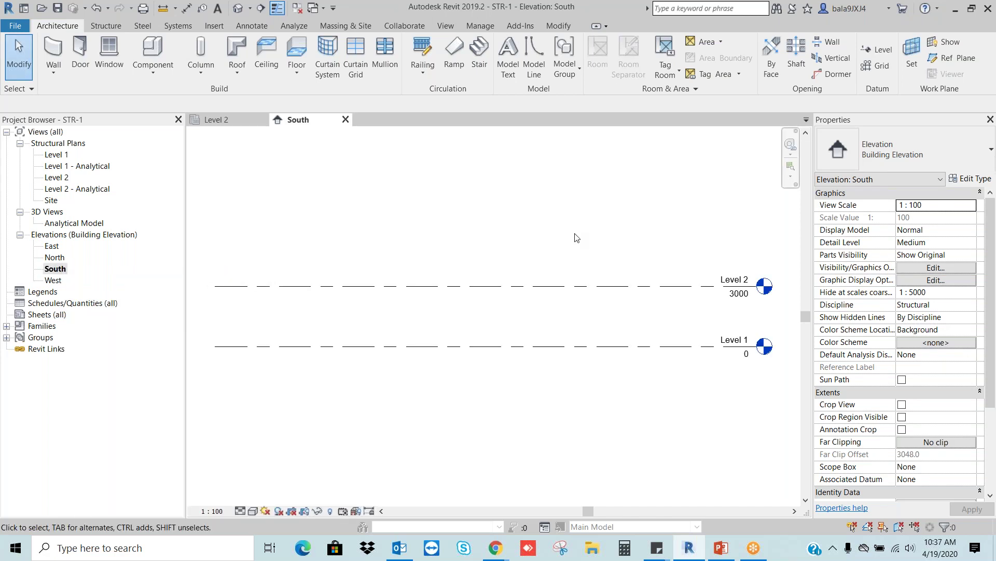
Draw a level line about 3100 mm above Level 2 in the South elevation, aligning its ends with the existing levels
{"action": "scroll", "coordinate": [575, 238], "scroll_direction": "down", "scroll_amount": 1}
{"action": "middle_click_drag", "start_coordinate": [561, 236], "coordinate": [566, 263]}
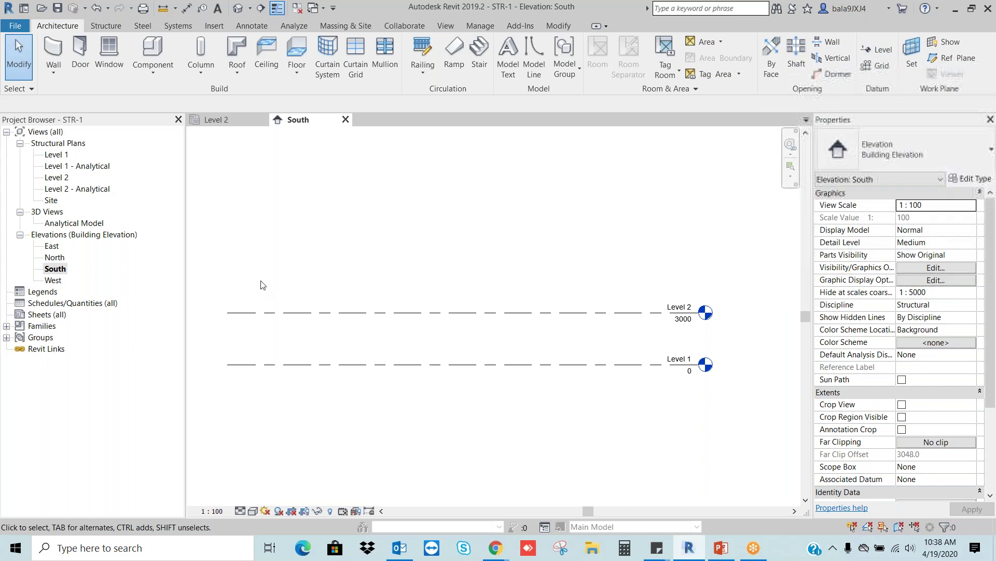
{"action": "left_click", "coordinate": [55, 269]}
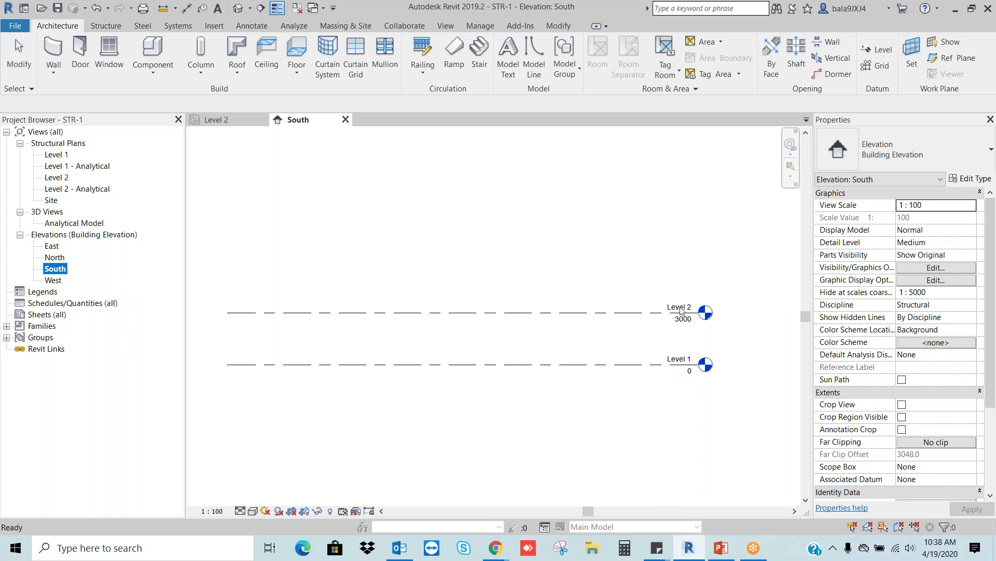
{"action": "scroll", "coordinate": [651, 278], "scroll_direction": "down", "scroll_amount": 1}
{"action": "left_click", "coordinate": [649, 283]}
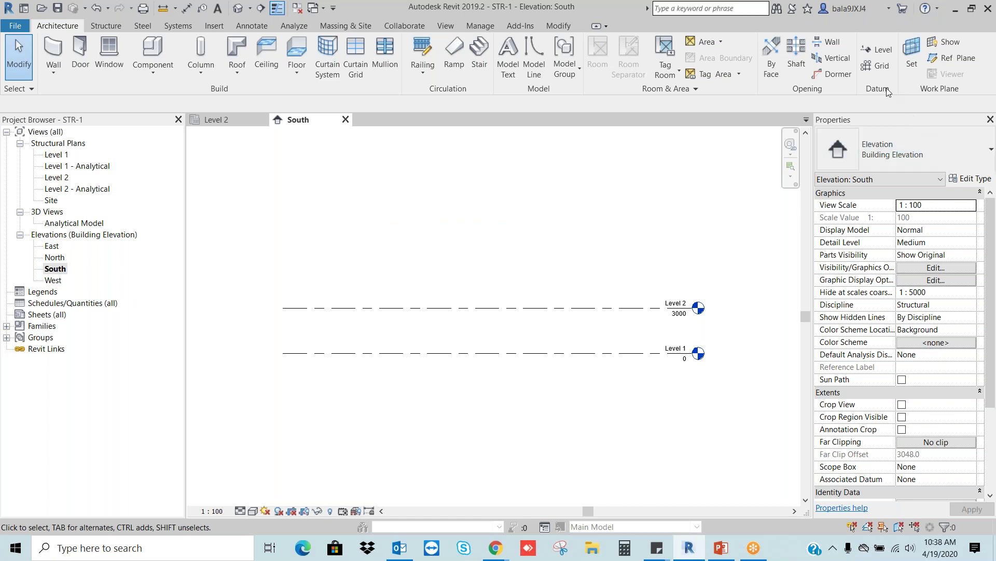
{"action": "left_click", "coordinate": [881, 52]}
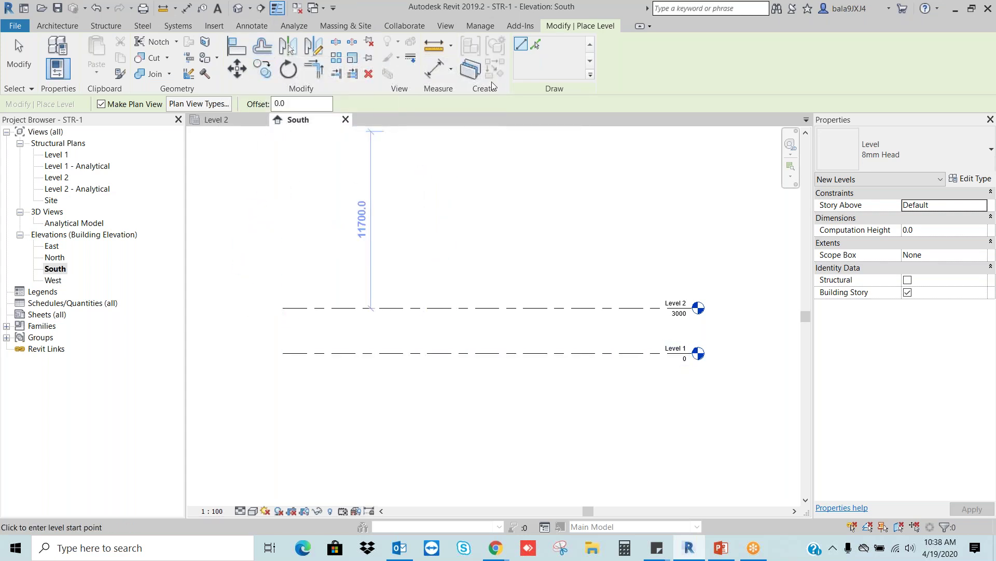
{"action": "left_click", "coordinate": [283, 260]}
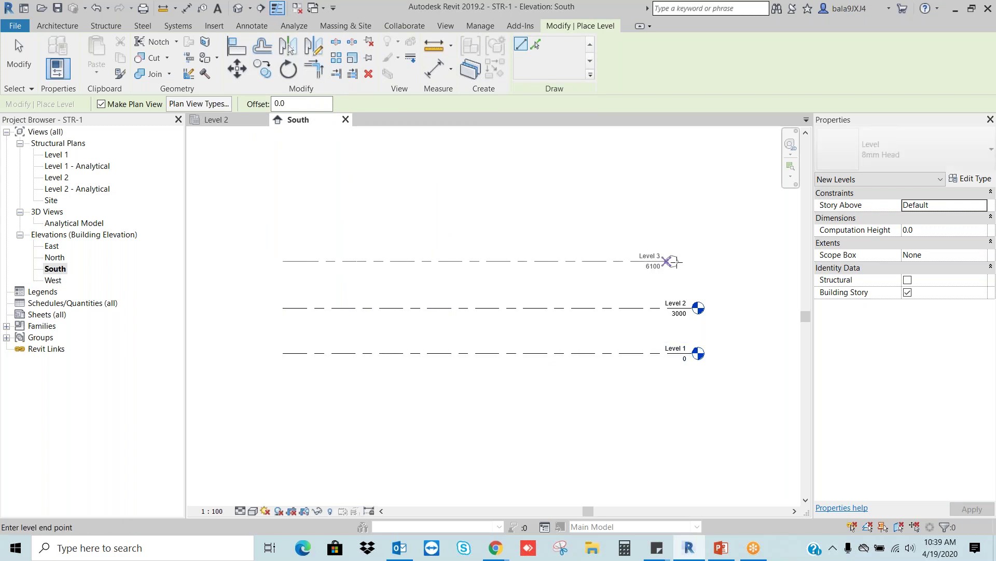
{"action": "left_click", "coordinate": [691, 261]}
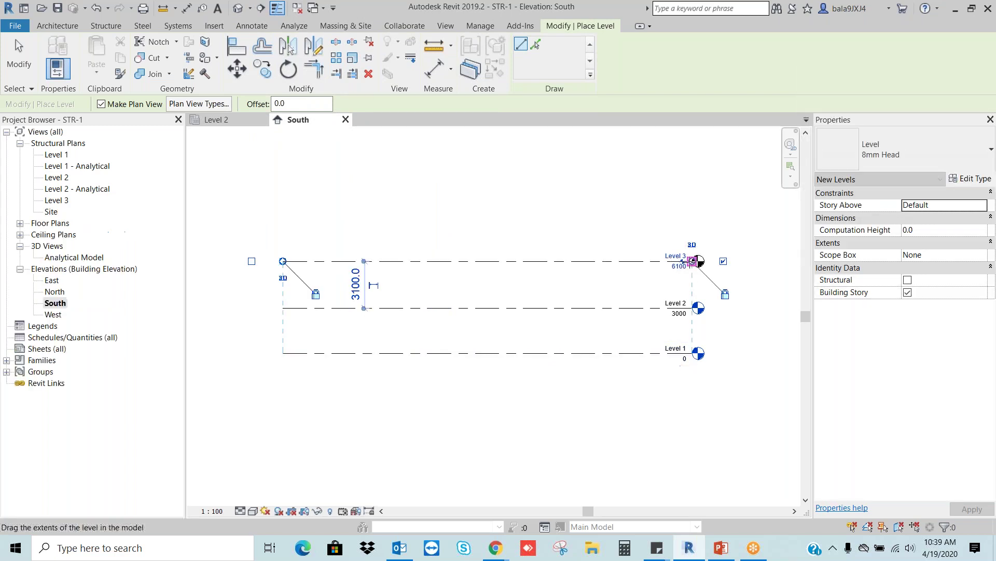
{"action": "key", "text": "Escape"}
{"action": "key", "text": "Escape"}
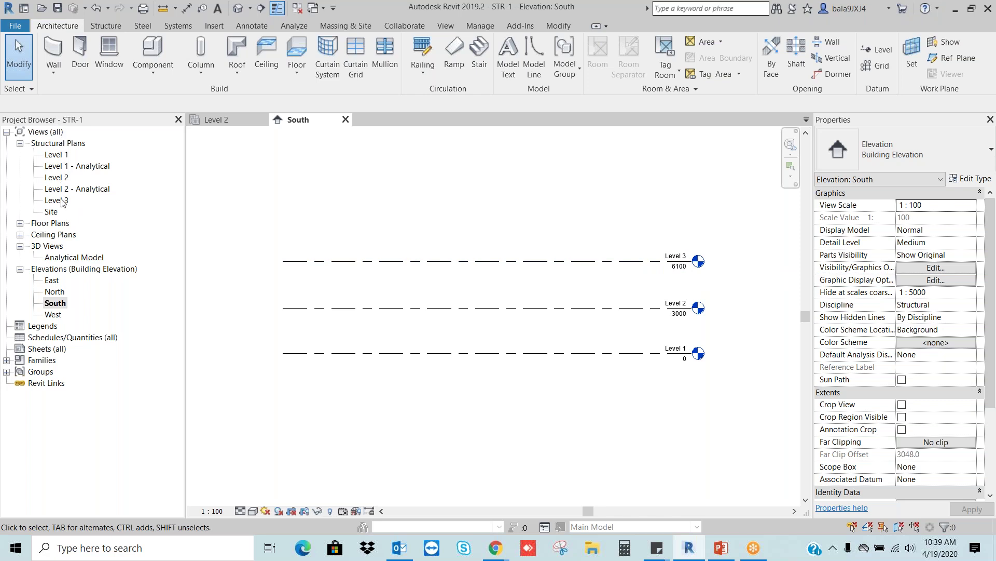
Snip the project browser and elevation with Snipping Tool, circle the Level 3 structural plan in red, and discard the snip
{"action": "left_click", "coordinate": [562, 546]}
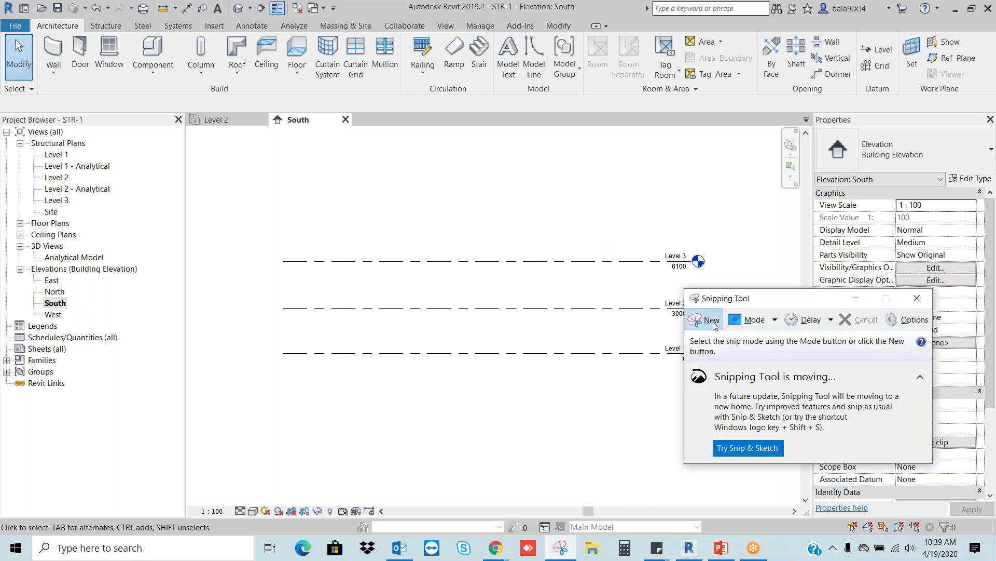
{"action": "left_click_drag", "start_coordinate": [3, 114], "coordinate": [717, 418]}
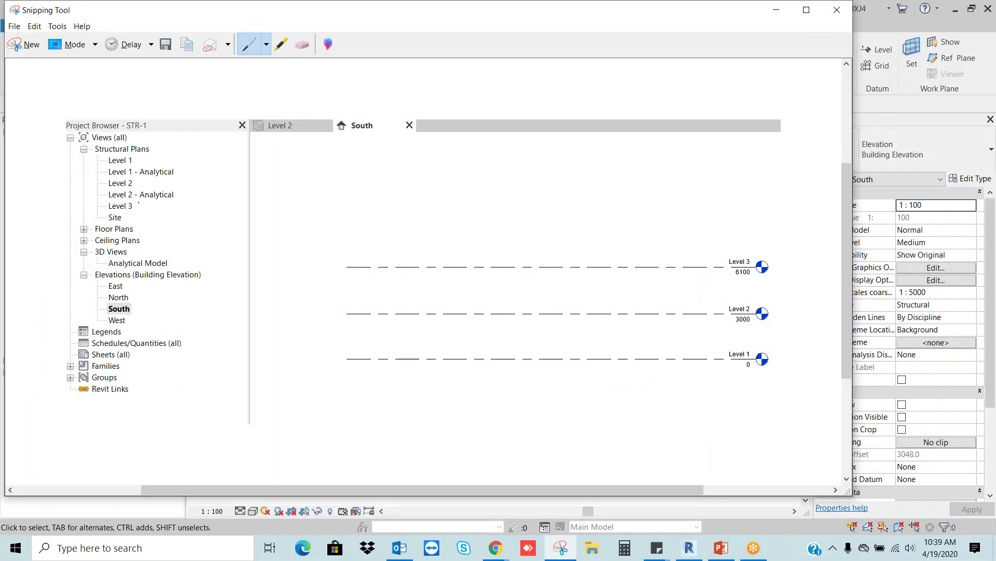
{"action": "left_click_drag", "start_coordinate": [139, 206], "coordinate": [101, 200]}
{"action": "left_click", "coordinate": [831, 76]}
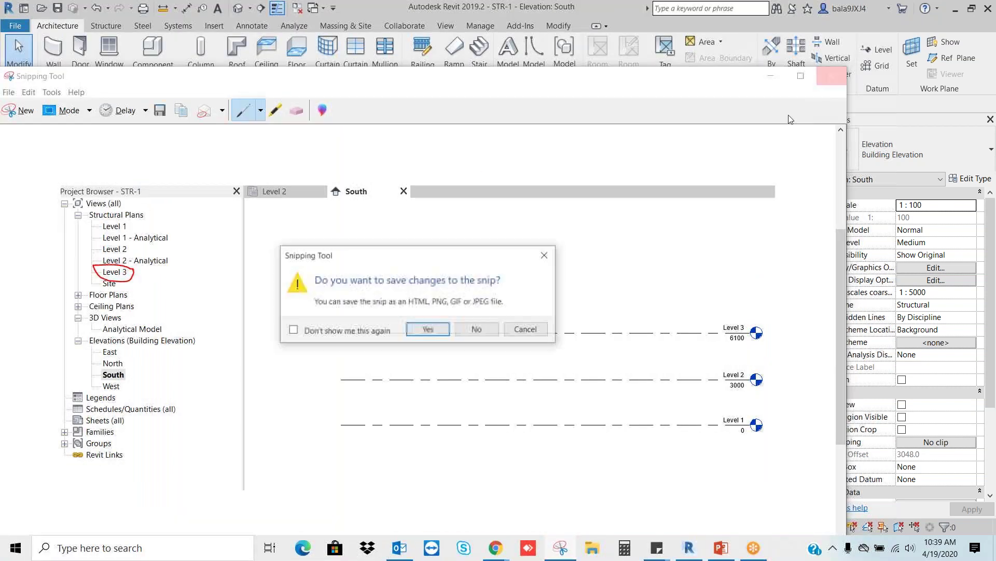
{"action": "left_click", "coordinate": [477, 330]}
Draw two more aligned levels above Level 3, at elevations of about 9300 mm and 12300 mm
{"action": "left_click", "coordinate": [877, 50]}
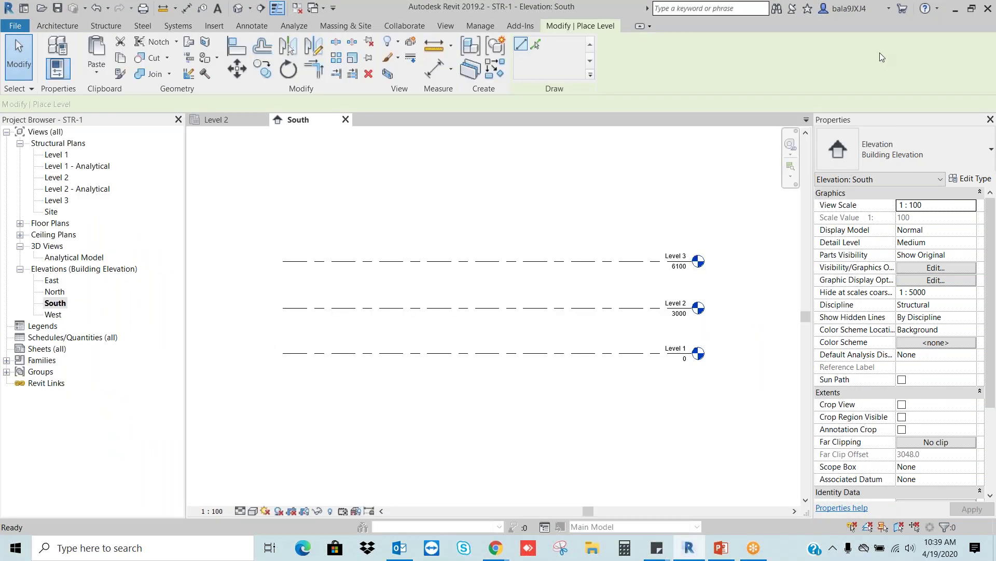
{"action": "left_click", "coordinate": [284, 213]}
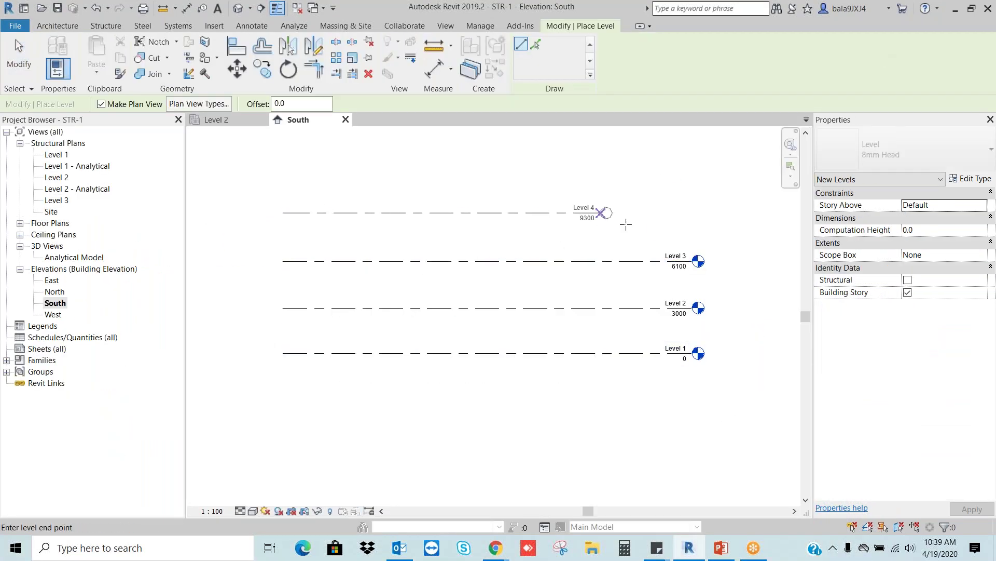
{"action": "left_click", "coordinate": [689, 235]}
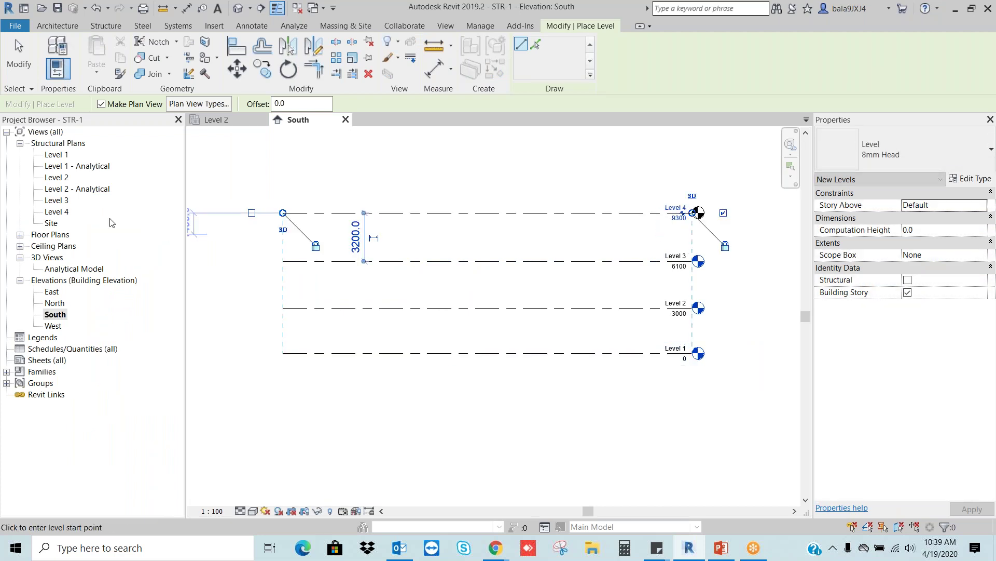
{"action": "left_click", "coordinate": [283, 167]}
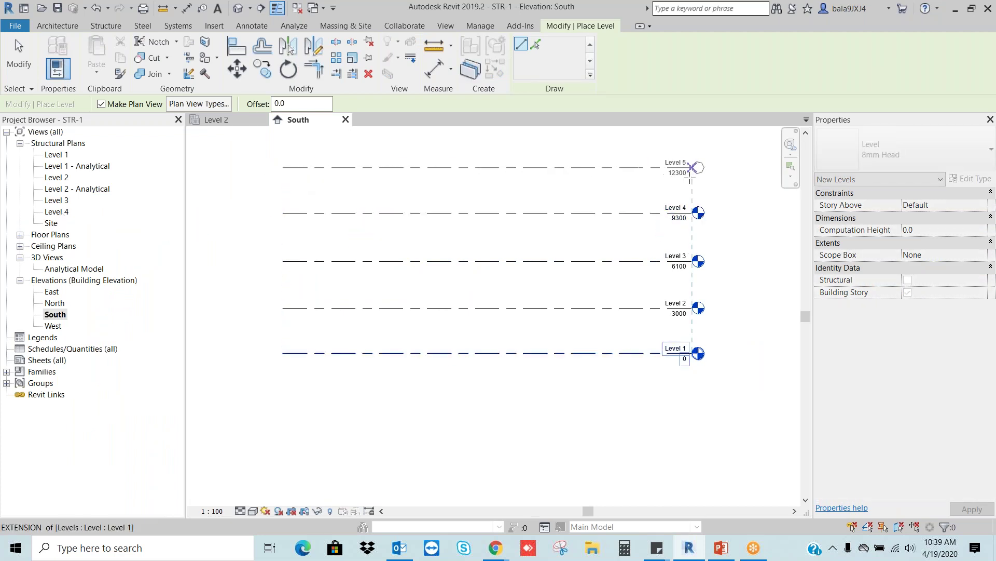
{"action": "left_click", "coordinate": [692, 169]}
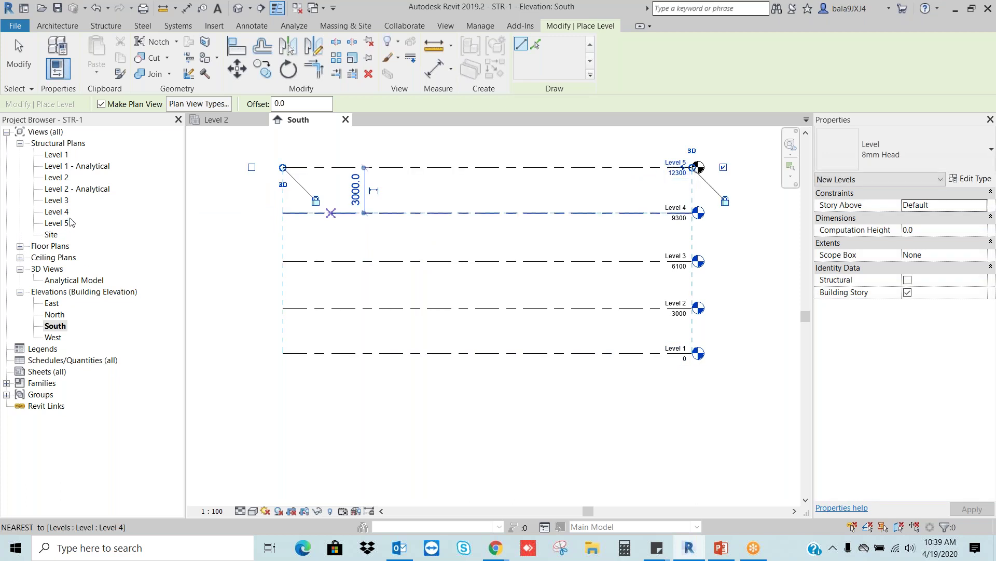
{"action": "key", "text": "Escape"}
{"action": "key", "text": "Escape"}
{"action": "key", "text": "z"}
{"action": "key", "text": "f"}
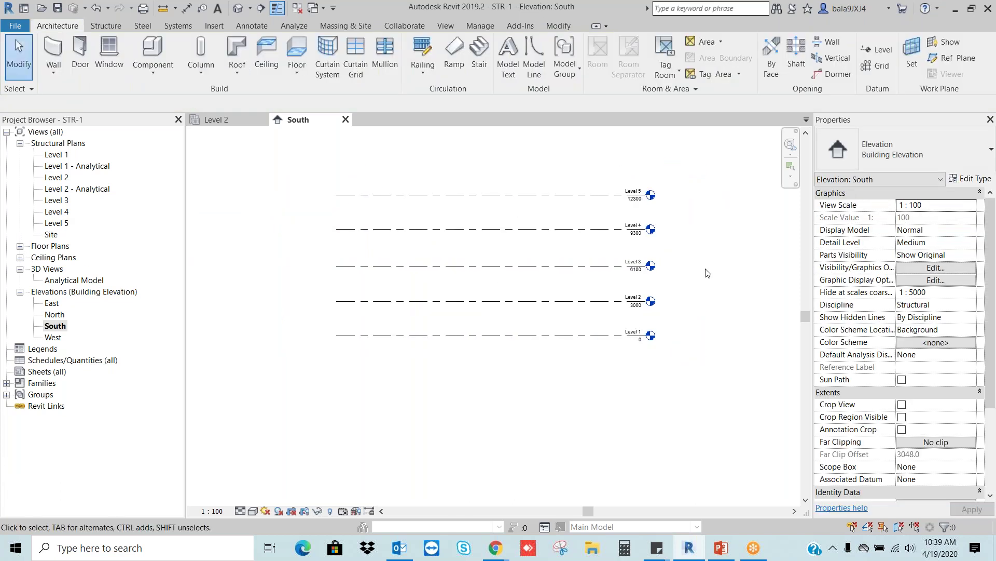
{"action": "scroll", "coordinate": [661, 345], "scroll_direction": "up", "scroll_amount": 1}
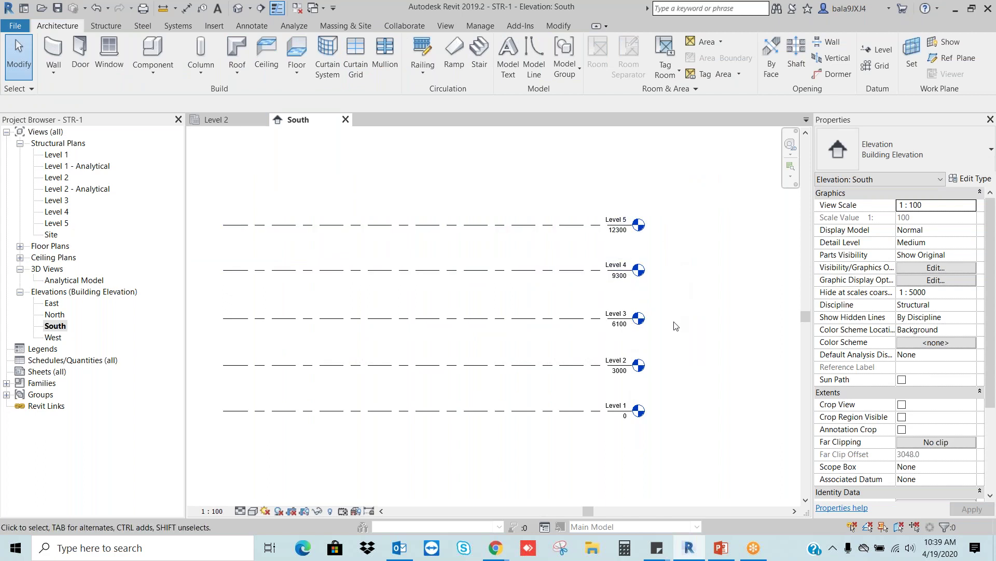
{"action": "middle_click_drag", "start_coordinate": [675, 325], "coordinate": [683, 316]}
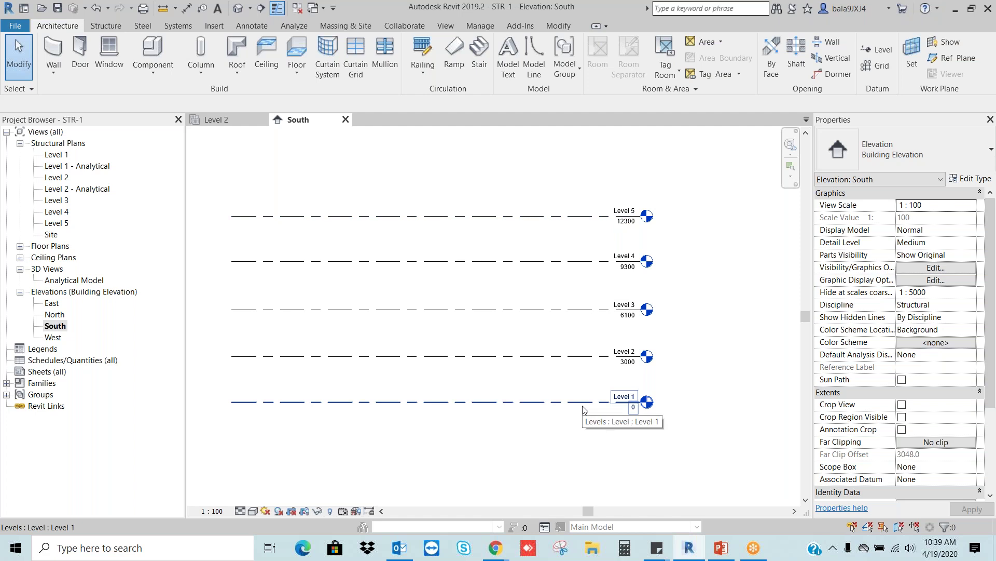
Rename Level 1 to Ground Floor and rename its corresponding views as well
{"action": "left_click", "coordinate": [628, 402]}
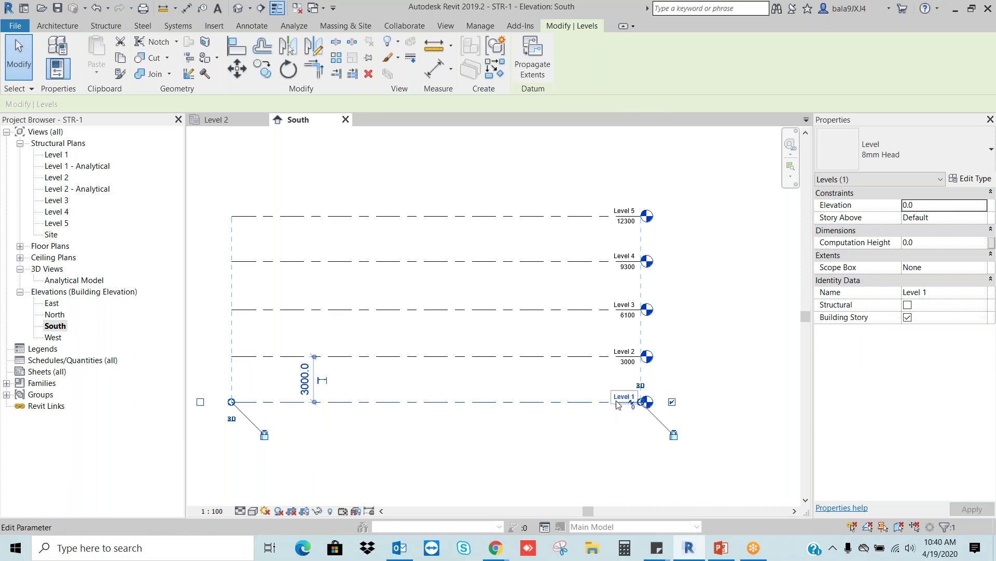
{"action": "left_click", "coordinate": [590, 421]}
{"action": "left_click", "coordinate": [588, 402]}
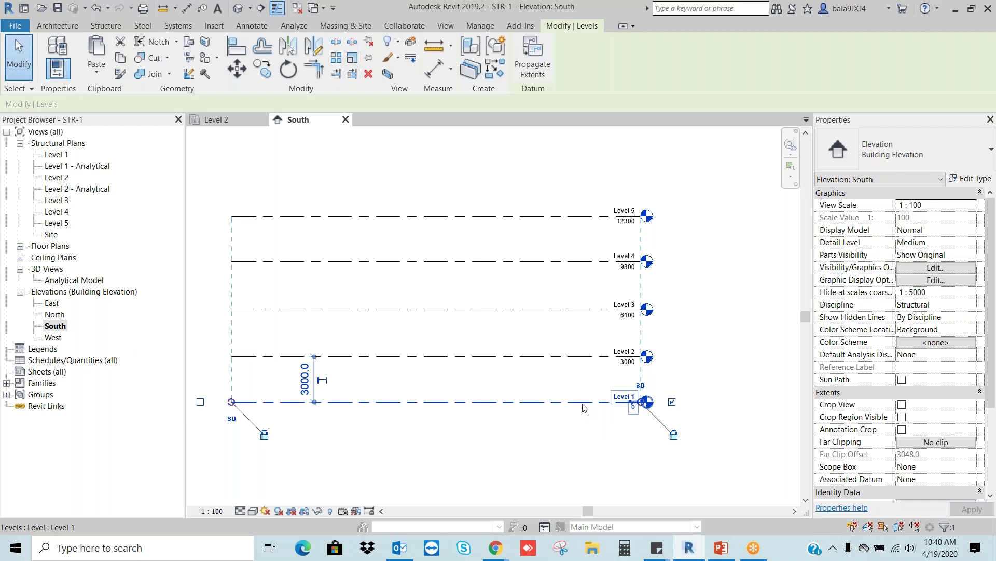
{"action": "left_click", "coordinate": [940, 292]}
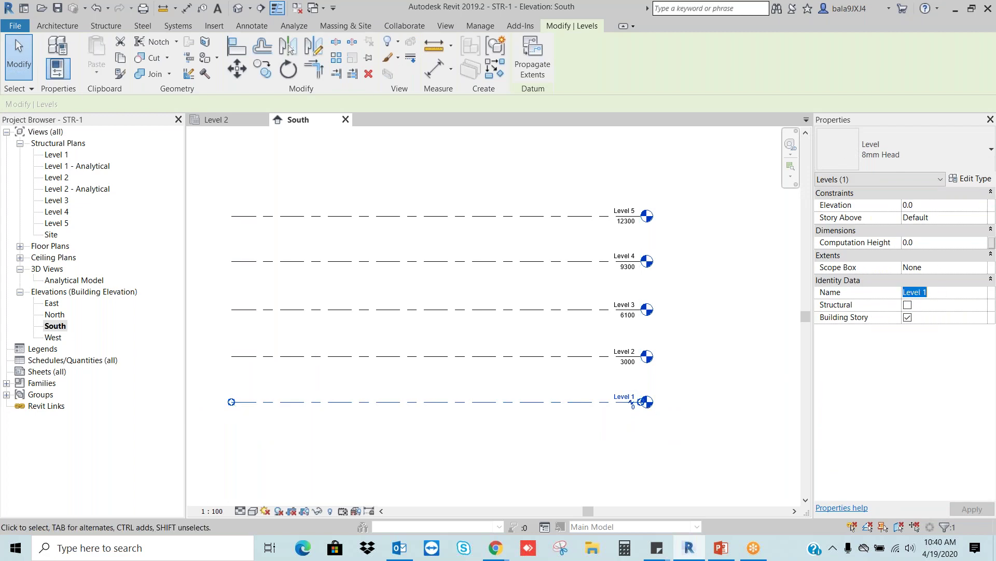
{"action": "key", "text": "BackSpace"}
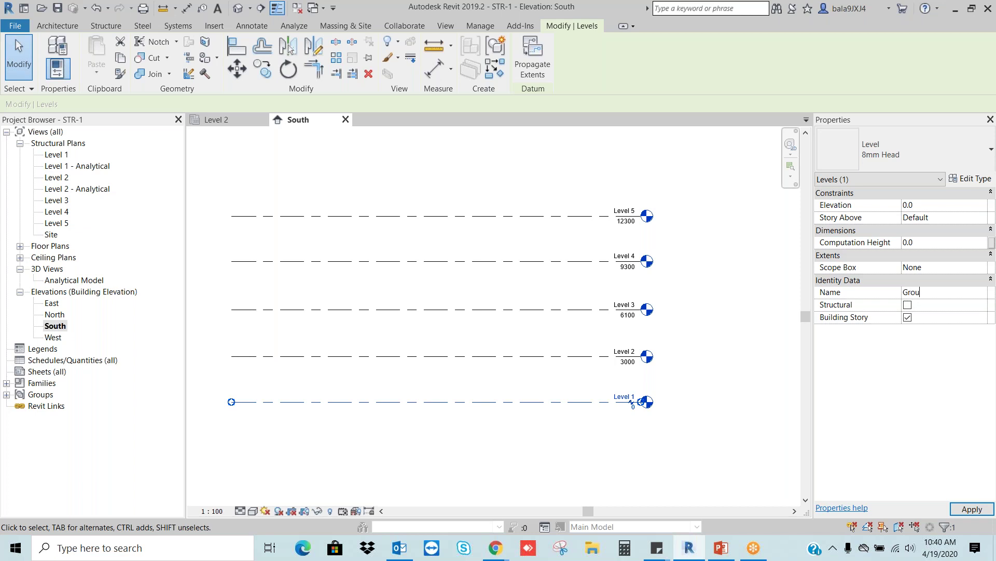
{"action": "mouse_move", "coordinate": [759, 304]}
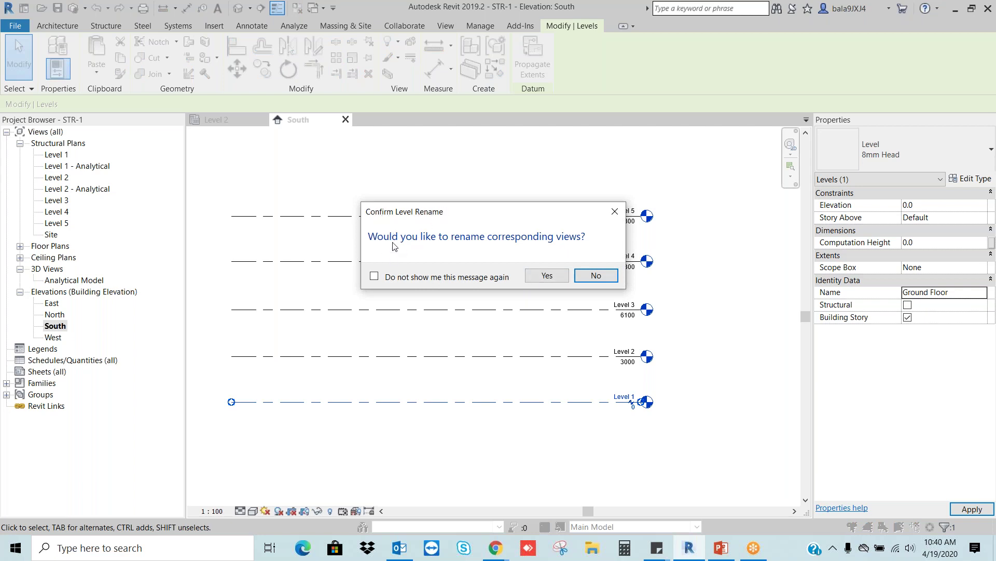
{"action": "left_click", "coordinate": [547, 275]}
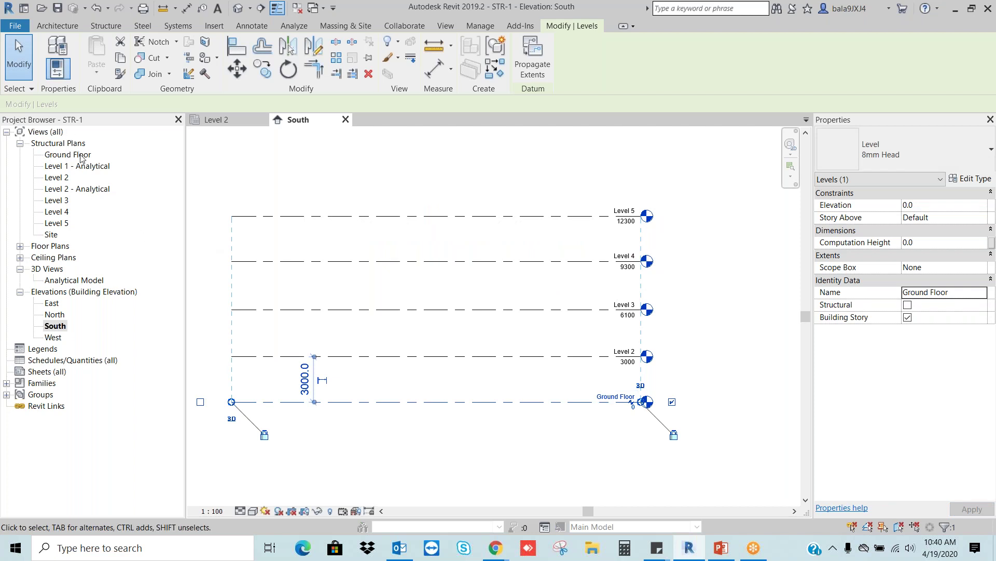
{"action": "left_click", "coordinate": [413, 161]}
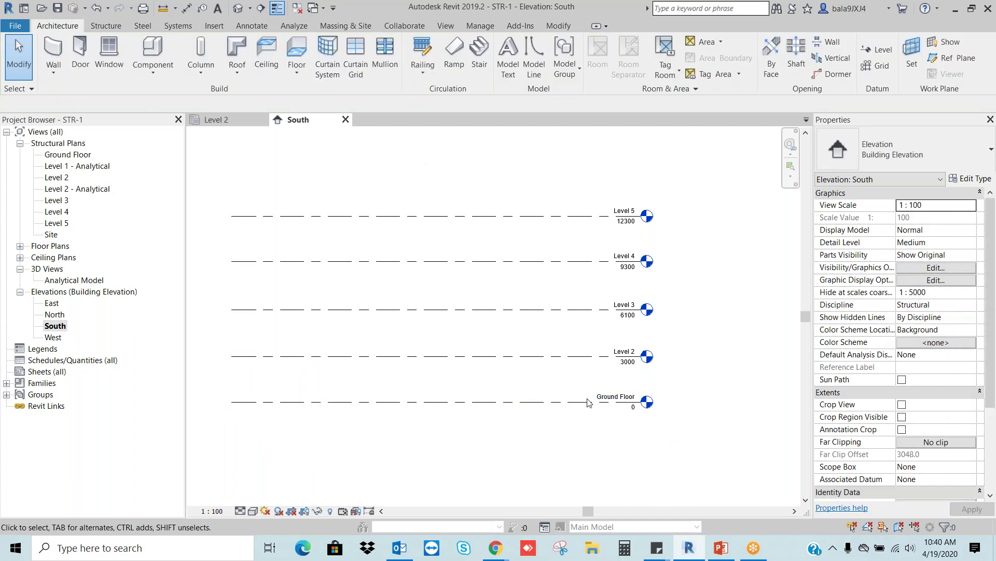
Rename Level 2 to 1st Floor, including its corresponding views
{"action": "left_click", "coordinate": [578, 358]}
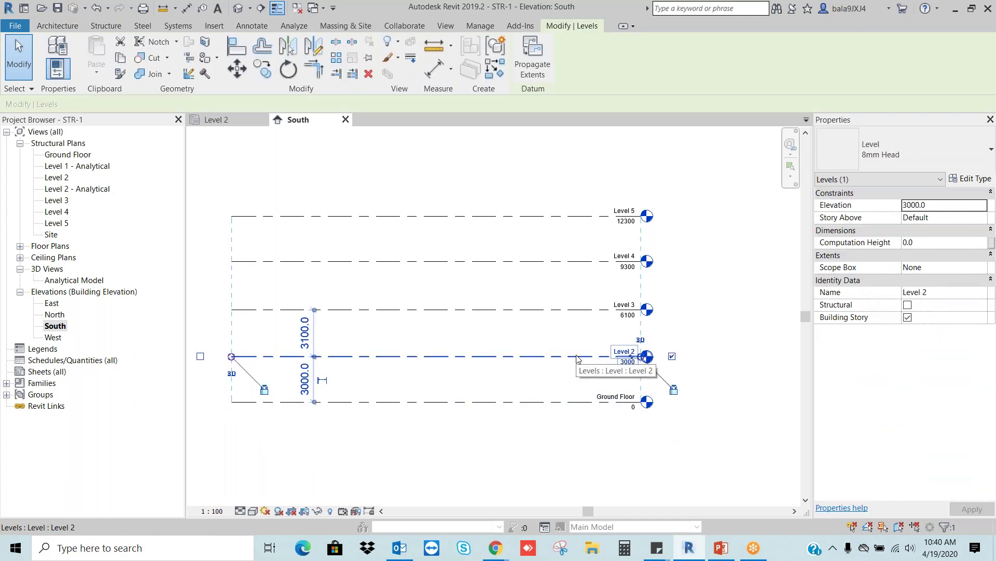
{"action": "left_click", "coordinate": [933, 294]}
{"action": "left_click_drag", "start_coordinate": [924, 294], "coordinate": [897, 293]}
{"action": "type", "text": "1st Flo"}
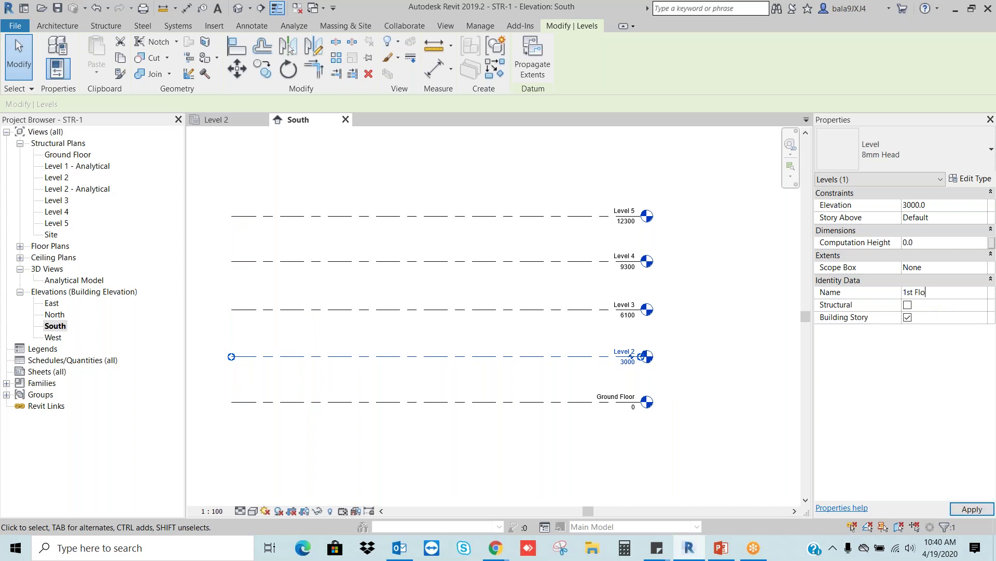
{"action": "type", "text": "or"}
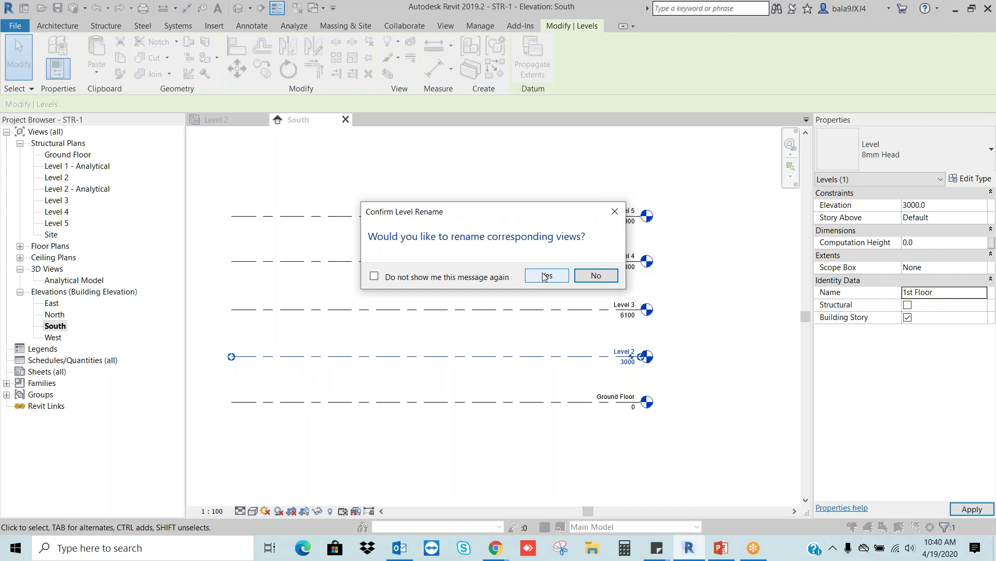
{"action": "left_click", "coordinate": [546, 276]}
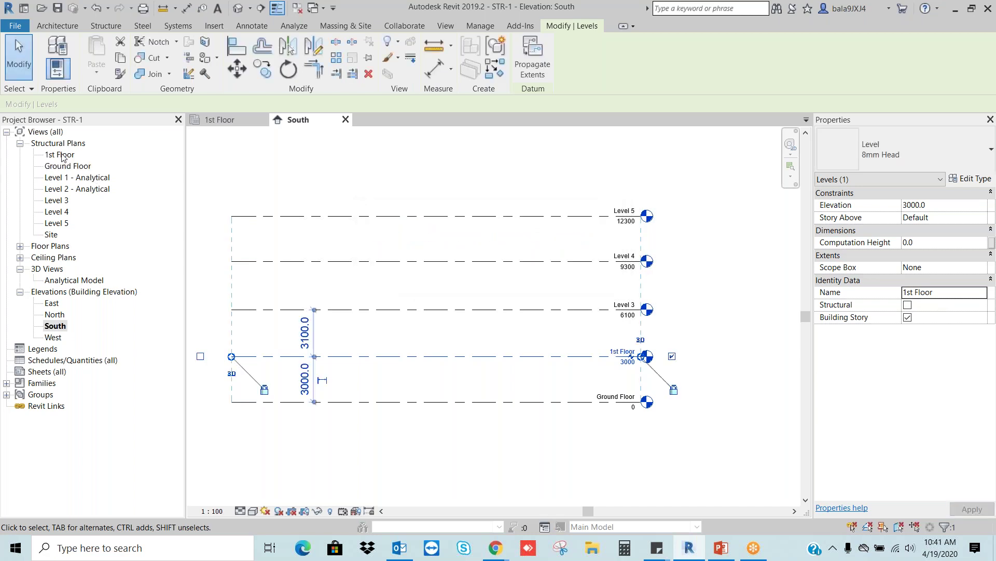
{"action": "key", "text": "Escape"}
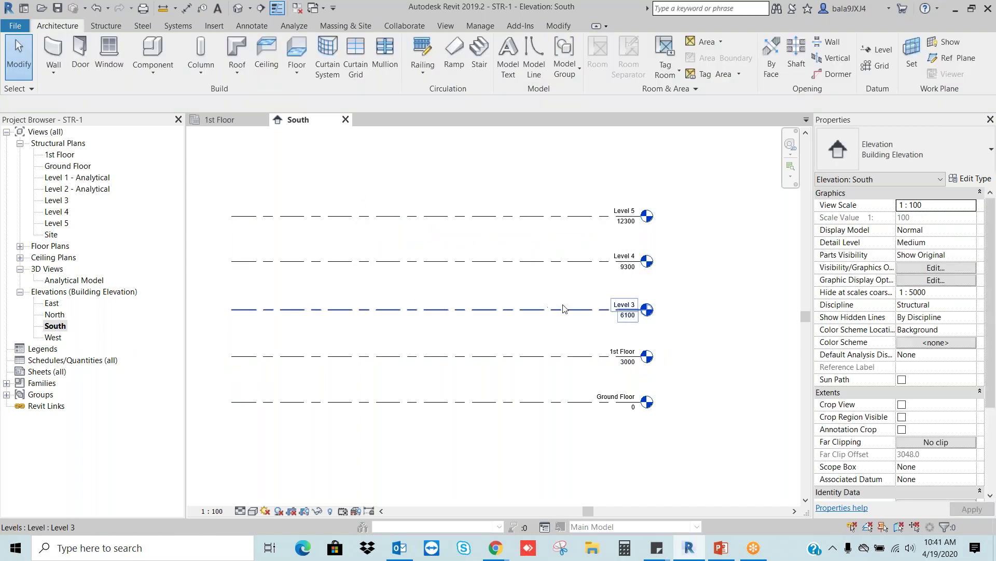
Rename Level 3 to 2nd Floor and apply the new name to the corresponding views
{"action": "left_click", "coordinate": [564, 313]}
{"action": "left_click", "coordinate": [952, 294]}
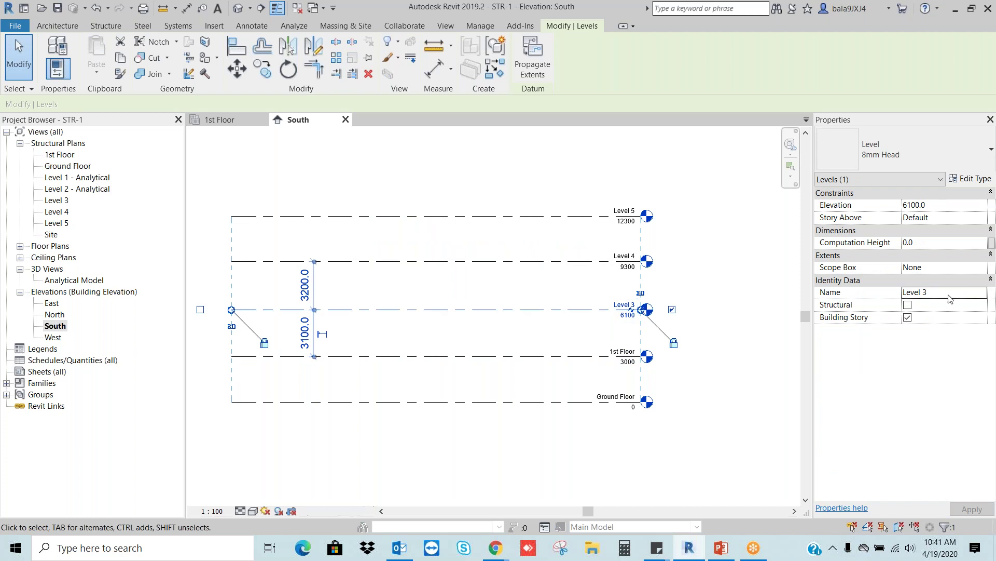
{"action": "type", "text": "2nd"}
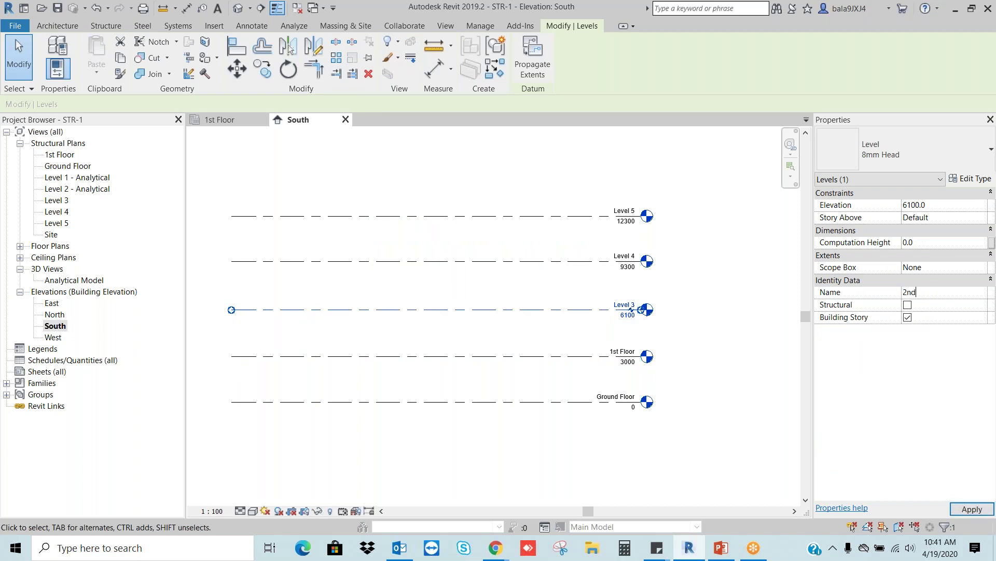
{"action": "type", "text": " Floor"}
{"action": "key", "text": "Return"}
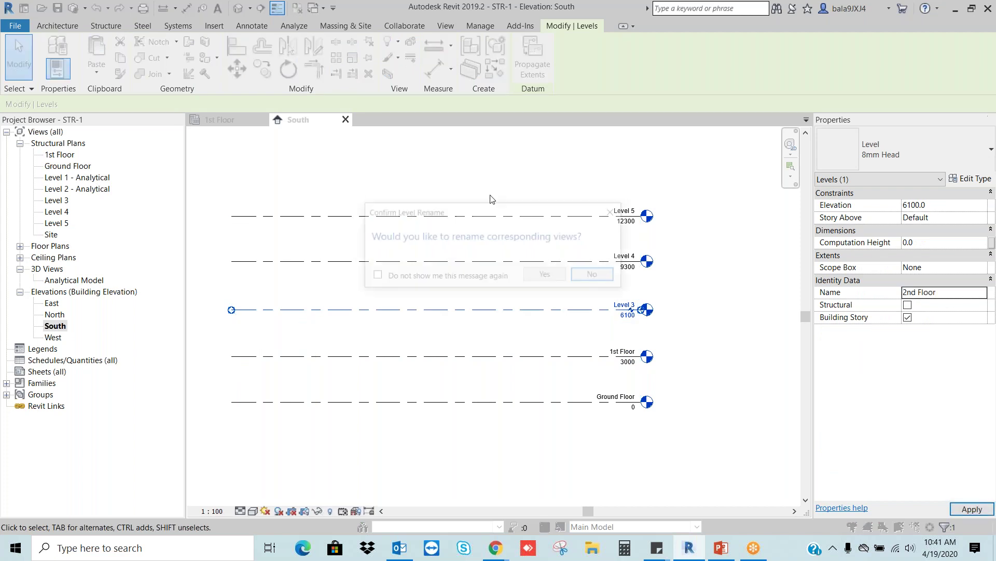
{"action": "left_click", "coordinate": [545, 275]}
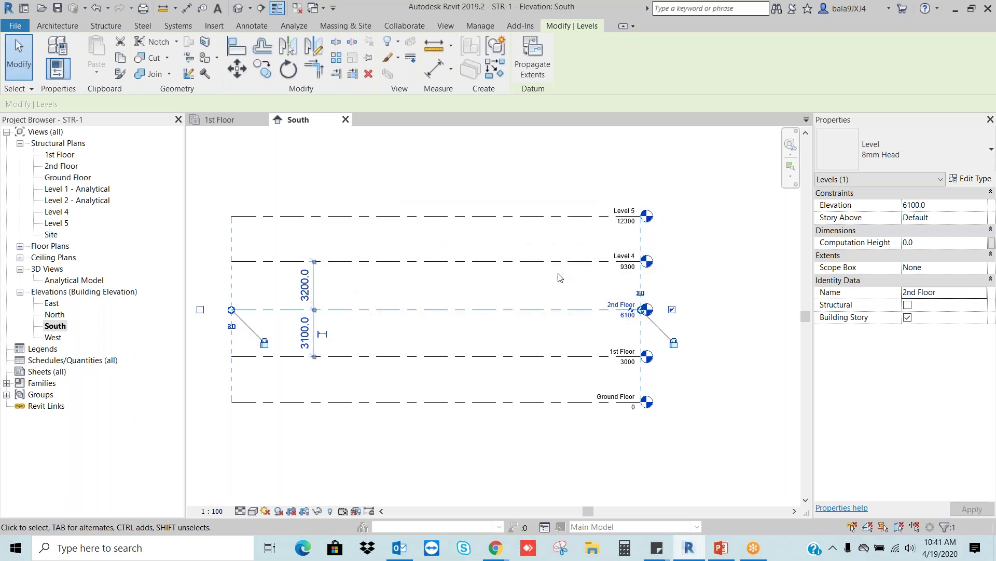
{"action": "left_click", "coordinate": [568, 274]}
Rename Level 4 to 3rd Floor and rename its corresponding views to match
{"action": "left_click", "coordinate": [571, 261]}
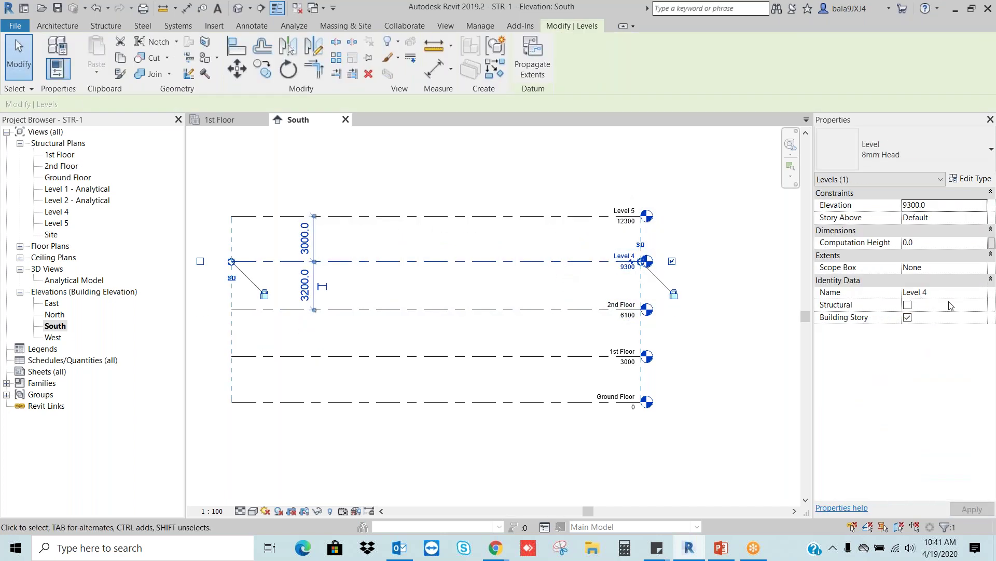
{"action": "left_click", "coordinate": [939, 292]}
{"action": "type", "text": "3rd Floor"}
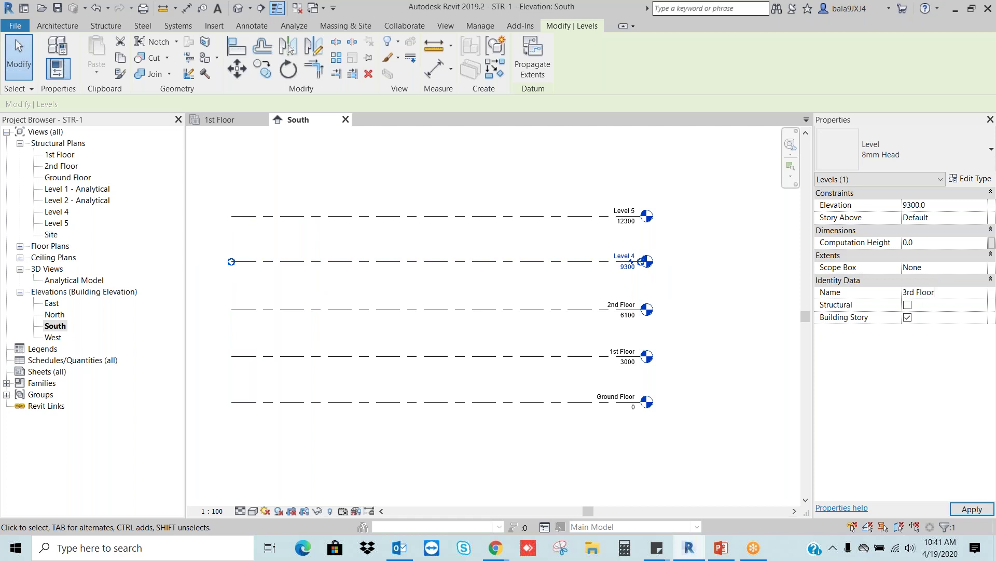
{"action": "key", "text": "Return"}
{"action": "left_click", "coordinate": [547, 277]}
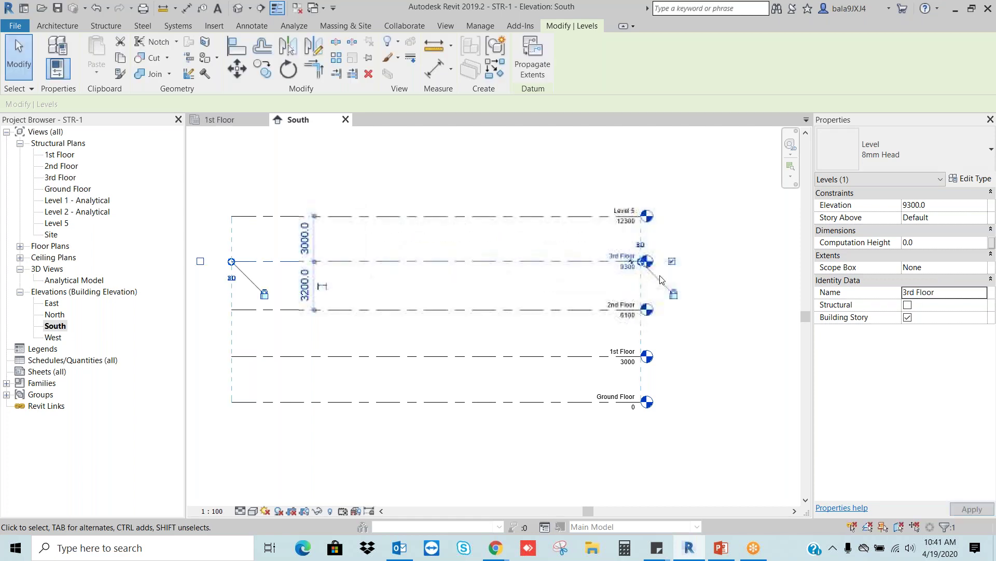
{"action": "left_click", "coordinate": [550, 280]}
Rename Level 5 to Roof, including its corresponding views
{"action": "left_click", "coordinate": [609, 216]}
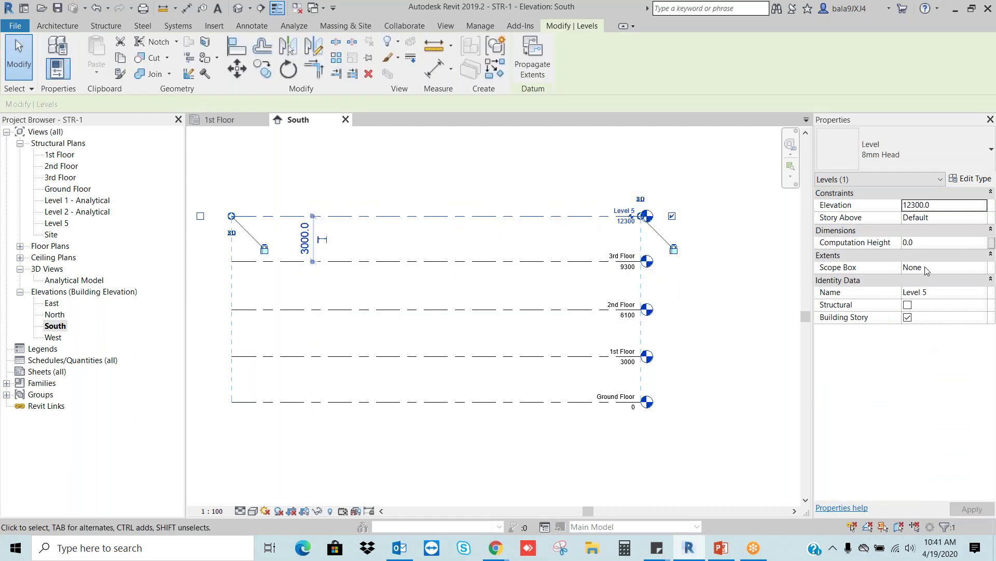
{"action": "left_click", "coordinate": [937, 292]}
{"action": "type", "text": "Roof"}
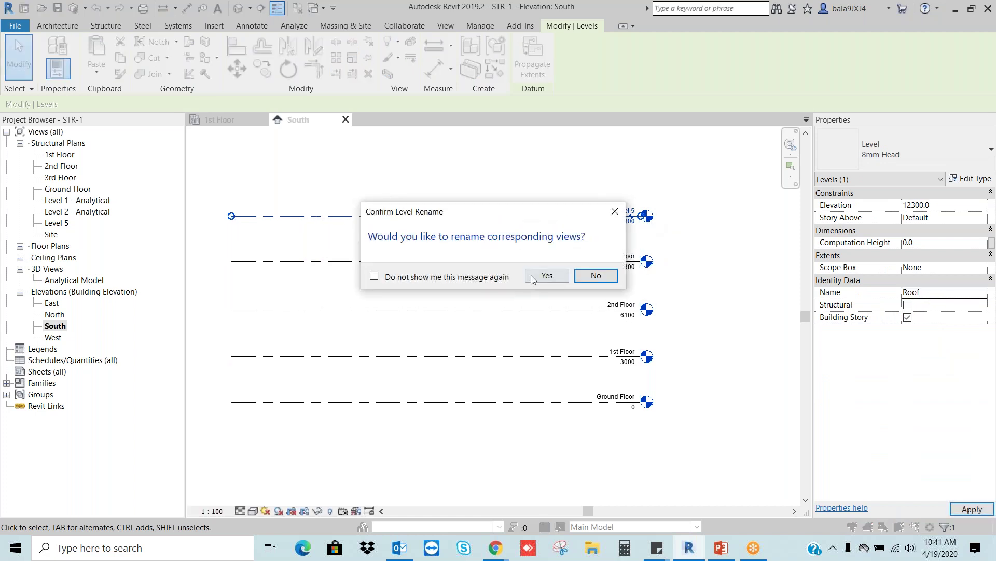
{"action": "left_click", "coordinate": [538, 275]}
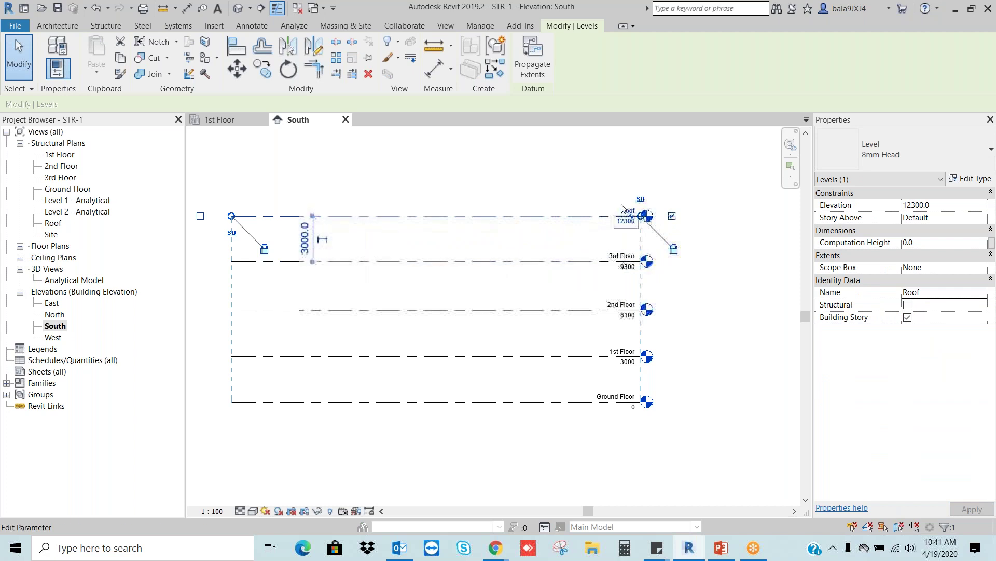
{"action": "key", "text": "Escape"}
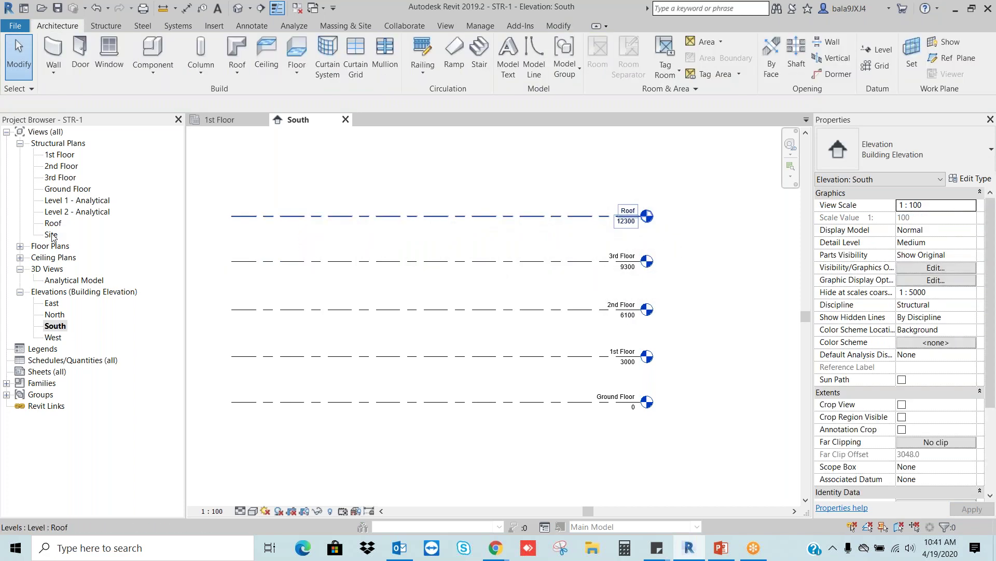
Review the renamed structural plan views for the floors and the roof in the project browser
{"action": "left_click", "coordinate": [56, 224]}
{"action": "left_click", "coordinate": [60, 178]}
{"action": "left_click", "coordinate": [60, 188]}
{"action": "left_click", "coordinate": [65, 156]}
{"action": "left_click", "coordinate": [68, 167]}
{"action": "left_click", "coordinate": [69, 178]}
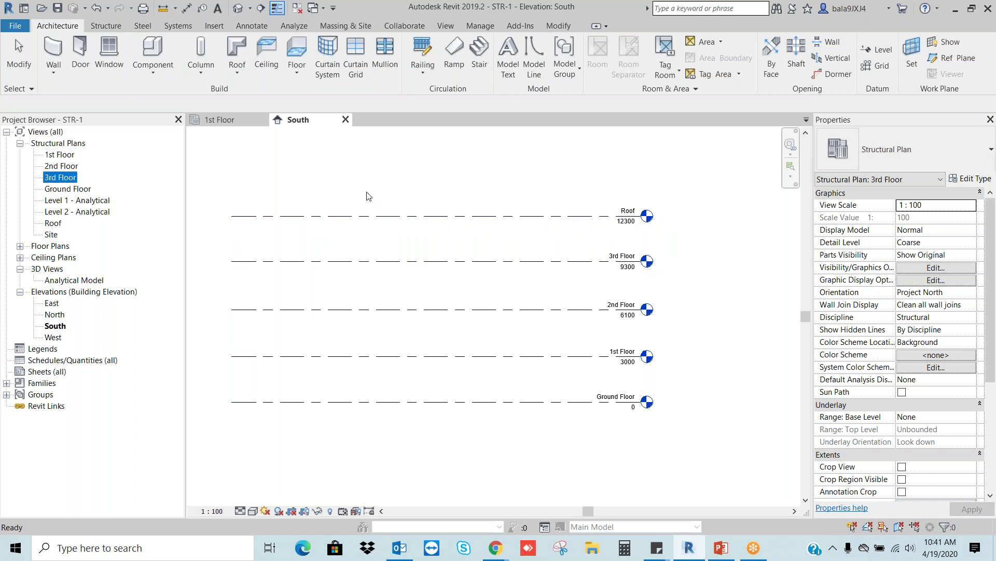
{"action": "left_click", "coordinate": [440, 179]}
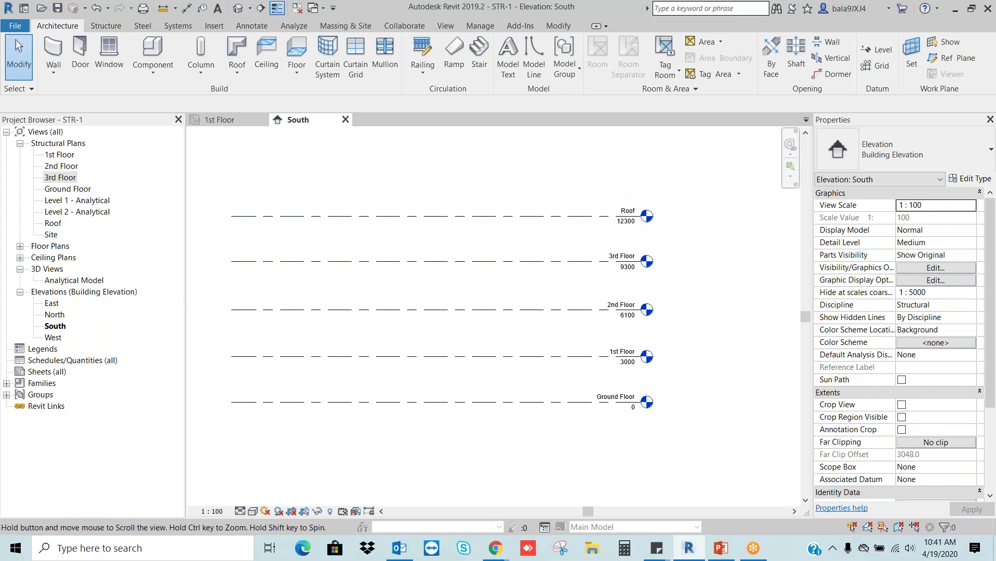
Show the level heads at the left end of all five levels, from Ground Floor up to Roof
{"action": "middle_click_drag", "start_coordinate": [412, 287], "coordinate": [454, 287]}
{"action": "left_click", "coordinate": [420, 399]}
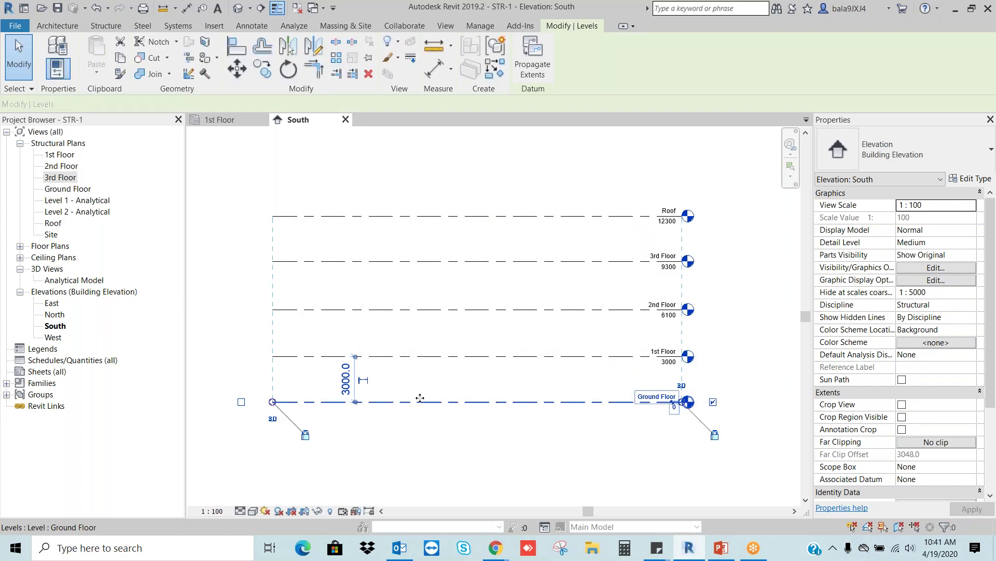
{"action": "left_click", "coordinate": [242, 403]}
{"action": "left_click", "coordinate": [240, 345]}
{"action": "left_click", "coordinate": [299, 357]}
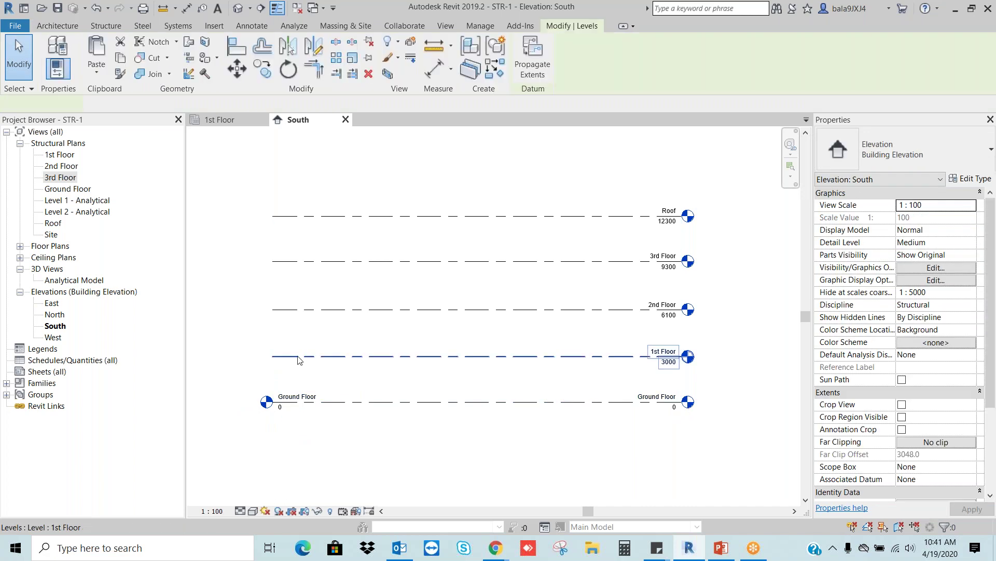
{"action": "left_click", "coordinate": [322, 317]}
{"action": "left_click", "coordinate": [241, 309]}
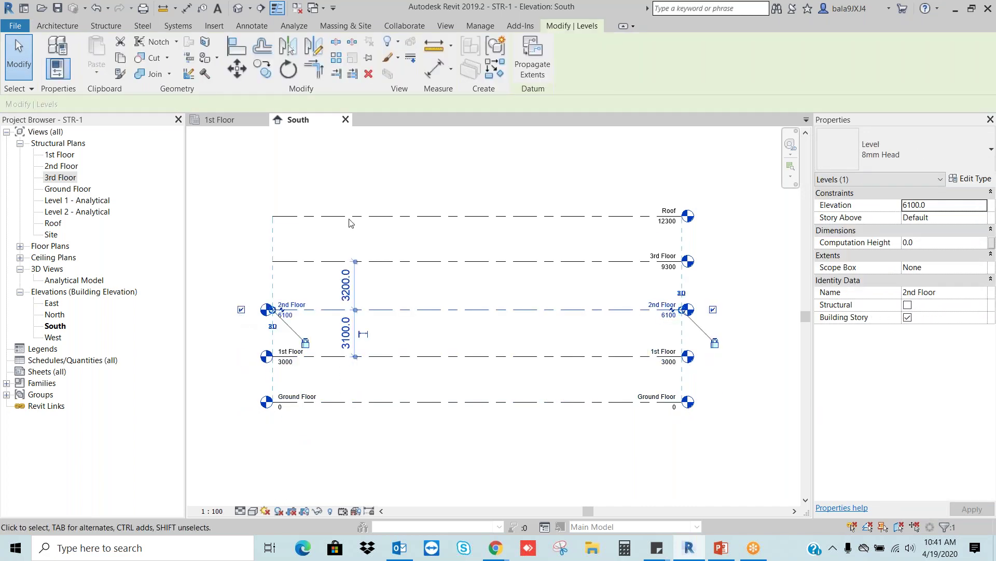
{"action": "left_click", "coordinate": [324, 262]}
{"action": "left_click", "coordinate": [242, 261]}
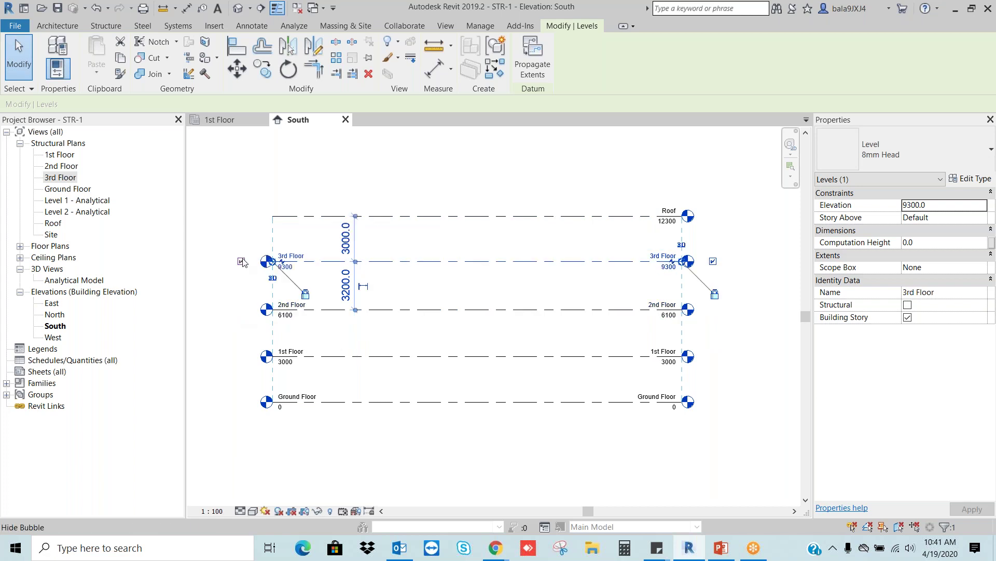
{"action": "left_click", "coordinate": [275, 216]}
{"action": "left_click", "coordinate": [242, 215]}
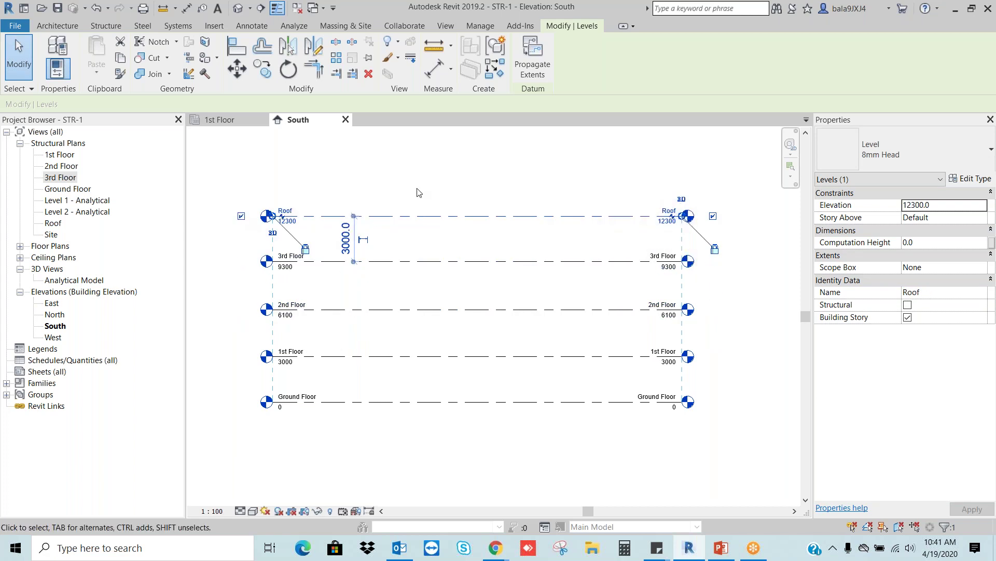
{"action": "left_click", "coordinate": [418, 192]}
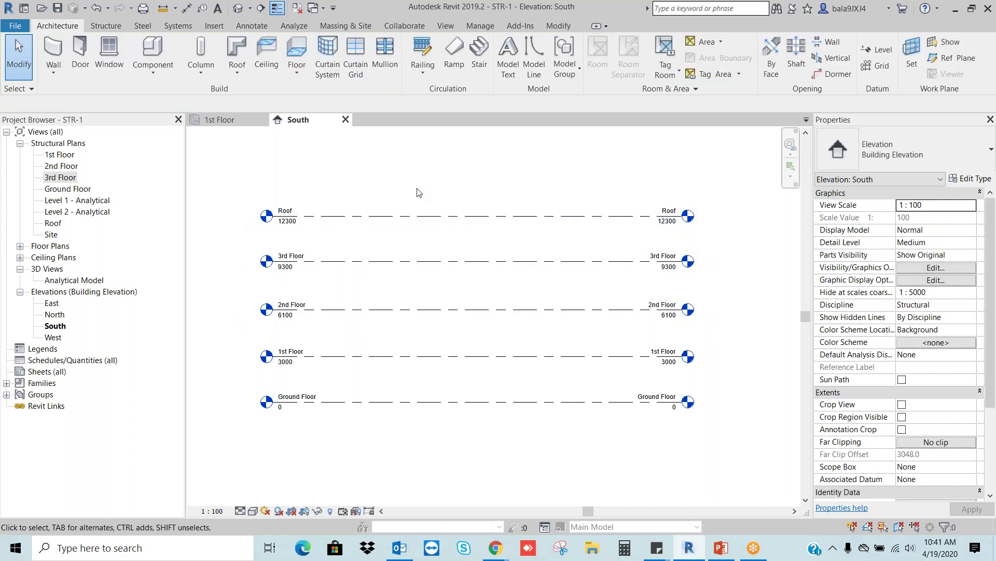
Hide the level head at the right end of the Ground Floor level and show it again
{"action": "left_click", "coordinate": [413, 402]}
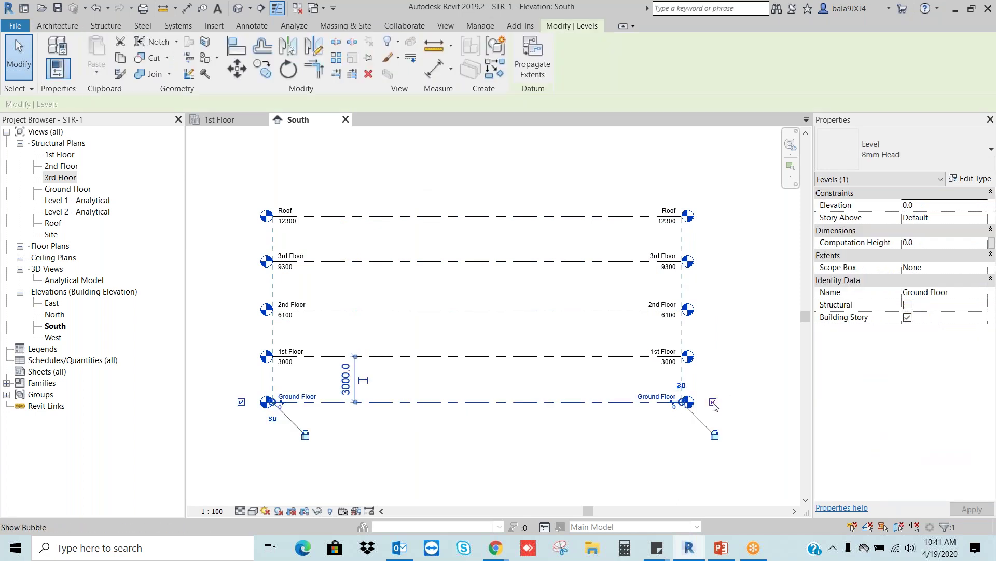
{"action": "left_click", "coordinate": [713, 402]}
{"action": "left_click", "coordinate": [729, 354]}
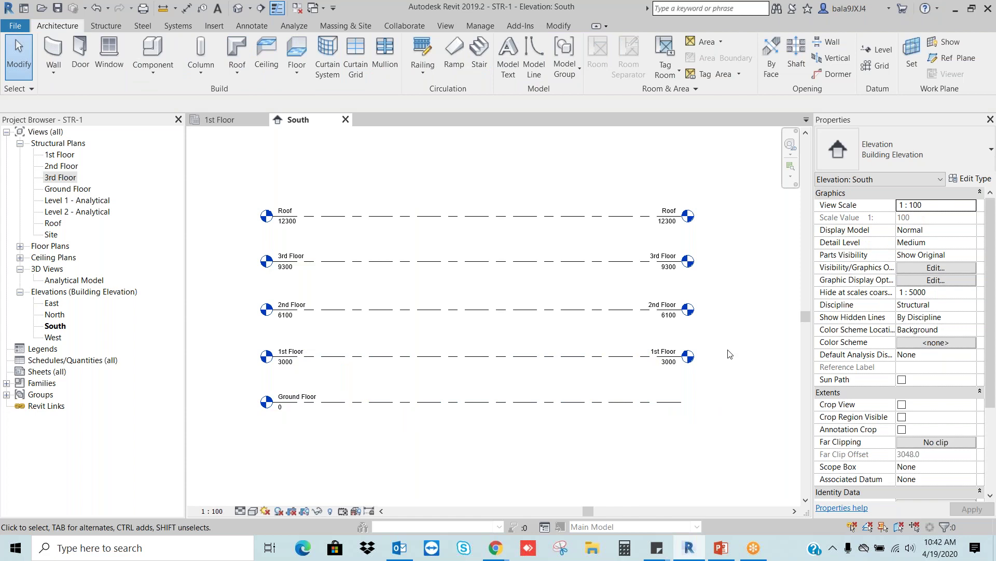
{"action": "left_click", "coordinate": [655, 403]}
{"action": "left_click", "coordinate": [714, 402]}
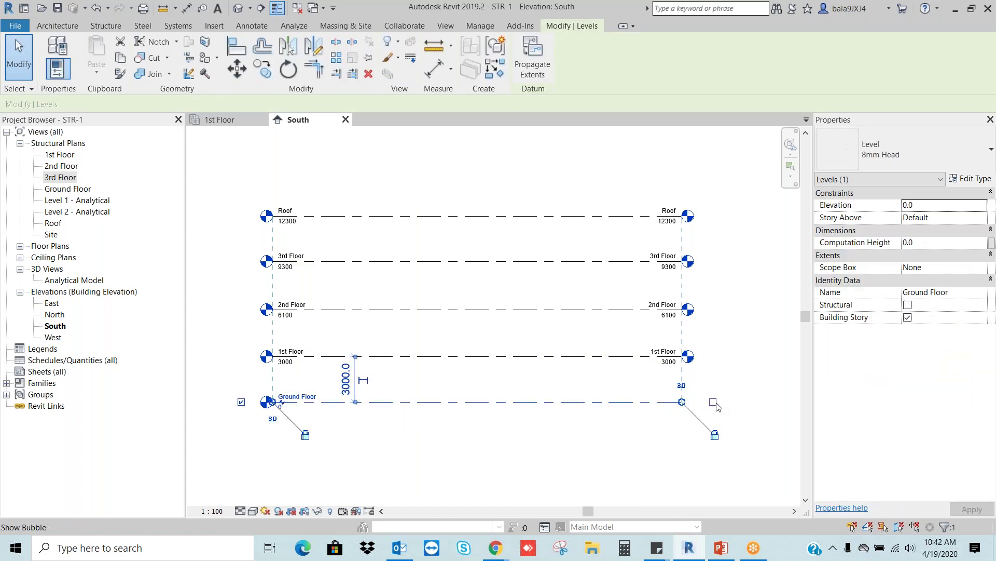
{"action": "left_click", "coordinate": [717, 350]}
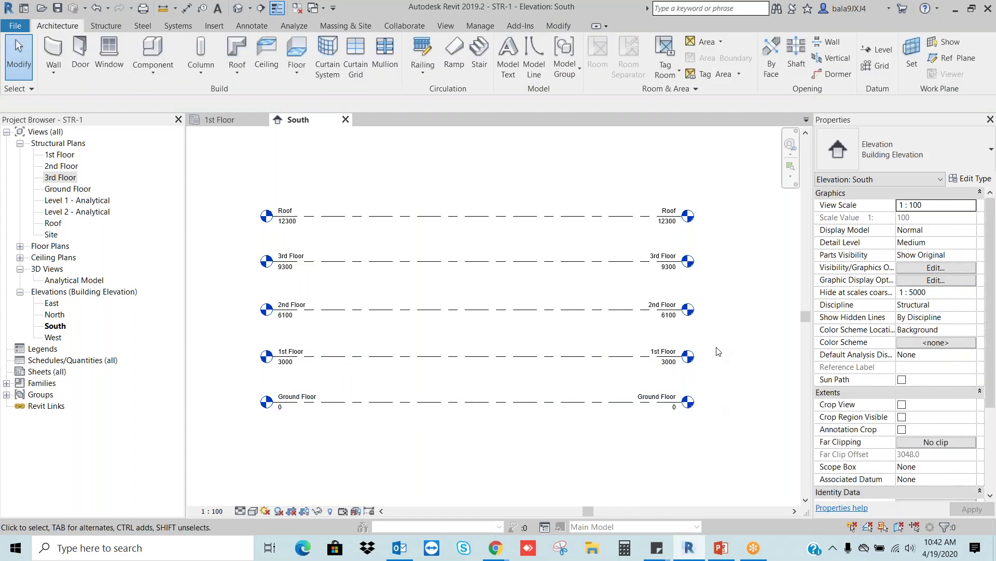
Inspect the elevation values of the Ground Floor and 1st Floor levels
{"action": "middle_click_drag", "start_coordinate": [723, 353], "coordinate": [708, 366]}
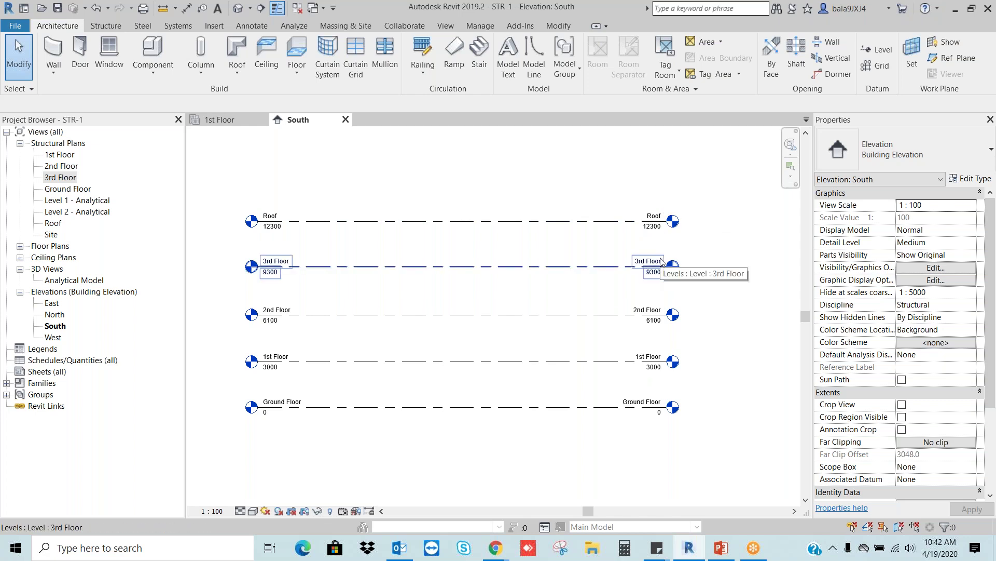
{"action": "middle_click_drag", "start_coordinate": [742, 338], "coordinate": [734, 338]}
{"action": "left_click", "coordinate": [639, 406]}
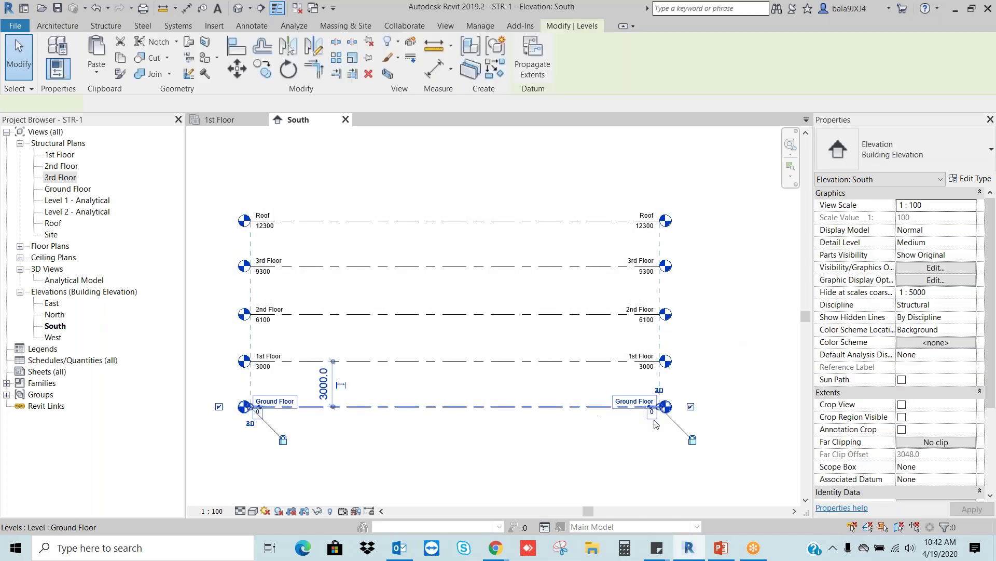
{"action": "left_click", "coordinate": [637, 449]}
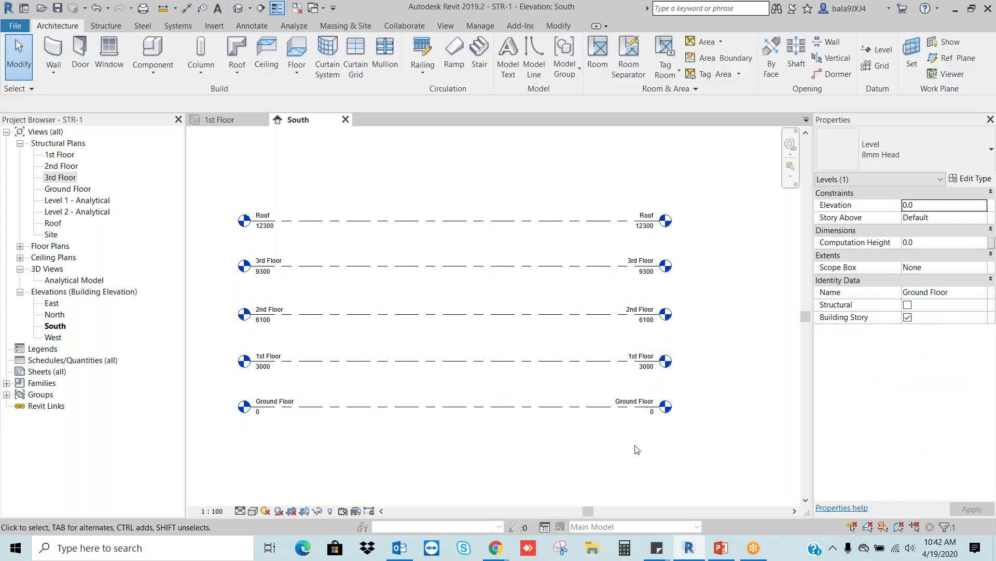
{"action": "left_click", "coordinate": [604, 364]}
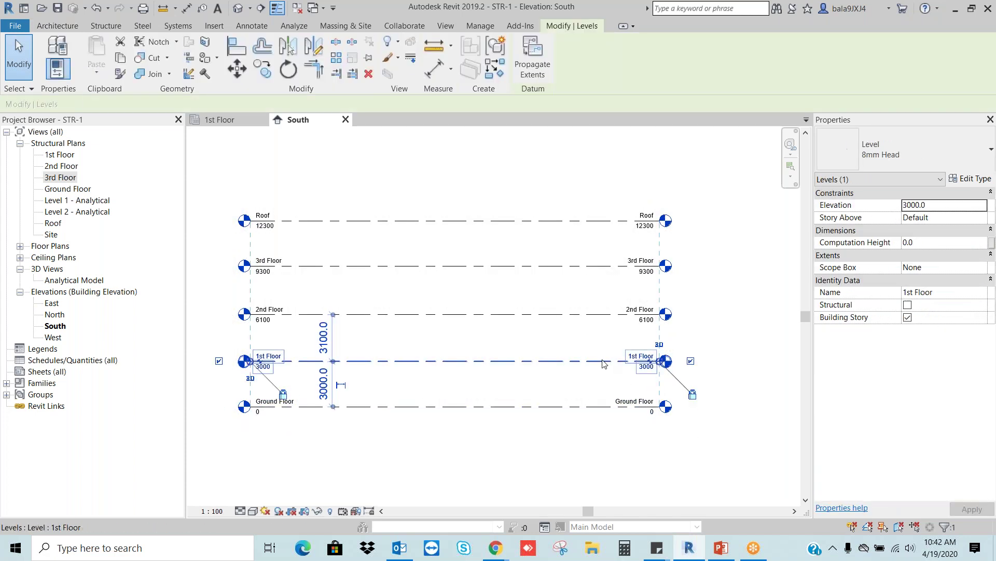
{"action": "left_click", "coordinate": [939, 207]}
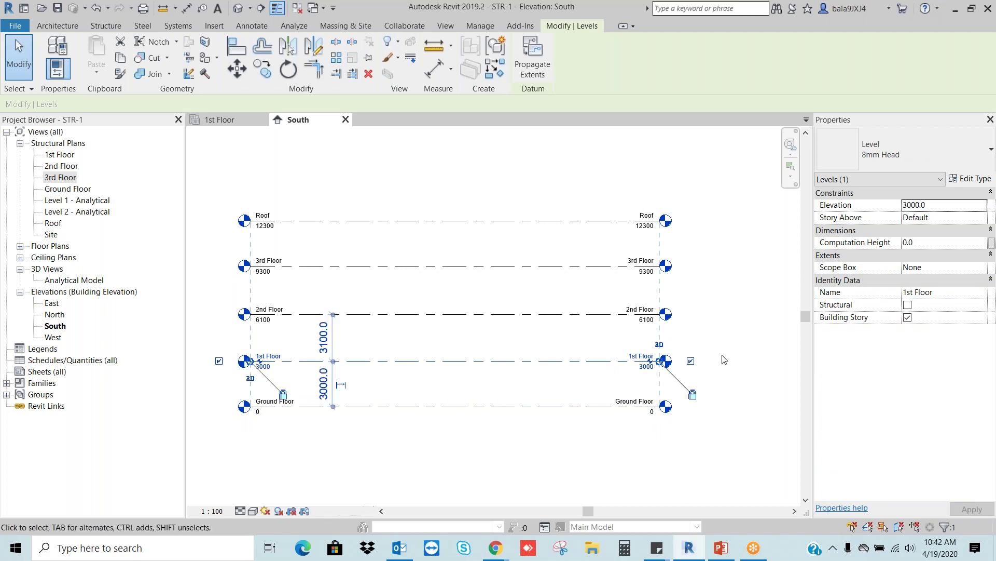
{"action": "left_click", "coordinate": [725, 370]}
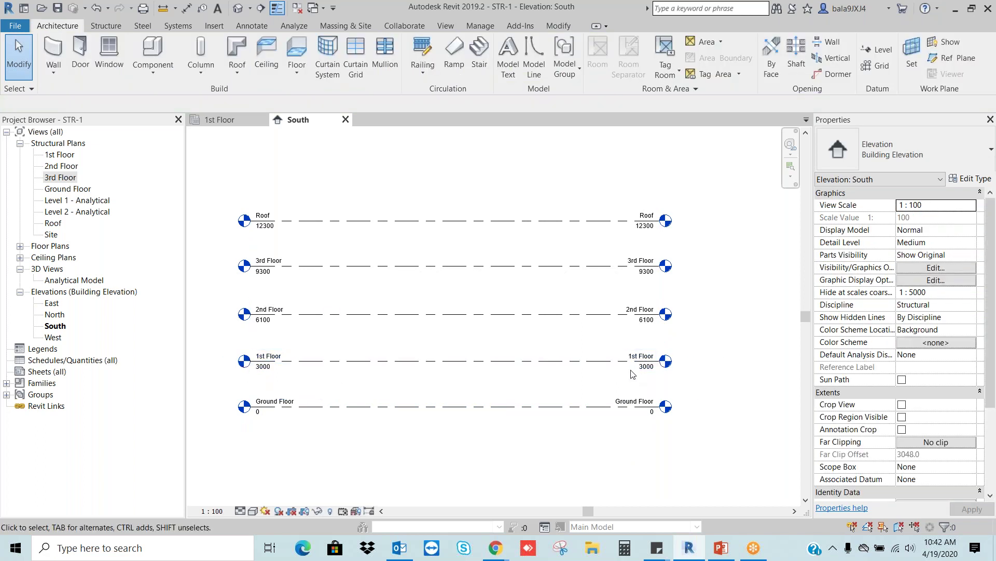
Set the elevation of the 2nd Floor level to 6000 mm
{"action": "left_click", "coordinate": [605, 319]}
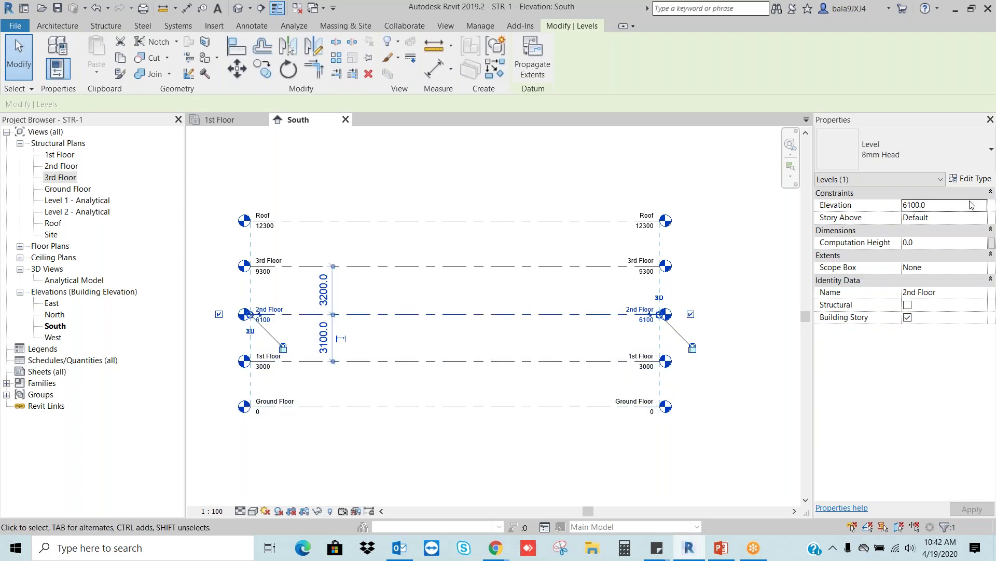
{"action": "left_click_drag", "start_coordinate": [930, 206], "coordinate": [869, 203]}
{"action": "type", "text": "6000"}
{"action": "key", "text": "Return"}
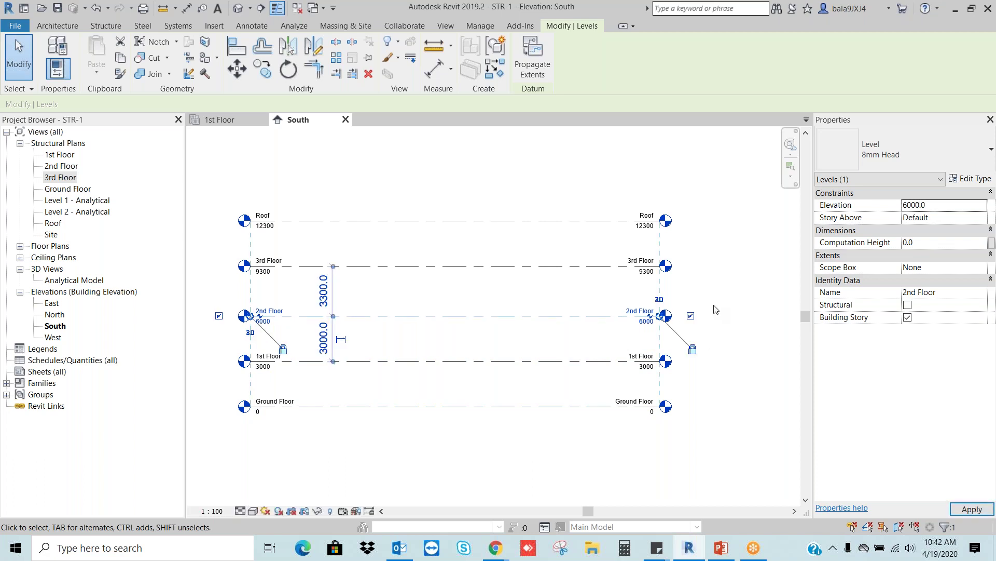
{"action": "left_click", "coordinate": [733, 270]}
Set the elevation of the 3rd Floor level to 9000 mm
{"action": "left_click", "coordinate": [596, 271]}
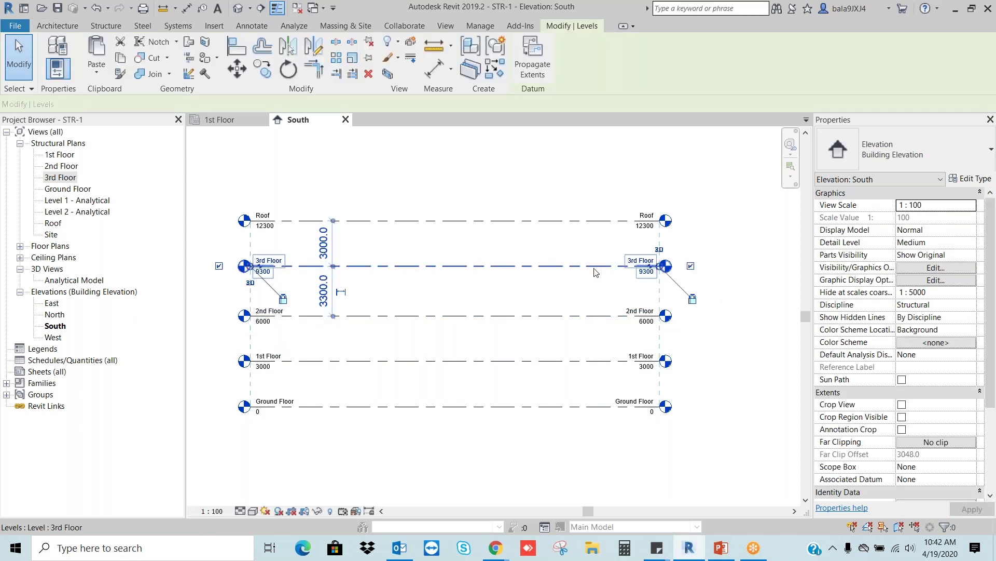
{"action": "left_click", "coordinate": [596, 271]}
{"action": "left_click", "coordinate": [941, 207]}
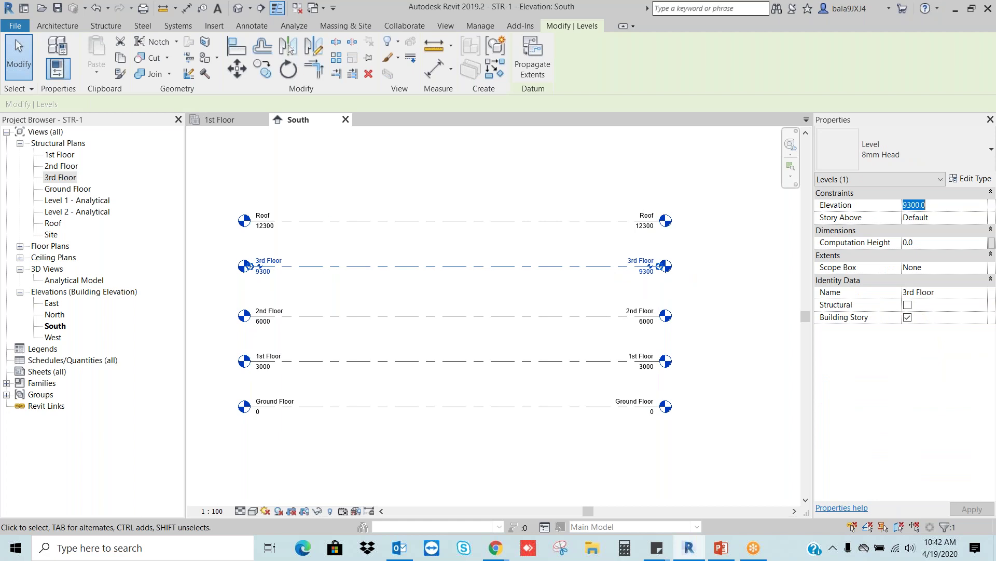
{"action": "type", "text": "9000"}
{"action": "key", "text": "Return"}
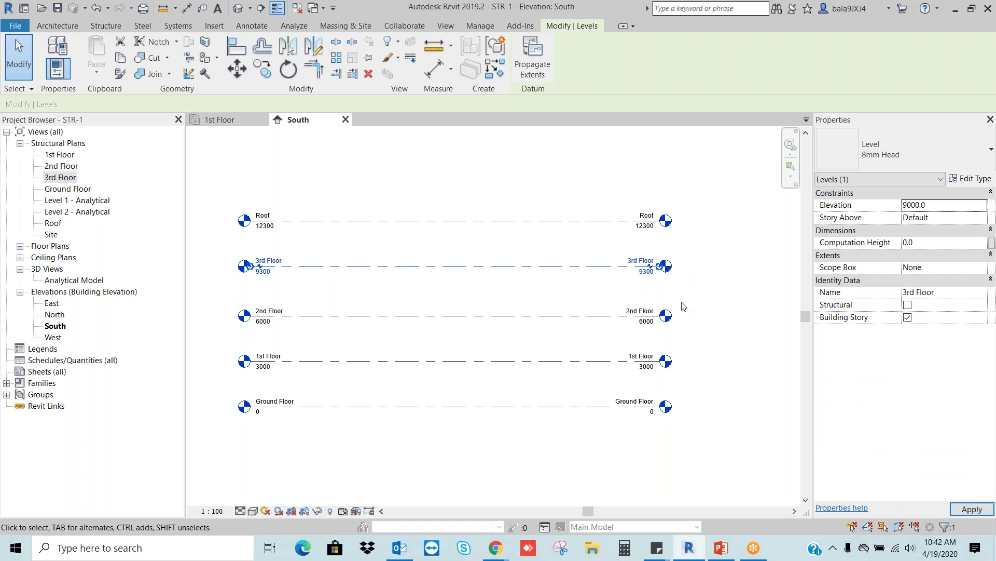
{"action": "key", "text": "Escape"}
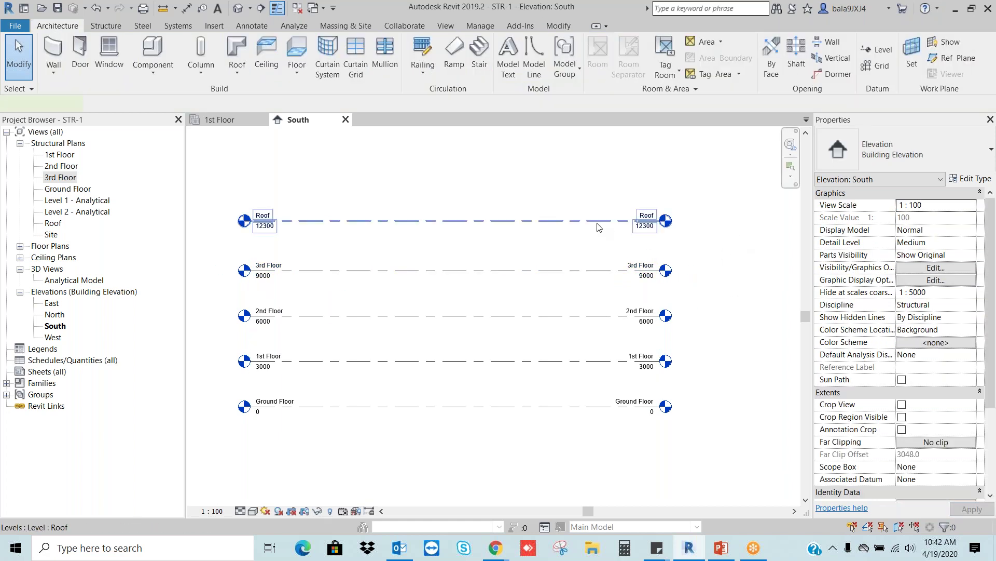
Set the elevation of the Roof level to 12000 mm
{"action": "left_click", "coordinate": [598, 223]}
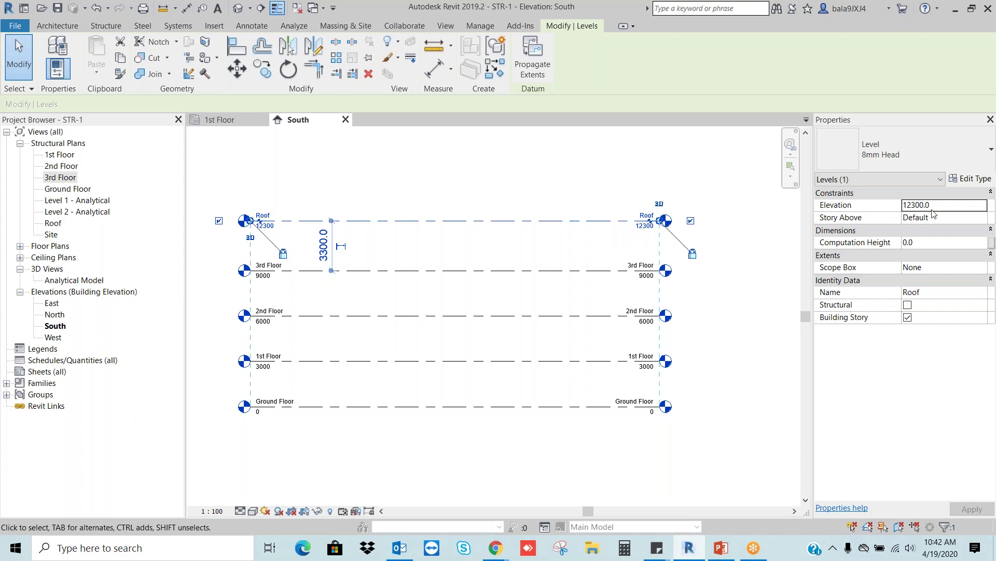
{"action": "left_click_drag", "start_coordinate": [938, 211], "coordinate": [883, 207]}
{"action": "type", "text": "12"}
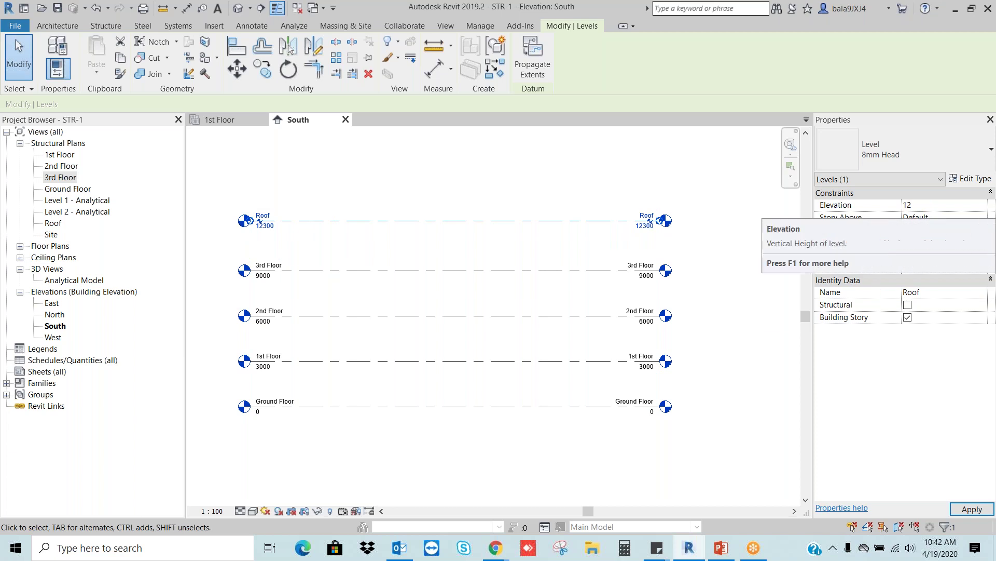
{"action": "type", "text": "000.0"}
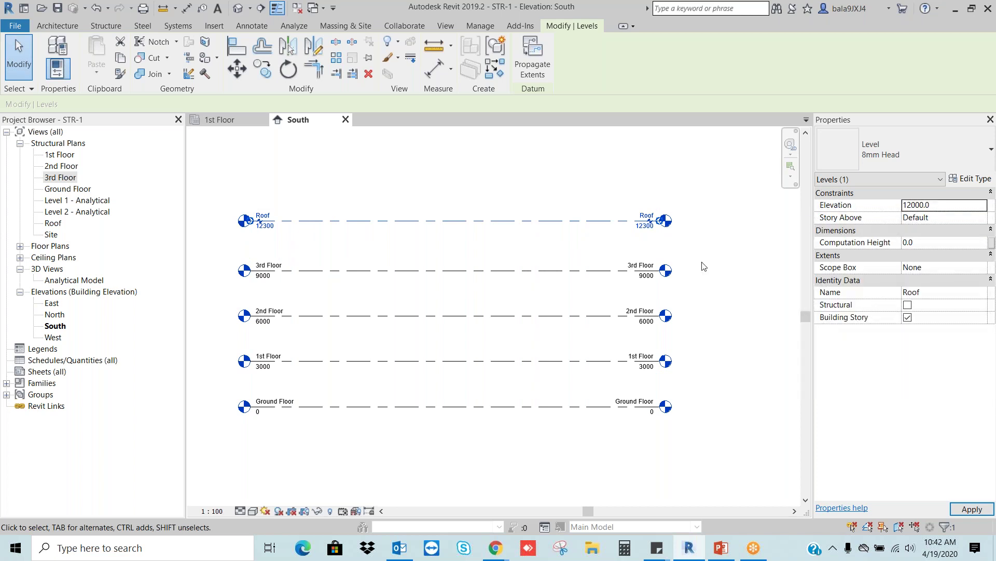
{"action": "left_click", "coordinate": [726, 246]}
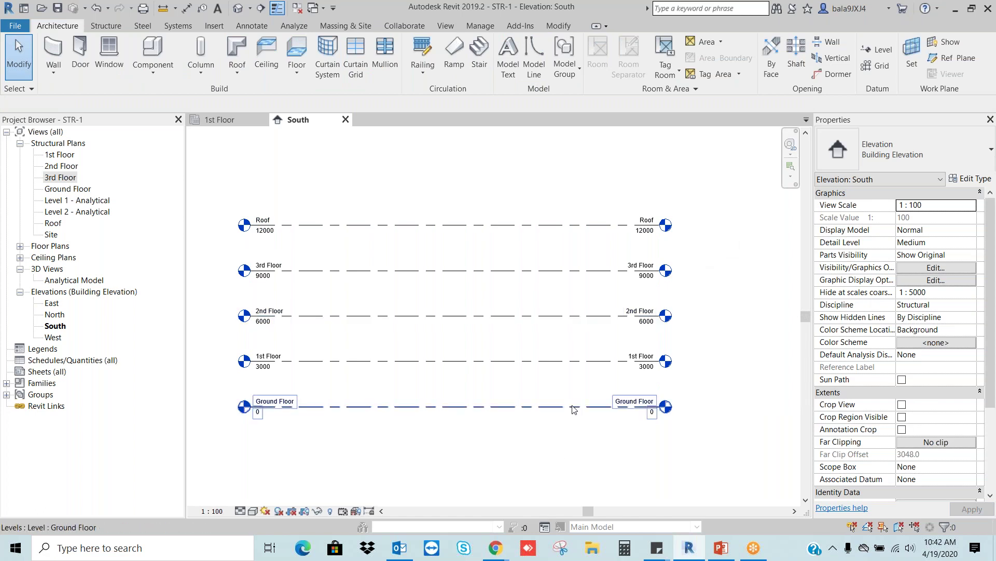
Place one continuous aligned dimension string through all five levels, from Ground Floor to Roof, just beyond the right-hand level heads
{"action": "left_click", "coordinate": [575, 225]}
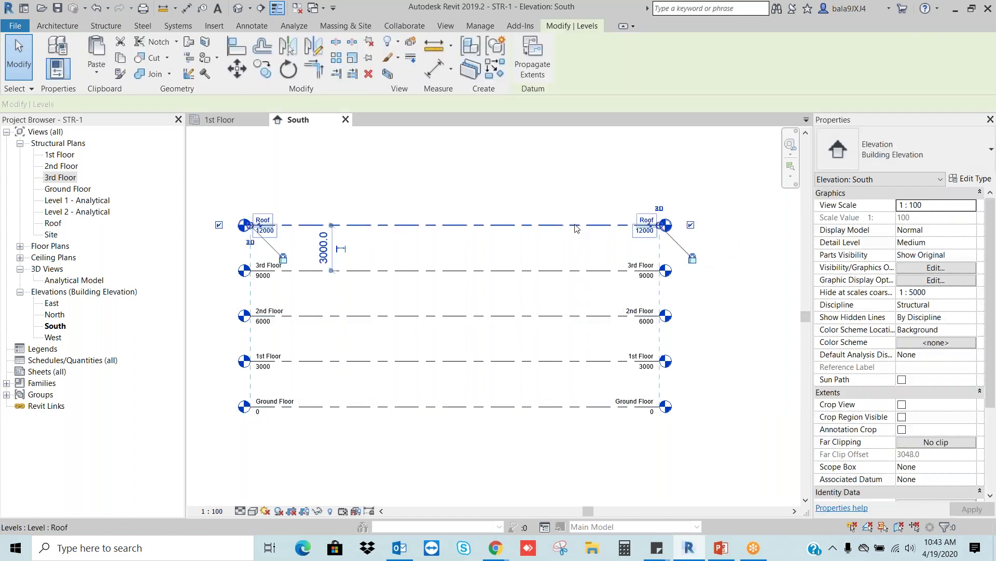
{"action": "left_click", "coordinate": [707, 307]}
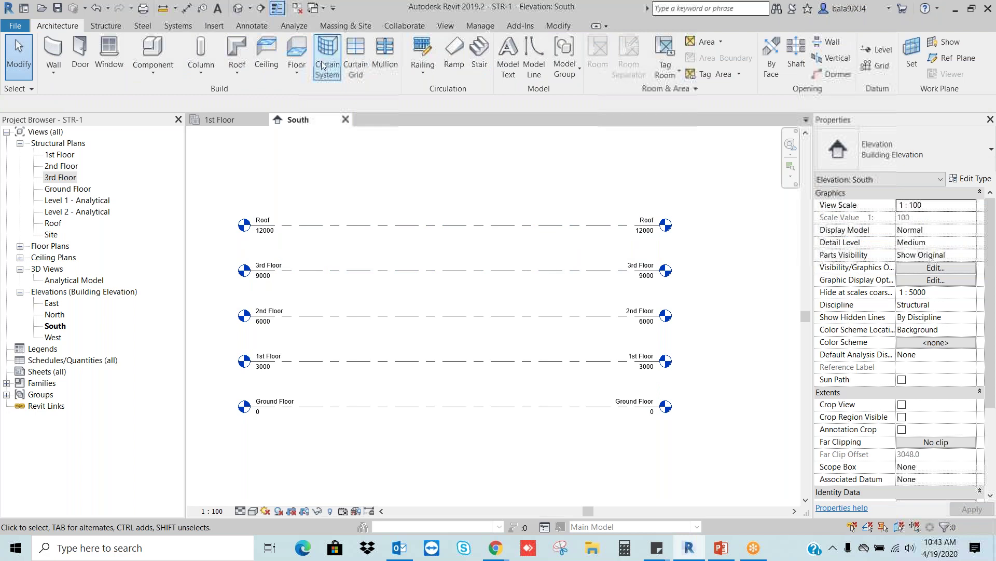
{"action": "left_click", "coordinate": [261, 26]}
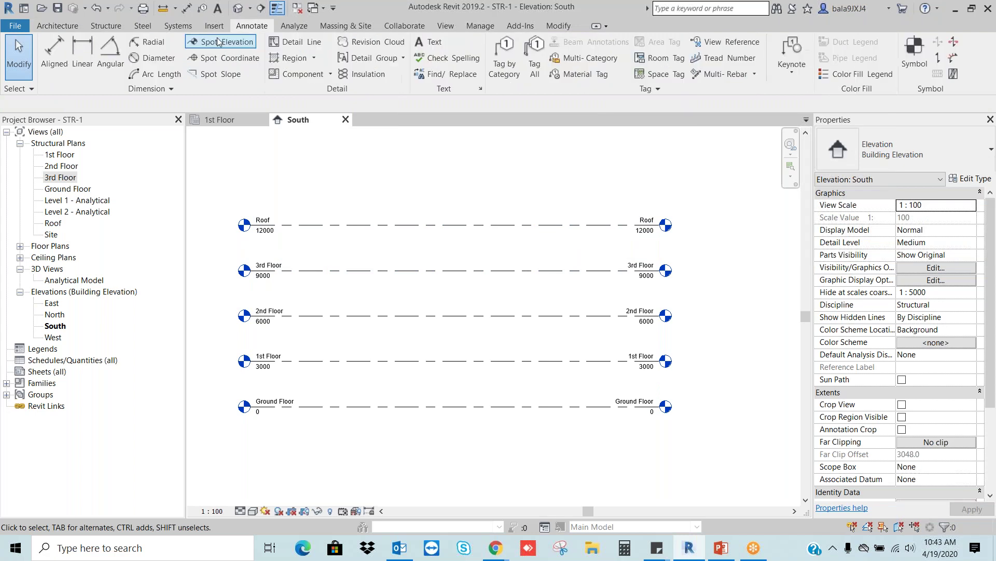
{"action": "left_click", "coordinate": [60, 65]}
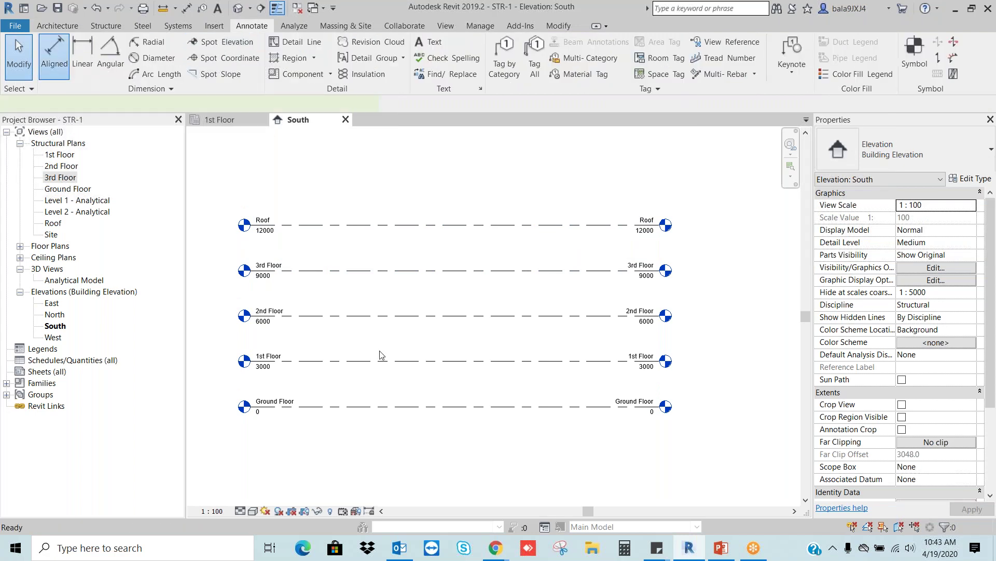
{"action": "left_click", "coordinate": [487, 406]}
{"action": "left_click", "coordinate": [490, 360]}
{"action": "left_click", "coordinate": [493, 316]}
{"action": "left_click", "coordinate": [493, 272]}
{"action": "left_click", "coordinate": [496, 225]}
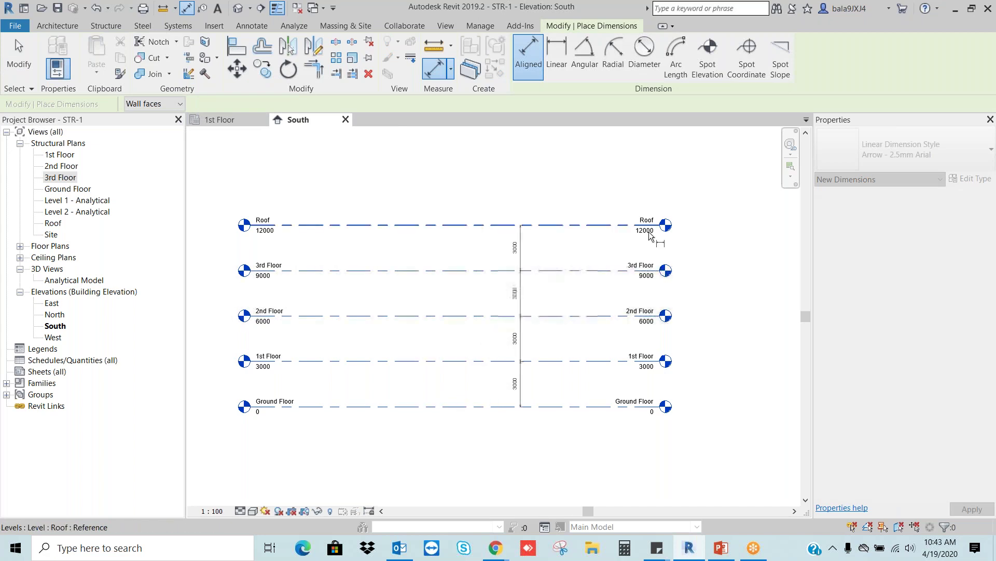
{"action": "left_click", "coordinate": [716, 242]}
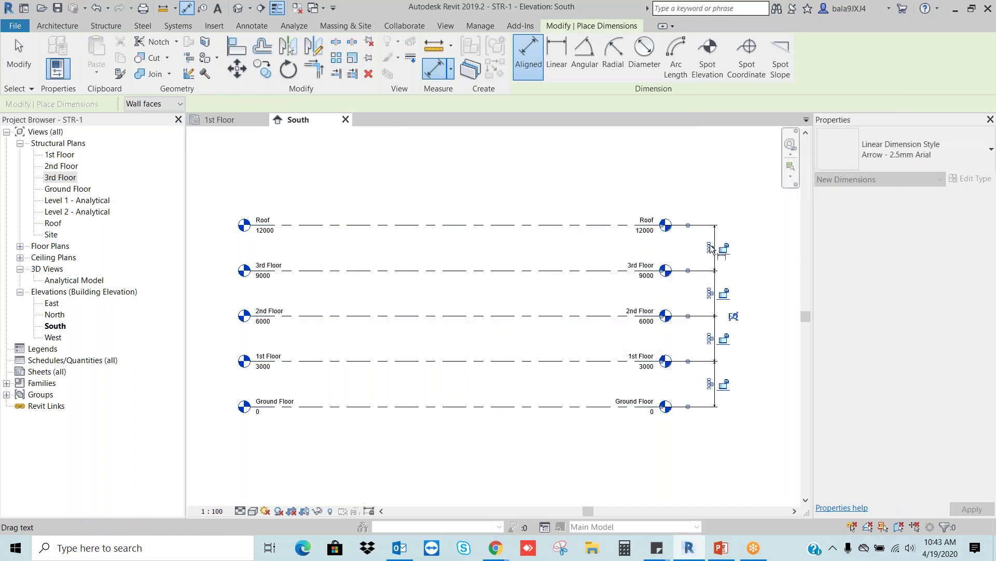
{"action": "key", "text": "Escape"}
{"action": "key", "text": "Escape"}
Check the spacing dimensions between the levels and delete the dimension string
{"action": "scroll", "coordinate": [735, 340], "scroll_direction": "up", "scroll_amount": 2}
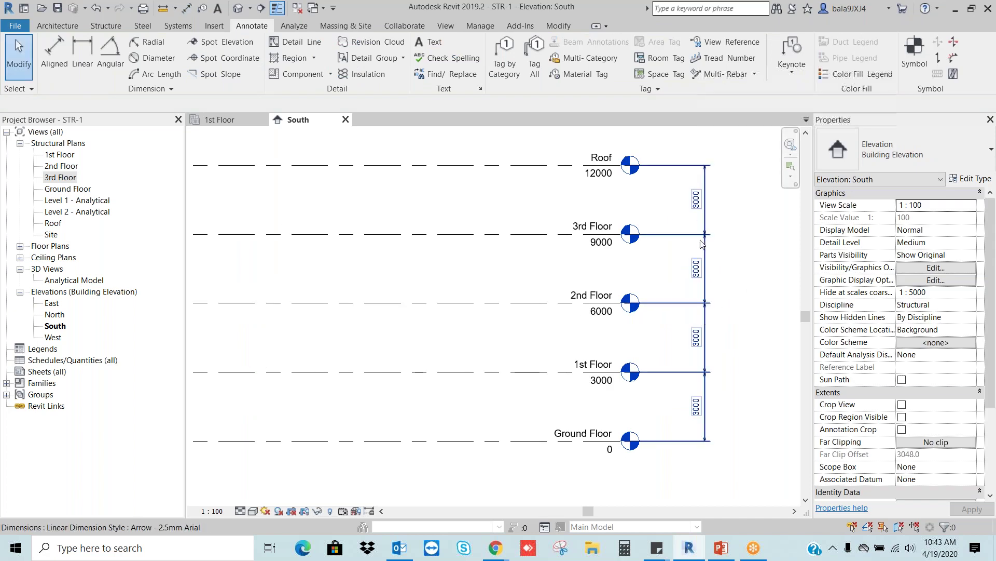
{"action": "scroll", "coordinate": [705, 415], "scroll_direction": "down", "scroll_amount": 1}
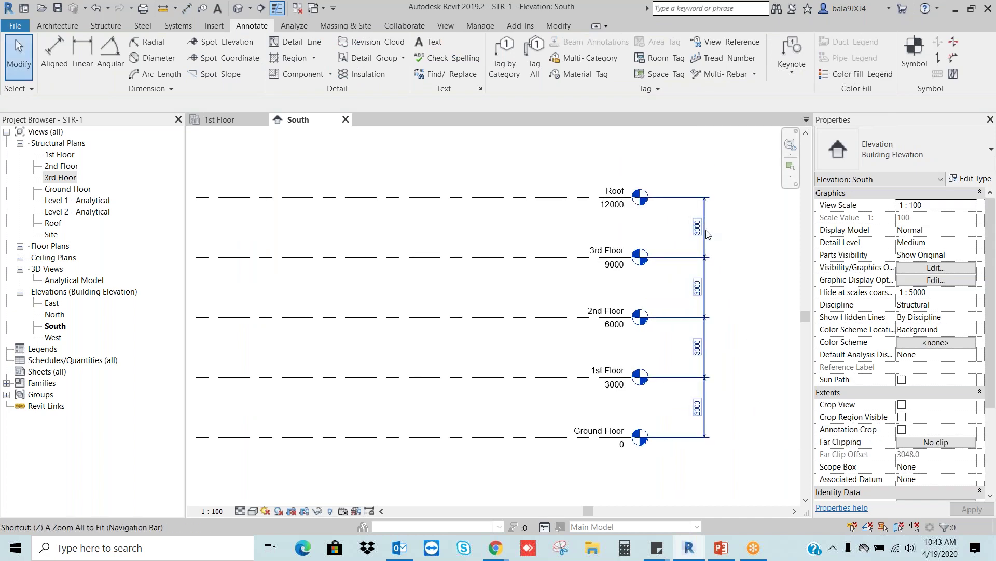
{"action": "scroll", "coordinate": [709, 234], "scroll_direction": "down", "scroll_amount": 1}
{"action": "left_click", "coordinate": [770, 219]}
{"action": "key", "text": "Delete"}
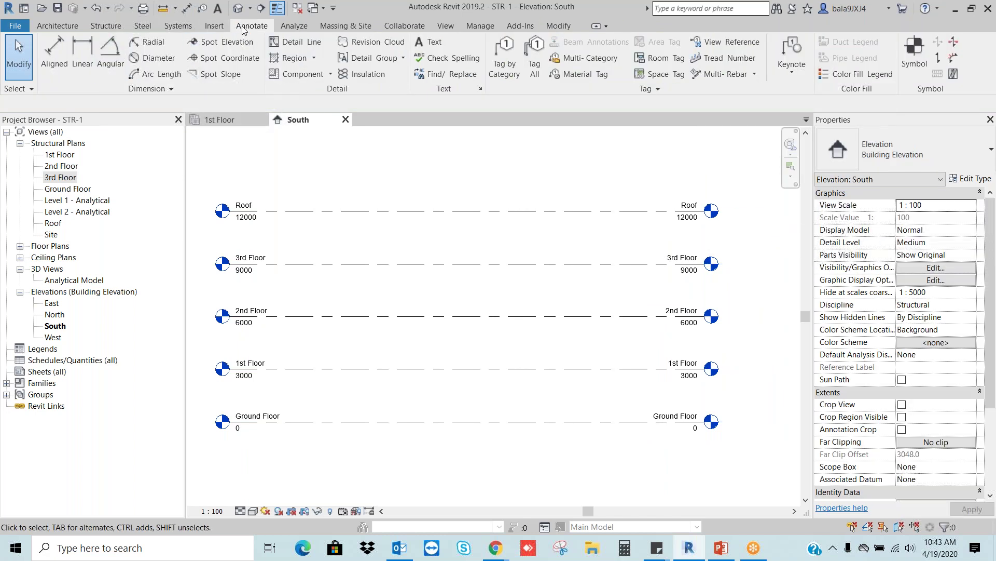
Dimension the spacing of all levels from Ground Floor to Roof with an aligned string beyond the right-hand heads, and save the project
{"action": "left_click", "coordinate": [52, 52]}
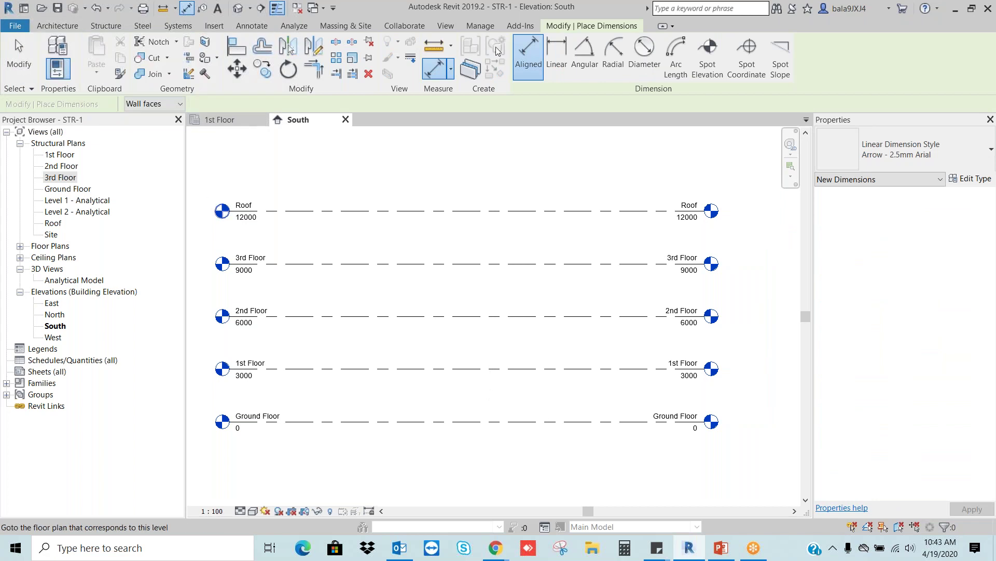
{"action": "left_click", "coordinate": [537, 423]}
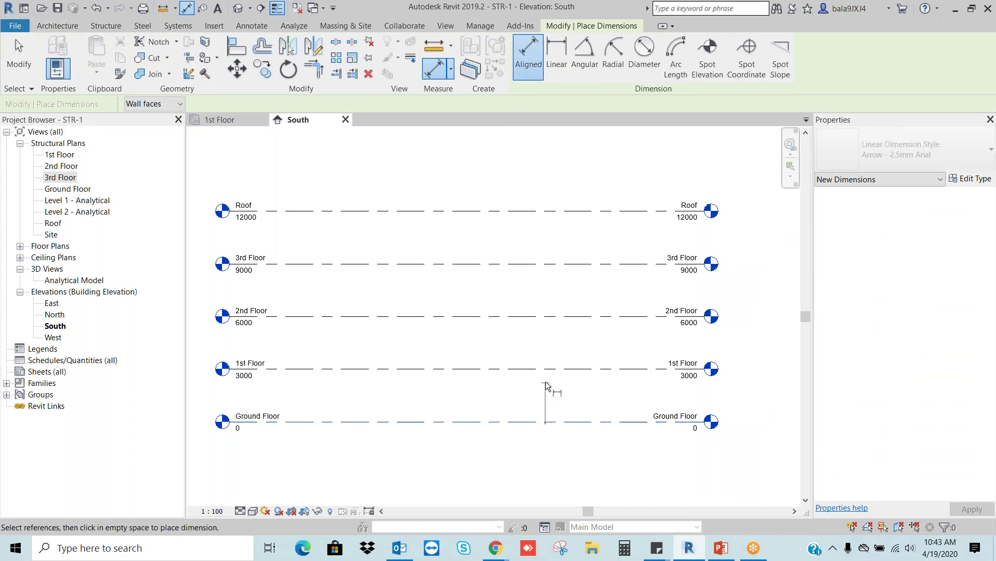
{"action": "left_click", "coordinate": [546, 369]}
{"action": "left_click", "coordinate": [553, 316]}
{"action": "left_click", "coordinate": [551, 263]}
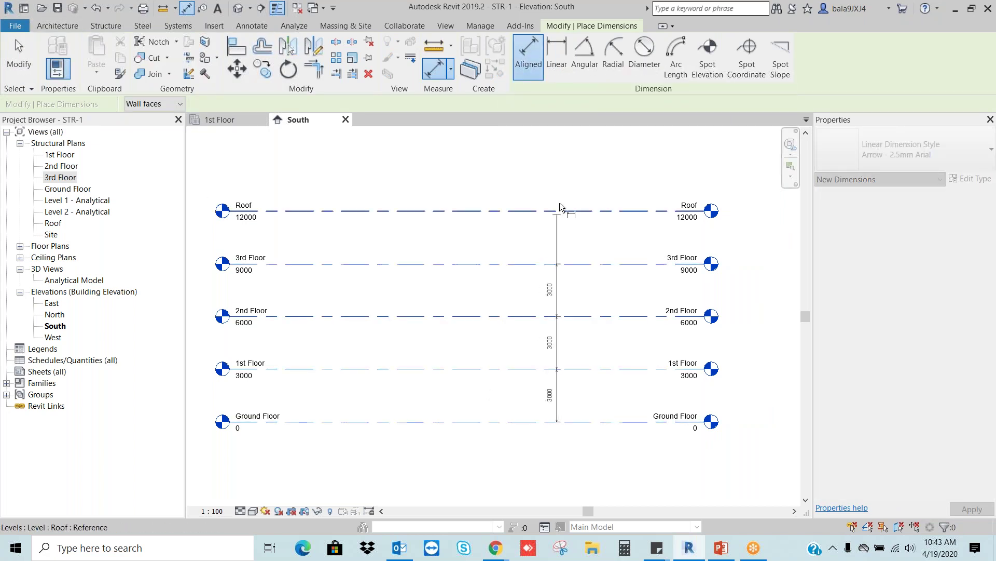
{"action": "left_click", "coordinate": [559, 211]}
{"action": "left_click", "coordinate": [757, 229]}
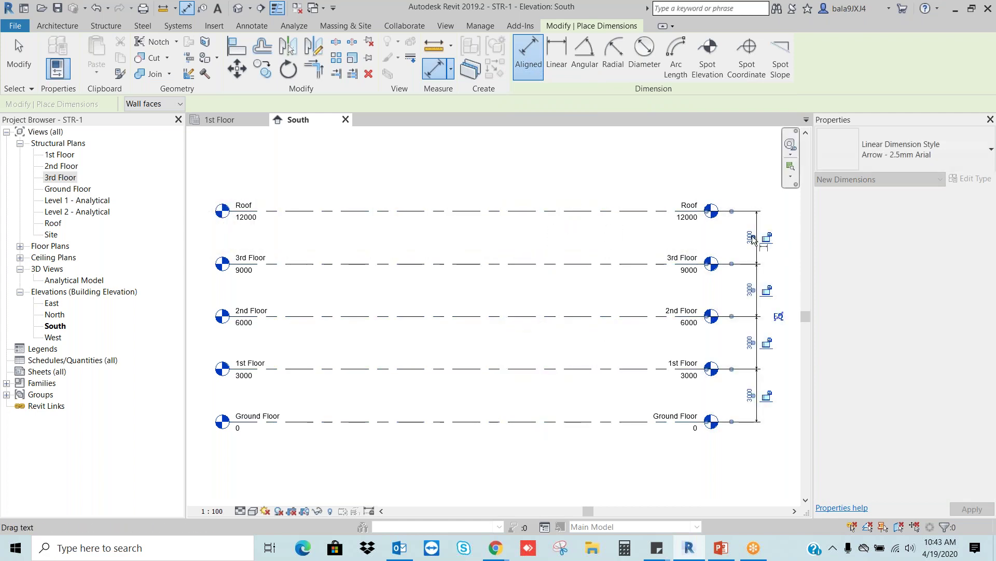
{"action": "key", "text": "Escape"}
{"action": "key", "text": "Escape"}
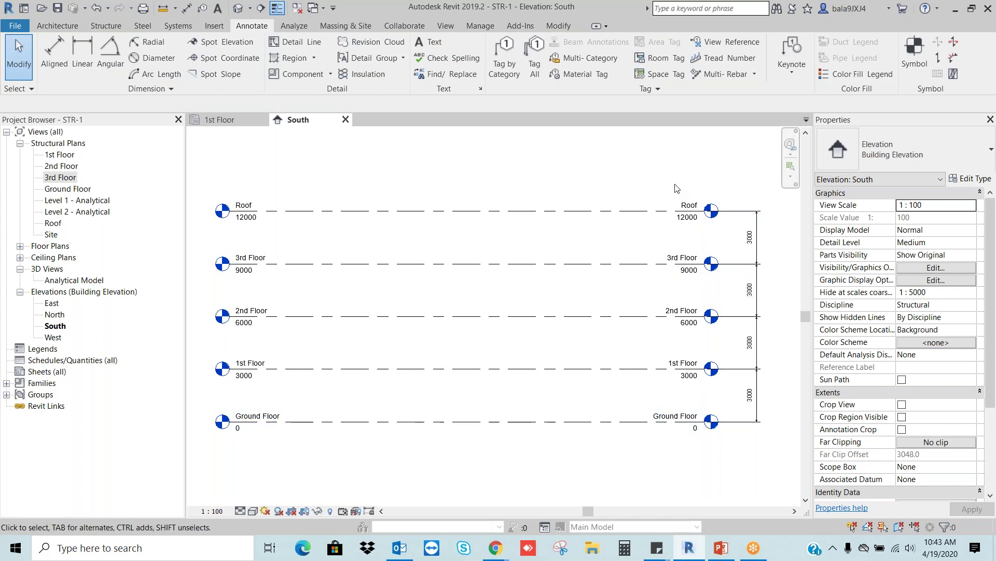
{"action": "key", "text": "z"}
{"action": "key", "text": "f"}
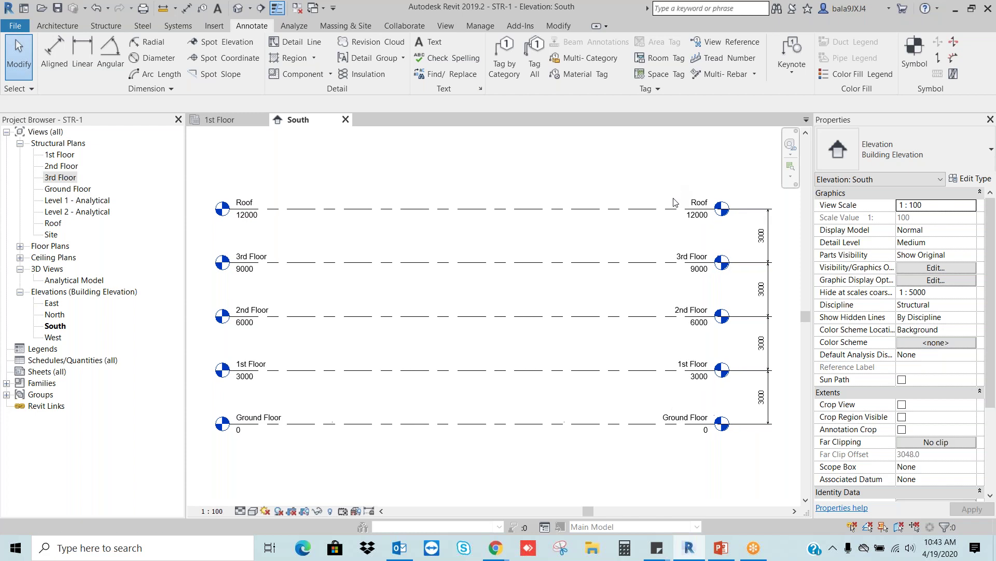
{"action": "left_click", "coordinate": [58, 8]}
Switch to PowerPoint and review the slide line on creating grids in a plan view or floor plan
{"action": "left_click", "coordinate": [723, 548]}
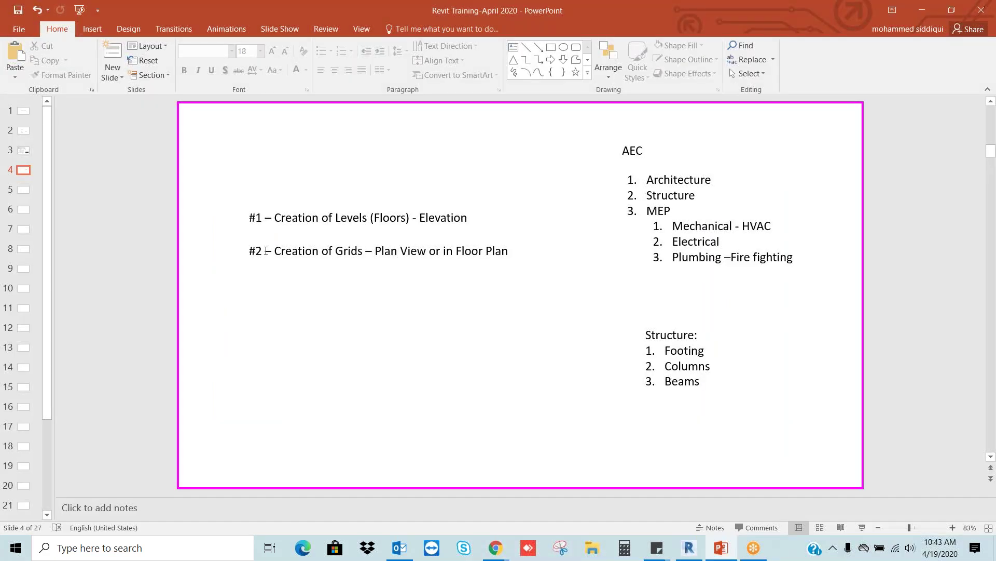
{"action": "left_click", "coordinate": [358, 251]}
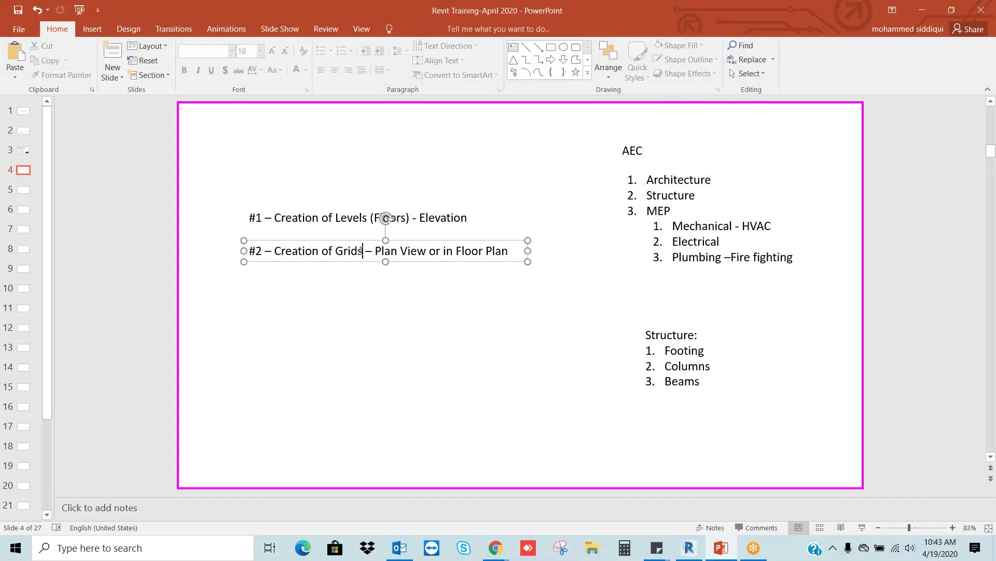
{"action": "left_click_drag", "start_coordinate": [366, 251], "coordinate": [275, 252]}
{"action": "left_click", "coordinate": [385, 354]}
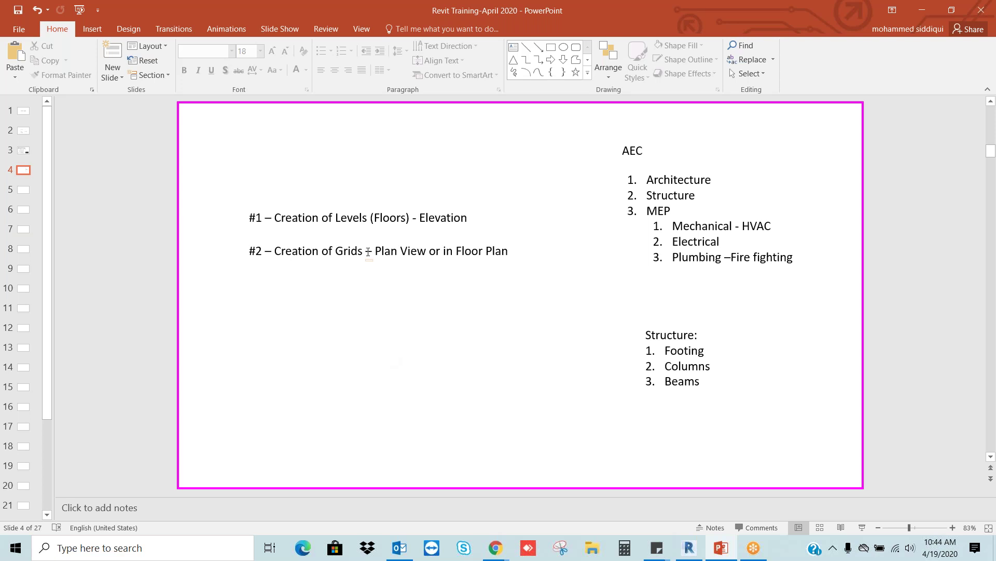
Return to Revit and open the Ground Floor structural plan
{"action": "key", "text": "alt+Tab"}
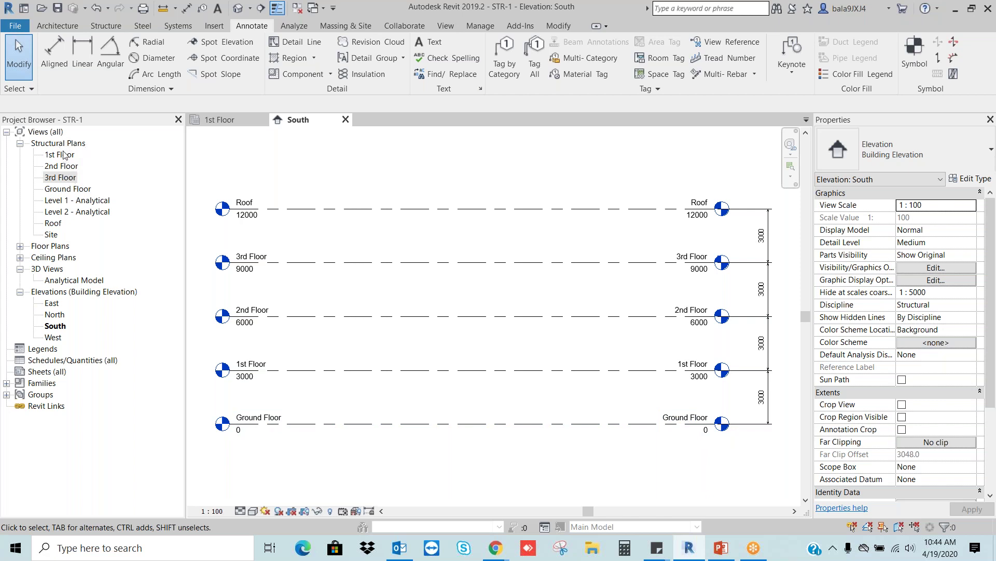
{"action": "double_click", "coordinate": [67, 189]}
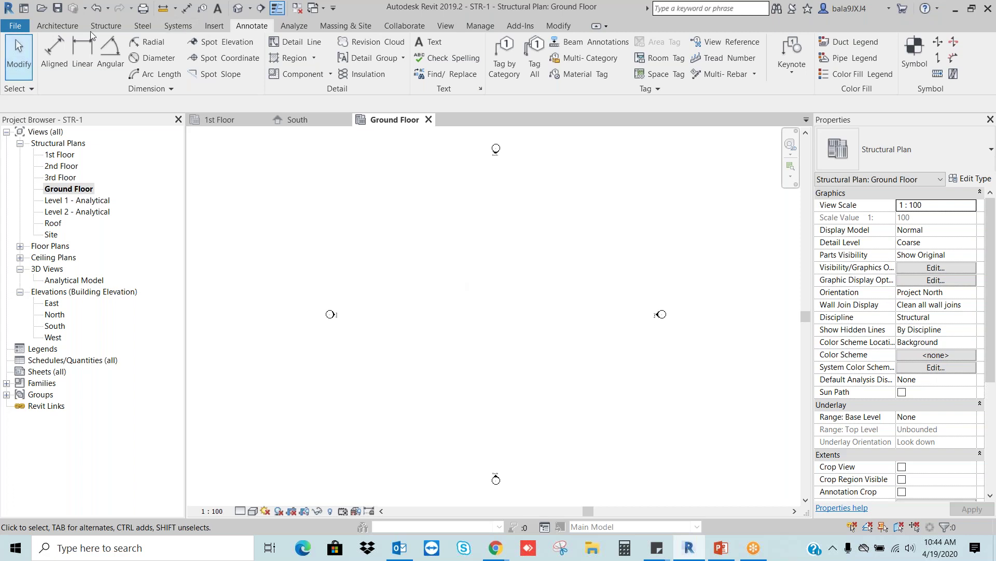
{"action": "left_click", "coordinate": [107, 26]}
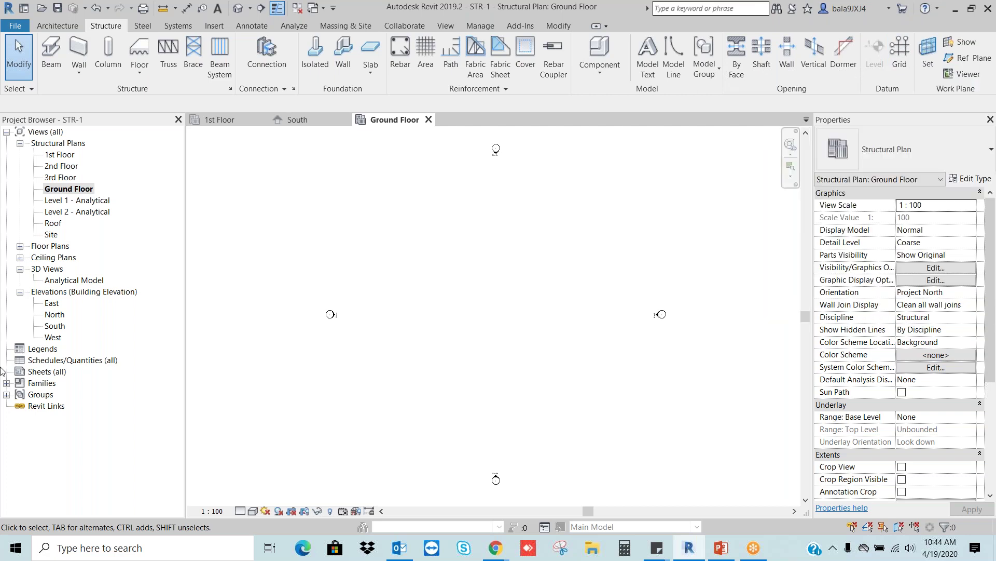
Capture a snip of the Elevations (Building Elevation) branch in the Project Browser
{"action": "left_click", "coordinate": [561, 548]}
{"action": "left_click", "coordinate": [708, 321]}
{"action": "left_click_drag", "start_coordinate": [12, 284], "coordinate": [172, 343]}
Switch to PowerPoint, paste the elevations snip on the slide and move it above the "#1 – Creation of Levels (Floors)" line
{"action": "left_click", "coordinate": [714, 550]}
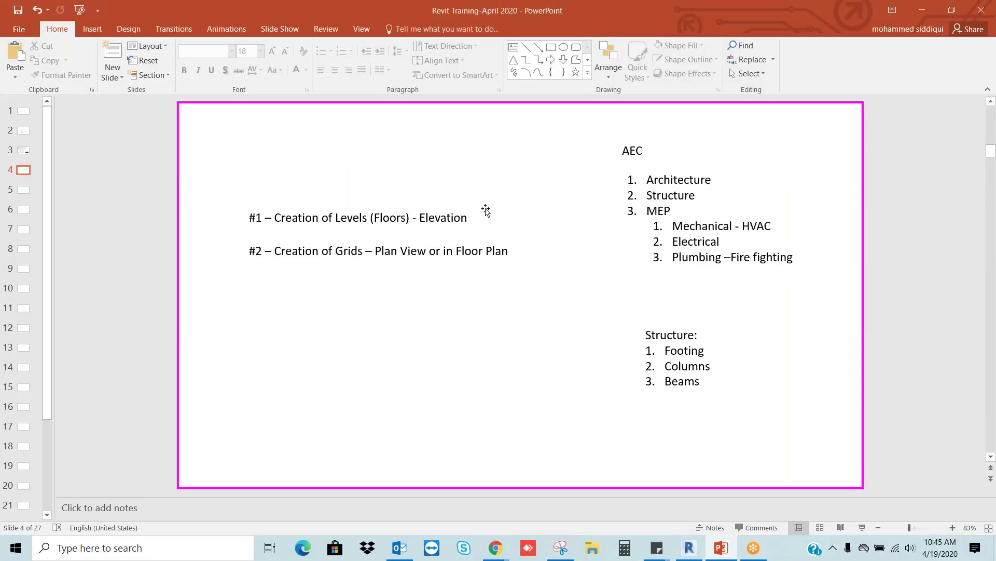
{"action": "key", "text": "ctrl+v"}
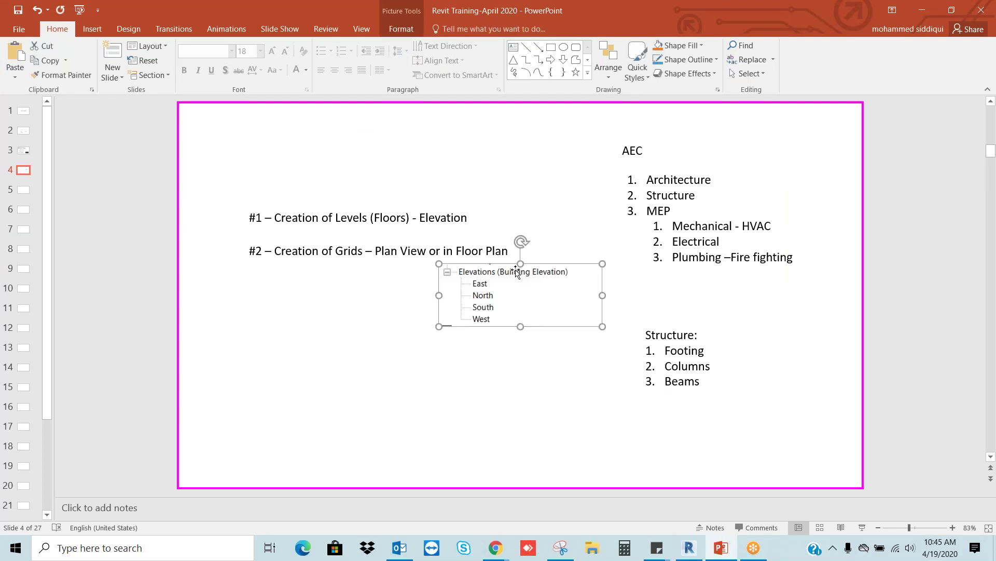
{"action": "left_click_drag", "start_coordinate": [530, 249], "coordinate": [381, 149]}
{"action": "left_click", "coordinate": [570, 308]}
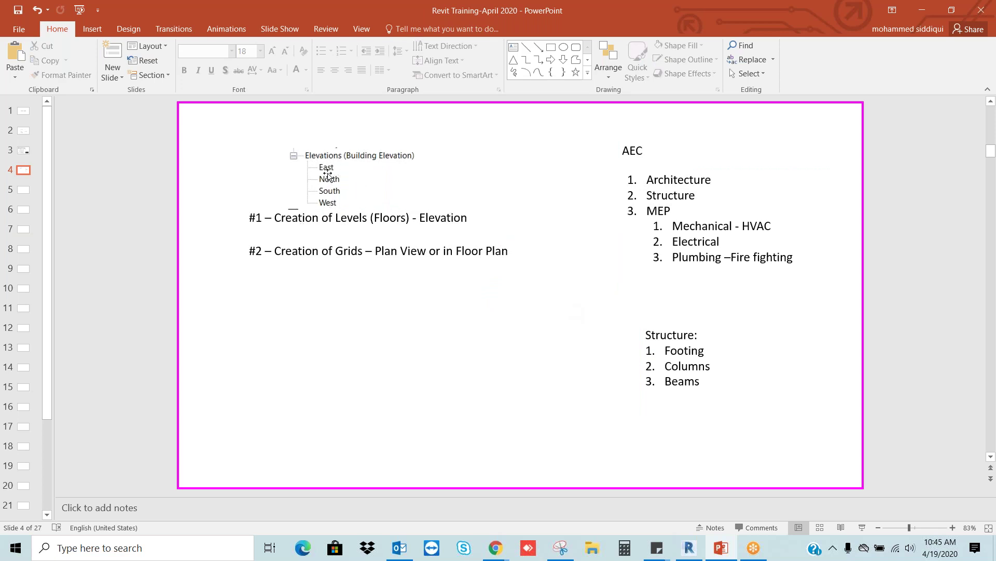
Return to Revit and draw the first vertical grid line from top to bottom in the left part of the Ground Floor plan
{"action": "left_click", "coordinate": [690, 548]}
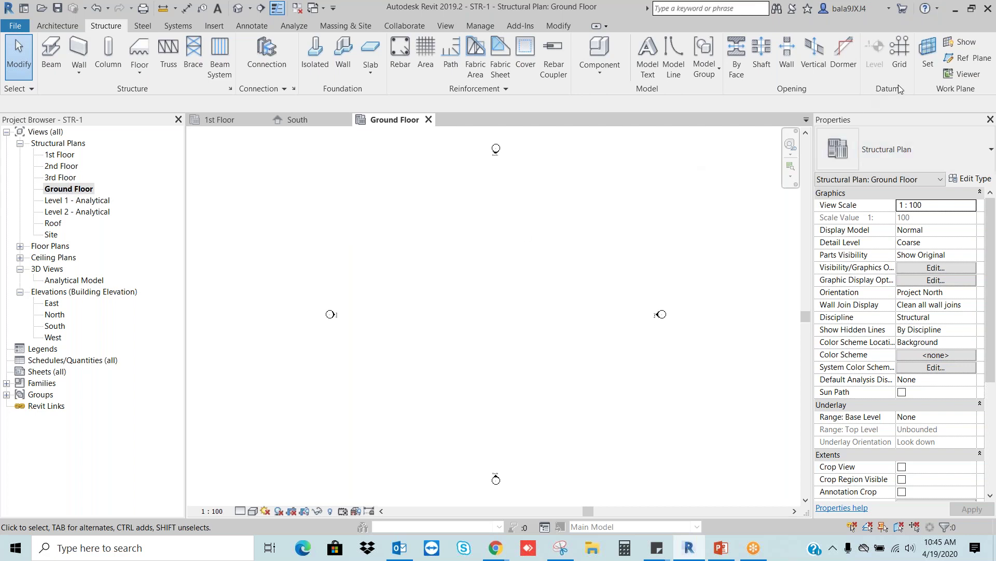
{"action": "left_click", "coordinate": [901, 54]}
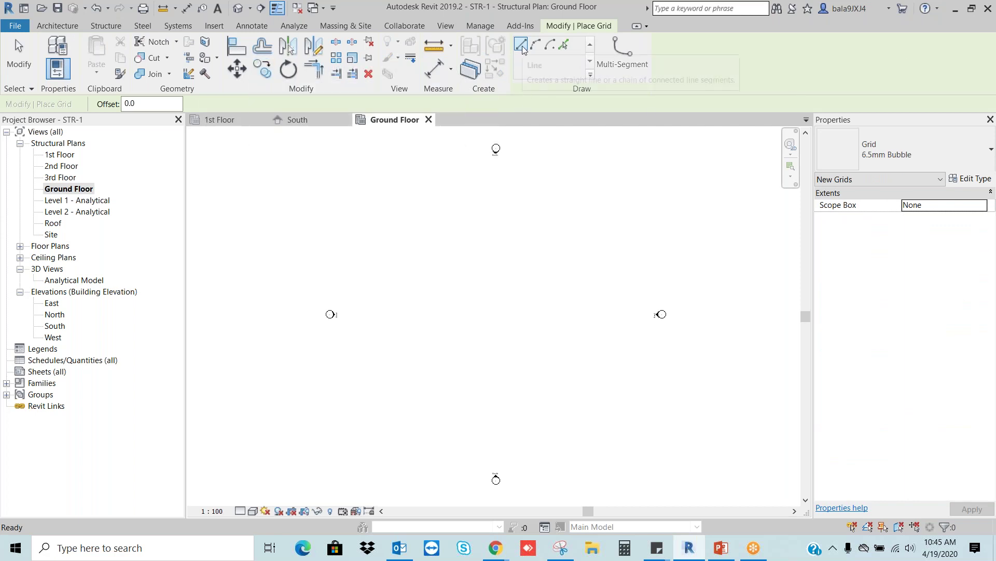
{"action": "left_click", "coordinate": [414, 242]}
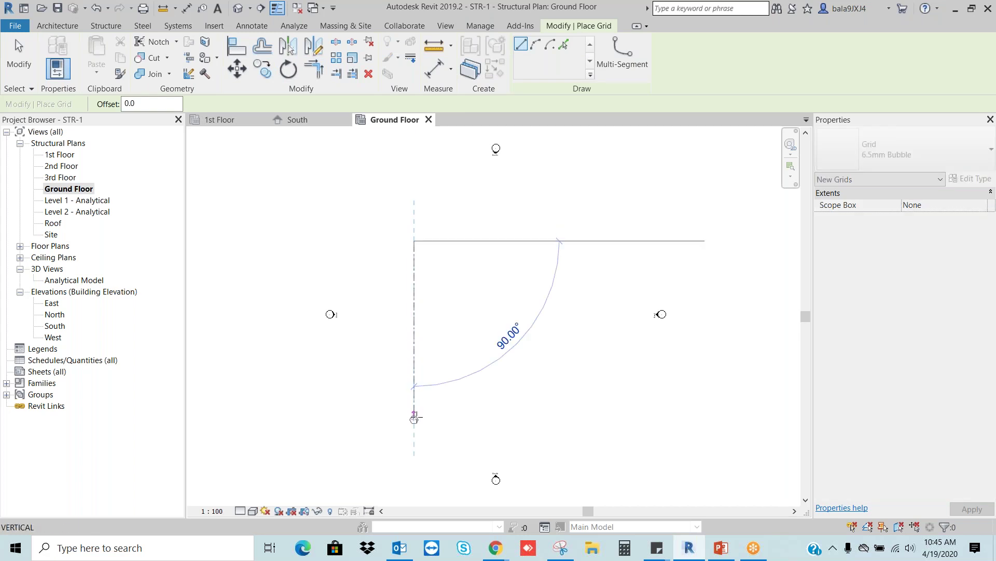
{"action": "left_click", "coordinate": [414, 418]}
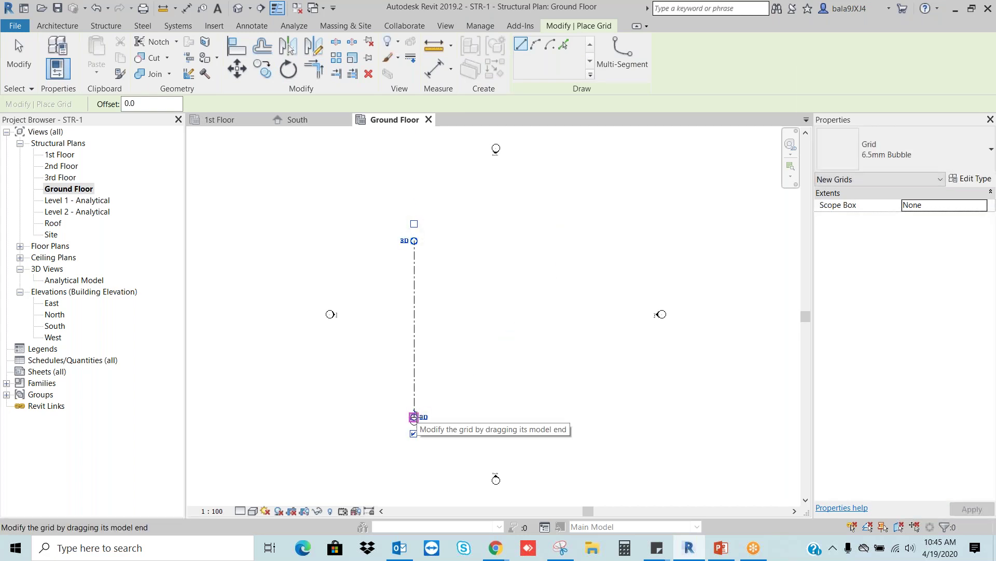
{"action": "key", "text": "Escape"}
{"action": "key", "text": "Escape"}
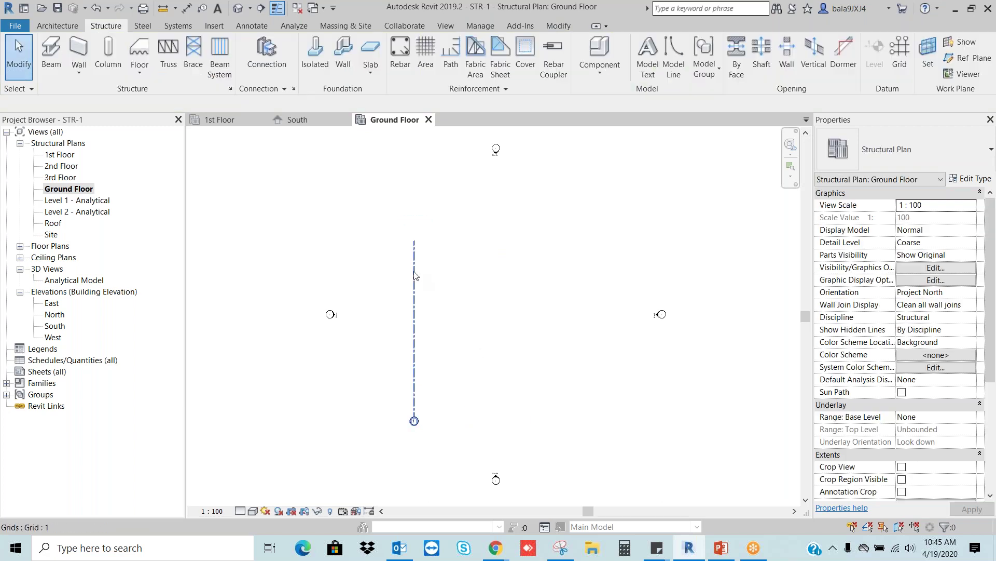
Draw a second vertical grid line about 8000 mm to the right of grid 1, with its ends aligned to it
{"action": "left_click", "coordinate": [900, 52]}
{"action": "left_click", "coordinate": [466, 240]}
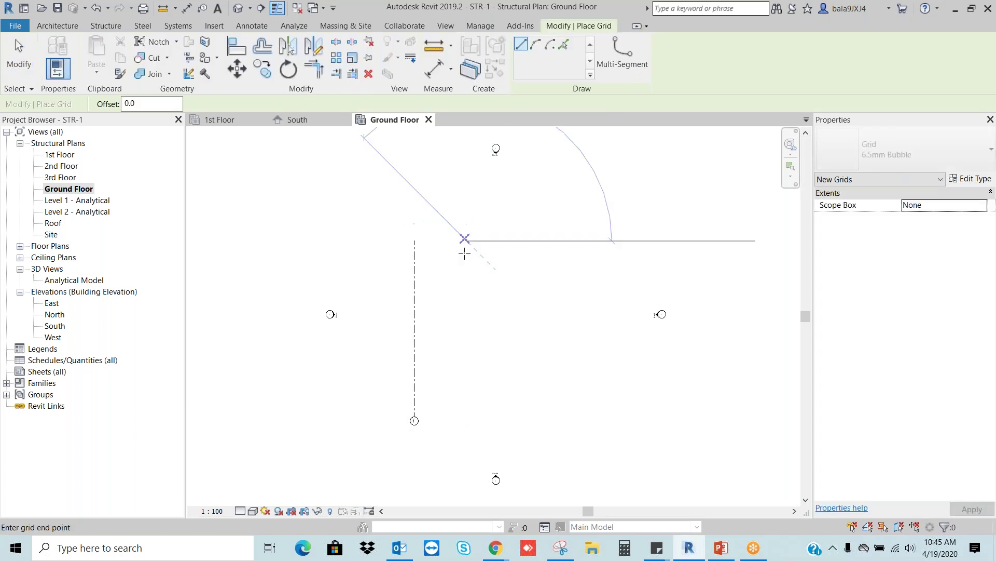
{"action": "left_click", "coordinate": [466, 418]}
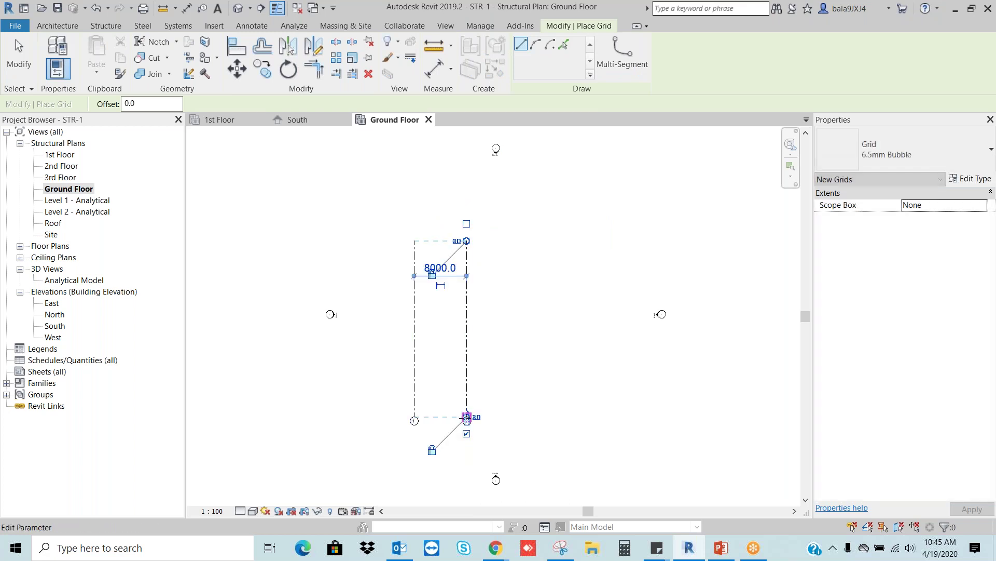
{"action": "scroll", "coordinate": [463, 441], "scroll_direction": "up", "scroll_amount": 3}
{"action": "key", "text": "Escape"}
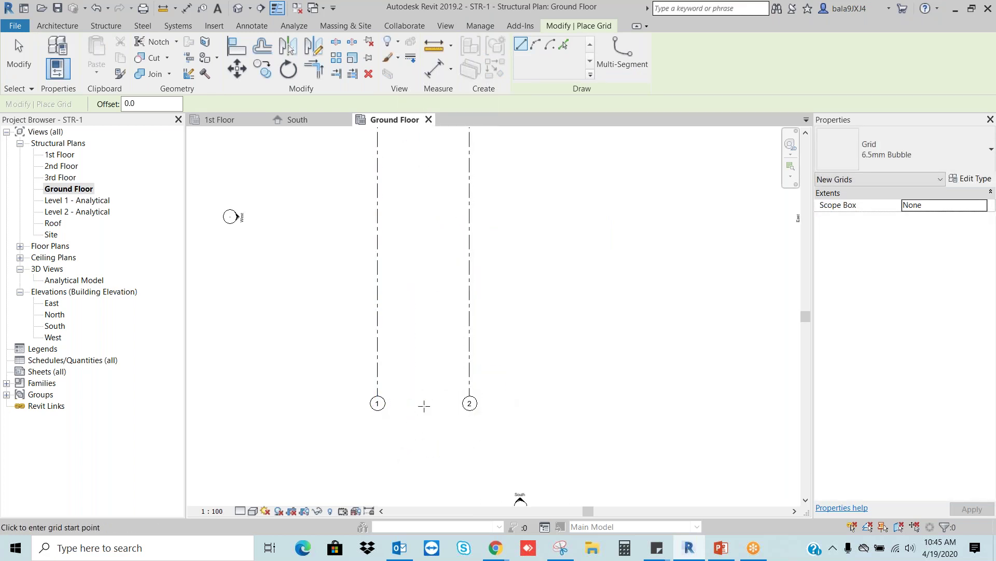
Draw a third vertical grid line about 7000 mm to the right of grid 2, with its ends aligned to the other grids
{"action": "scroll", "coordinate": [478, 404], "scroll_direction": "down", "scroll_amount": 2}
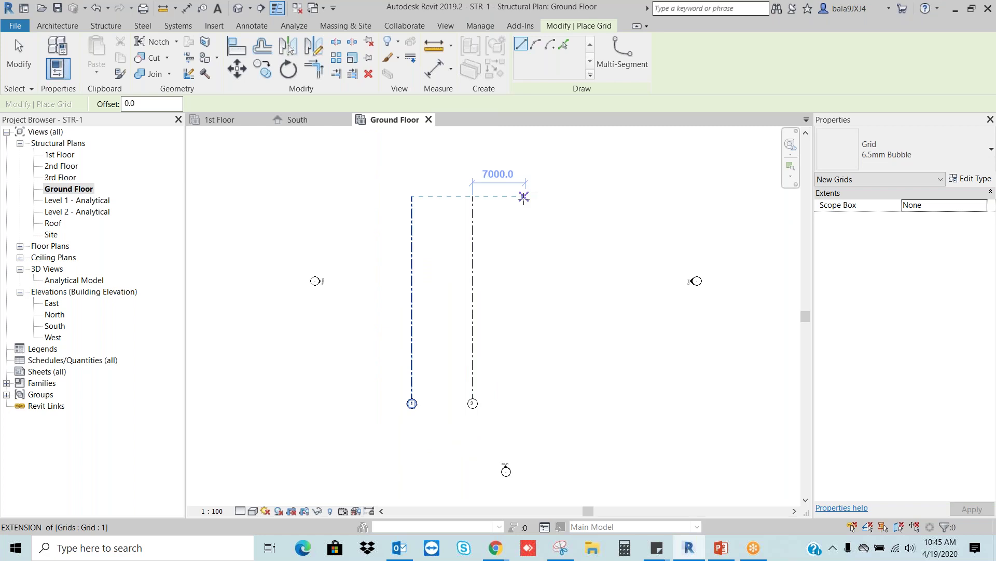
{"action": "left_click", "coordinate": [525, 196]}
{"action": "left_click", "coordinate": [526, 399]}
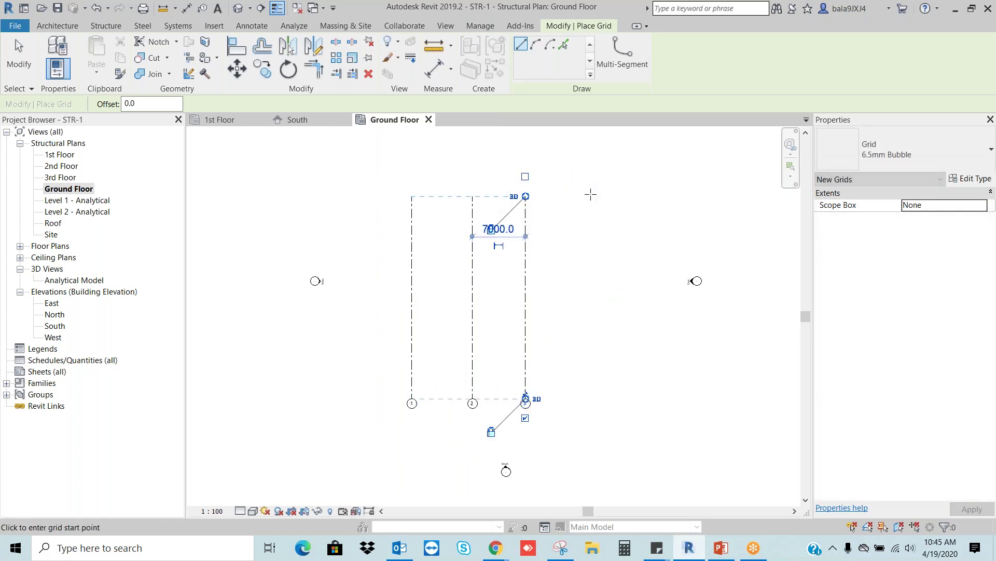
Draw two more vertical grid lines, about 8000 mm right of grid 3 and about 7000 mm further right, with ends aligned to the others
{"action": "left_click", "coordinate": [586, 196]}
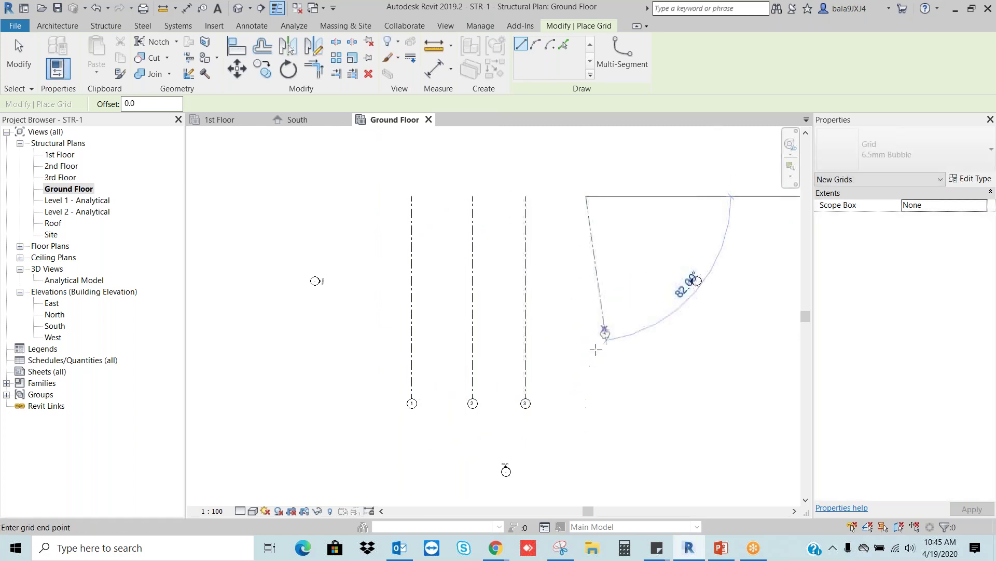
{"action": "left_click", "coordinate": [586, 400]}
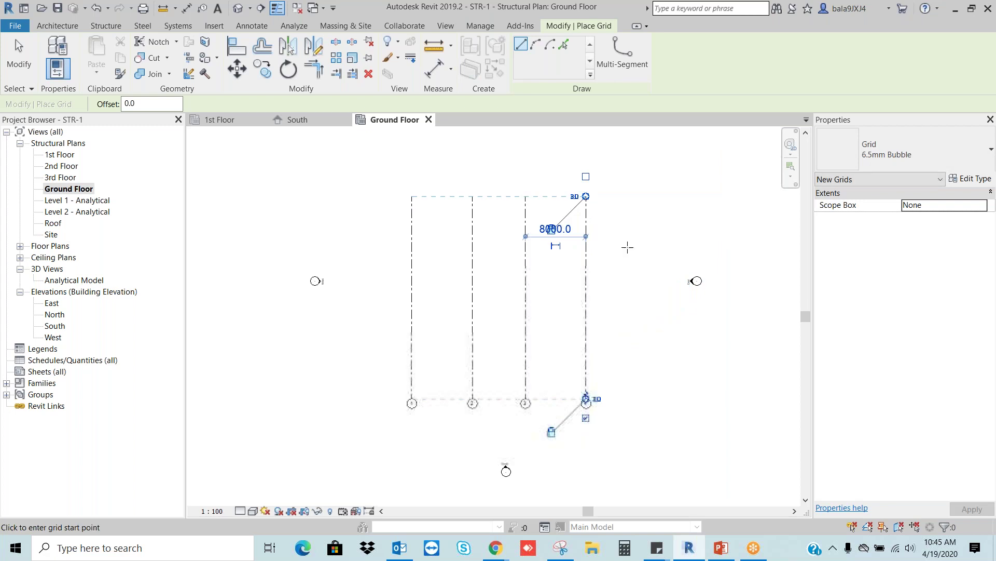
{"action": "left_click", "coordinate": [639, 196]}
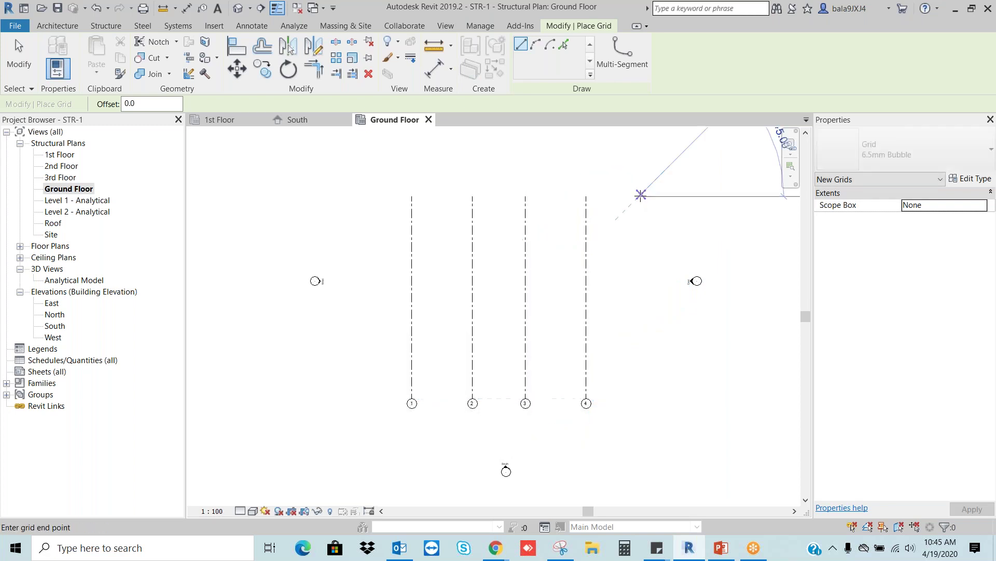
{"action": "left_click", "coordinate": [638, 400]}
{"action": "key", "text": "Escape"}
{"action": "key", "text": "Escape"}
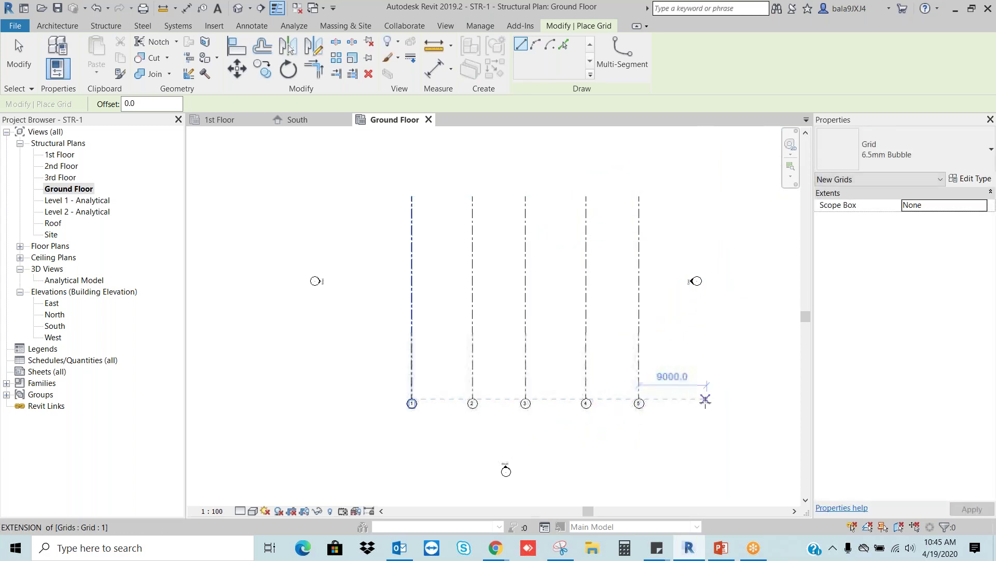
Draw the first horizontal grid line from left to right, crossing all five vertical grids near their upper ends
{"action": "scroll", "coordinate": [413, 410], "scroll_direction": "up", "scroll_amount": 1}
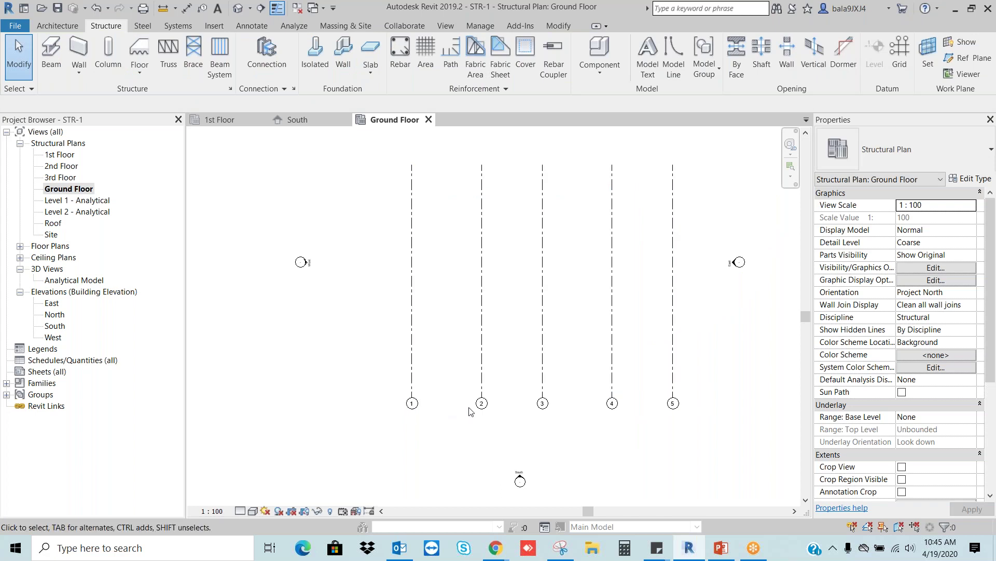
{"action": "scroll", "coordinate": [690, 401], "scroll_direction": "down", "scroll_amount": 2}
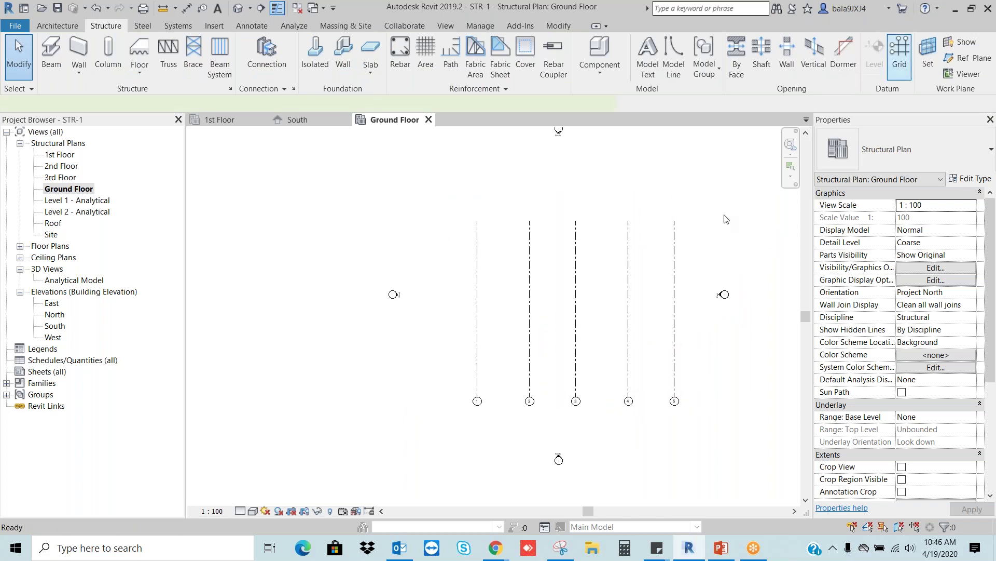
{"action": "middle_click_drag", "start_coordinate": [644, 241], "coordinate": [430, 240]}
{"action": "left_click", "coordinate": [385, 242]}
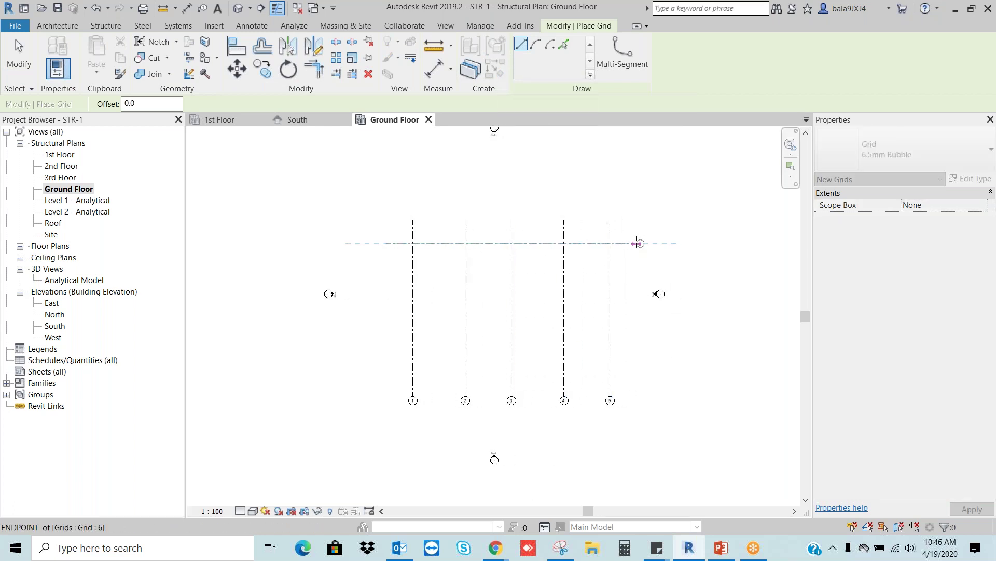
{"action": "left_click", "coordinate": [638, 243]}
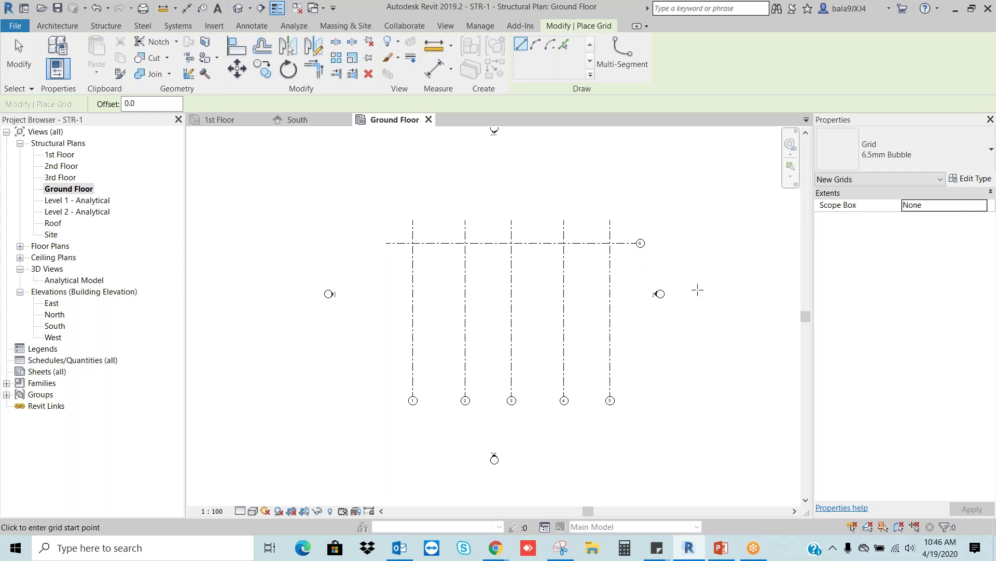
{"action": "key", "text": "Escape"}
Rename the horizontal grid line as A
{"action": "scroll", "coordinate": [663, 294], "scroll_direction": "up", "scroll_amount": 1}
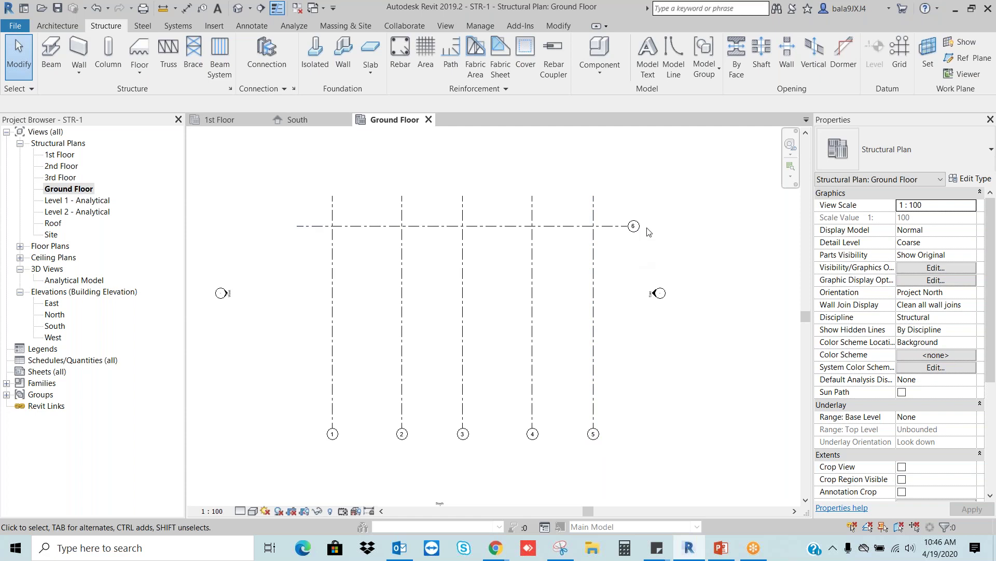
{"action": "scroll", "coordinate": [649, 231], "scroll_direction": "up", "scroll_amount": 3}
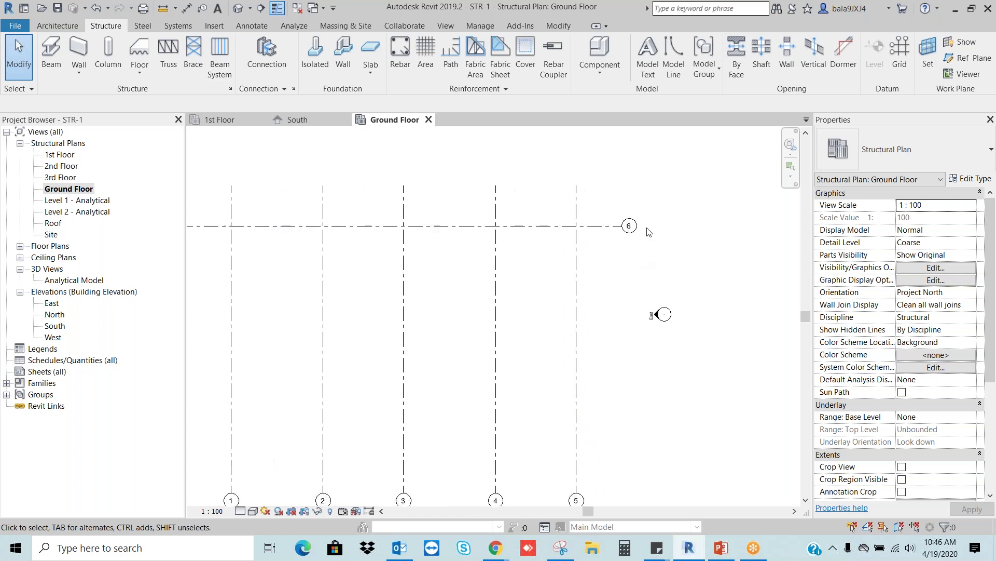
{"action": "left_click", "coordinate": [596, 231]}
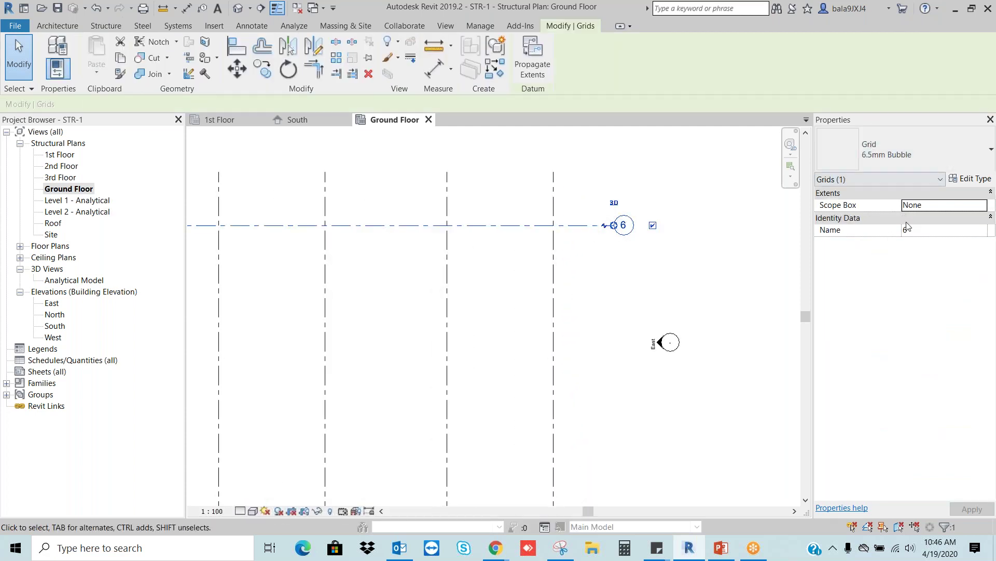
{"action": "left_click", "coordinate": [665, 290]}
{"action": "left_click", "coordinate": [592, 225]}
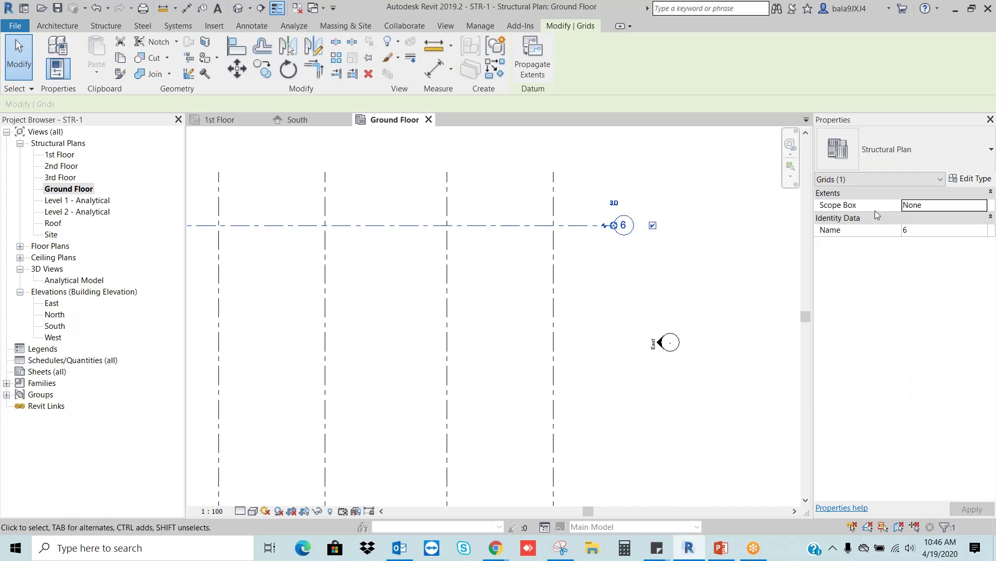
{"action": "left_click", "coordinate": [929, 230]}
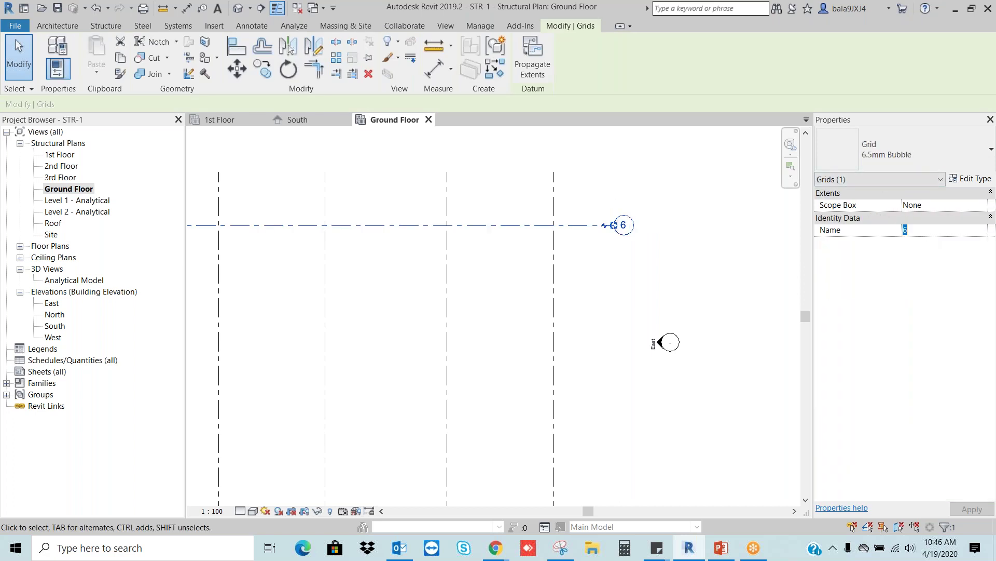
{"action": "type", "text": "A"}
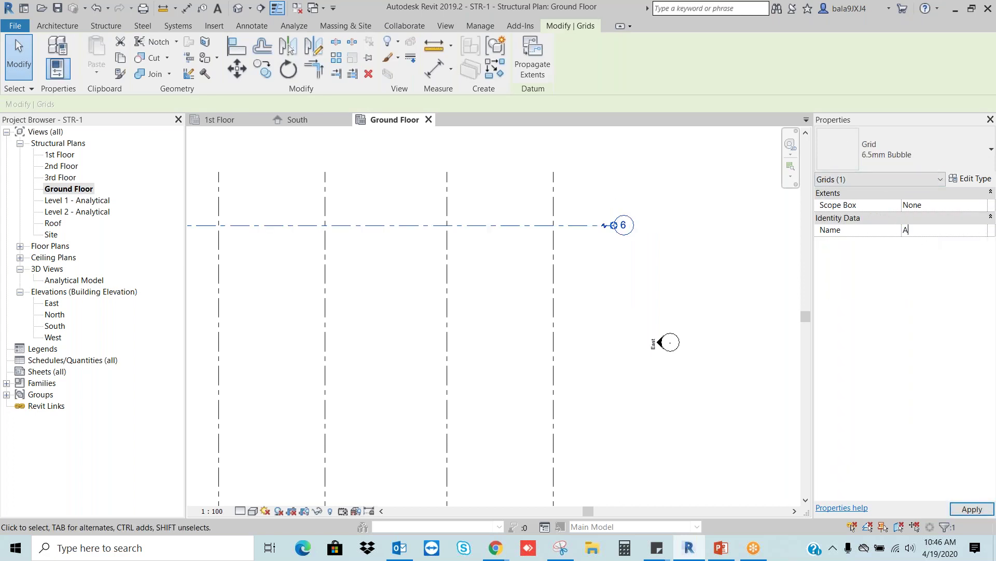
{"action": "left_click", "coordinate": [666, 268]}
{"action": "scroll", "coordinate": [666, 268], "scroll_direction": "down", "scroll_amount": 2}
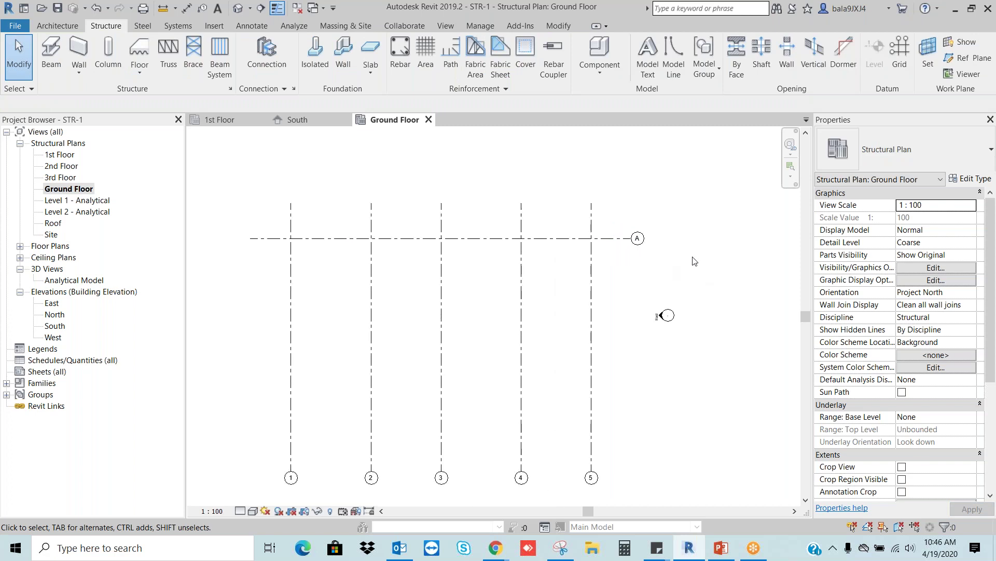
Draw two horizontal grid lines below grid A, about 4000 mm and then 5000 mm apart, with their ends aligned to it
{"action": "middle_click_drag", "start_coordinate": [634, 311], "coordinate": [638, 297]}
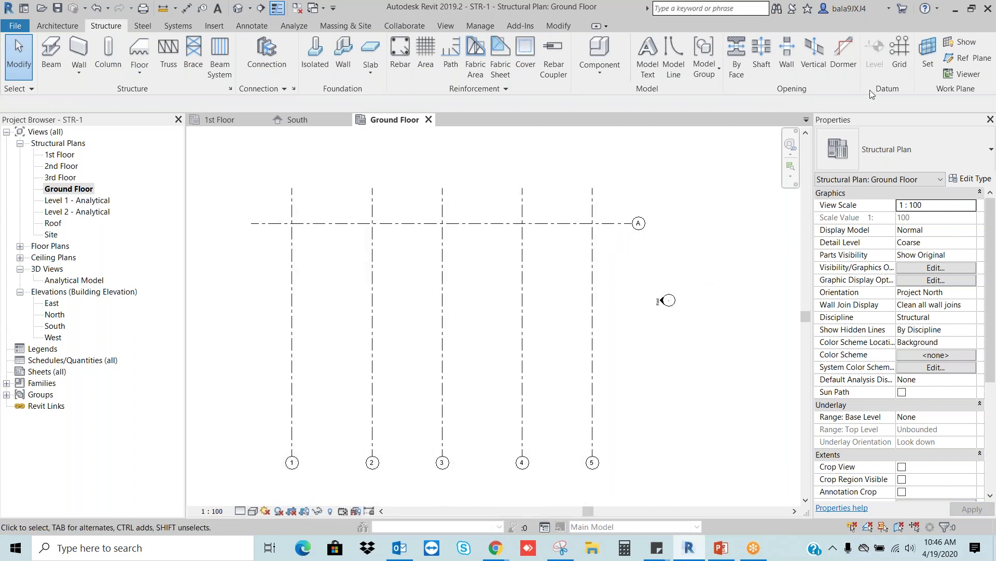
{"action": "left_click", "coordinate": [900, 60]}
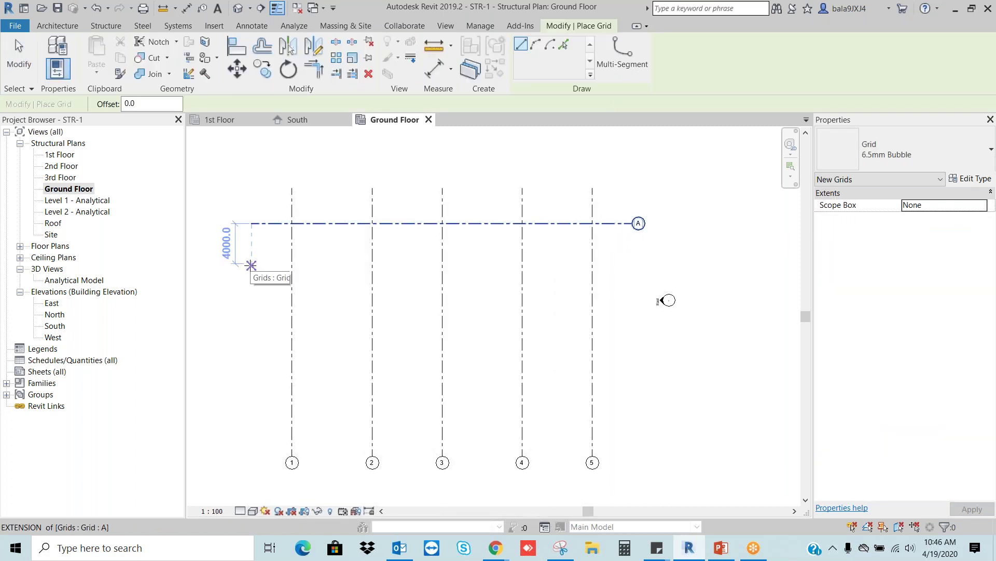
{"action": "left_click", "coordinate": [251, 264]}
{"action": "left_click", "coordinate": [632, 264]}
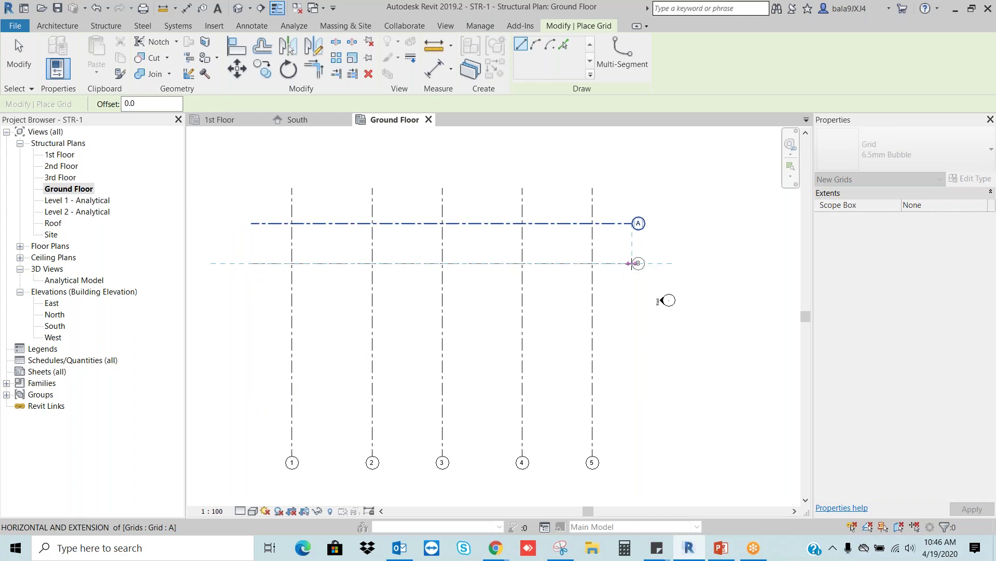
{"action": "left_click", "coordinate": [252, 313]}
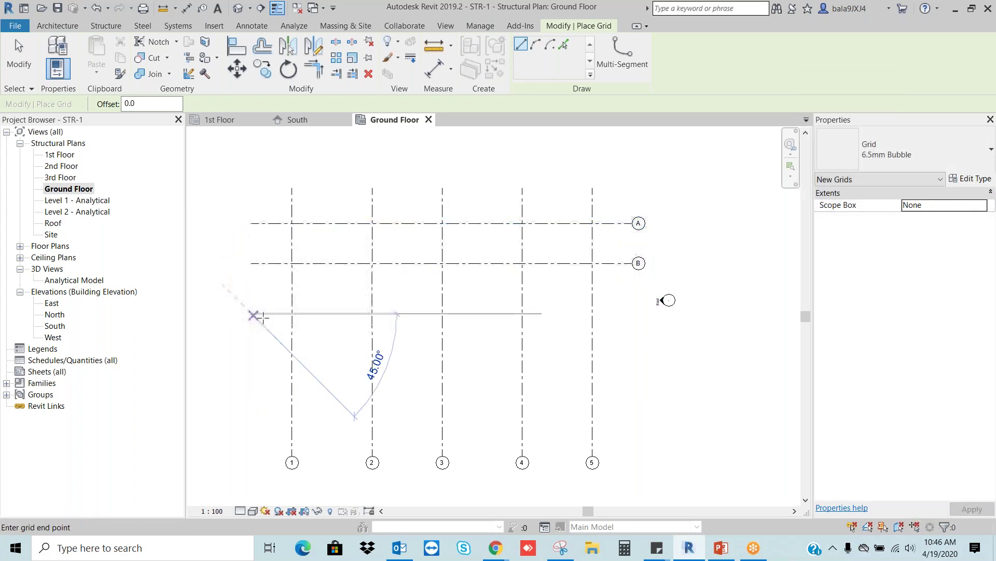
{"action": "left_click", "coordinate": [630, 314]}
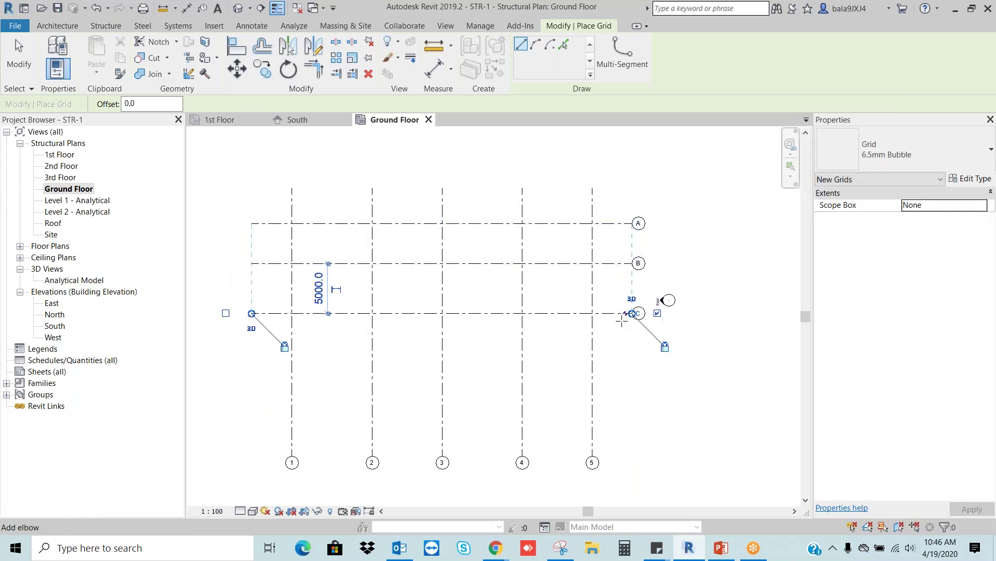
{"action": "scroll", "coordinate": [630, 283], "scroll_direction": "up", "scroll_amount": 1}
{"action": "scroll", "coordinate": [656, 267], "scroll_direction": "up", "scroll_amount": 1}
{"action": "scroll", "coordinate": [658, 342], "scroll_direction": "down", "scroll_amount": 2}
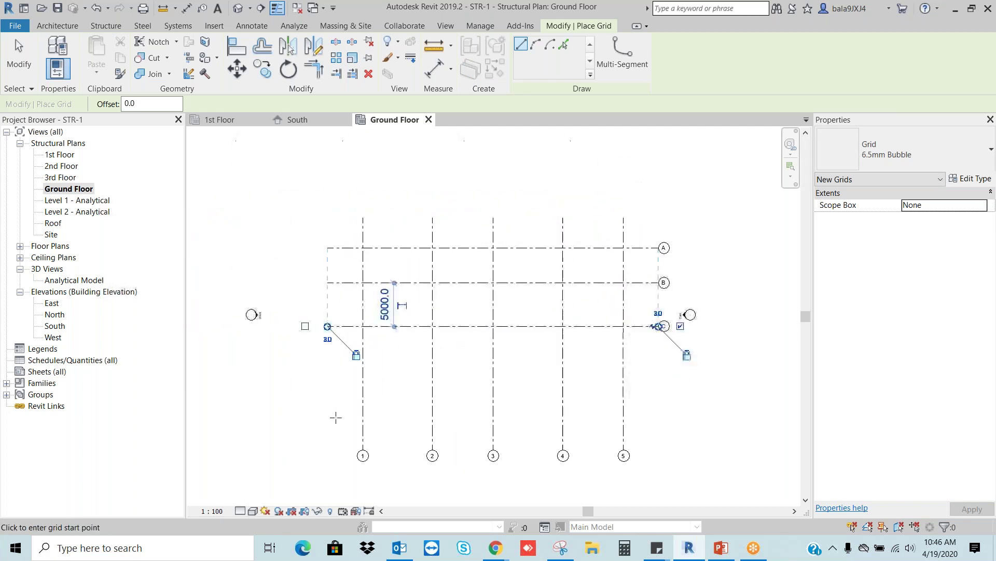
Draw two more horizontal grid lines below grid C, each about 5000 mm below the previous one, with ends aligned to the others
{"action": "left_click", "coordinate": [327, 371]}
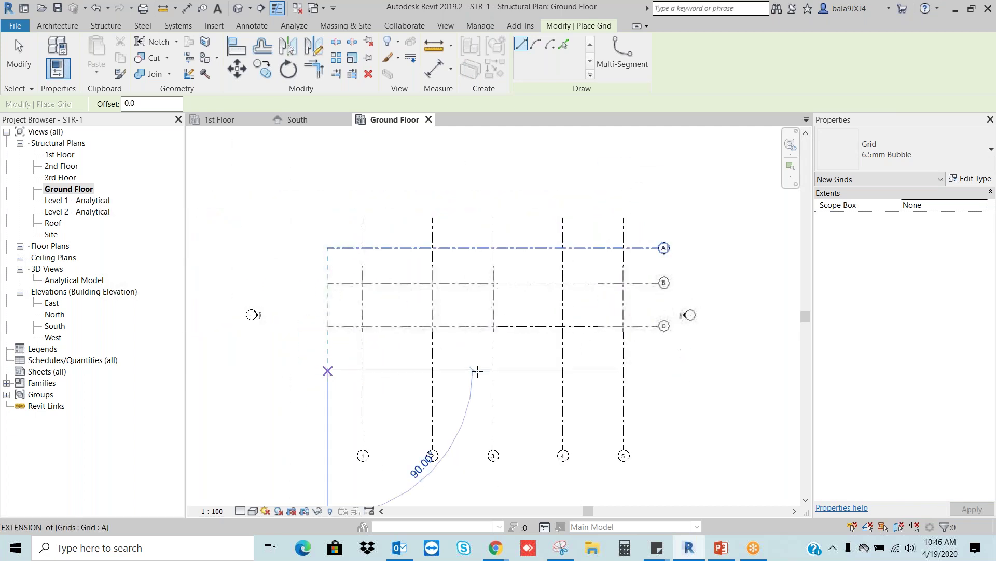
{"action": "left_click", "coordinate": [658, 369]}
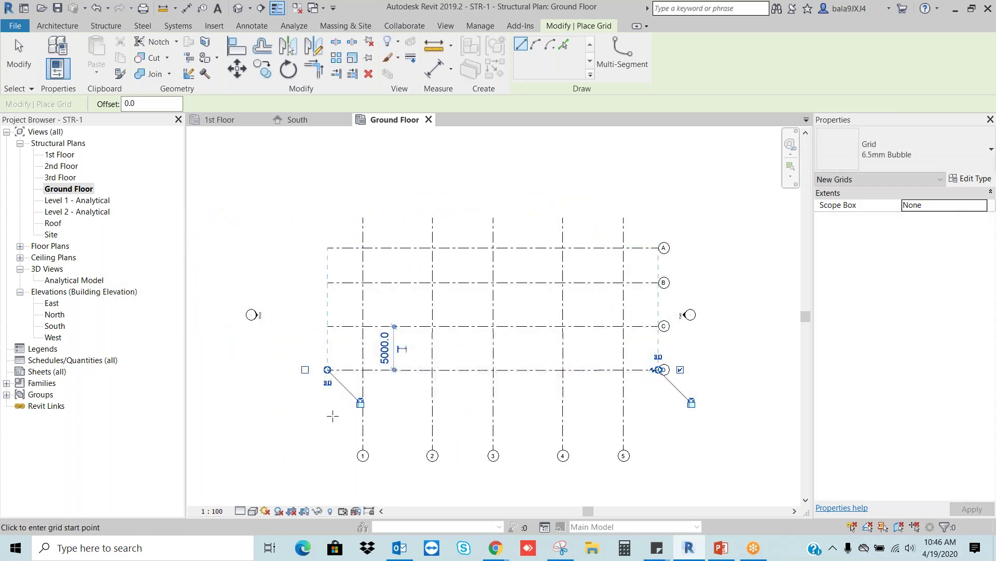
{"action": "left_click", "coordinate": [328, 413]}
{"action": "left_click", "coordinate": [658, 413]}
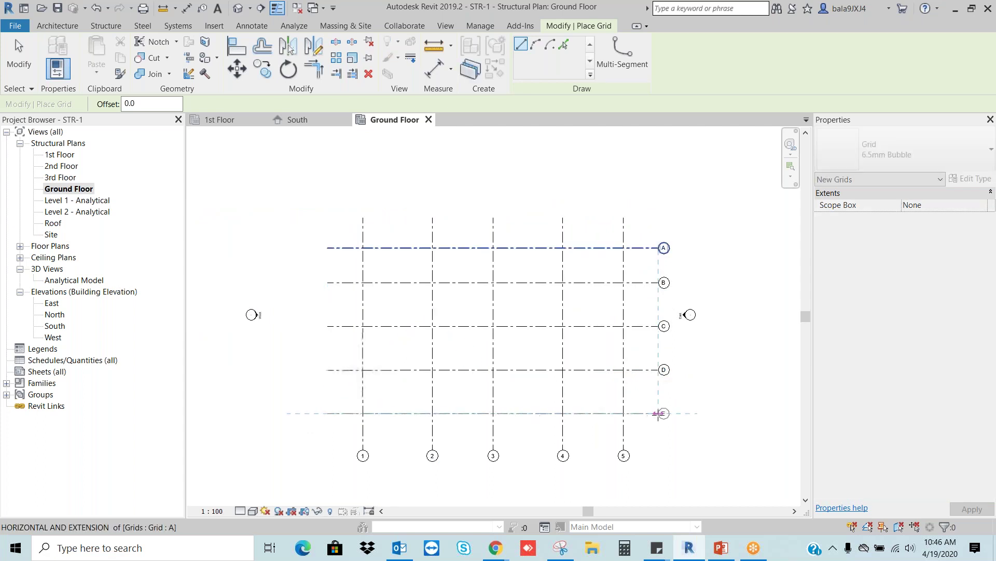
{"action": "key", "text": "Escape"}
{"action": "key", "text": "Escape"}
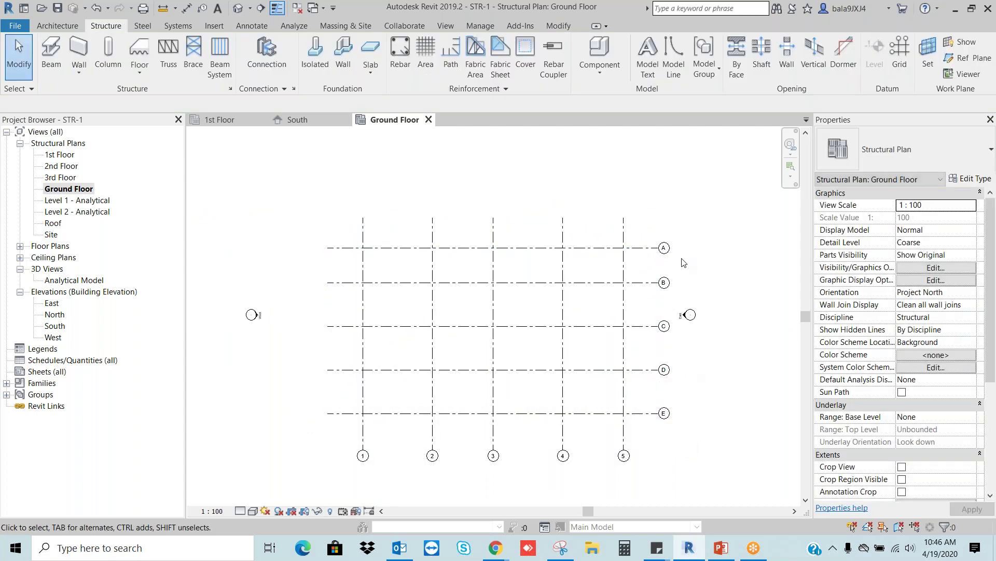
Add an aligned dimension string across vertical grids 1 to 5 and place it above their upper ends
{"action": "scroll", "coordinate": [681, 258], "scroll_direction": "up", "scroll_amount": 2}
{"action": "key", "text": "z"}
{"action": "key", "text": "f"}
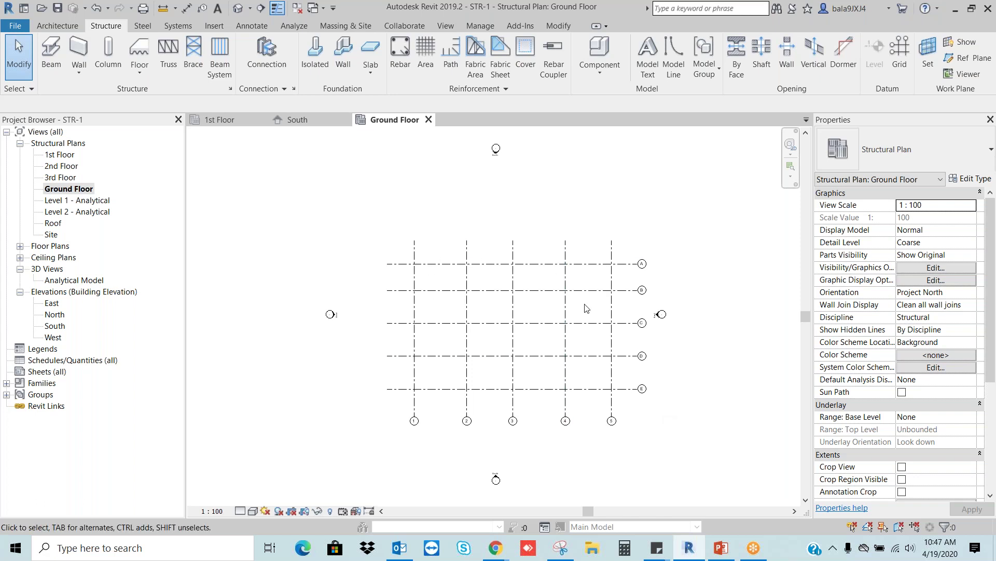
{"action": "scroll", "coordinate": [605, 404], "scroll_direction": "up", "scroll_amount": 2}
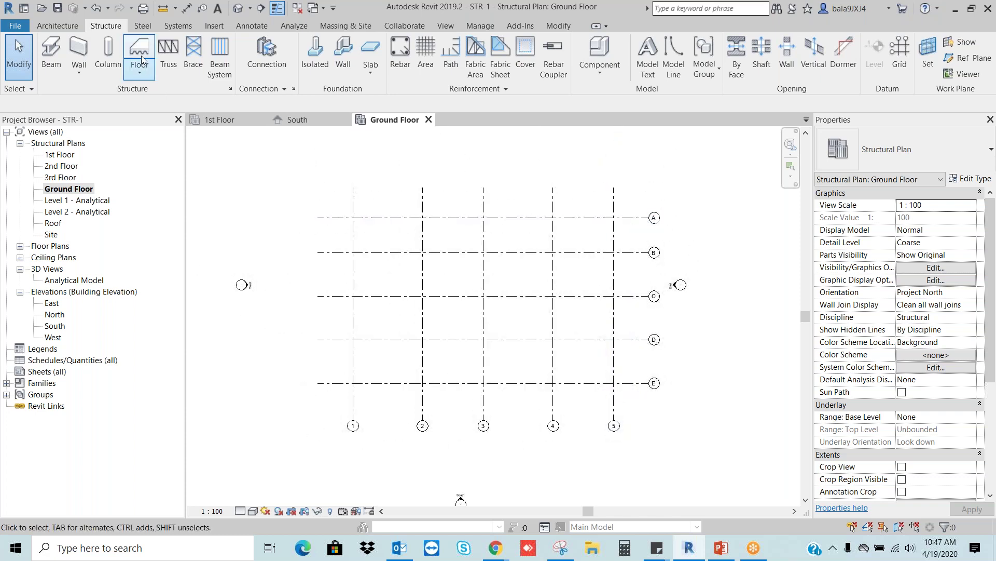
{"action": "left_click", "coordinate": [251, 26]}
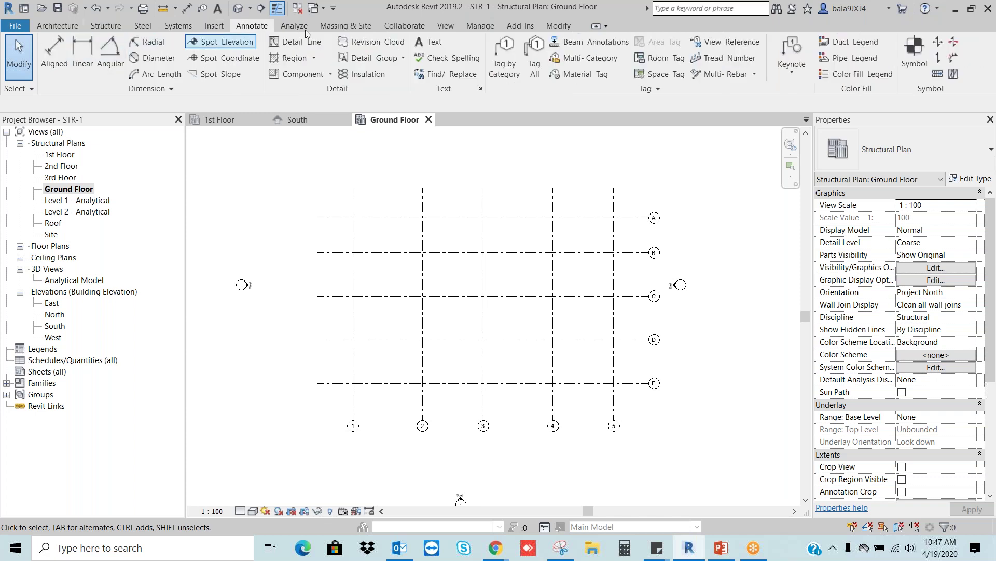
{"action": "left_click", "coordinate": [57, 52]}
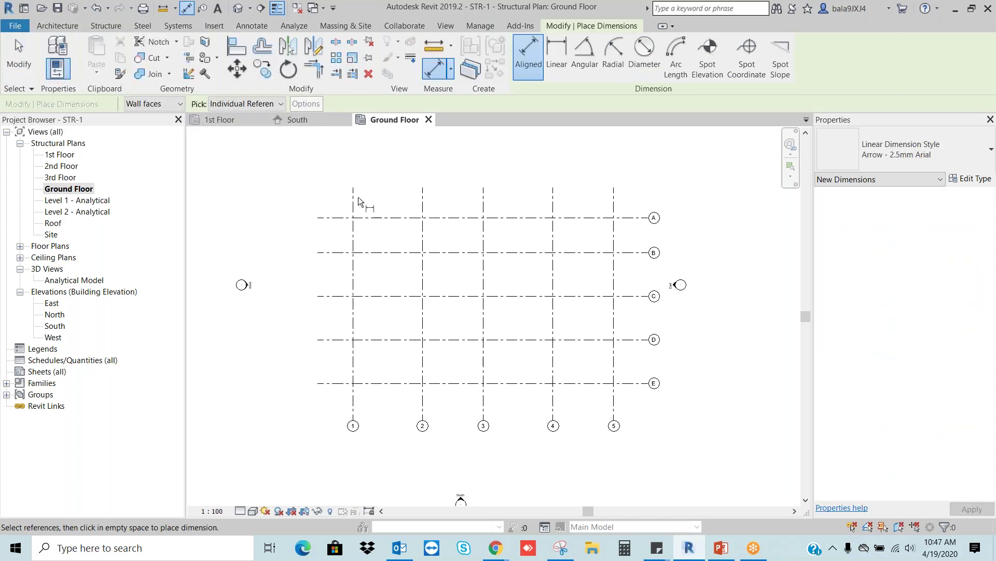
{"action": "left_click", "coordinate": [355, 202]}
{"action": "left_click", "coordinate": [422, 207]}
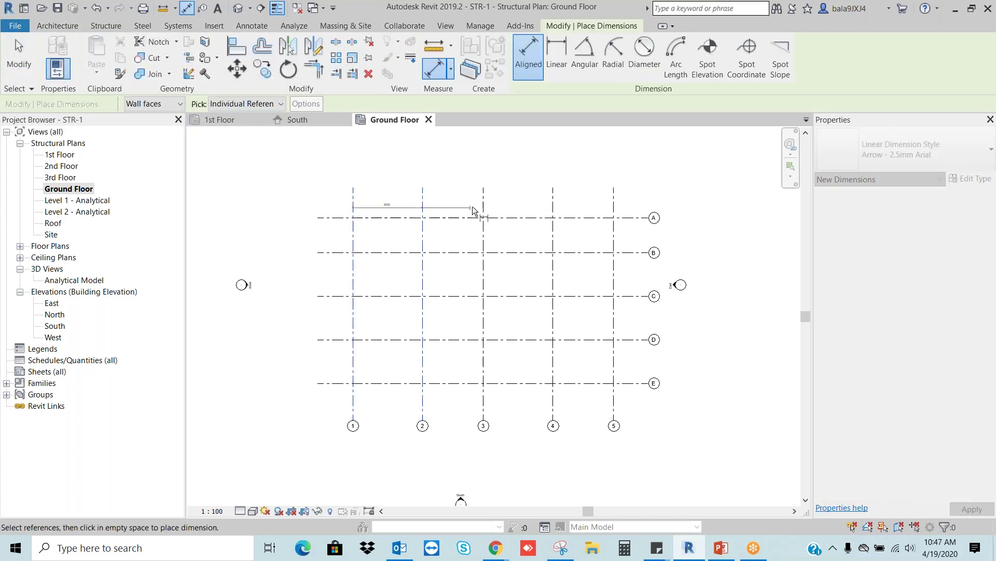
{"action": "left_click", "coordinate": [483, 207]}
{"action": "left_click", "coordinate": [553, 208]}
{"action": "left_click", "coordinate": [614, 208]}
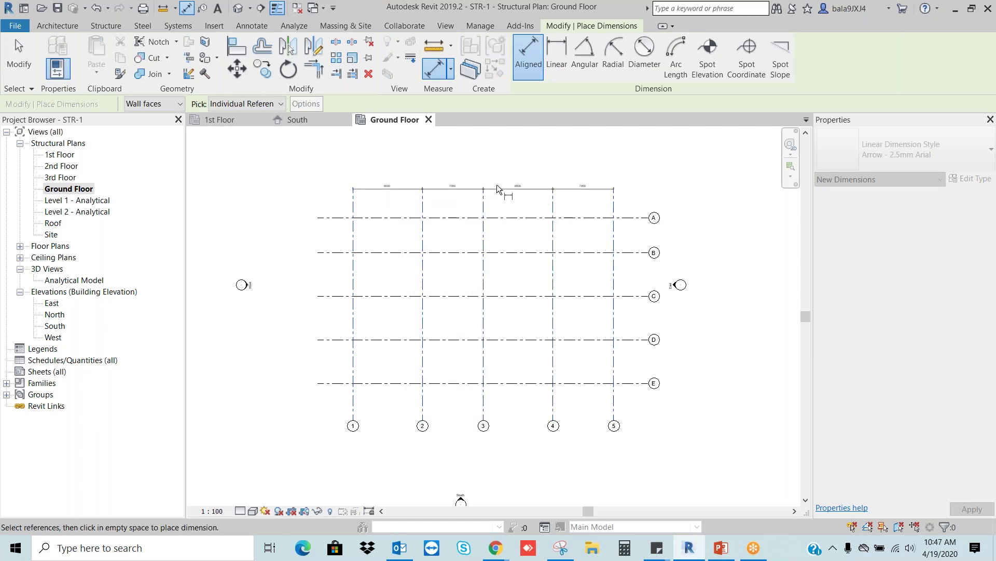
{"action": "left_click", "coordinate": [499, 166]}
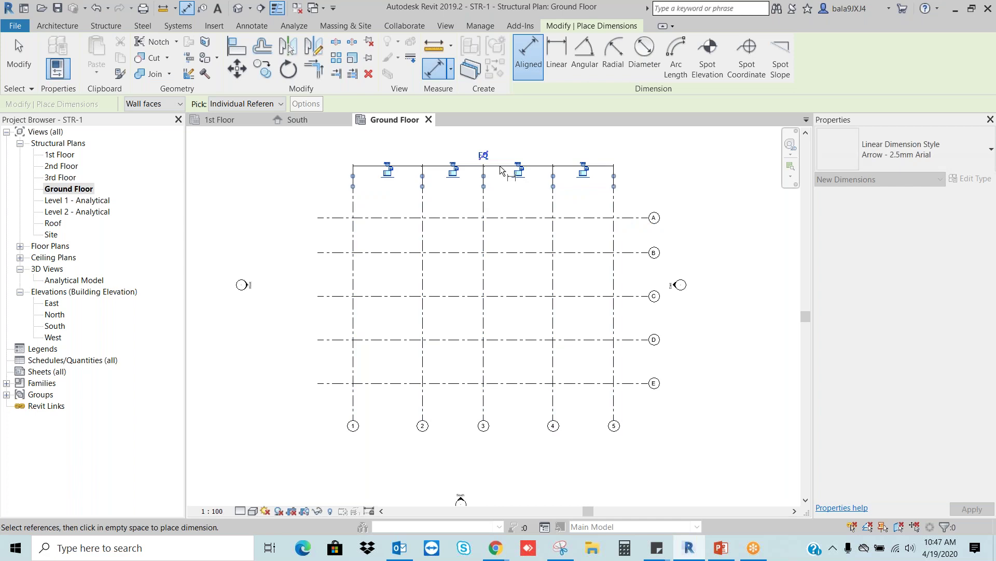
Add an aligned dimension string across horizontal grids E to A and place it beyond their left ends
{"action": "left_click", "coordinate": [373, 385]}
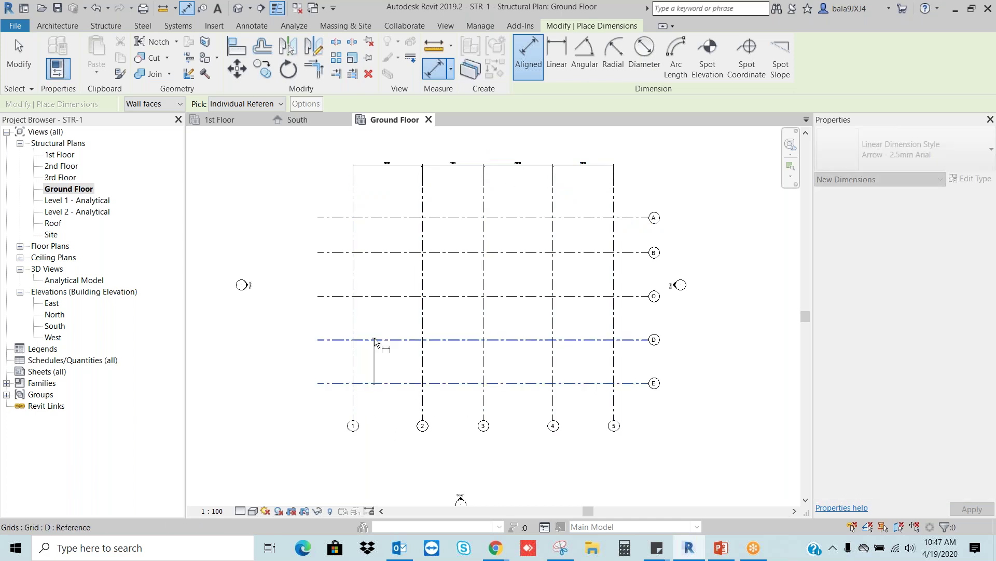
{"action": "left_click", "coordinate": [379, 297]}
{"action": "left_click", "coordinate": [381, 253]}
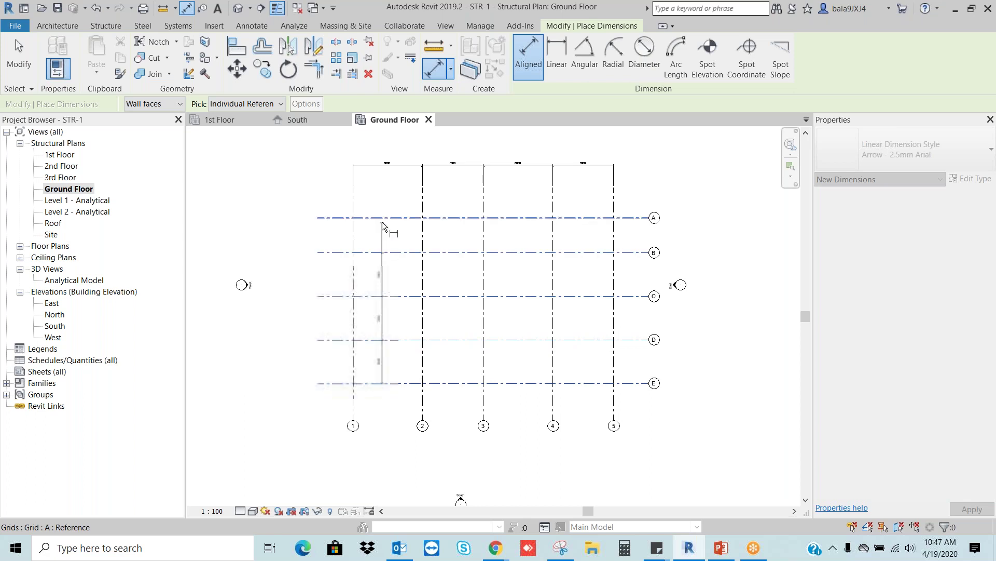
{"action": "left_click", "coordinate": [380, 220]}
{"action": "left_click", "coordinate": [298, 234]}
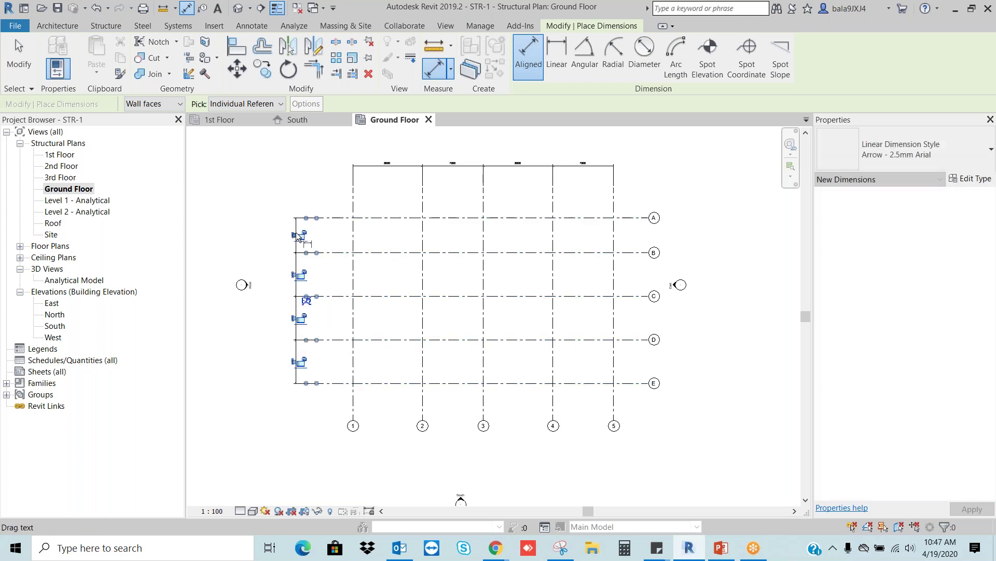
Examine the spacing values on the dimension strings across the horizontal and vertical grids, finishing with the whole plan in view
{"action": "scroll", "coordinate": [297, 286], "scroll_direction": "up", "scroll_amount": 4}
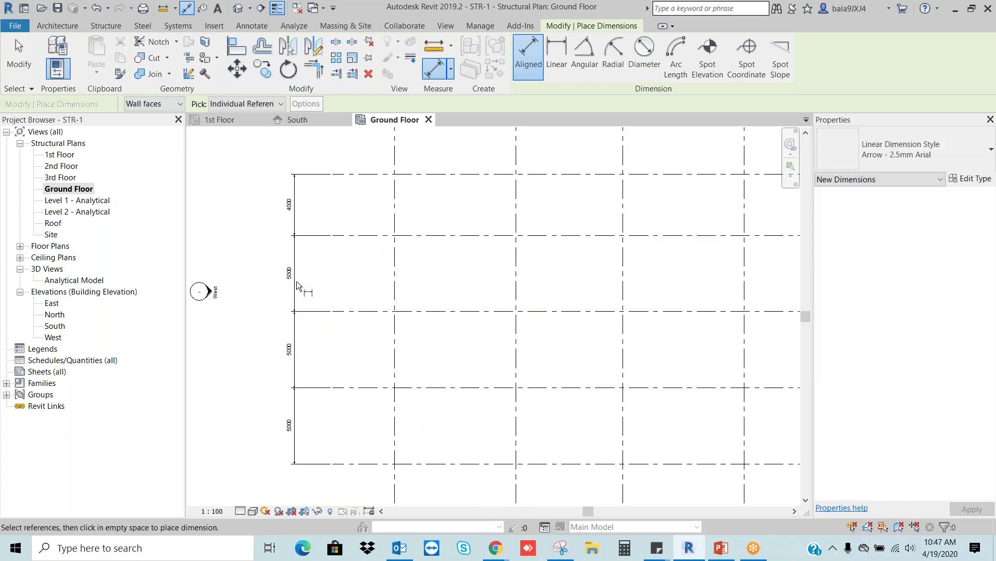
{"action": "scroll", "coordinate": [298, 364], "scroll_direction": "up", "scroll_amount": 2}
{"action": "middle_click_drag", "start_coordinate": [301, 310], "coordinate": [343, 218]}
{"action": "scroll", "coordinate": [302, 245], "scroll_direction": "up", "scroll_amount": 2}
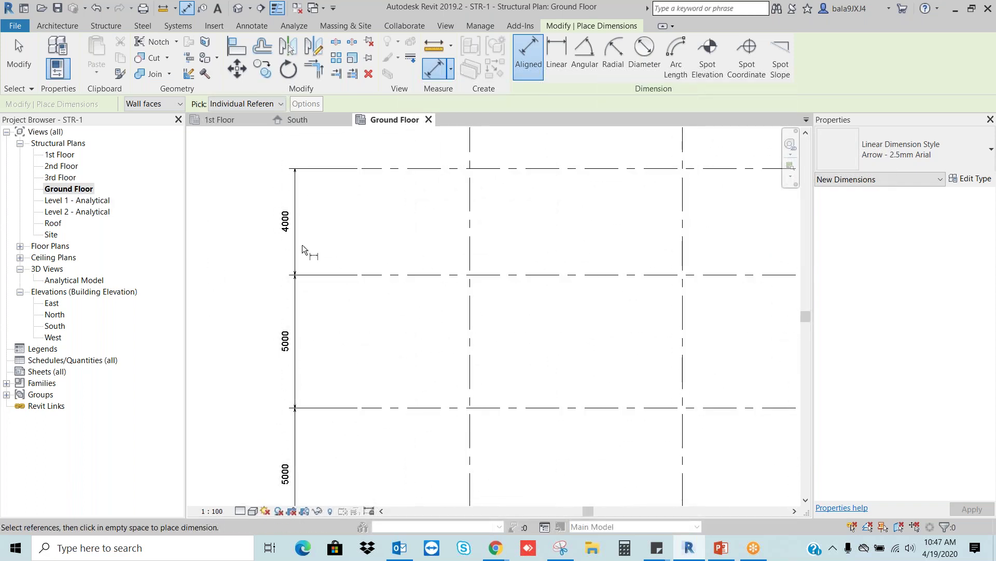
{"action": "scroll", "coordinate": [303, 245], "scroll_direction": "down", "scroll_amount": 4}
{"action": "middle_click_drag", "start_coordinate": [601, 178], "coordinate": [520, 266]}
{"action": "scroll", "coordinate": [441, 269], "scroll_direction": "up", "scroll_amount": 3}
{"action": "scroll", "coordinate": [545, 283], "scroll_direction": "down", "scroll_amount": 1}
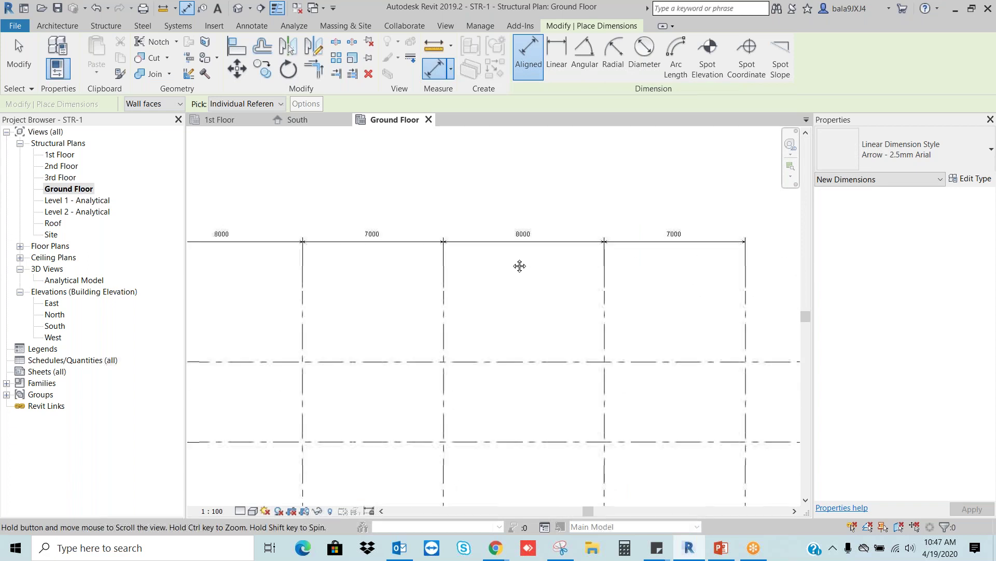
{"action": "scroll", "coordinate": [696, 256], "scroll_direction": "down", "scroll_amount": 1}
{"action": "scroll", "coordinate": [696, 256], "scroll_direction": "up", "scroll_amount": 1}
{"action": "scroll", "coordinate": [696, 256], "scroll_direction": "down", "scroll_amount": 2}
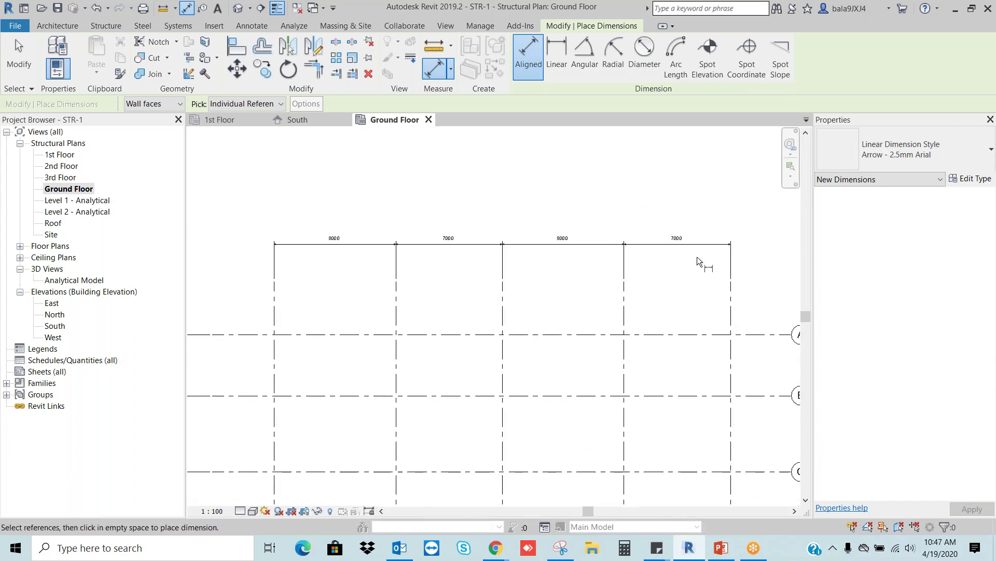
{"action": "scroll", "coordinate": [692, 253], "scroll_direction": "up", "scroll_amount": 2}
{"action": "key", "text": "Escape"}
{"action": "key", "text": "Escape"}
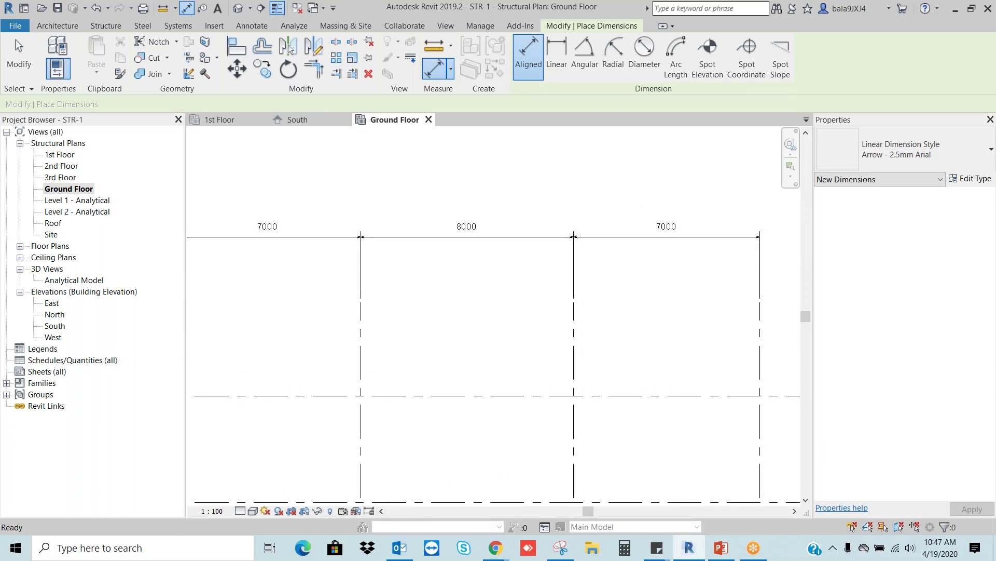
{"action": "key", "text": "z"}
{"action": "key", "text": "f"}
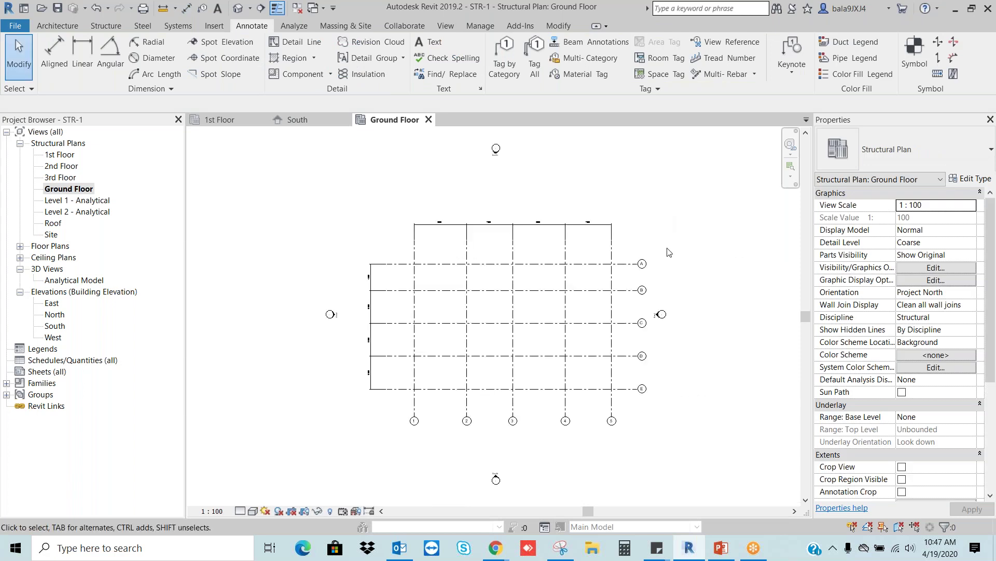
Apply an equality constraint to the dimension string across horizontal grids A to E so that they are equally spaced
{"action": "scroll", "coordinate": [429, 349], "scroll_direction": "up", "scroll_amount": 4}
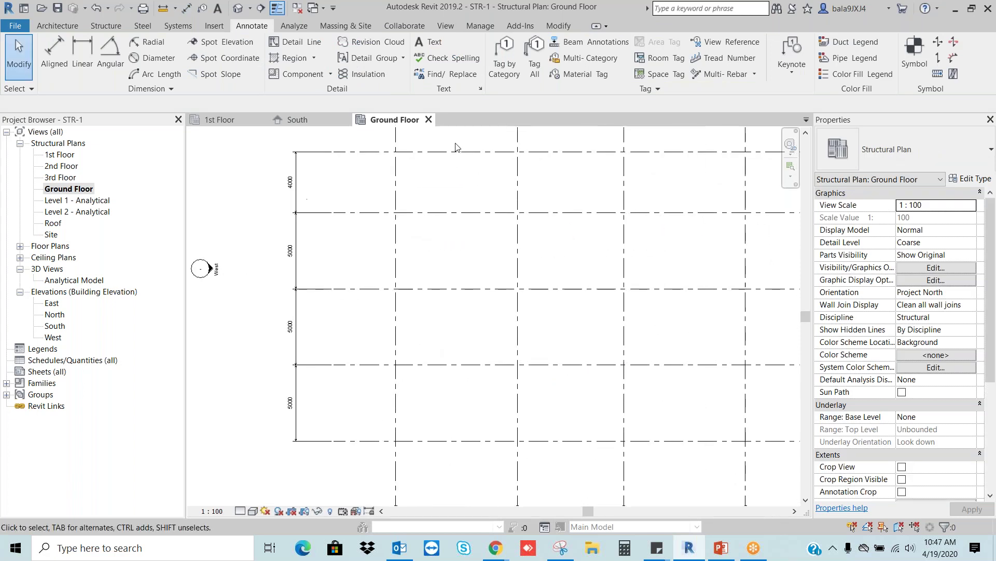
{"action": "middle_click_drag", "start_coordinate": [308, 259], "coordinate": [342, 240]}
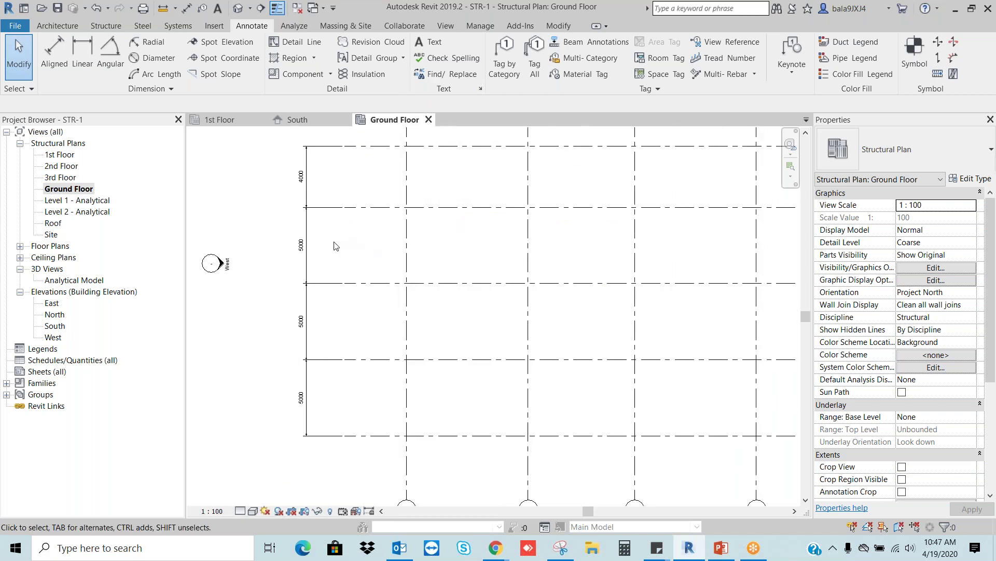
{"action": "middle_click_drag", "start_coordinate": [364, 250], "coordinate": [438, 260]}
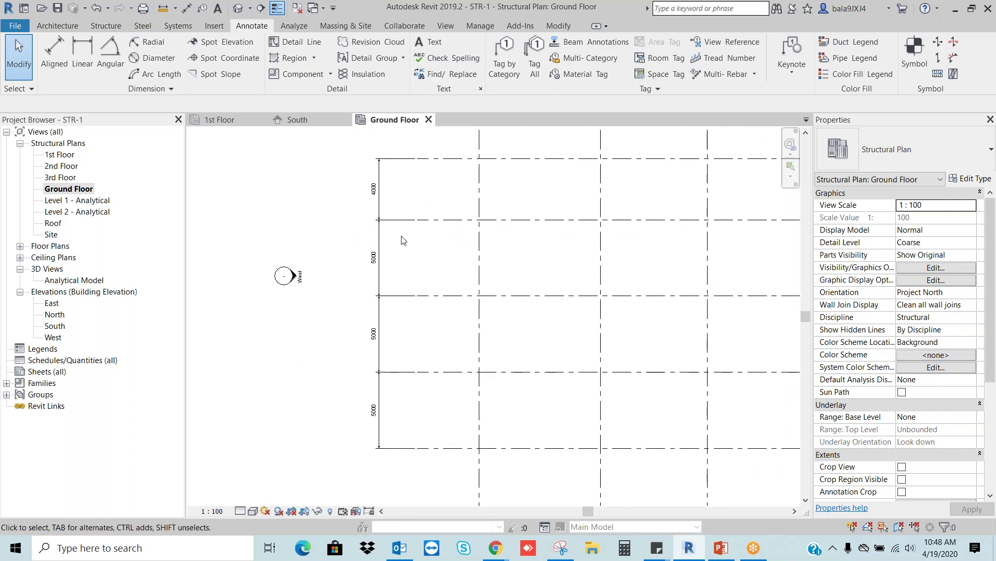
{"action": "left_click", "coordinate": [378, 238]}
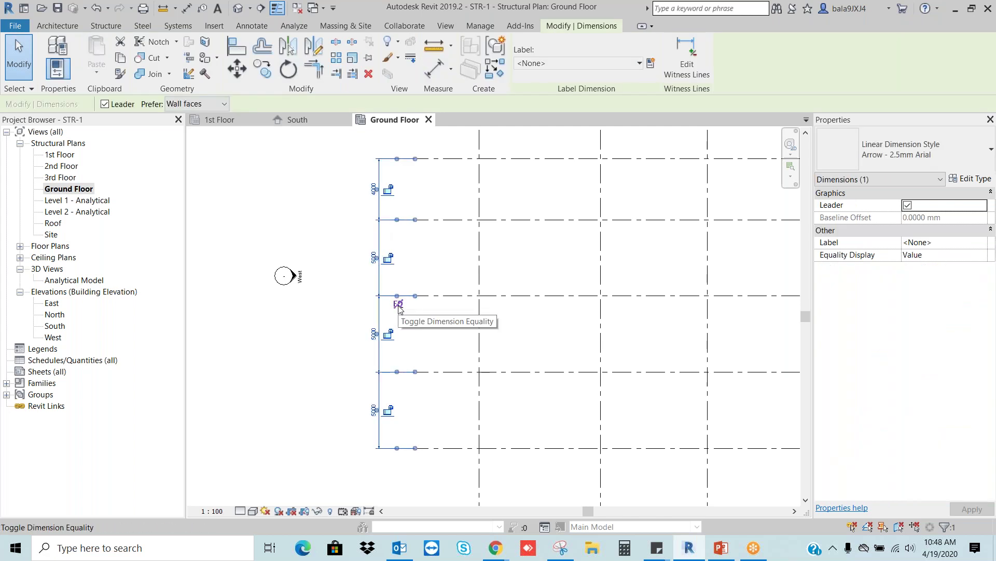
{"action": "left_click", "coordinate": [399, 305]}
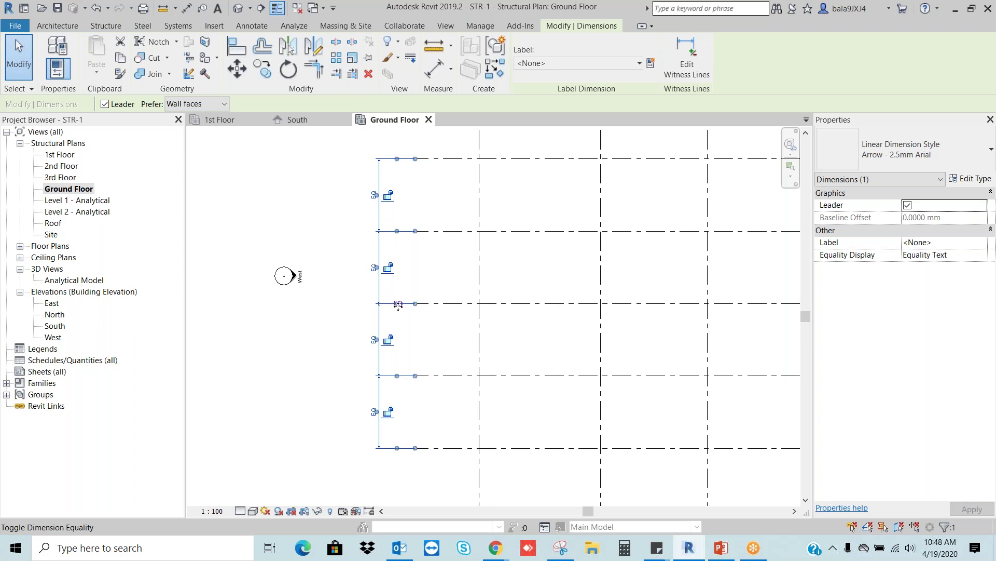
{"action": "left_click", "coordinate": [434, 256]}
{"action": "scroll", "coordinate": [382, 173], "scroll_direction": "up", "scroll_amount": 3}
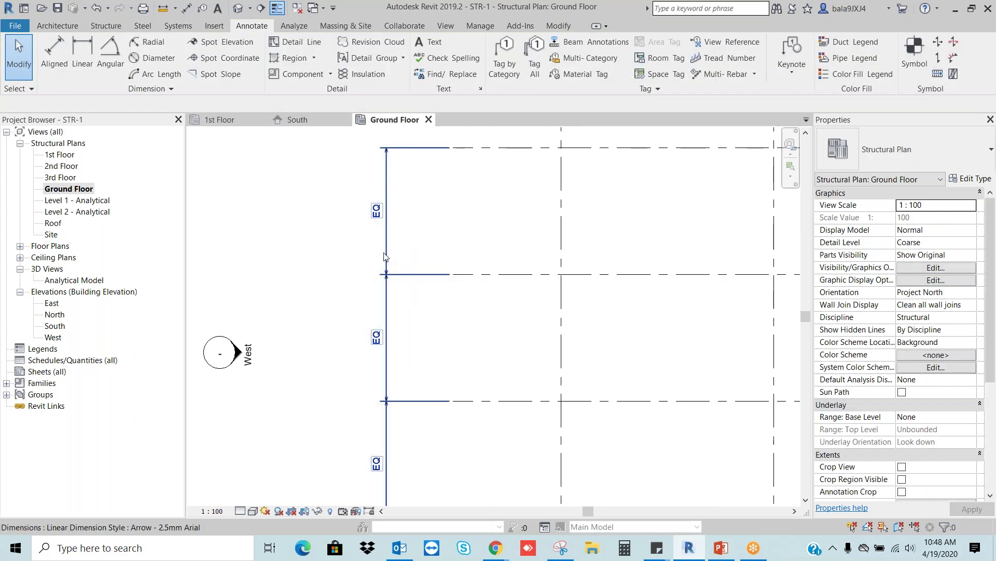
{"action": "scroll", "coordinate": [467, 203], "scroll_direction": "down", "scroll_amount": 2}
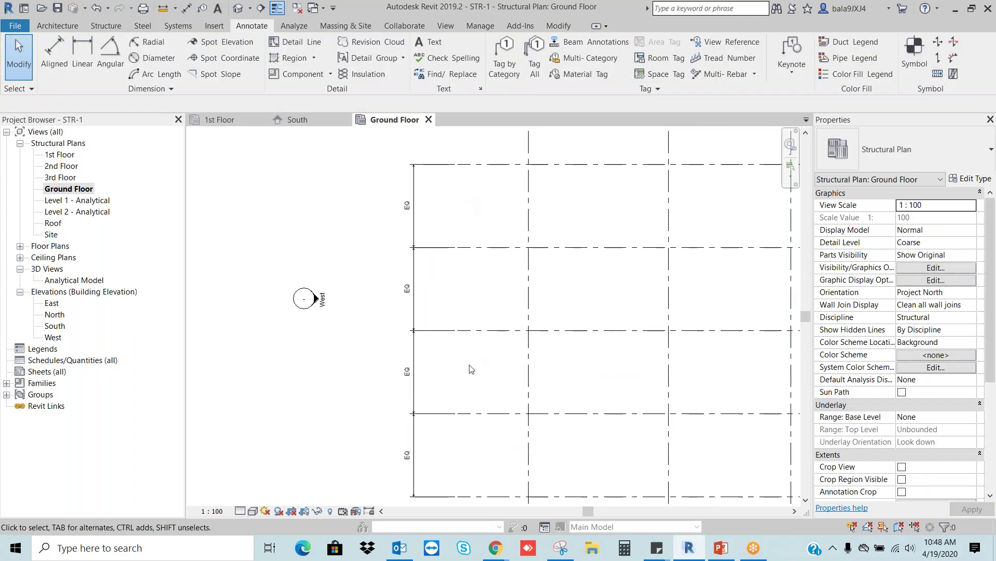
{"action": "scroll", "coordinate": [410, 306], "scroll_direction": "up", "scroll_amount": 3}
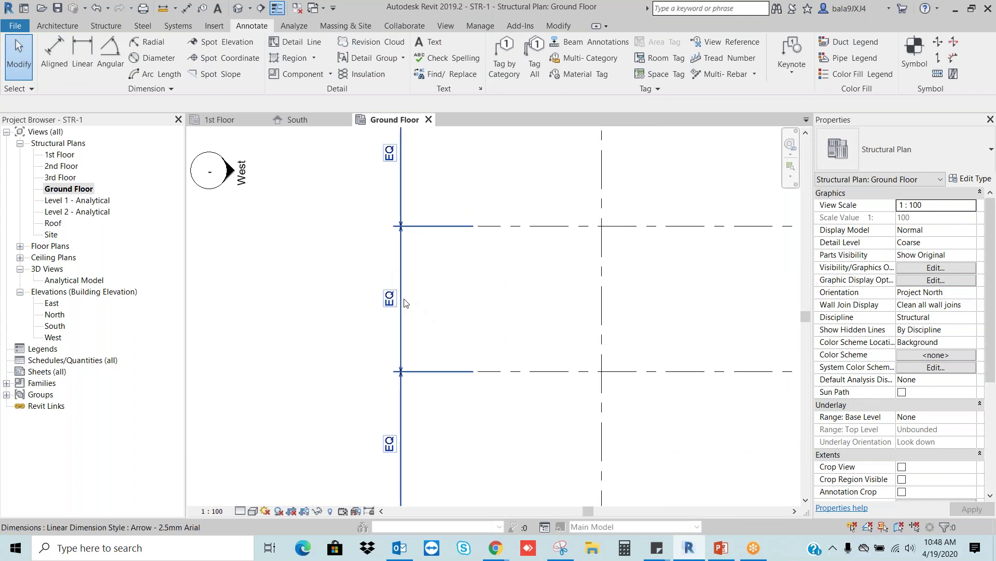
{"action": "scroll", "coordinate": [404, 303], "scroll_direction": "down", "scroll_amount": 3}
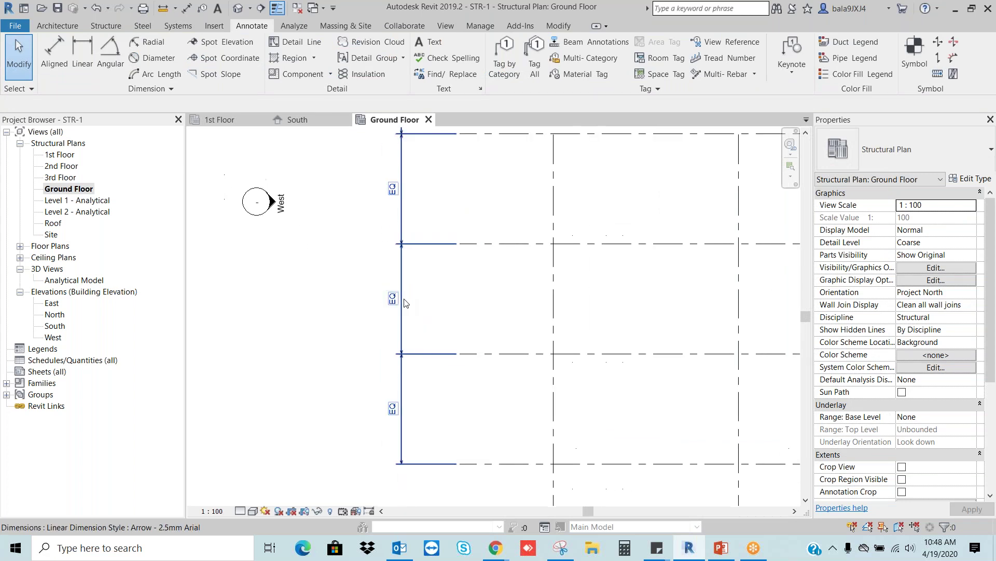
Set the equality display of the dimension string across horizontal grids A to E to Value
{"action": "middle_click_drag", "start_coordinate": [453, 315], "coordinate": [405, 334]}
{"action": "left_click", "coordinate": [349, 311]}
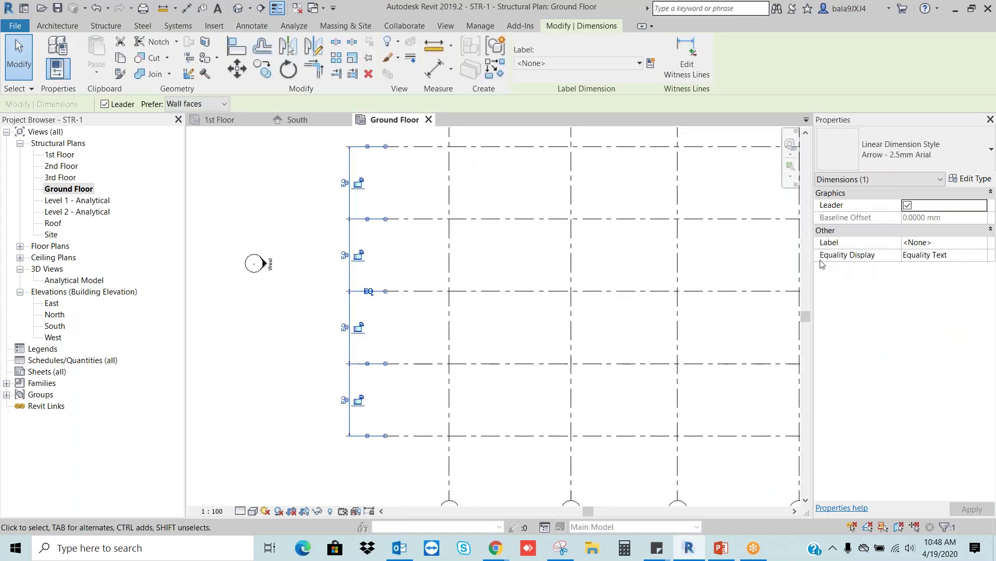
{"action": "left_click", "coordinate": [982, 258]}
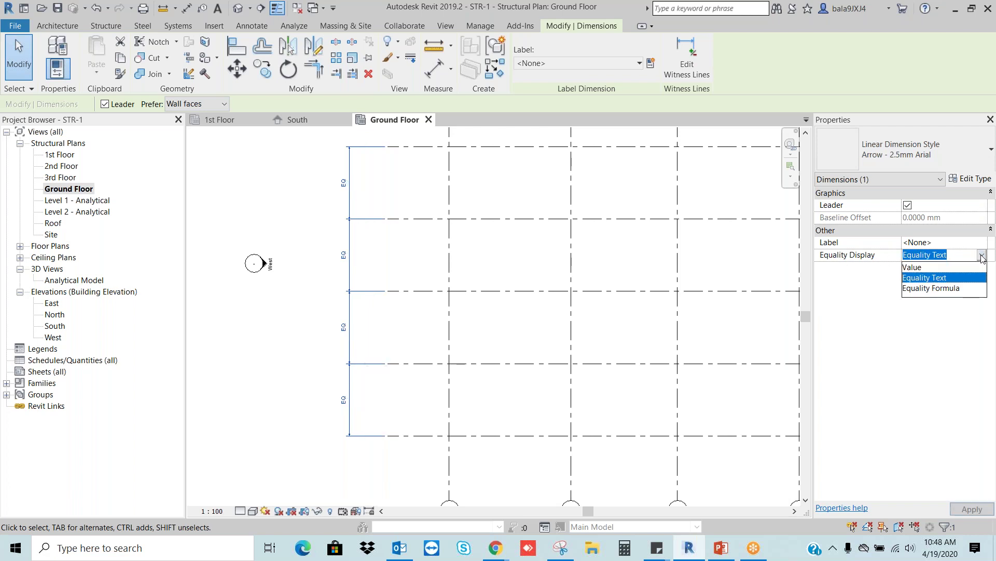
{"action": "left_click", "coordinate": [912, 267]}
{"action": "key", "text": "Escape"}
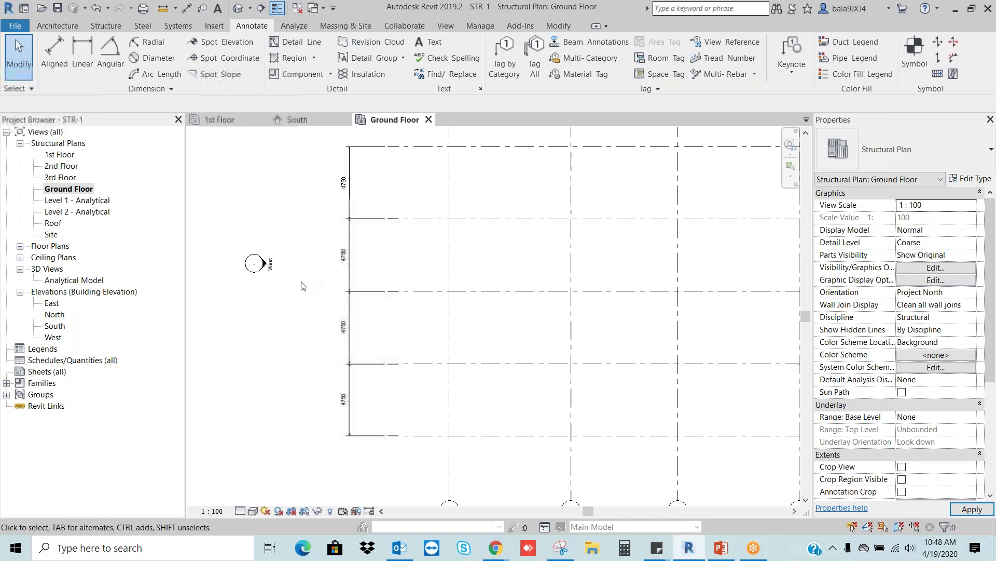
Set the spacing between grid D and grid E to 5000 mm
{"action": "scroll", "coordinate": [346, 377], "scroll_direction": "up", "scroll_amount": 1}
{"action": "scroll", "coordinate": [346, 377], "scroll_direction": "up", "scroll_amount": 1}
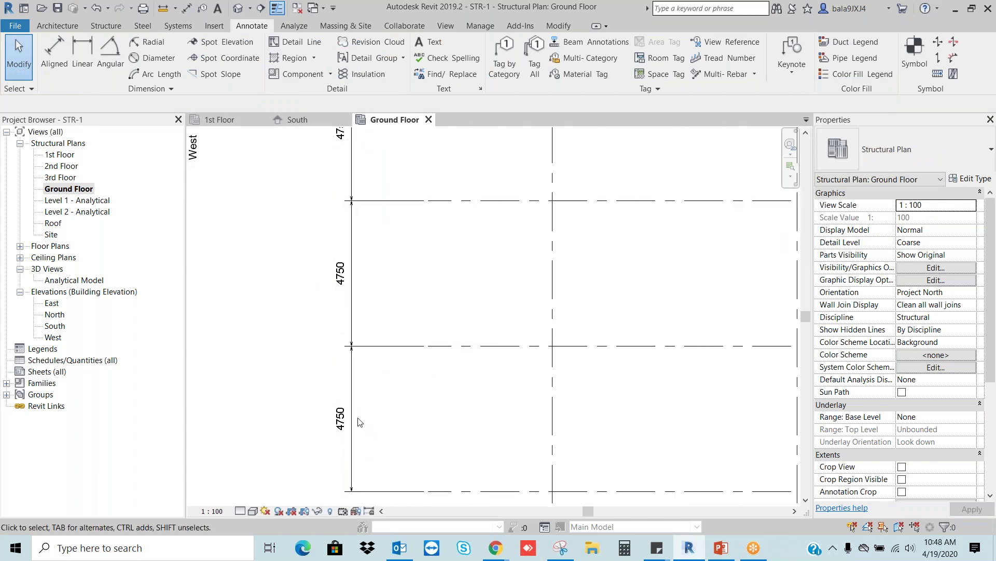
{"action": "scroll", "coordinate": [374, 245], "scroll_direction": "down", "scroll_amount": 1}
{"action": "mouse_move", "coordinate": [435, 248]}
{"action": "middle_mouse_down"}
{"action": "mouse_move", "coordinate": [439, 333]}
{"action": "mouse_move", "coordinate": [403, 412]}
{"action": "mouse_move", "coordinate": [402, 312]}
{"action": "middle_mouse_up"}
{"action": "scroll", "coordinate": [347, 347], "scroll_direction": "up", "scroll_amount": 1}
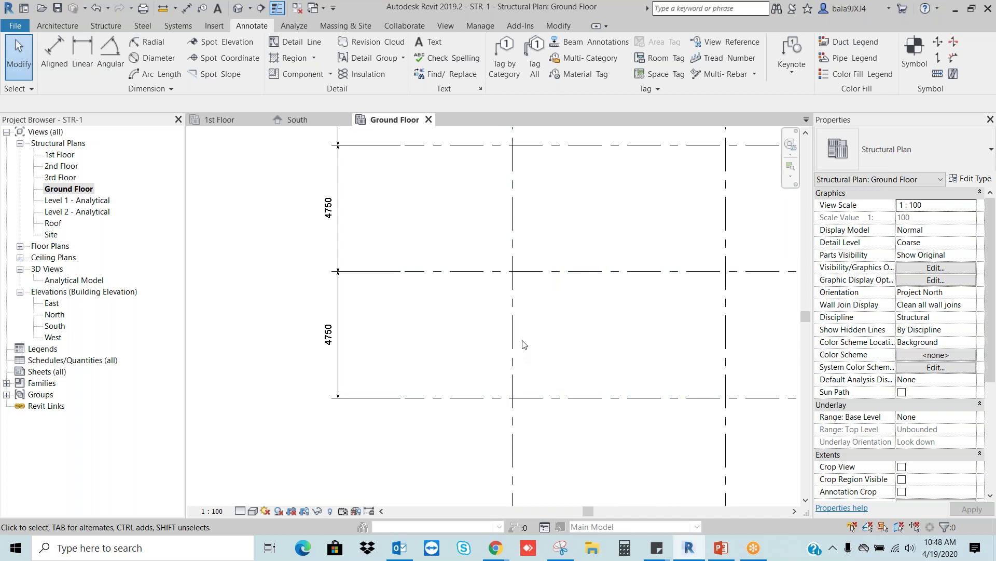
{"action": "scroll", "coordinate": [525, 344], "scroll_direction": "down", "scroll_amount": 2}
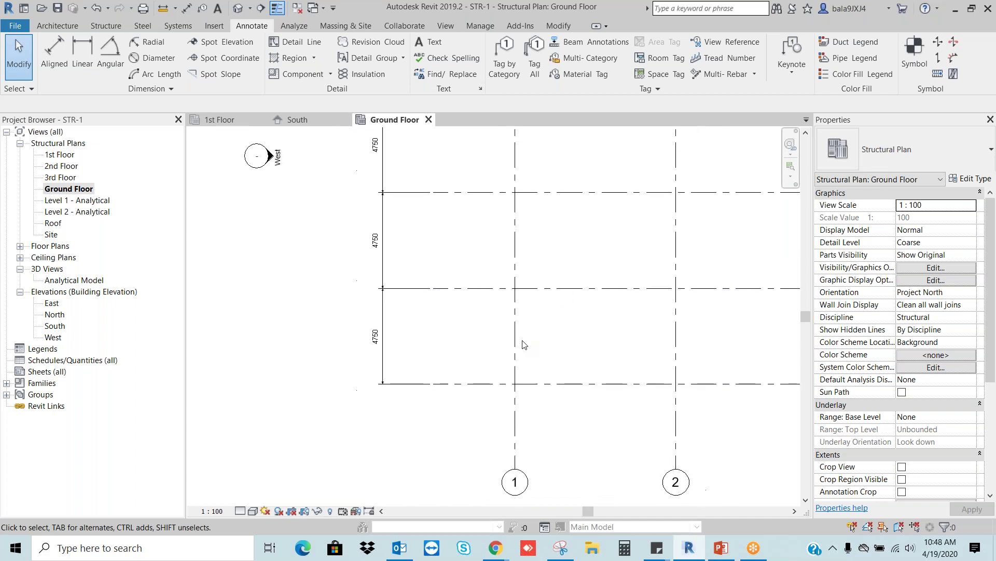
{"action": "mouse_move", "coordinate": [600, 356]}
{"action": "middle_mouse_down"}
{"action": "mouse_move", "coordinate": [596, 378]}
{"action": "mouse_move", "coordinate": [583, 349]}
{"action": "middle_mouse_up"}
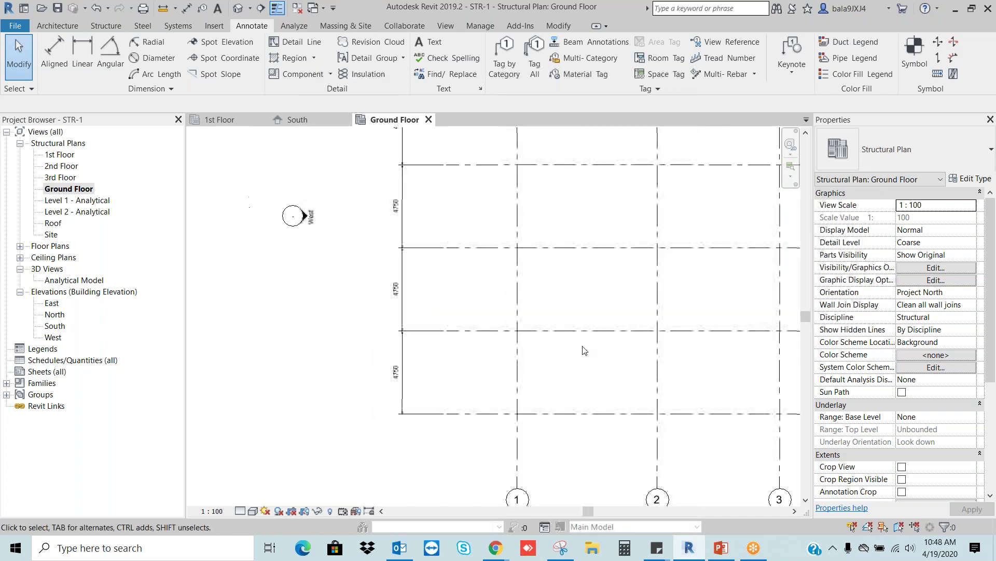
{"action": "scroll", "coordinate": [581, 342], "scroll_direction": "down", "scroll_amount": 1}
{"action": "left_click", "coordinate": [582, 333]}
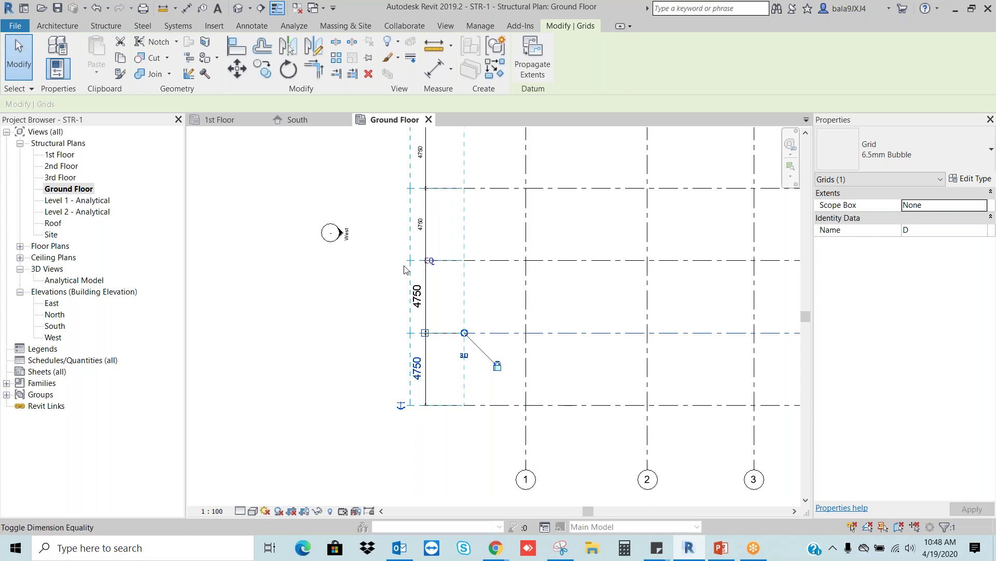
{"action": "scroll", "coordinate": [483, 411], "scroll_direction": "up", "scroll_amount": 2}
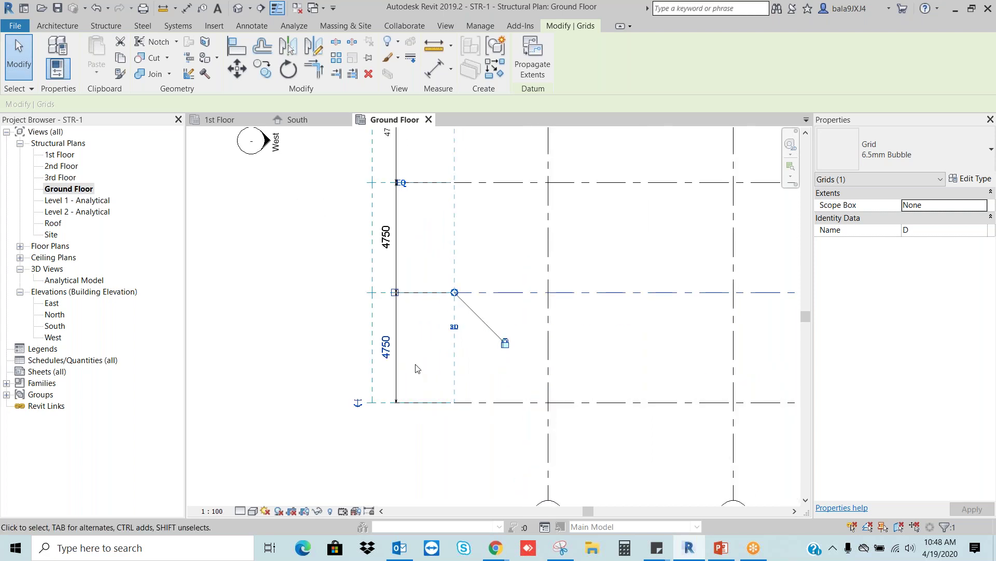
{"action": "left_click", "coordinate": [387, 347]}
{"action": "type", "text": "5000"}
{"action": "key", "text": "Return"}
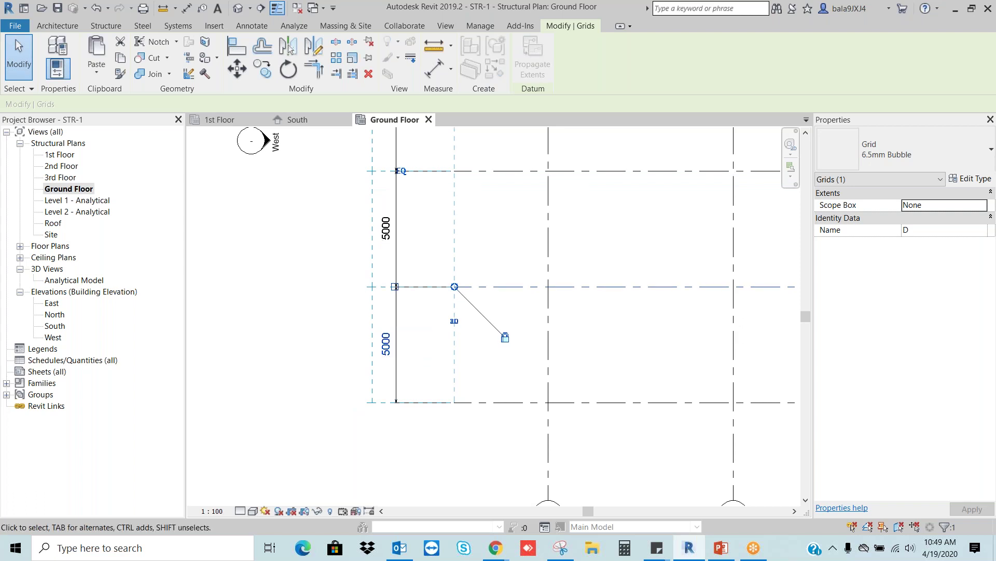
{"action": "key", "text": "Escape"}
Apply an equality constraint to the dimension string across vertical grids 1 to 5 so that they are equally spaced
{"action": "scroll", "coordinate": [583, 349], "scroll_direction": "down", "scroll_amount": 2}
{"action": "middle_click_drag", "start_coordinate": [493, 228], "coordinate": [469, 342]}
{"action": "scroll", "coordinate": [424, 210], "scroll_direction": "up", "scroll_amount": 2}
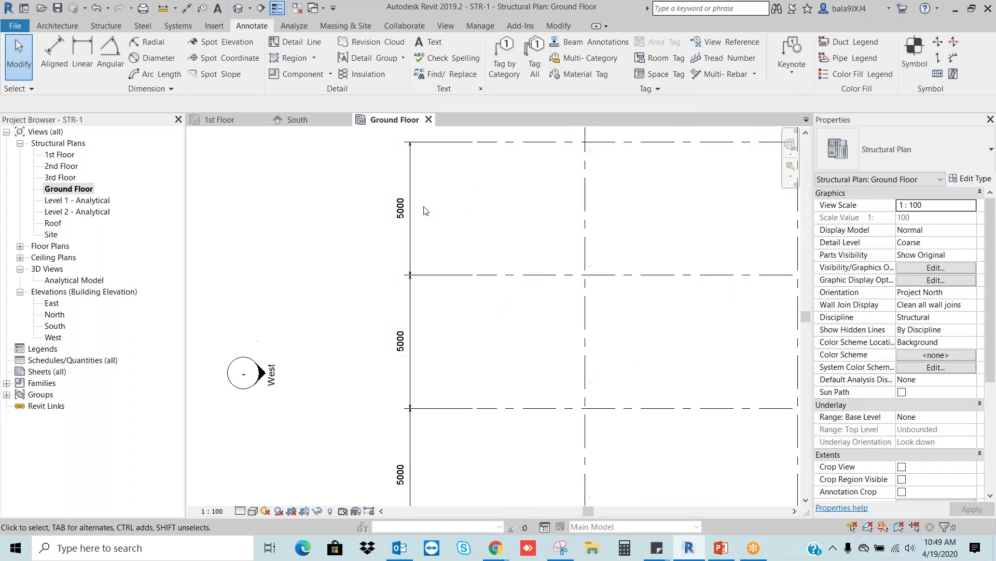
{"action": "scroll", "coordinate": [424, 210], "scroll_direction": "down", "scroll_amount": 2}
{"action": "middle_click_drag", "start_coordinate": [425, 211], "coordinate": [467, 208]}
{"action": "scroll", "coordinate": [495, 185], "scroll_direction": "up", "scroll_amount": 1}
{"action": "scroll", "coordinate": [495, 186], "scroll_direction": "down", "scroll_amount": 1}
{"action": "scroll", "coordinate": [495, 185], "scroll_direction": "up", "scroll_amount": 1}
{"action": "scroll", "coordinate": [495, 185], "scroll_direction": "down", "scroll_amount": 1}
{"action": "left_click", "coordinate": [550, 182]}
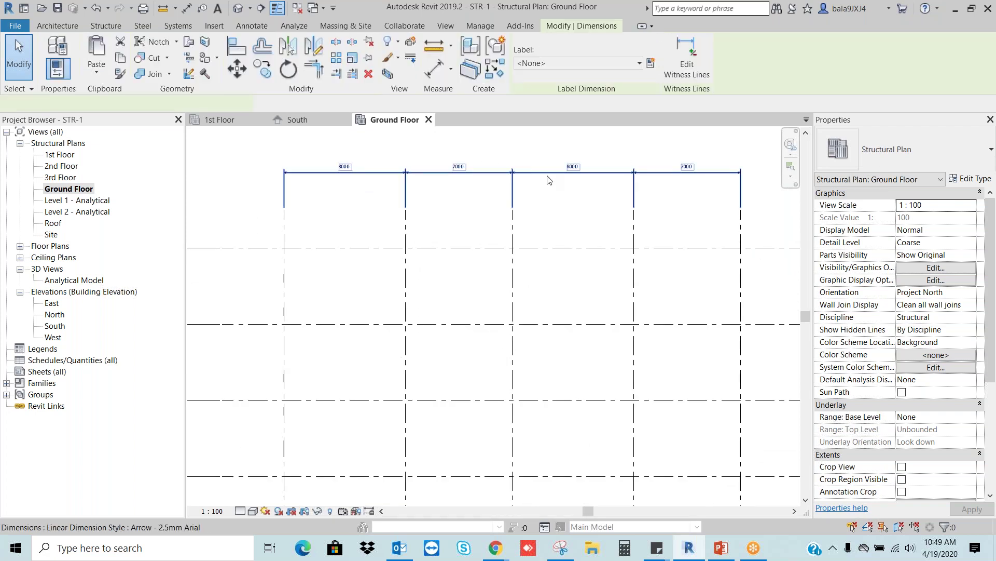
{"action": "middle_click_drag", "start_coordinate": [565, 216], "coordinate": [586, 279]}
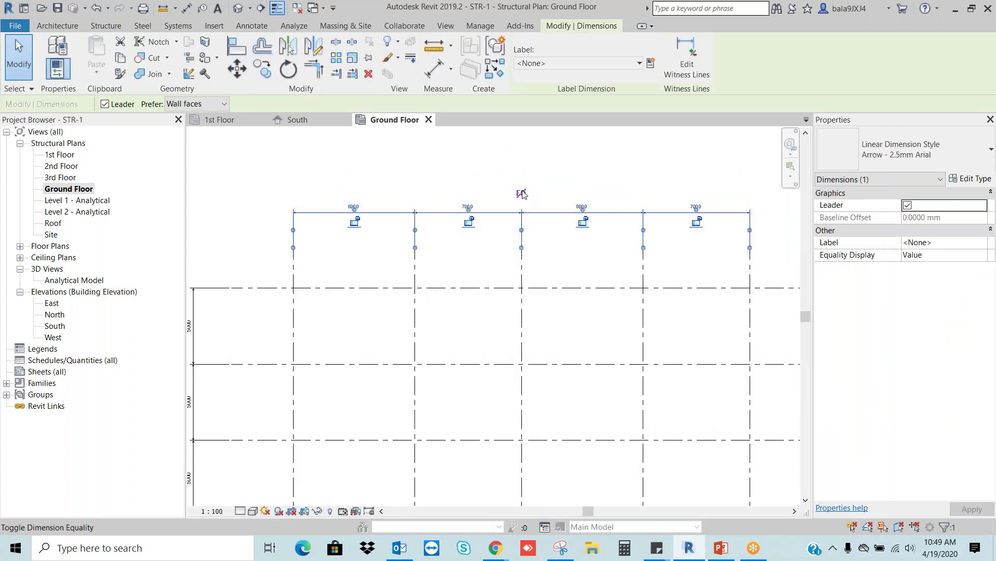
{"action": "left_click", "coordinate": [521, 194]}
{"action": "left_click", "coordinate": [561, 256]}
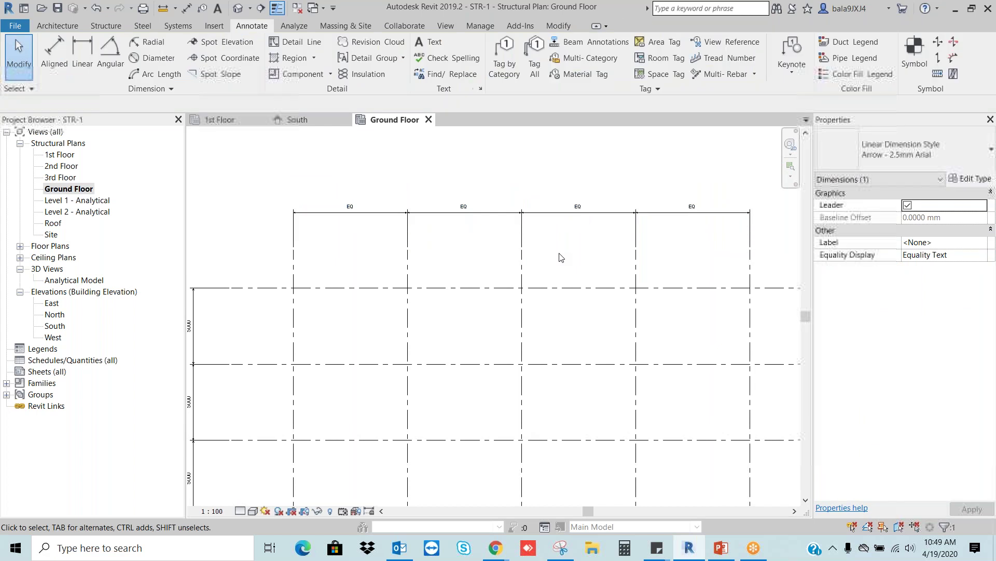
Set the equality display of the dimension string across vertical grids 1 to 5 to Value
{"action": "left_click", "coordinate": [554, 217]}
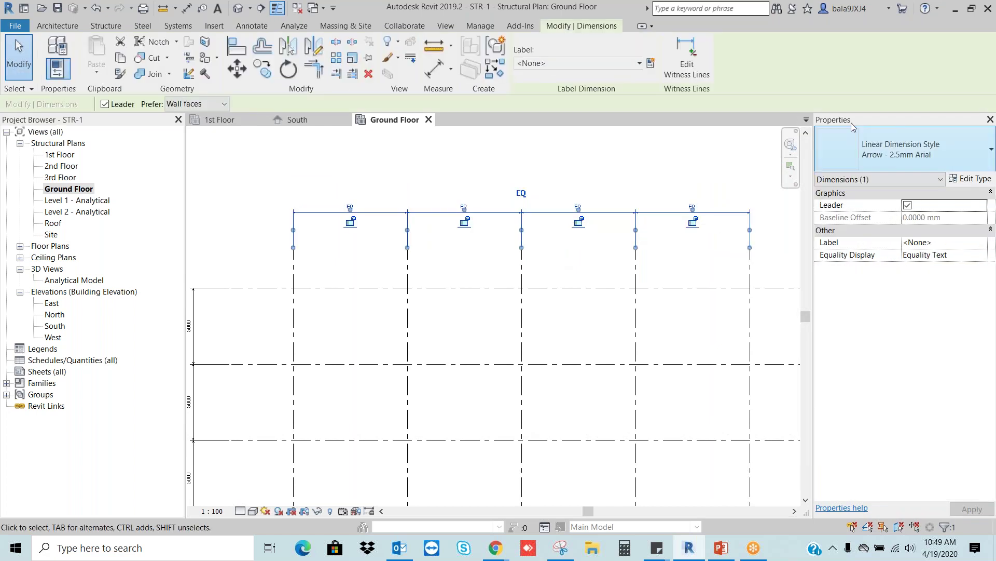
{"action": "left_click", "coordinate": [984, 261]}
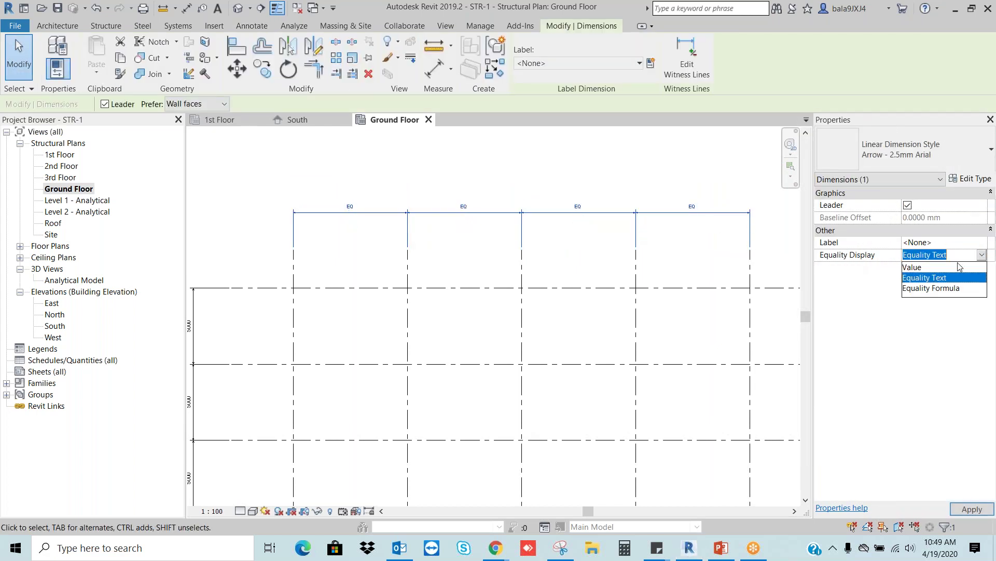
{"action": "left_click", "coordinate": [919, 266]}
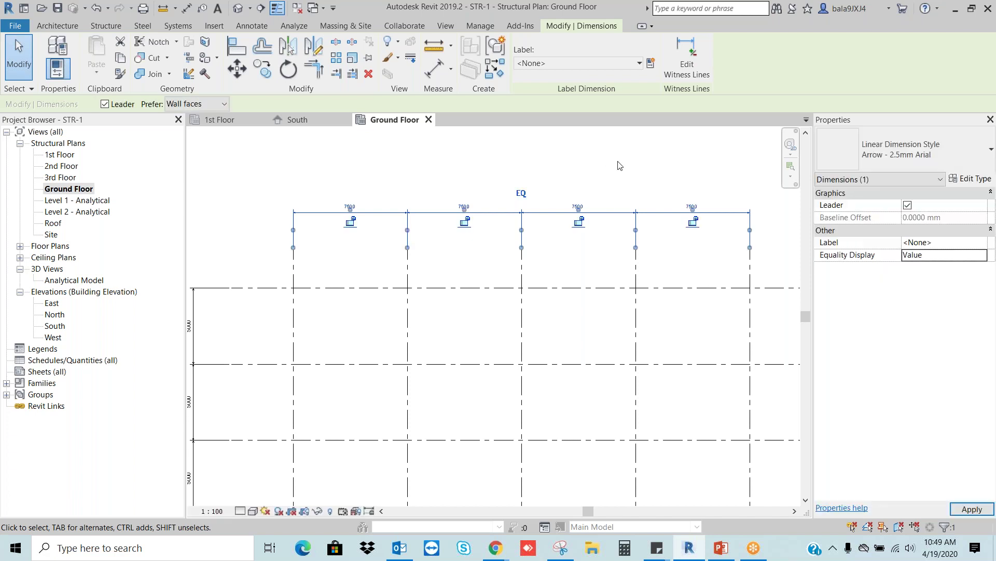
{"action": "left_click", "coordinate": [478, 198]}
Remove the equality constraint from the dimension string across vertical grids 1 to 5 and leave the string selected
{"action": "scroll", "coordinate": [480, 213], "scroll_direction": "up", "scroll_amount": 3}
{"action": "scroll", "coordinate": [488, 227], "scroll_direction": "down", "scroll_amount": 3}
{"action": "left_click", "coordinate": [554, 223]}
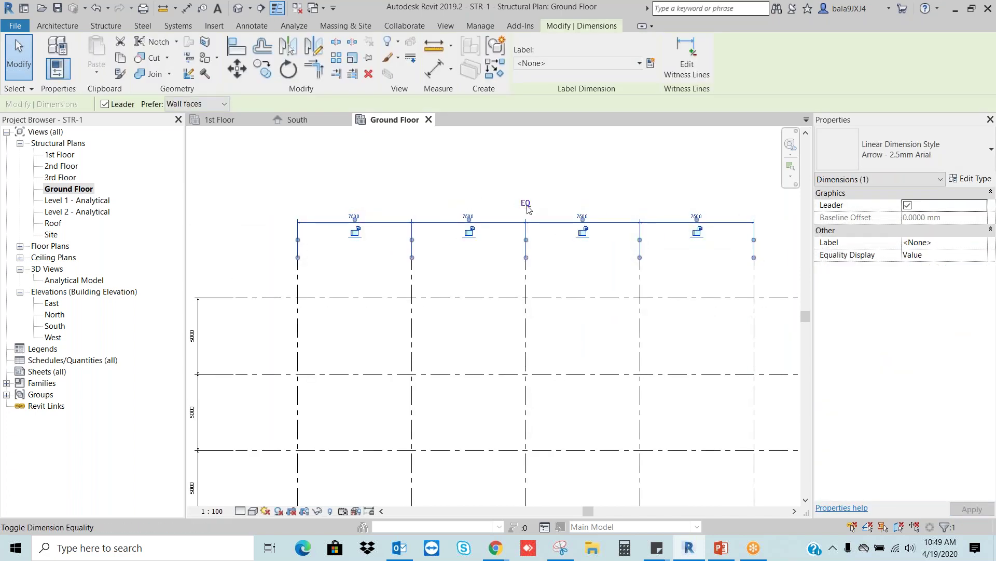
{"action": "key", "text": "Escape"}
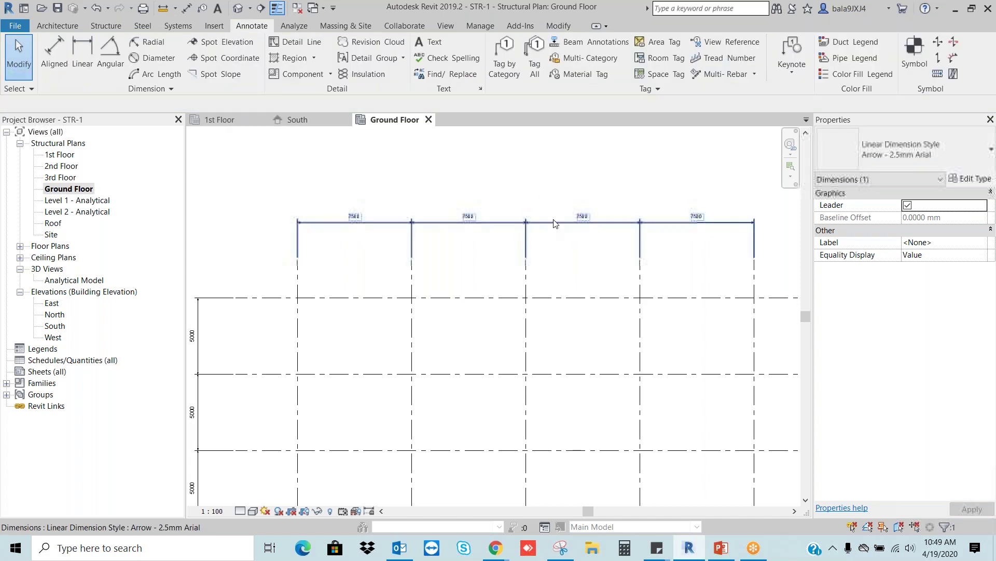
{"action": "left_click", "coordinate": [555, 223]}
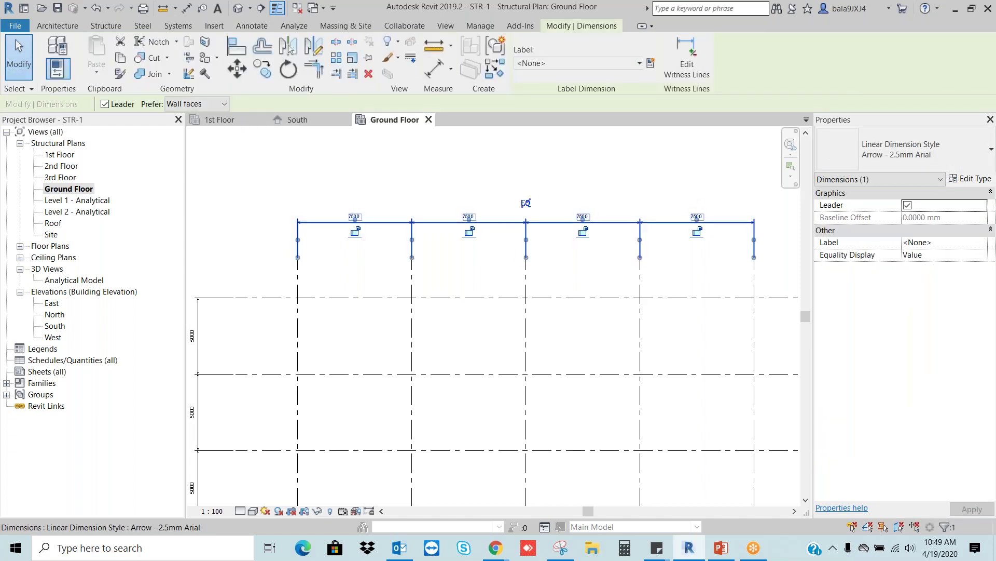
Reapply the equality constraint to the dimension string across vertical grids 1 to 5 and set its equality display to Value
{"action": "left_click", "coordinate": [527, 204]}
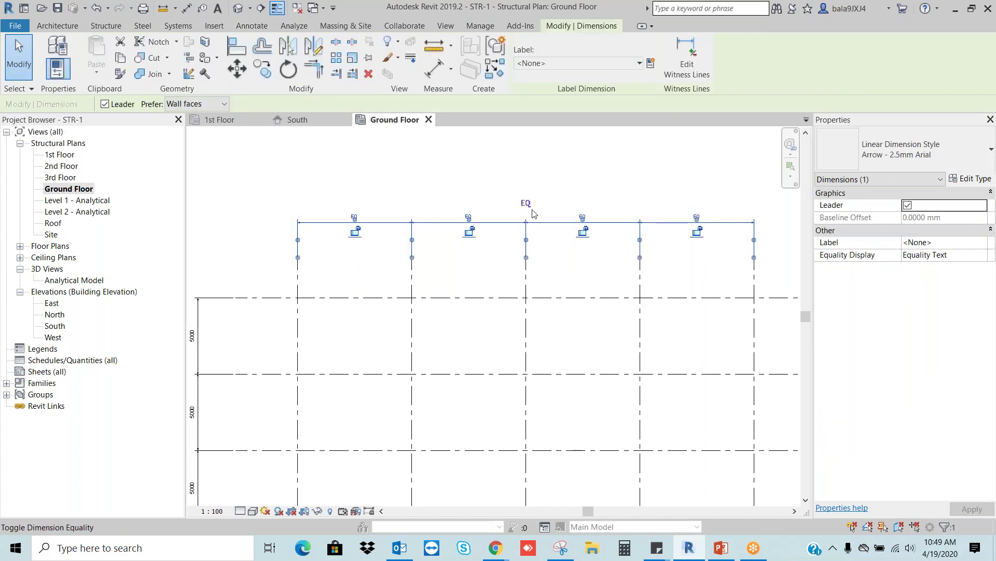
{"action": "left_click", "coordinate": [975, 255]}
{"action": "left_click", "coordinate": [922, 266]}
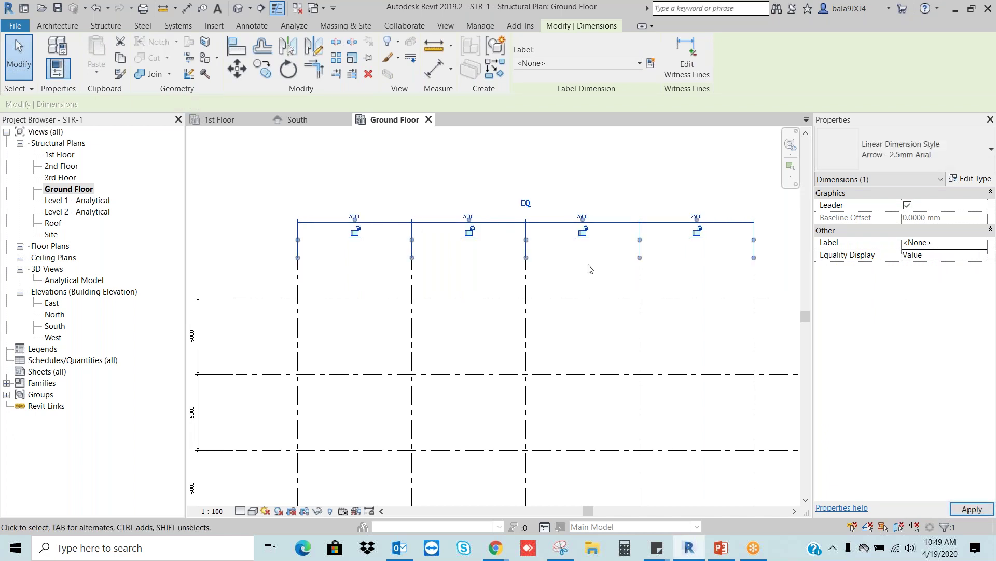
{"action": "left_click", "coordinate": [589, 268]}
Set the spacing between grid 4 and grid 5 to 7000 mm through the equally constrained dimension string
{"action": "scroll", "coordinate": [566, 275], "scroll_direction": "up", "scroll_amount": 2}
{"action": "middle_click_drag", "start_coordinate": [704, 240], "coordinate": [652, 213]}
{"action": "scroll", "coordinate": [467, 213], "scroll_direction": "up", "scroll_amount": 2}
{"action": "scroll", "coordinate": [404, 229], "scroll_direction": "down", "scroll_amount": 2}
{"action": "scroll", "coordinate": [612, 239], "scroll_direction": "down", "scroll_amount": 2}
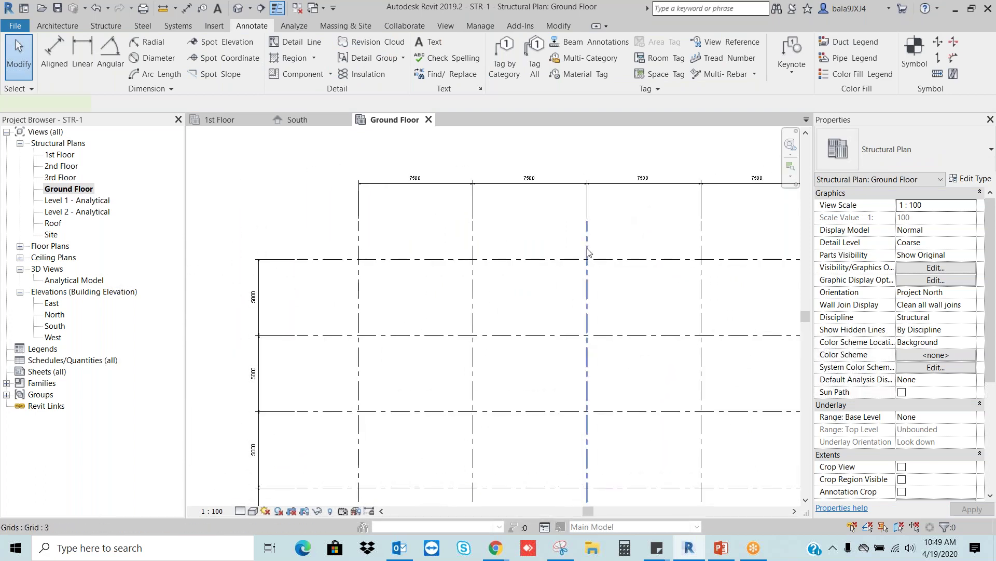
{"action": "left_click", "coordinate": [588, 252]}
{"action": "left_click", "coordinate": [473, 285]}
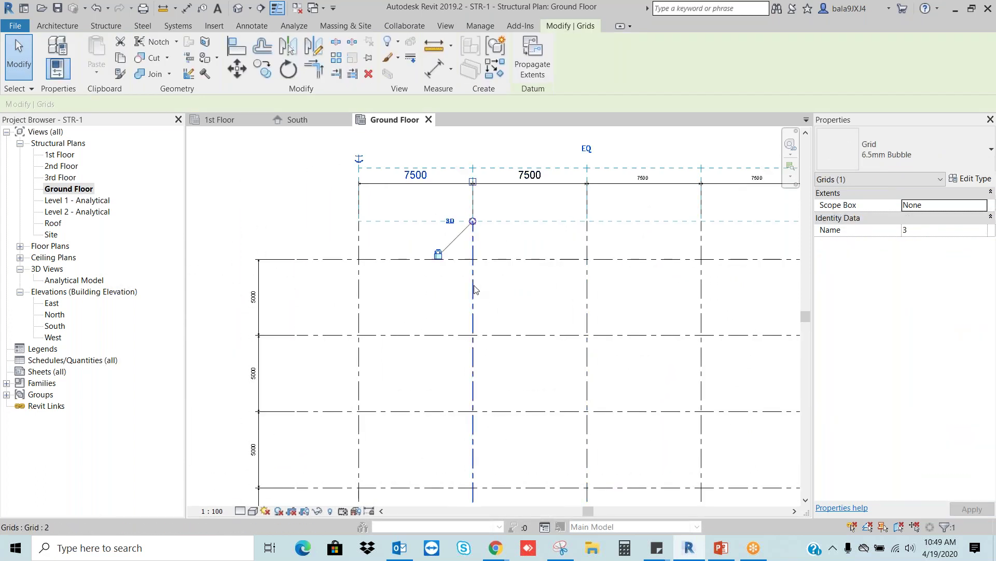
{"action": "left_click", "coordinate": [588, 288]}
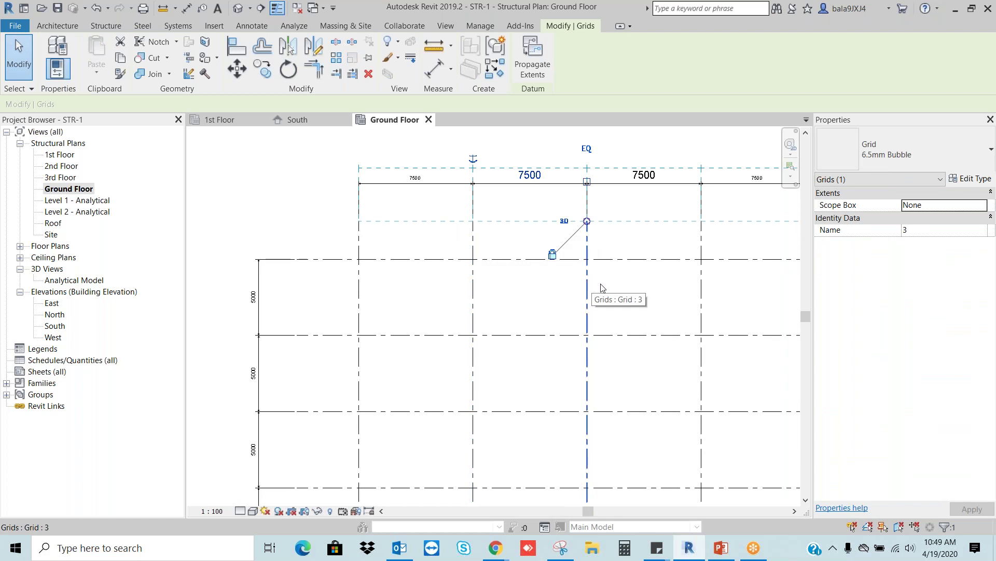
{"action": "left_click", "coordinate": [702, 289]}
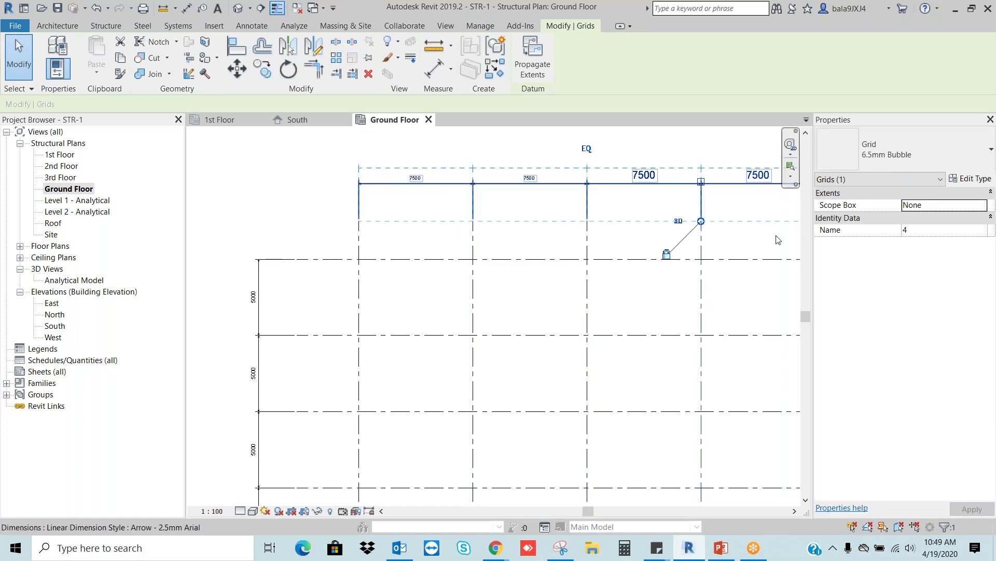
{"action": "left_click", "coordinate": [762, 177]}
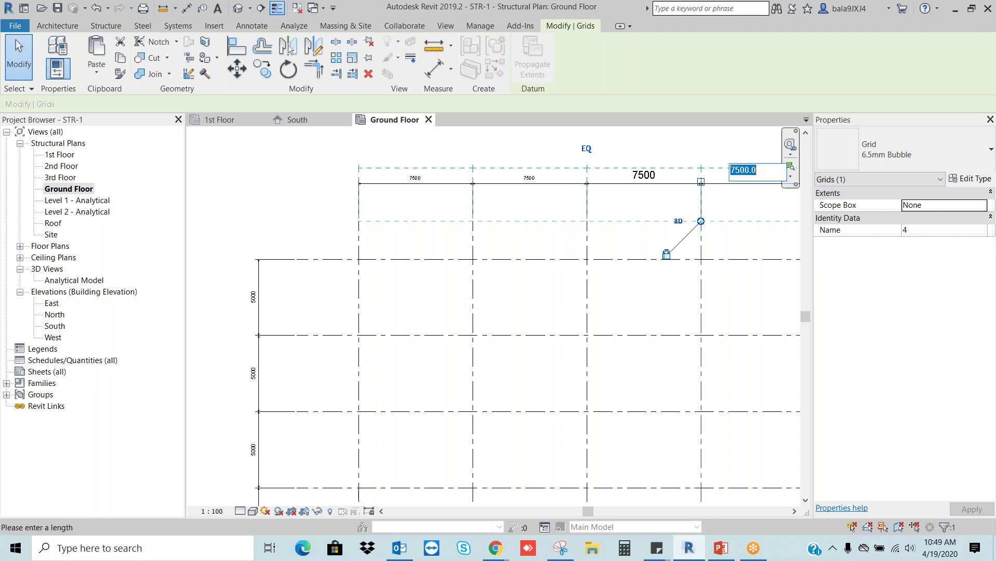
{"action": "type", "text": "7"}
{"action": "key", "text": "Return"}
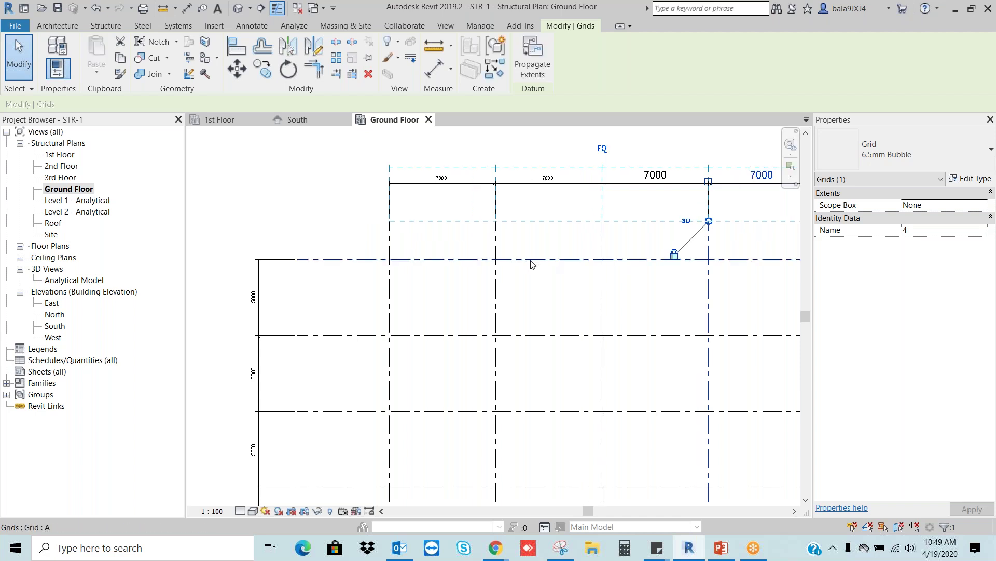
{"action": "scroll", "coordinate": [545, 260], "scroll_direction": "down", "scroll_amount": 3}
{"action": "left_click", "coordinate": [727, 211]}
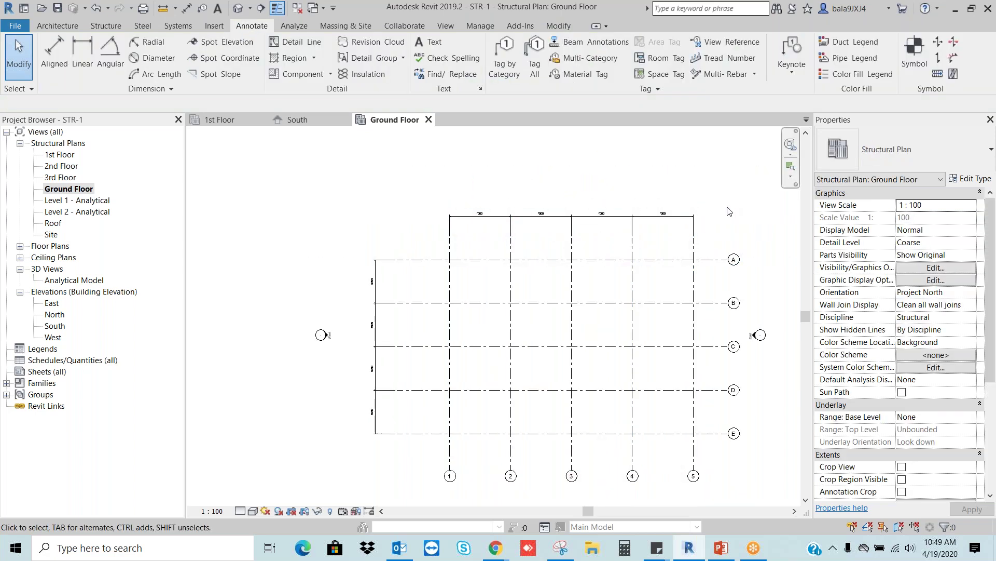
Open the spacing value between grid 4 and grid 5 for editing
{"action": "scroll", "coordinate": [721, 222], "scroll_direction": "up", "scroll_amount": 3}
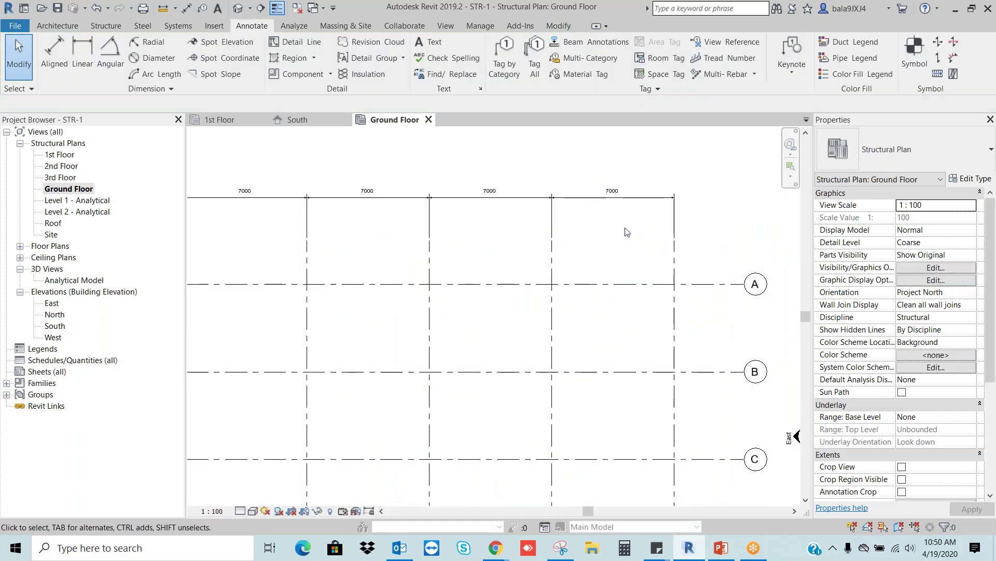
{"action": "scroll", "coordinate": [628, 232], "scroll_direction": "up", "scroll_amount": 2}
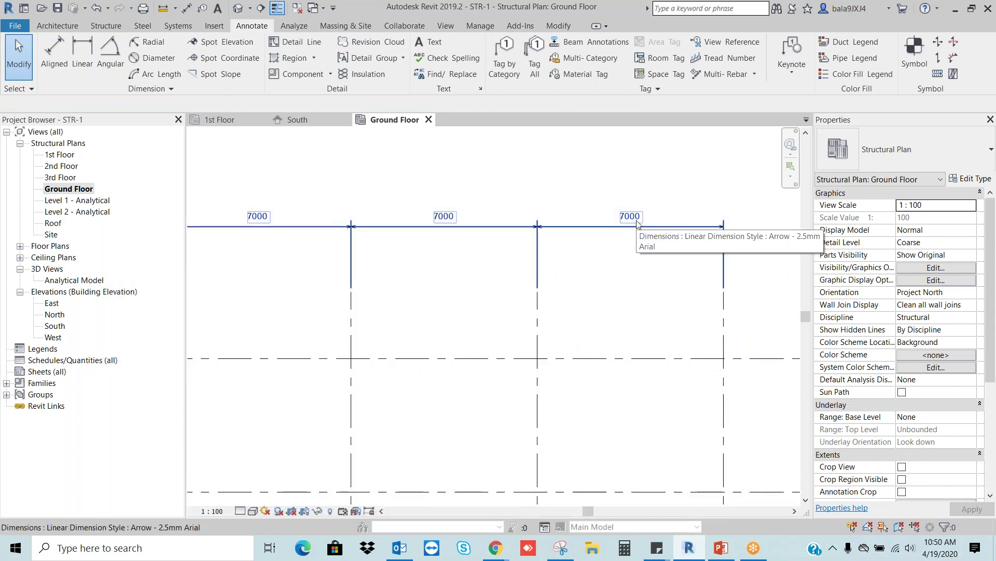
{"action": "left_click", "coordinate": [537, 336]}
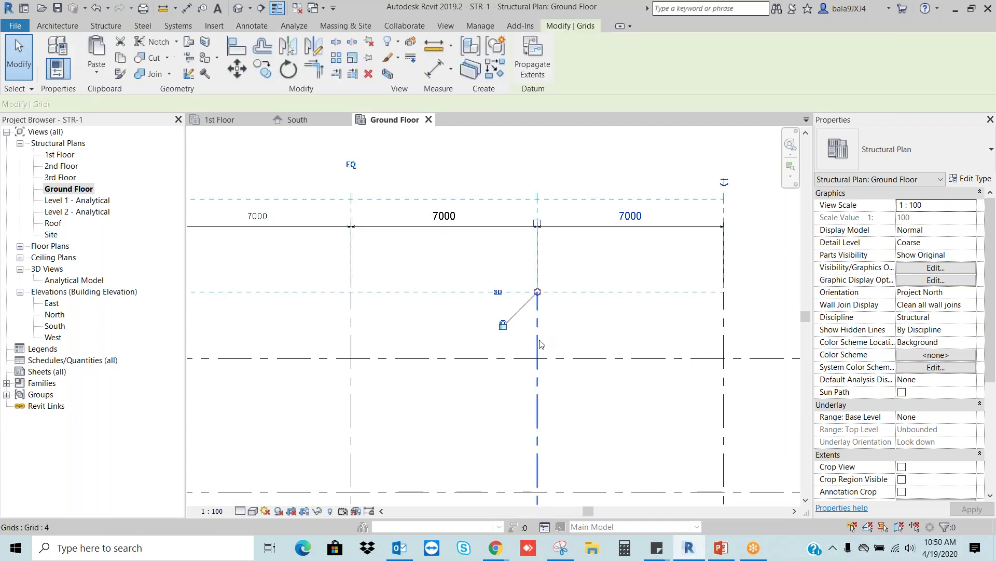
{"action": "left_click", "coordinate": [631, 216]}
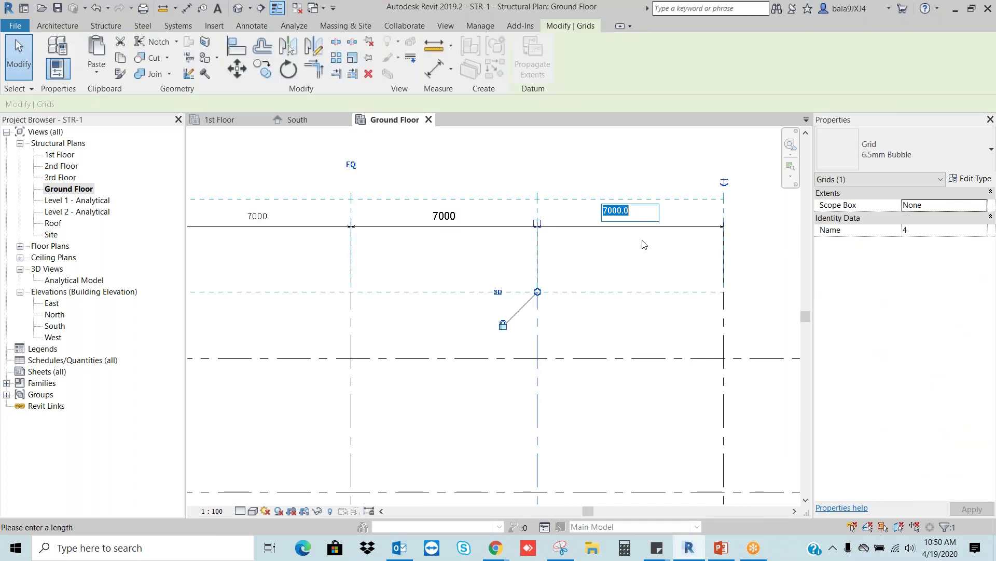
{"action": "key", "text": "Return"}
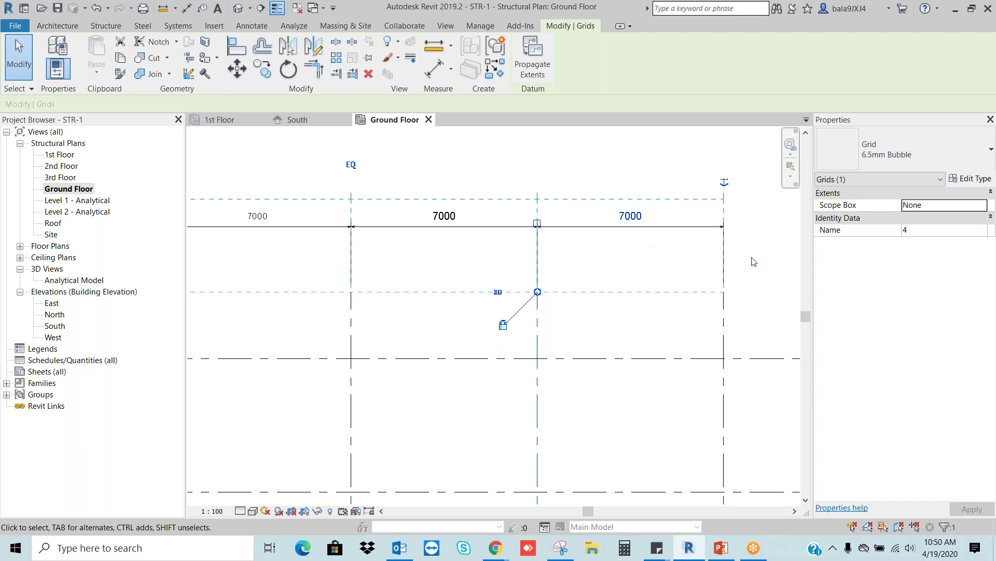
{"action": "key", "text": "Escape"}
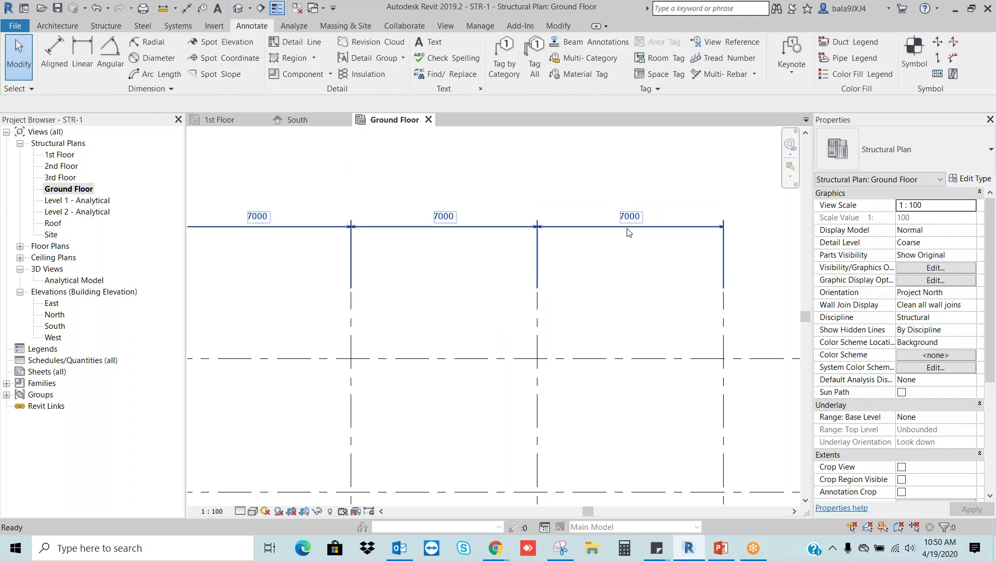
Set the project's length units to Meters with rounding to 2 decimal places
{"action": "scroll", "coordinate": [629, 232], "scroll_direction": "down", "scroll_amount": 4}
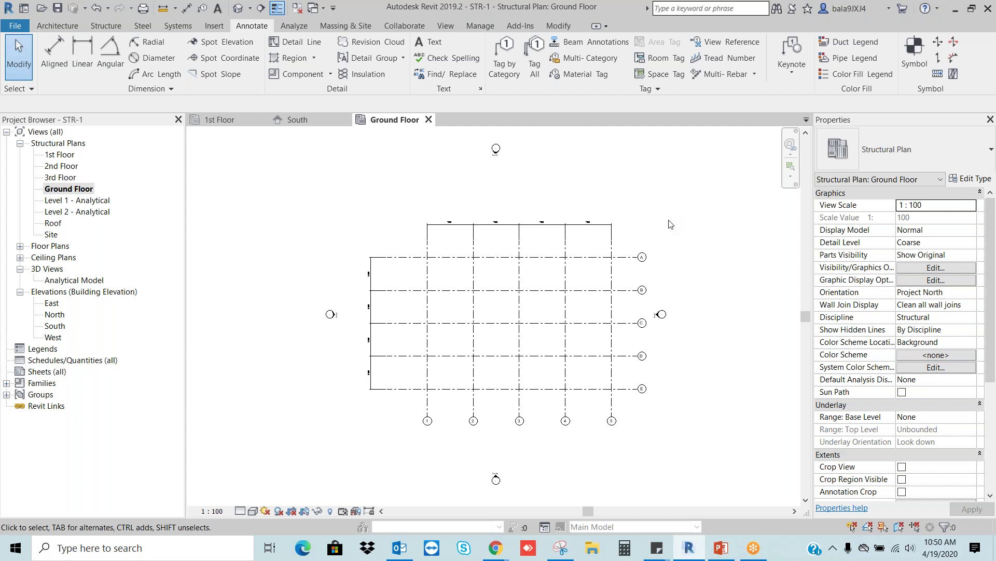
{"action": "left_click", "coordinate": [482, 26]}
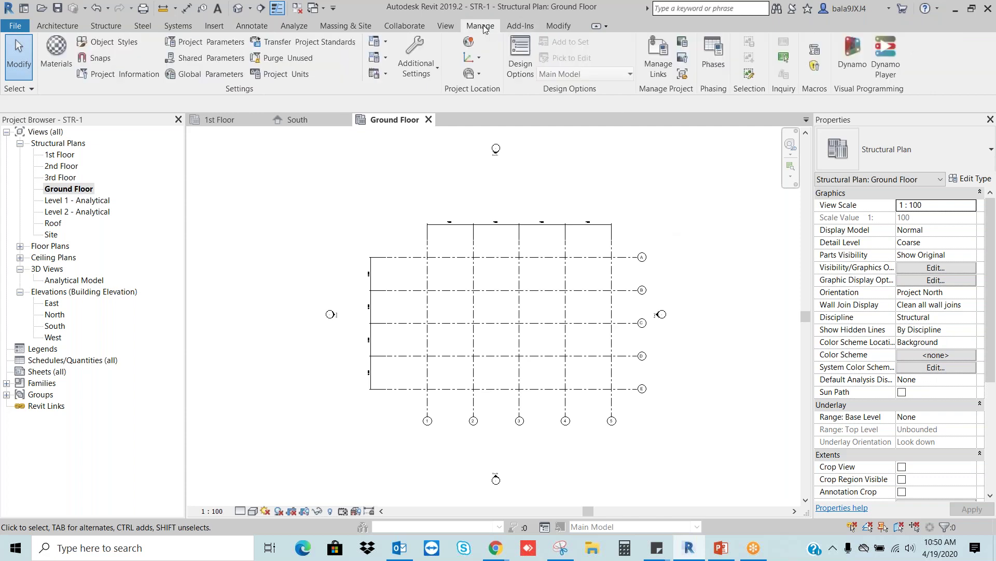
{"action": "left_click", "coordinate": [283, 75]}
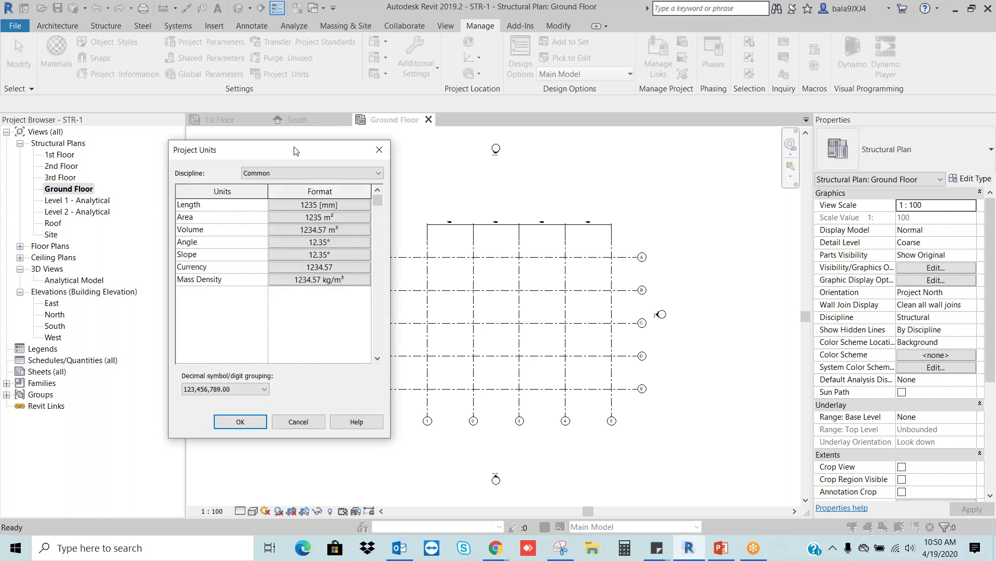
{"action": "left_click_drag", "start_coordinate": [314, 163], "coordinate": [421, 166]}
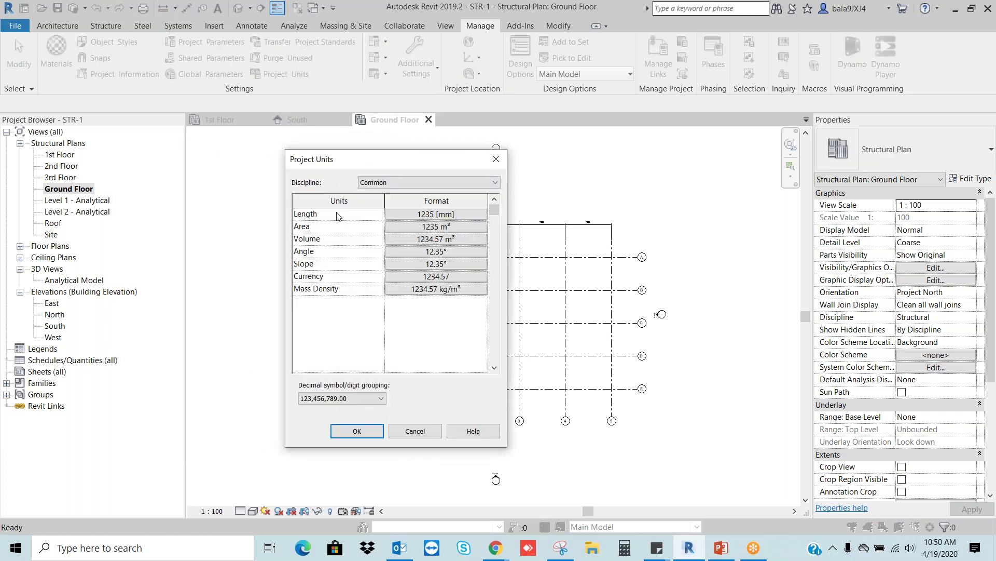
{"action": "left_click", "coordinate": [434, 214]}
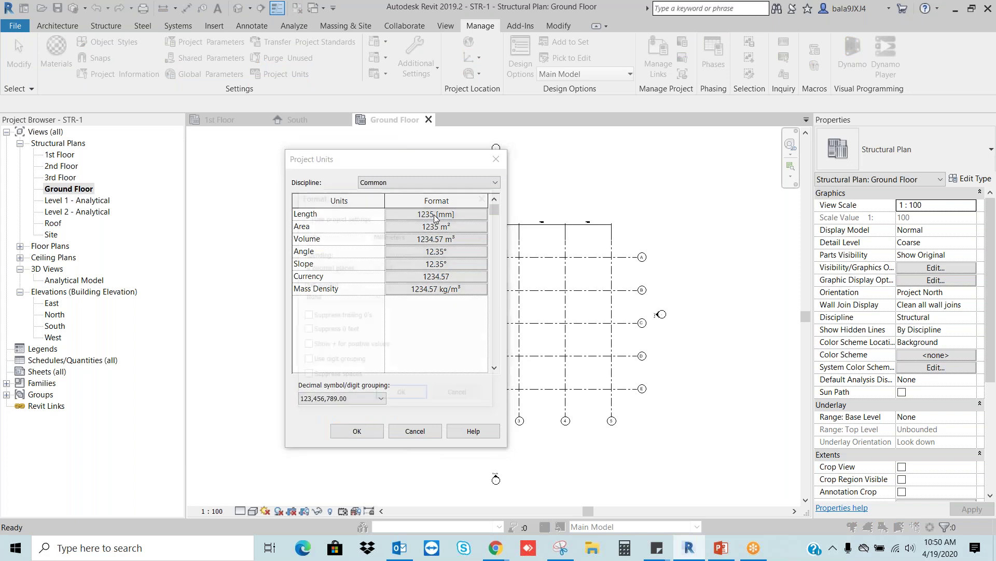
{"action": "left_click", "coordinate": [406, 235]}
{"action": "left_click", "coordinate": [397, 279]}
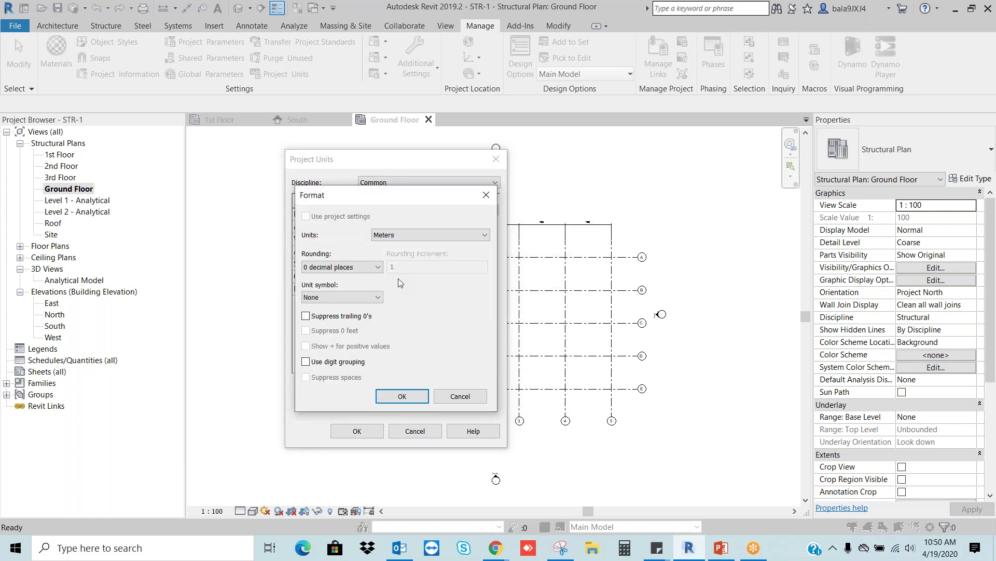
{"action": "left_click", "coordinate": [314, 268]}
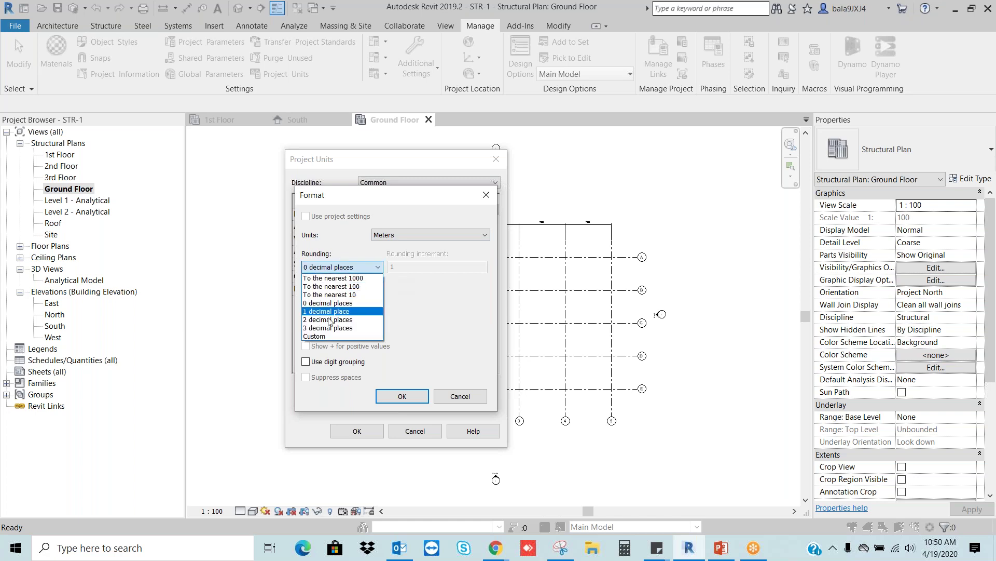
{"action": "left_click", "coordinate": [330, 319]}
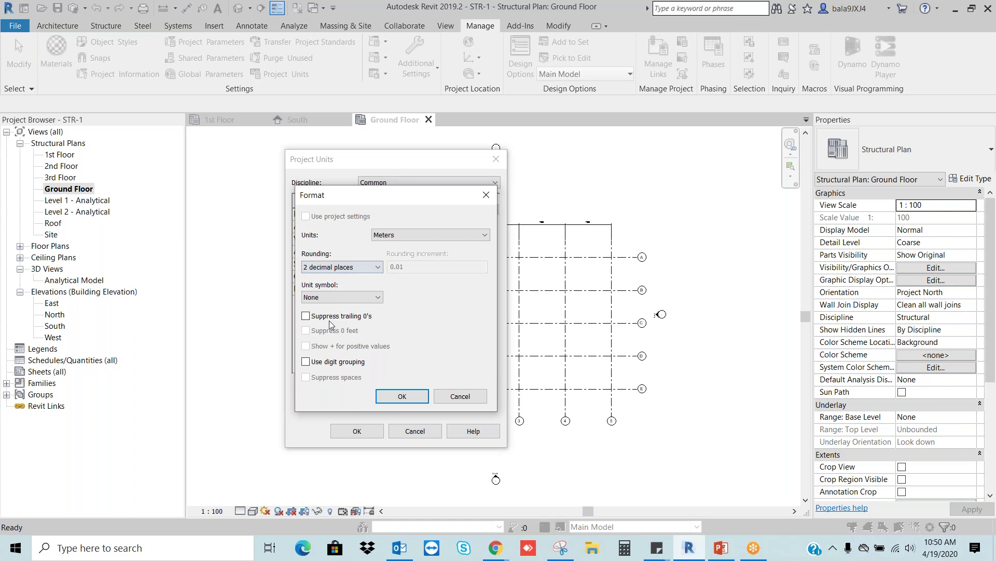
{"action": "left_click", "coordinate": [402, 396]}
{"action": "left_click", "coordinate": [357, 431]}
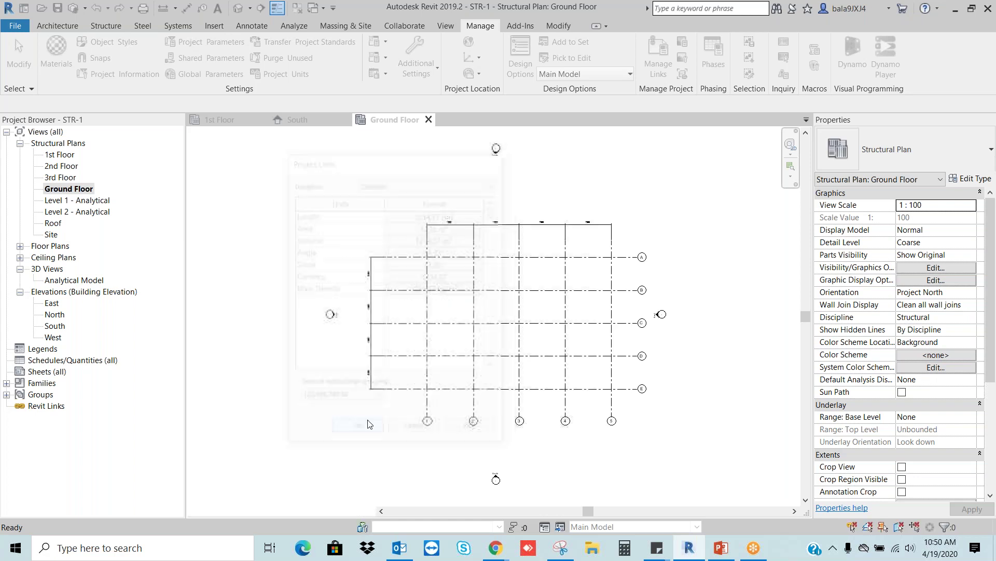
{"action": "scroll", "coordinate": [460, 225], "scroll_direction": "up", "scroll_amount": 8}
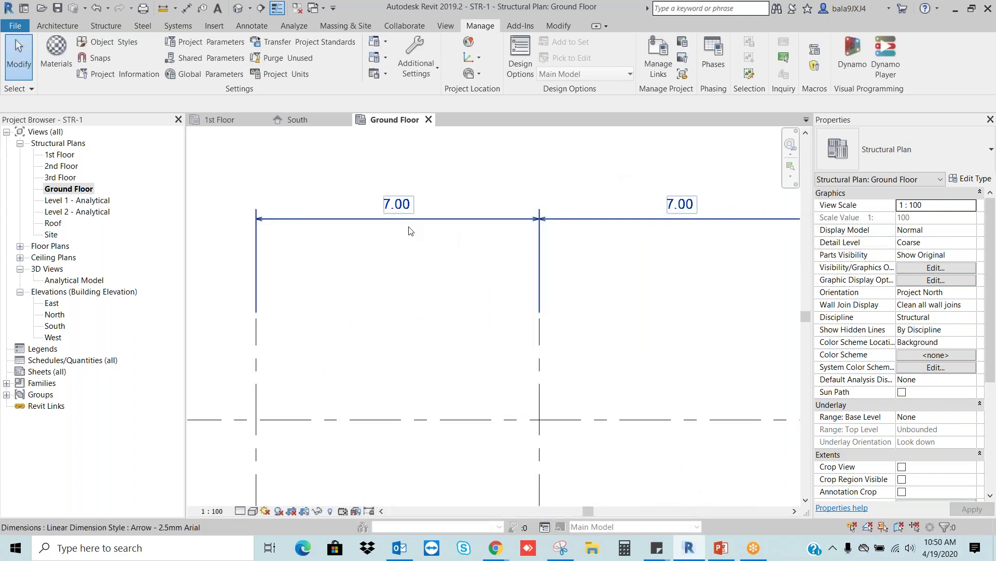
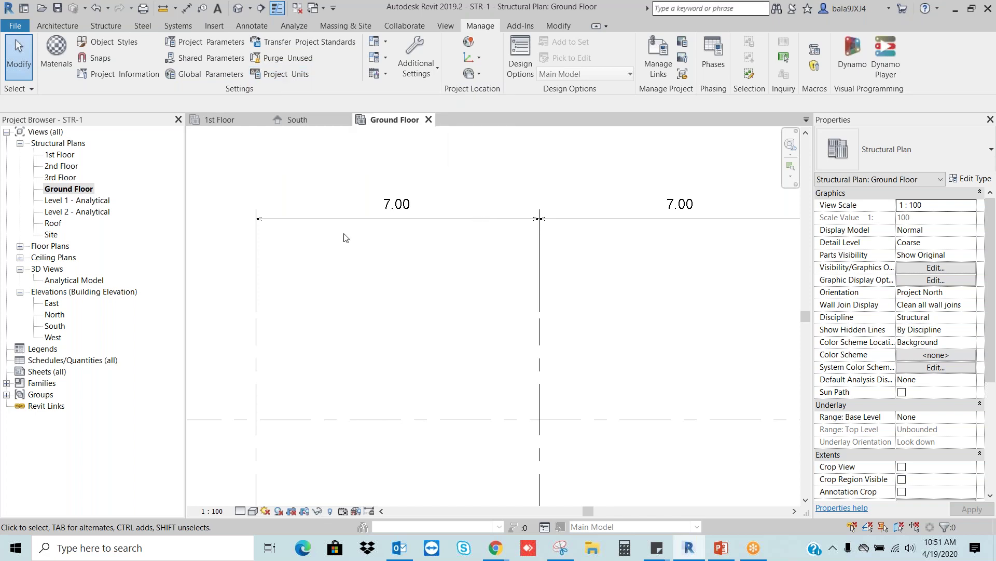
Set the project's length units to Millimeters with rounding to 0 decimal places
{"action": "key", "text": "u"}
{"action": "key", "text": "n"}
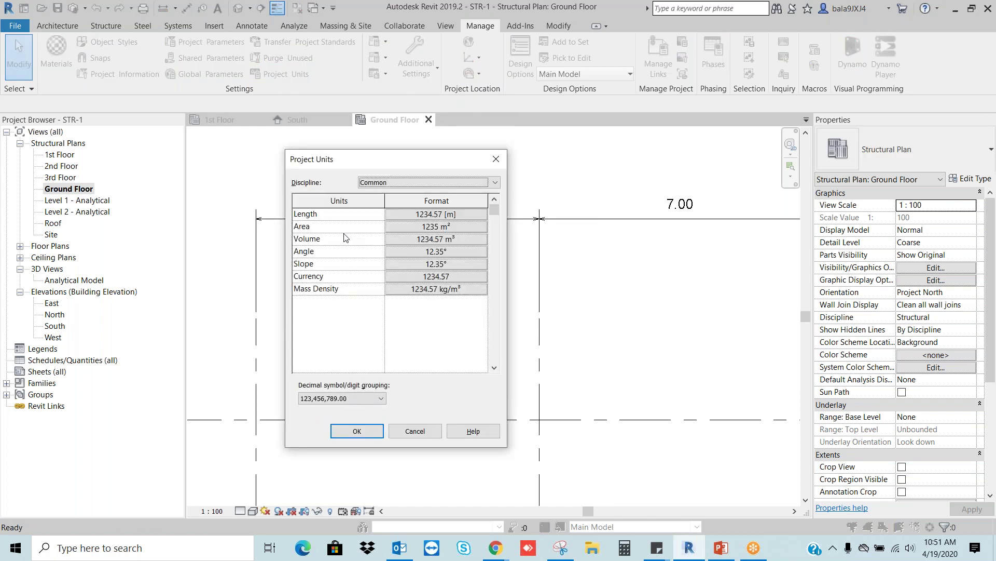
{"action": "left_click", "coordinate": [433, 214]}
{"action": "left_click", "coordinate": [402, 235]}
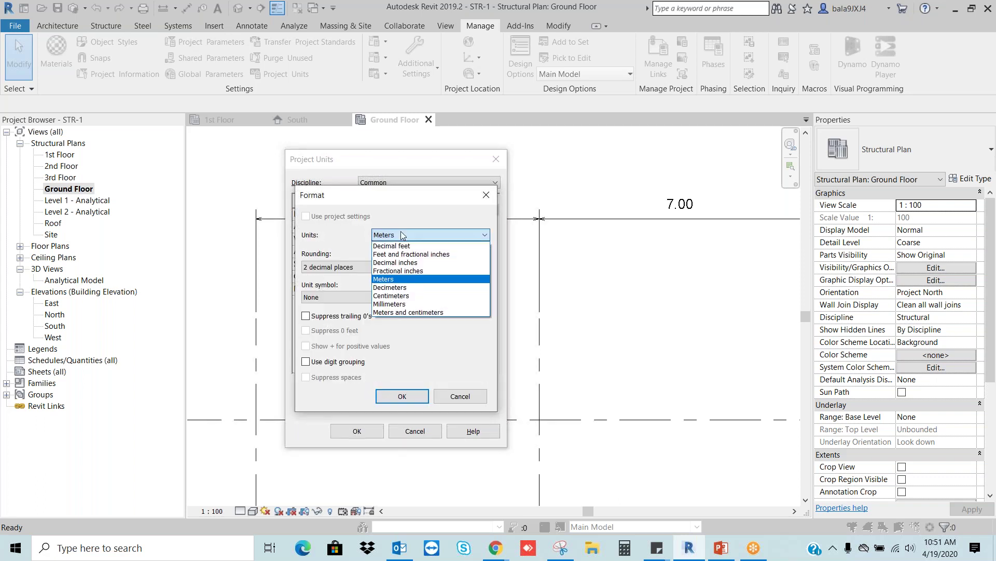
{"action": "left_click", "coordinate": [400, 304]}
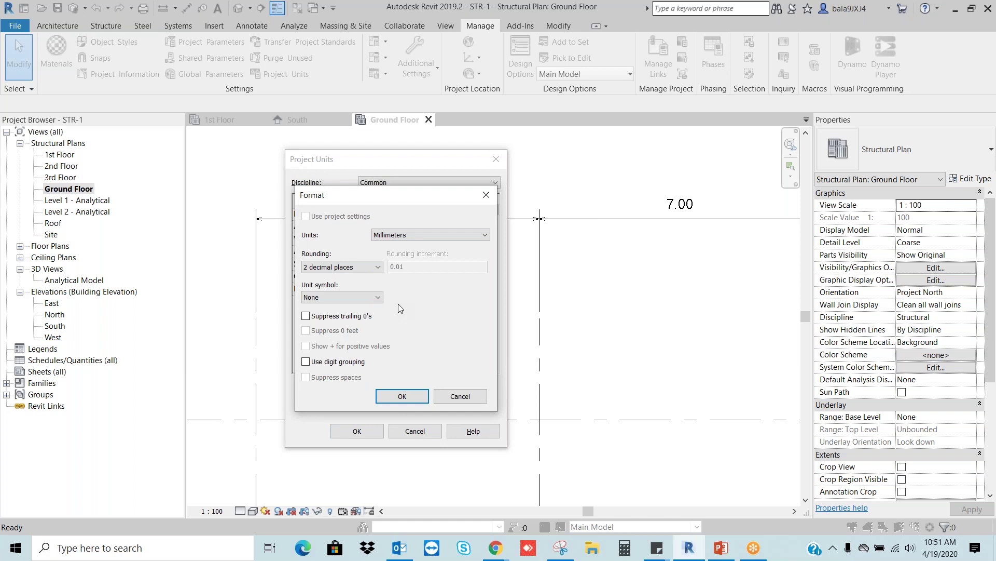
{"action": "left_click", "coordinate": [320, 268]}
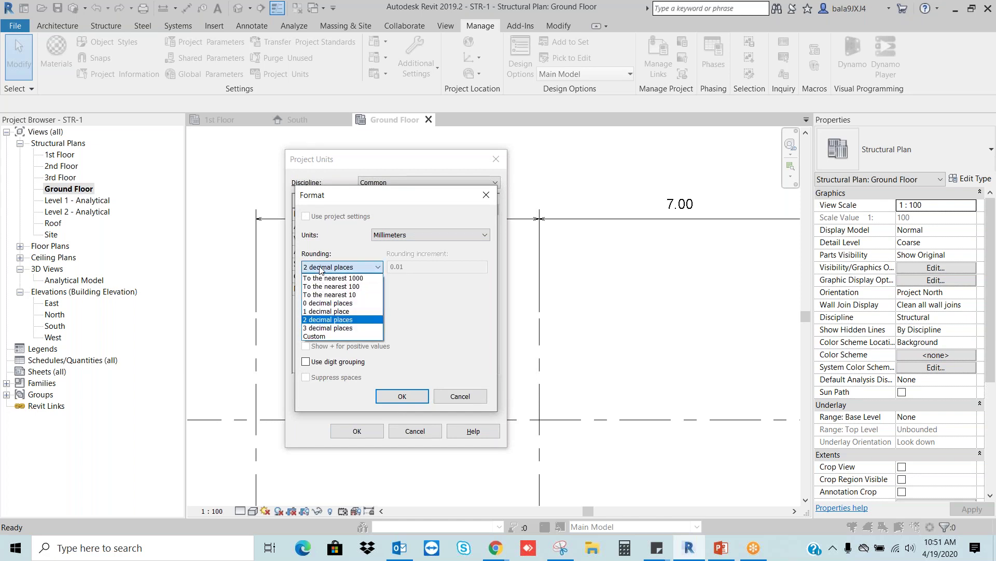
{"action": "left_click", "coordinate": [341, 304]}
{"action": "left_click", "coordinate": [408, 397]}
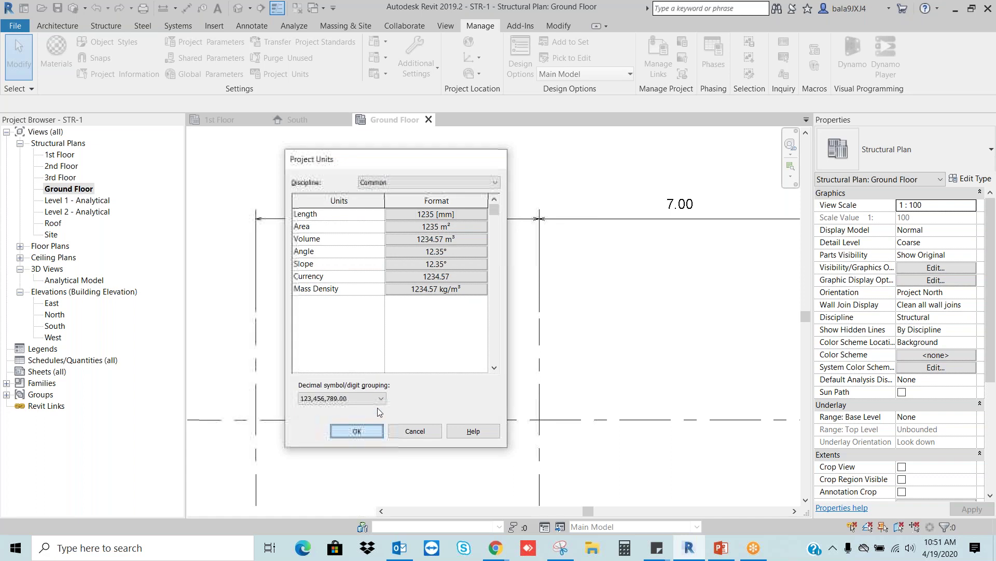
{"action": "key", "text": "Return"}
{"action": "scroll", "coordinate": [379, 263], "scroll_direction": "down", "scroll_amount": 2}
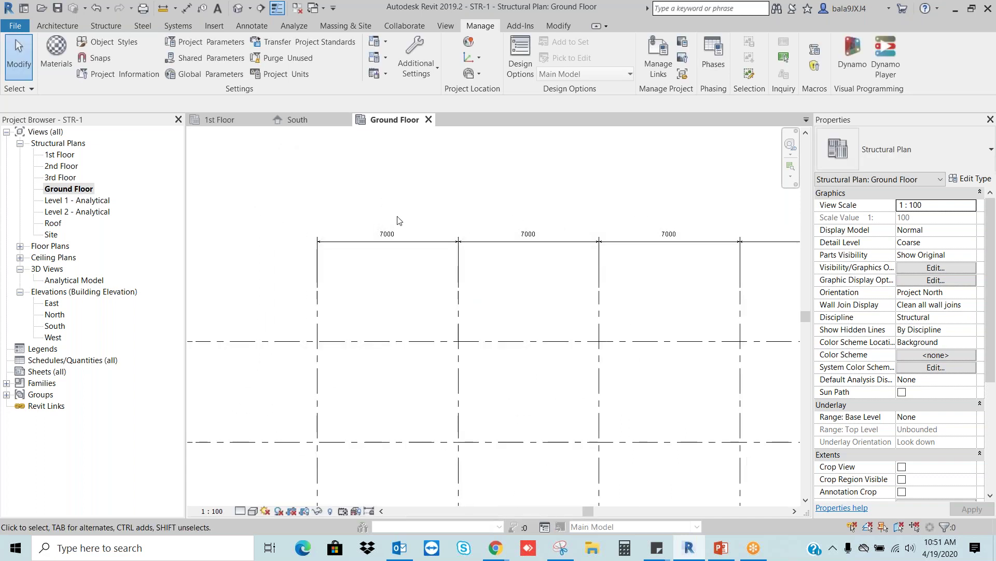
Fit the whole Ground Floor grid in the view and save the project
{"action": "key", "text": "z"}
{"action": "key", "text": "f"}
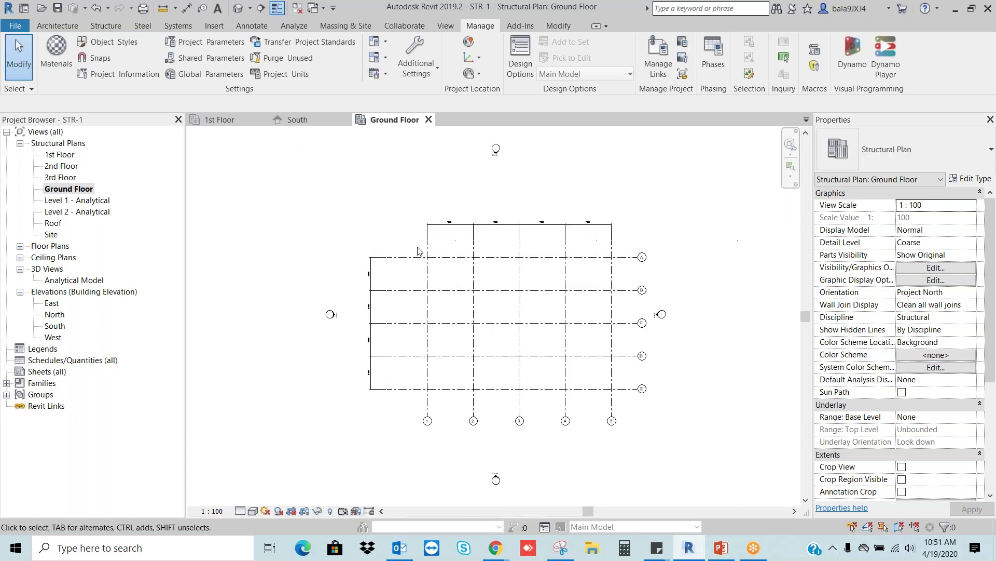
{"action": "left_click", "coordinate": [58, 7]}
{"action": "scroll", "coordinate": [363, 305], "scroll_direction": "up", "scroll_amount": 5}
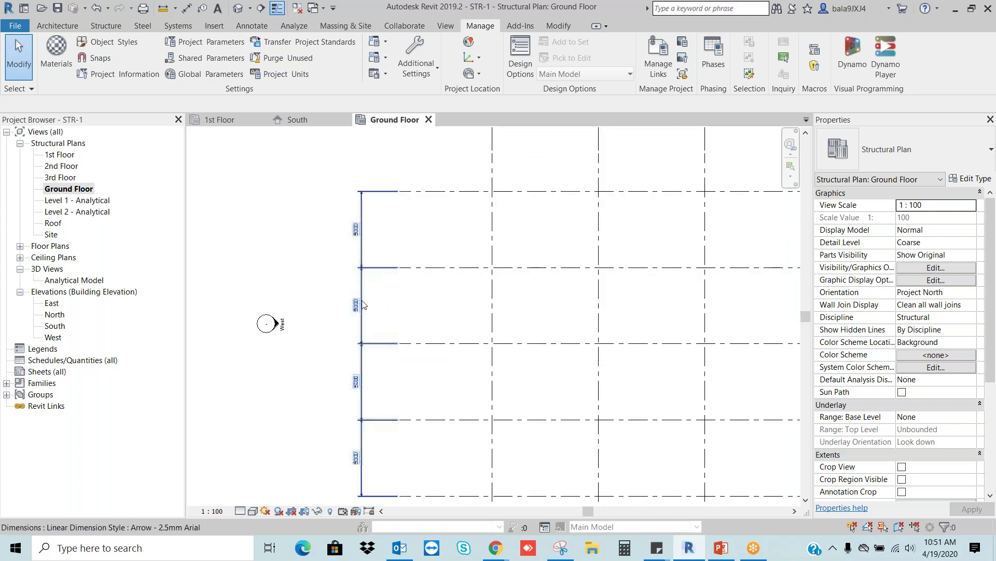
{"action": "scroll", "coordinate": [362, 316], "scroll_direction": "down", "scroll_amount": 3}
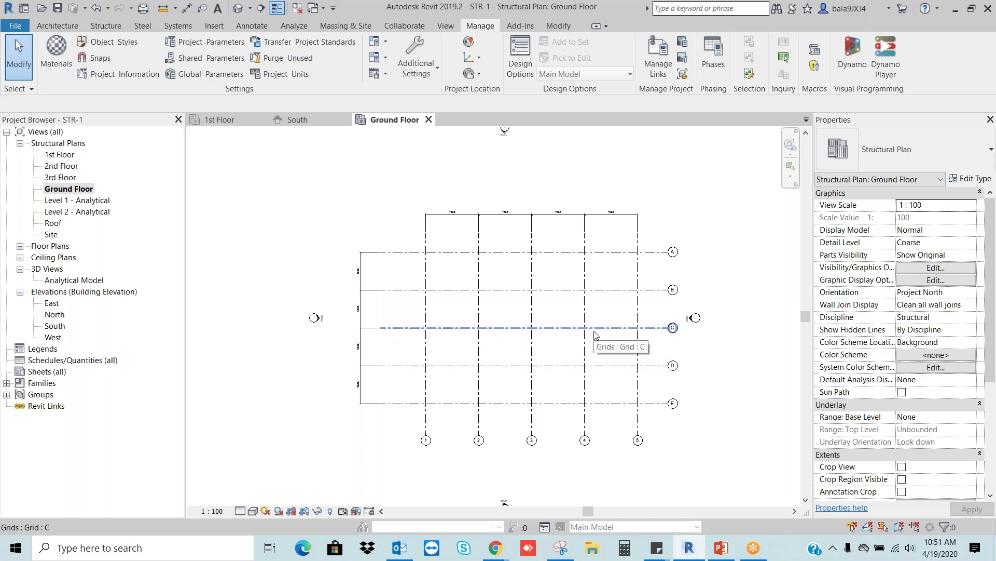
Apply the equality constraint to the dimension string across grids 1 to 5
{"action": "left_click", "coordinate": [527, 214]}
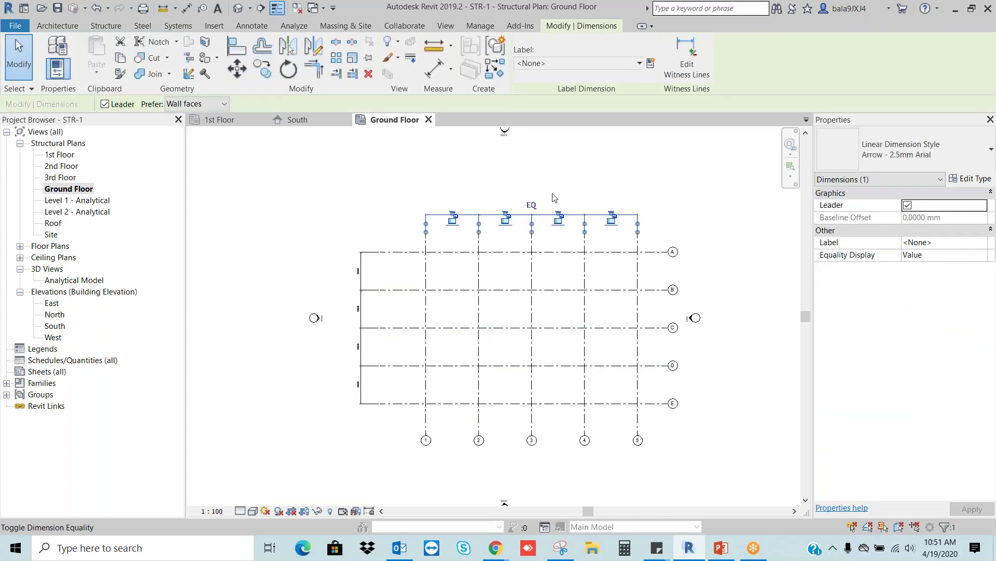
{"action": "left_click", "coordinate": [532, 205]}
{"action": "middle_click_drag", "start_coordinate": [585, 191], "coordinate": [528, 228]}
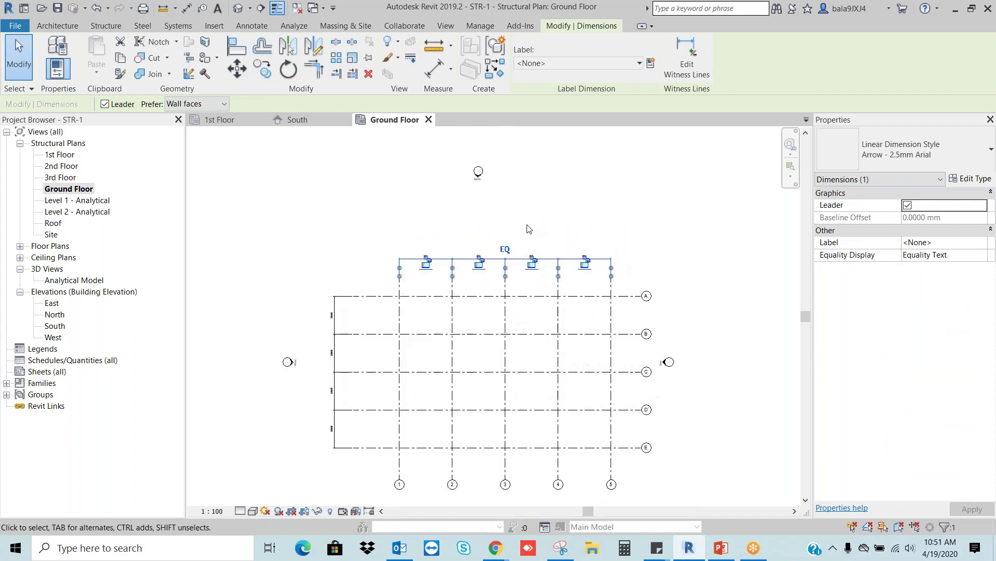
{"action": "left_click", "coordinate": [555, 213]}
{"action": "scroll", "coordinate": [503, 272], "scroll_direction": "up", "scroll_amount": 3}
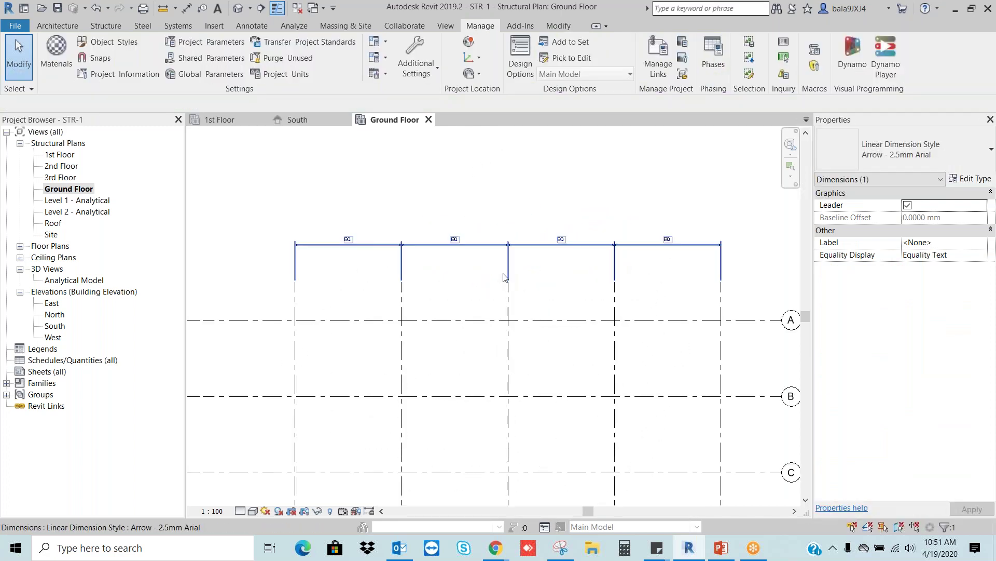
Remove the equality constraint from the grid 1–5 dimension string so it shows values
{"action": "left_click", "coordinate": [520, 242]}
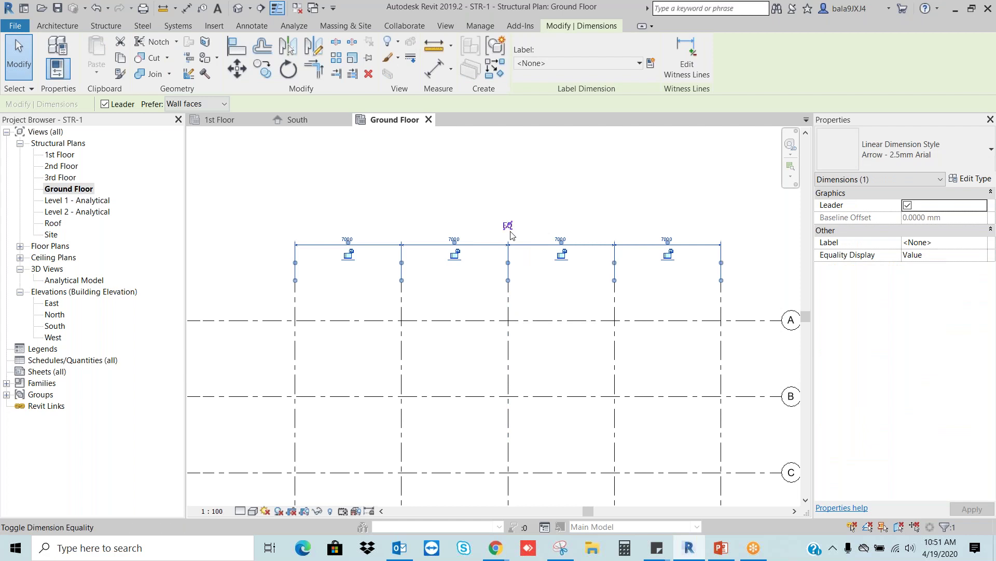
{"action": "left_click", "coordinate": [549, 292]}
{"action": "scroll", "coordinate": [344, 255], "scroll_direction": "up", "scroll_amount": 2}
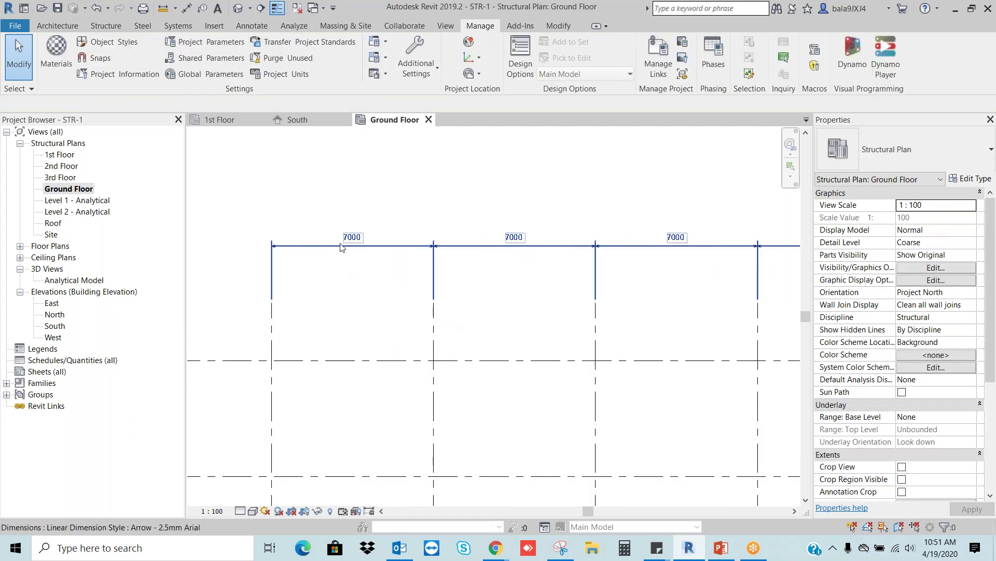
Set the spacing between grid 2 and grid 3 to 7500 mm by moving grid 3
{"action": "left_click", "coordinate": [598, 394]}
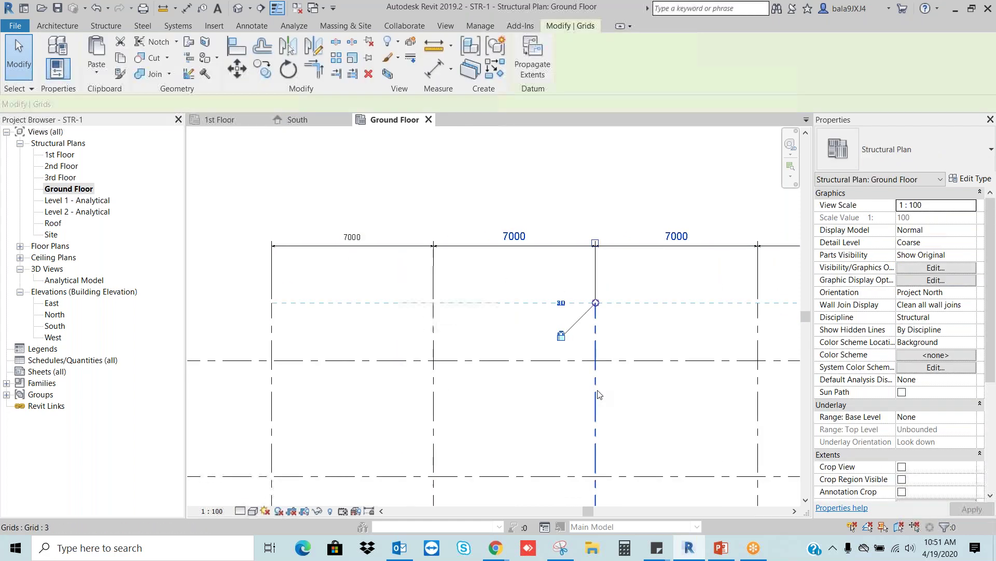
{"action": "left_click", "coordinate": [524, 236]}
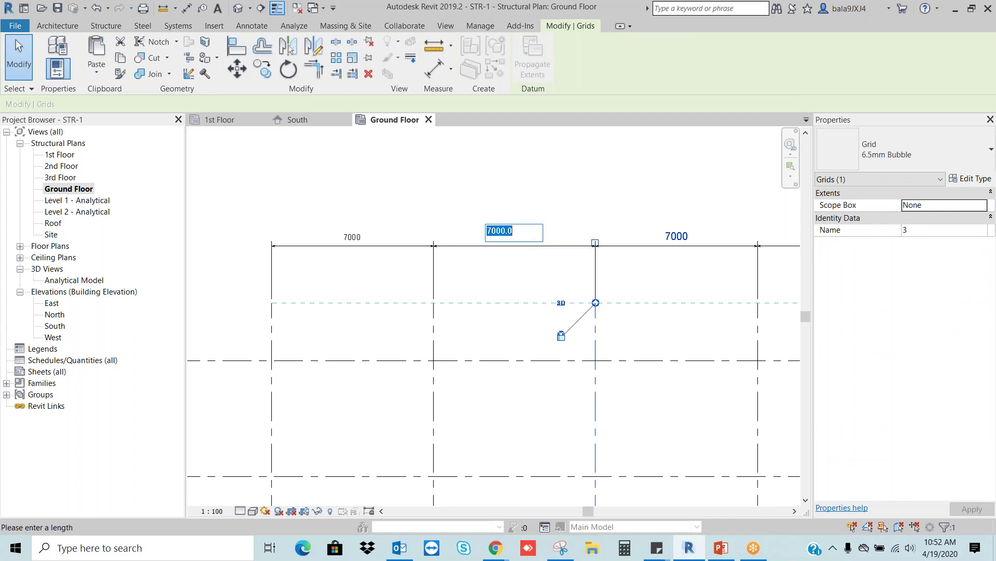
{"action": "type", "text": "7"}
{"action": "key", "text": "Return"}
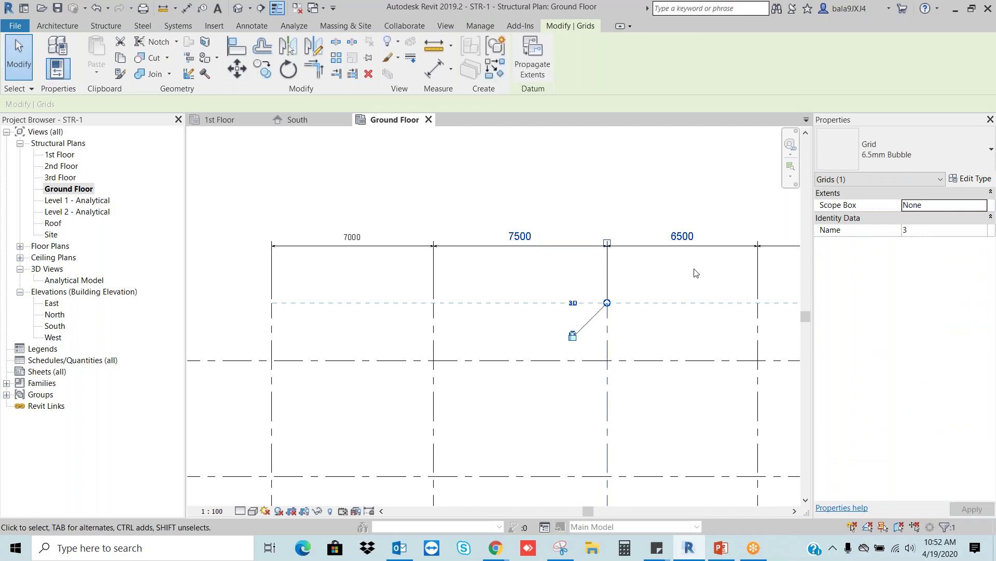
Set the spacing between grid 3 and grid 4 to 7000 mm by moving grid 4
{"action": "scroll", "coordinate": [588, 243], "scroll_direction": "down", "scroll_amount": 2}
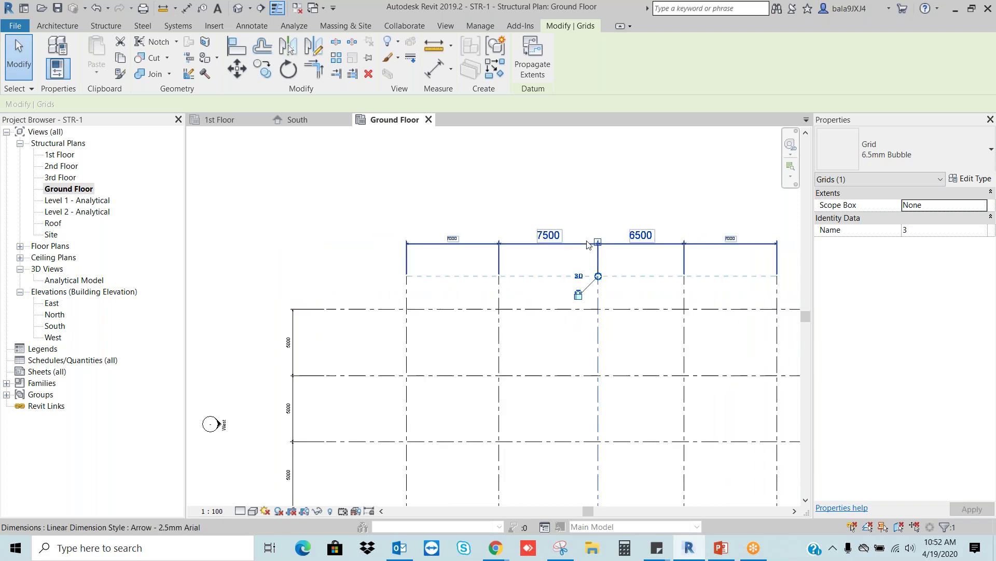
{"action": "scroll", "coordinate": [588, 244], "scroll_direction": "down", "scroll_amount": 1}
{"action": "left_click", "coordinate": [668, 278]}
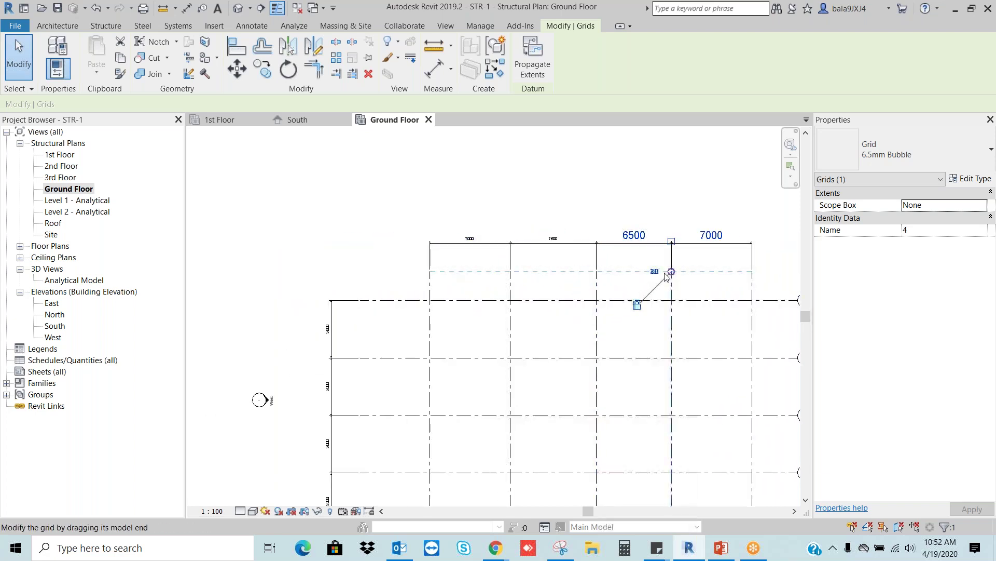
{"action": "left_click", "coordinate": [640, 237]}
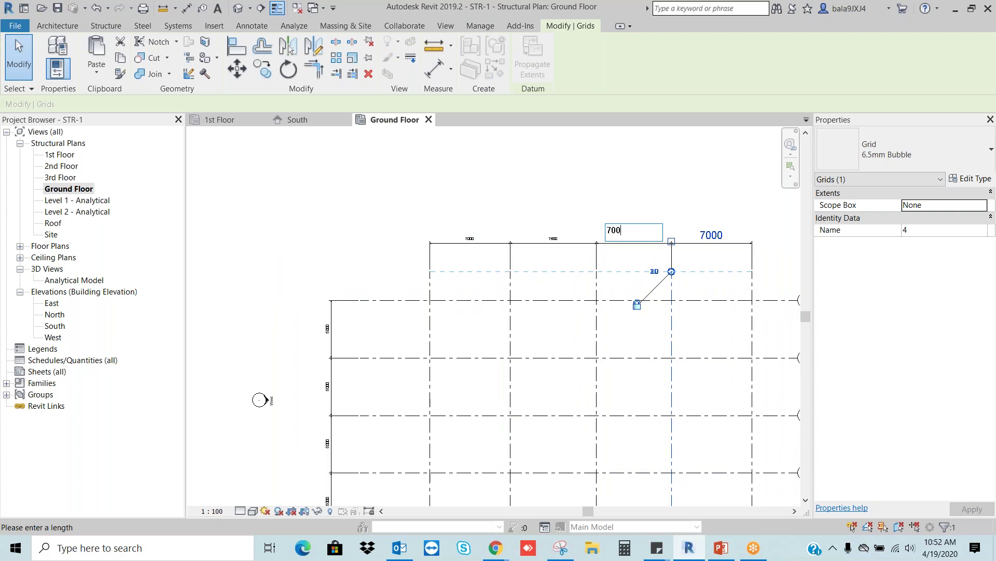
{"action": "key", "text": "Return"}
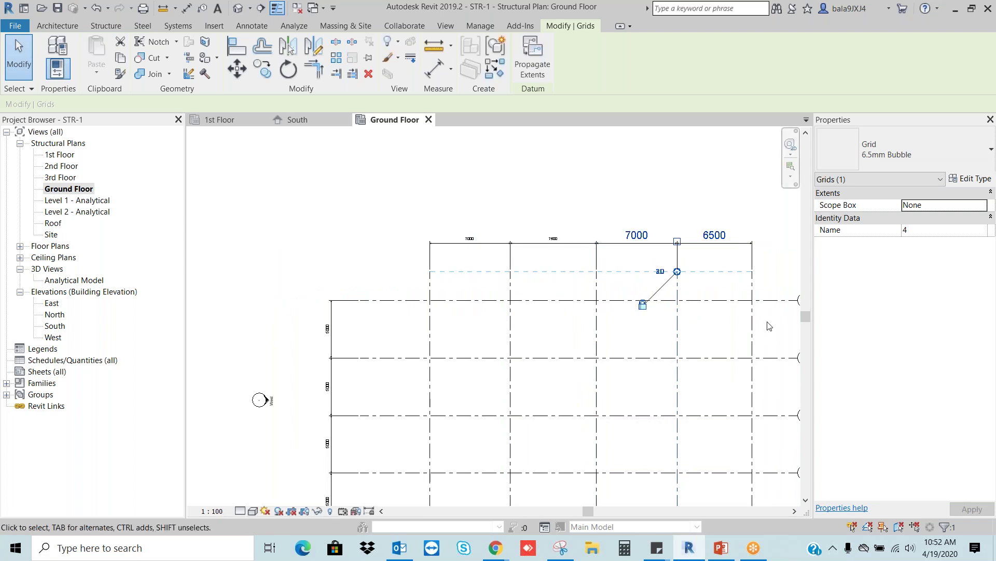
Set the spacing between grid 4 and grid 5 to 7500 mm by moving grid 5
{"action": "left_click", "coordinate": [754, 324]}
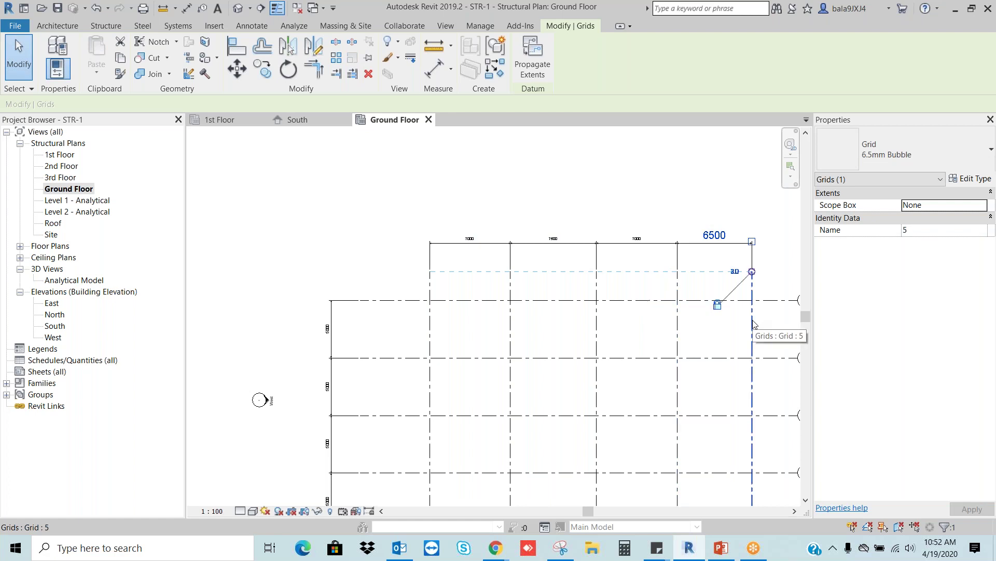
{"action": "left_click", "coordinate": [714, 234]}
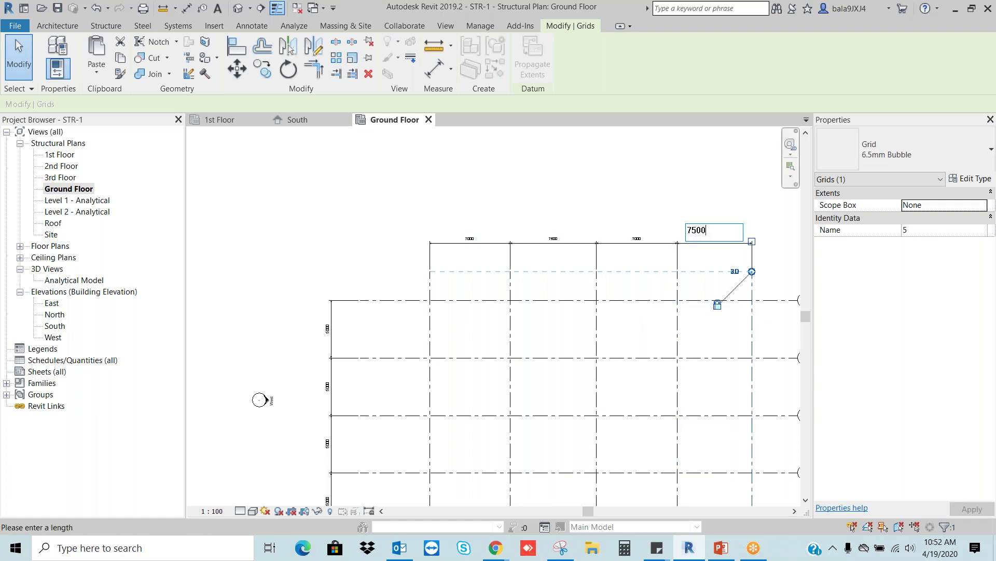
{"action": "key", "text": "Return"}
{"action": "left_click", "coordinate": [700, 201]}
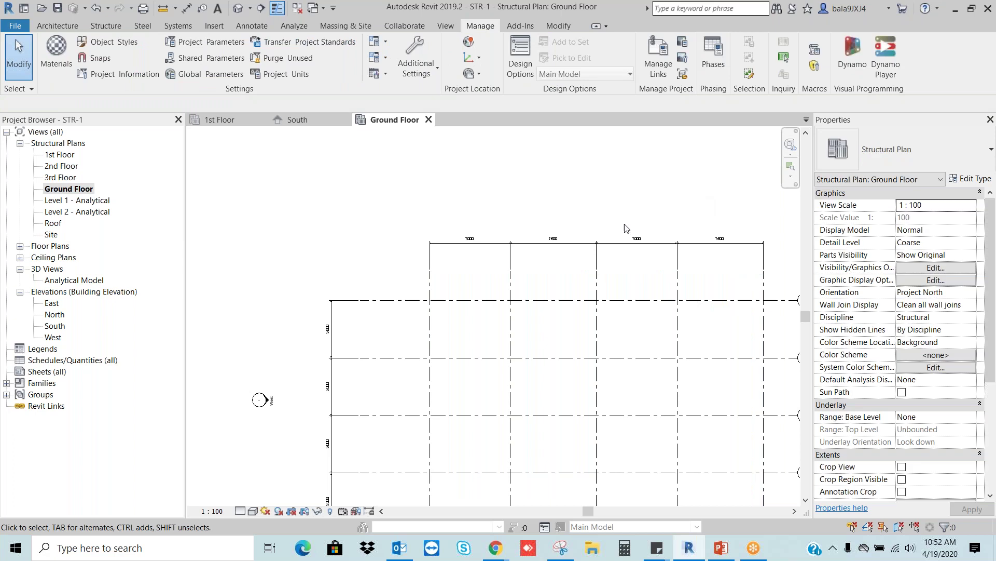
Examine the equality toggle and spacing values on the grid 1–5 and grid A–E dimension strings
{"action": "left_click", "coordinate": [605, 241]}
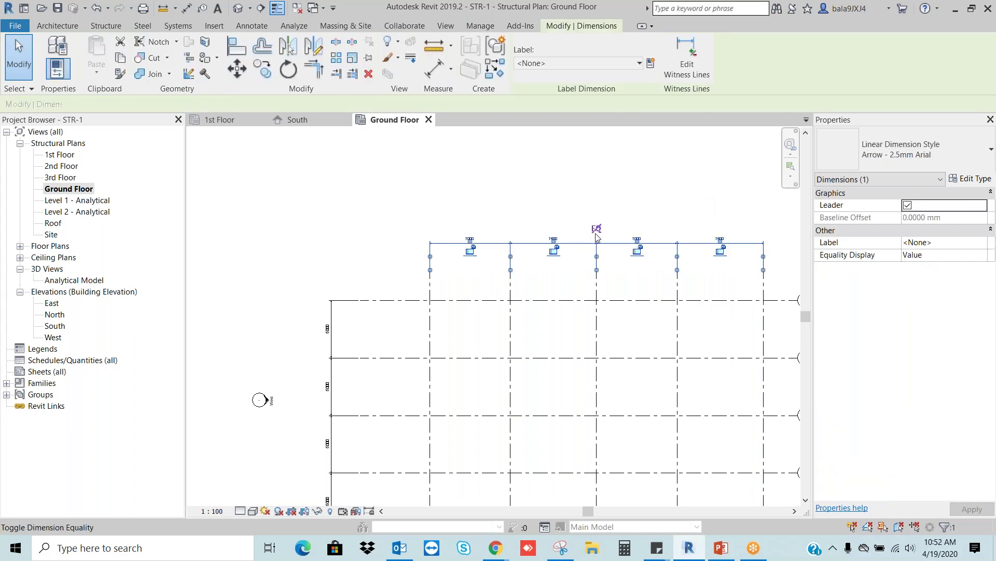
{"action": "scroll", "coordinate": [609, 231], "scroll_direction": "down", "scroll_amount": 3}
{"action": "scroll", "coordinate": [382, 296], "scroll_direction": "up", "scroll_amount": 5}
{"action": "left_click", "coordinate": [378, 293]}
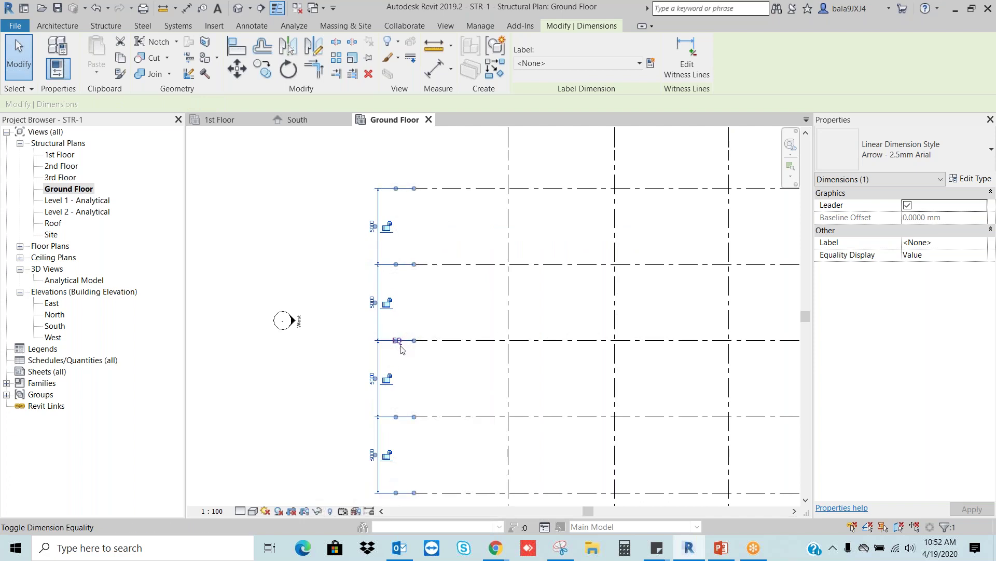
{"action": "scroll", "coordinate": [401, 350], "scroll_direction": "up", "scroll_amount": 4}
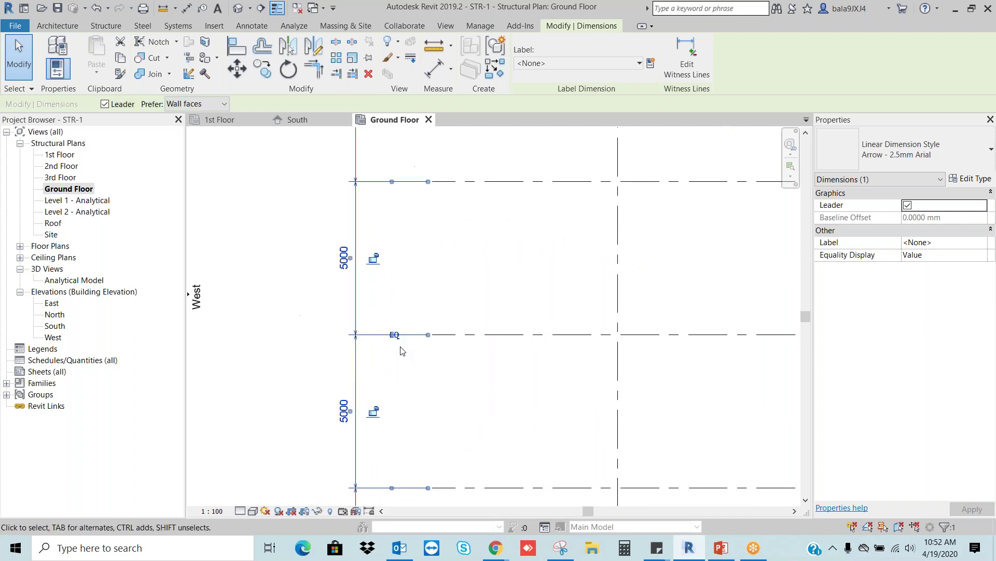
{"action": "scroll", "coordinate": [398, 344], "scroll_direction": "down", "scroll_amount": 6}
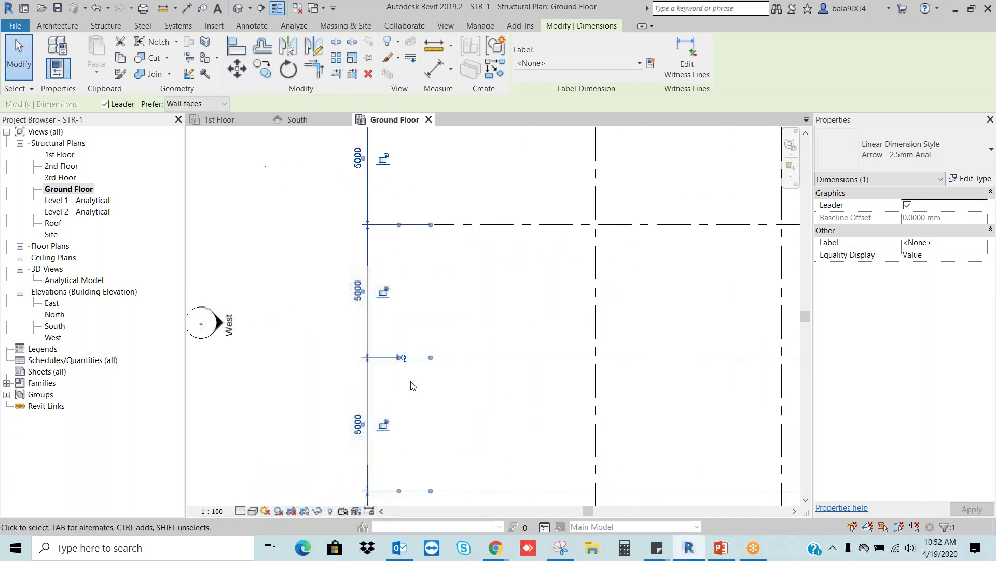
{"action": "left_click", "coordinate": [527, 288]}
{"action": "scroll", "coordinate": [527, 288], "scroll_direction": "up", "scroll_amount": 5}
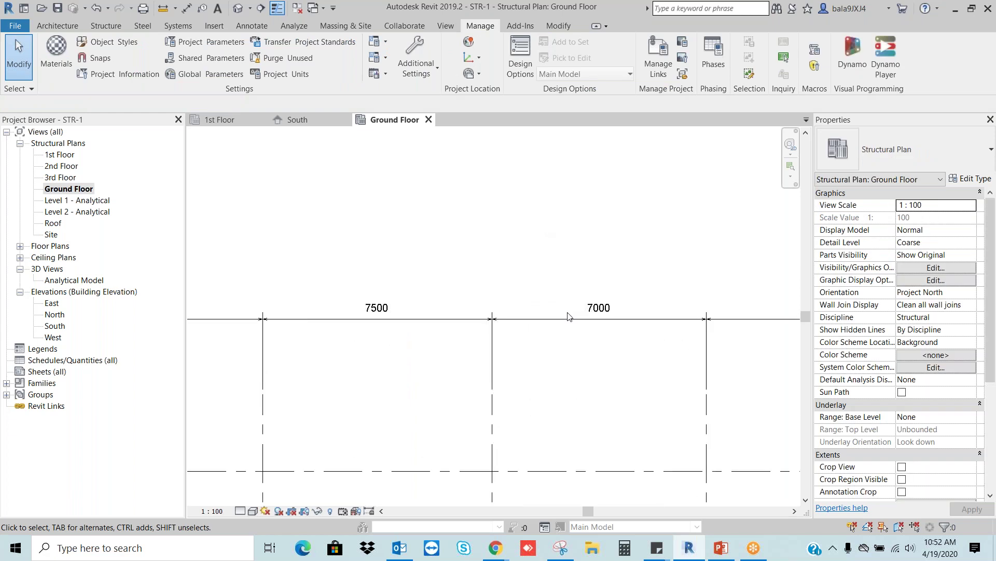
{"action": "left_click", "coordinate": [567, 318]}
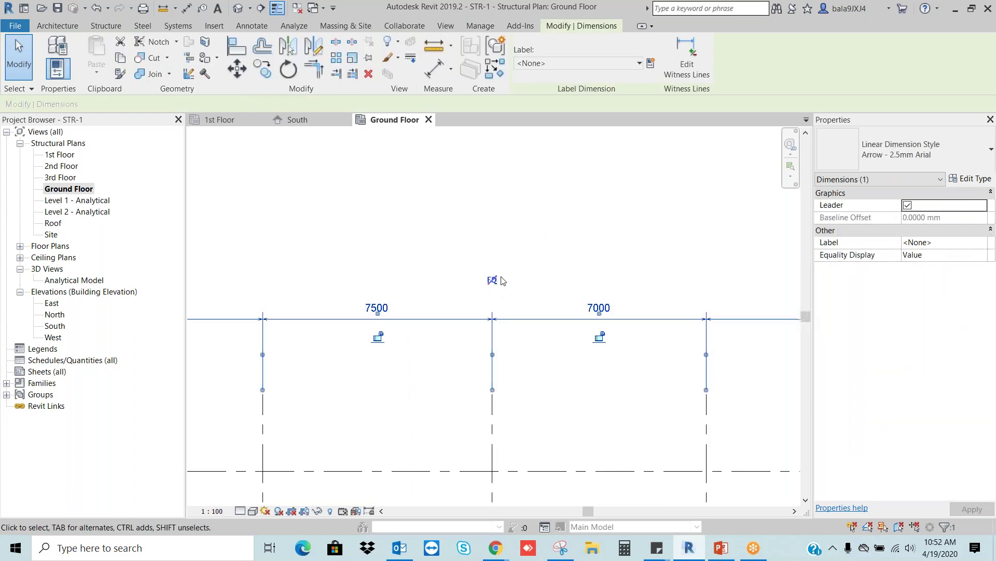
{"action": "left_click", "coordinate": [567, 255]}
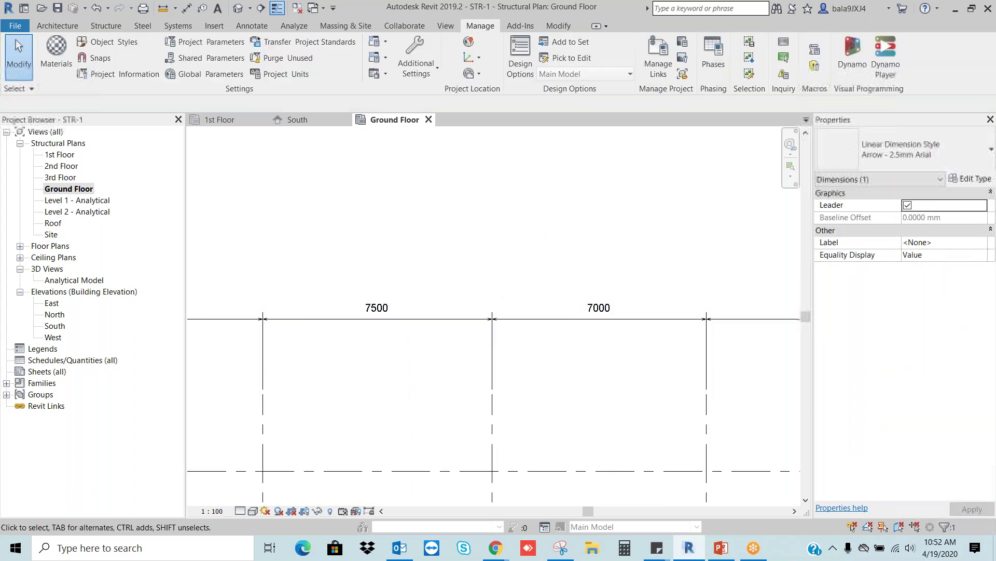
{"action": "scroll", "coordinate": [568, 255], "scroll_direction": "down", "scroll_amount": 3}
{"action": "scroll", "coordinate": [567, 269], "scroll_direction": "down", "scroll_amount": 1}
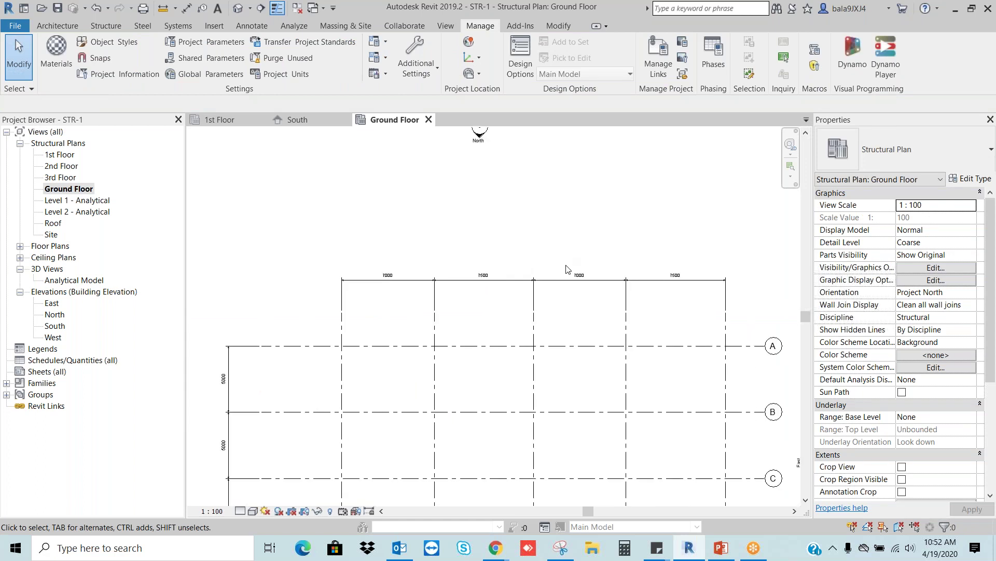
{"action": "scroll", "coordinate": [563, 257], "scroll_direction": "down", "scroll_amount": 3}
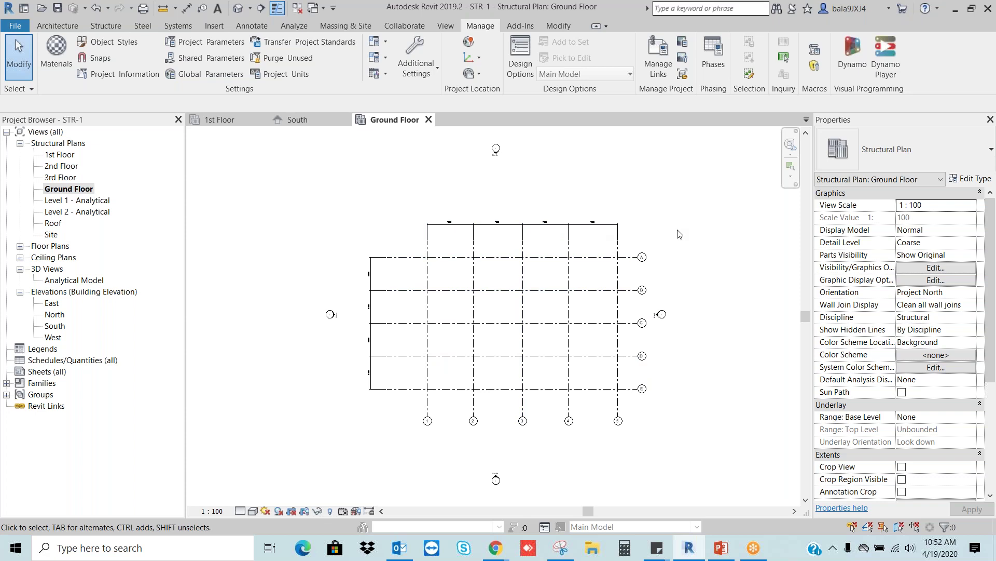
Dismiss the browser news notification covering part of the view's properties
{"action": "left_click", "coordinate": [86, 194]}
{"action": "left_click", "coordinate": [709, 241]}
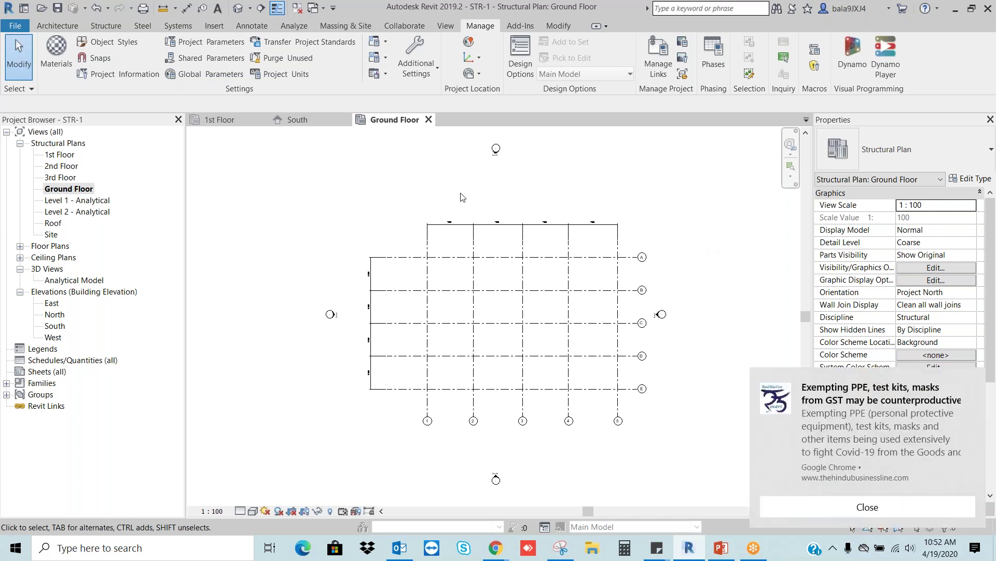
{"action": "left_click", "coordinate": [827, 507]}
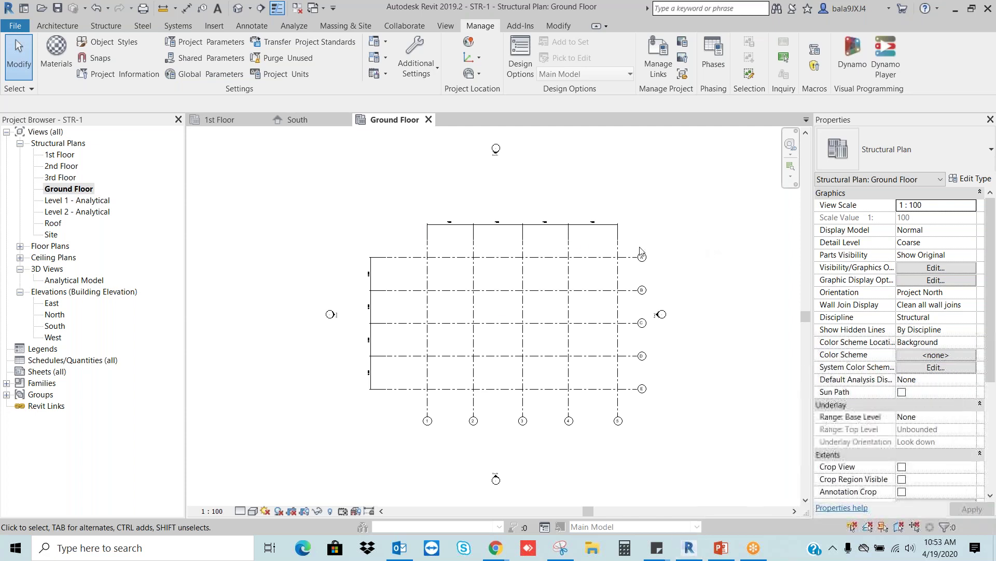
Start a vertical structural column using the M_Concrete-Rectangular-Column type 600 x 750mm
{"action": "left_click", "coordinate": [113, 26]}
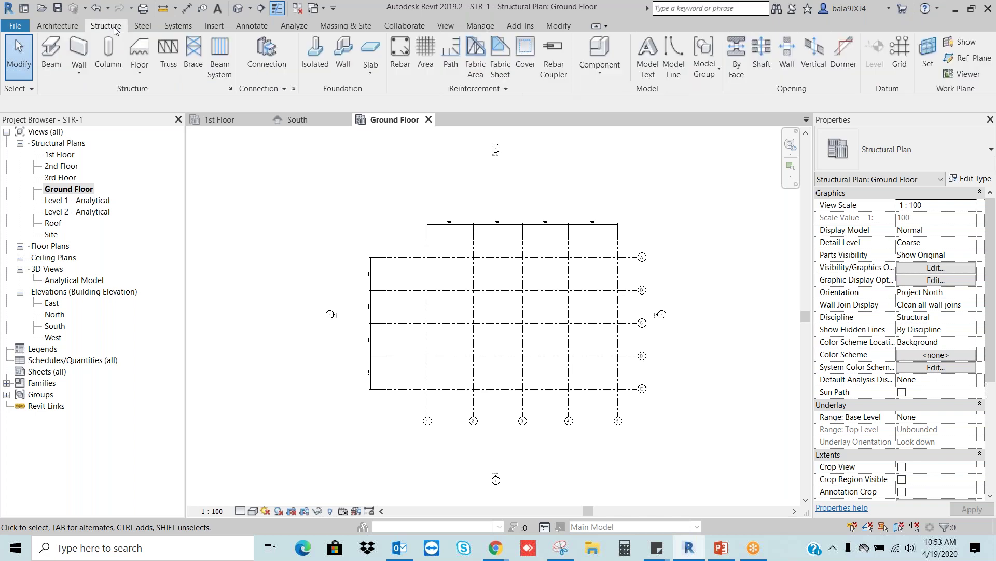
{"action": "left_click", "coordinate": [107, 55]}
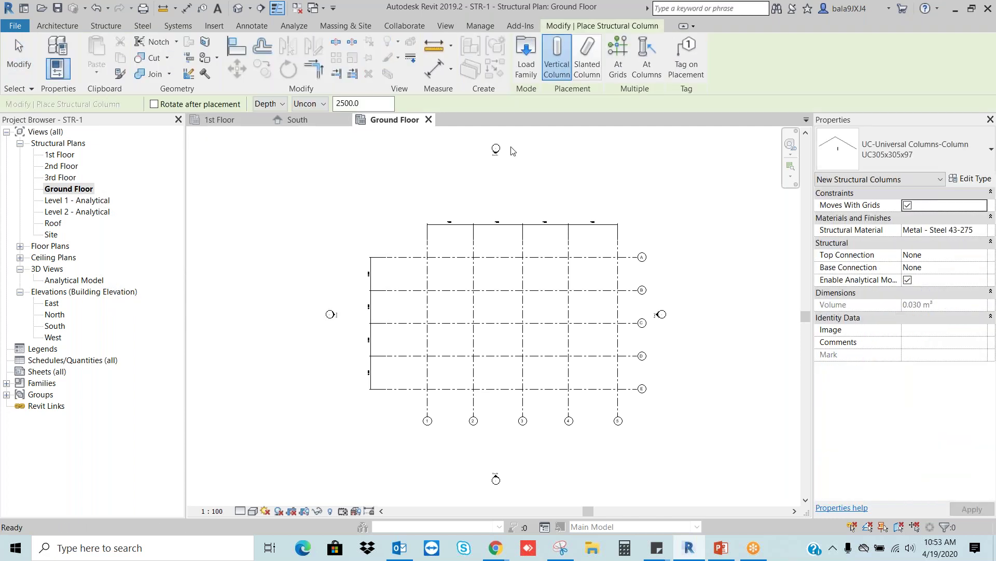
{"action": "left_click", "coordinate": [919, 154]}
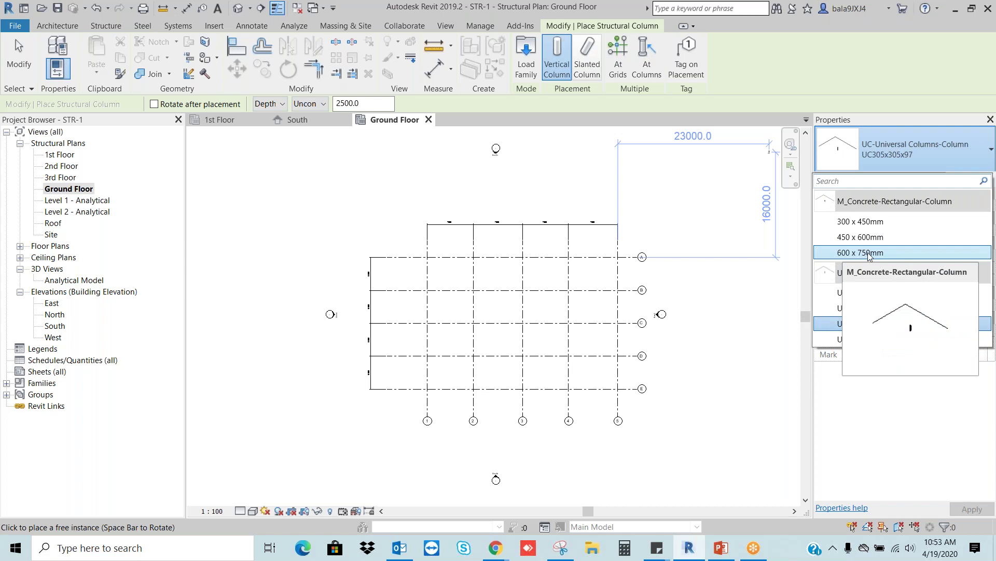
{"action": "left_click", "coordinate": [869, 253]}
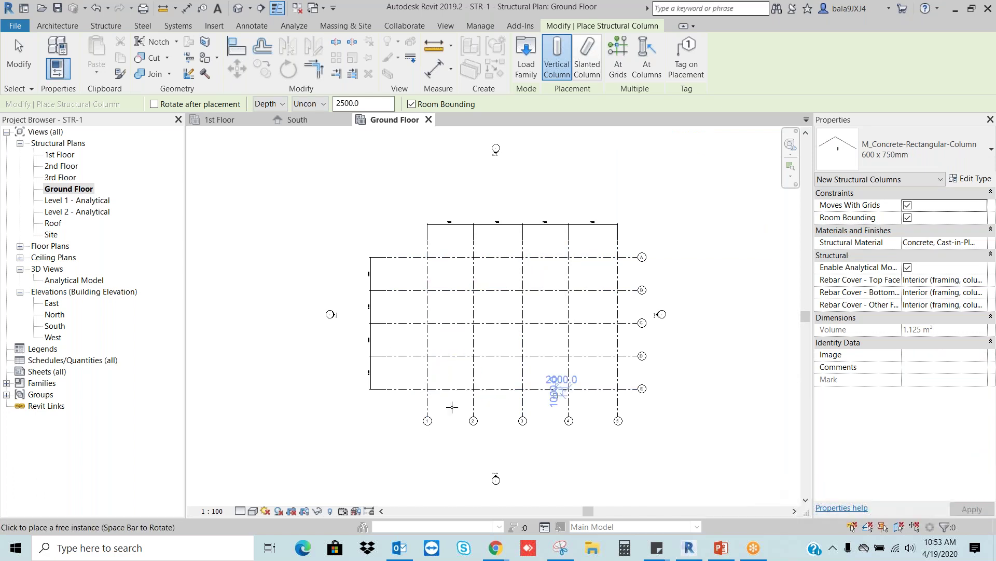
Place one 600 x 750mm concrete column at the intersection of grids 1 and E and end column placement
{"action": "scroll", "coordinate": [428, 386], "scroll_direction": "up", "scroll_amount": 5}
{"action": "scroll", "coordinate": [405, 371], "scroll_direction": "down", "scroll_amount": 4}
{"action": "scroll", "coordinate": [408, 380], "scroll_direction": "up", "scroll_amount": 5}
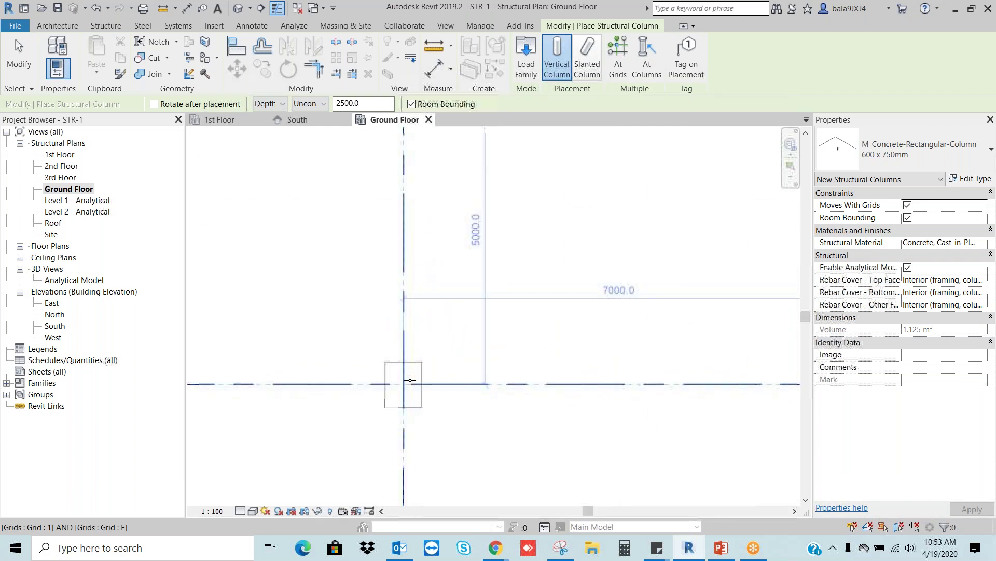
{"action": "scroll", "coordinate": [517, 259], "scroll_direction": "down", "scroll_amount": 3}
{"action": "scroll", "coordinate": [455, 334], "scroll_direction": "up", "scroll_amount": 3}
{"action": "scroll", "coordinate": [455, 334], "scroll_direction": "up", "scroll_amount": 1}
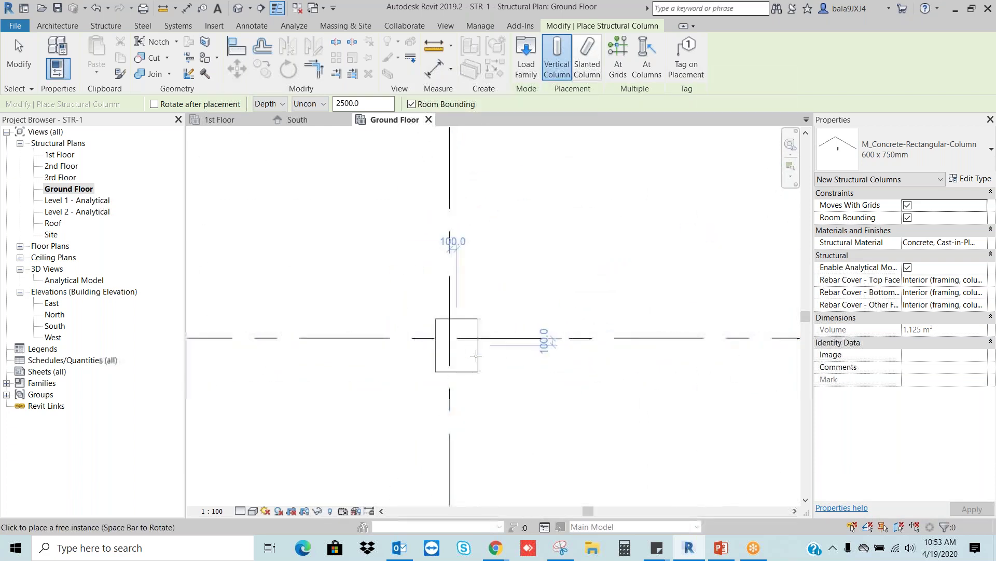
{"action": "left_click", "coordinate": [453, 338]}
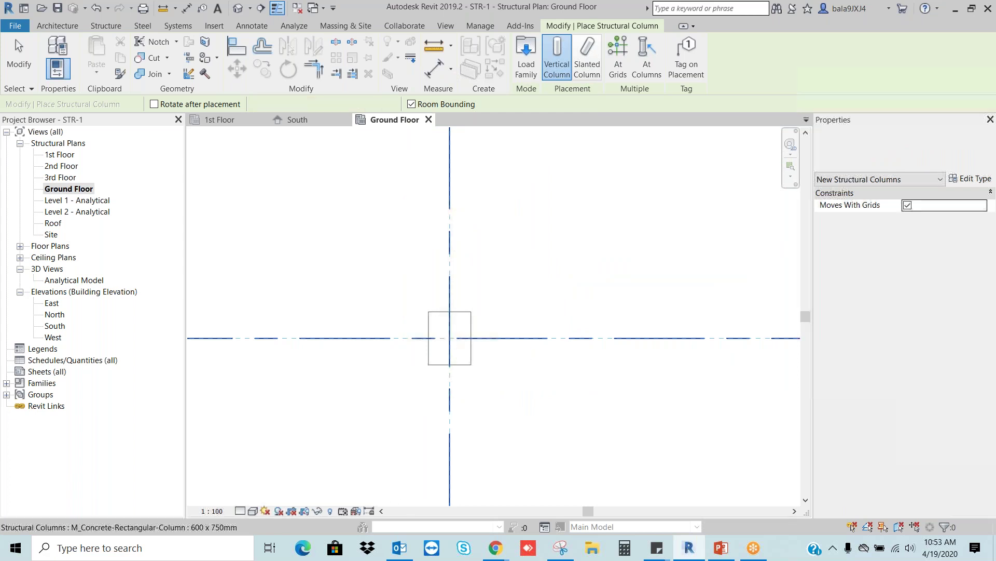
{"action": "key", "text": "Escape"}
{"action": "key", "text": "Escape"}
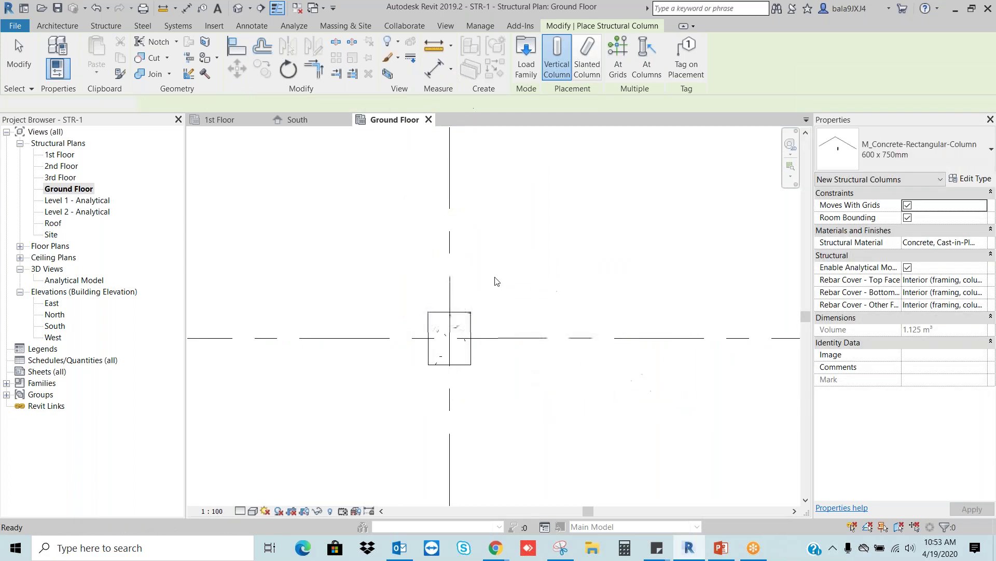
{"action": "scroll", "coordinate": [494, 278], "scroll_direction": "down", "scroll_amount": 2}
{"action": "scroll", "coordinate": [487, 301], "scroll_direction": "up", "scroll_amount": 4}
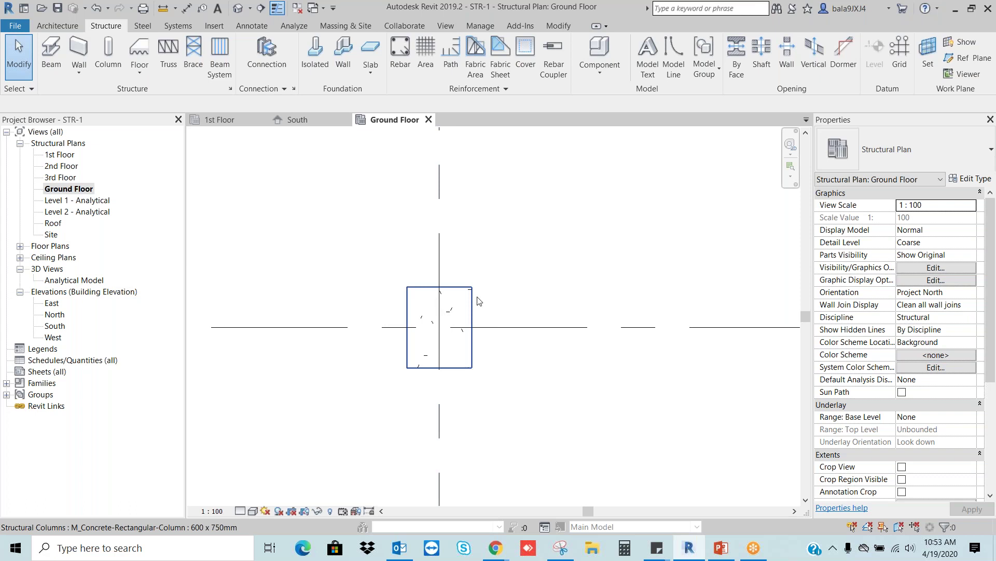
Set the Ground Floor plan view's detail level to Fine and its visual style to Shaded
{"action": "left_click", "coordinate": [240, 511]}
{"action": "left_click", "coordinate": [251, 498]}
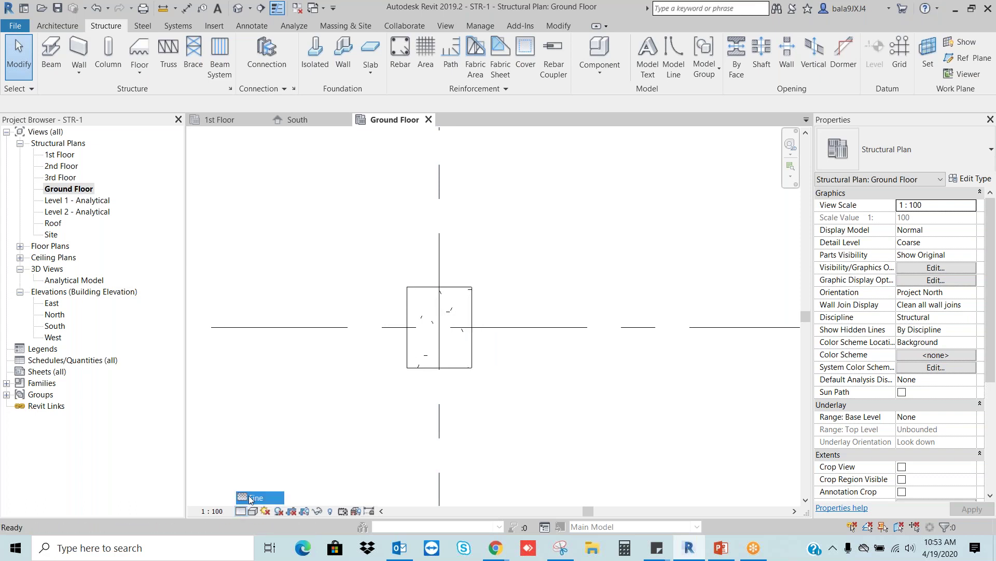
{"action": "left_click", "coordinate": [254, 512]}
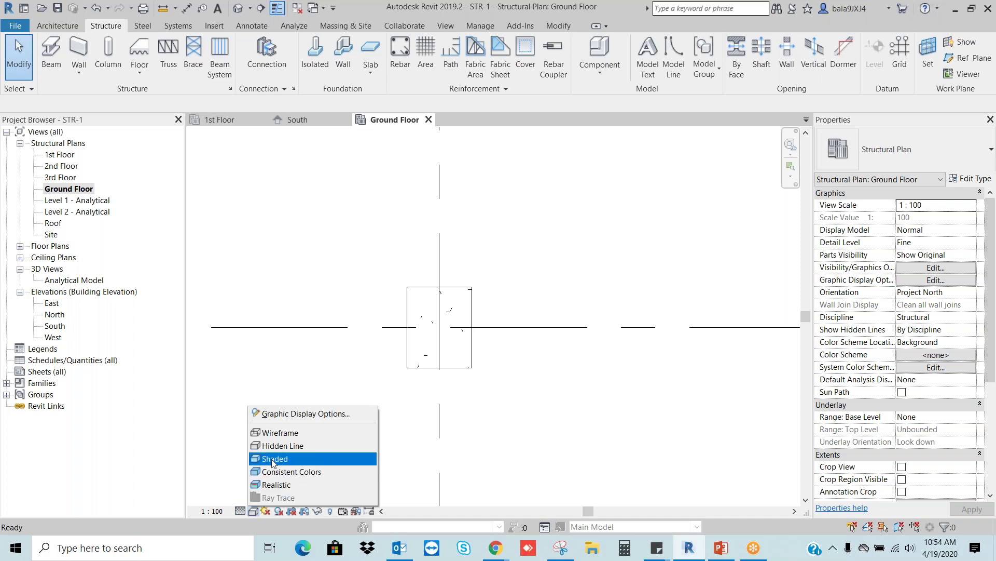
{"action": "left_click", "coordinate": [273, 460]}
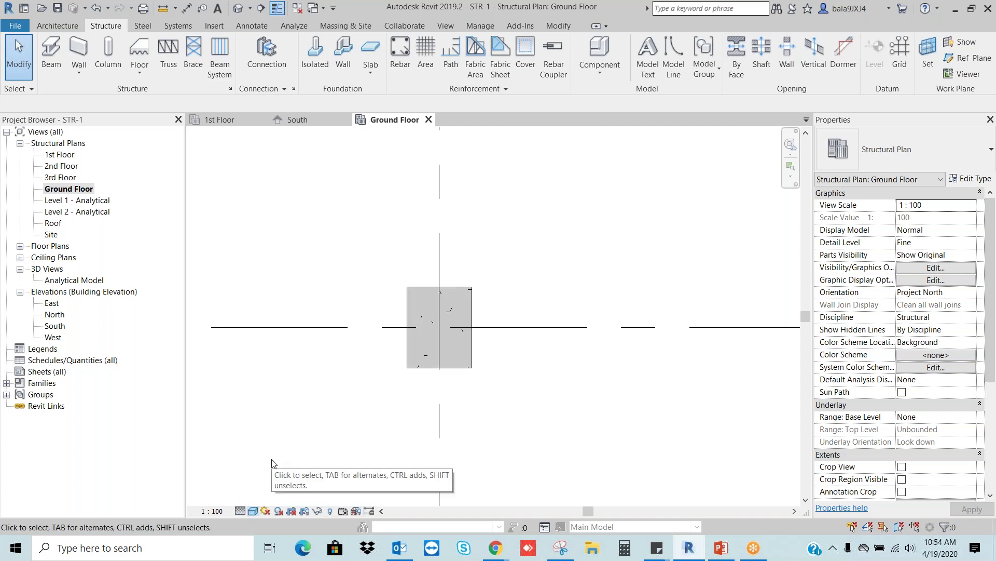
Place a 450 x 600mm M_Concrete-Rectangular-Column at the intersection of grids 2 and E, and inspect its type
{"action": "scroll", "coordinate": [394, 346], "scroll_direction": "down", "scroll_amount": 5}
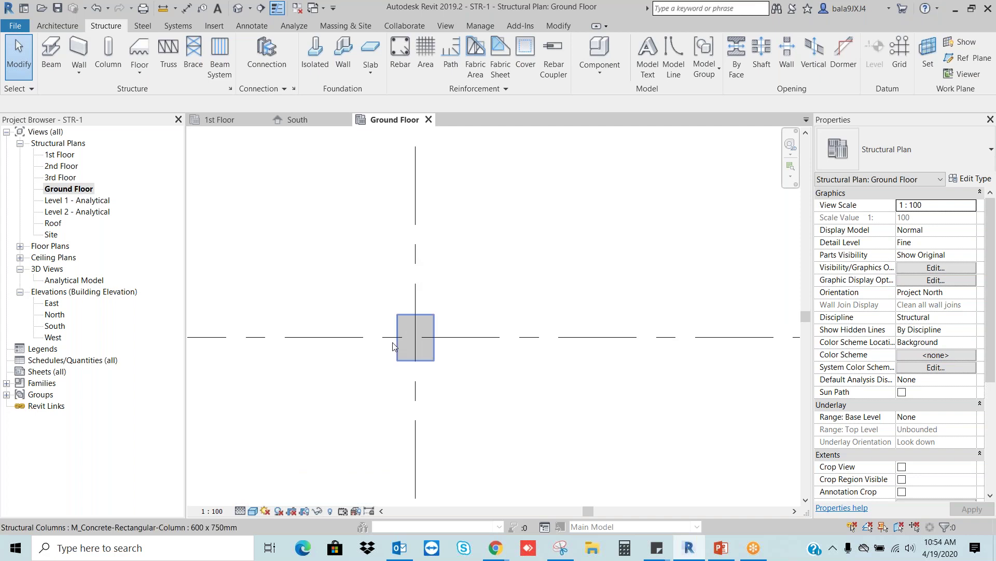
{"action": "scroll", "coordinate": [393, 346], "scroll_direction": "down", "scroll_amount": 3}
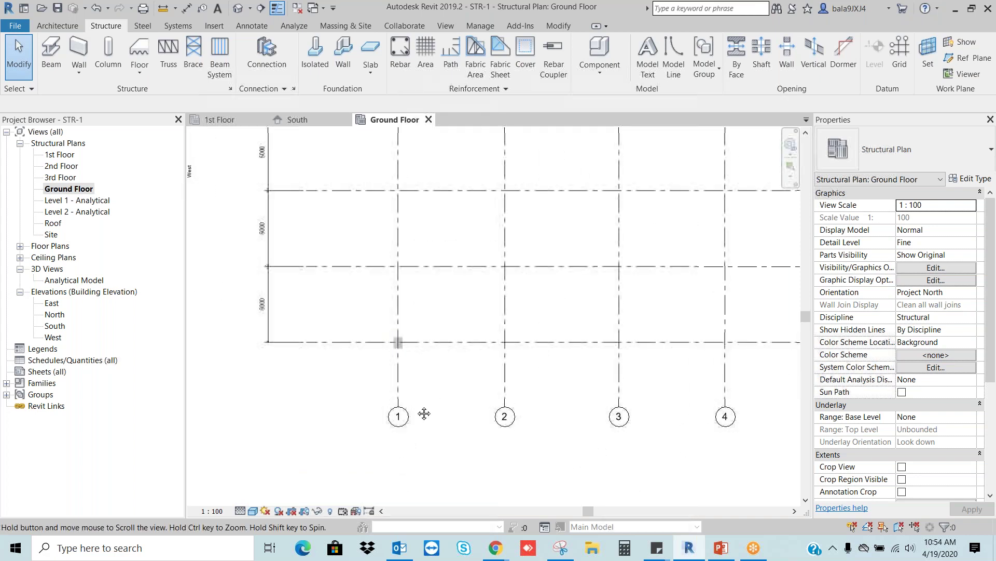
{"action": "scroll", "coordinate": [373, 389], "scroll_direction": "up", "scroll_amount": 3}
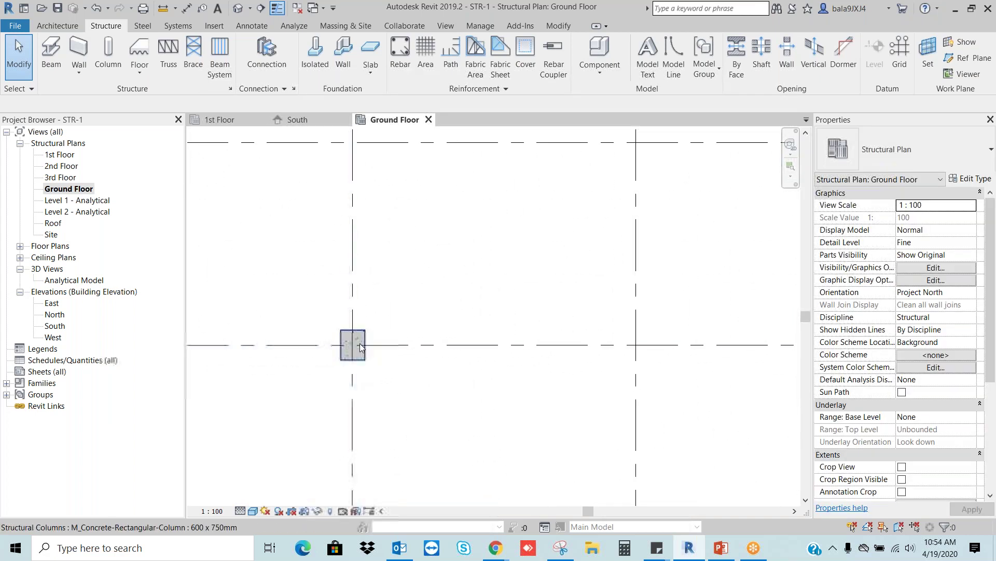
{"action": "left_click", "coordinate": [108, 50]}
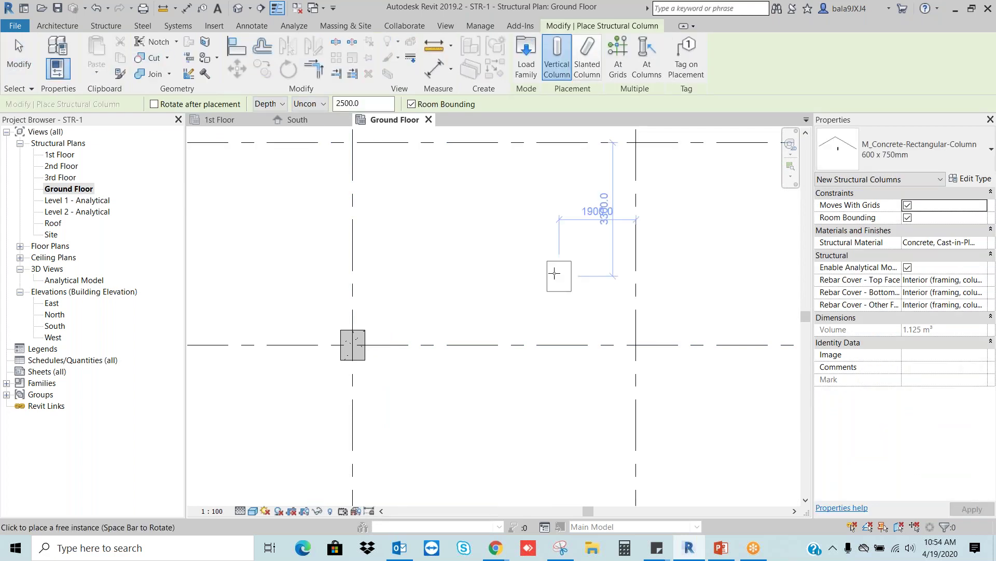
{"action": "left_click", "coordinate": [903, 150]}
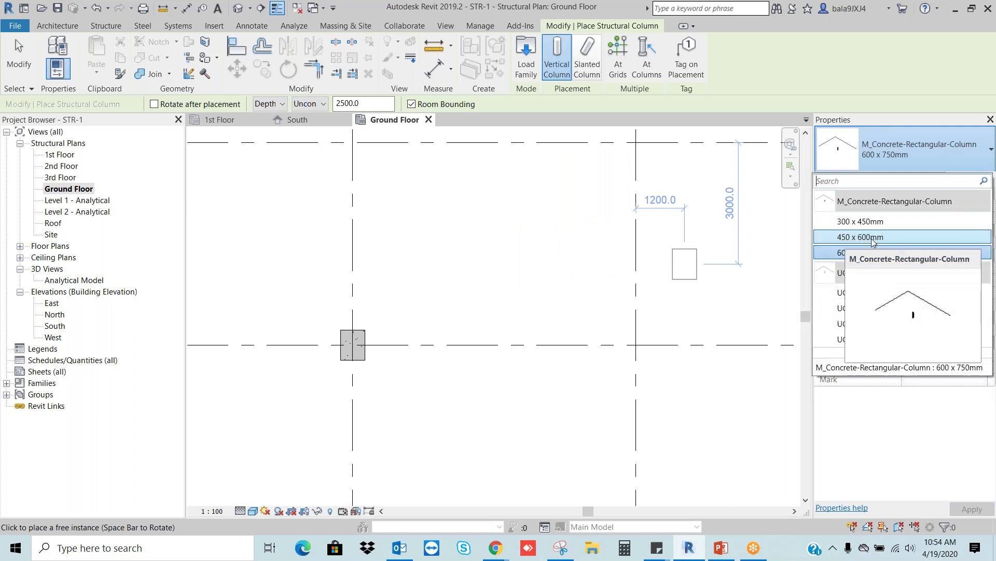
{"action": "key", "text": "Escape"}
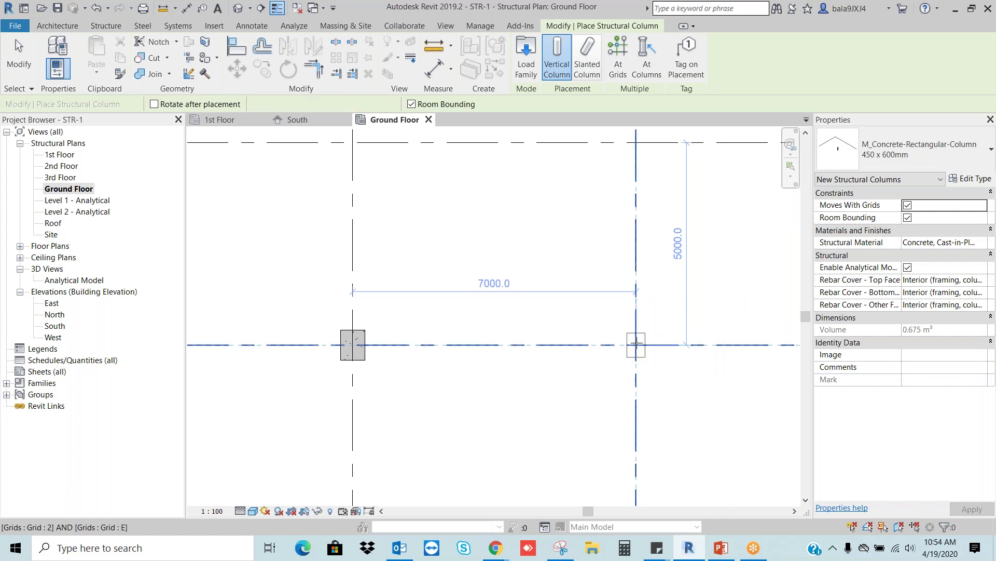
{"action": "left_click", "coordinate": [636, 343]}
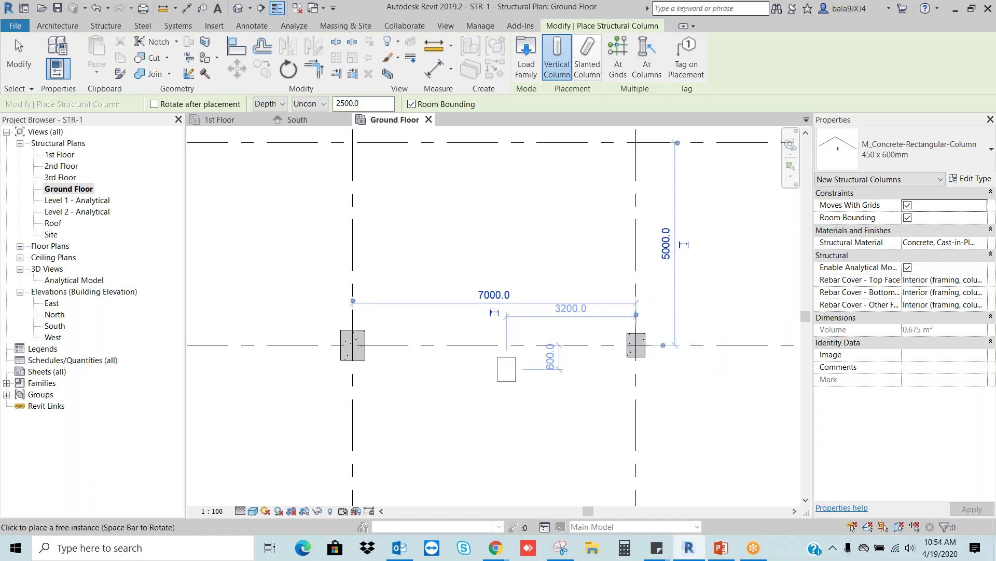
{"action": "key", "text": "Escape"}
{"action": "key", "text": "Escape"}
{"action": "scroll", "coordinate": [474, 347], "scroll_direction": "down", "scroll_amount": 3}
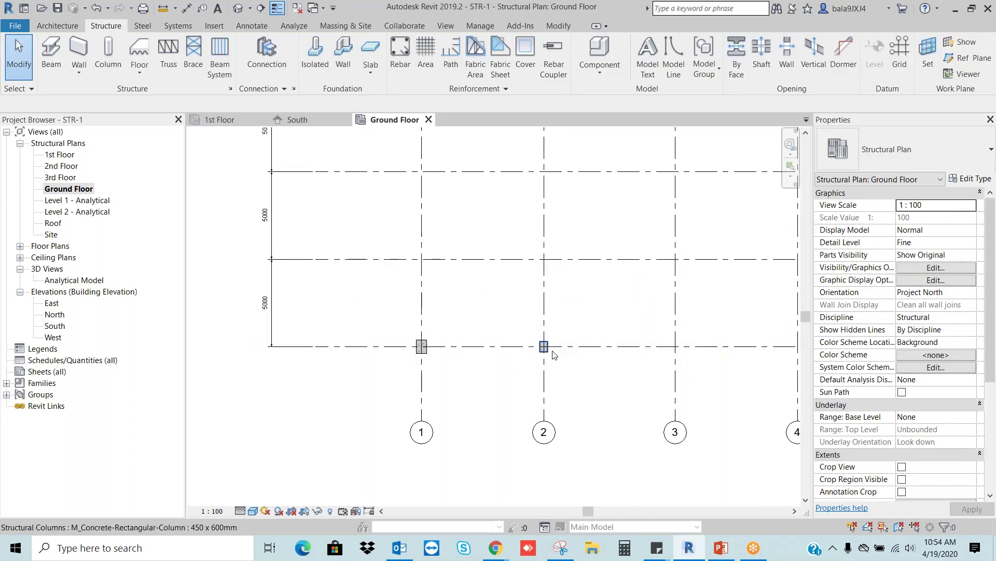
{"action": "scroll", "coordinate": [553, 354], "scroll_direction": "up", "scroll_amount": 2}
{"action": "scroll", "coordinate": [564, 359], "scroll_direction": "up", "scroll_amount": 3}
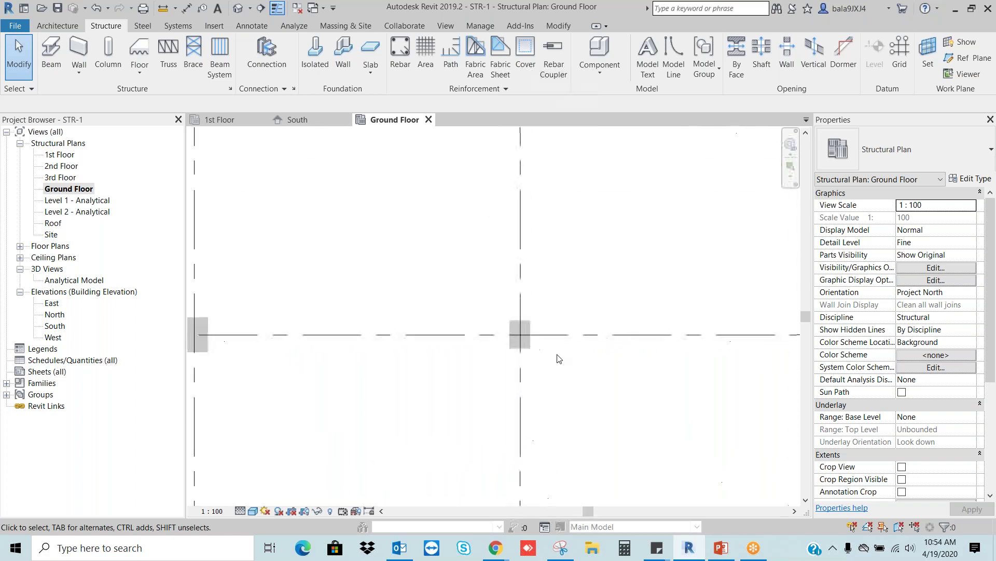
{"action": "left_click", "coordinate": [519, 347]}
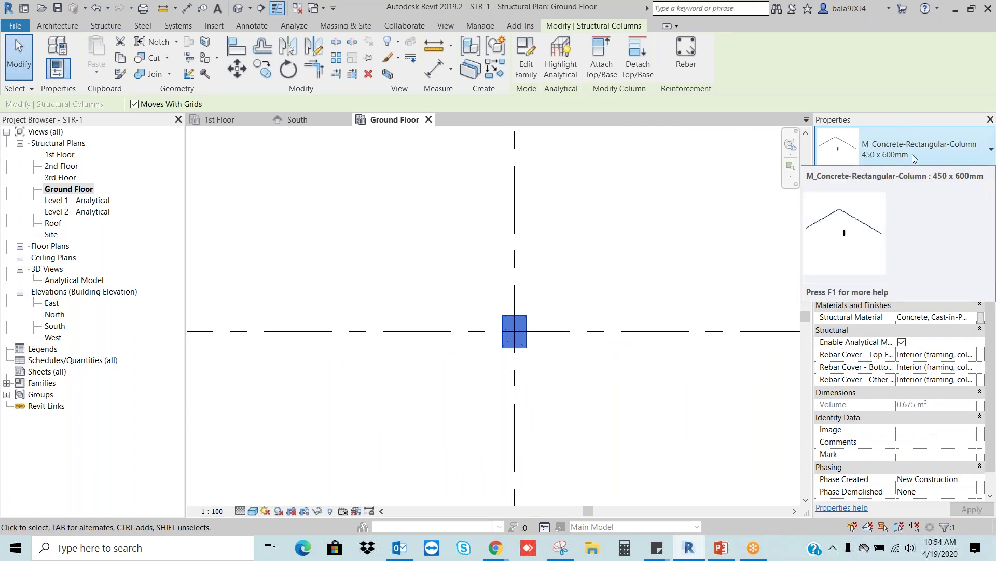
{"action": "left_click", "coordinate": [626, 282]}
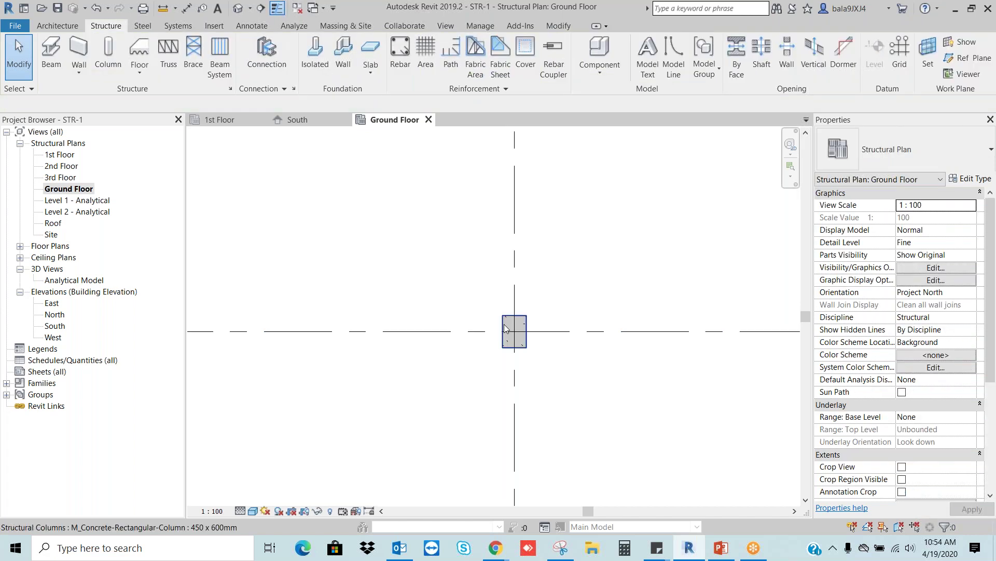
Add aligned dimensions for the width and depth of the column at grid 2
{"action": "scroll", "coordinate": [504, 324], "scroll_direction": "up", "scroll_amount": 2}
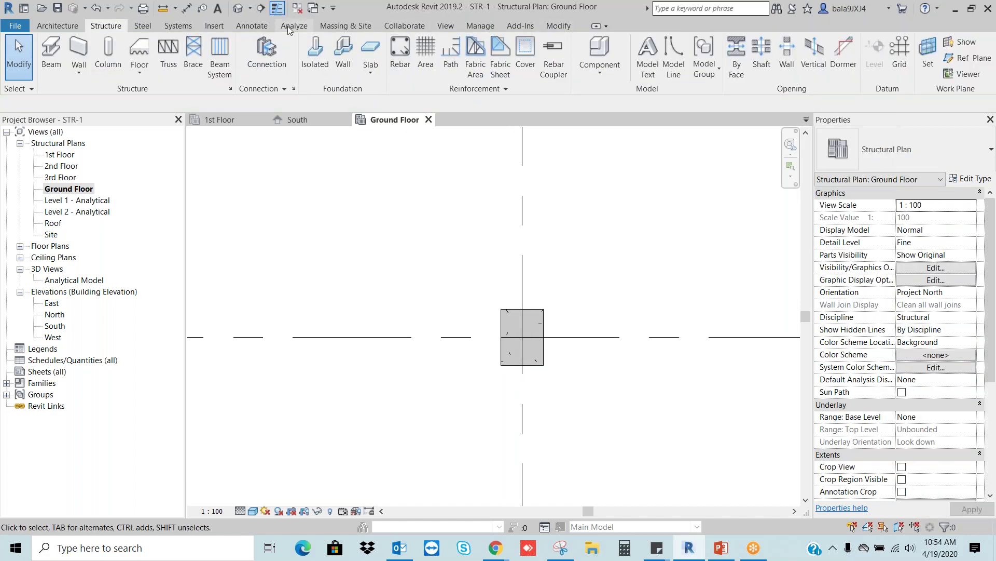
{"action": "left_click", "coordinate": [264, 27]}
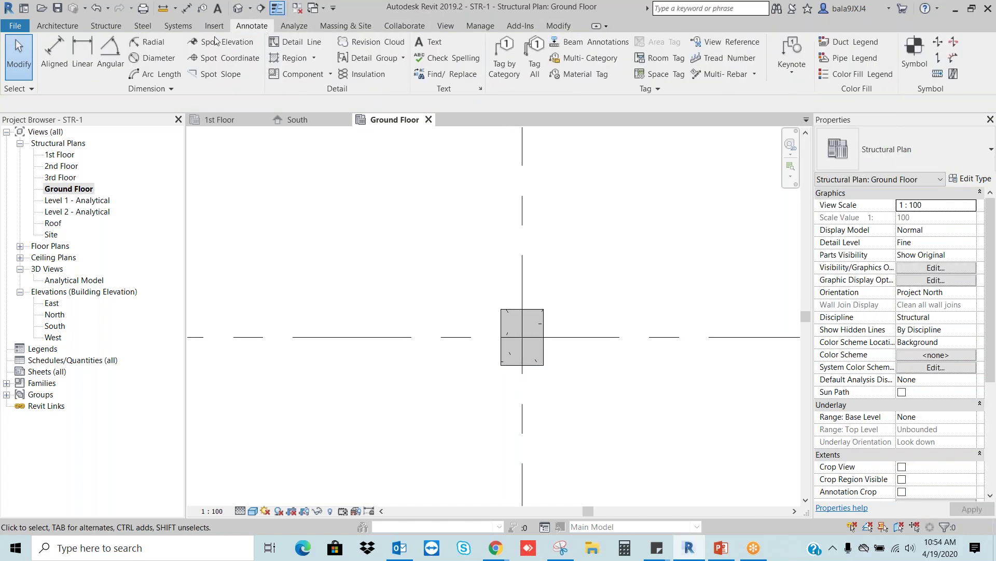
{"action": "left_click", "coordinate": [59, 50]}
{"action": "left_click", "coordinate": [498, 320]}
{"action": "left_click", "coordinate": [545, 318]}
{"action": "left_click", "coordinate": [546, 267]}
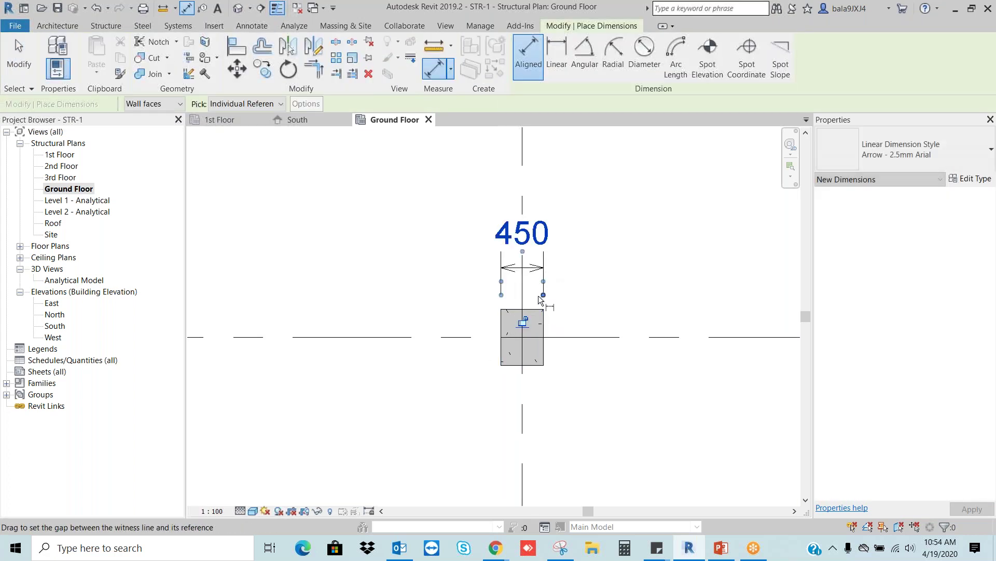
{"action": "left_click", "coordinate": [534, 310]}
{"action": "left_click", "coordinate": [531, 364]}
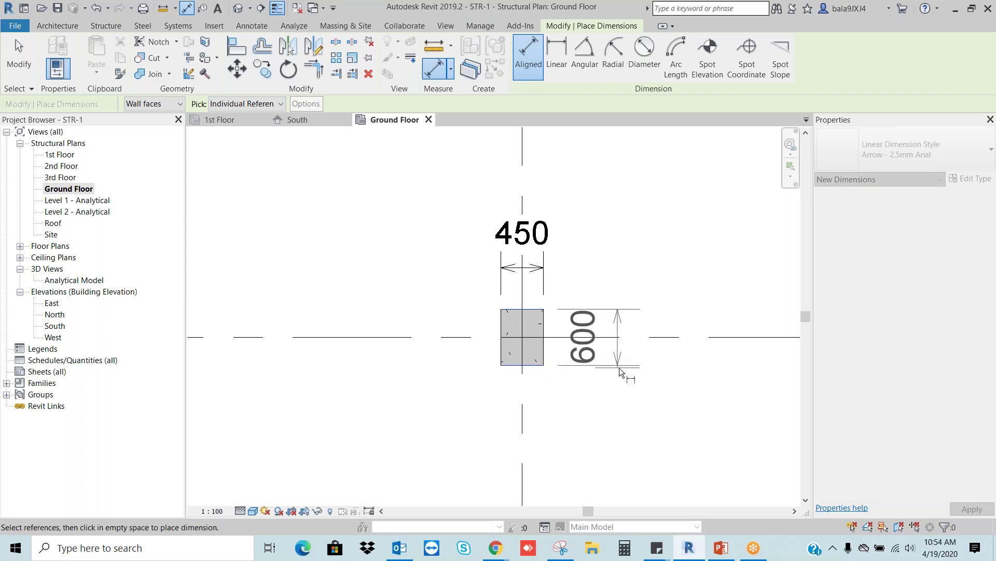
{"action": "left_click", "coordinate": [621, 369]}
{"action": "scroll", "coordinate": [395, 366], "scroll_direction": "down", "scroll_amount": 4}
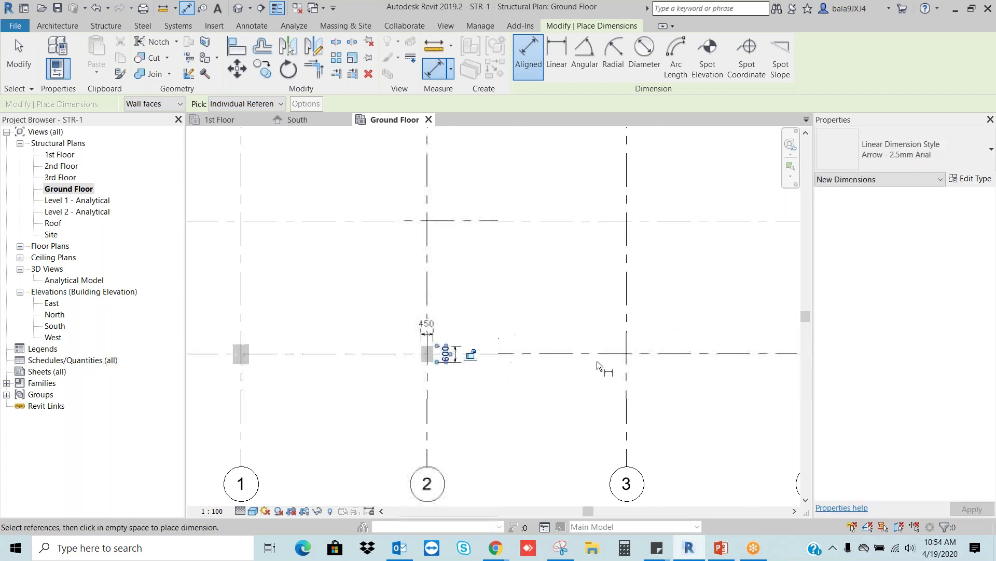
{"action": "key", "text": "Escape"}
{"action": "key", "text": "Escape"}
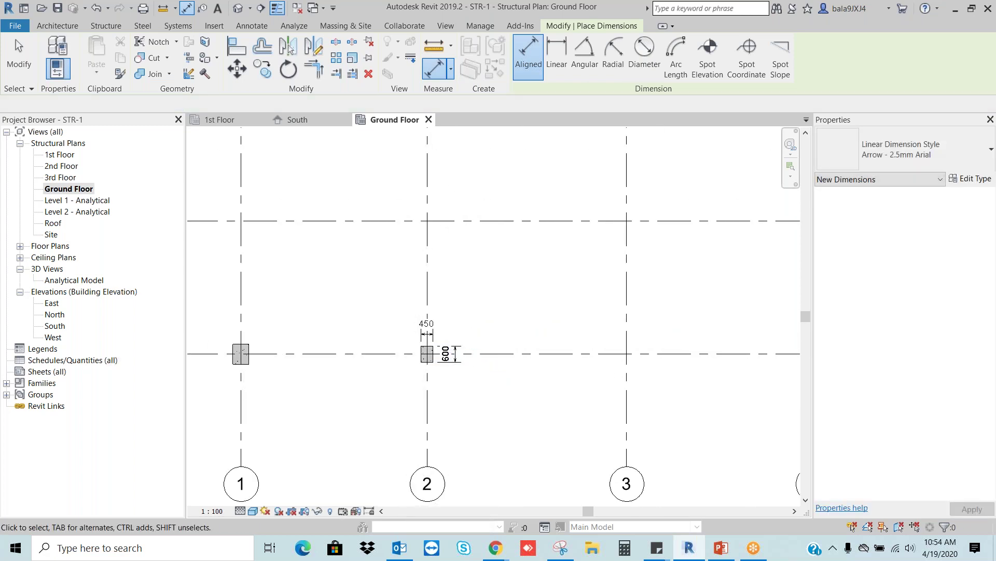
Place a 300 x 450mm M_Concrete-Rectangular-Column at the intersection of grids 3 and E
{"action": "scroll", "coordinate": [597, 360], "scroll_direction": "down", "scroll_amount": 2}
{"action": "left_click", "coordinate": [115, 27]}
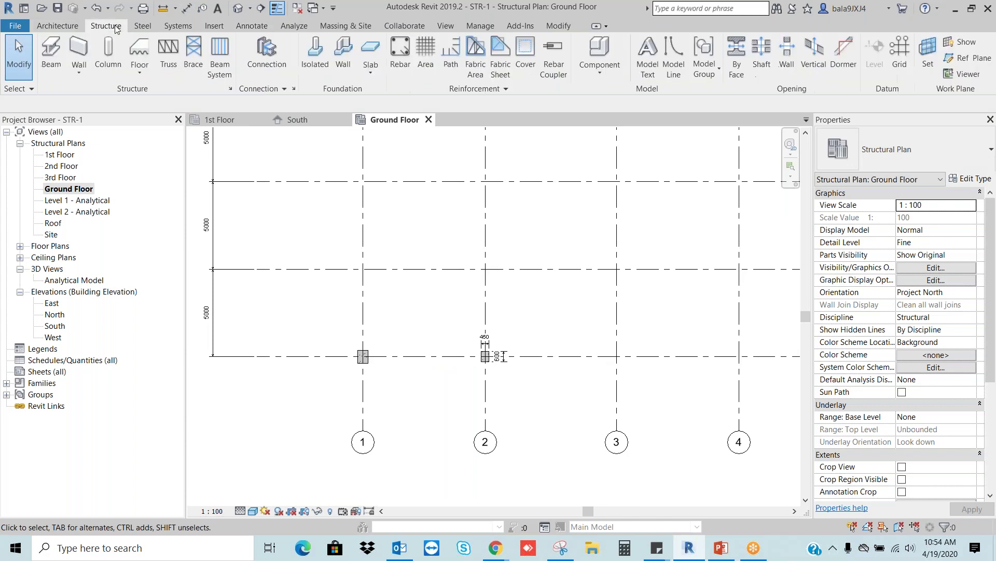
{"action": "left_click", "coordinate": [113, 56]}
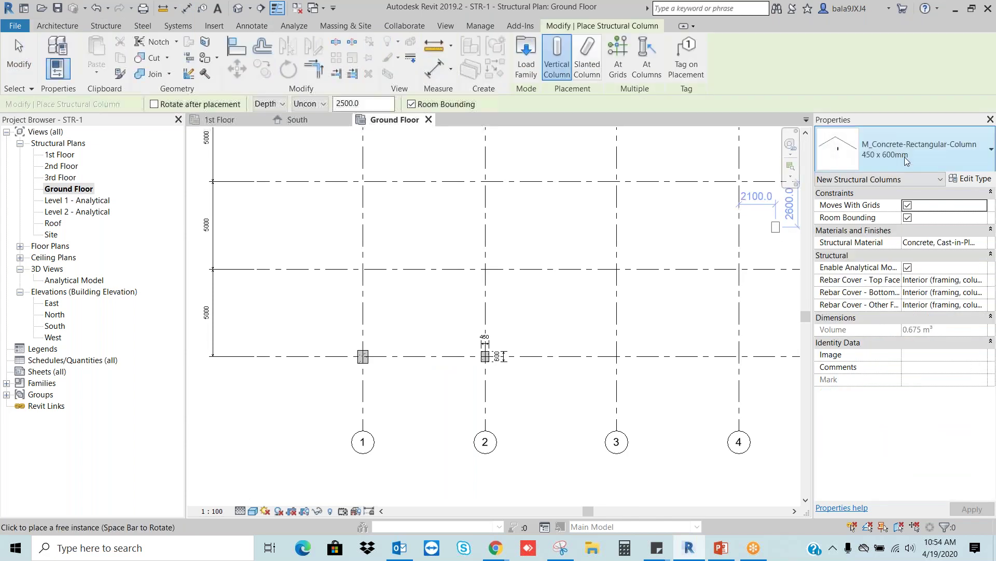
{"action": "left_click", "coordinate": [905, 157]}
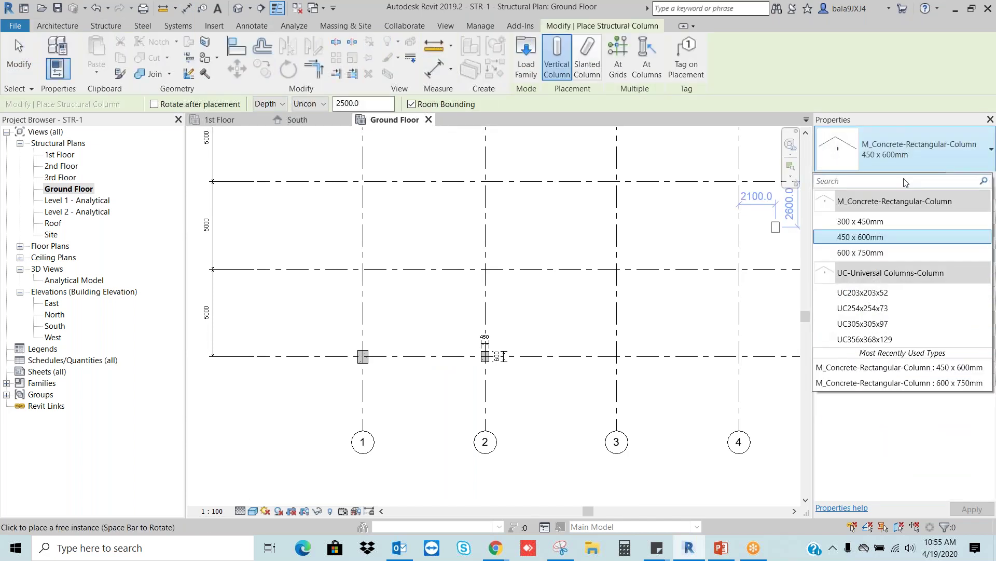
{"action": "left_click", "coordinate": [877, 226]}
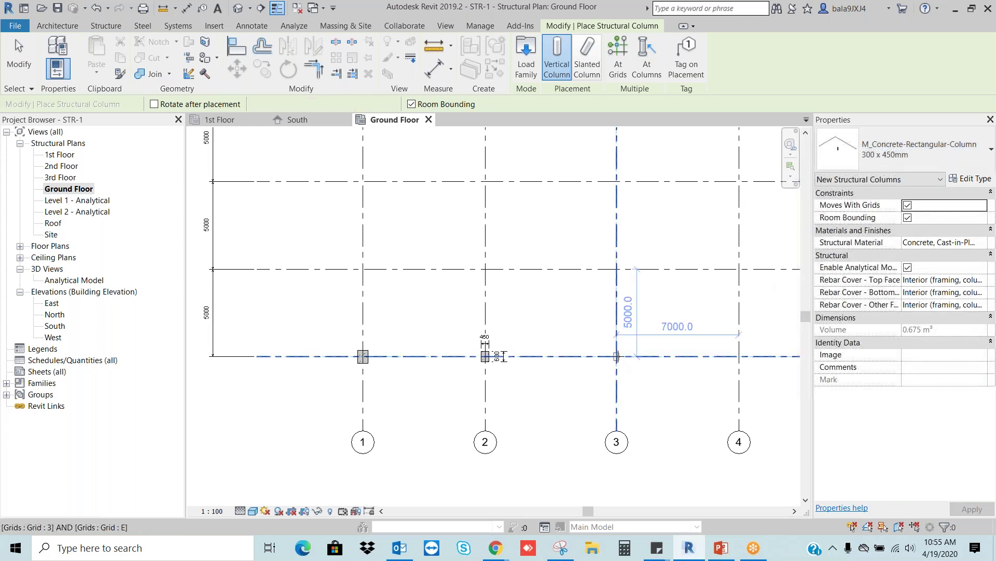
{"action": "scroll", "coordinate": [617, 356], "scroll_direction": "up", "scroll_amount": 1}
{"action": "scroll", "coordinate": [617, 356], "scroll_direction": "up", "scroll_amount": 3}
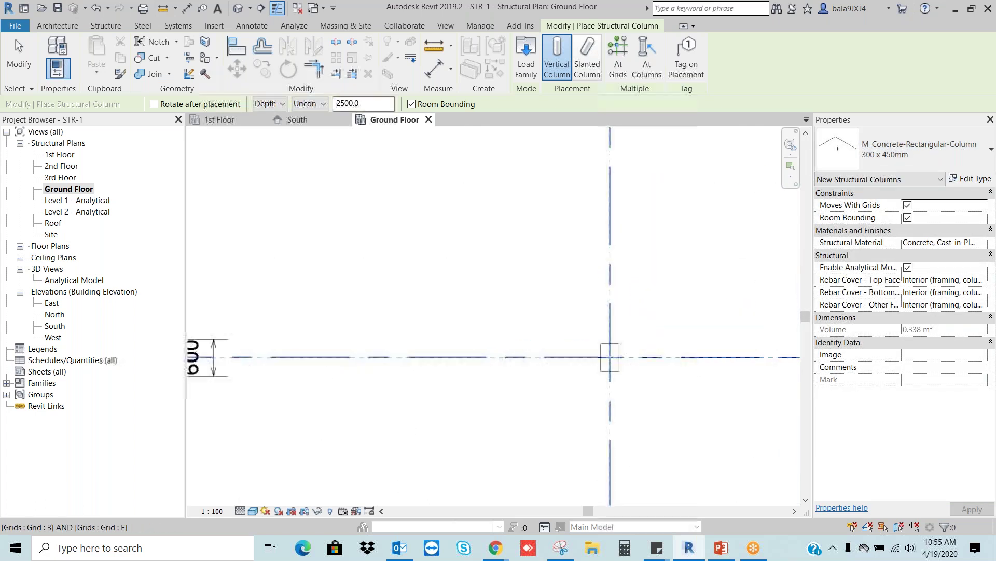
{"action": "scroll", "coordinate": [610, 357], "scroll_direction": "down", "scroll_amount": 3}
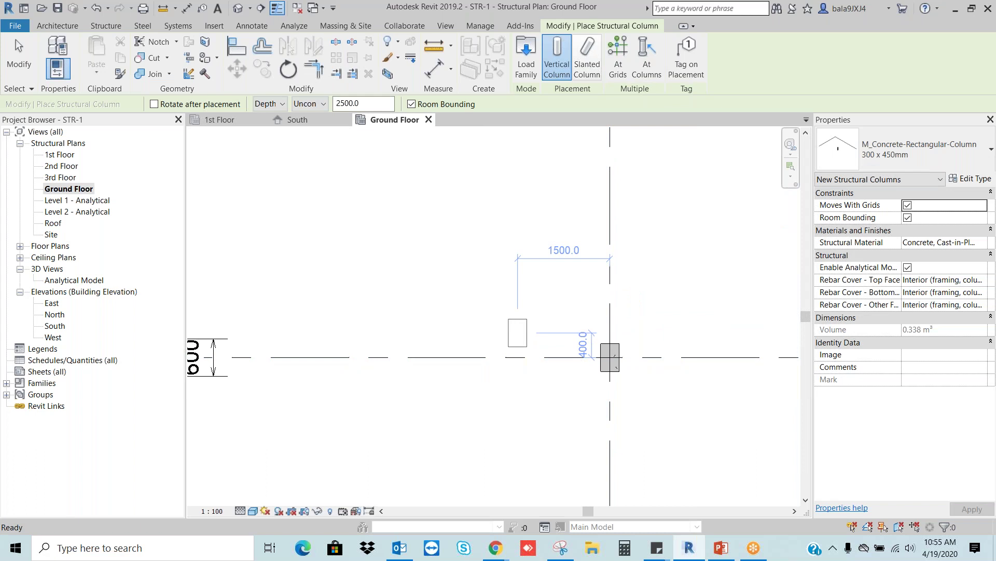
{"action": "key", "text": "Escape"}
{"action": "scroll", "coordinate": [530, 327], "scroll_direction": "down", "scroll_amount": 2}
{"action": "scroll", "coordinate": [588, 321], "scroll_direction": "down", "scroll_amount": 2}
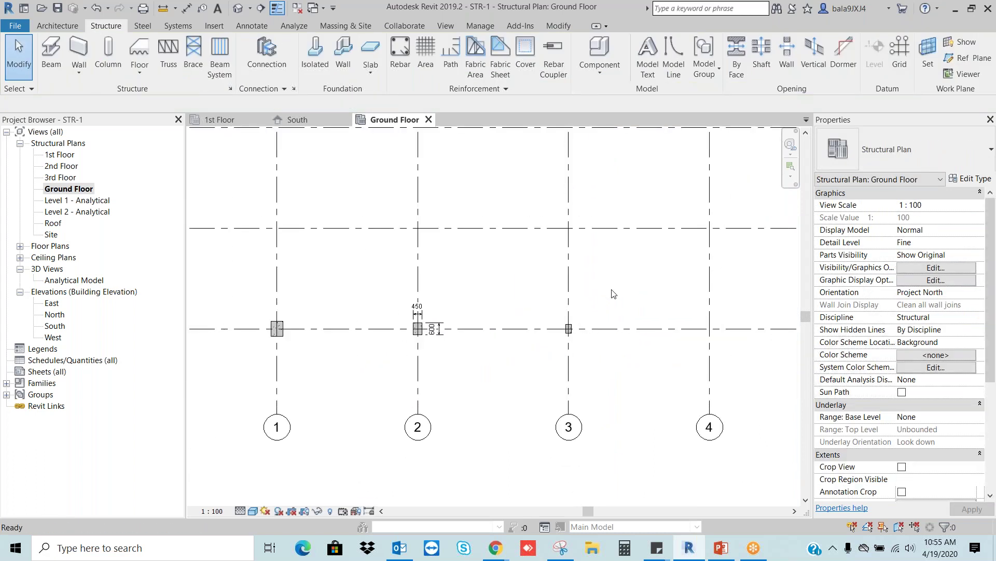
{"action": "left_click", "coordinate": [281, 328]}
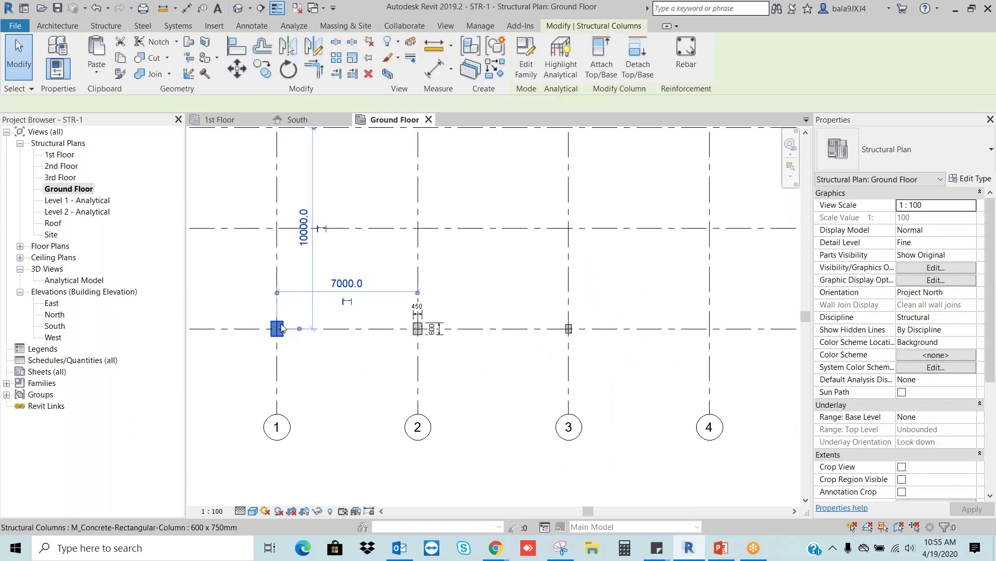
{"action": "key", "text": "Escape"}
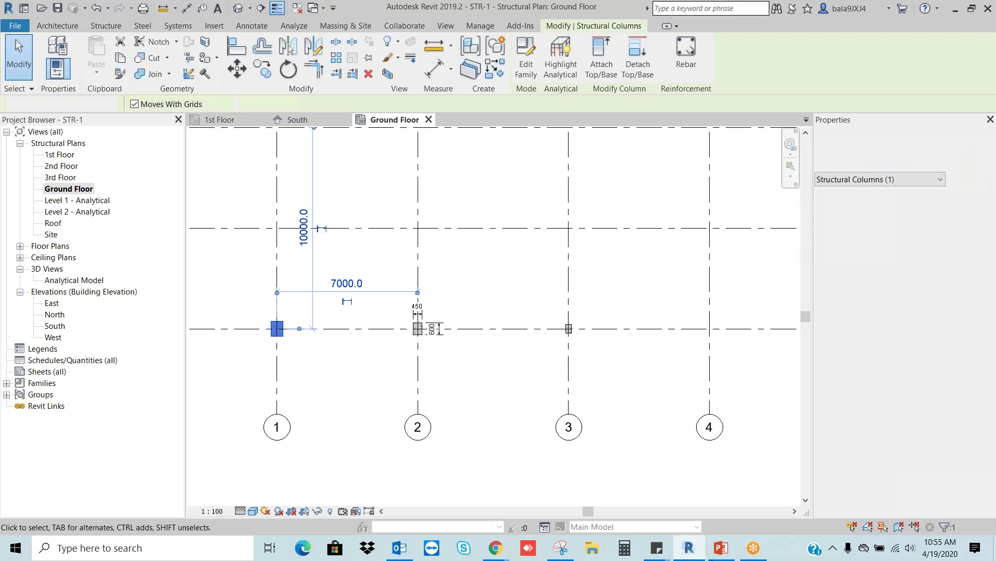
Switch to the PowerPoint presentation and add a text box reading "600 X 1200" below the grids note on slide 4
{"action": "left_click", "coordinate": [720, 549]}
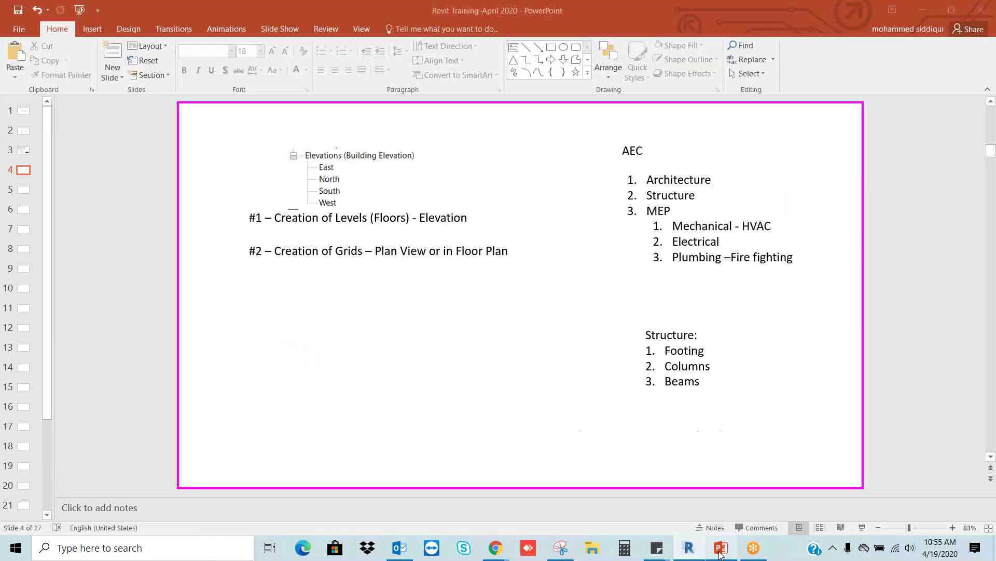
{"action": "left_click_drag", "start_coordinate": [271, 338], "coordinate": [453, 378]}
{"action": "type", "text": "600 X 1200"}
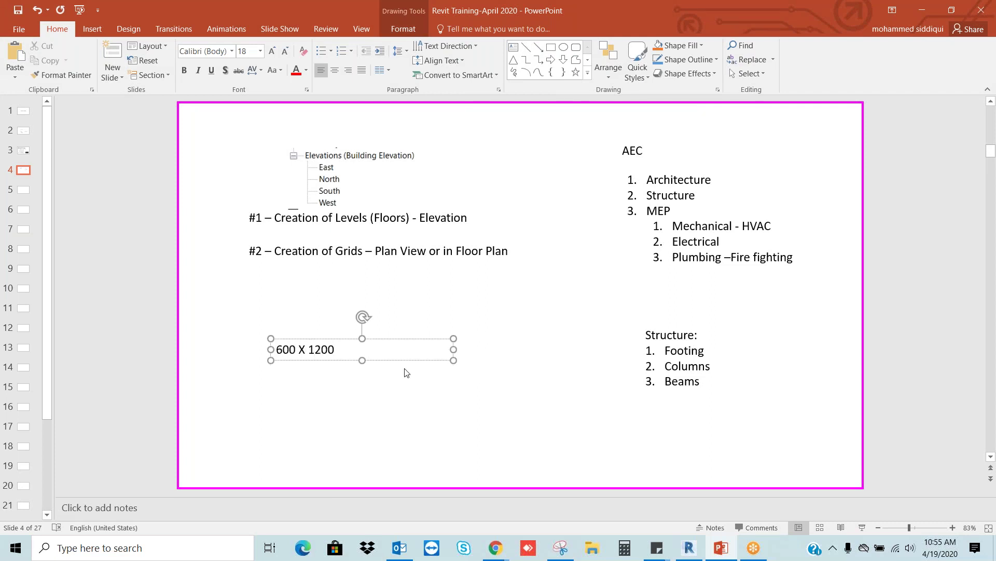
{"action": "left_click", "coordinate": [425, 398]}
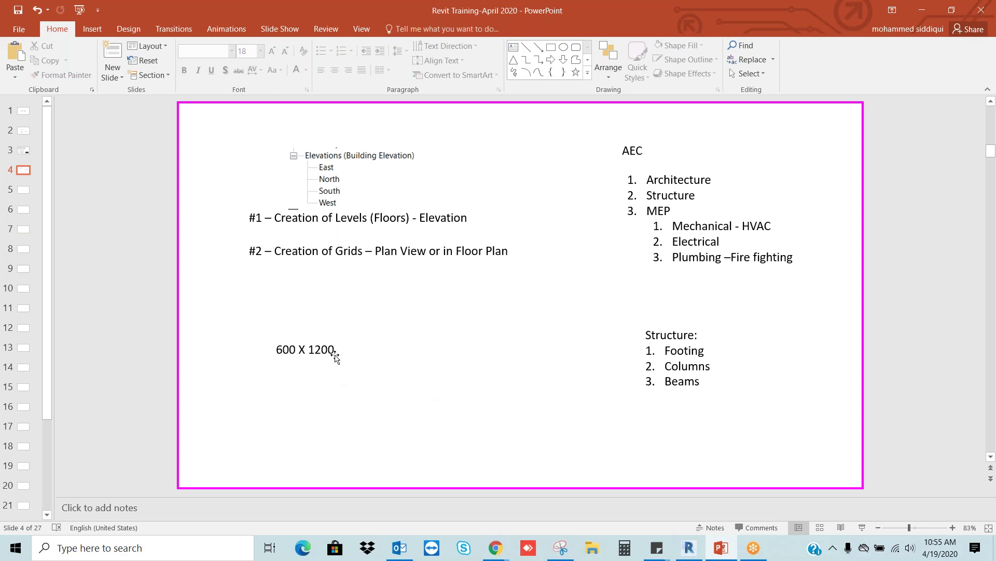
Switch to Revit and examine the available types for the column at grids 3 and E
{"action": "left_click", "coordinate": [690, 547]}
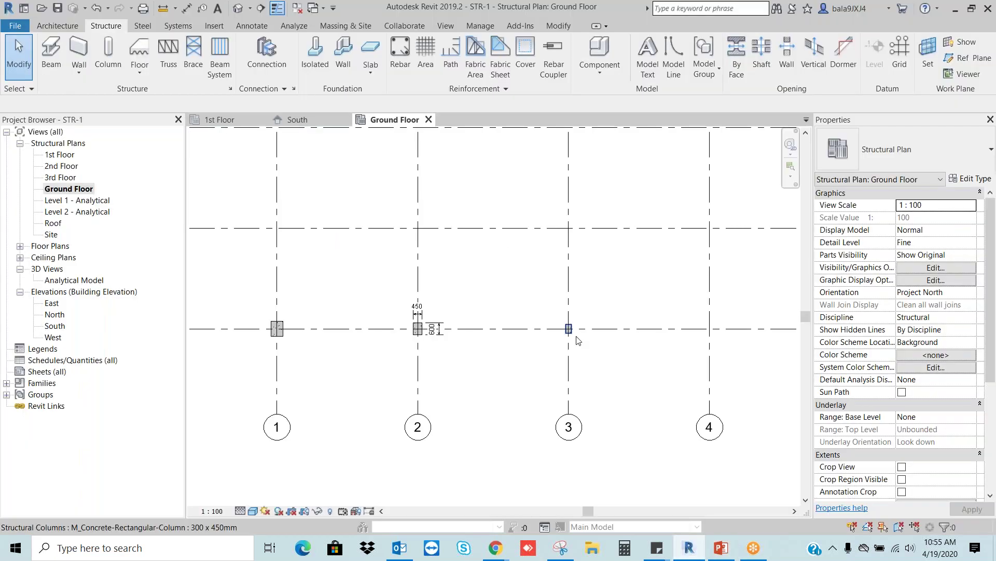
{"action": "left_click", "coordinate": [568, 328]}
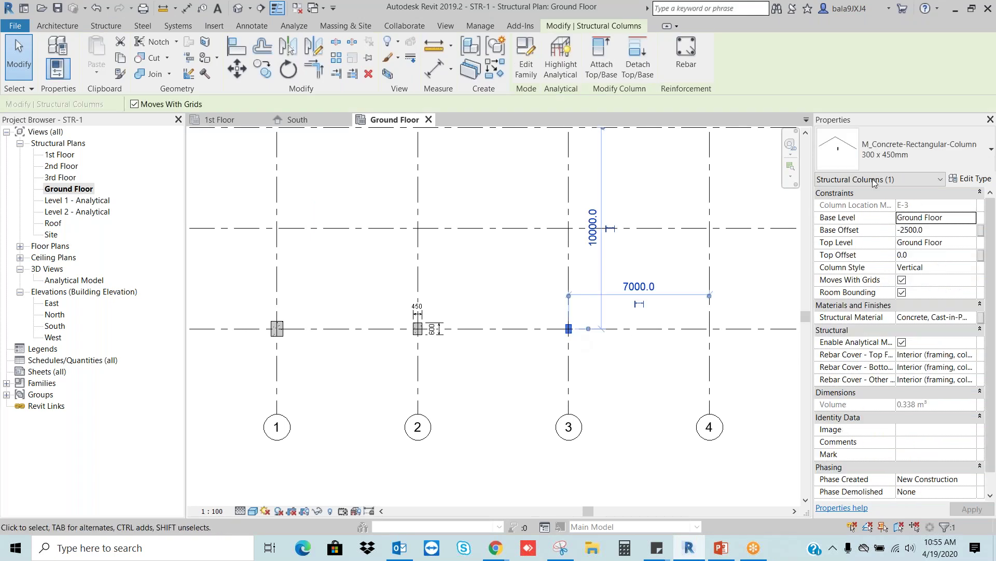
{"action": "left_click", "coordinate": [912, 151]}
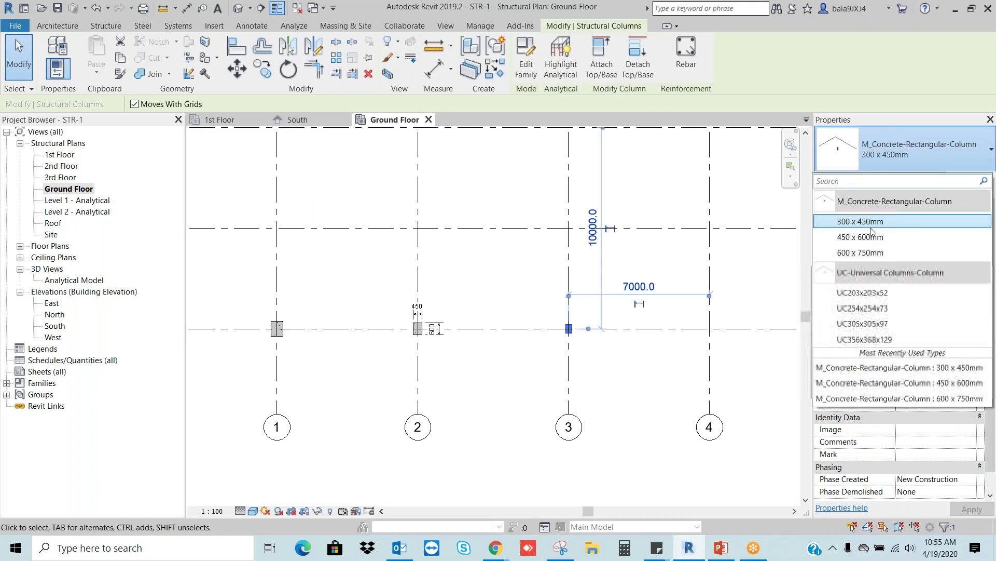
{"action": "left_click", "coordinate": [631, 369]}
Duplicate the type of the column at grids 1 and E under the name 600 x 1200mm
{"action": "scroll", "coordinate": [630, 369], "scroll_direction": "down", "scroll_amount": 2}
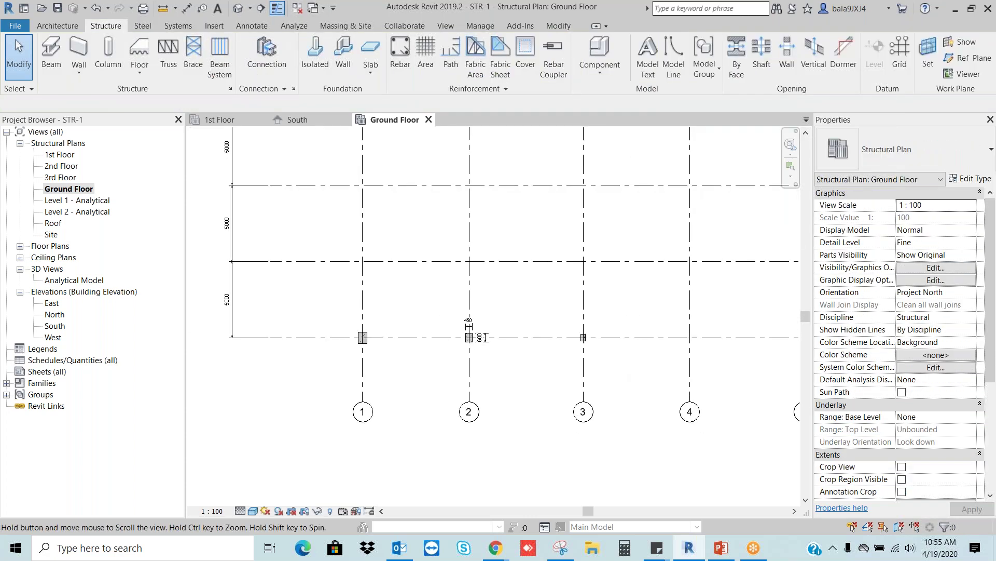
{"action": "scroll", "coordinate": [628, 394], "scroll_direction": "down", "scroll_amount": 2}
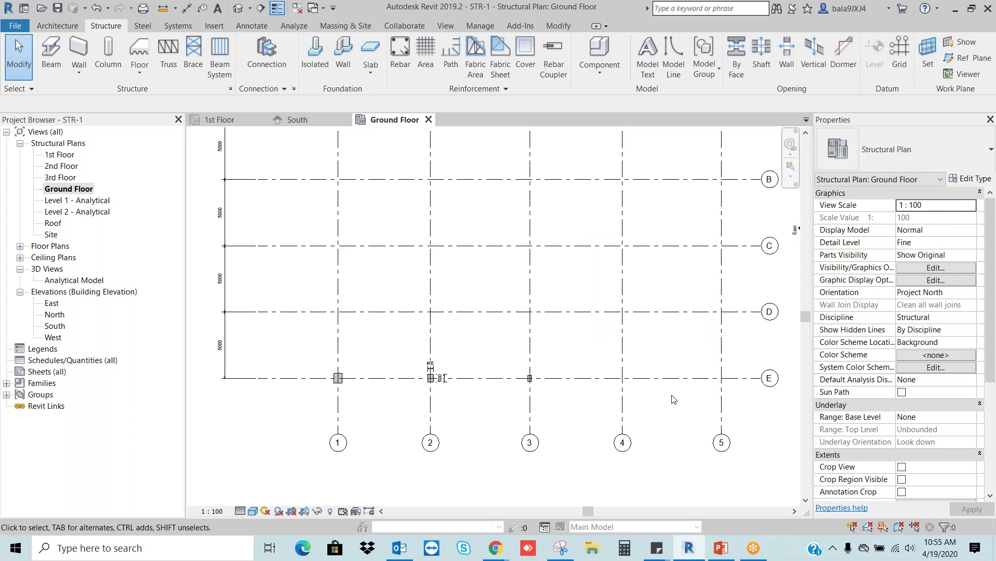
{"action": "scroll", "coordinate": [343, 392], "scroll_direction": "up", "scroll_amount": 3}
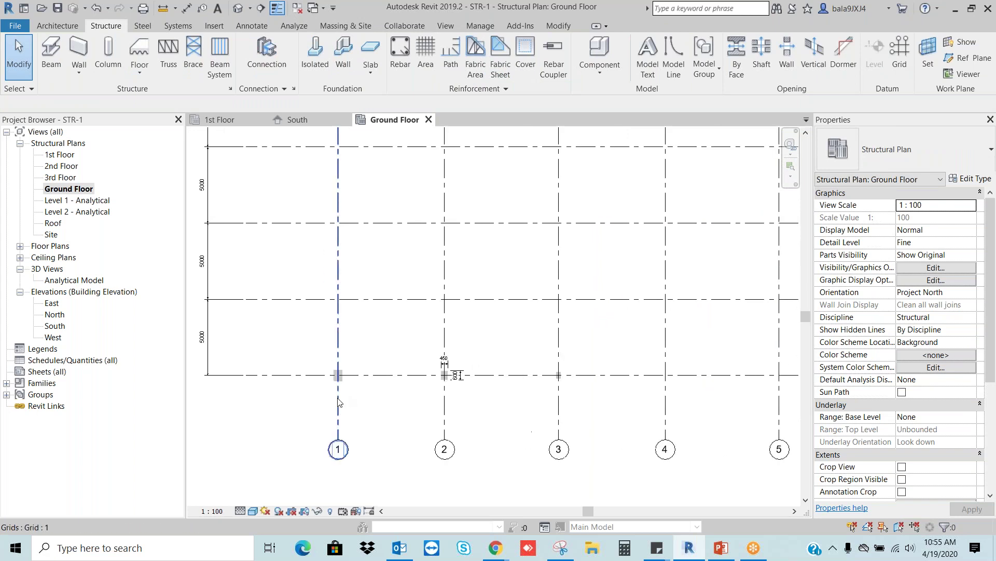
{"action": "left_click", "coordinate": [343, 349]}
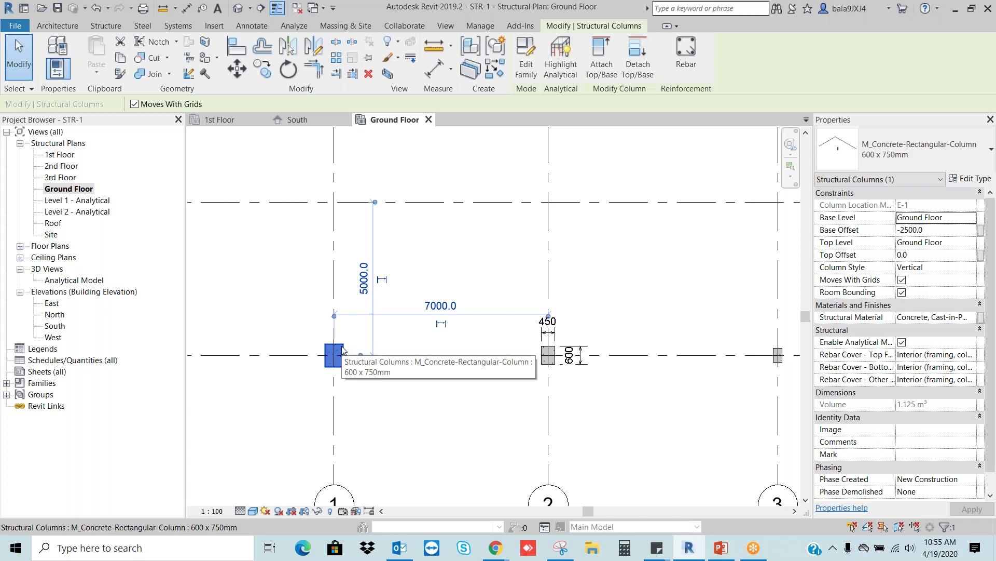
{"action": "key", "text": "Escape"}
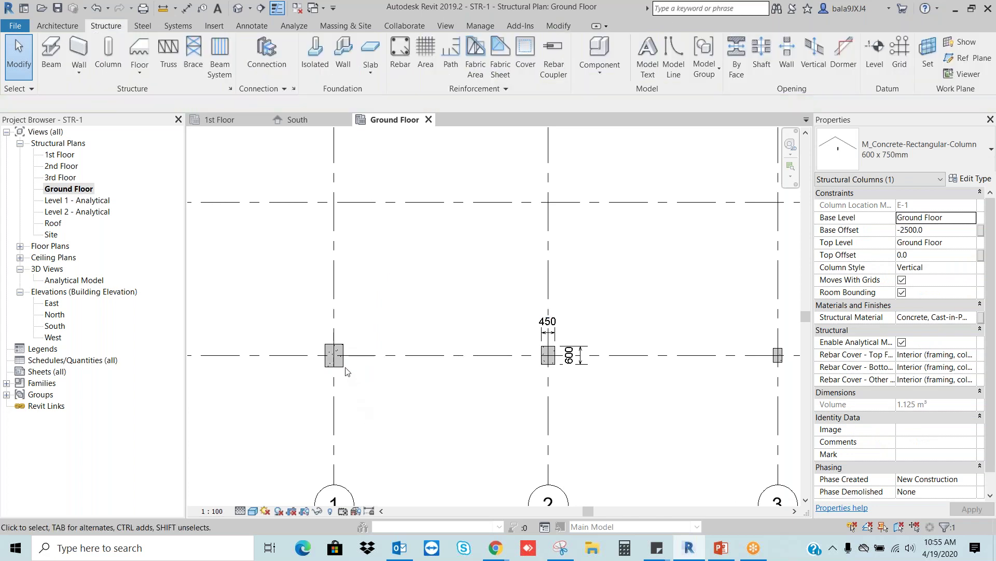
{"action": "left_click", "coordinate": [345, 364]}
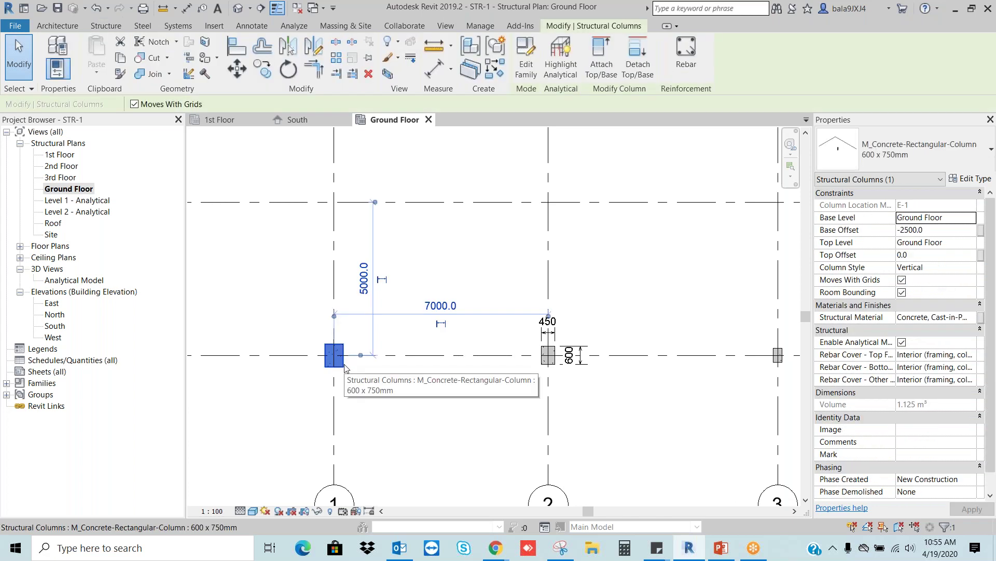
{"action": "left_click", "coordinate": [970, 180]}
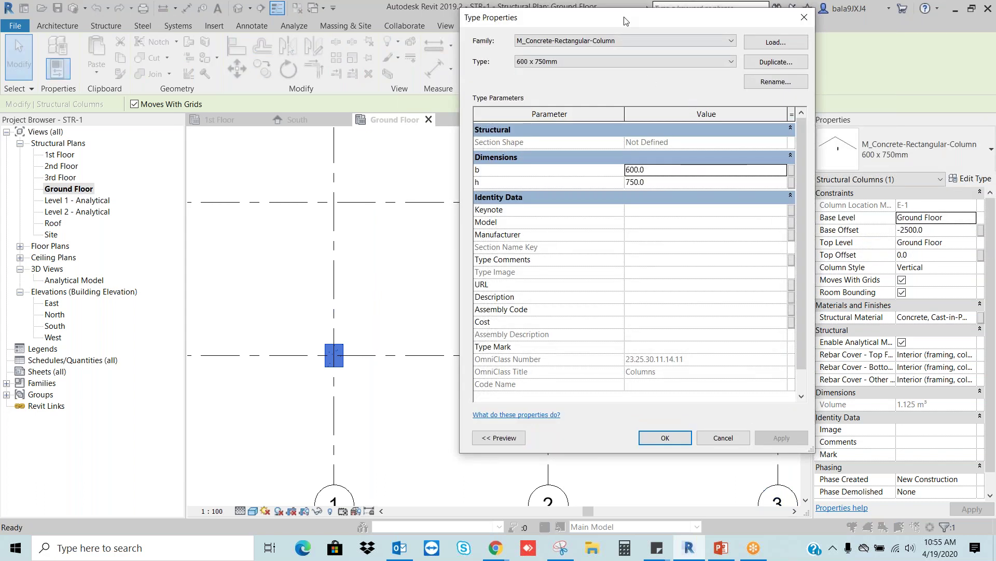
{"action": "left_click_drag", "start_coordinate": [622, 28], "coordinate": [540, 67]}
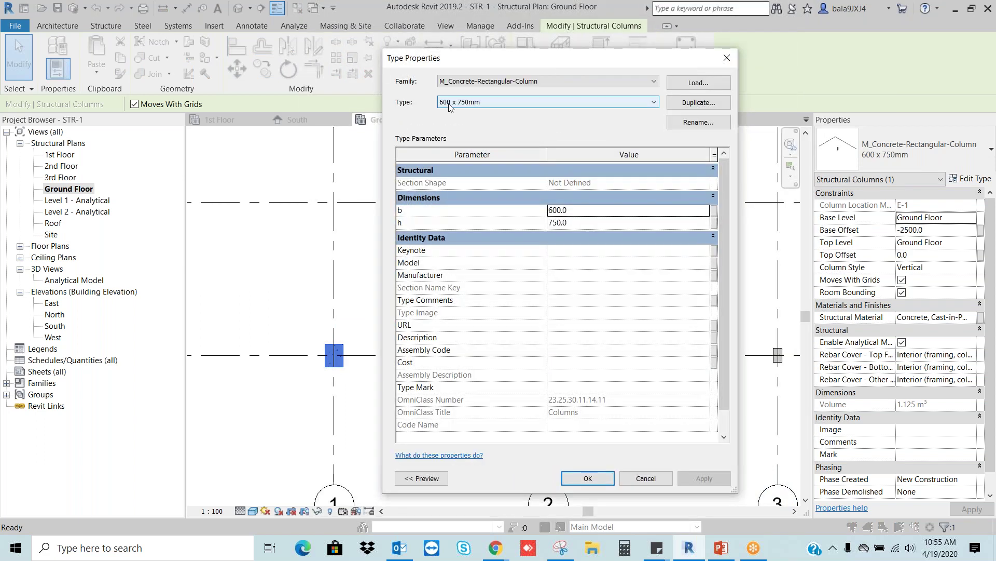
{"action": "left_click", "coordinate": [706, 103]}
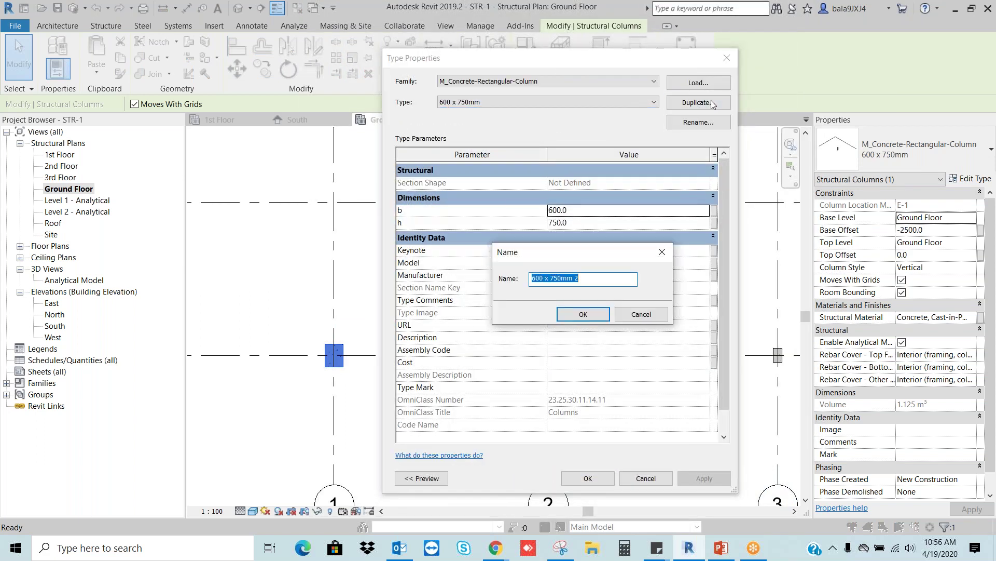
{"action": "left_click", "coordinate": [561, 279]}
{"action": "left_click", "coordinate": [583, 314]}
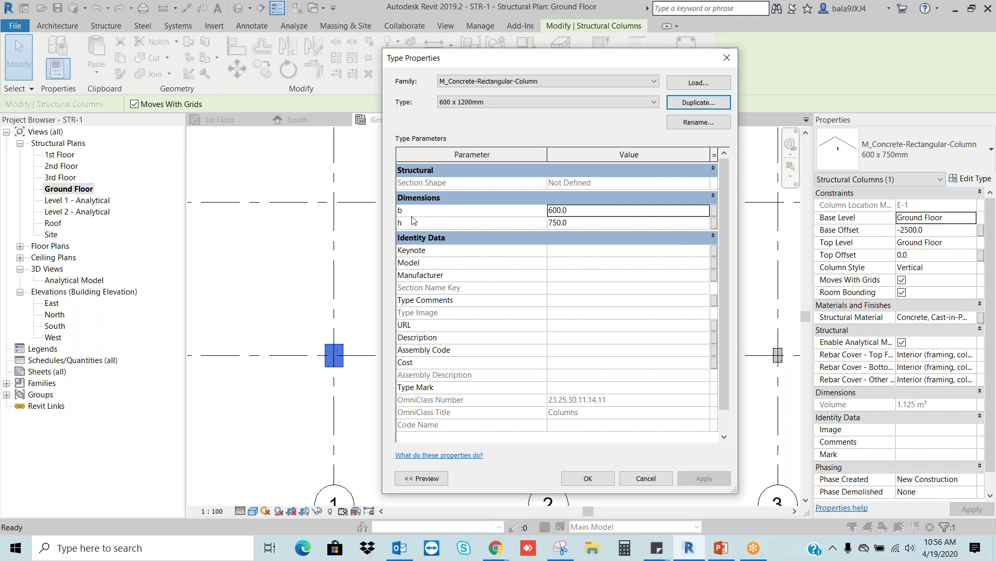
Set the new column type's h dimension to 1200 and apply it to the column at grid 1
{"action": "left_click", "coordinate": [586, 222]}
{"action": "type", "text": "120"}
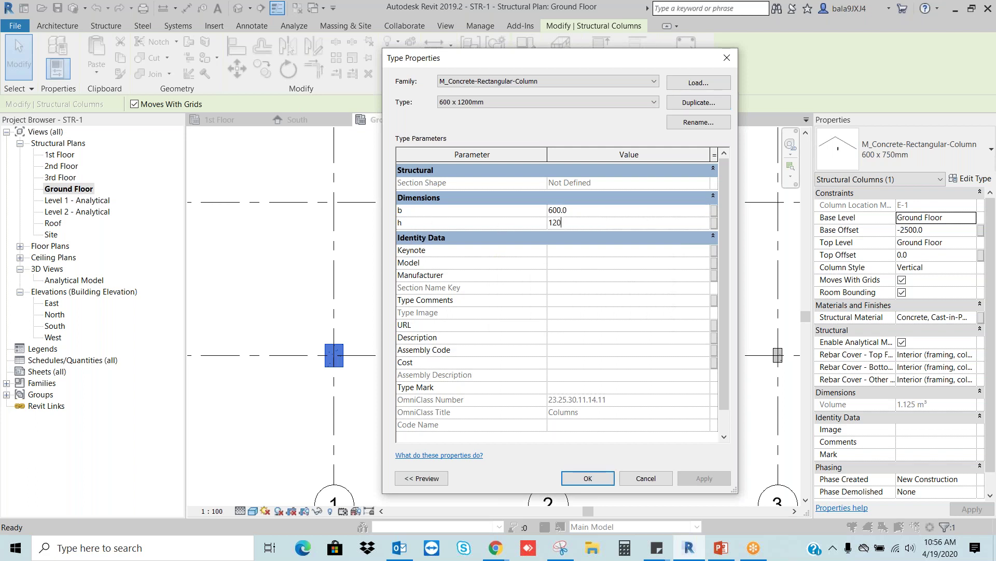
{"action": "left_click", "coordinate": [602, 479]}
{"action": "key", "text": "Escape"}
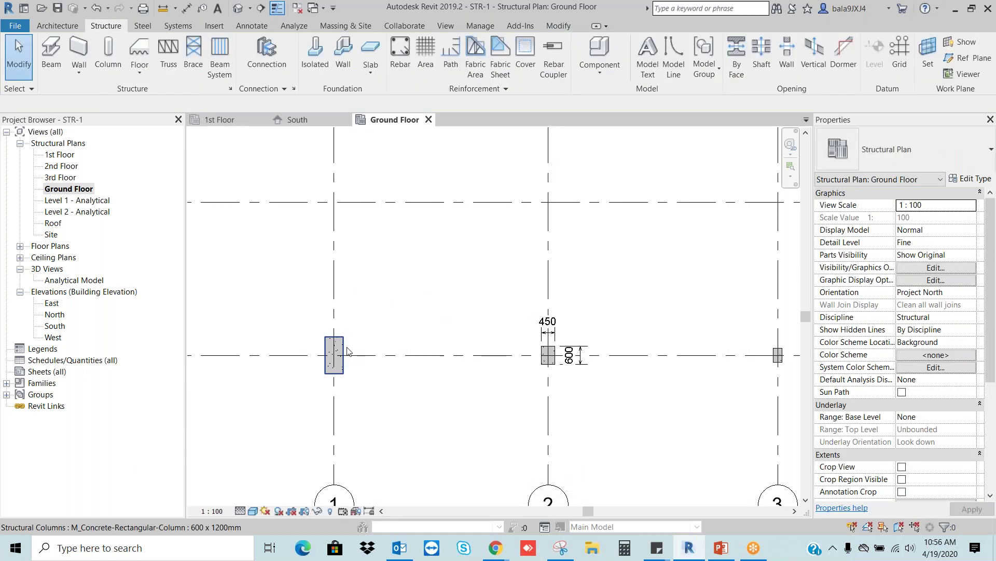
Add aligned dimensions for the width and depth of the column at grid 1
{"action": "key", "text": "d"}
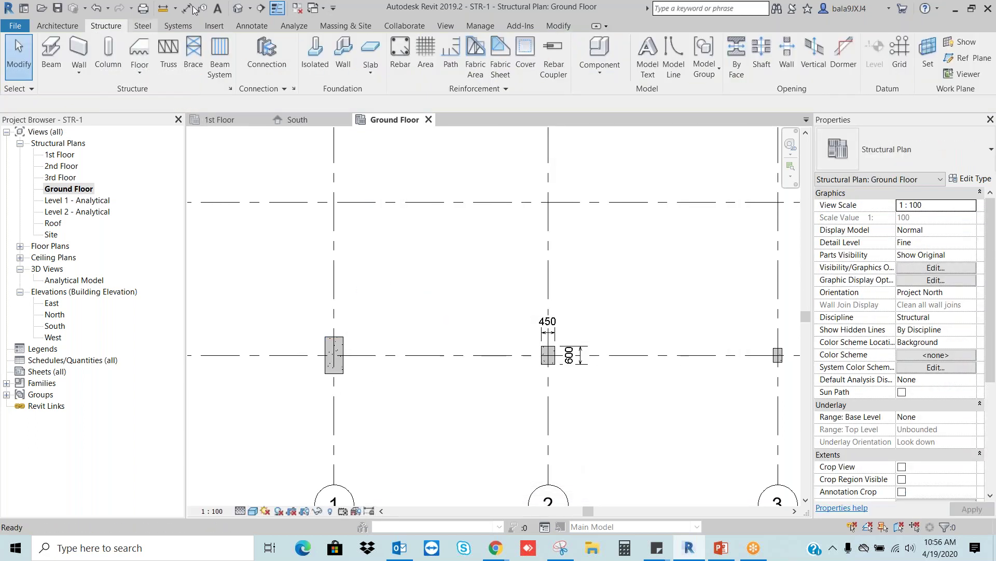
{"action": "left_click", "coordinate": [252, 25]}
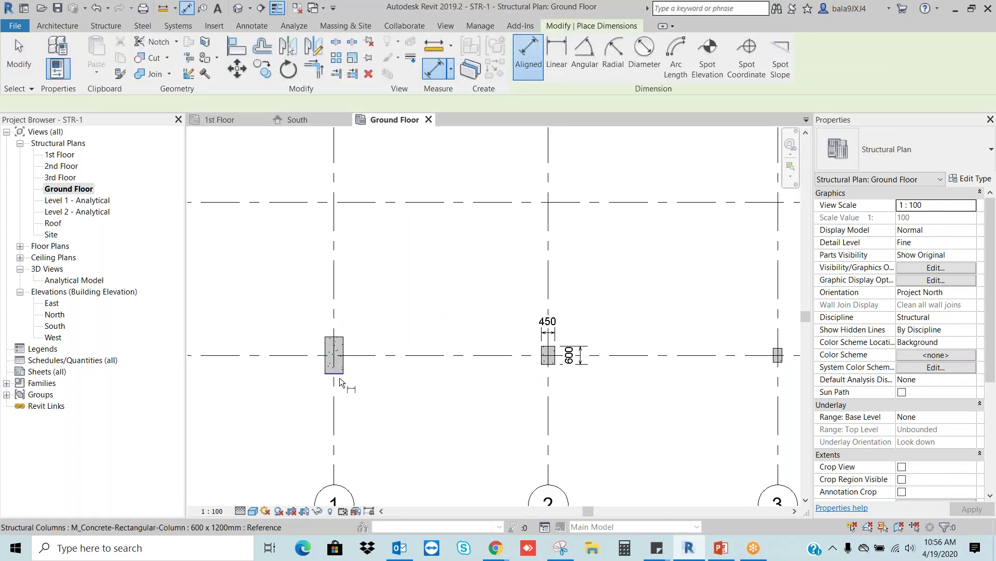
{"action": "left_click", "coordinate": [325, 363]}
{"action": "left_click", "coordinate": [343, 363]}
{"action": "left_click", "coordinate": [334, 301]}
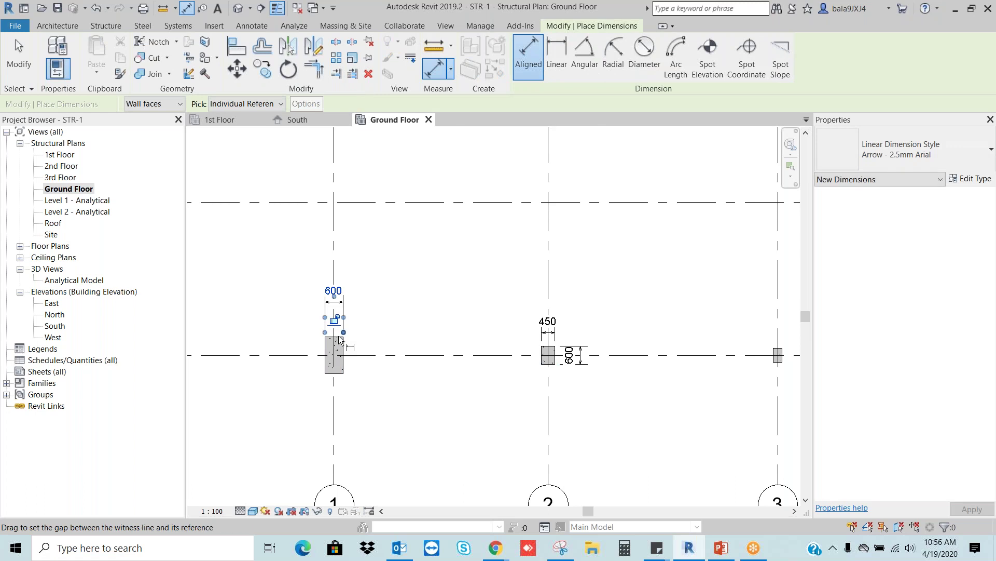
{"action": "scroll", "coordinate": [341, 365], "scroll_direction": "up", "scroll_amount": 2}
{"action": "left_click", "coordinate": [340, 381]}
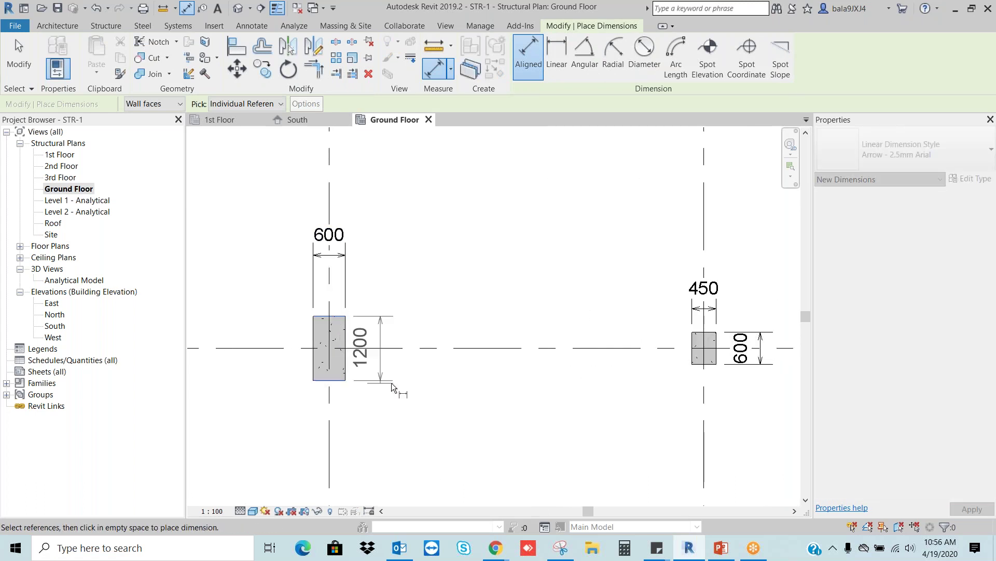
{"action": "left_click", "coordinate": [409, 383]}
{"action": "key", "text": "Escape"}
{"action": "key", "text": "Escape"}
{"action": "scroll", "coordinate": [444, 392], "scroll_direction": "down", "scroll_amount": 1}
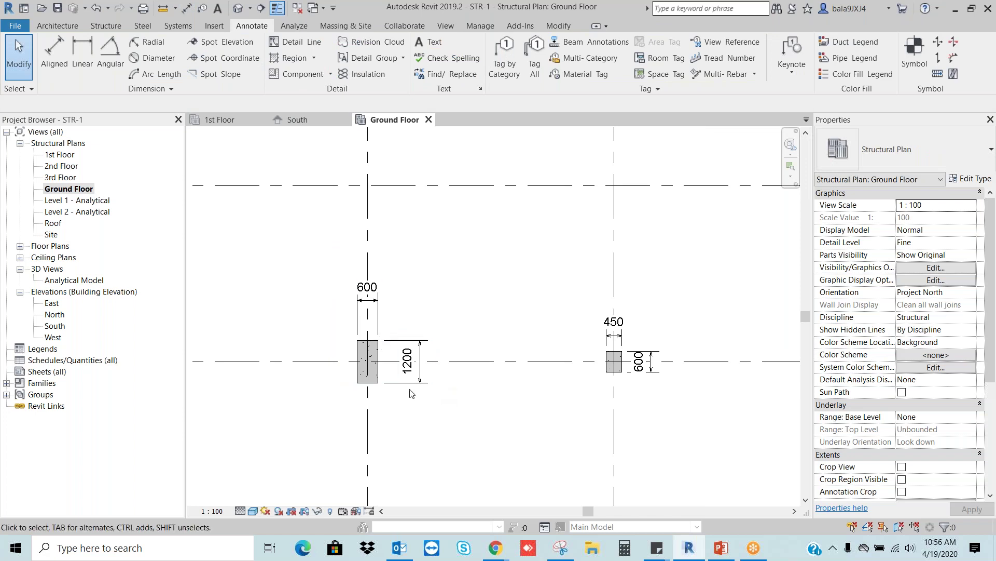
Change the column at grids 2 and E to the 600 x 1200mm type
{"action": "scroll", "coordinate": [426, 404], "scroll_direction": "down", "scroll_amount": 2}
{"action": "scroll", "coordinate": [607, 405], "scroll_direction": "up", "scroll_amount": 3}
{"action": "left_click", "coordinate": [544, 354]}
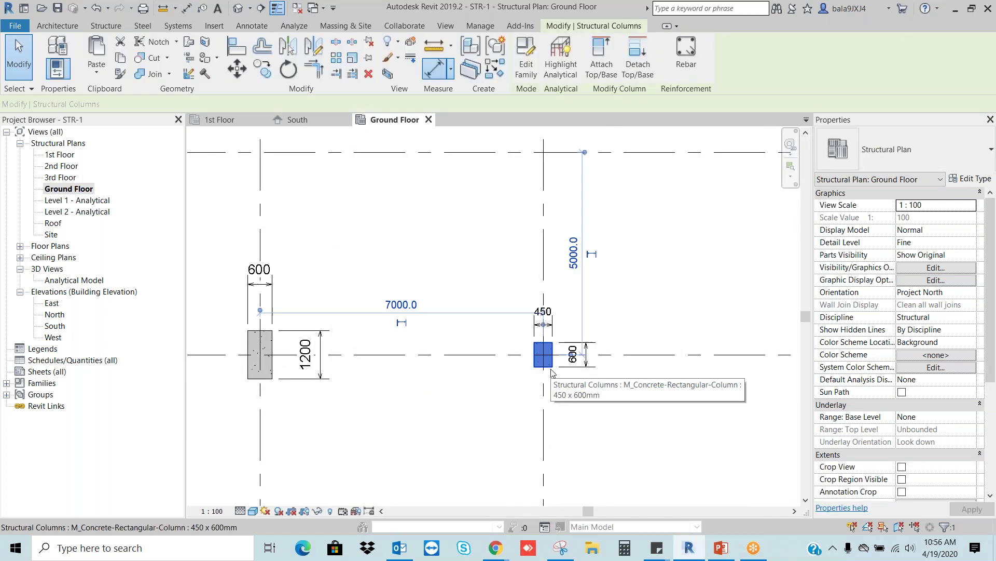
{"action": "left_click", "coordinate": [892, 154]}
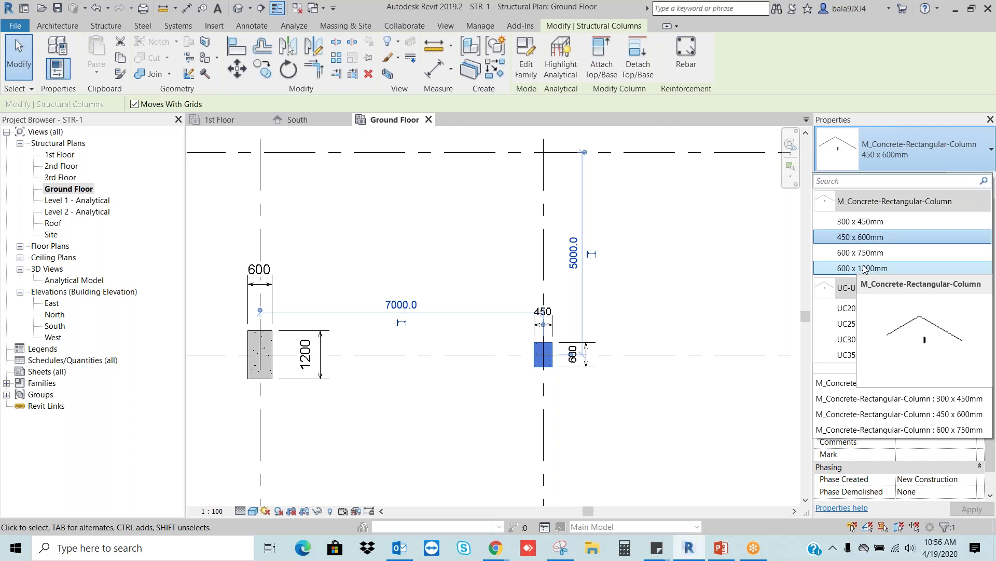
{"action": "left_click", "coordinate": [864, 267]}
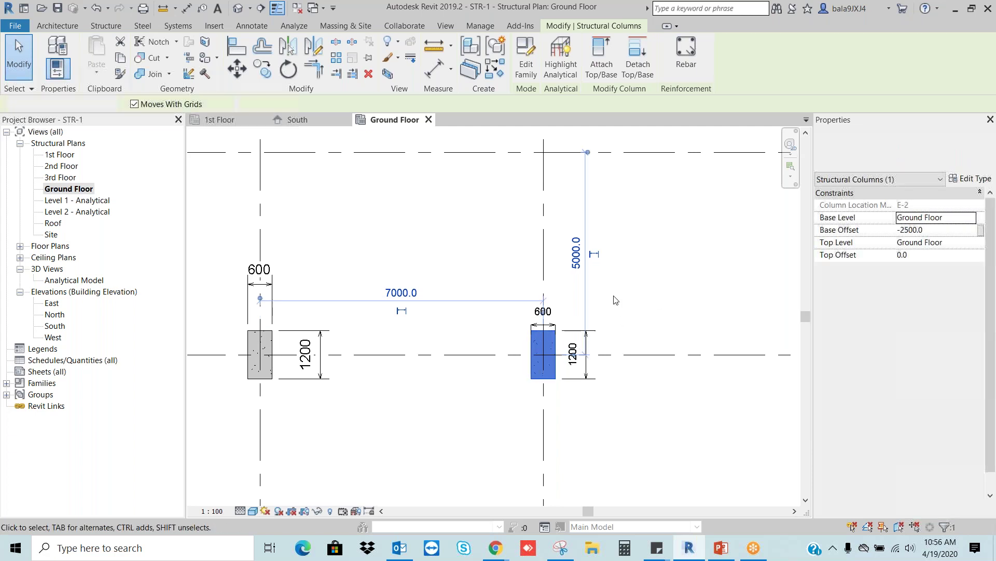
{"action": "left_click", "coordinate": [614, 300]}
Change the column at grids 3 and E to the 600 x 1200mm type
{"action": "scroll", "coordinate": [615, 300], "scroll_direction": "down", "scroll_amount": 3}
{"action": "scroll", "coordinate": [618, 332], "scroll_direction": "up", "scroll_amount": 4}
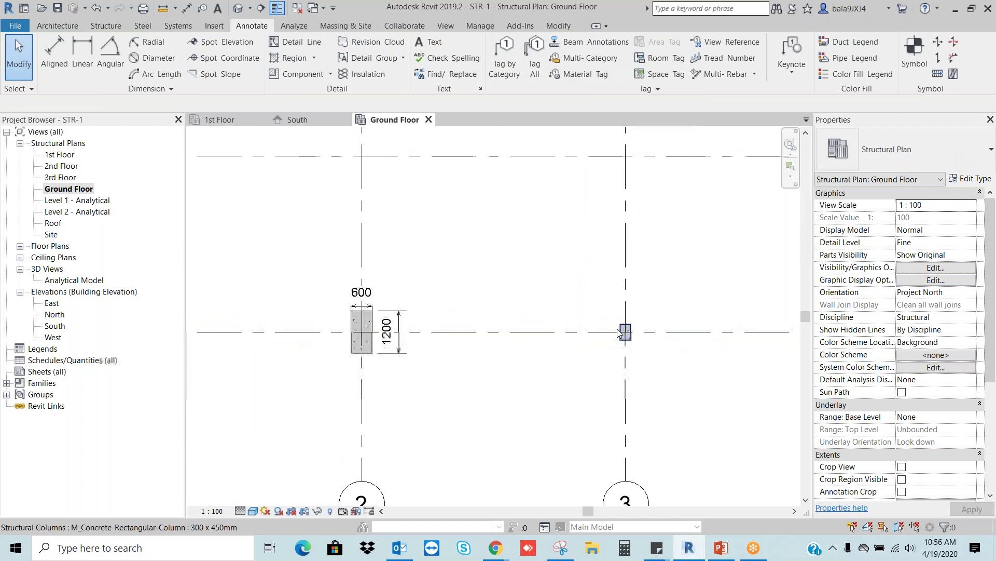
{"action": "left_click", "coordinate": [627, 319]}
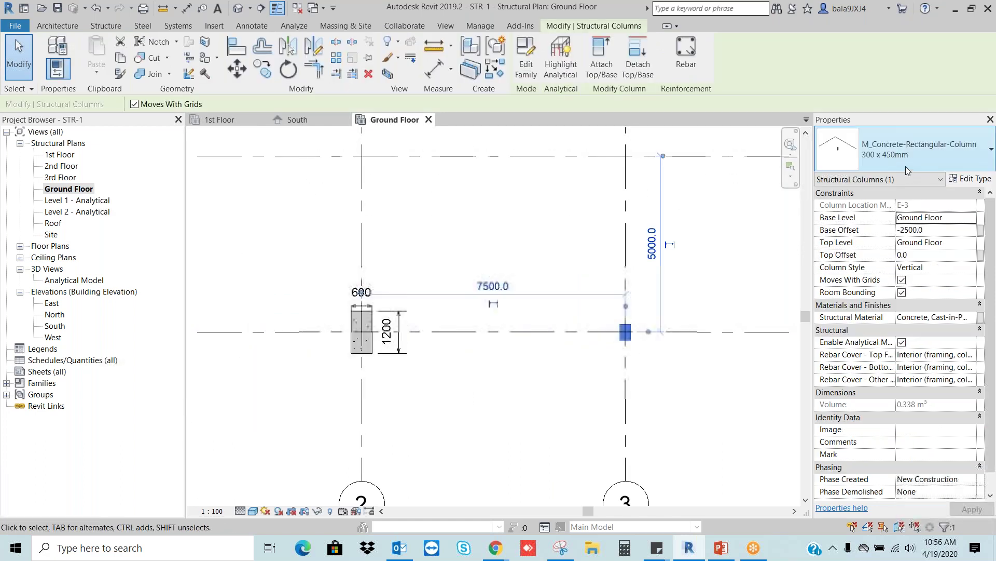
{"action": "left_click", "coordinate": [913, 150]}
{"action": "left_click", "coordinate": [874, 267]}
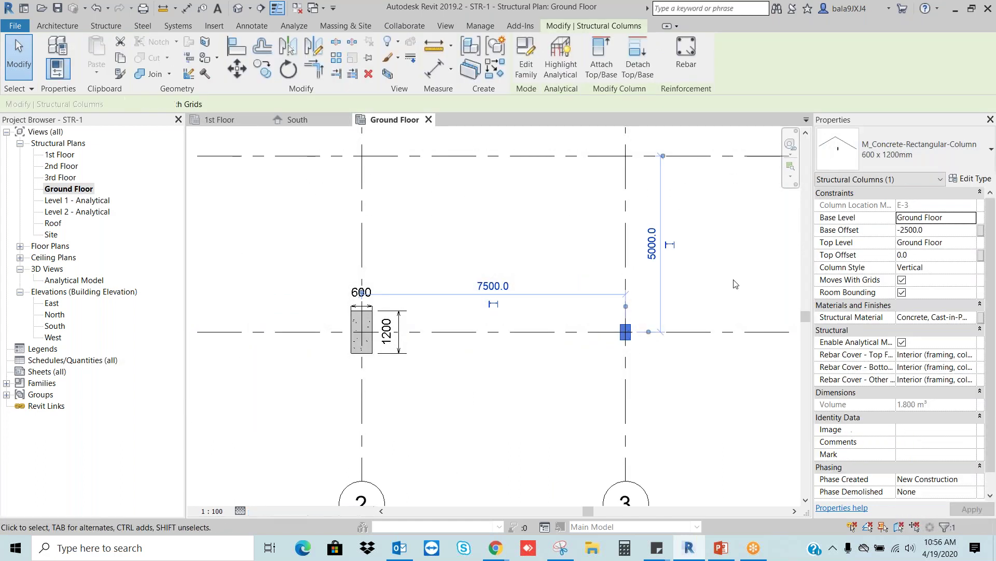
{"action": "left_click", "coordinate": [672, 214]}
Rotate the column at grids 3 and E by 90° counterclockwise about its centre so its long side follows grid E
{"action": "scroll", "coordinate": [536, 285], "scroll_direction": "down", "scroll_amount": 2}
{"action": "scroll", "coordinate": [536, 286], "scroll_direction": "down", "scroll_amount": 2}
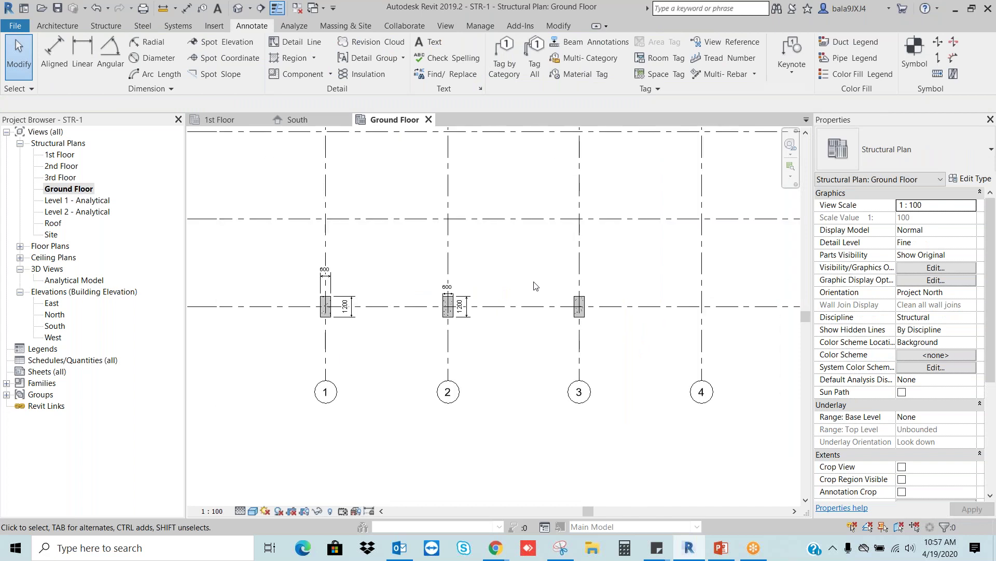
{"action": "scroll", "coordinate": [544, 307], "scroll_direction": "down", "scroll_amount": 1}
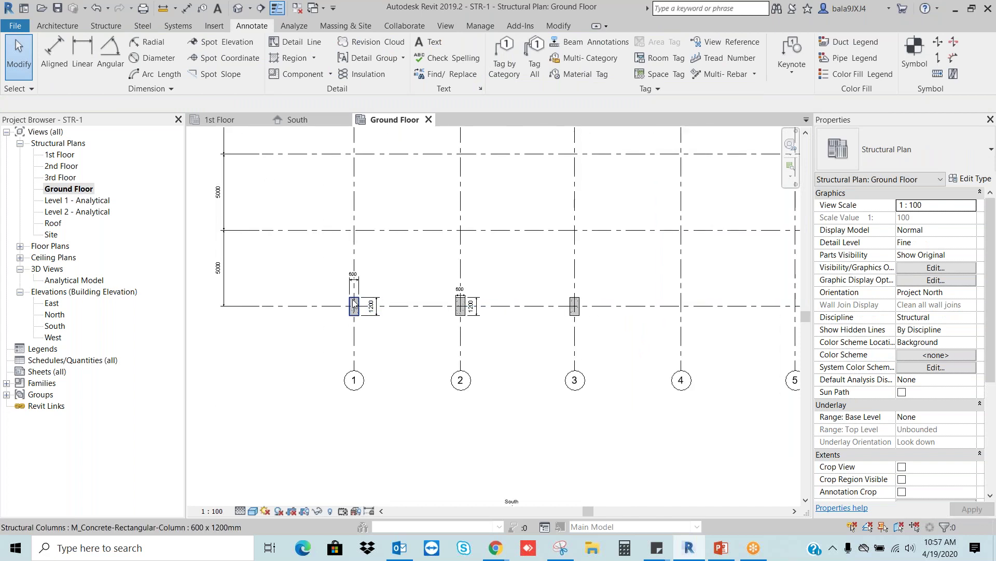
{"action": "scroll", "coordinate": [589, 304], "scroll_direction": "up", "scroll_amount": 3}
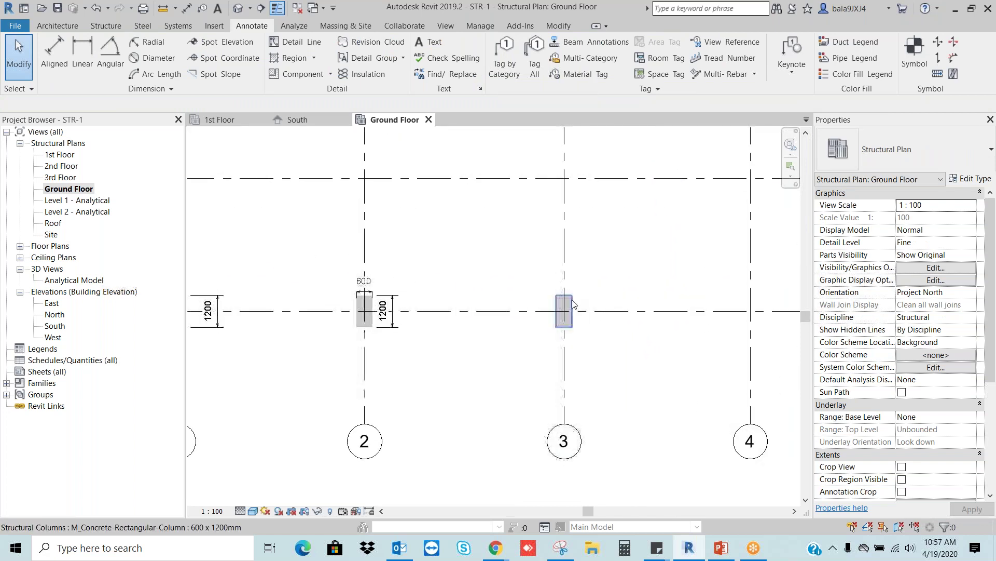
{"action": "scroll", "coordinate": [580, 303], "scroll_direction": "up", "scroll_amount": 1}
{"action": "scroll", "coordinate": [576, 302], "scroll_direction": "up", "scroll_amount": 2}
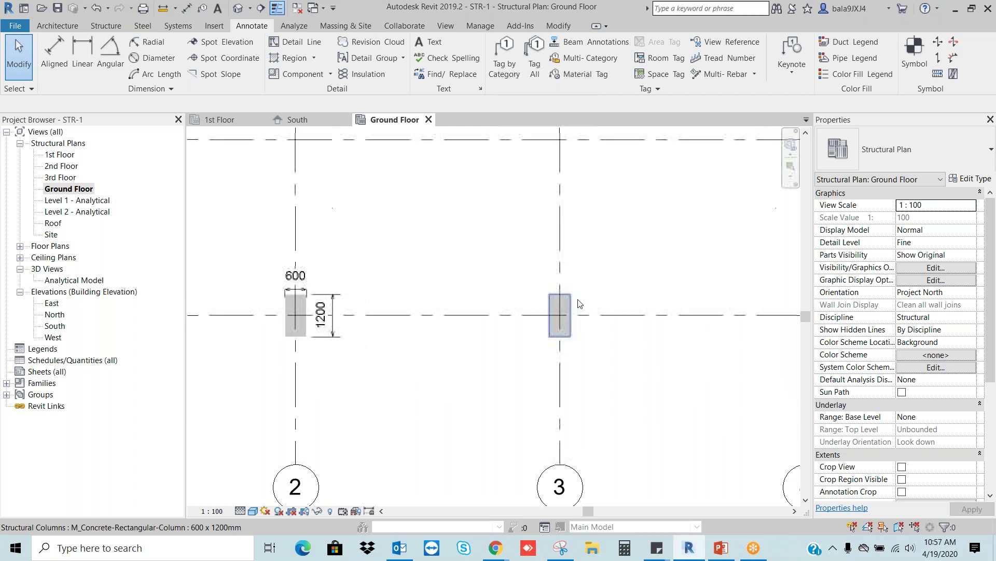
{"action": "left_click", "coordinate": [568, 298]}
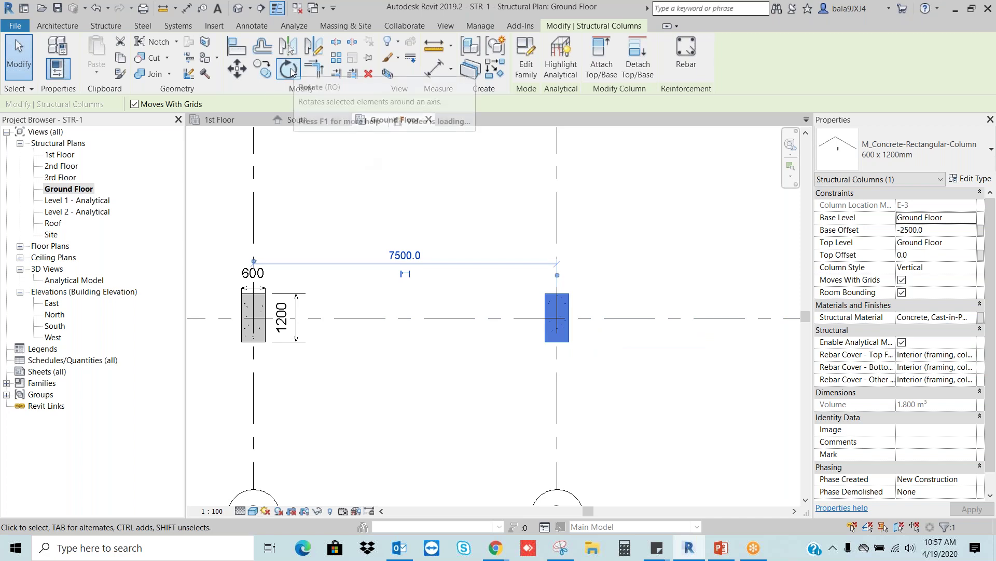
{"action": "left_click", "coordinate": [289, 69]}
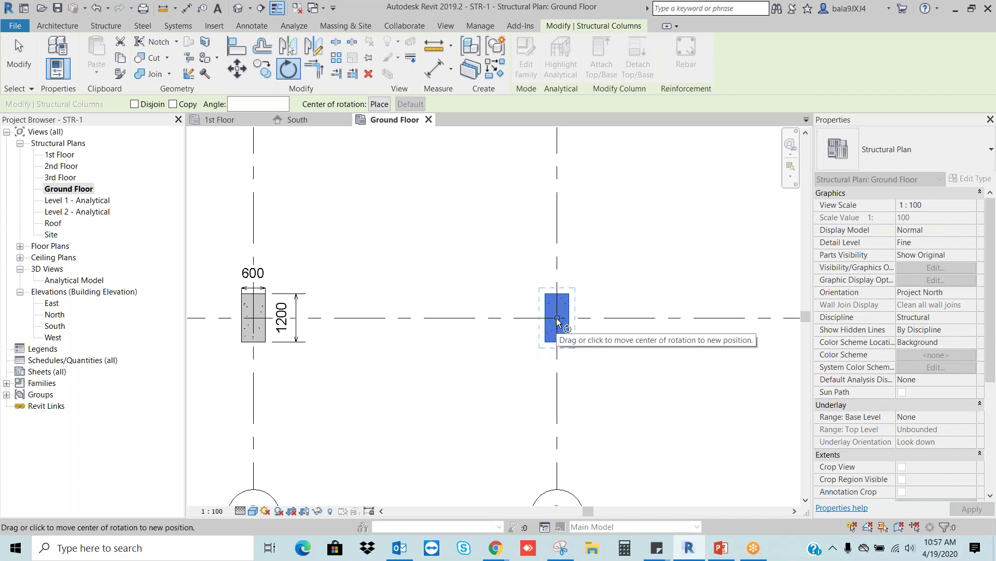
{"action": "left_click", "coordinate": [556, 195]}
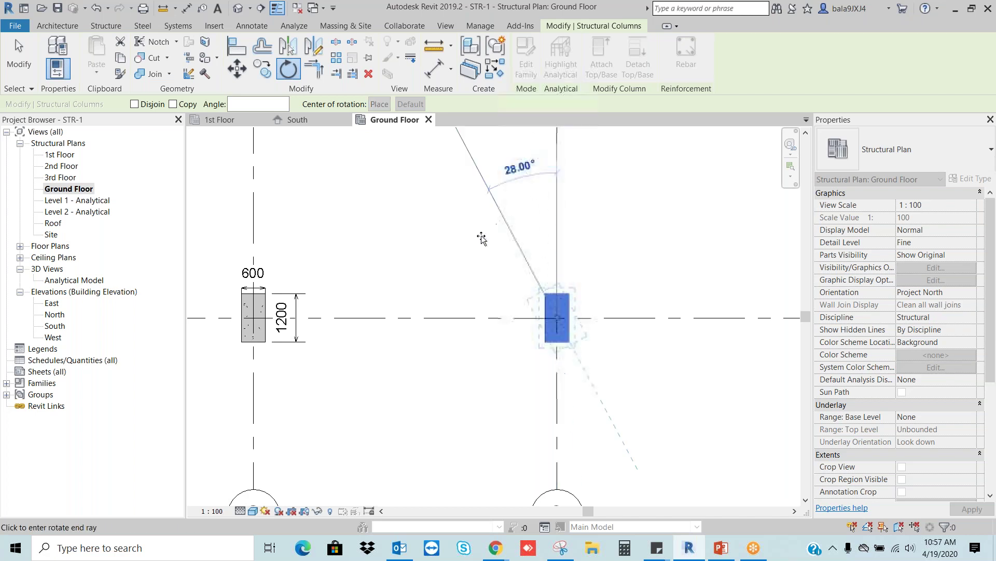
{"action": "left_click", "coordinate": [417, 318]}
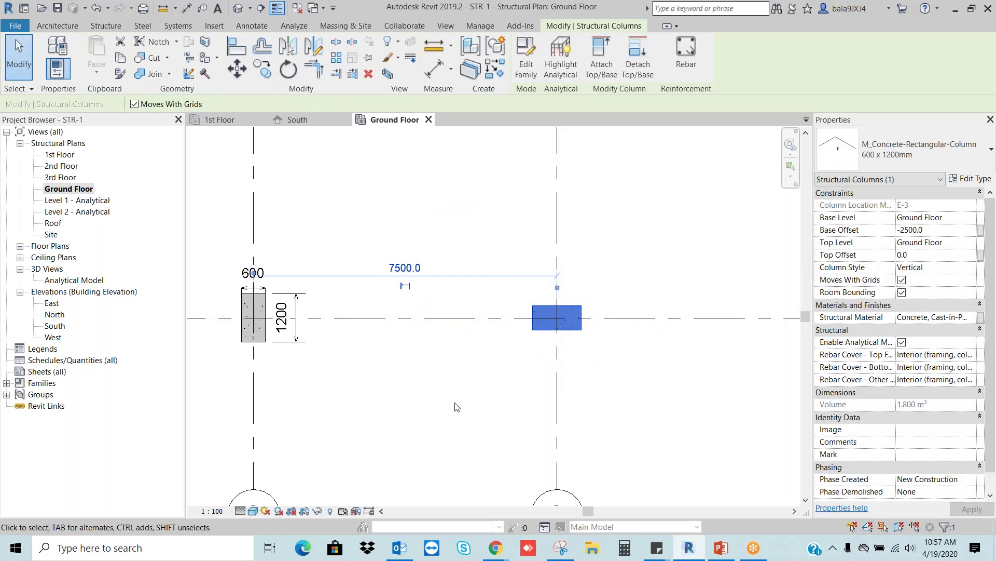
{"action": "left_click", "coordinate": [456, 406]}
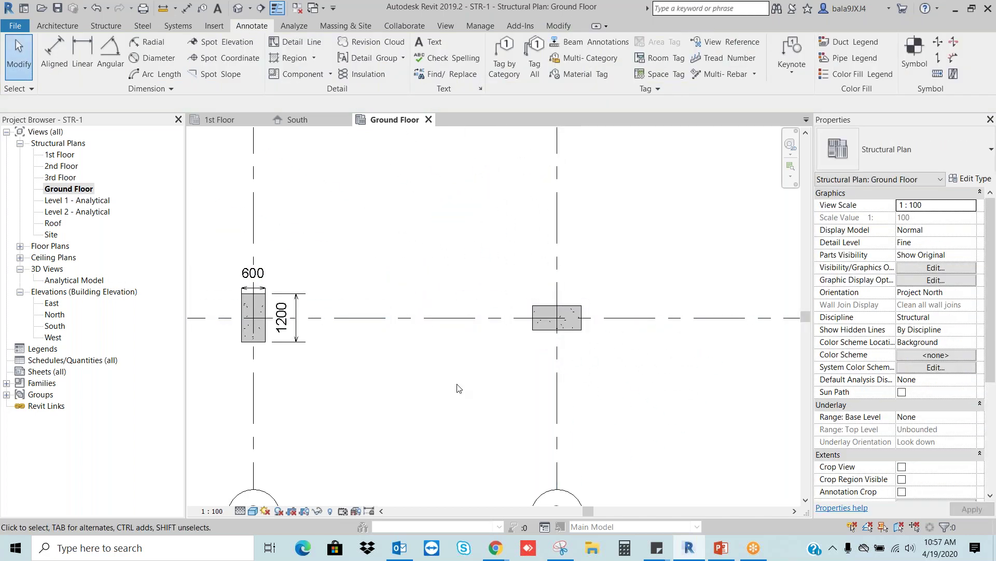
Rotate the column at grids 3 and E repeatedly in 90° increments, ending with its long side along grid E
{"action": "left_click", "coordinate": [579, 311]}
{"action": "left_click", "coordinate": [589, 307]}
{"action": "left_click", "coordinate": [574, 312]}
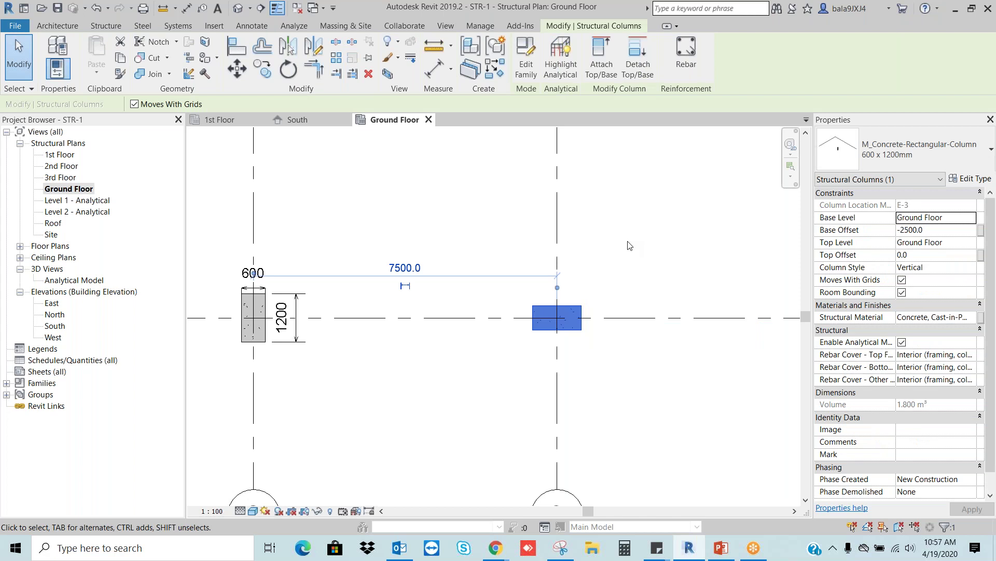
{"action": "key", "text": "space"}
{"action": "key", "text": "space"}
{"action": "key", "text": "space"}
{"action": "key", "text": "space"}
{"action": "key", "text": "space"}
{"action": "key", "text": "space"}
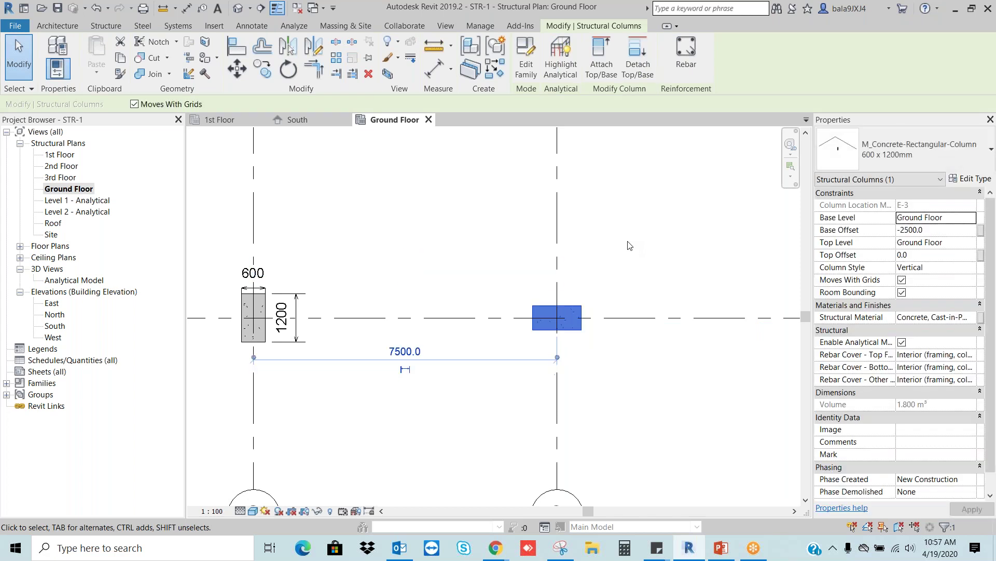
{"action": "key", "text": "space"}
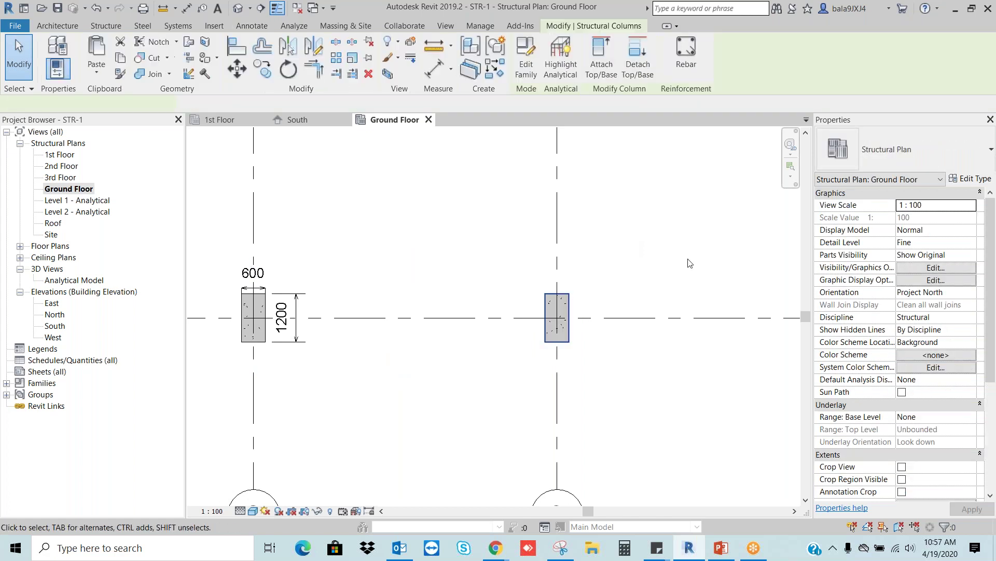
{"action": "key", "text": "space"}
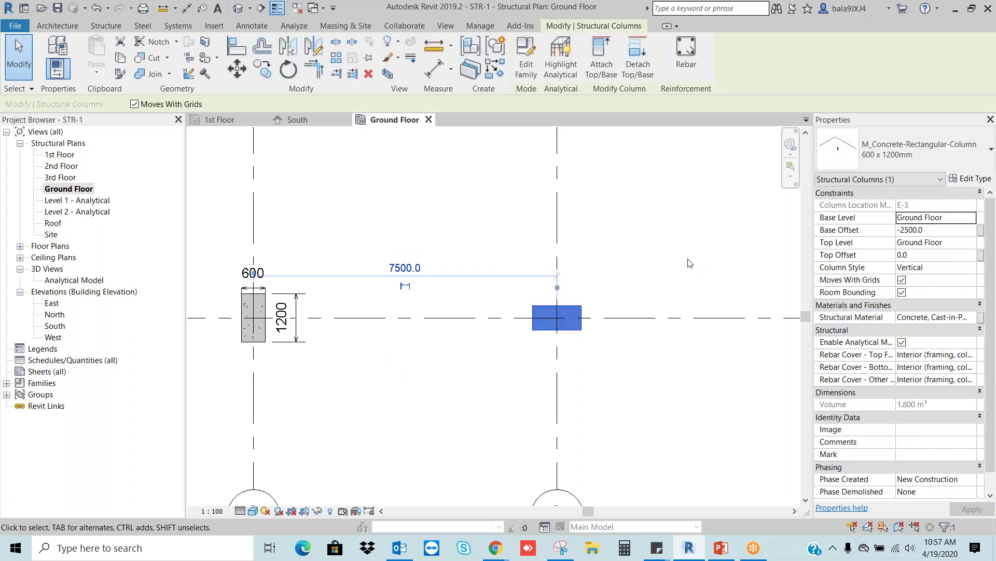
{"action": "key", "text": "Escape"}
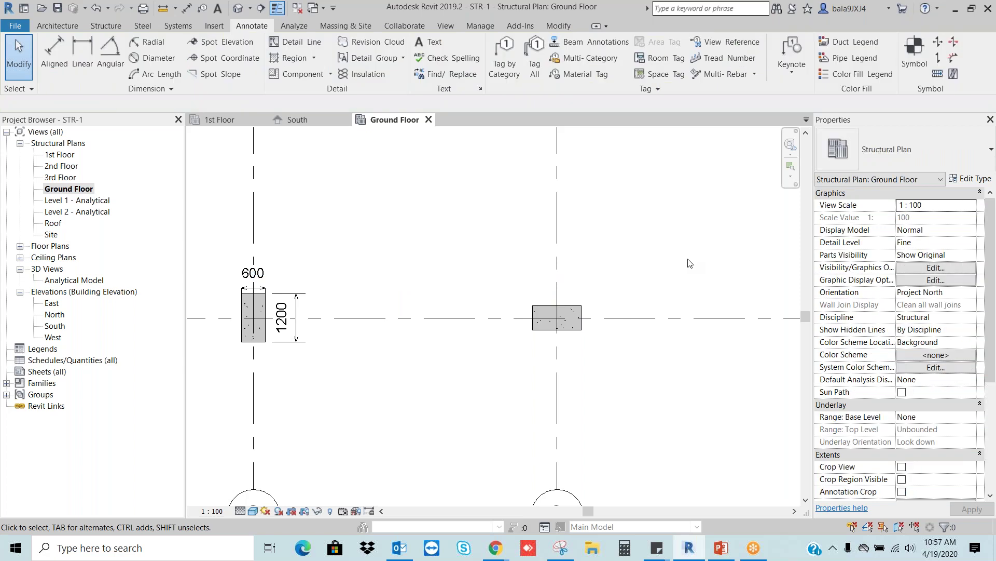
Copy the column at grids 3 and E to the intersection of grids 4 and E
{"action": "scroll", "coordinate": [575, 307], "scroll_direction": "down", "scroll_amount": 4}
{"action": "middle_click_drag", "start_coordinate": [652, 270], "coordinate": [575, 283]}
{"action": "scroll", "coordinate": [575, 283], "scroll_direction": "up", "scroll_amount": 2}
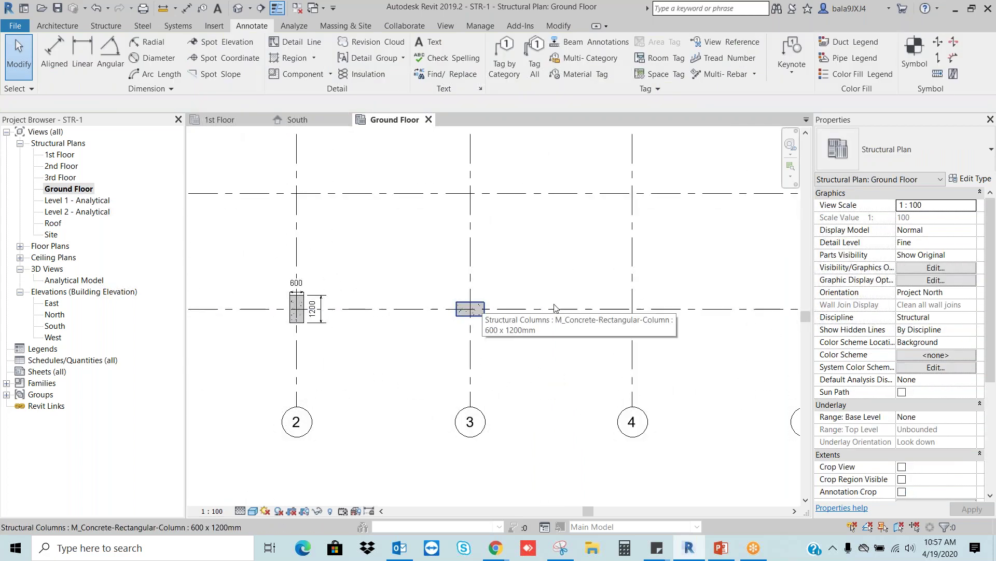
{"action": "left_click", "coordinate": [478, 304]}
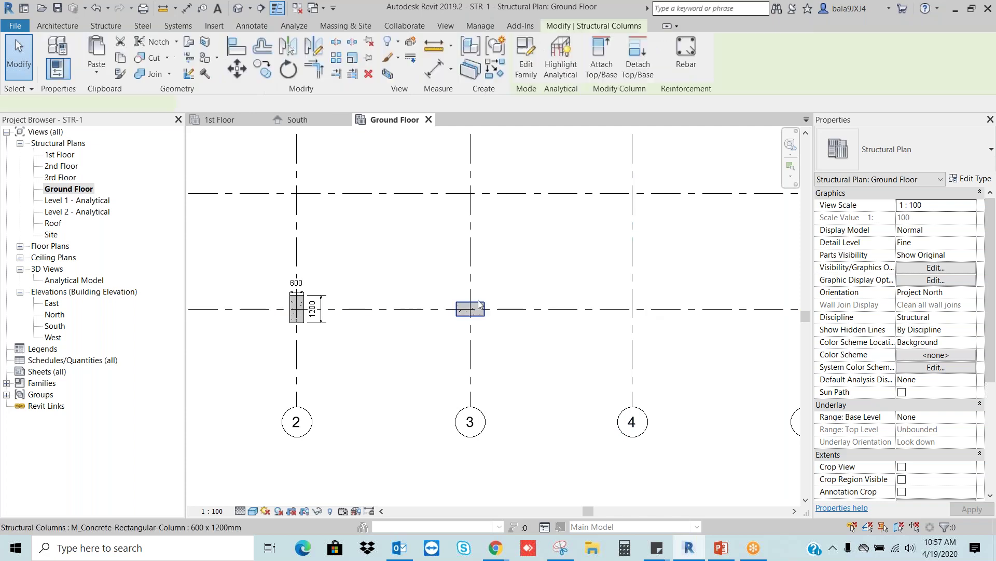
{"action": "left_click", "coordinate": [263, 68]}
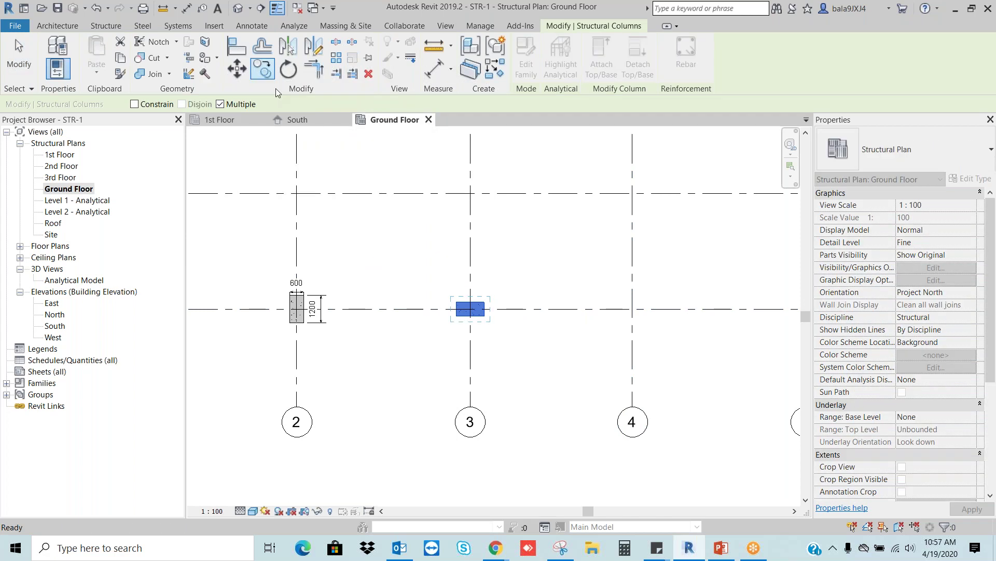
{"action": "left_click", "coordinate": [471, 344]}
{"action": "left_click", "coordinate": [632, 344]}
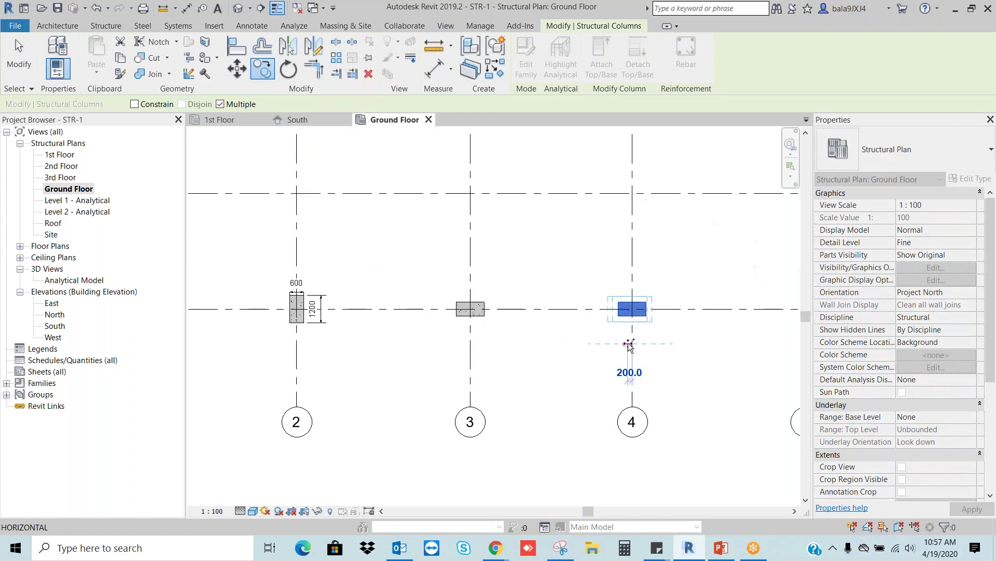
{"action": "key", "text": "Escape"}
Rotate the column at grids 4 and E by 90° so its long side follows grid 4
{"action": "scroll", "coordinate": [550, 322], "scroll_direction": "down", "scroll_amount": 4}
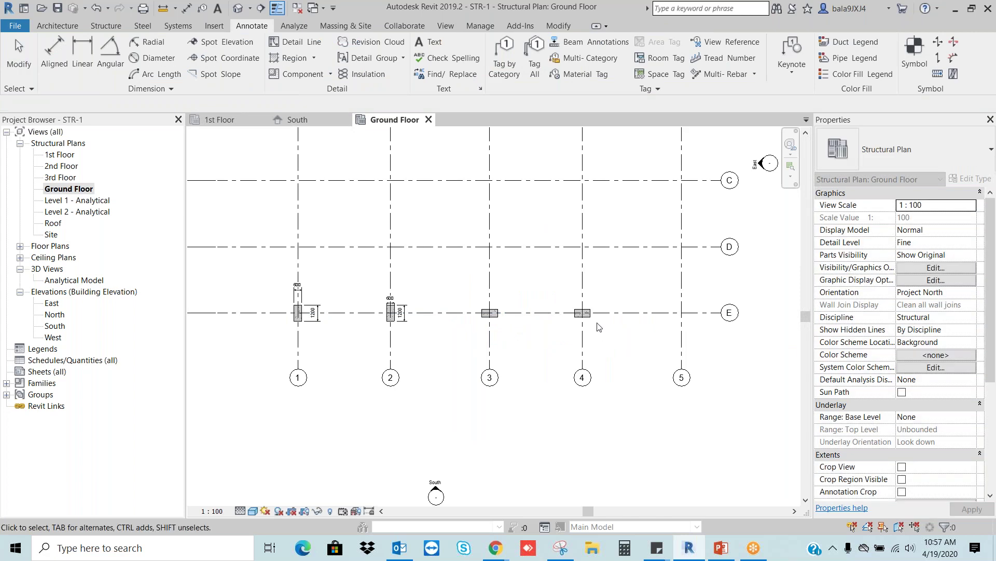
{"action": "middle_click_drag", "start_coordinate": [626, 356], "coordinate": [625, 381]}
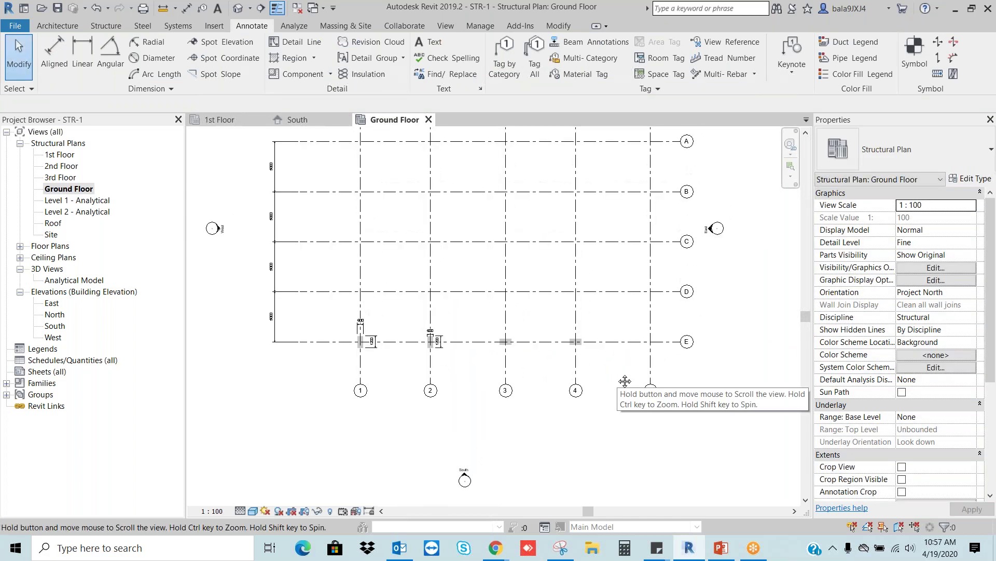
{"action": "scroll", "coordinate": [576, 344], "scroll_direction": "up", "scroll_amount": 4}
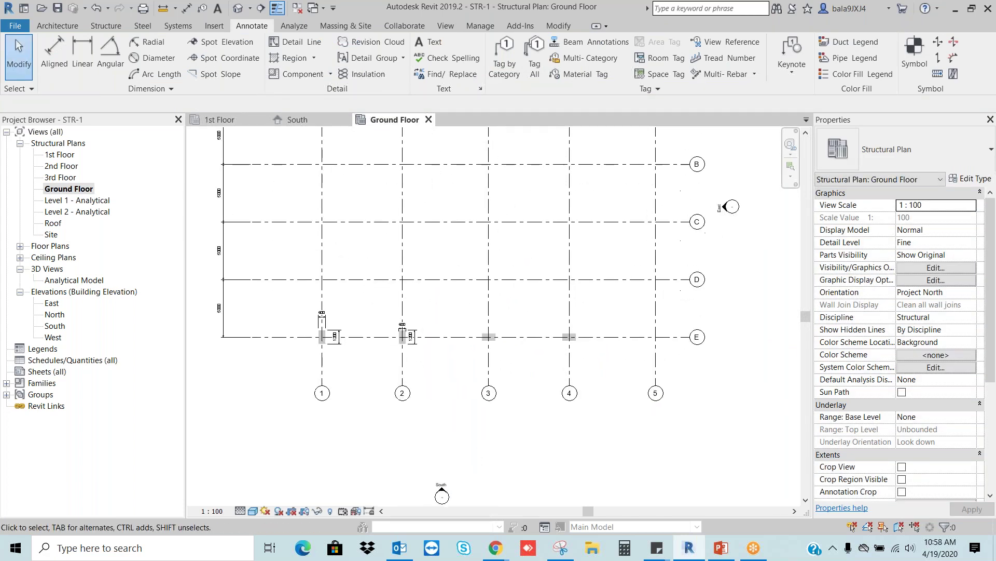
{"action": "left_click", "coordinate": [566, 340]}
{"action": "key", "text": "space"}
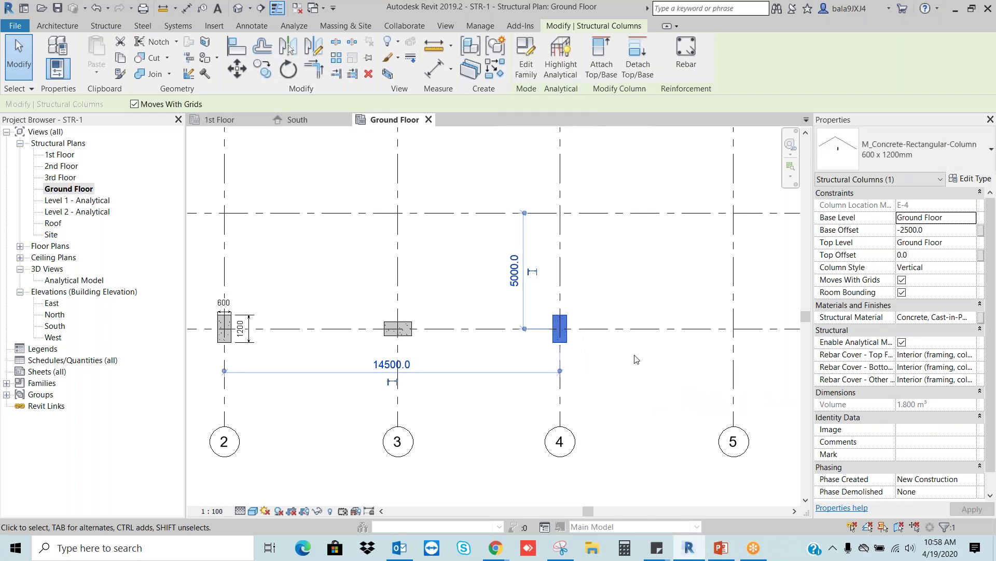
{"action": "key", "text": "Escape"}
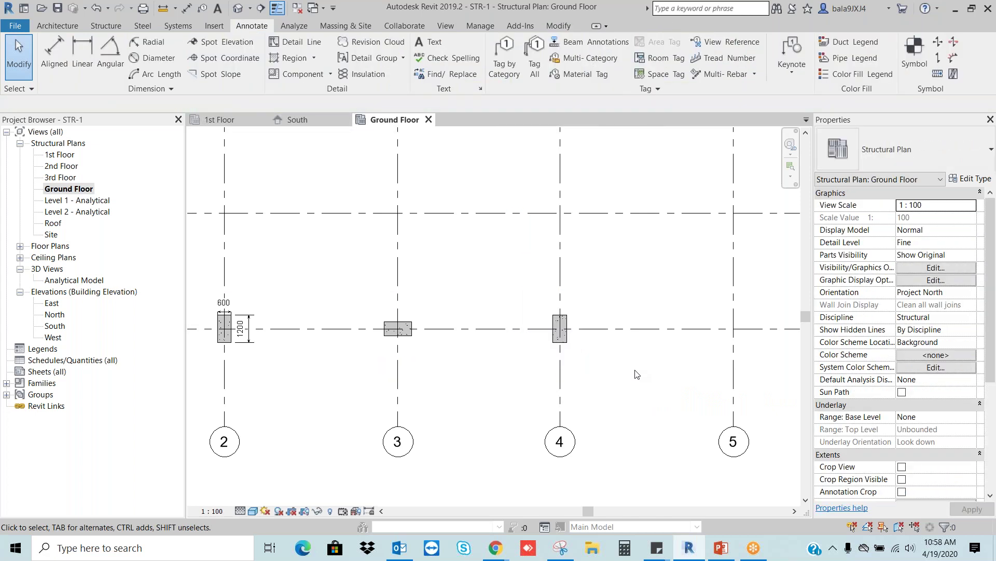
Copy the column at grids 4 and E to the intersection of grids 5 and E
{"action": "scroll", "coordinate": [638, 374], "scroll_direction": "down", "scroll_amount": 3}
{"action": "left_click", "coordinate": [578, 339]}
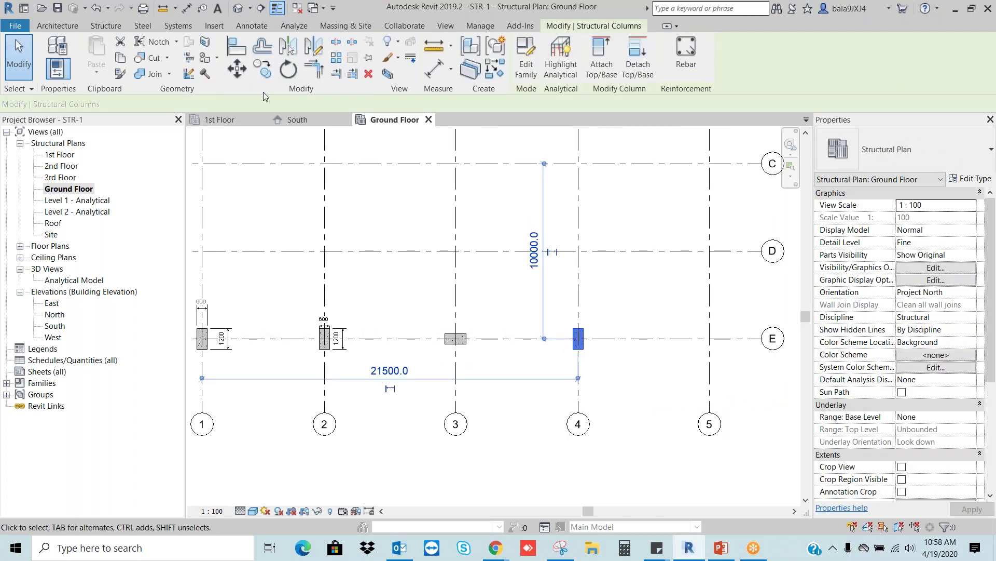
{"action": "left_click", "coordinate": [263, 69]}
{"action": "left_click", "coordinate": [578, 338]}
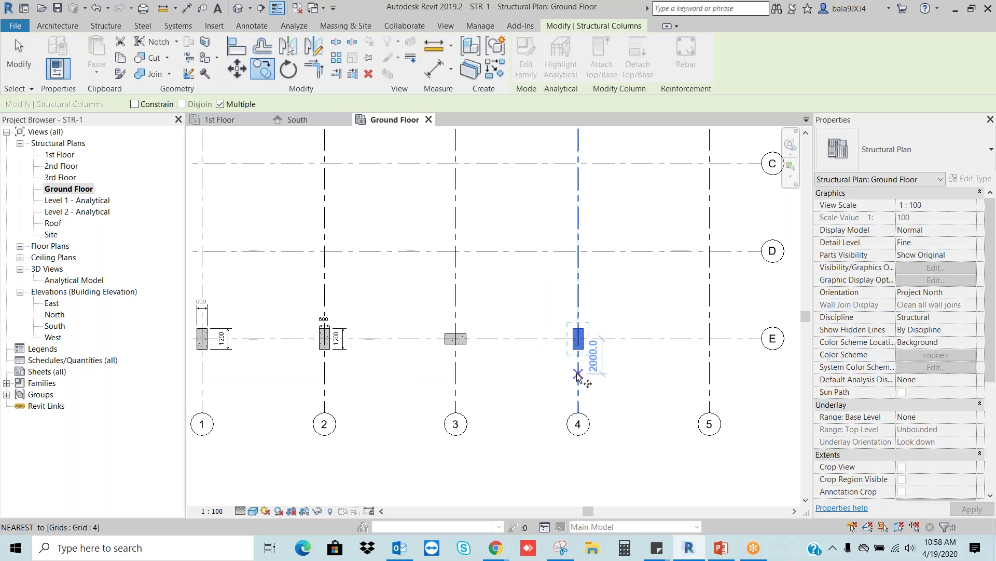
{"action": "left_click", "coordinate": [710, 373]}
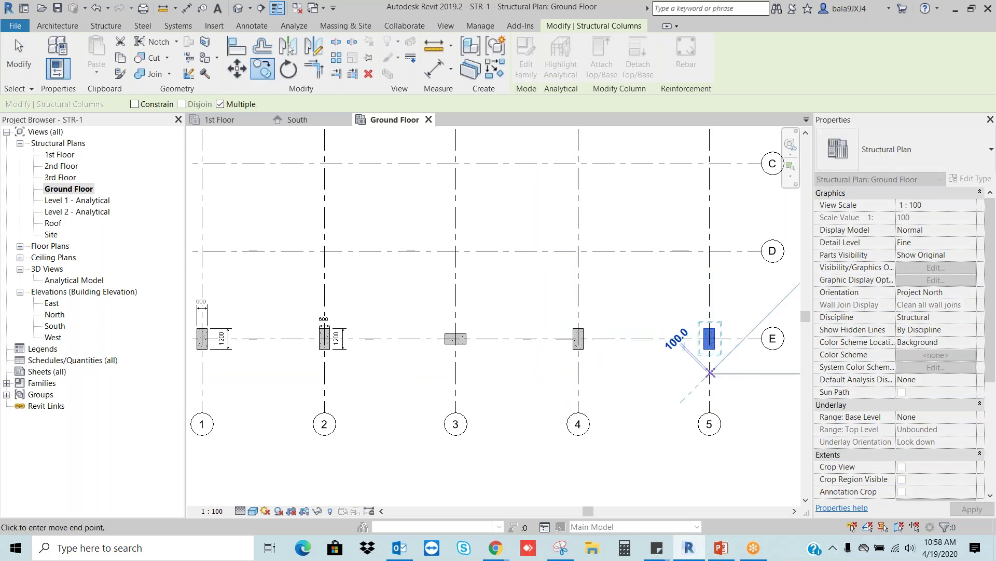
{"action": "key", "text": "Escape"}
{"action": "key", "text": "Escape"}
Examine the row of columns along grid E and the base and top level constraints of the column at grid 4
{"action": "scroll", "coordinate": [632, 376], "scroll_direction": "down", "scroll_amount": 1}
{"action": "key", "text": "z"}
{"action": "key", "text": "f"}
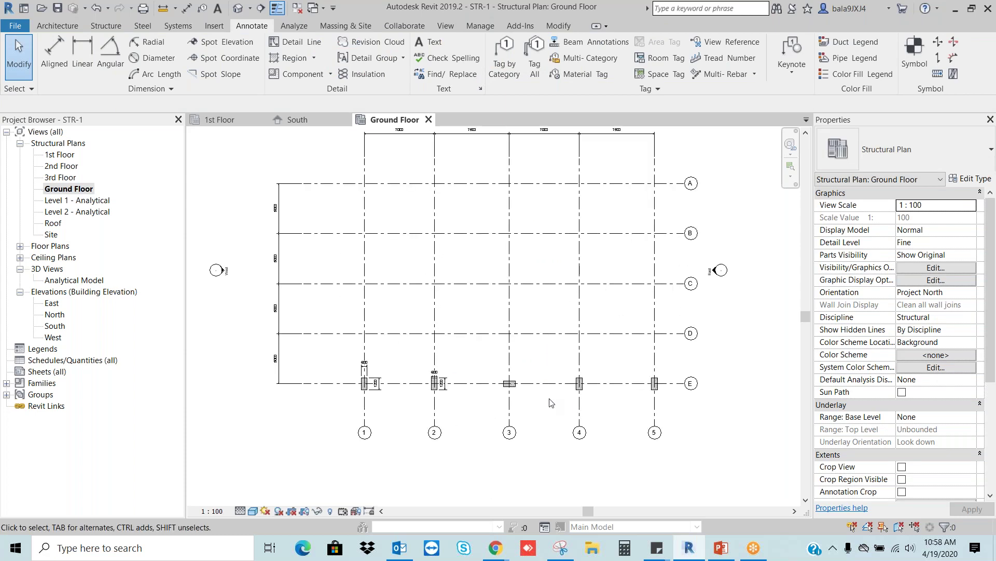
{"action": "scroll", "coordinate": [550, 404], "scroll_direction": "up", "scroll_amount": 2}
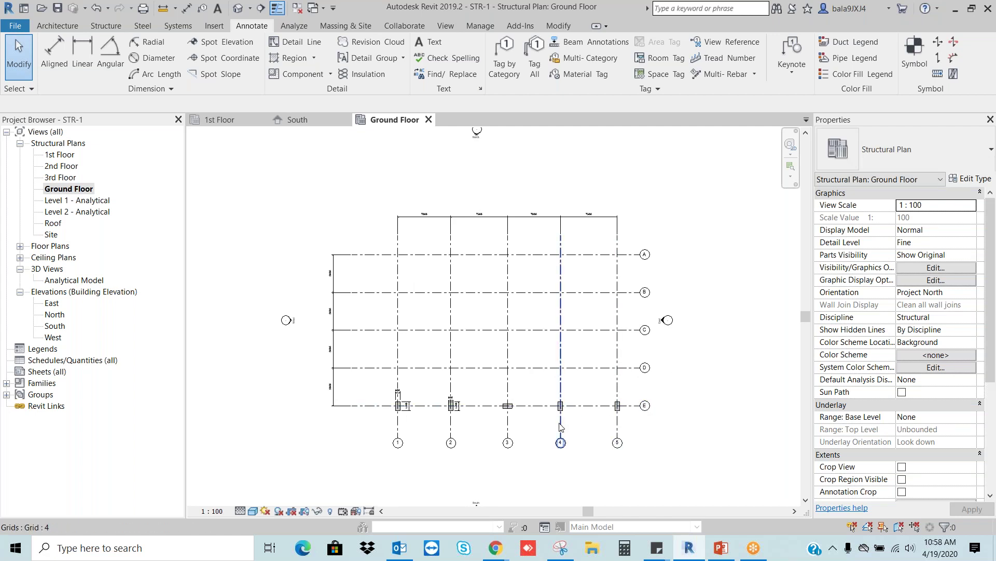
{"action": "scroll", "coordinate": [561, 425], "scroll_direction": "up", "scroll_amount": 3}
{"action": "scroll", "coordinate": [560, 427], "scroll_direction": "up", "scroll_amount": 1}
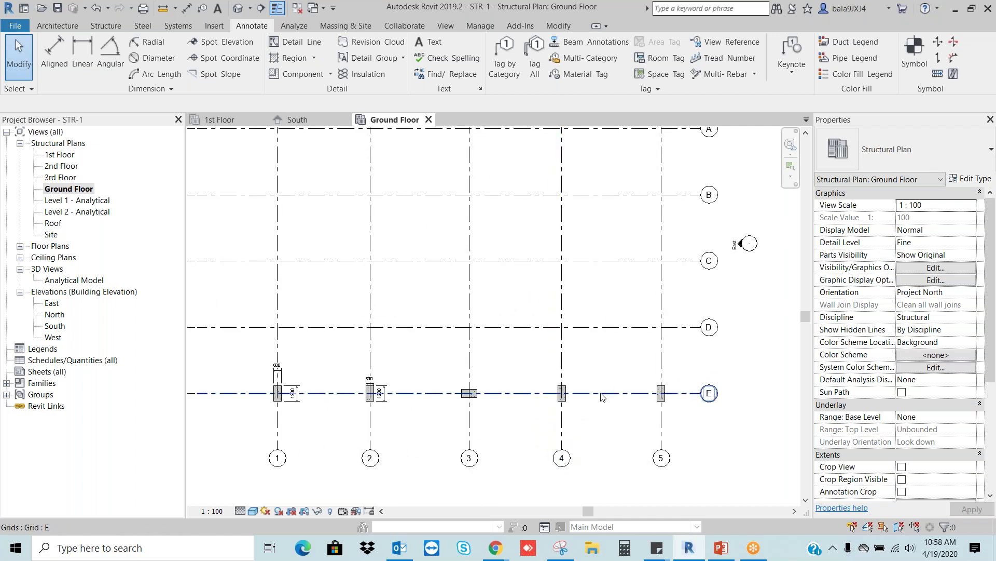
{"action": "left_click", "coordinate": [567, 400]}
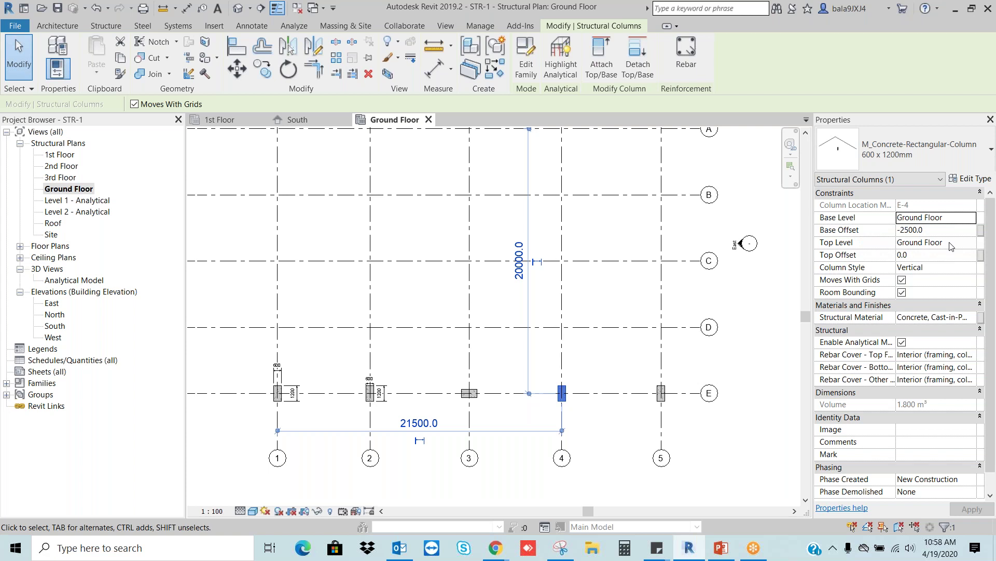
{"action": "left_click", "coordinate": [716, 446]}
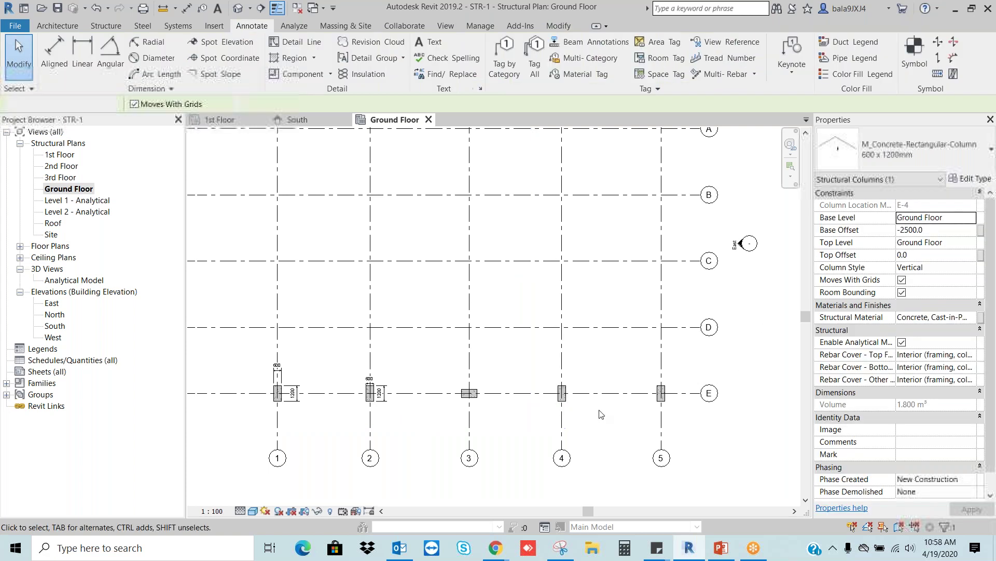
{"action": "left_click", "coordinate": [567, 399]}
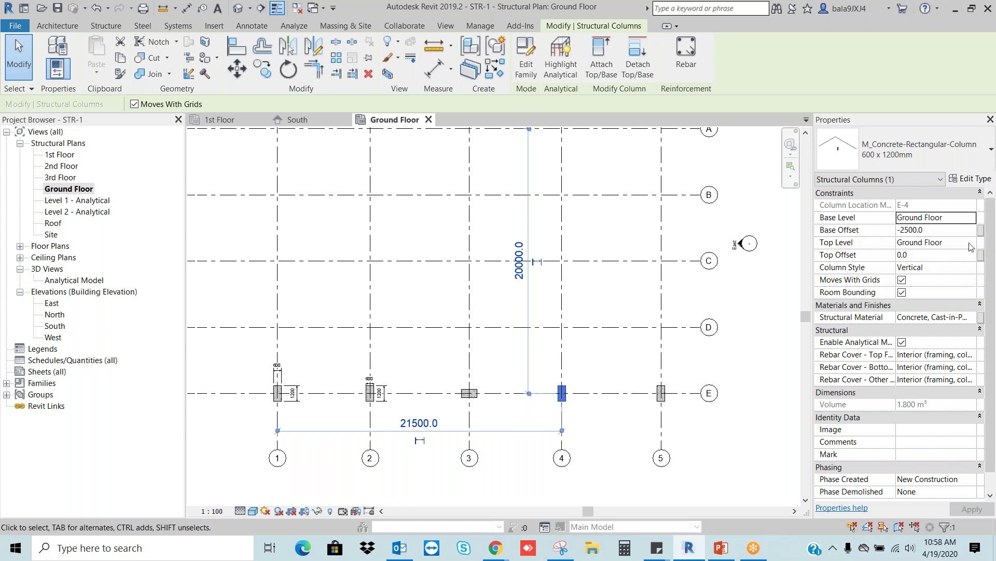
{"action": "left_click", "coordinate": [740, 362]}
{"action": "key", "text": "z"}
{"action": "key", "text": "f"}
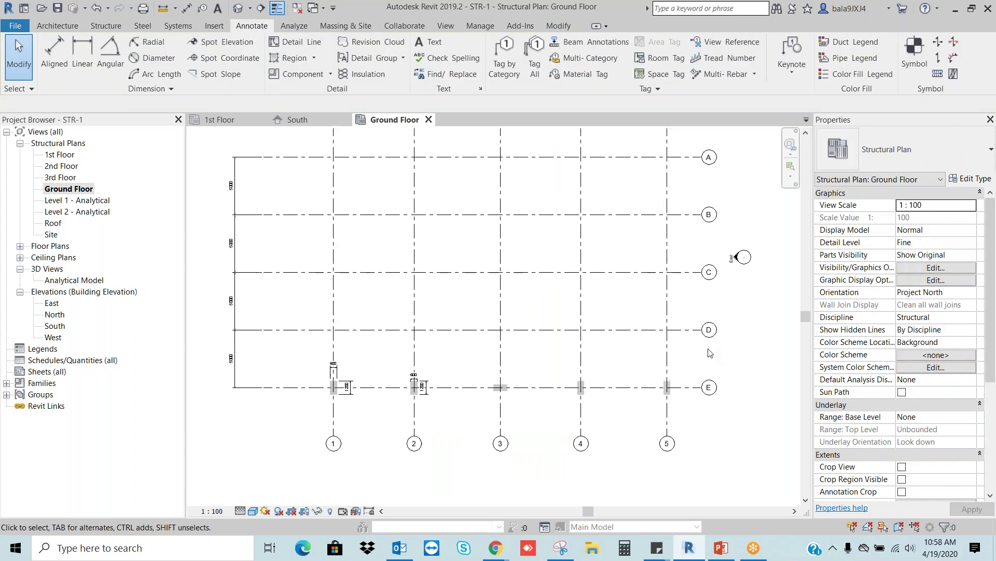
{"action": "middle_click_drag", "start_coordinate": [650, 357], "coordinate": [646, 386]}
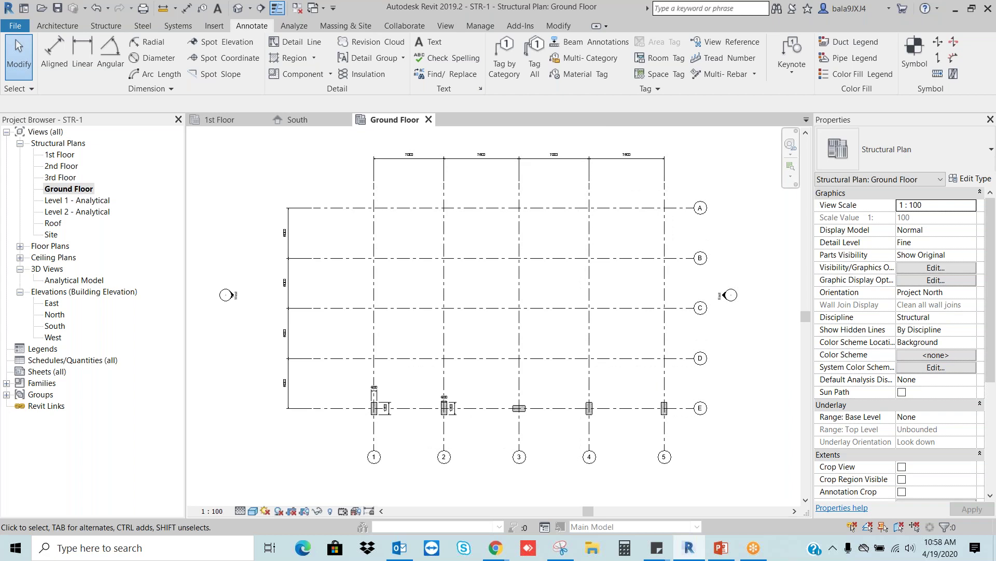
Switch to PowerPoint and add a text box below "600 X 1200" containing the lines "Floor plan" and "Section"
{"action": "left_click", "coordinate": [721, 550]}
{"action": "left_click", "coordinate": [322, 349]}
{"action": "left_click", "coordinate": [351, 392]}
{"action": "left_click", "coordinate": [514, 51]}
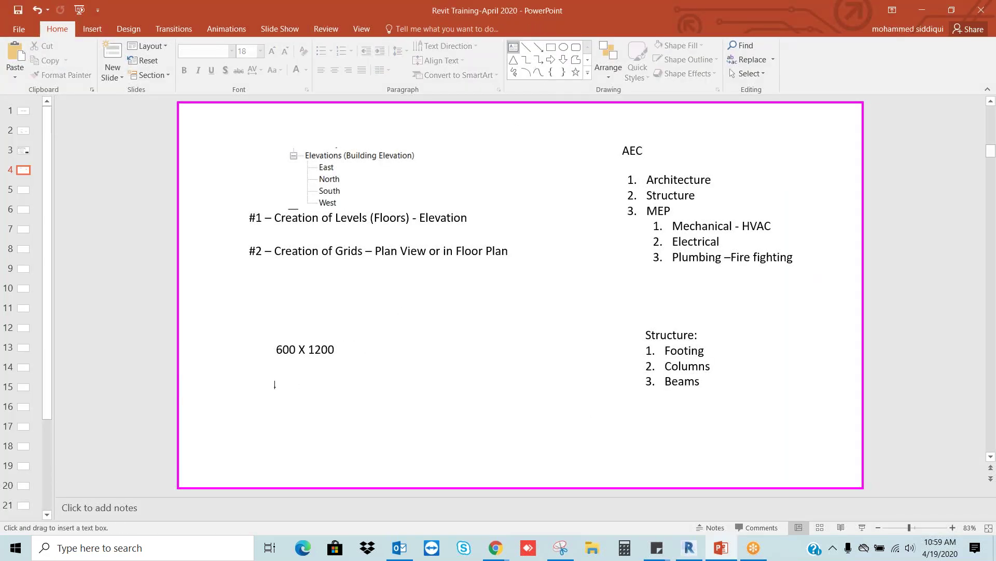
{"action": "left_click_drag", "start_coordinate": [272, 386], "coordinate": [467, 431]}
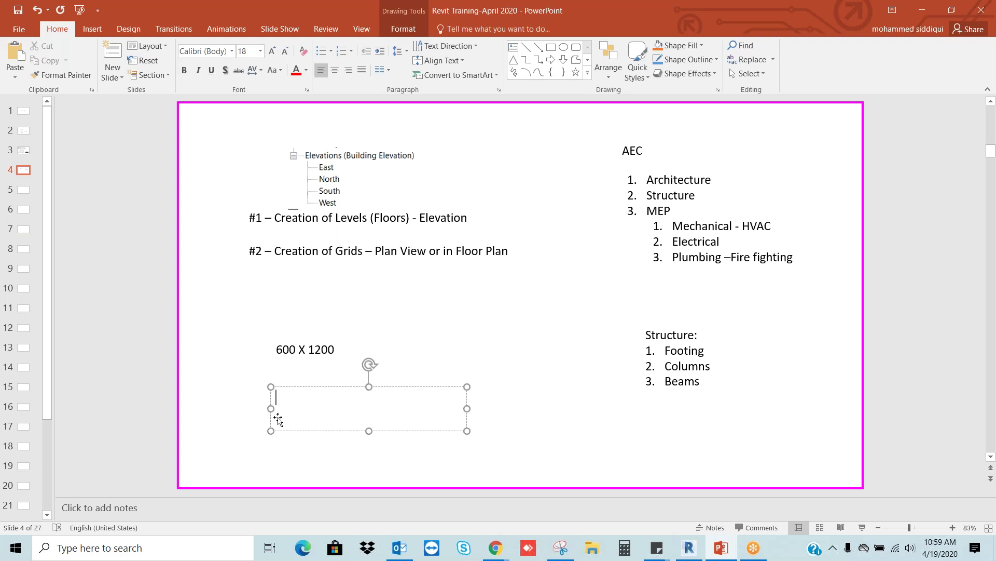
{"action": "type", "text": "fLLOR"}
{"action": "key", "text": "BackSpace"}
{"action": "key", "text": "BackSpace"}
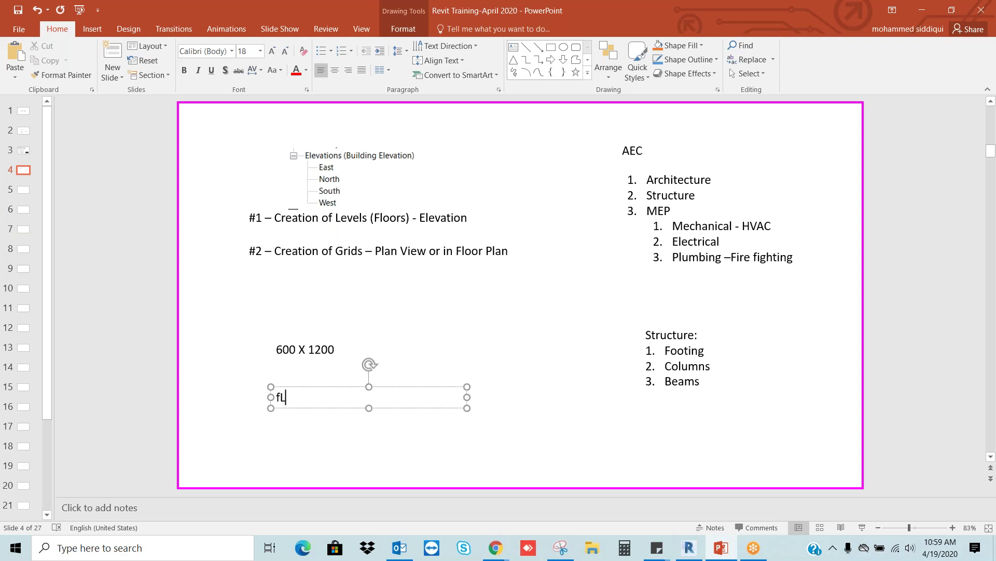
{"action": "type", "text": "loor plan"}
{"action": "key", "text": "Return"}
{"action": "type", "text": "Section"}
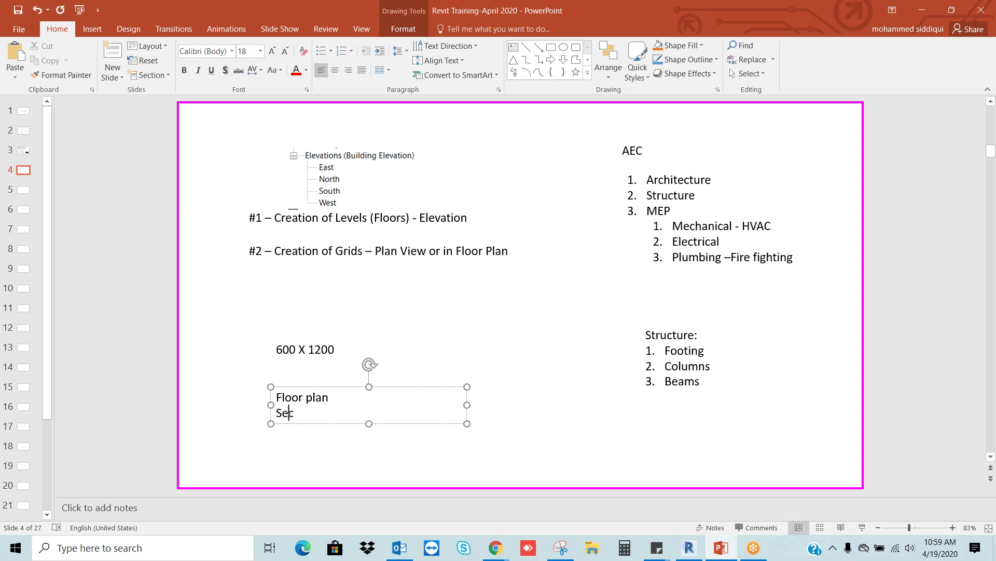
{"action": "left_click", "coordinate": [329, 397]}
{"action": "left_click", "coordinate": [558, 410]}
Switch back to Revit and create a building section just below grid E, running from outside grid 1 to beyond grid 5
{"action": "left_click", "coordinate": [694, 558]}
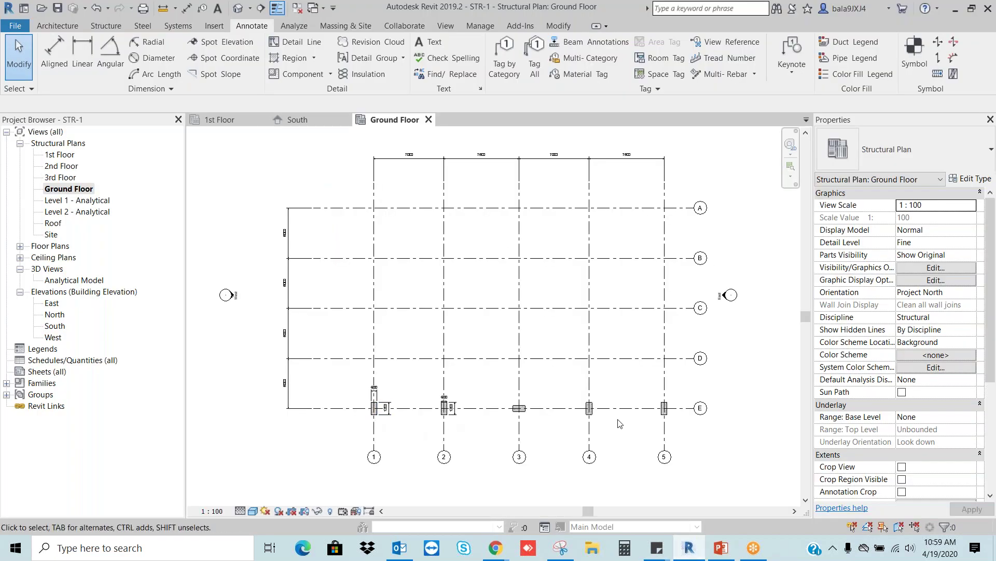
{"action": "left_click", "coordinate": [446, 26]}
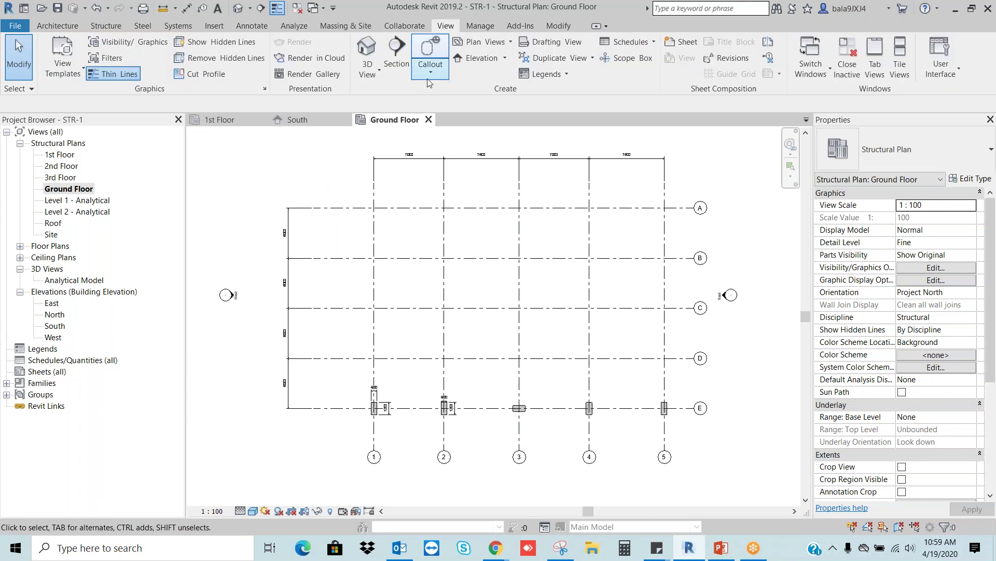
{"action": "left_click", "coordinate": [400, 55]}
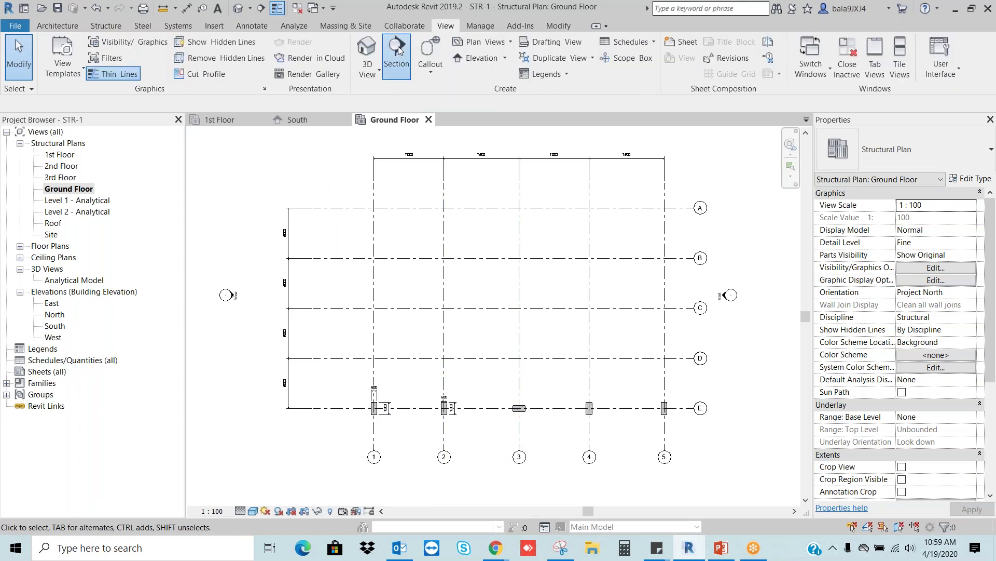
{"action": "left_click", "coordinate": [286, 431]}
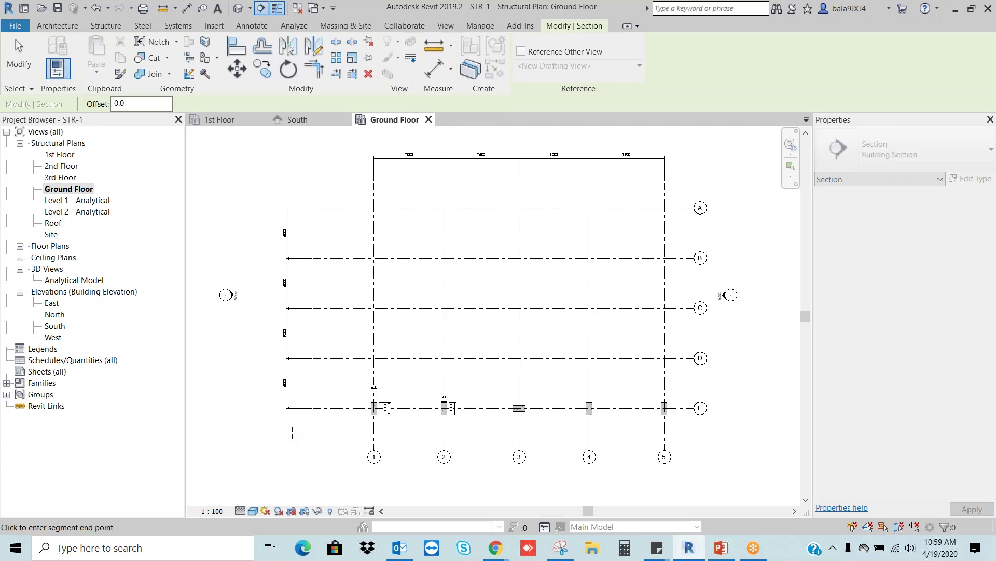
{"action": "left_click", "coordinate": [729, 431]}
{"action": "key", "text": "Escape"}
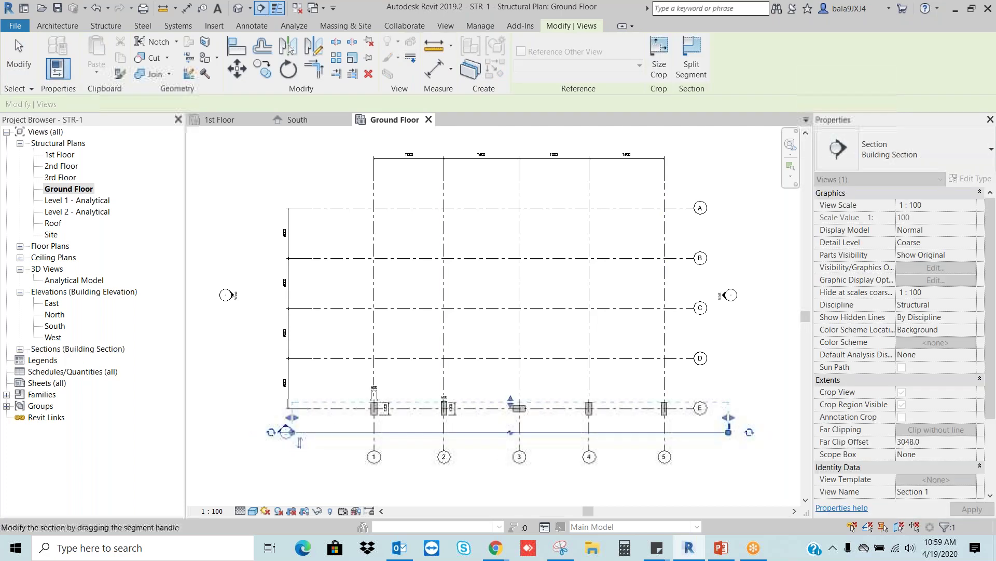
Open the view of the new section below grid E and enlarge its crop region well above and below the columns
{"action": "right_click", "coordinate": [561, 141]}
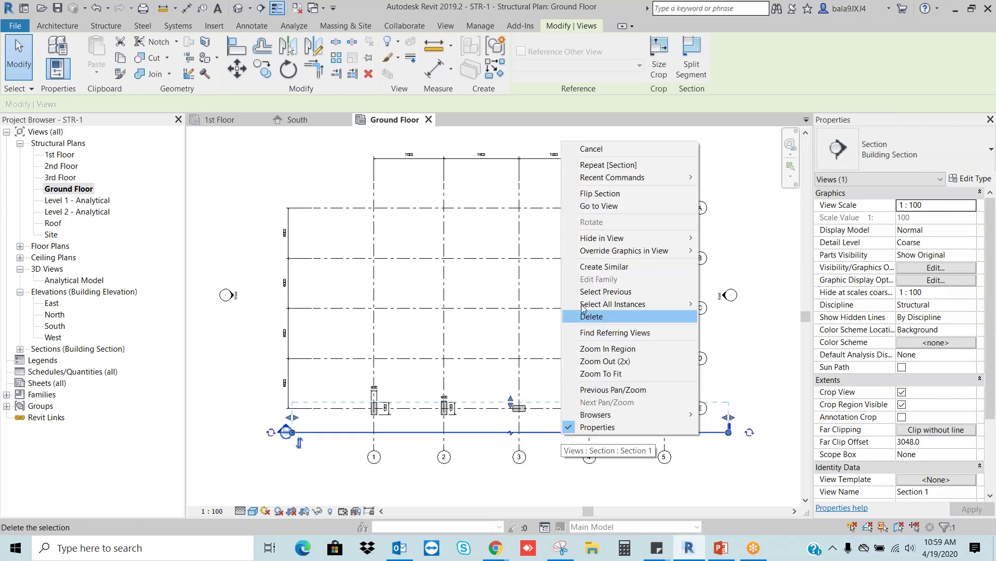
{"action": "left_click", "coordinate": [603, 208]}
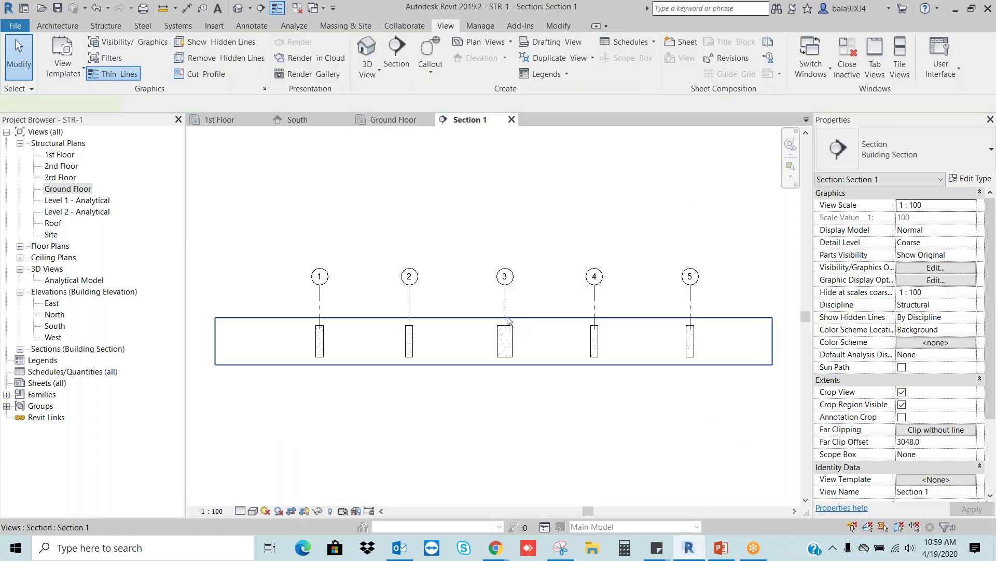
{"action": "left_click", "coordinate": [494, 317]}
{"action": "left_click_drag", "start_coordinate": [494, 317], "coordinate": [489, 179]}
{"action": "left_click_drag", "start_coordinate": [494, 365], "coordinate": [489, 461]}
{"action": "scroll", "coordinate": [451, 405], "scroll_direction": "down", "scroll_amount": 3}
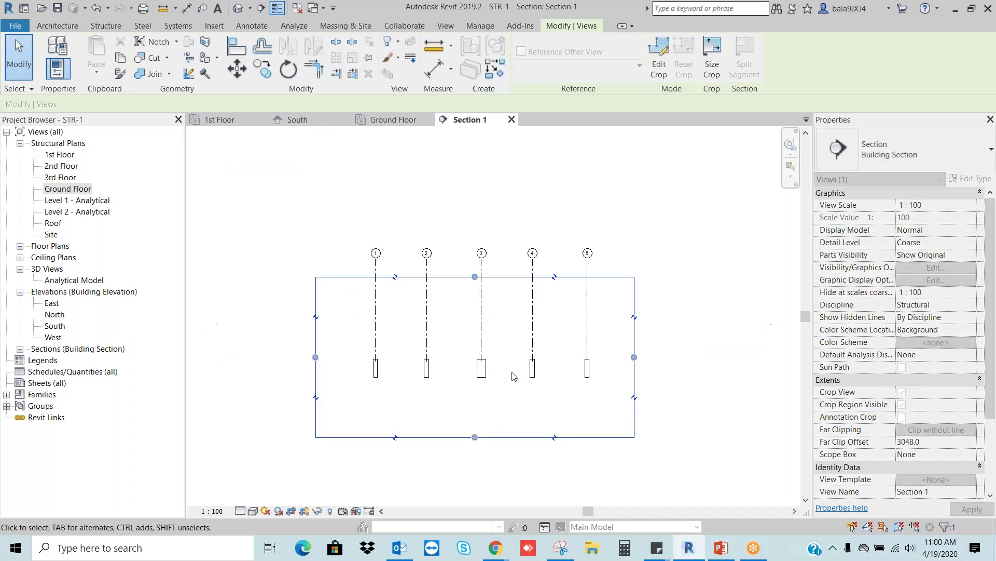
{"action": "left_click_drag", "start_coordinate": [475, 276], "coordinate": [475, 204]}
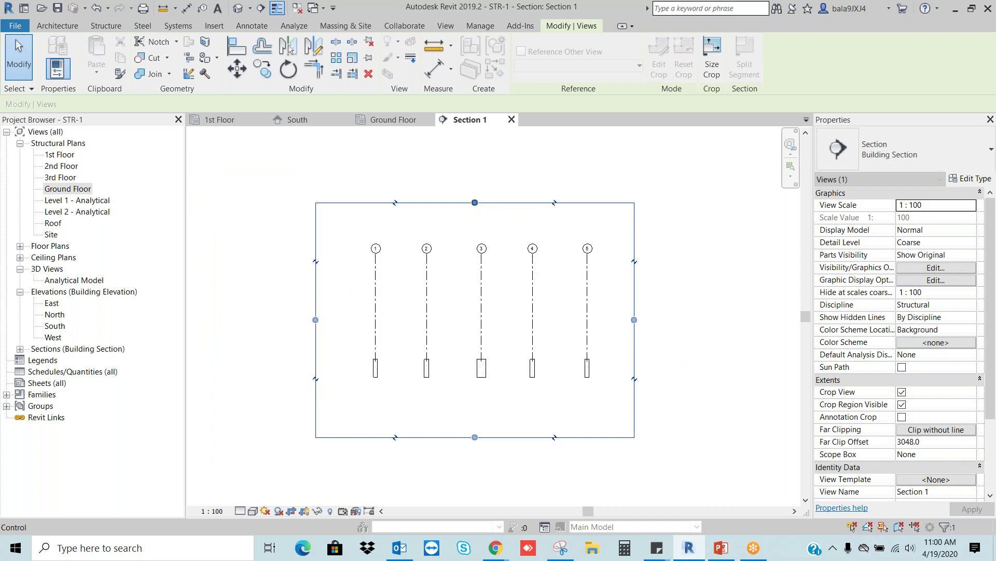
In the Ground Floor plan, extend the section's depth past grid D to about 8961 mm and reopen the section view
{"action": "double_click", "coordinate": [68, 188]}
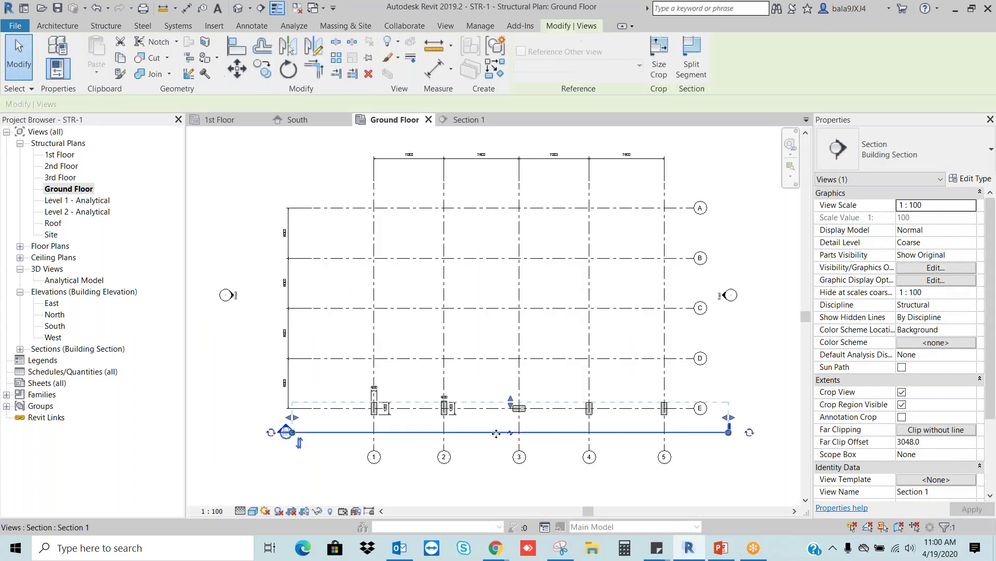
{"action": "left_click_drag", "start_coordinate": [511, 401], "coordinate": [510, 342]}
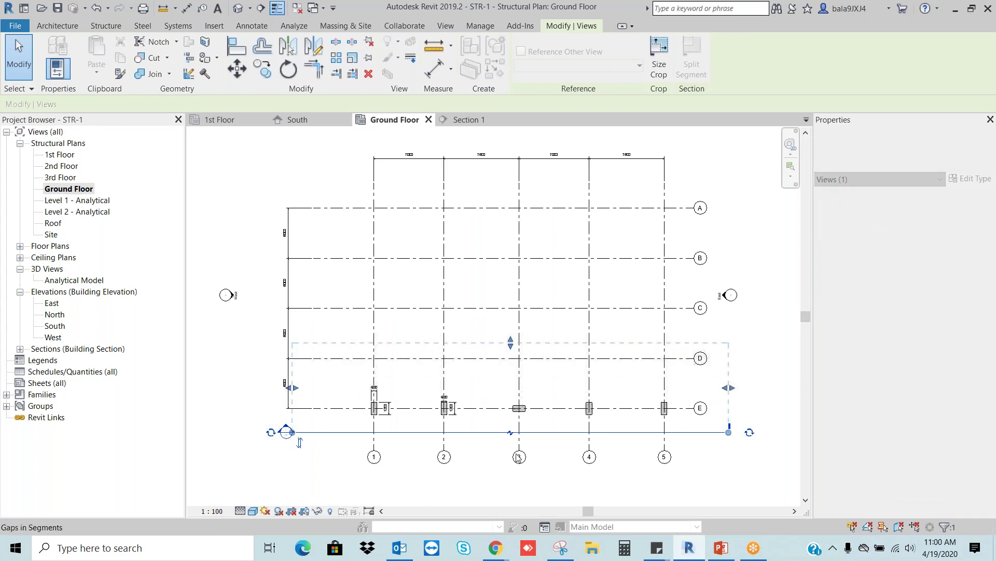
{"action": "right_click", "coordinate": [555, 432]}
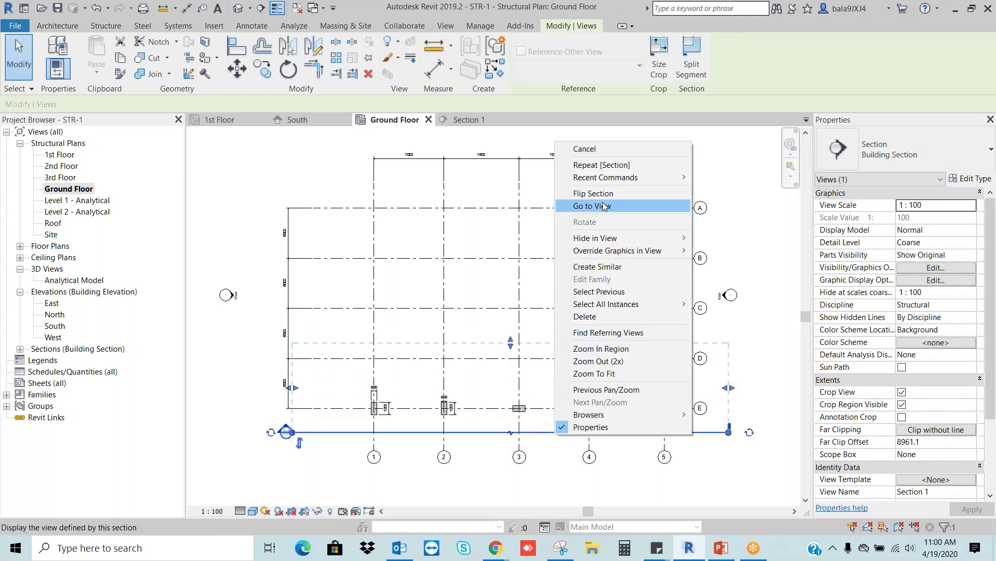
{"action": "left_click", "coordinate": [603, 206]}
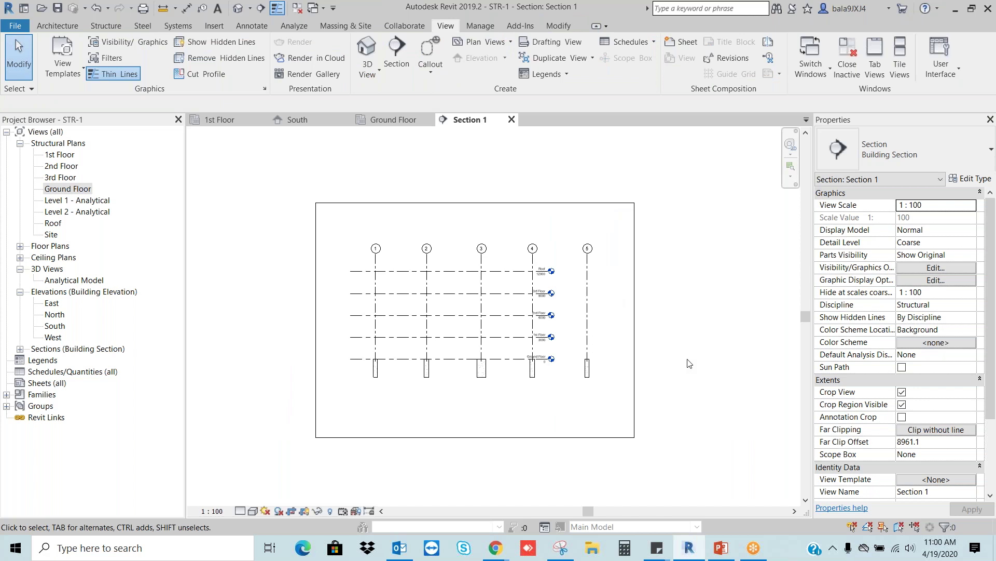
Examine the columns in the section, then inspect the constraints of the column at grids 1 and E in the Ground Floor plan
{"action": "scroll", "coordinate": [551, 357], "scroll_direction": "up", "scroll_amount": 3}
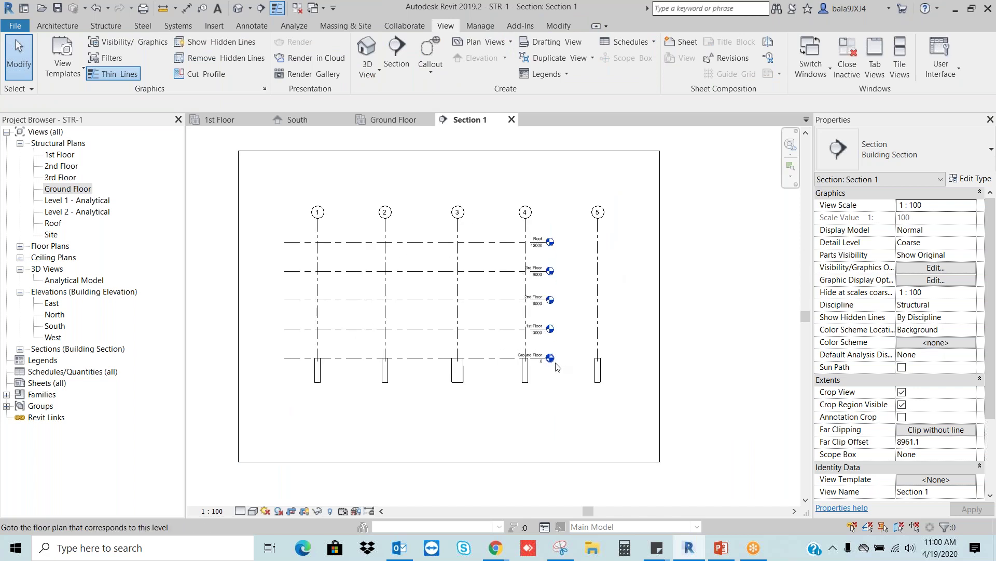
{"action": "scroll", "coordinate": [602, 382], "scroll_direction": "down", "scroll_amount": 1}
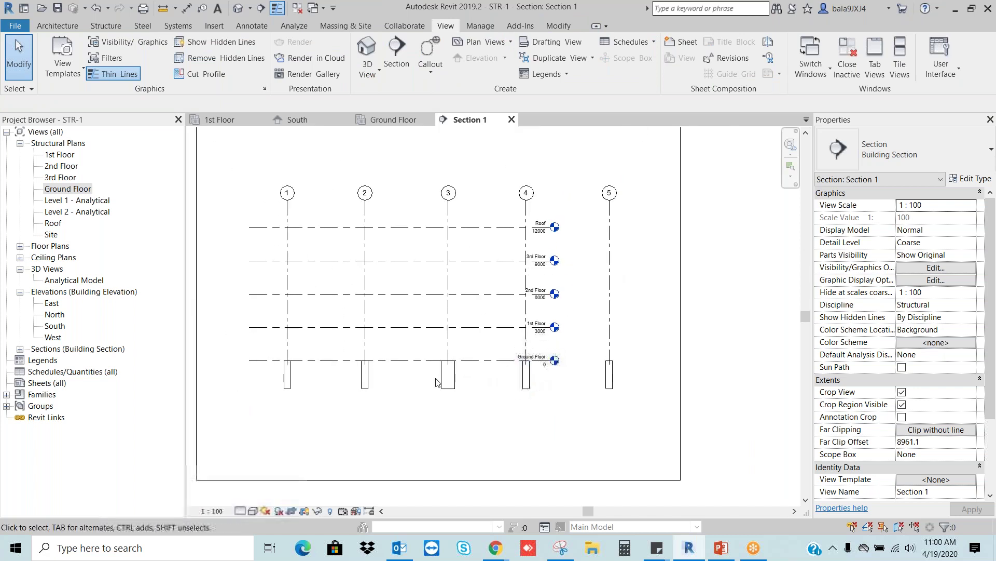
{"action": "left_click", "coordinate": [76, 190]}
{"action": "double_click", "coordinate": [76, 190]}
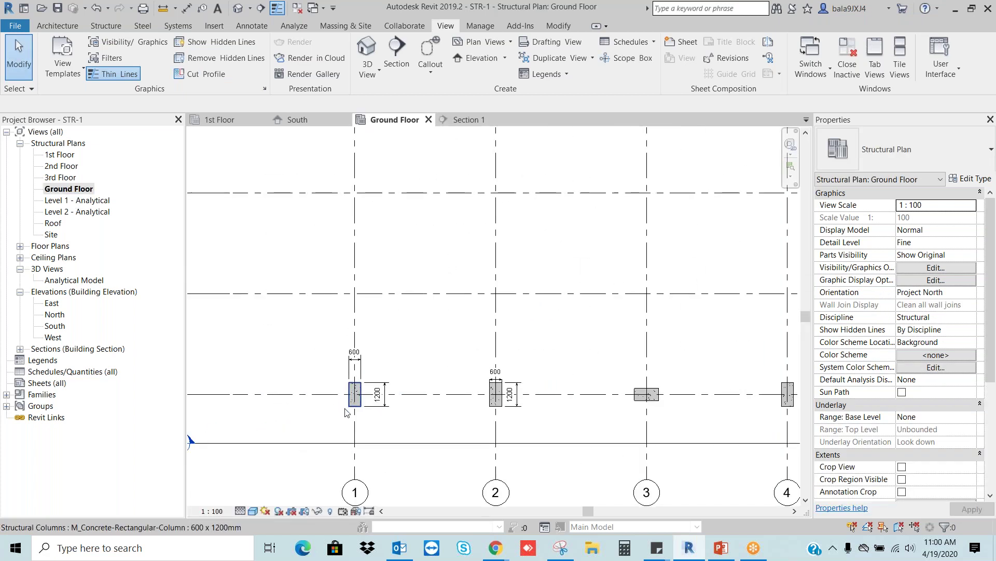
{"action": "left_click", "coordinate": [357, 396]}
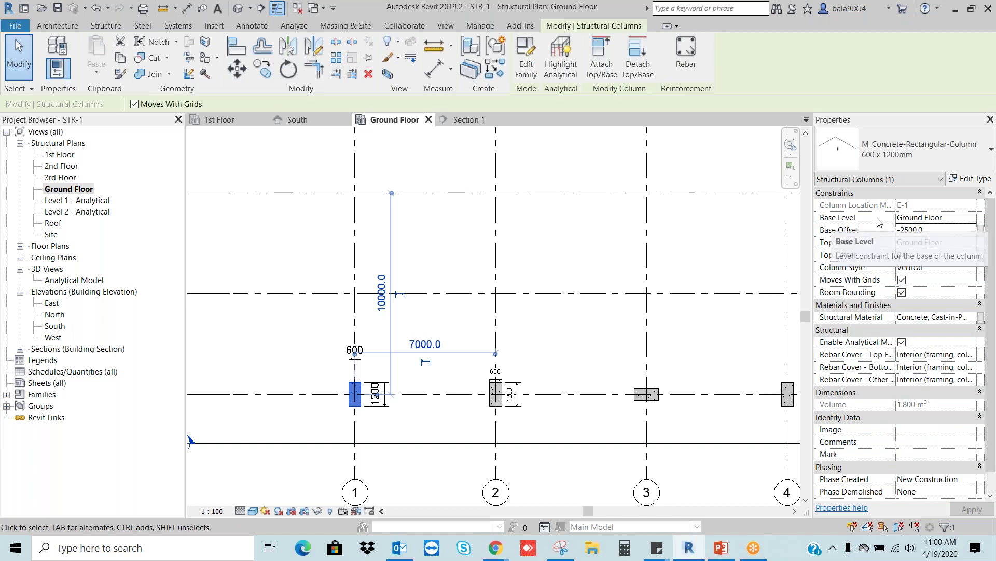
Go back to the section view from its section line and examine the columns relative to the floor levels
{"action": "left_click", "coordinate": [420, 476]}
{"action": "left_click", "coordinate": [429, 443]}
{"action": "right_click", "coordinate": [428, 443]}
{"action": "left_click", "coordinate": [476, 214]}
{"action": "scroll", "coordinate": [524, 367], "scroll_direction": "up", "scroll_amount": 2}
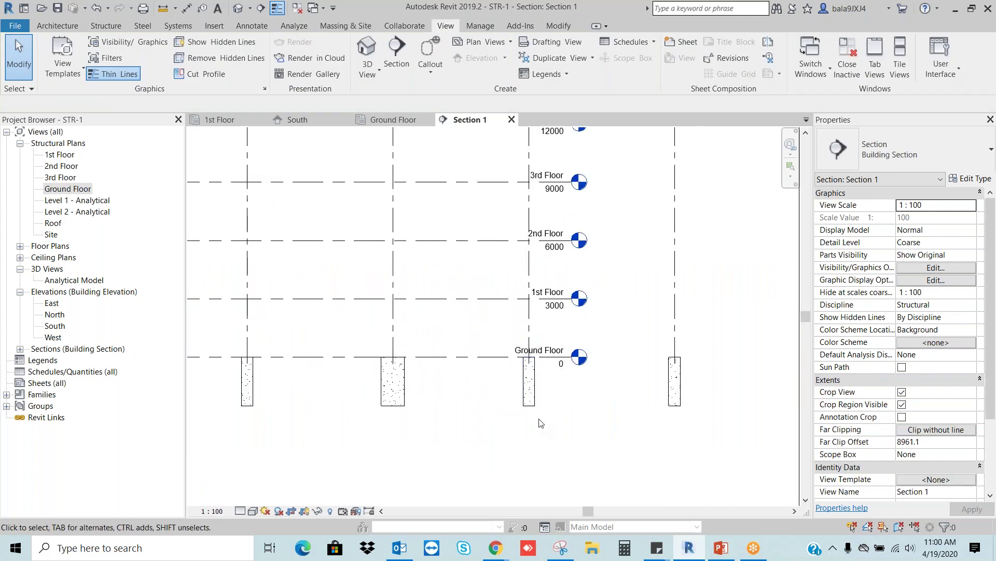
{"action": "scroll", "coordinate": [539, 423], "scroll_direction": "down", "scroll_amount": 2}
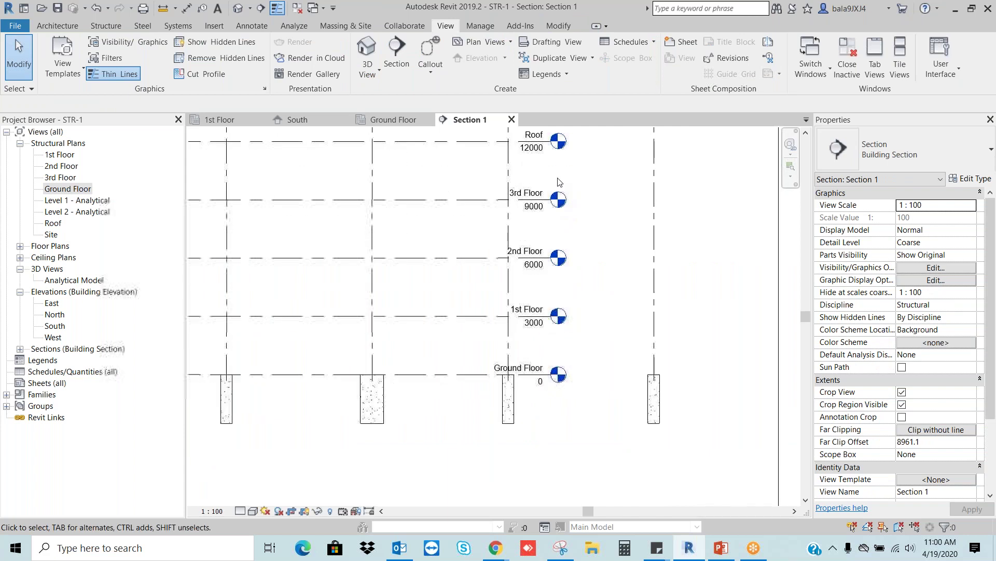
{"action": "scroll", "coordinate": [597, 373], "scroll_direction": "down", "scroll_amount": 2}
{"action": "middle_click_drag", "start_coordinate": [613, 363], "coordinate": [614, 307]}
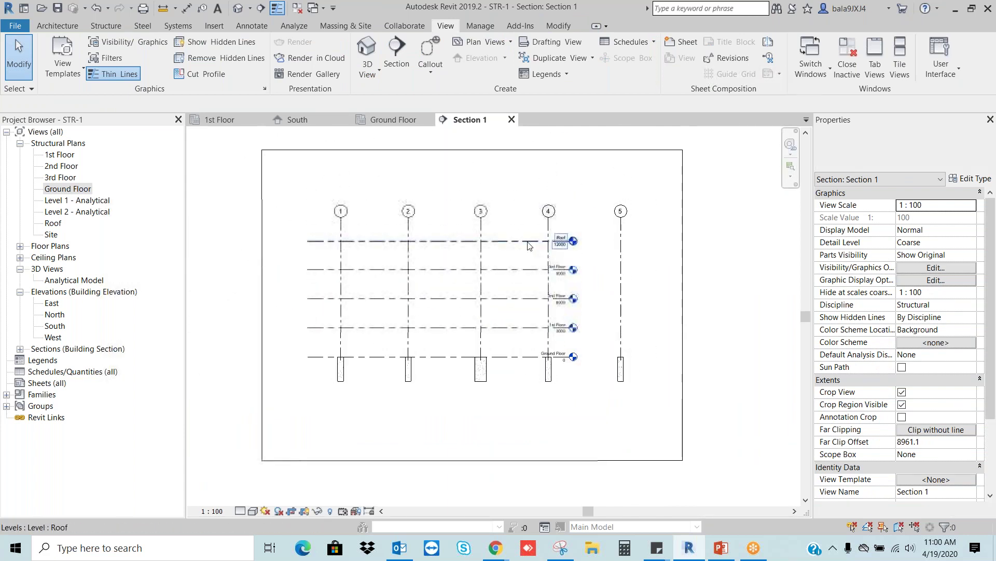
Extend the level lines in the section view so that their heads sit just beyond grid 5
{"action": "left_click", "coordinate": [519, 197]}
{"action": "scroll", "coordinate": [670, 261], "scroll_direction": "up", "scroll_amount": 2}
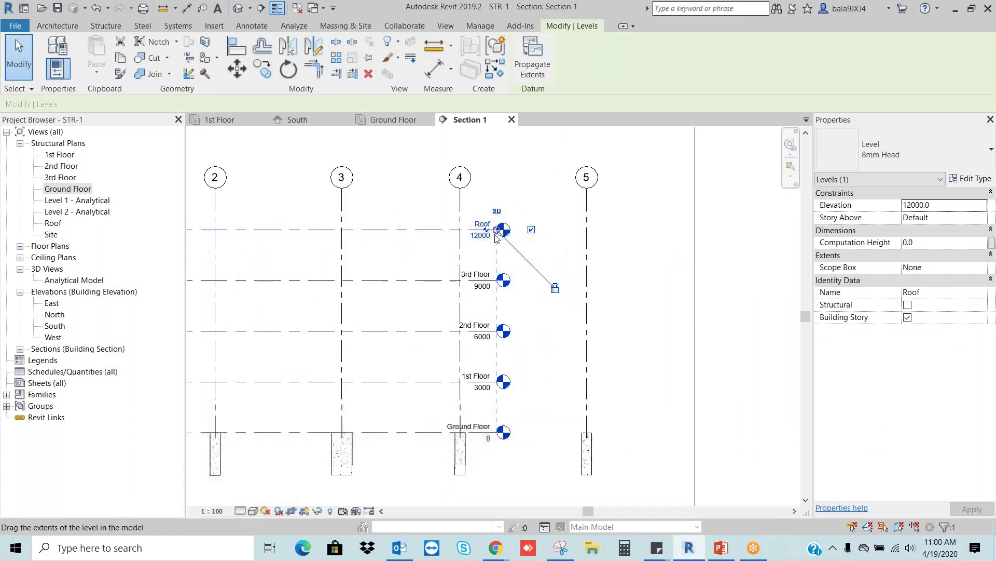
{"action": "left_click_drag", "start_coordinate": [498, 231], "coordinate": [657, 230]}
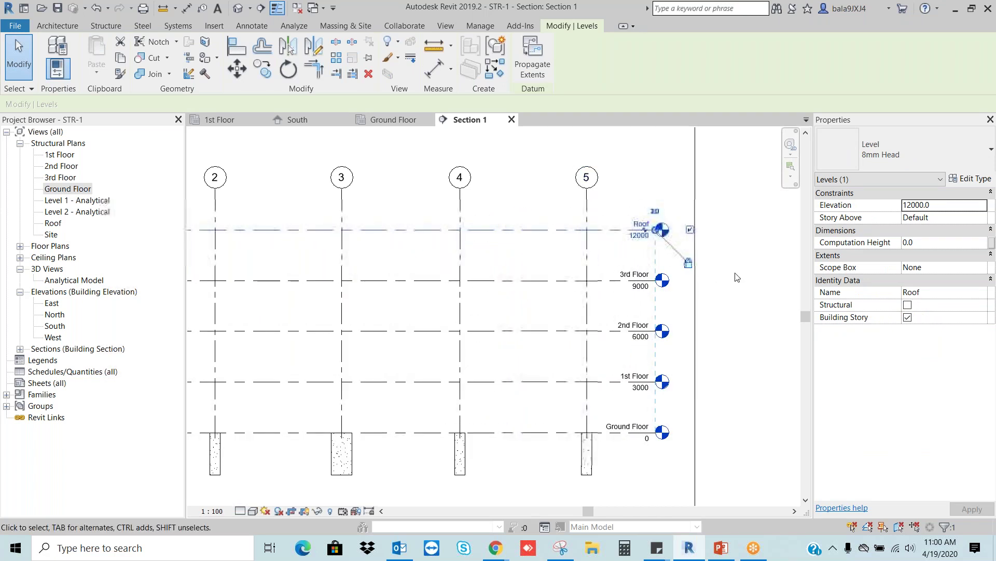
{"action": "left_click", "coordinate": [734, 217]}
Inspect the base and top constraints of the column at grid 1 against the Ground Floor level in the section
{"action": "scroll", "coordinate": [734, 218], "scroll_direction": "down", "scroll_amount": 3}
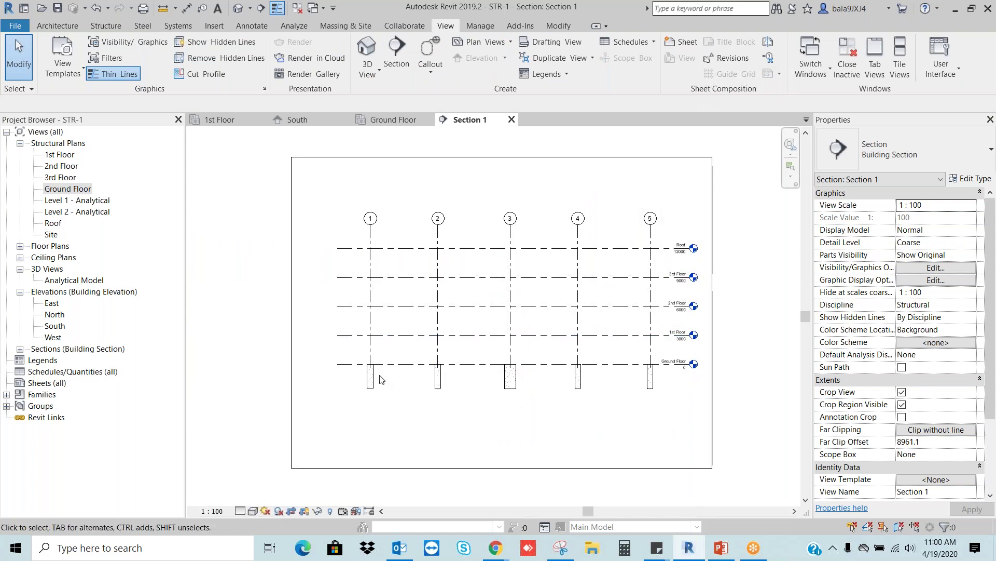
{"action": "scroll", "coordinate": [376, 394], "scroll_direction": "up", "scroll_amount": 2}
{"action": "scroll", "coordinate": [376, 393], "scroll_direction": "up", "scroll_amount": 2}
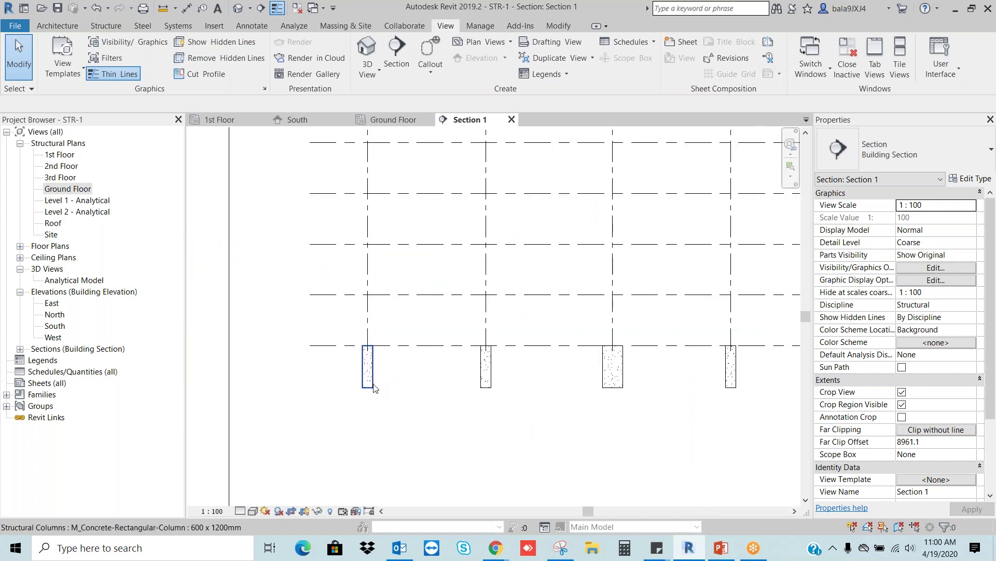
{"action": "left_click", "coordinate": [373, 385]}
{"action": "scroll", "coordinate": [379, 394], "scroll_direction": "down", "scroll_amount": 3}
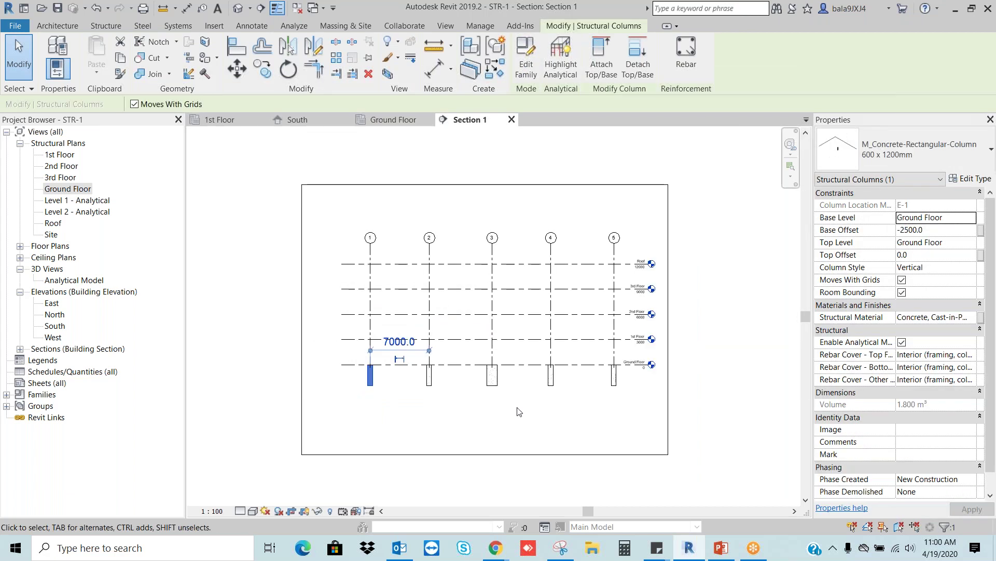
{"action": "left_click", "coordinate": [650, 367]}
{"action": "scroll", "coordinate": [647, 366], "scroll_direction": "up", "scroll_amount": 1}
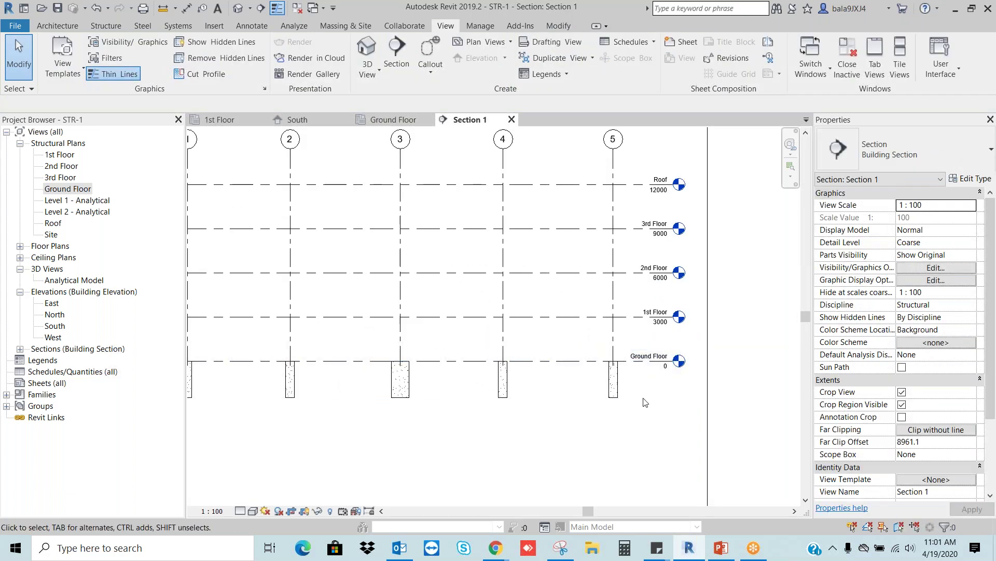
{"action": "scroll", "coordinate": [645, 402], "scroll_direction": "down", "scroll_amount": 2}
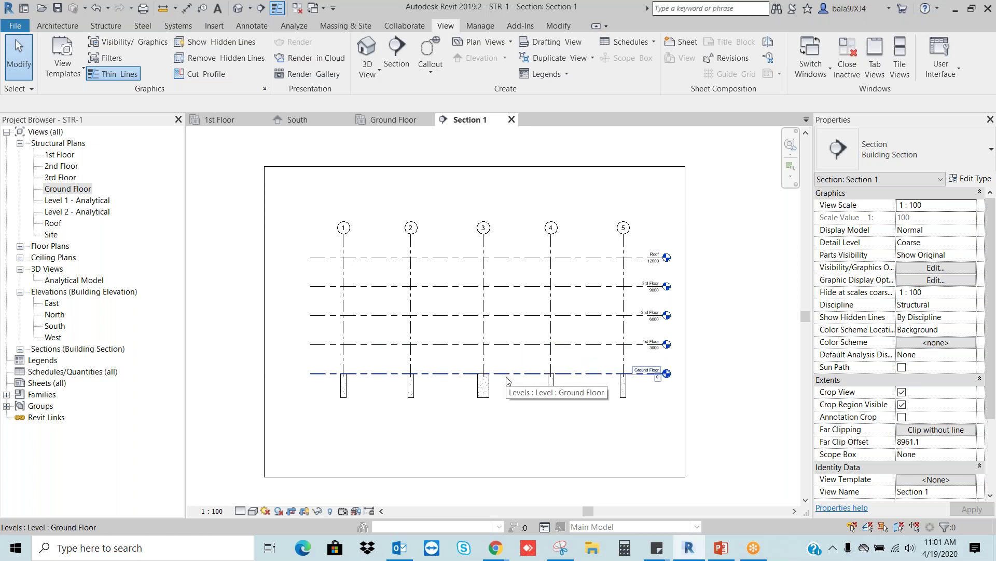
Set the grid 1 column's top level to 1st Floor and its base offset to 0
{"action": "left_click", "coordinate": [347, 392]}
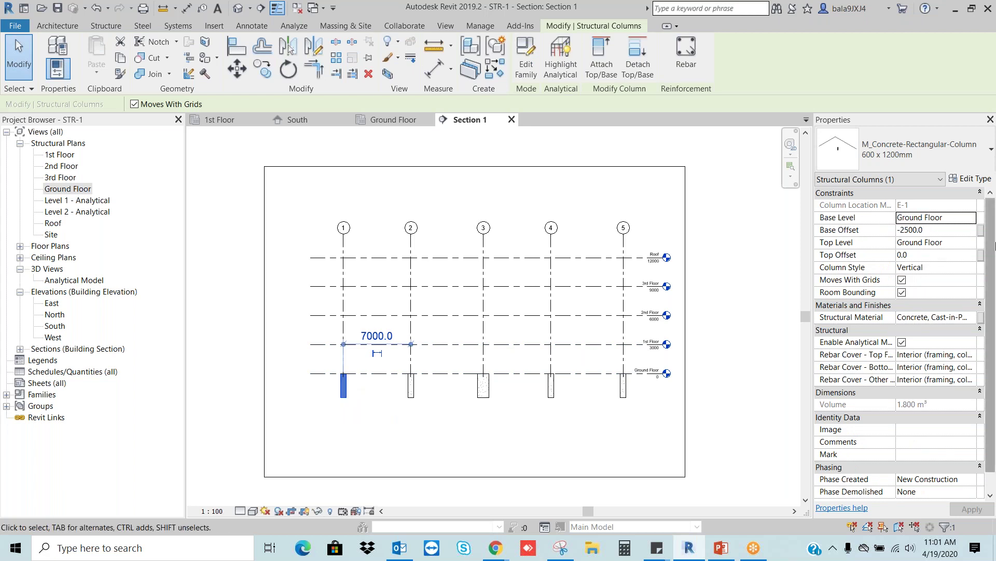
{"action": "left_click", "coordinate": [960, 243]}
{"action": "left_click", "coordinate": [912, 265]}
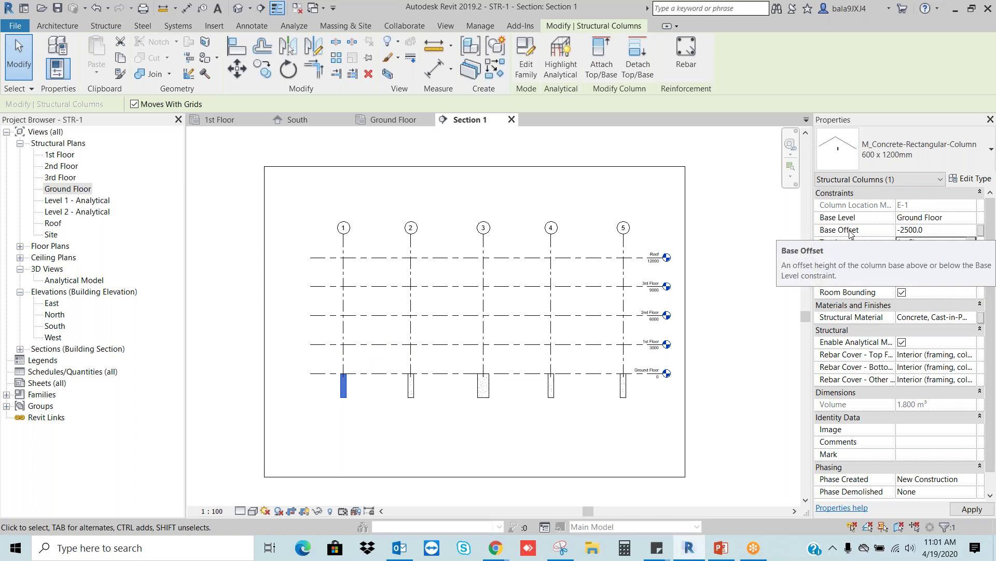
{"action": "left_click", "coordinate": [879, 228]}
{"action": "type", "text": "0"}
{"action": "key", "text": "Return"}
{"action": "left_click", "coordinate": [729, 305]}
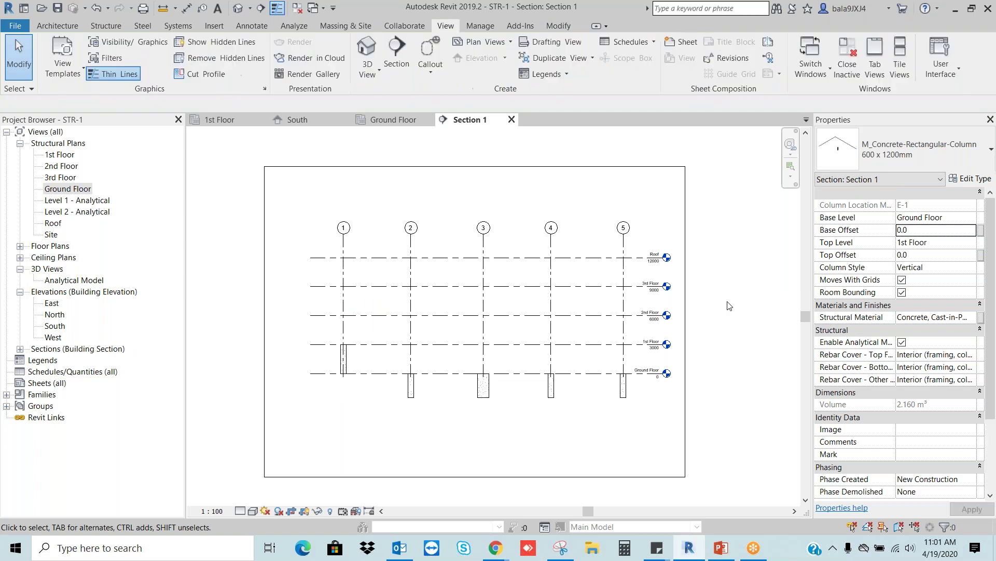
Return to the Ground Floor plan and try selecting the columns at grids 2 to 5 along grid E together
{"action": "left_click_drag", "start_coordinate": [386, 360], "coordinate": [638, 420]}
{"action": "left_click", "coordinate": [638, 420]}
{"action": "double_click", "coordinate": [67, 189]}
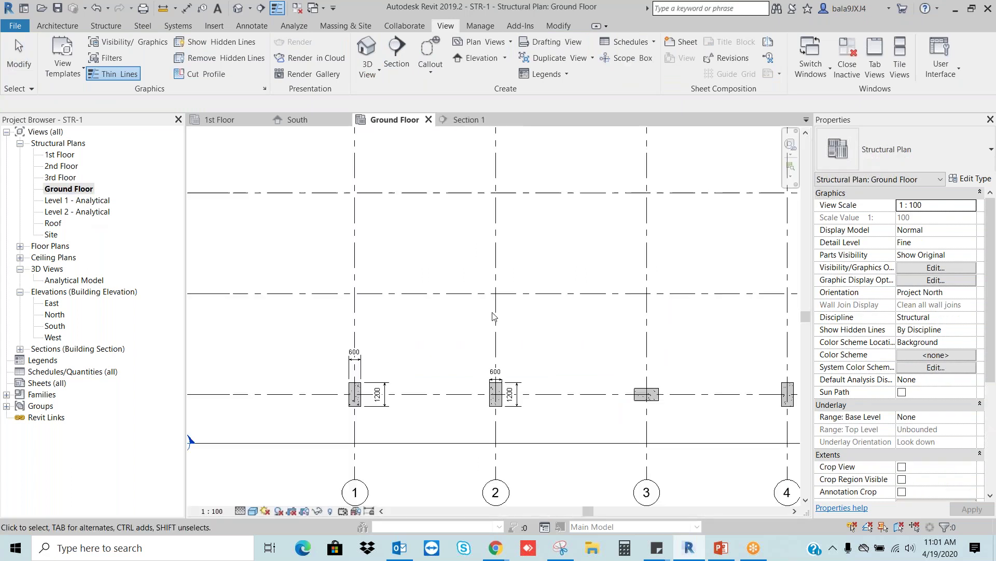
{"action": "scroll", "coordinate": [347, 286], "scroll_direction": "down", "scroll_amount": 3}
{"action": "left_click_drag", "start_coordinate": [393, 315], "coordinate": [655, 358]}
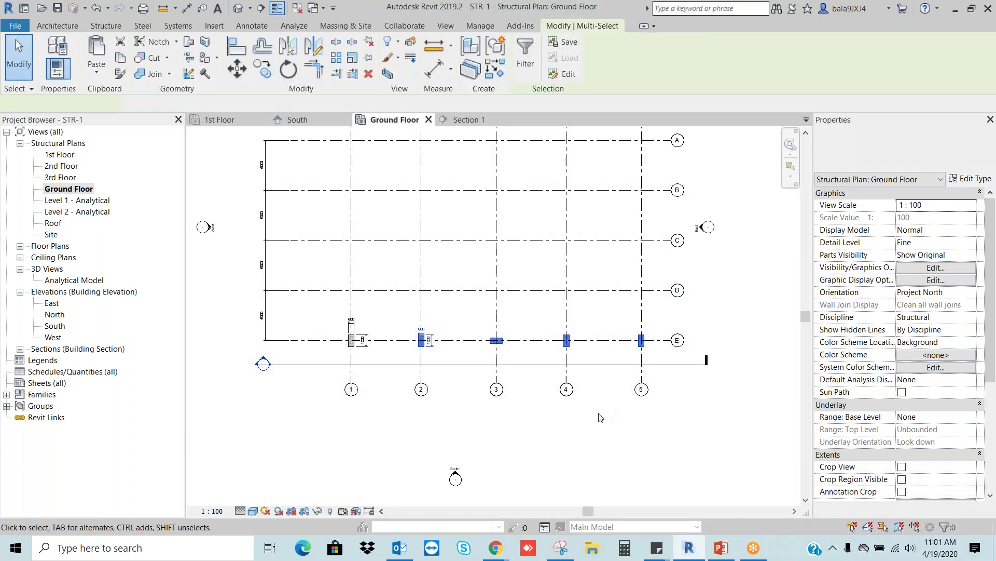
{"action": "key", "text": "Escape"}
Set the top level of the column at grids 2 and E to 1st Floor and its base offset to 0
{"action": "scroll", "coordinate": [421, 342], "scroll_direction": "up", "scroll_amount": 4}
{"action": "left_click", "coordinate": [351, 341]}
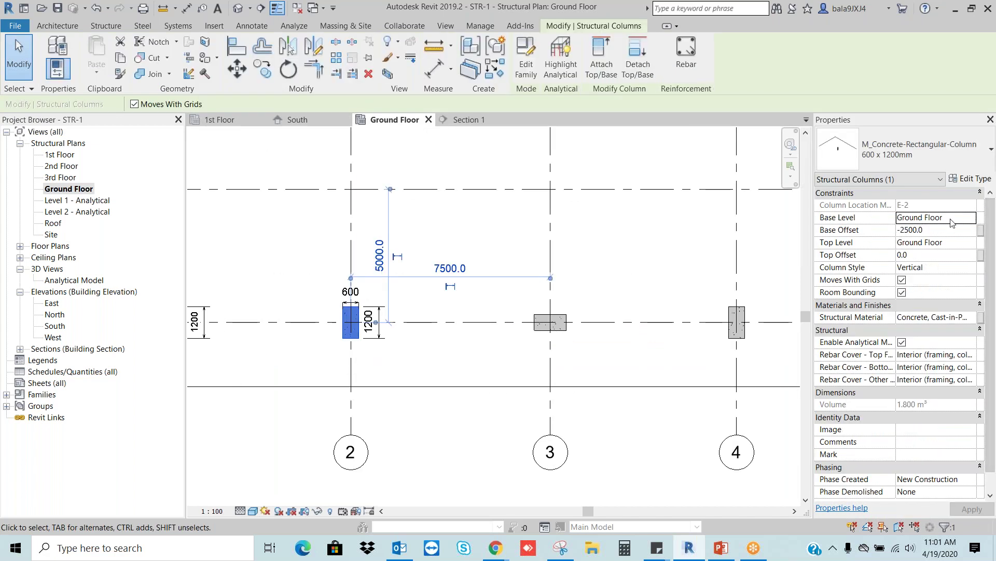
{"action": "left_click", "coordinate": [971, 243]}
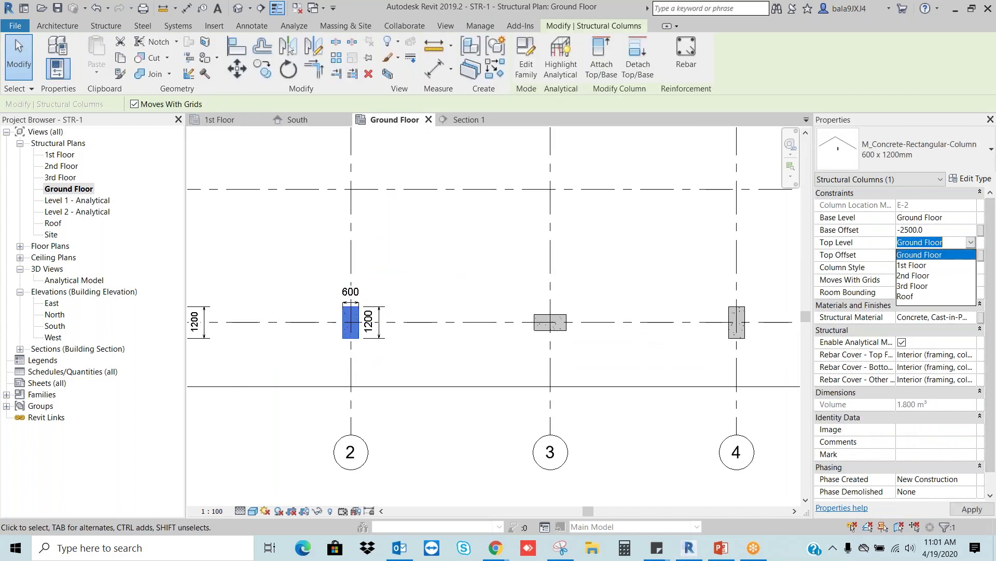
{"action": "left_click", "coordinate": [911, 265]}
{"action": "left_click", "coordinate": [934, 230]}
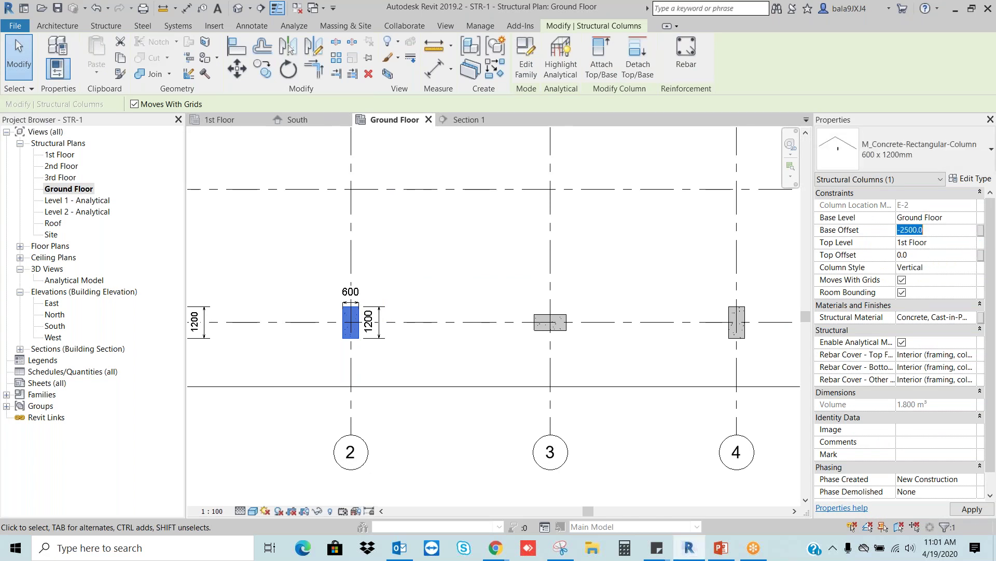
{"action": "type", "text": "0"}
{"action": "left_click", "coordinate": [507, 312]}
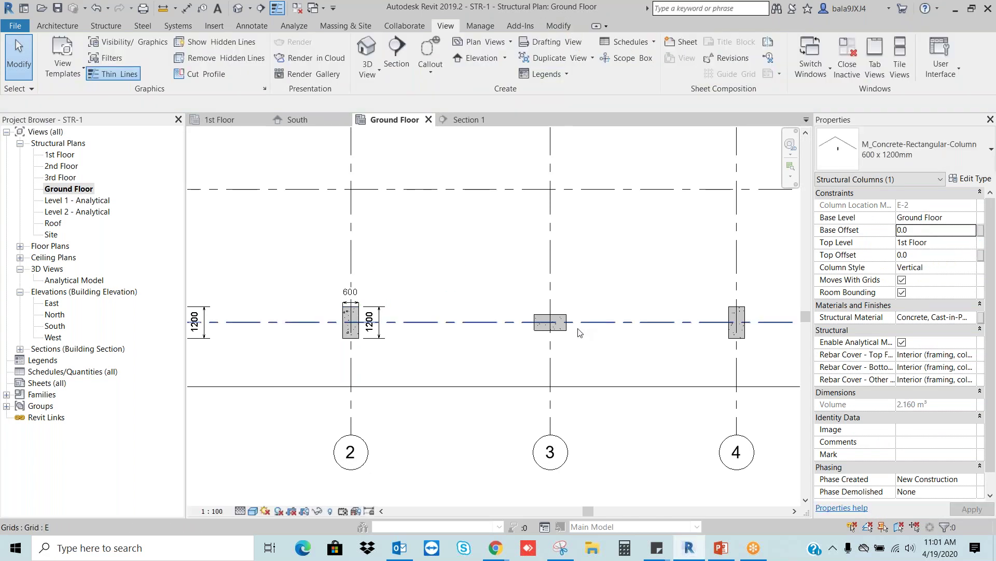
Set the three columns at grids 3, 4 and 5 along grid E to top level 1st Floor and base offset 0
{"action": "scroll", "coordinate": [507, 312], "scroll_direction": "down", "scroll_amount": 1}
{"action": "scroll", "coordinate": [507, 311], "scroll_direction": "down", "scroll_amount": 3}
{"action": "left_click_drag", "start_coordinate": [495, 281], "coordinate": [748, 335]}
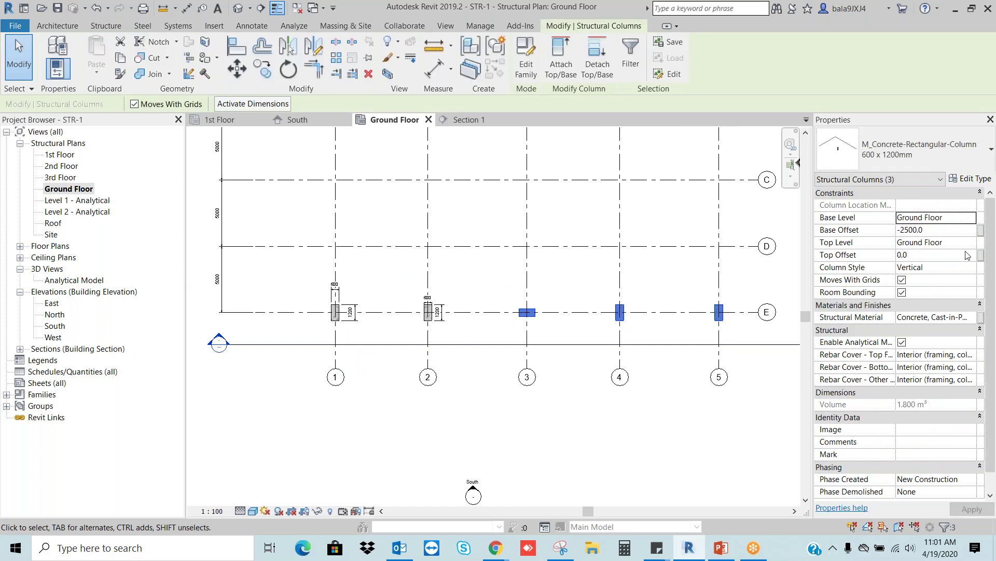
{"action": "left_click", "coordinate": [970, 243]}
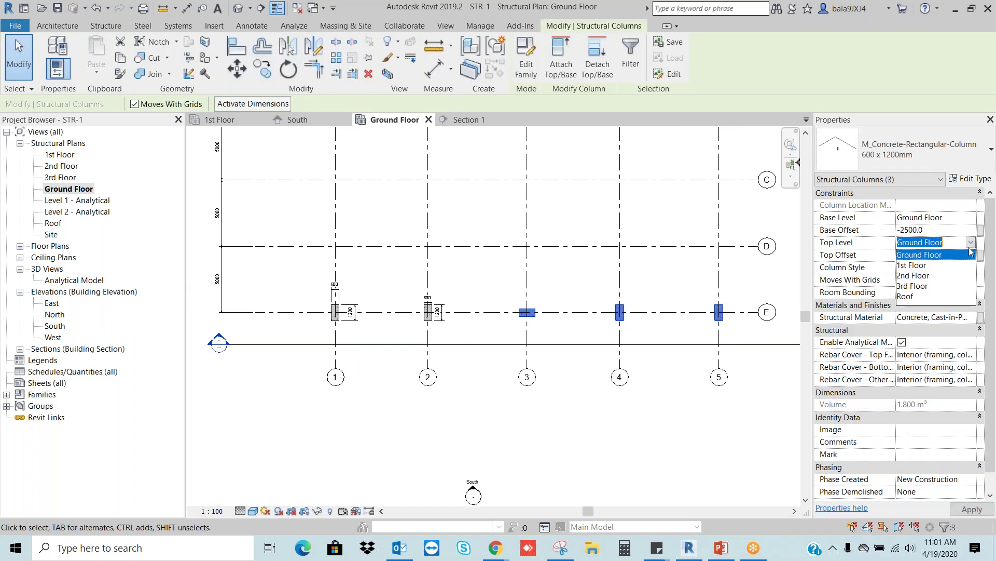
{"action": "left_click", "coordinate": [924, 259]}
{"action": "left_click", "coordinate": [937, 231]}
{"action": "key", "text": "ctrl+a"}
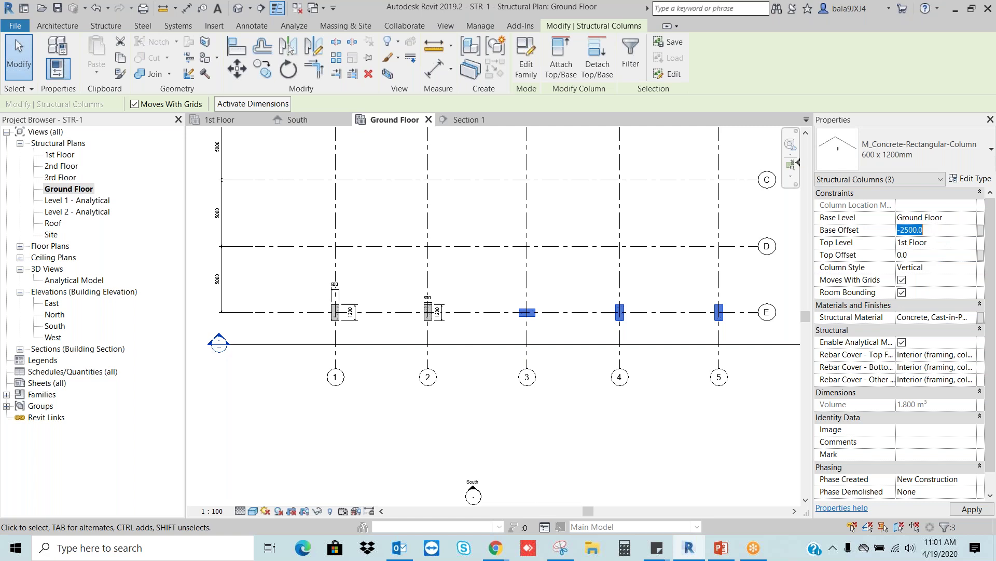
{"action": "type", "text": "0"}
{"action": "key", "text": "Return"}
{"action": "key", "text": "Escape"}
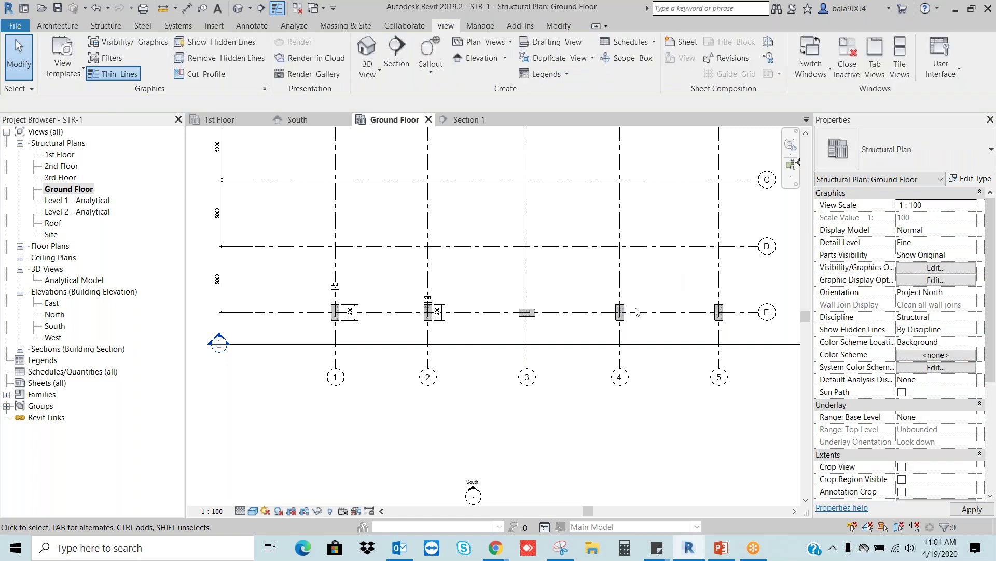
Open the section view from the section line below grid E and inspect the column heights against the levels
{"action": "scroll", "coordinate": [653, 327], "scroll_direction": "down", "scroll_amount": 2}
{"action": "left_click", "coordinate": [653, 324]}
{"action": "right_click", "coordinate": [653, 324]}
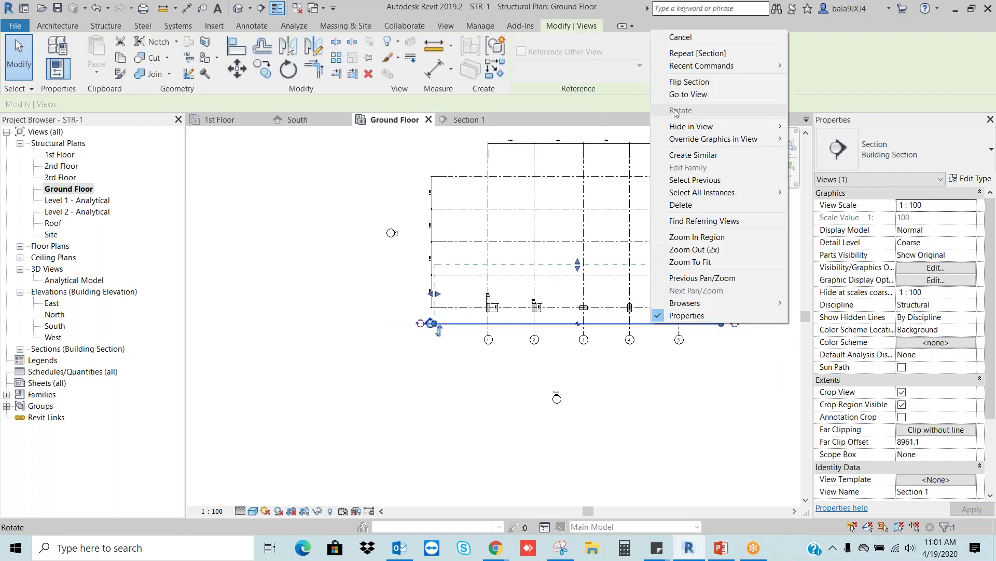
{"action": "left_click", "coordinate": [686, 94]}
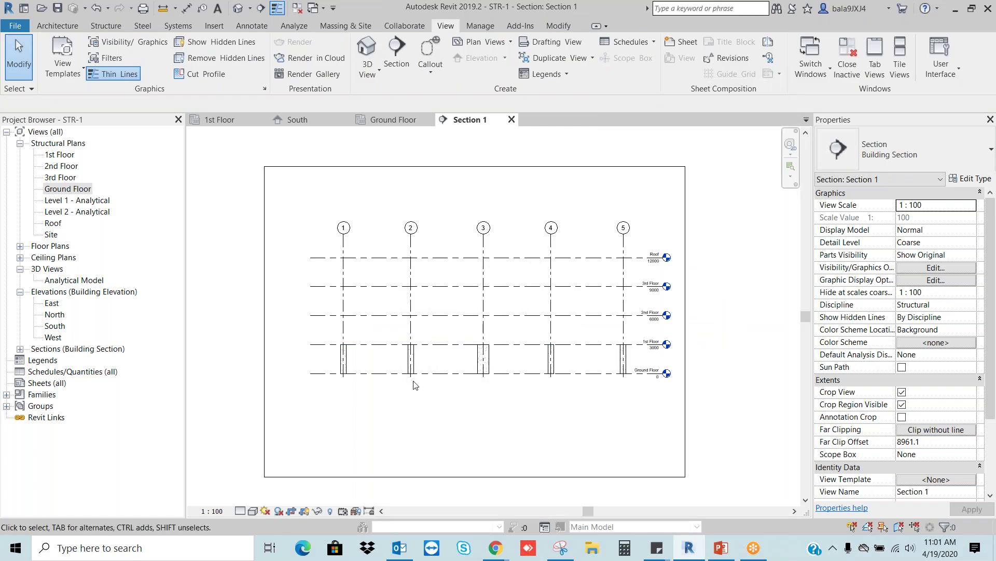
{"action": "scroll", "coordinate": [708, 388], "scroll_direction": "up", "scroll_amount": 1}
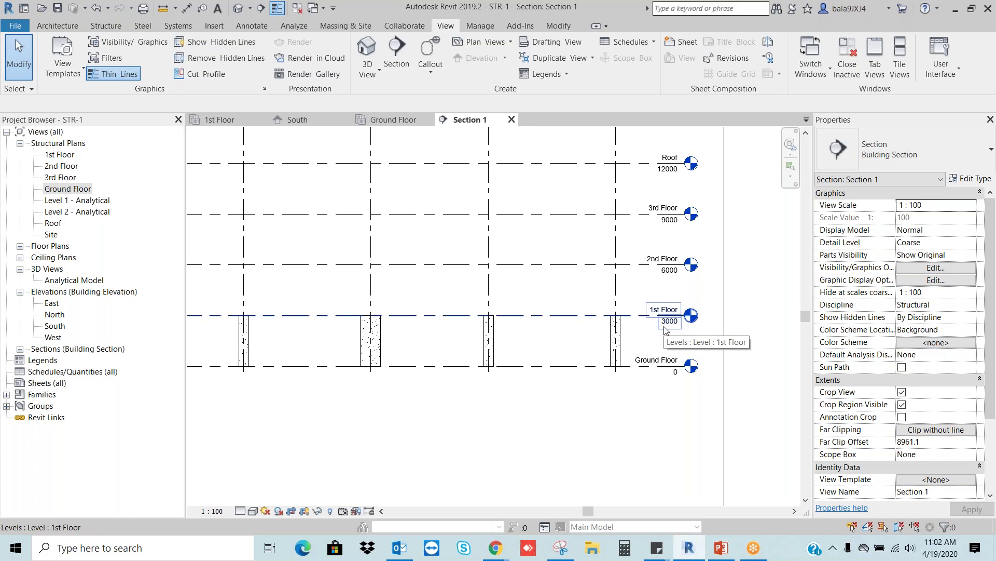
Set the top level of the column at grid 5 to 2nd Floor
{"action": "left_click", "coordinate": [623, 335]}
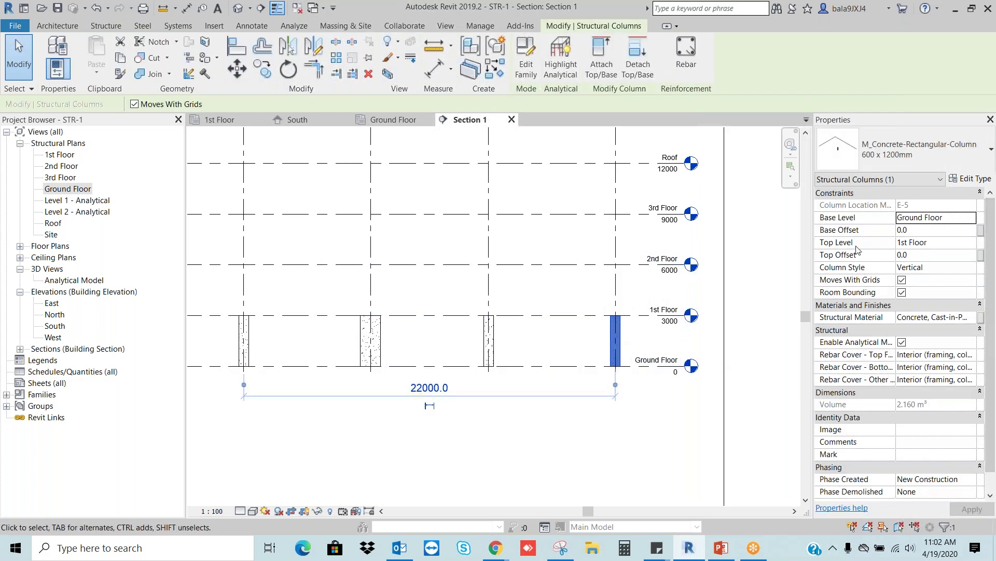
{"action": "left_click", "coordinate": [966, 247]}
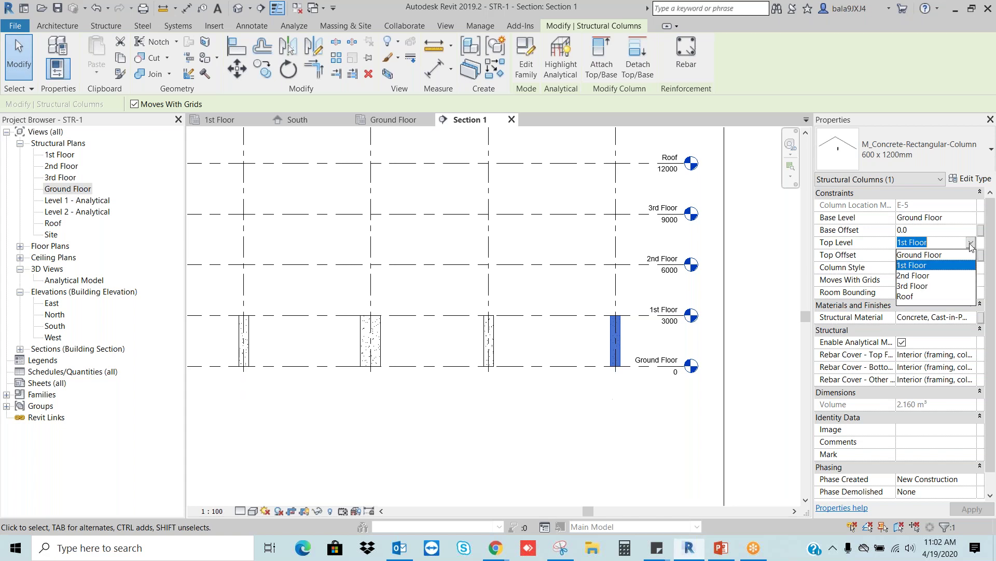
{"action": "left_click", "coordinate": [918, 278]}
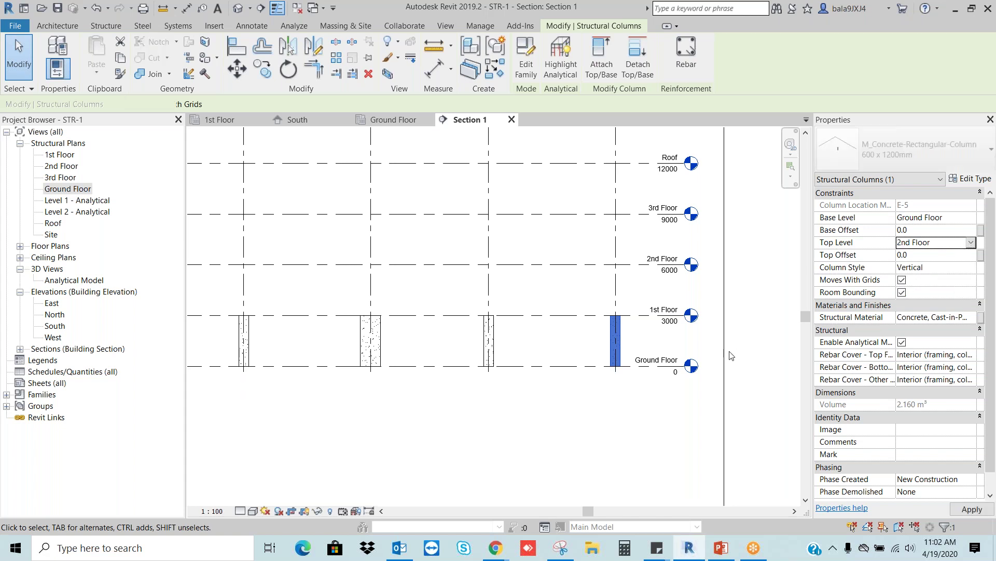
{"action": "left_click", "coordinate": [640, 295]}
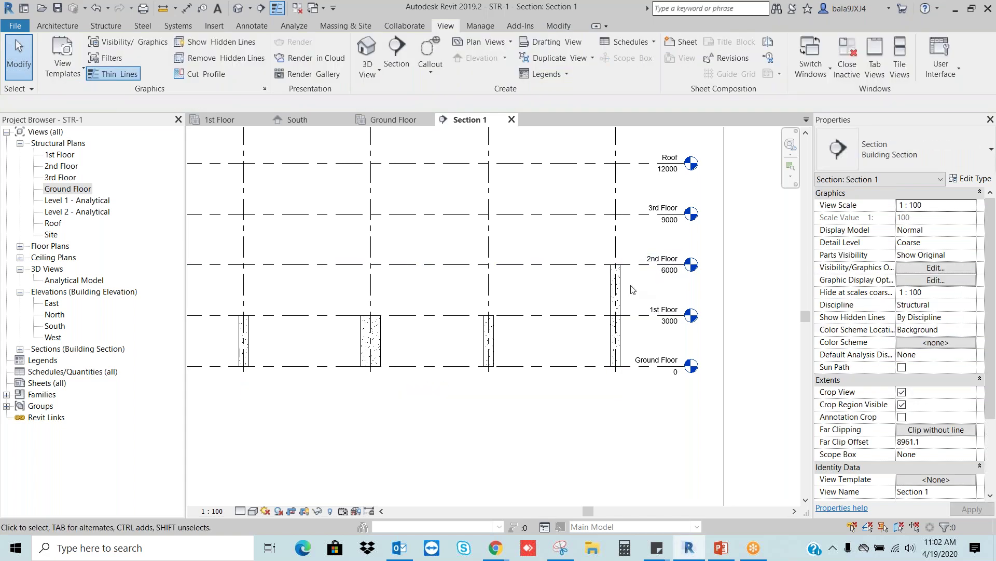
Set the grid 5 column's top level back to 1st Floor and clear the selection
{"action": "left_click", "coordinate": [622, 284]}
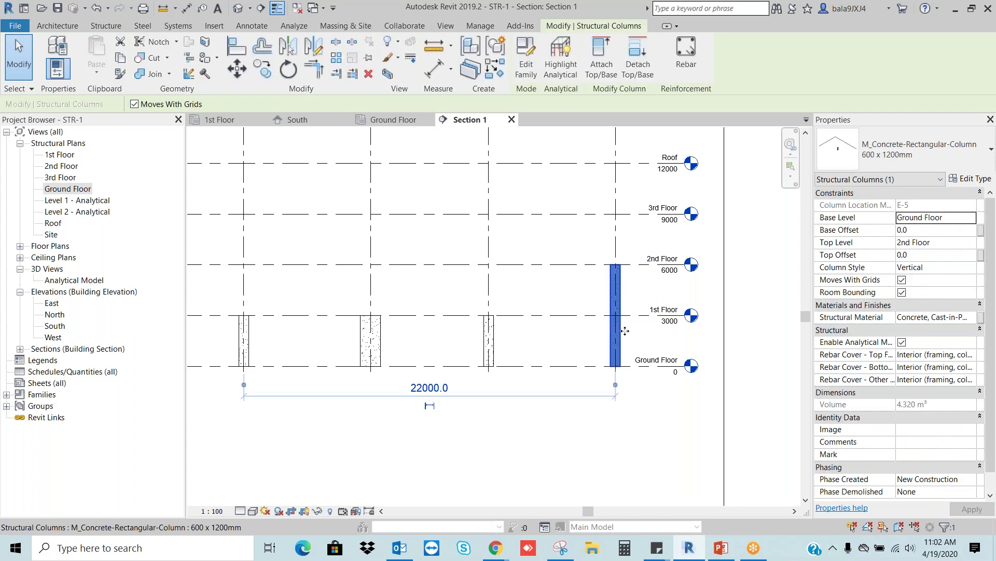
{"action": "left_click", "coordinate": [969, 247]}
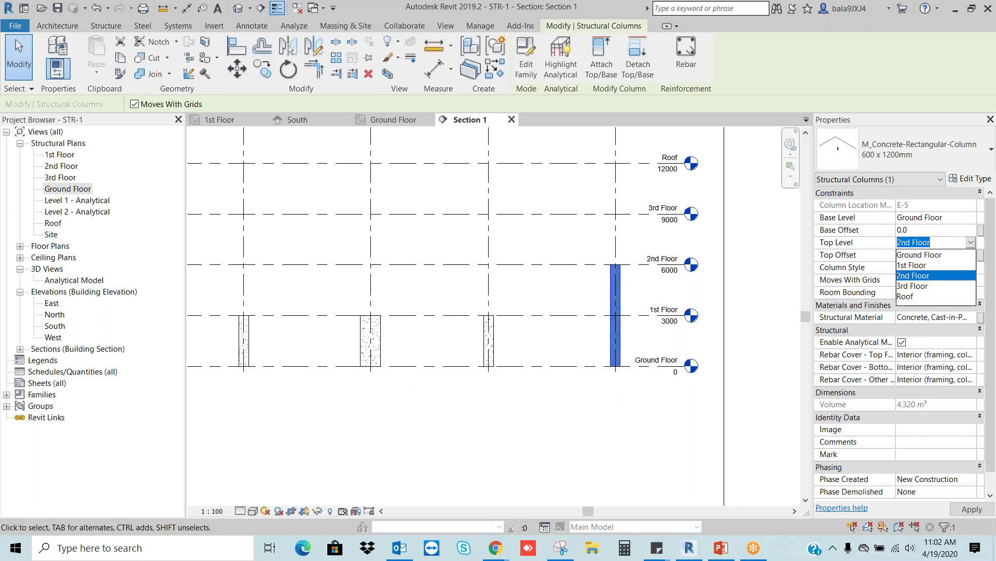
{"action": "left_click", "coordinate": [915, 265]}
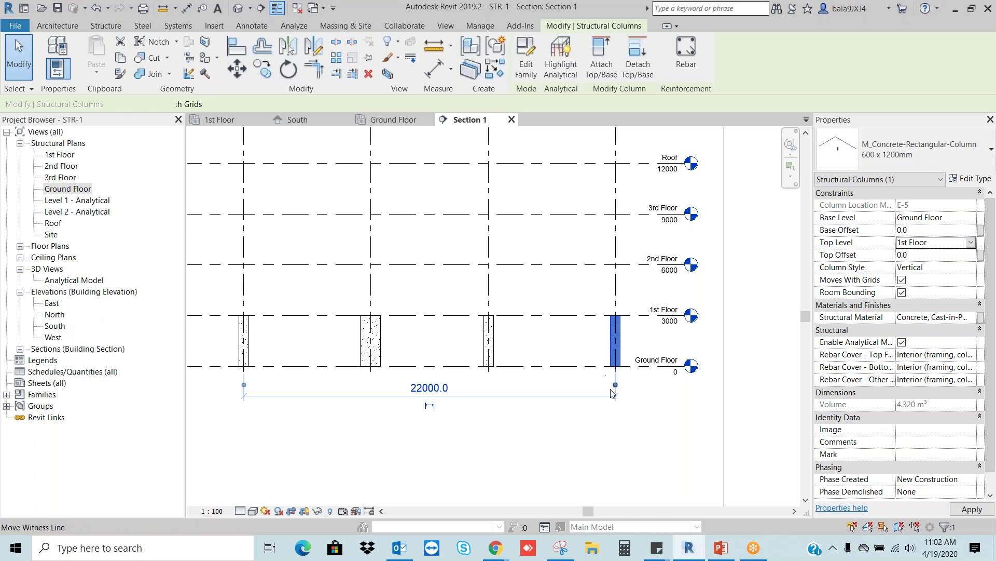
{"action": "key", "text": "Escape"}
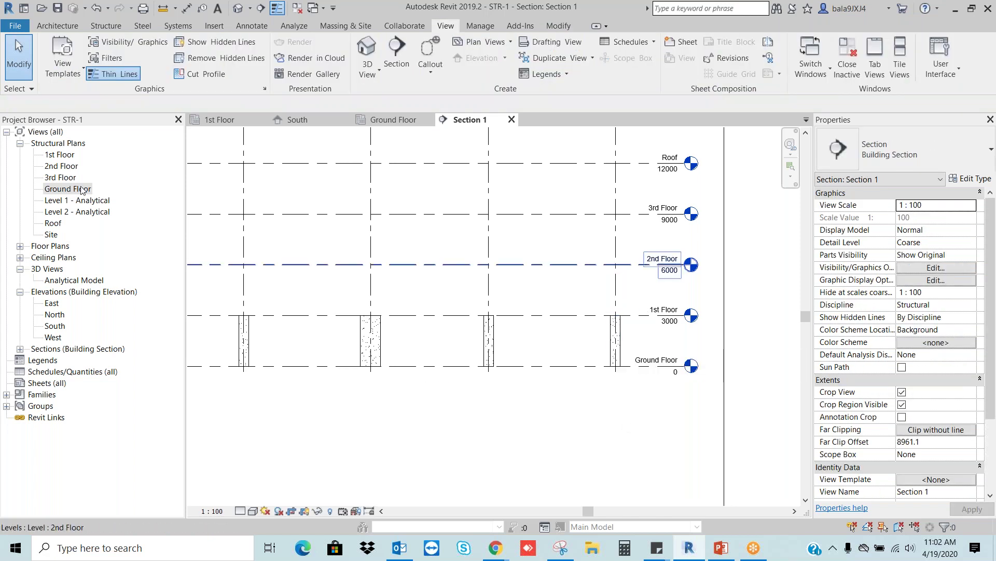
Return to the Ground Floor plan and check the constraints of the column at grids 5 and E
{"action": "double_click", "coordinate": [82, 189]}
{"action": "scroll", "coordinate": [616, 371], "scroll_direction": "up", "scroll_amount": 4}
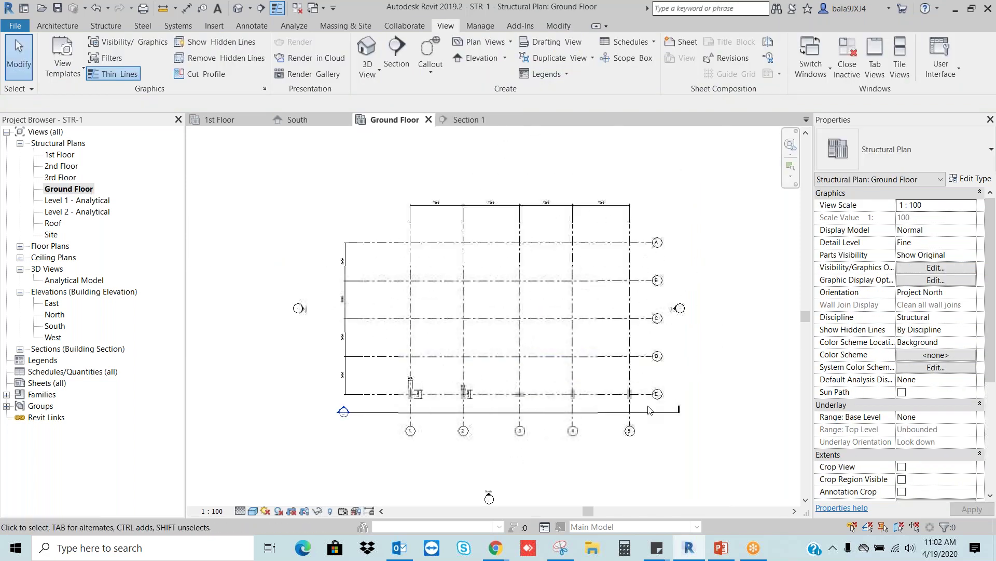
{"action": "left_click", "coordinate": [621, 389]}
{"action": "scroll", "coordinate": [650, 366], "scroll_direction": "down", "scroll_amount": 3}
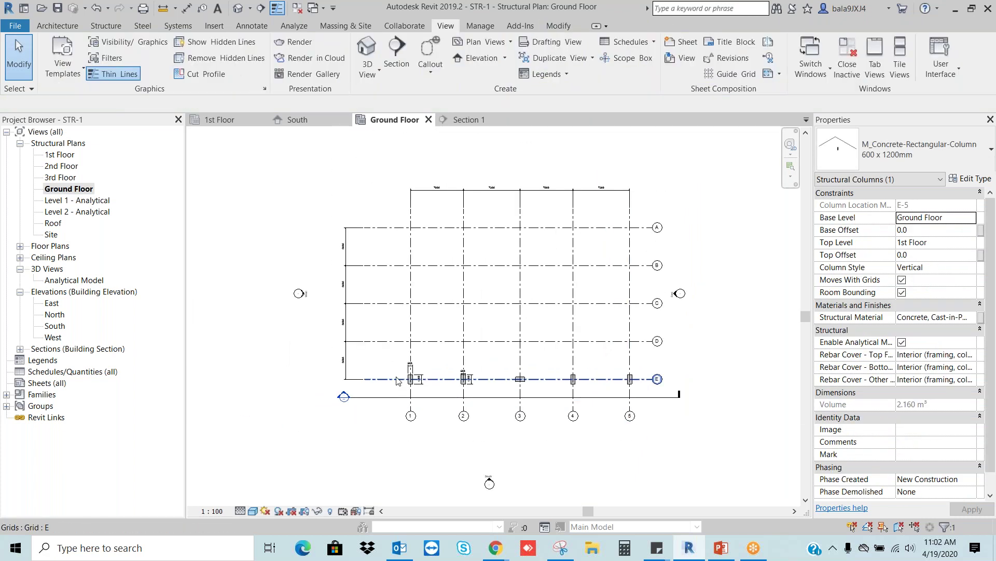
{"action": "scroll", "coordinate": [398, 380], "scroll_direction": "up", "scroll_amount": 2}
{"action": "left_click_drag", "start_coordinate": [382, 341], "coordinate": [746, 413]}
{"action": "scroll", "coordinate": [634, 414], "scroll_direction": "down", "scroll_amount": 2}
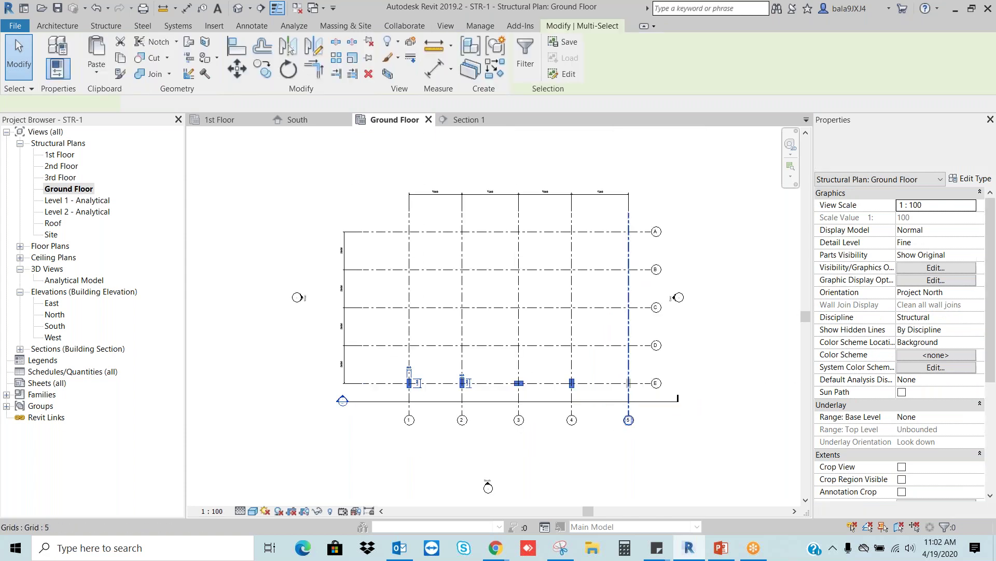
{"action": "key", "text": "Escape"}
{"action": "scroll", "coordinate": [746, 414], "scroll_direction": "up", "scroll_amount": 1}
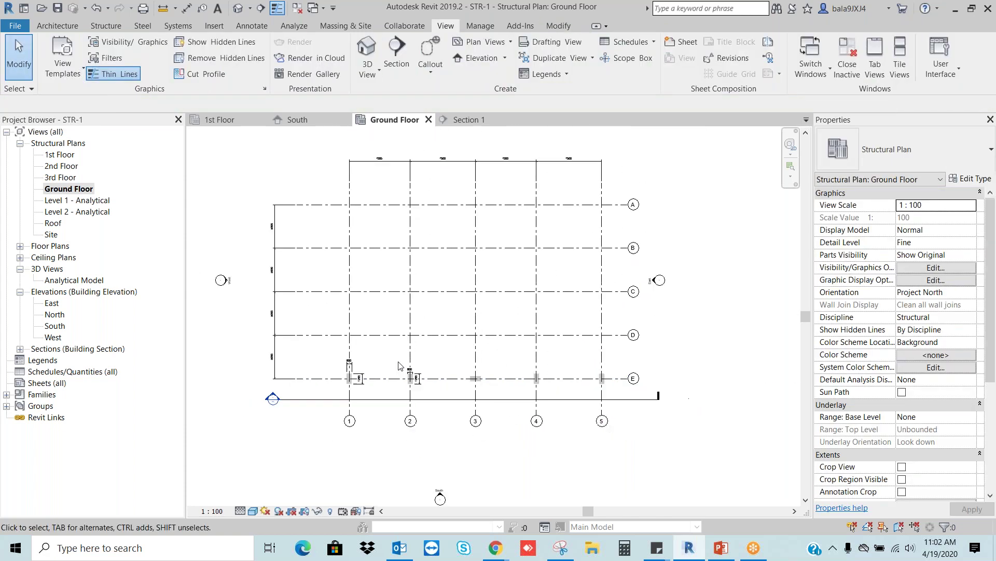
{"action": "left_click_drag", "start_coordinate": [318, 349], "coordinate": [620, 399]}
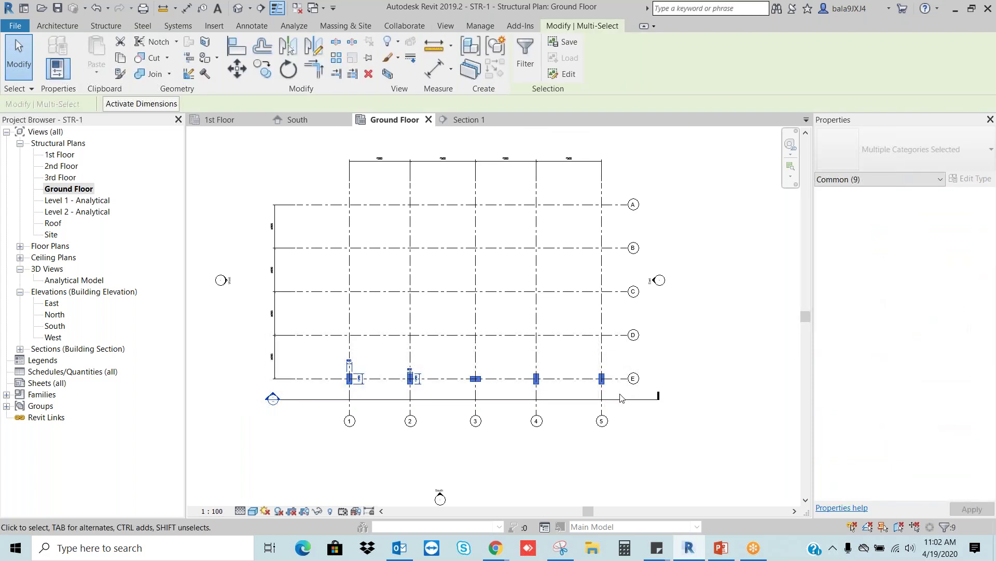
{"action": "scroll", "coordinate": [566, 439], "scroll_direction": "up", "scroll_amount": 2}
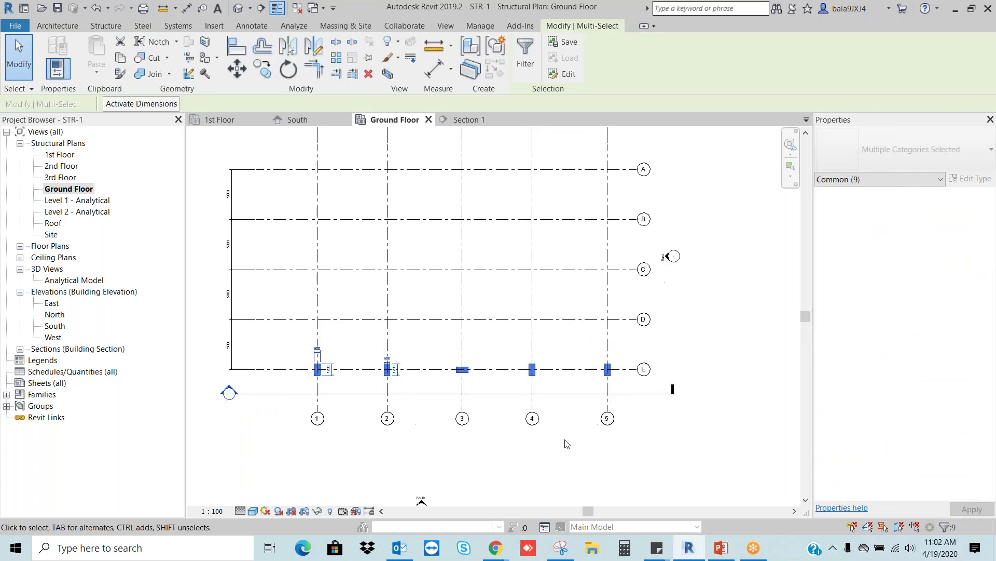
{"action": "key", "text": "Escape"}
{"action": "left_click_drag", "start_coordinate": [194, 295], "coordinate": [645, 372]}
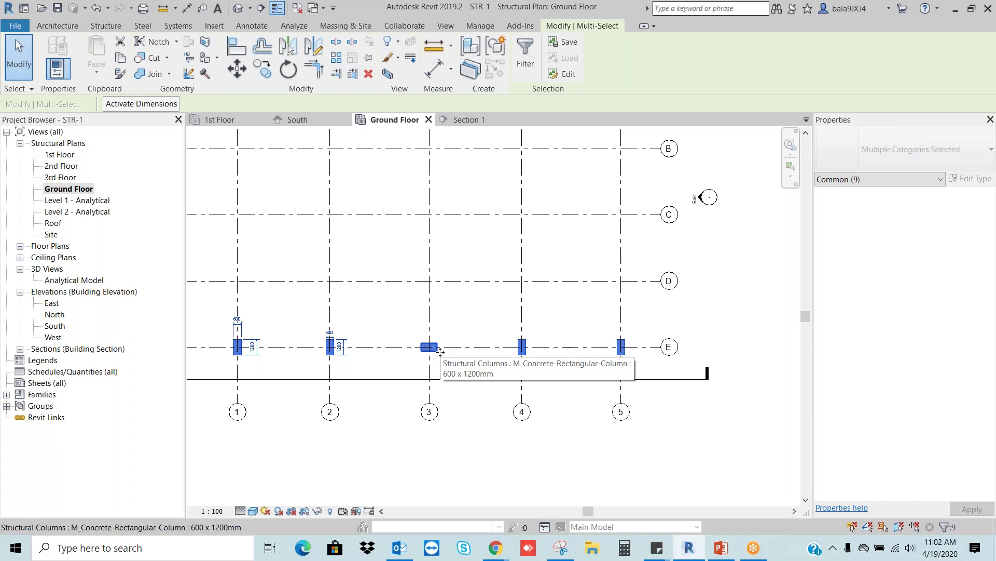
{"action": "left_click", "coordinate": [484, 404]}
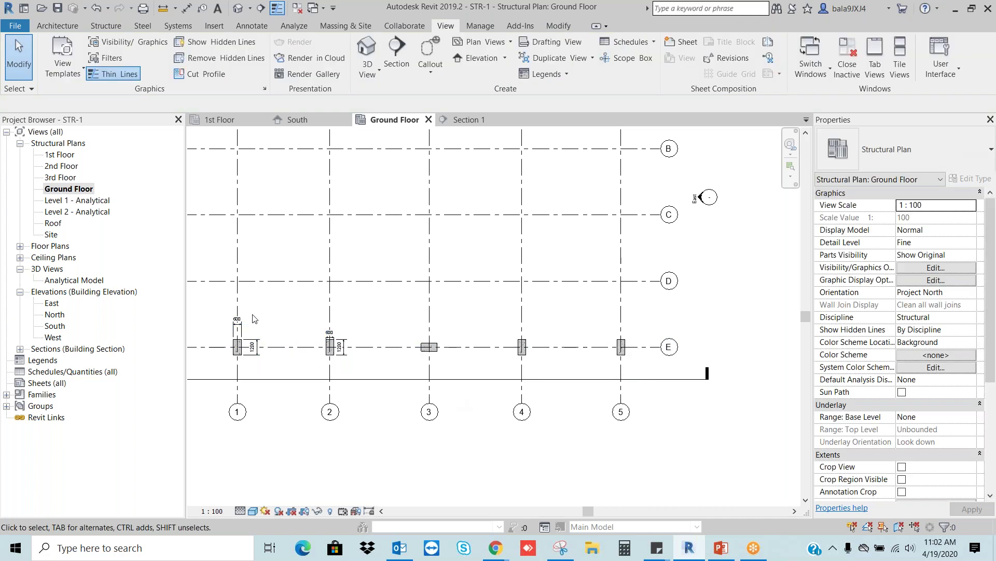
Select everything around the five columns along grid E and filter out the dimensions, keeping only Structural Columns
{"action": "left_click_drag", "start_coordinate": [213, 291], "coordinate": [649, 460]}
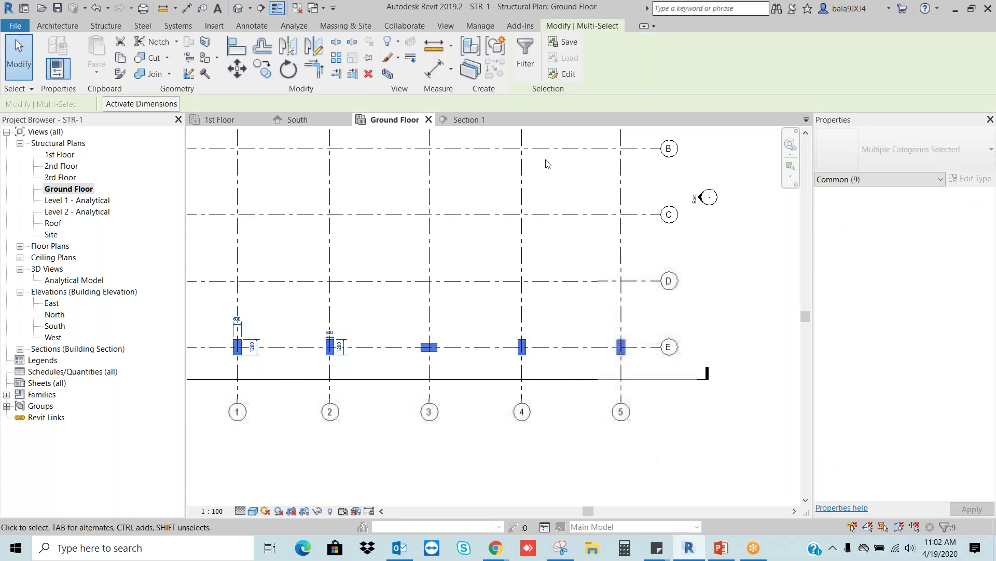
{"action": "left_click", "coordinate": [525, 50]}
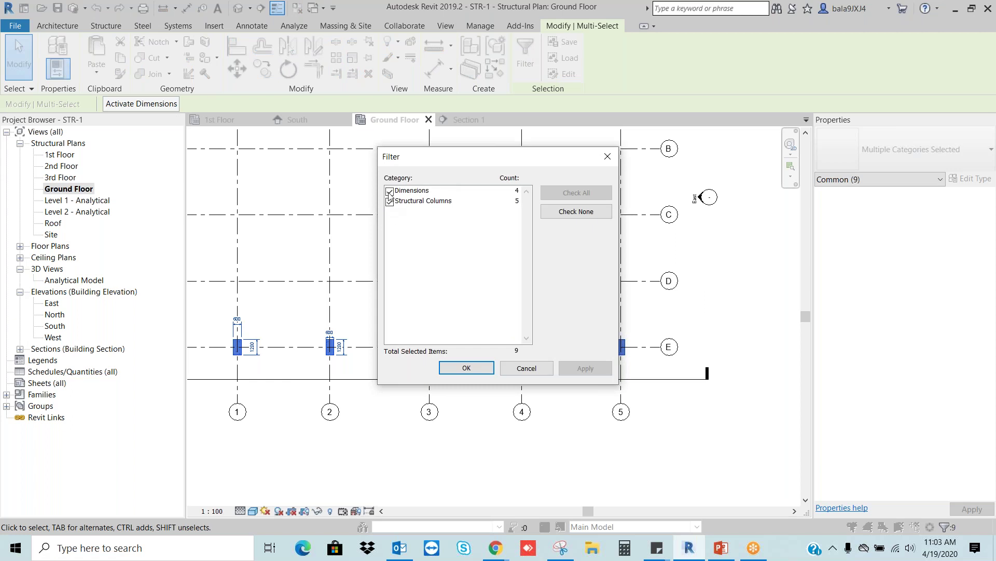
{"action": "left_click", "coordinate": [390, 192]}
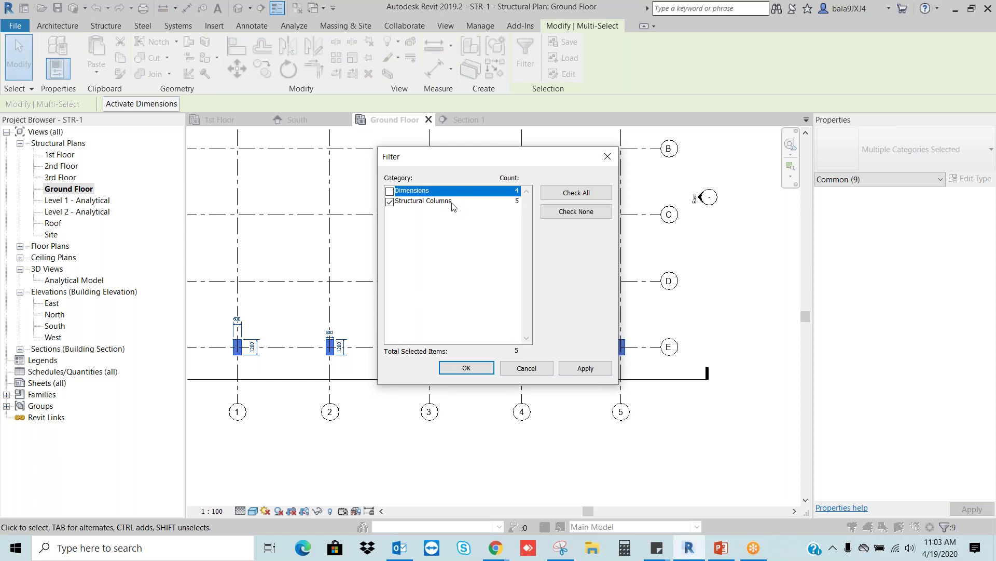
{"action": "left_click", "coordinate": [467, 368]}
{"action": "scroll", "coordinate": [665, 334], "scroll_direction": "down", "scroll_amount": 2}
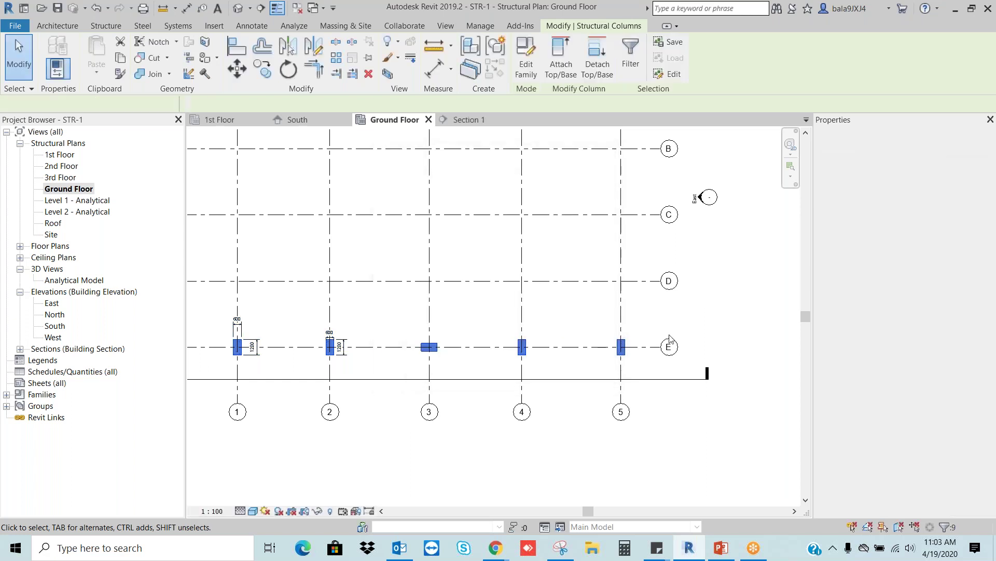
Copy the selected columns from grid E onto grids D, C, B and A using the Multiple option
{"action": "left_click", "coordinate": [262, 67]}
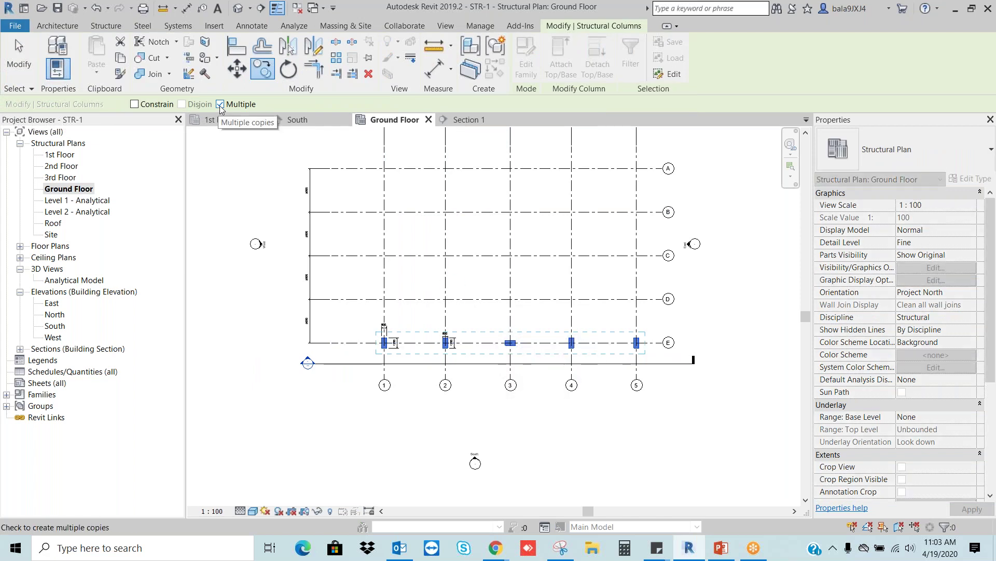
{"action": "left_click", "coordinate": [481, 343]}
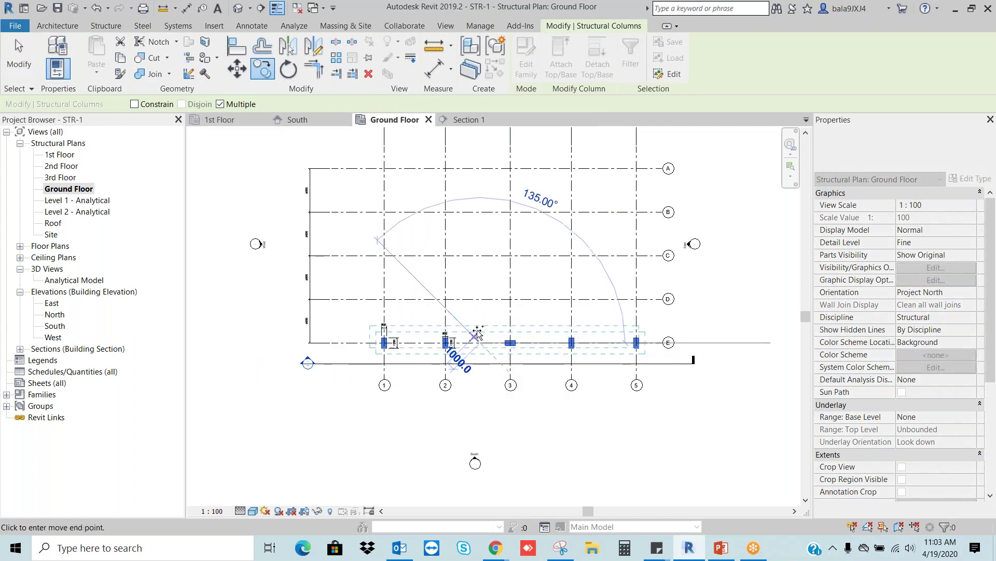
{"action": "left_click", "coordinate": [480, 299]}
{"action": "left_click", "coordinate": [480, 255]}
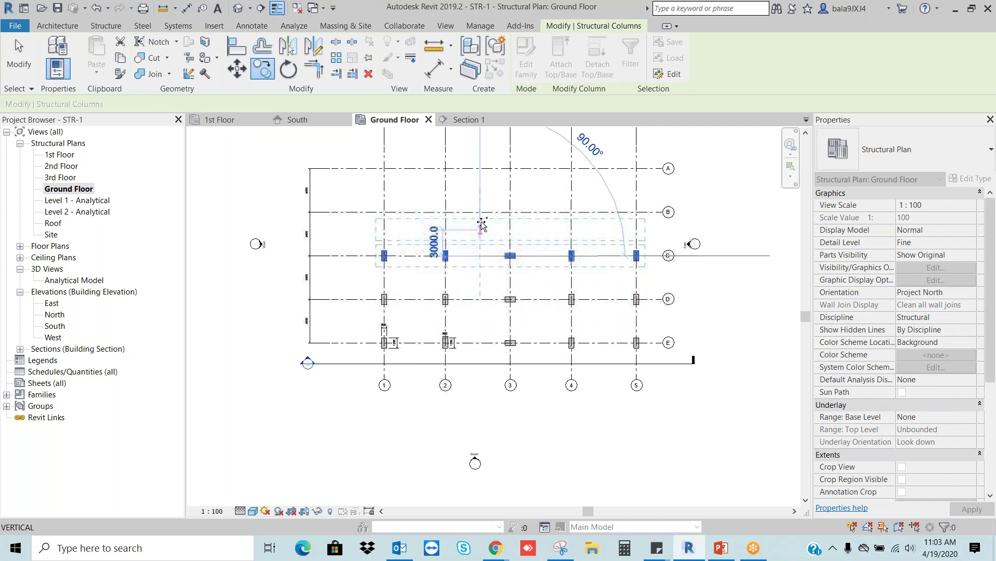
{"action": "left_click", "coordinate": [480, 212]}
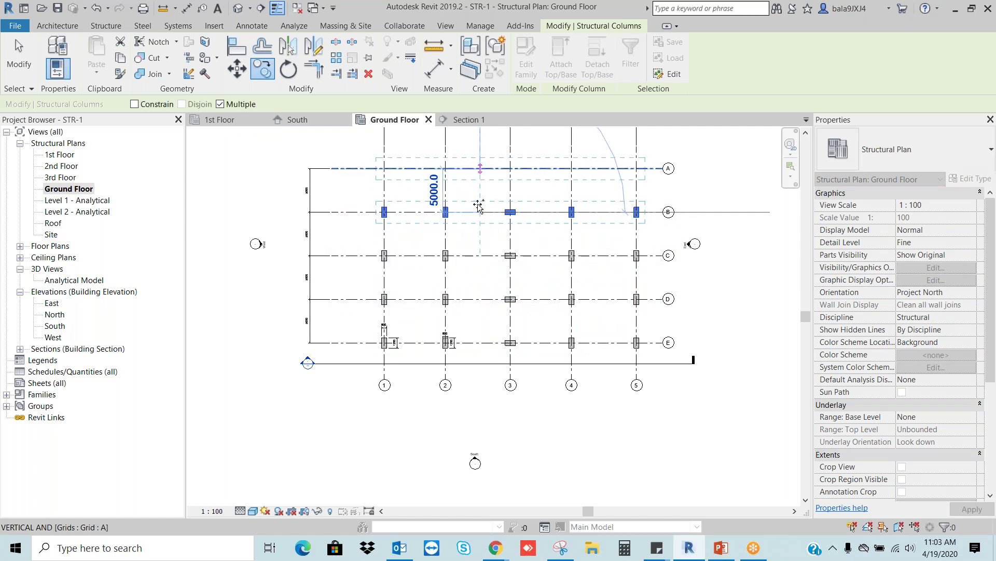
{"action": "scroll", "coordinate": [478, 238], "scroll_direction": "down", "scroll_amount": 3}
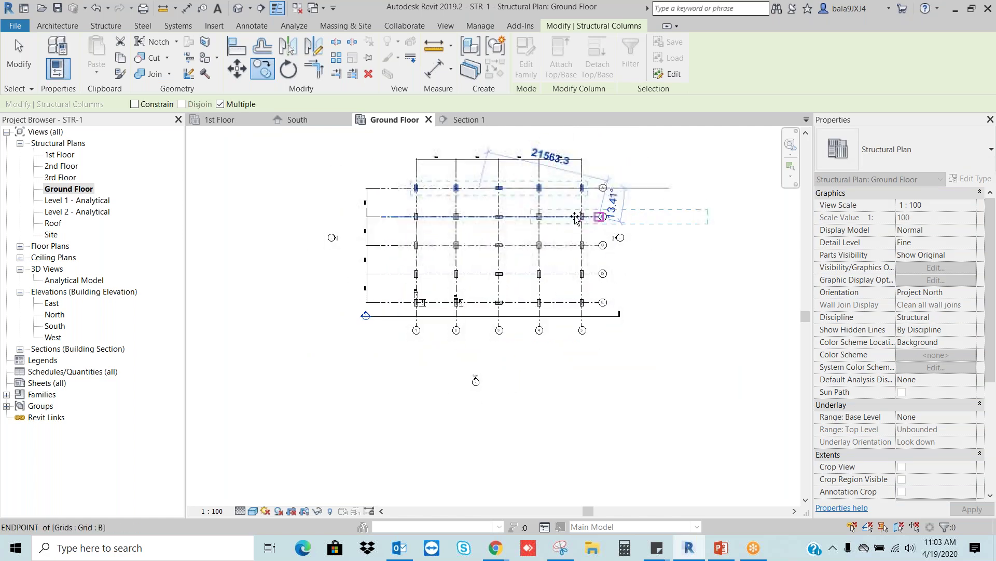
{"action": "key", "text": "Escape"}
{"action": "key", "text": "Escape"}
Open the default 3D view and set it to Fine detail level with the Shaded visual style
{"action": "scroll", "coordinate": [556, 233], "scroll_direction": "up", "scroll_amount": 3}
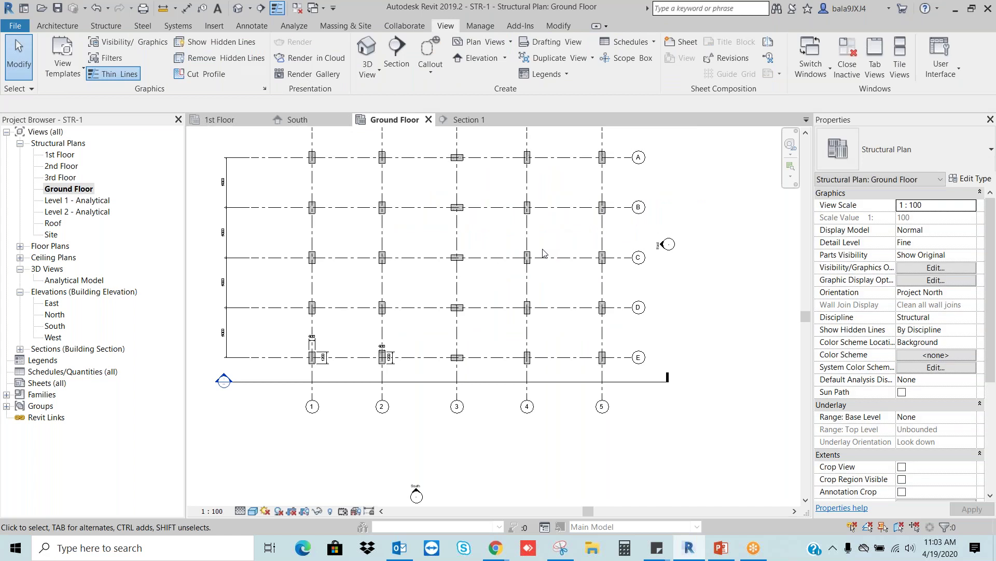
{"action": "scroll", "coordinate": [543, 253], "scroll_direction": "down", "scroll_amount": 2}
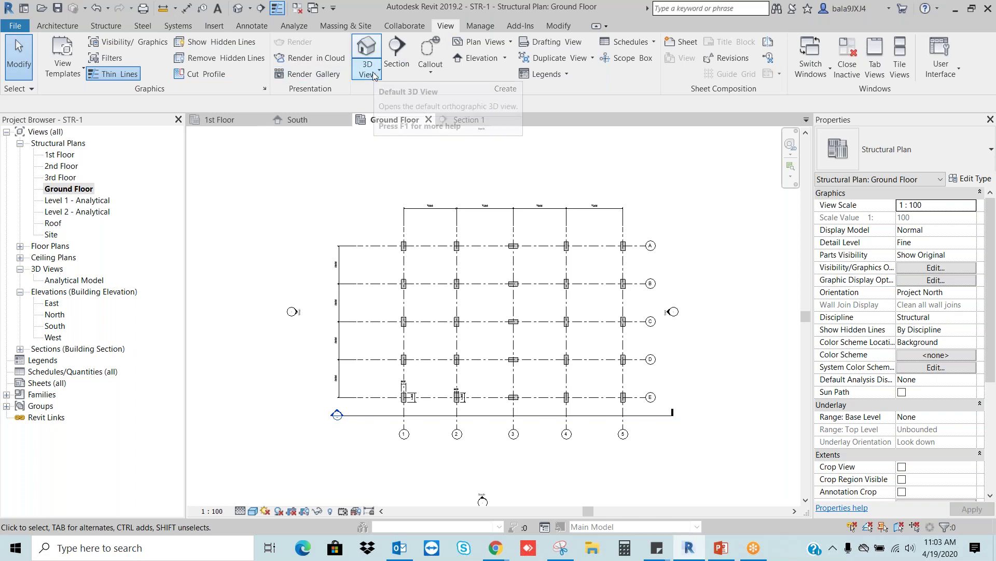
{"action": "left_click", "coordinate": [367, 49]}
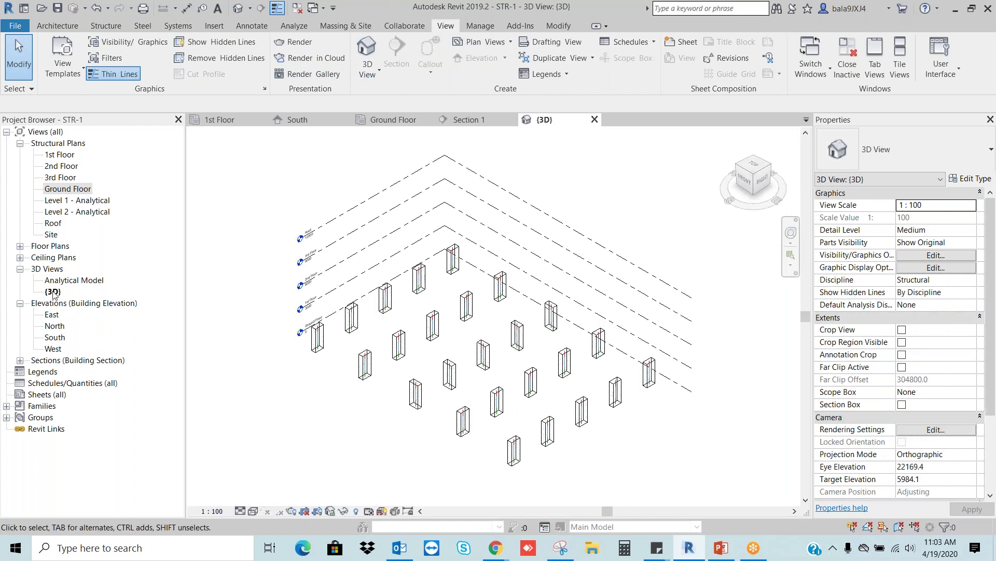
{"action": "left_click", "coordinate": [239, 511]}
{"action": "left_click", "coordinate": [246, 497]}
{"action": "left_click", "coordinate": [253, 510]}
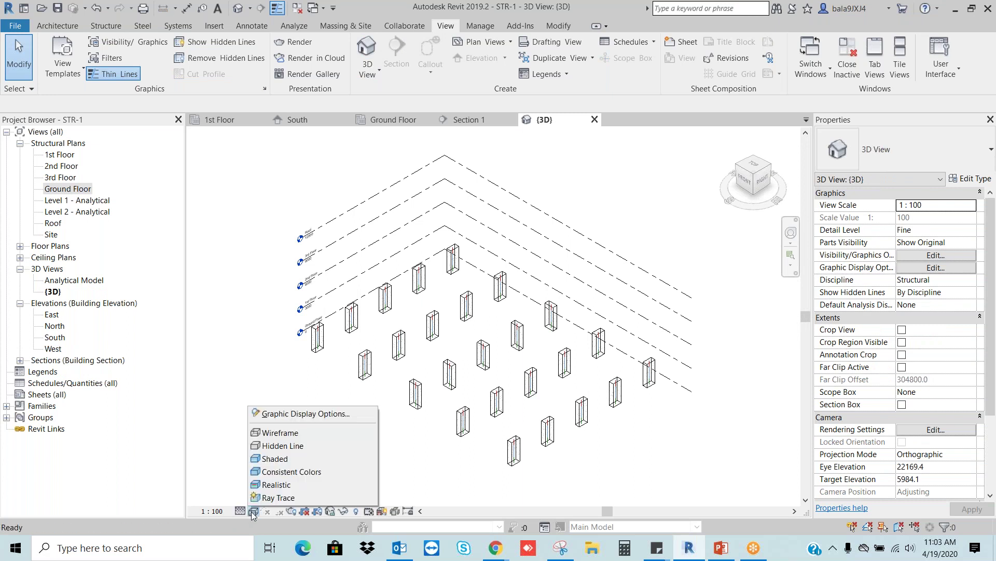
{"action": "left_click", "coordinate": [269, 459]}
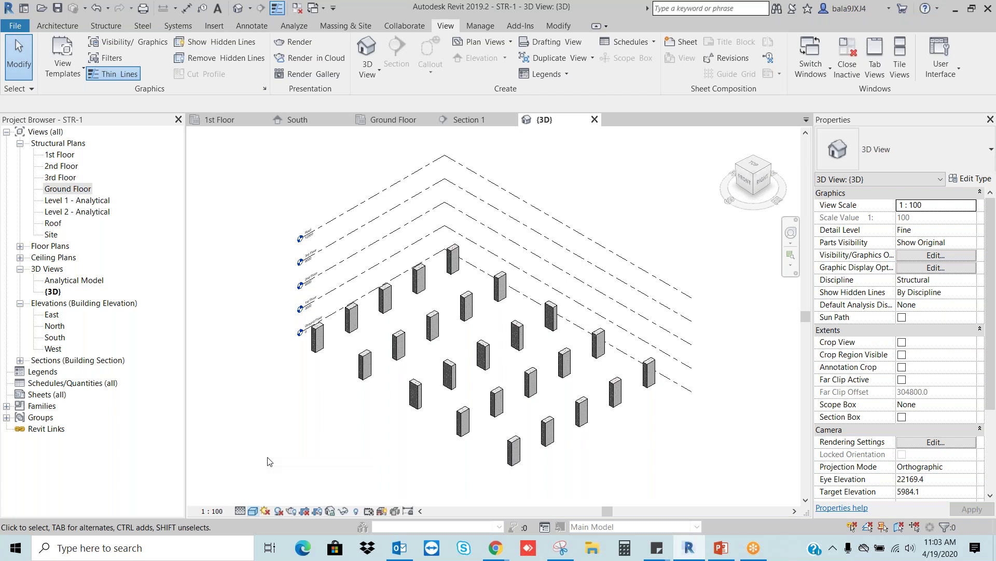
Open the Ground Floor plan and review the available structural column types and the constraints of the column at grids E and 5
{"action": "double_click", "coordinate": [70, 190]}
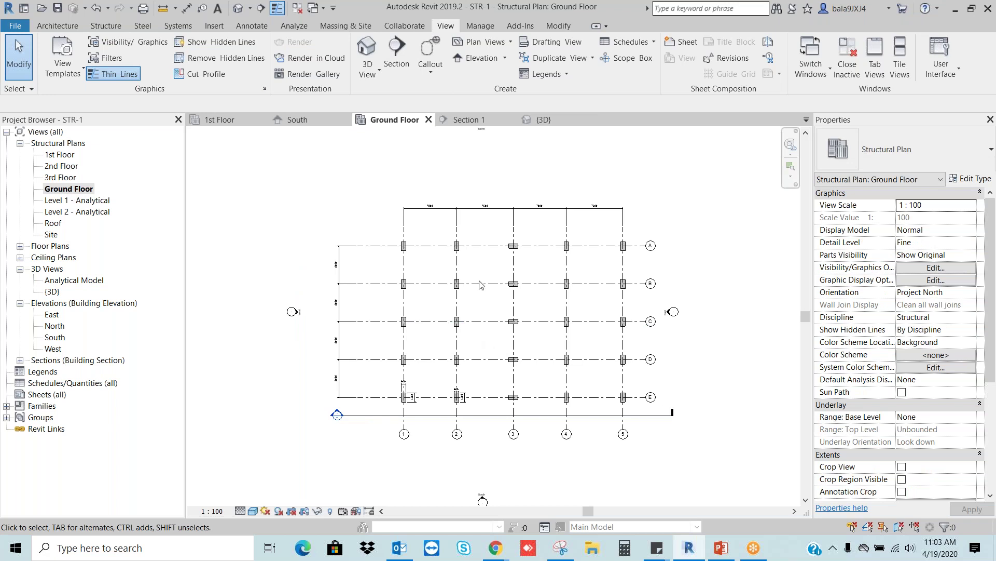
{"action": "left_click", "coordinate": [107, 26]}
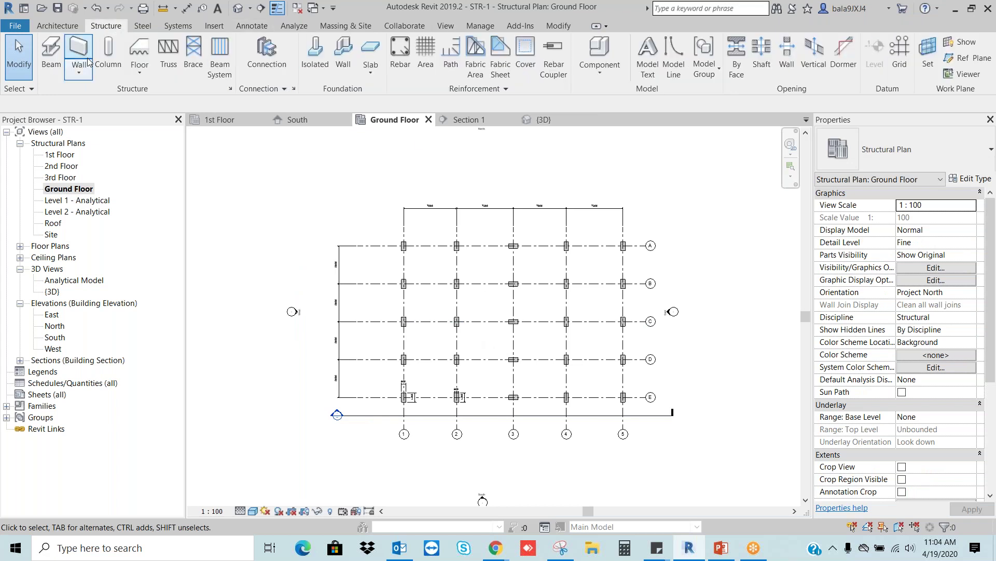
{"action": "left_click", "coordinate": [108, 51]}
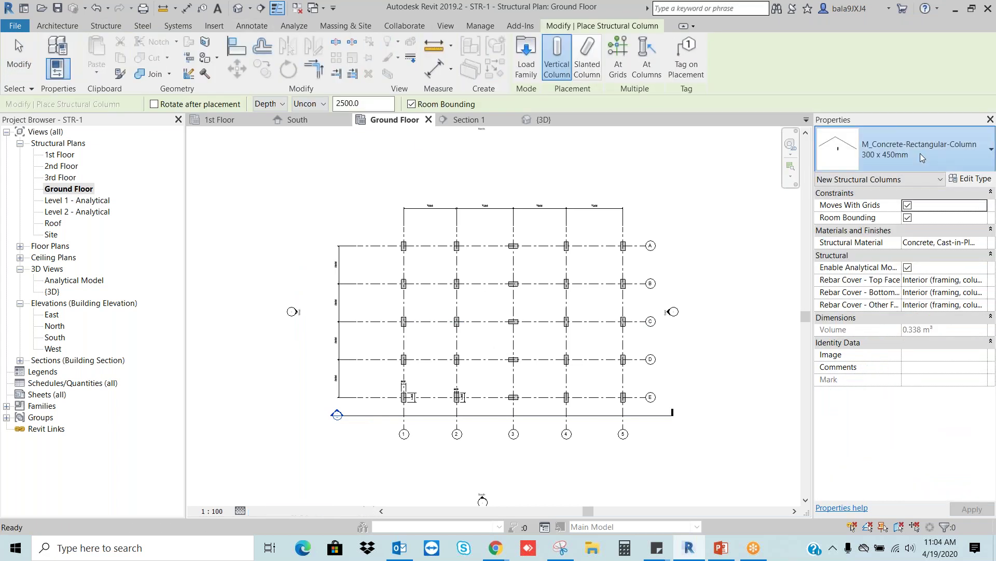
{"action": "left_click", "coordinate": [920, 153]}
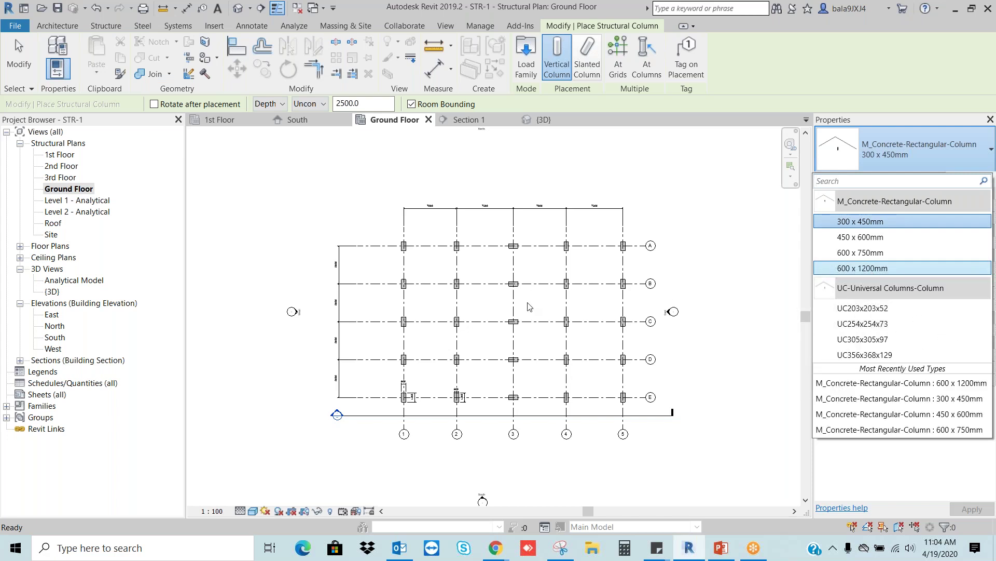
{"action": "key", "text": "Escape"}
{"action": "key", "text": "Escape"}
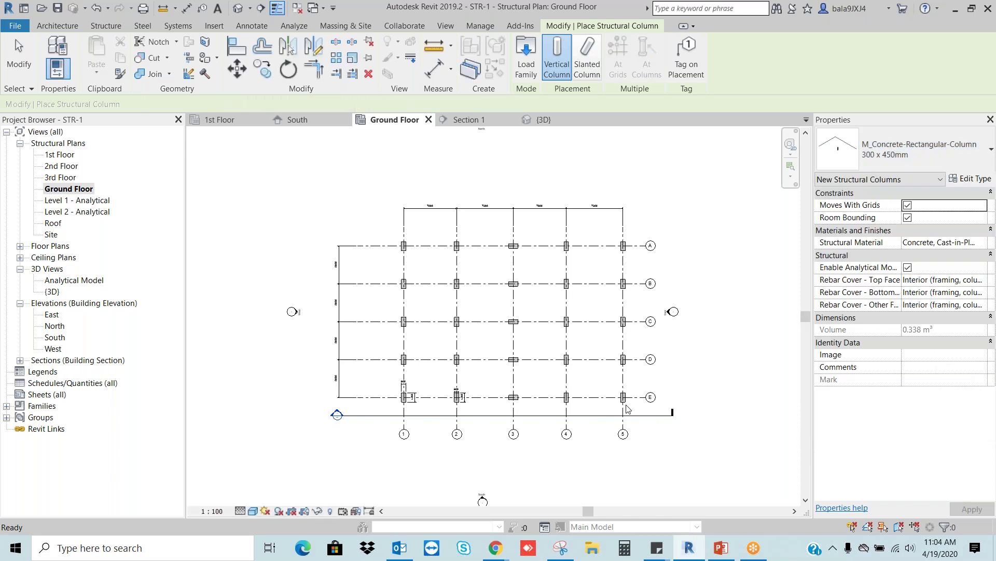
{"action": "left_click", "coordinate": [624, 400]}
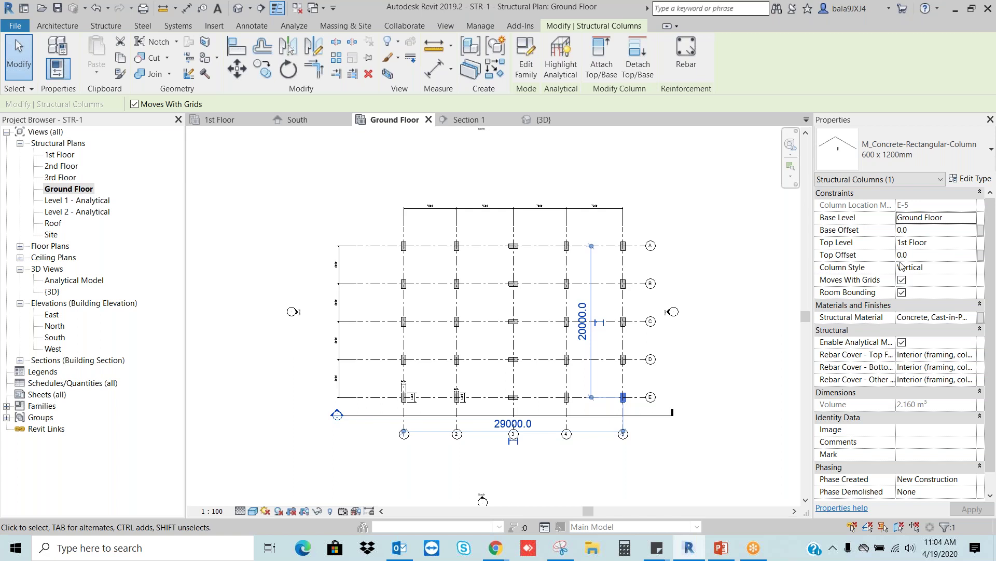
{"action": "left_click", "coordinate": [776, 291]}
Copy the column at grids A and 5 along grid A to a spot about 17000 mm outside grid 5
{"action": "middle_click_drag", "start_coordinate": [777, 291], "coordinate": [686, 296]}
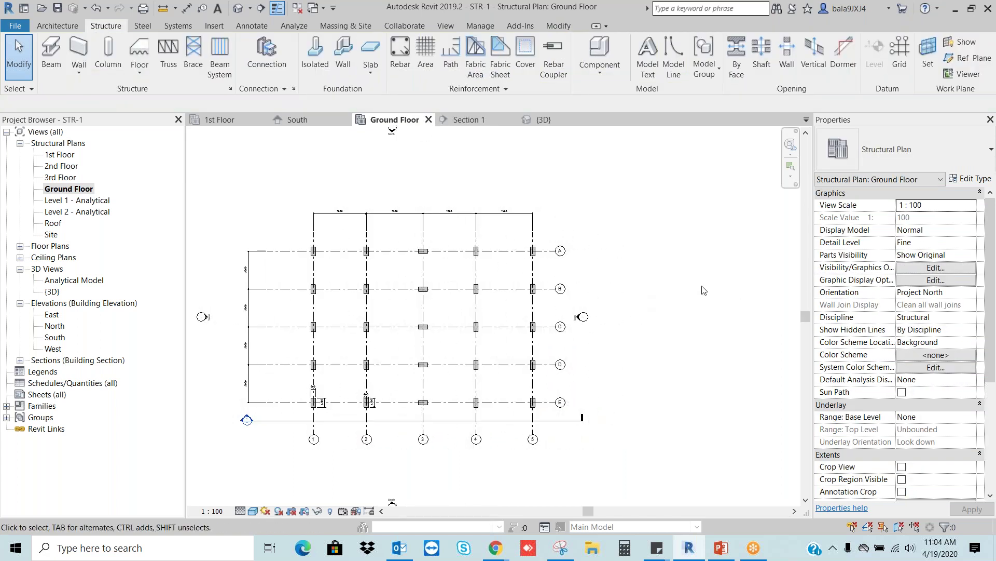
{"action": "scroll", "coordinate": [543, 265], "scroll_direction": "up", "scroll_amount": 2}
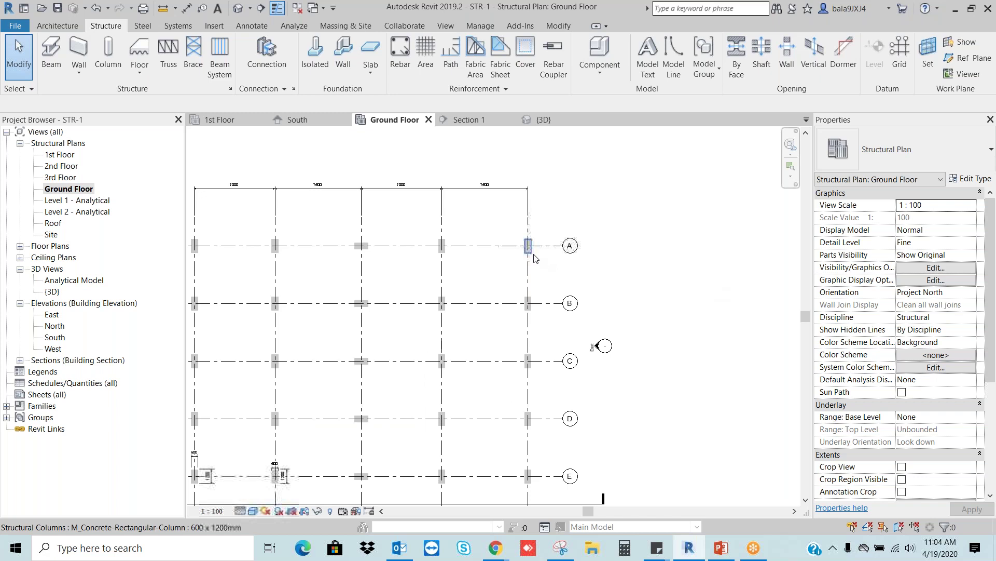
{"action": "left_click", "coordinate": [529, 246]}
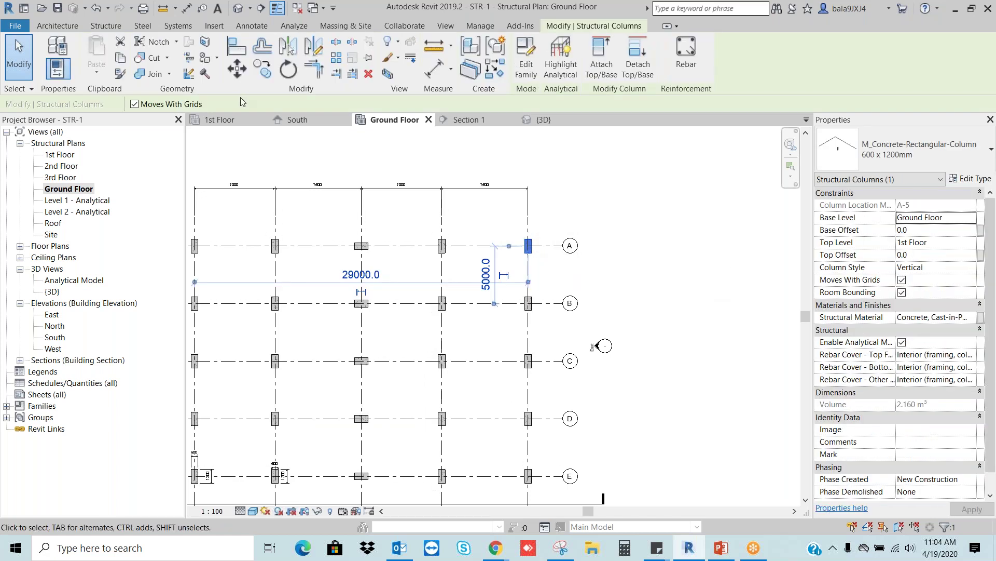
{"action": "left_click", "coordinate": [262, 68]}
{"action": "left_click", "coordinate": [528, 246]}
{"action": "left_click", "coordinate": [724, 244]}
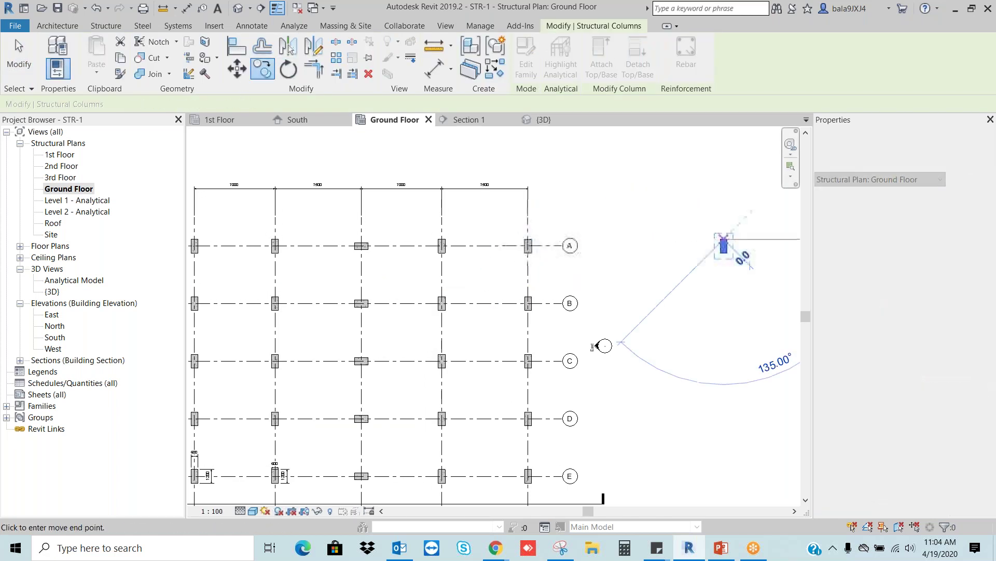
{"action": "key", "text": "Escape"}
{"action": "key", "text": "Escape"}
Duplicate the copied column's type as 800 x 800 and set both b and h to 800
{"action": "middle_click_drag", "start_coordinate": [765, 235], "coordinate": [550, 257]}
{"action": "scroll", "coordinate": [550, 256], "scroll_direction": "up", "scroll_amount": 2}
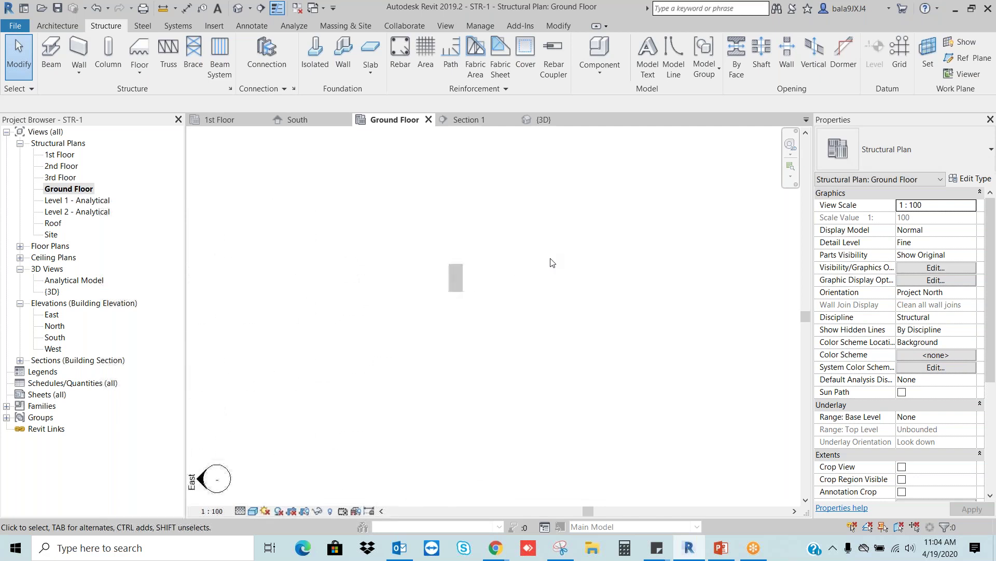
{"action": "left_click", "coordinate": [463, 274]}
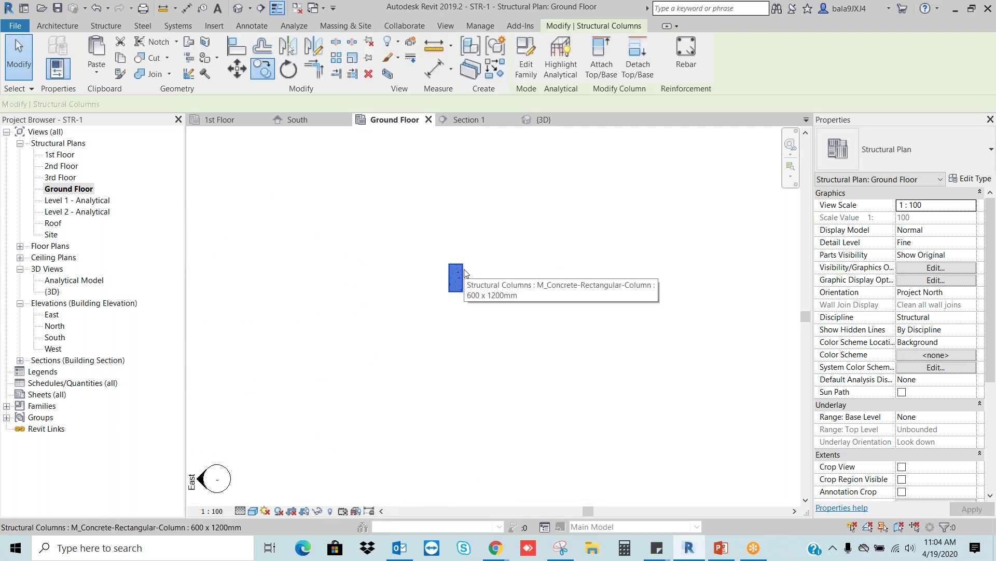
{"action": "left_click", "coordinate": [971, 180]}
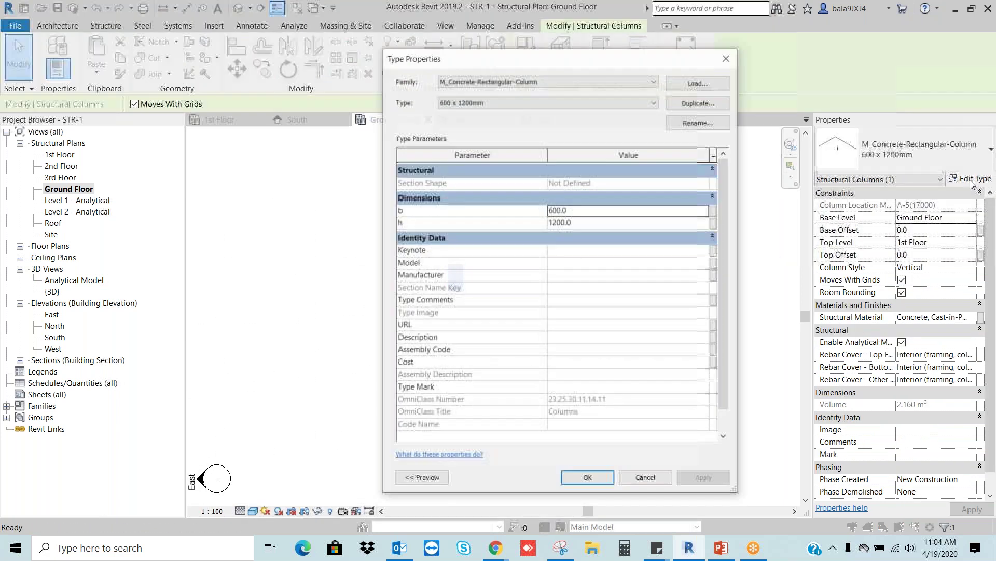
{"action": "left_click", "coordinate": [701, 103]}
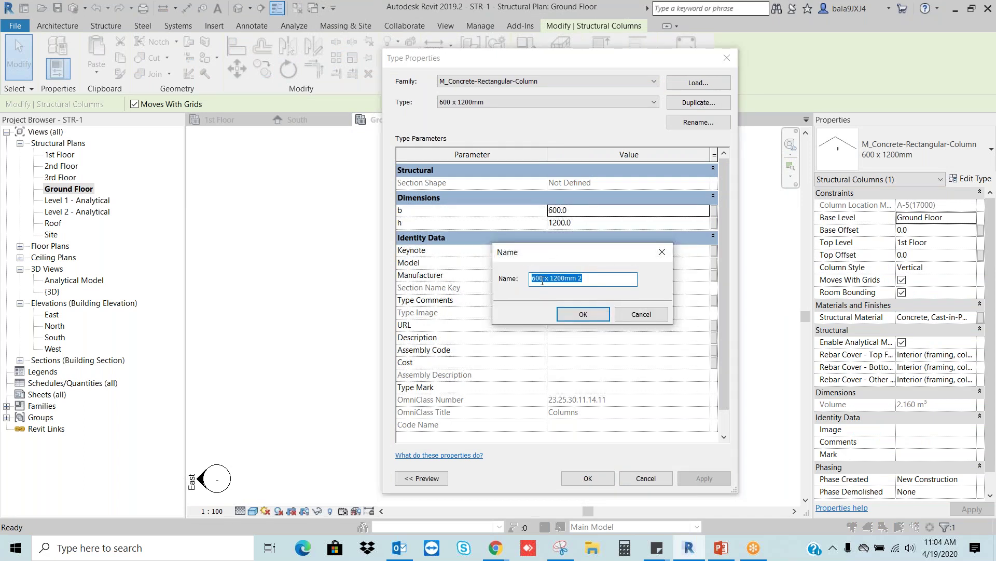
{"action": "type", "text": "800 x 800"}
{"action": "left_click", "coordinate": [588, 313]}
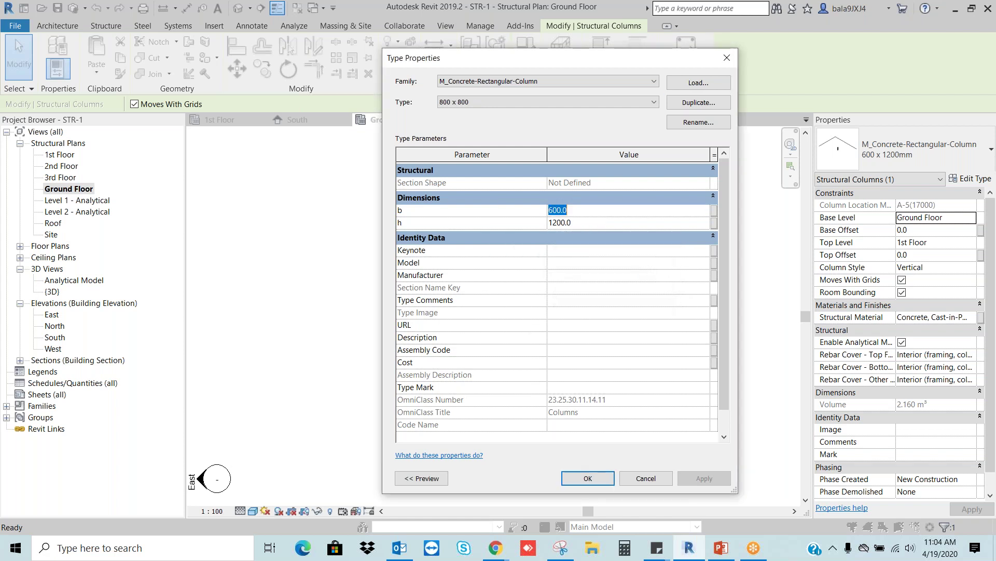
{"action": "type", "text": "800"}
{"action": "key", "text": "Tab"}
{"action": "type", "text": "800"}
{"action": "left_click", "coordinate": [591, 477]}
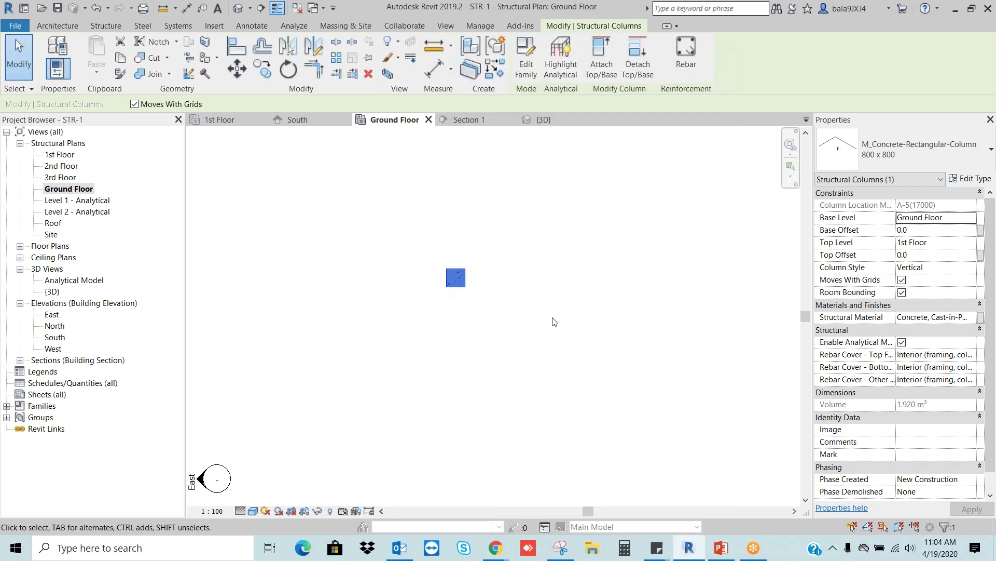
{"action": "left_click", "coordinate": [552, 321]}
Copy the 800 x 800 column twice to its right in a horizontal row, using the Multiple option
{"action": "left_click", "coordinate": [467, 283]}
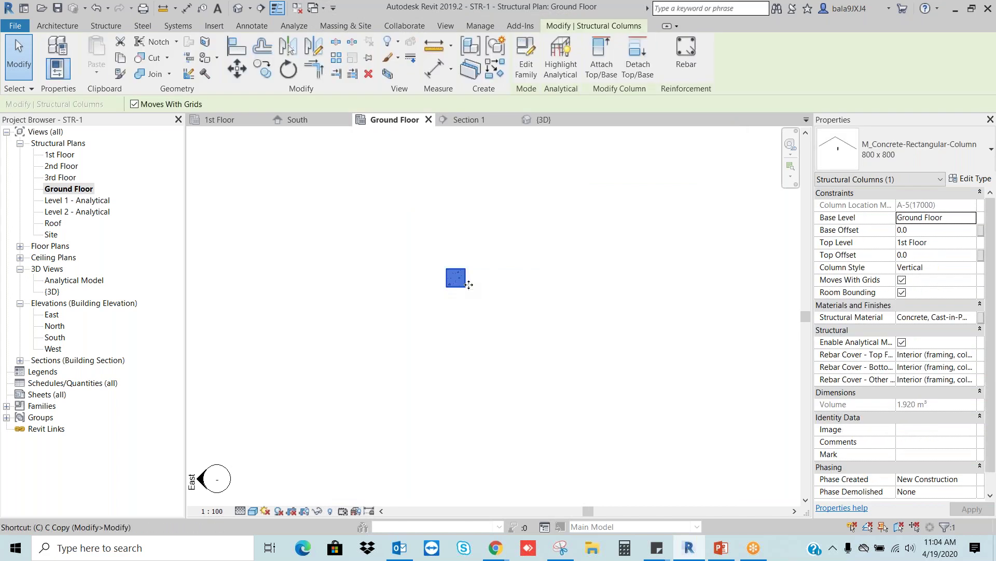
{"action": "key", "text": "o"}
{"action": "left_click", "coordinate": [457, 278]}
{"action": "left_click", "coordinate": [532, 278]}
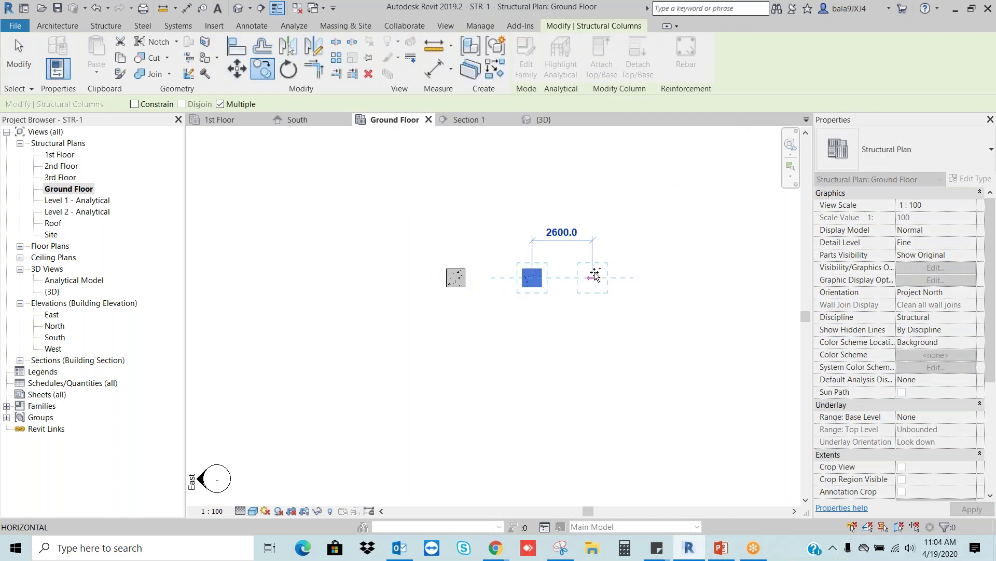
{"action": "left_click", "coordinate": [595, 278]}
{"action": "key", "text": "Escape"}
{"action": "key", "text": "Escape"}
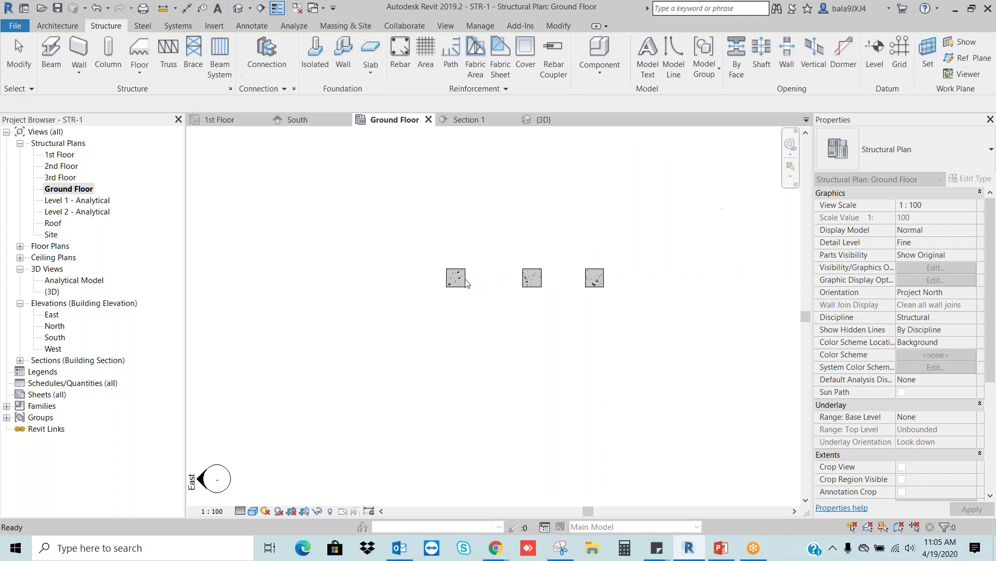
Copy the first 800 x 800 column about 2300 mm straight below itself
{"action": "left_click", "coordinate": [464, 281]}
{"action": "key", "text": "c"}
{"action": "key", "text": "o"}
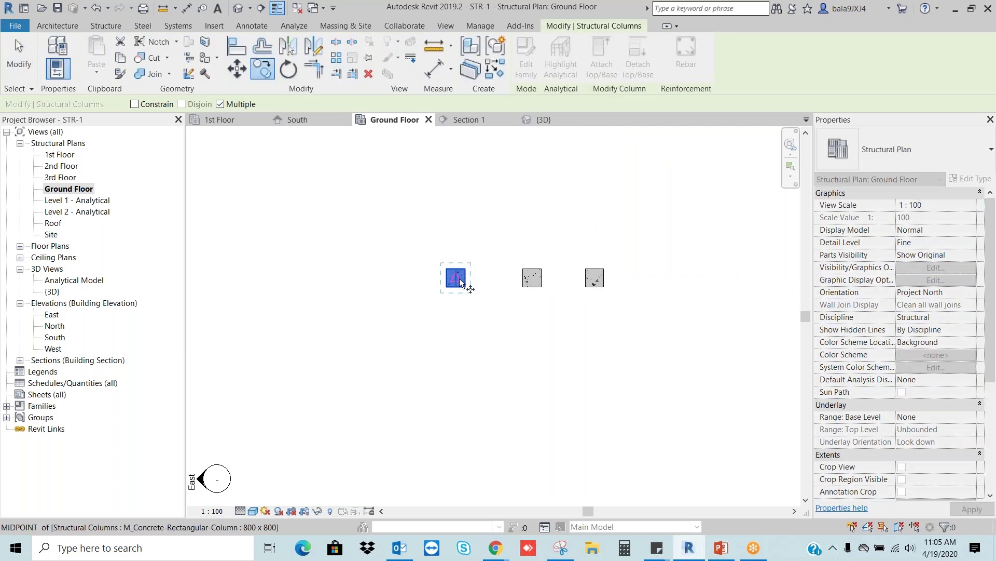
{"action": "left_click", "coordinate": [461, 280]}
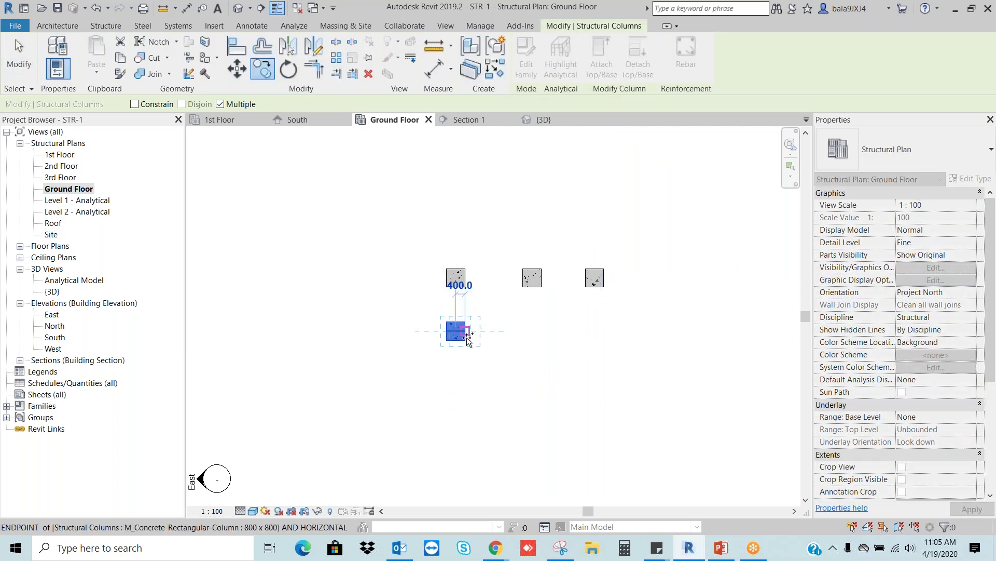
{"action": "left_click", "coordinate": [461, 334]}
{"action": "key", "text": "Escape"}
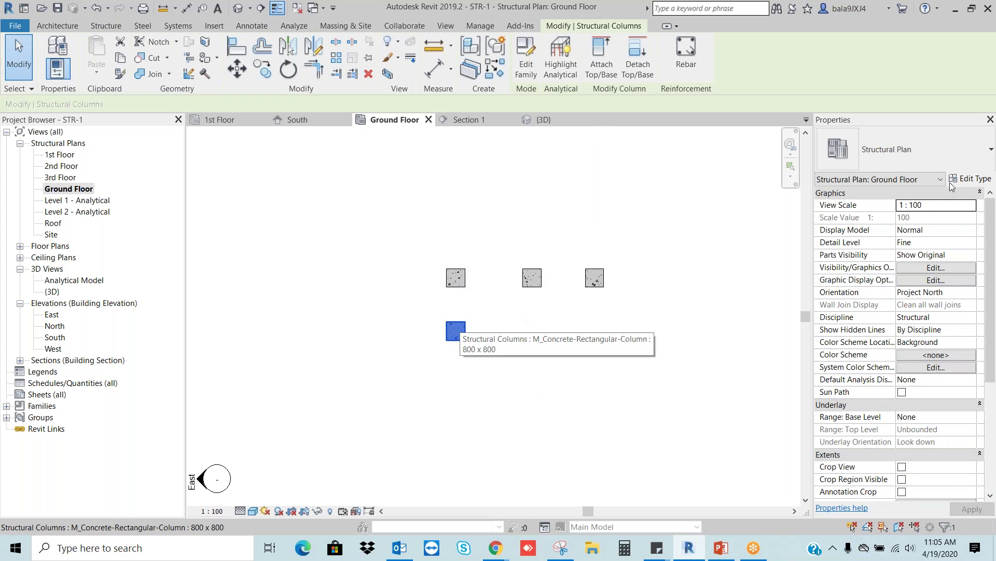
Duplicate the lower column's type as 400 x 400 and set both b and h to 400
{"action": "left_click", "coordinate": [971, 179]}
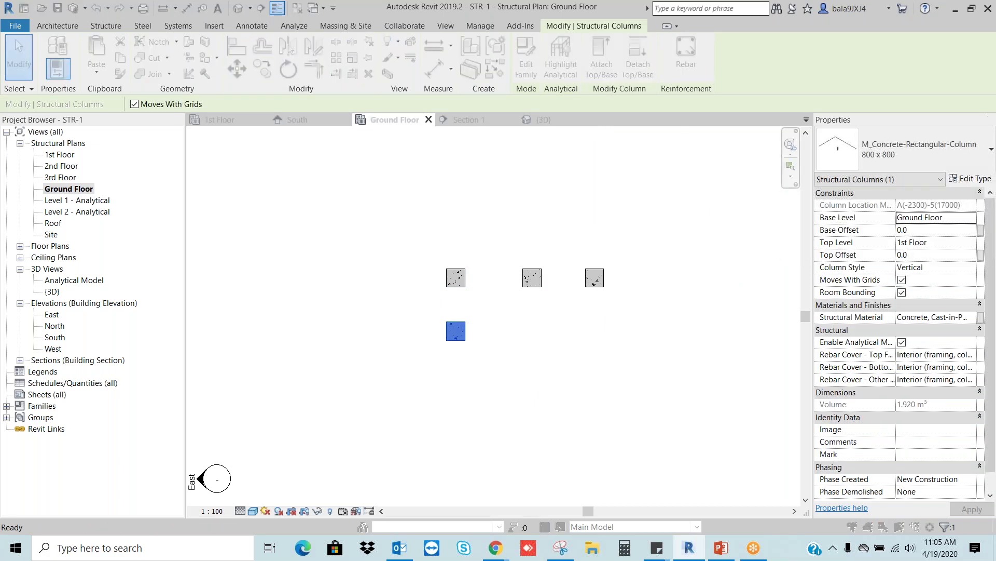
{"action": "left_click", "coordinate": [703, 102]}
{"action": "type", "text": "400 x 400"}
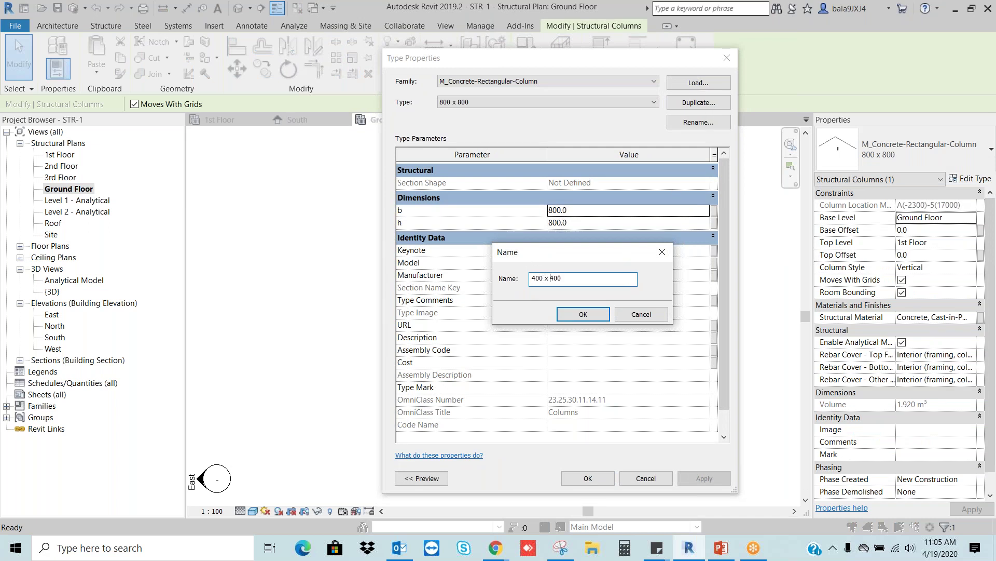
{"action": "left_click", "coordinate": [579, 315]}
{"action": "left_click", "coordinate": [557, 214]}
{"action": "type", "text": "400"}
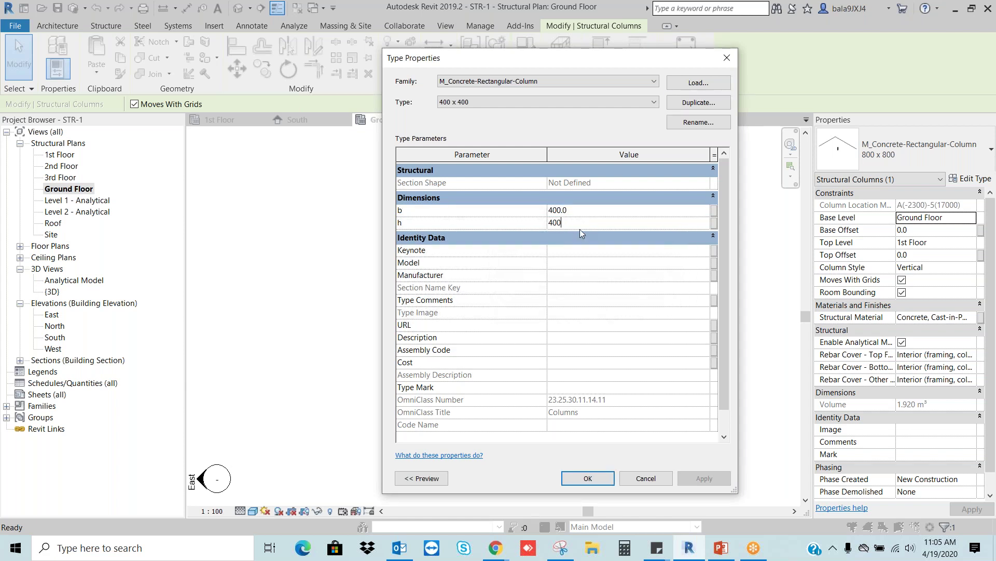
{"action": "left_click", "coordinate": [595, 478]}
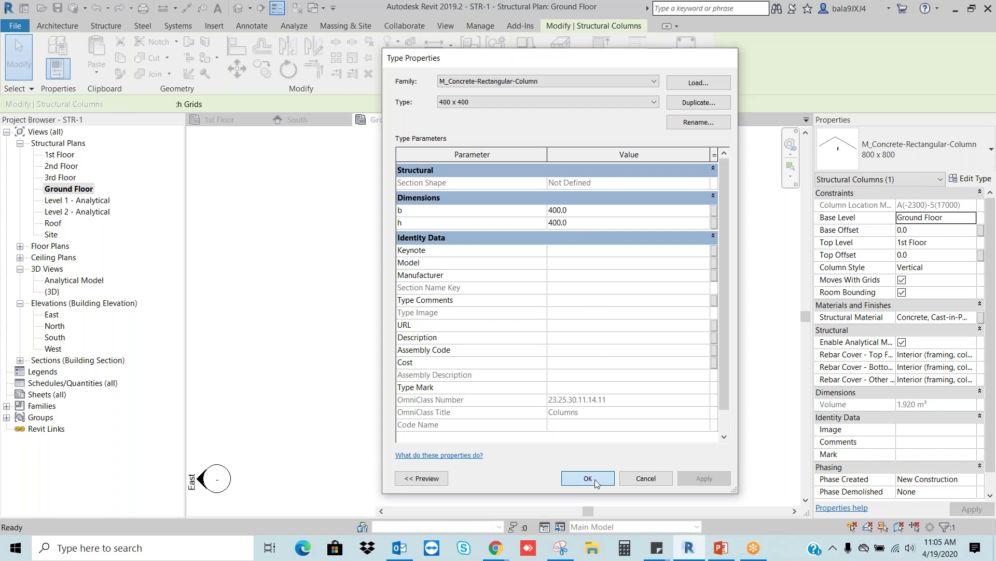
Copy the 400 x 400 column twice to its right to form a second horizontal row of three columns
{"action": "left_click_drag", "start_coordinate": [434, 306], "coordinate": [519, 364]}
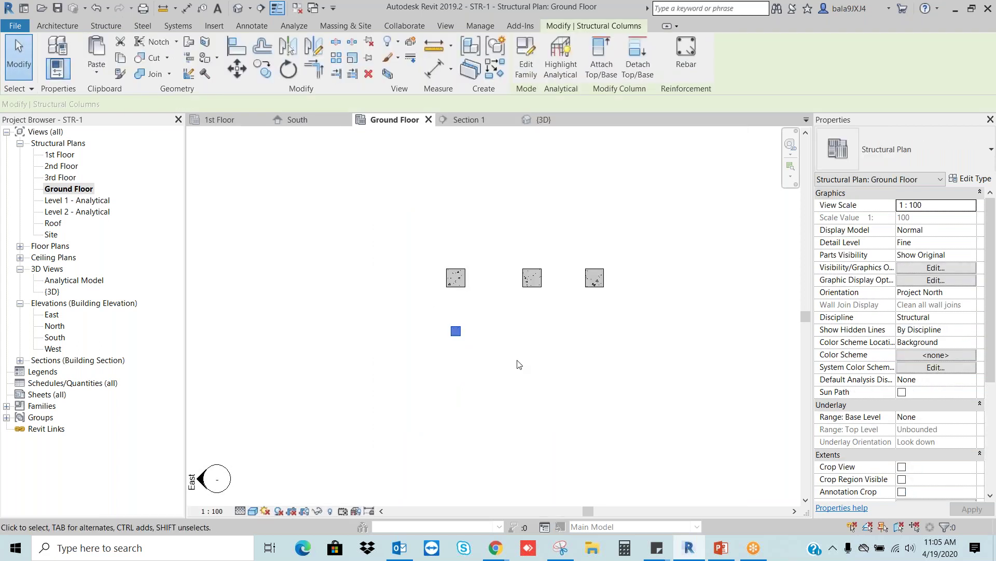
{"action": "key", "text": "c"}
{"action": "key", "text": "o"}
{"action": "left_click", "coordinate": [456, 336]}
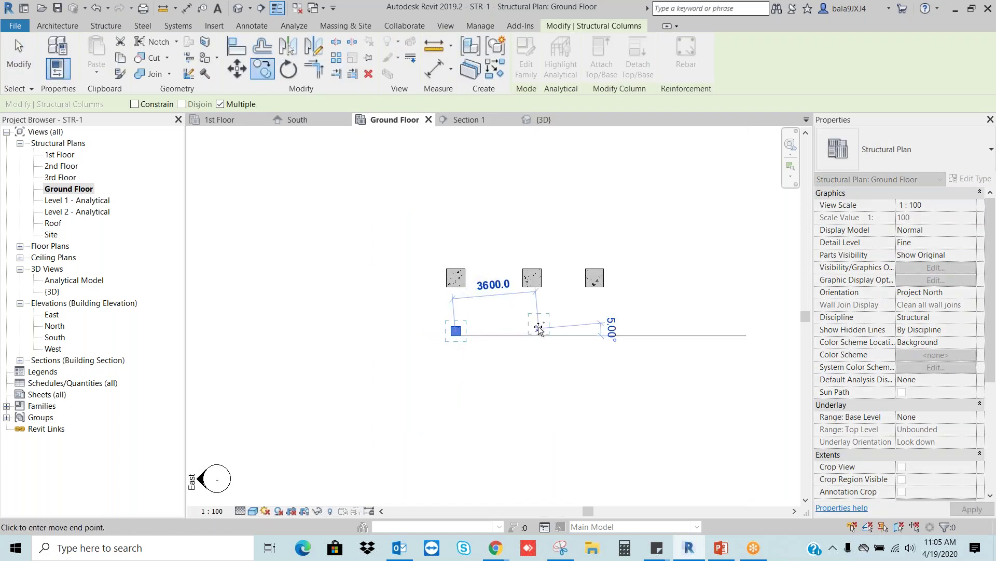
{"action": "left_click", "coordinate": [538, 332]}
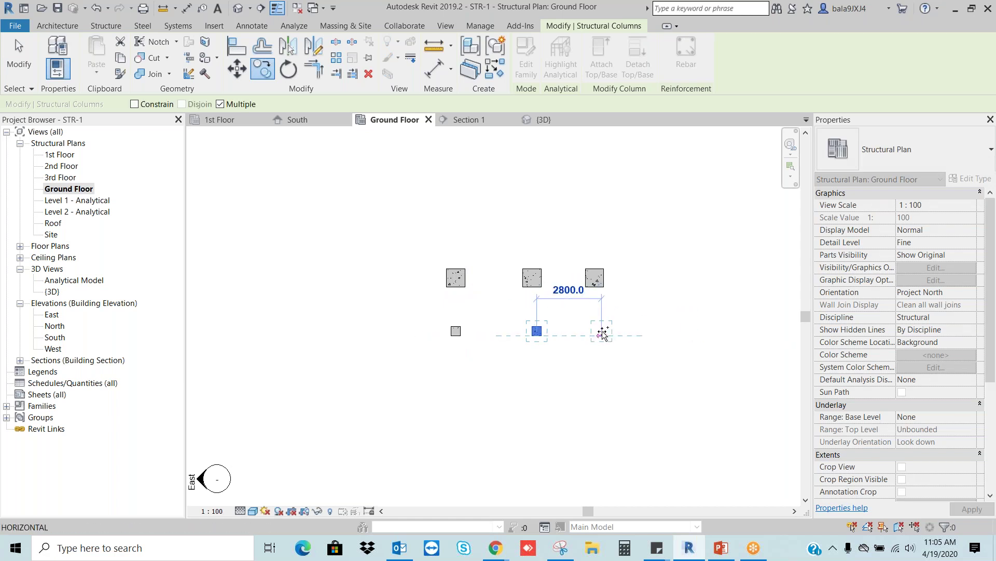
{"action": "left_click", "coordinate": [603, 333]}
{"action": "key", "text": "Escape"}
{"action": "key", "text": "Escape"}
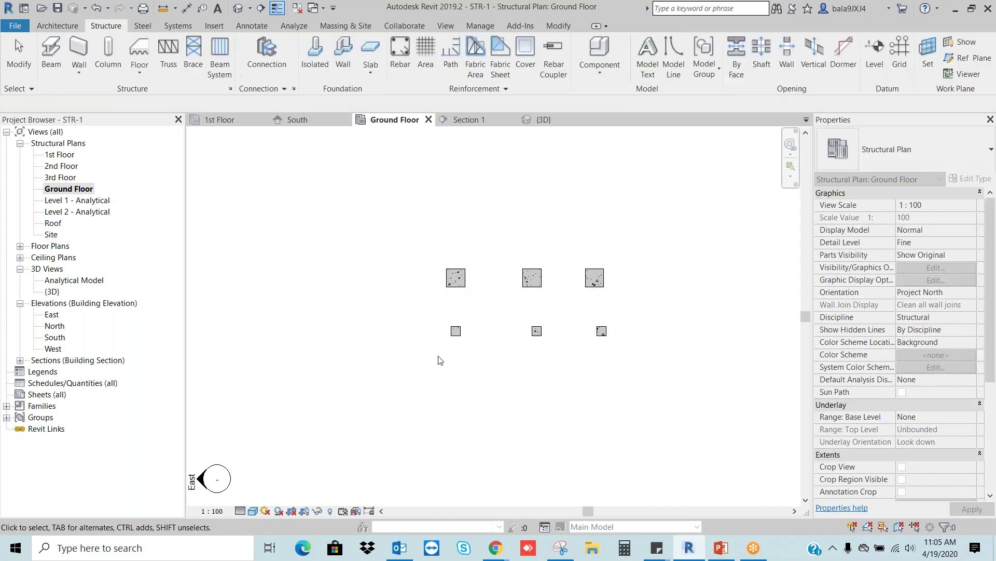
Copy the leftmost 400 x 400 column straight below itself to start a third row
{"action": "left_click", "coordinate": [453, 333]}
{"action": "key", "text": "c"}
{"action": "key", "text": "c"}
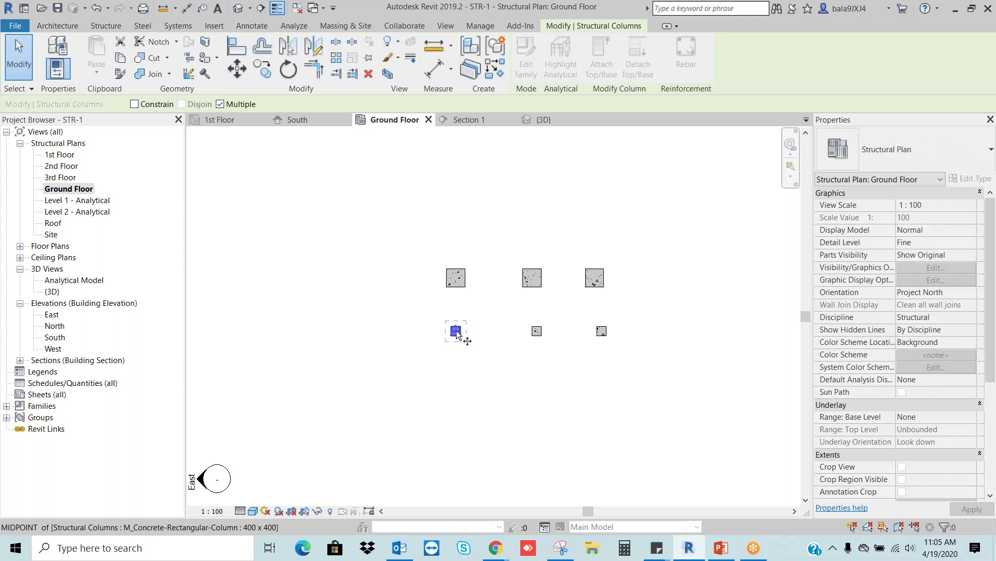
{"action": "left_click", "coordinate": [456, 330]}
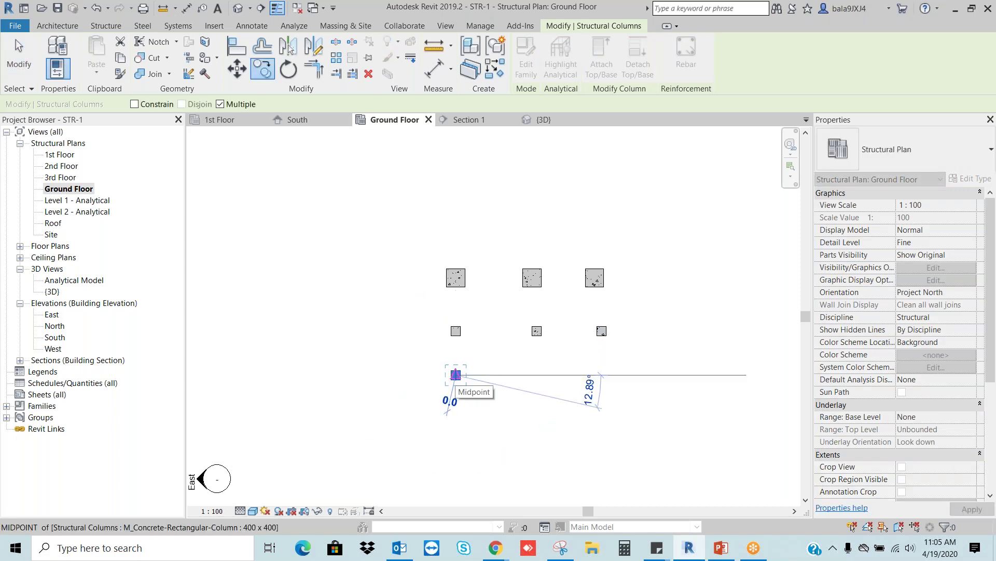
{"action": "left_click", "coordinate": [456, 374]}
{"action": "key", "text": "Escape"}
{"action": "key", "text": "Escape"}
Duplicate the third-row column's type as 750 x 1500 and set b to 750 and h to 1500
{"action": "left_click", "coordinate": [456, 374]}
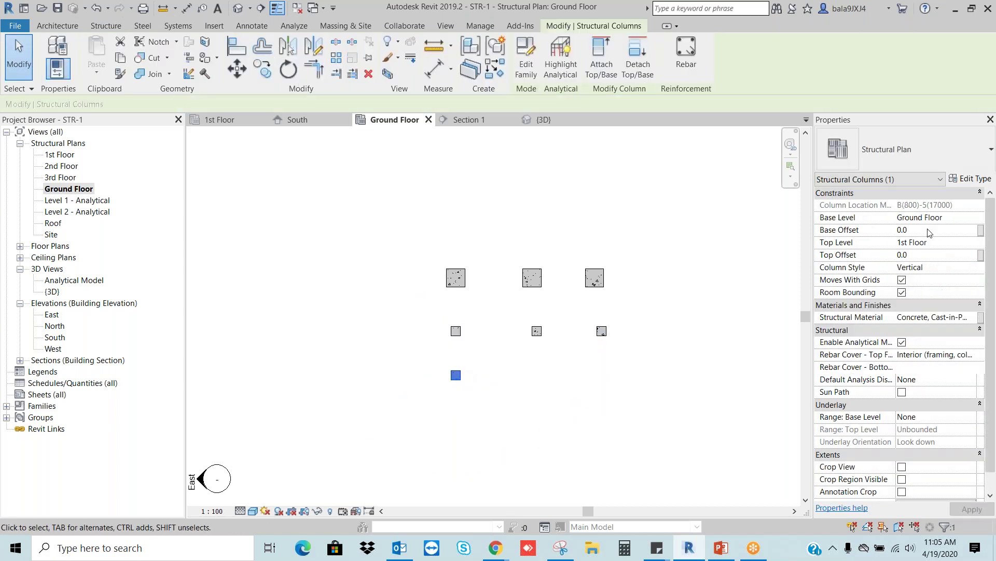
{"action": "left_click", "coordinate": [959, 178]}
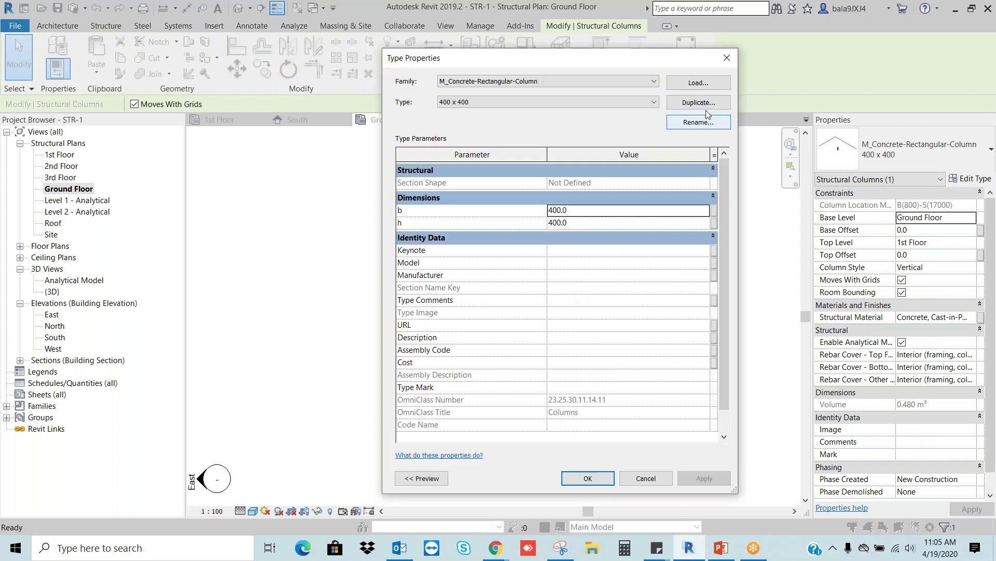
{"action": "left_click", "coordinate": [698, 102]}
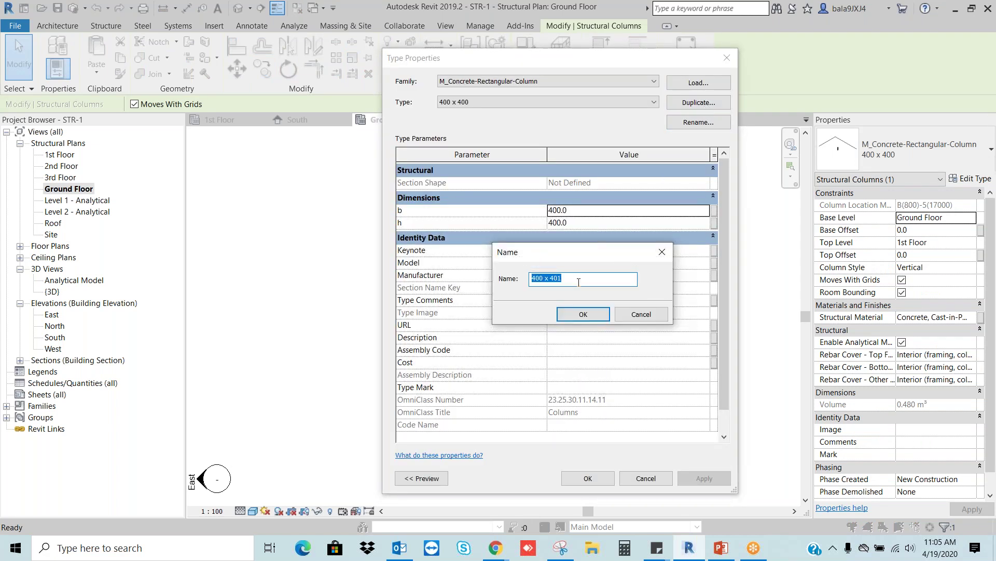
{"action": "type", "text": "75"}
{"action": "left_click", "coordinate": [583, 315]}
{"action": "type", "text": "75"}
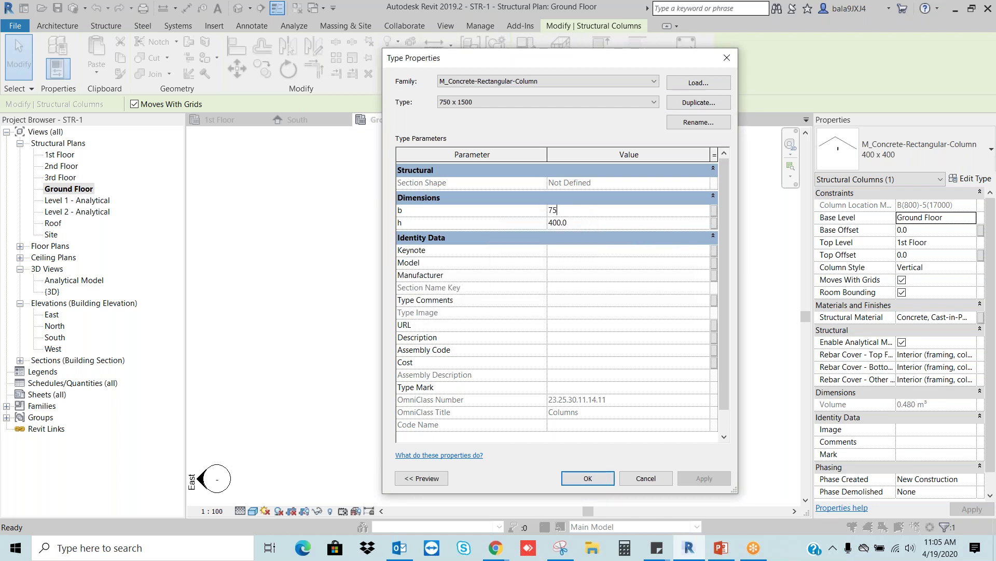
{"action": "type", "text": "0"}
{"action": "key", "text": "Tab"}
{"action": "type", "text": "1"}
{"action": "left_click", "coordinate": [588, 478]}
{"action": "key", "text": "Escape"}
Copy the 750 x 1500 column twice horizontally to its right to complete the third row of three columns
{"action": "left_click", "coordinate": [459, 384]}
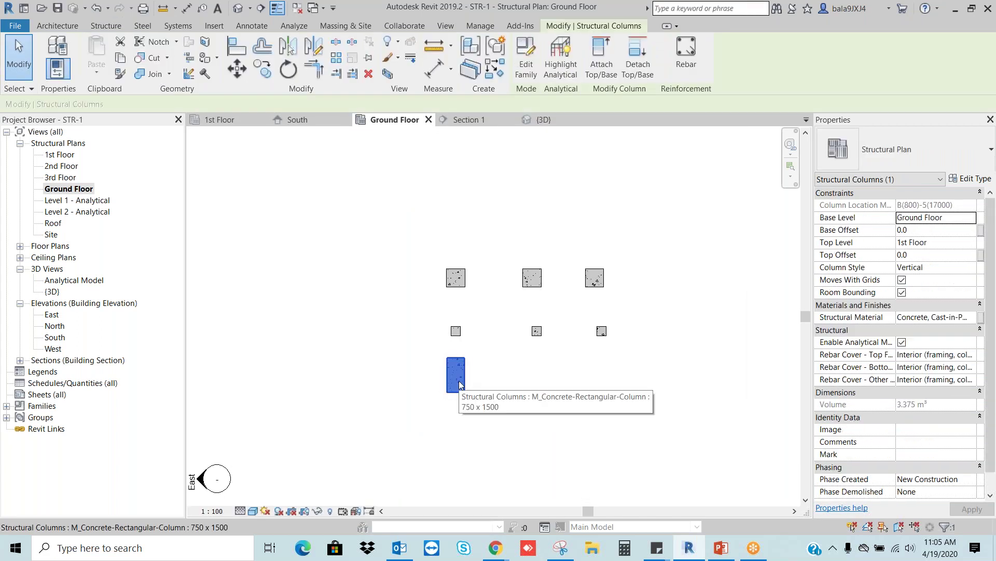
{"action": "key", "text": "c"}
{"action": "key", "text": "c"}
{"action": "left_click", "coordinate": [458, 380]}
{"action": "left_click", "coordinate": [524, 382]}
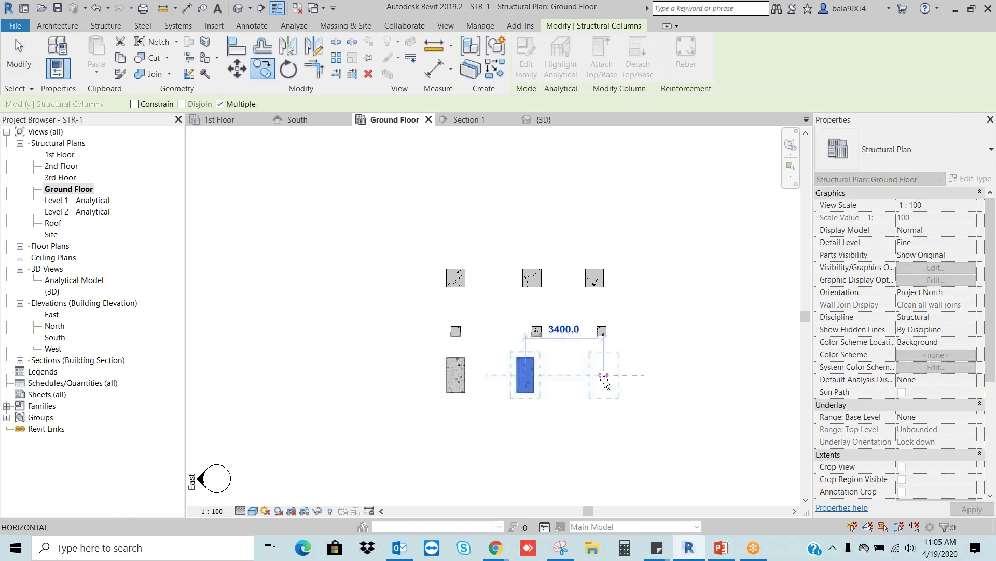
{"action": "left_click", "coordinate": [613, 389]}
{"action": "key", "text": "Escape"}
{"action": "key", "text": "Escape"}
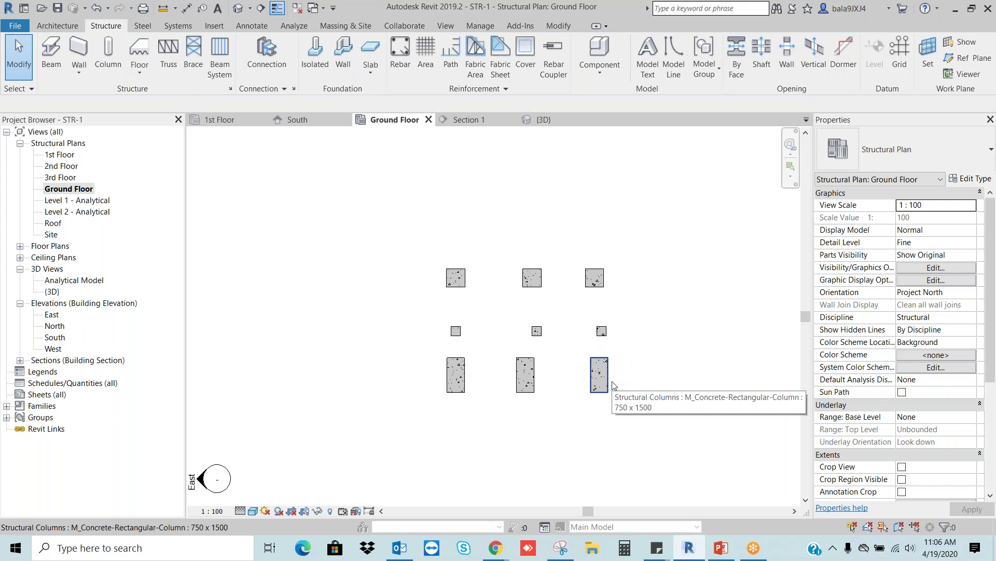
{"action": "left_click", "coordinate": [611, 386]}
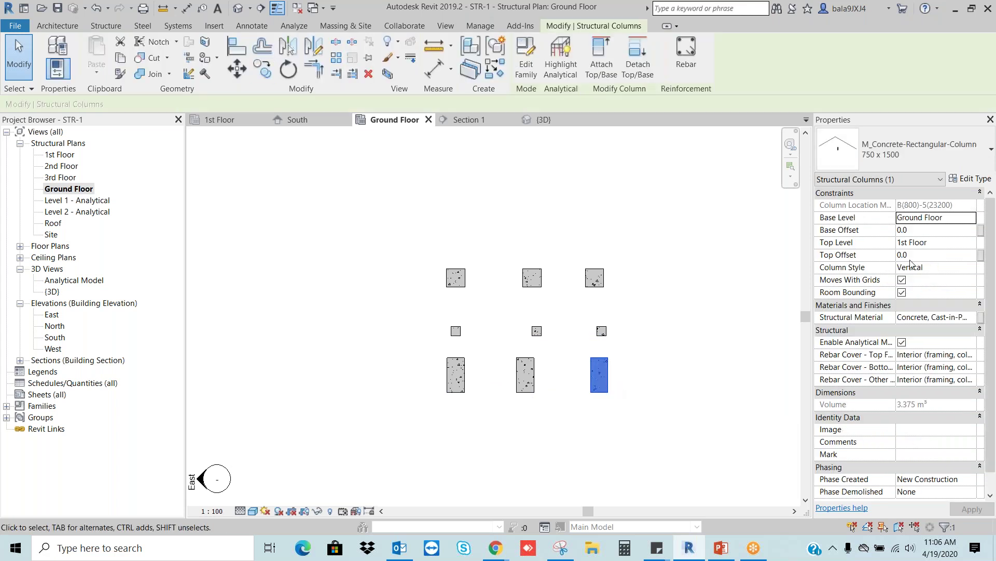
{"action": "left_click", "coordinate": [977, 180]}
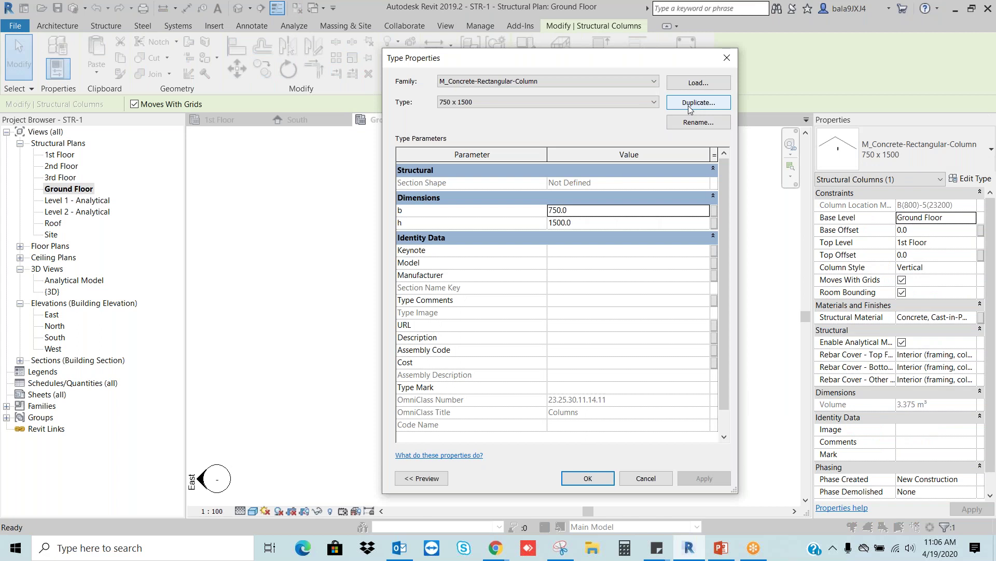
{"action": "key", "text": "Escape"}
{"action": "key", "text": "Escape"}
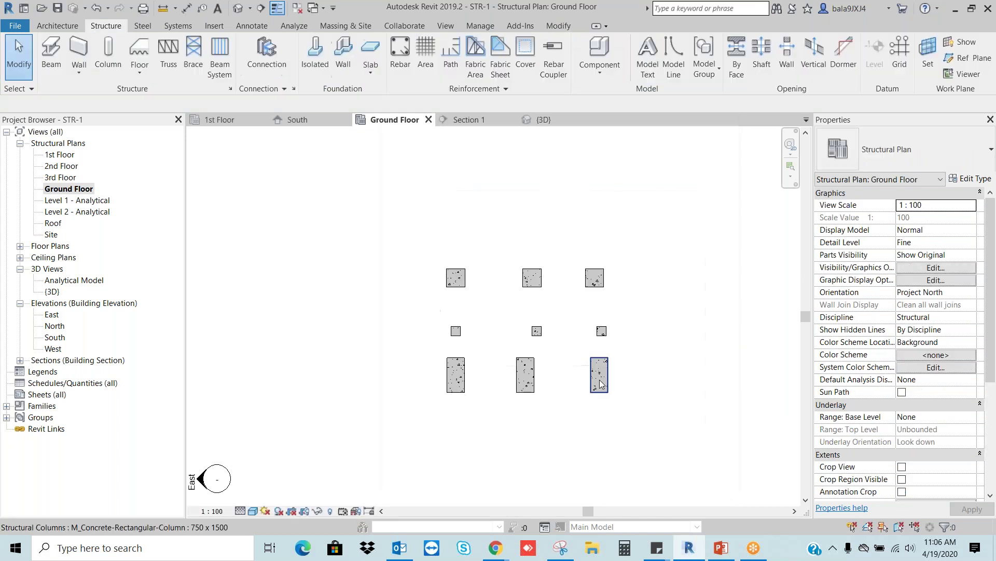
Set the b dimension of the 750 x 1500 column type to 200 through the third row's right column
{"action": "left_click", "coordinate": [600, 384]}
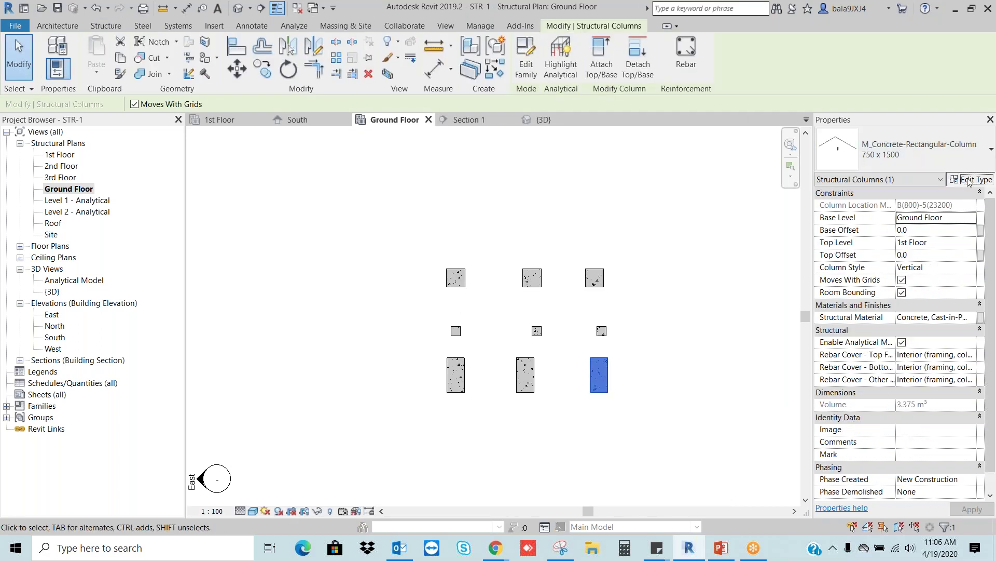
{"action": "left_click_drag", "start_coordinate": [519, 67], "coordinate": [773, 83]}
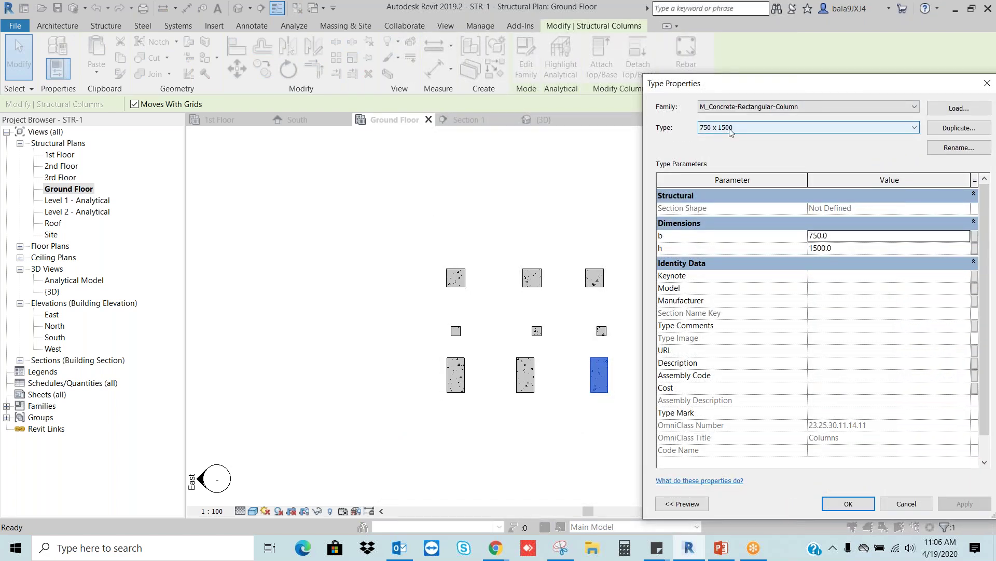
{"action": "left_click", "coordinate": [826, 235]}
{"action": "type", "text": "200"}
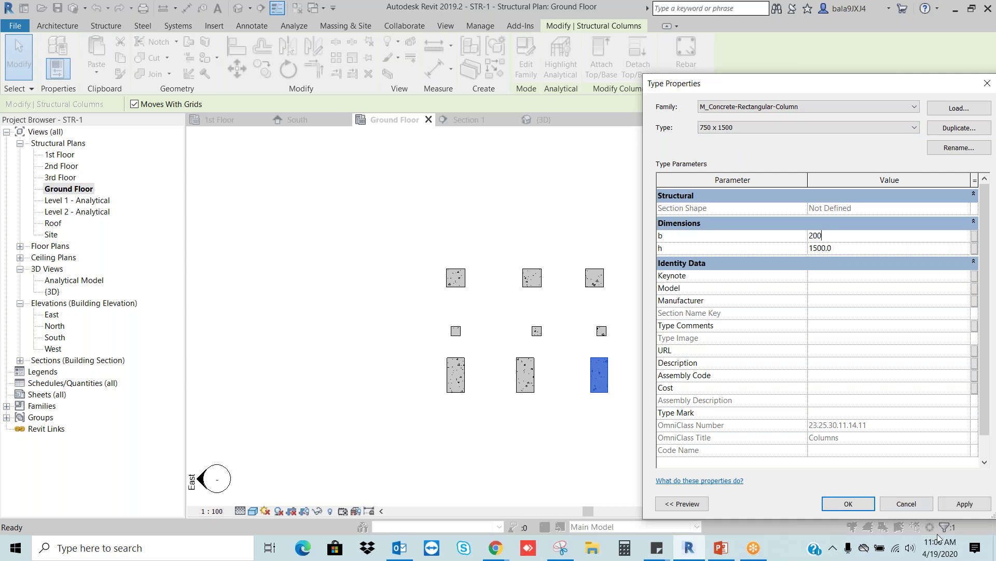
{"action": "left_click", "coordinate": [972, 500]}
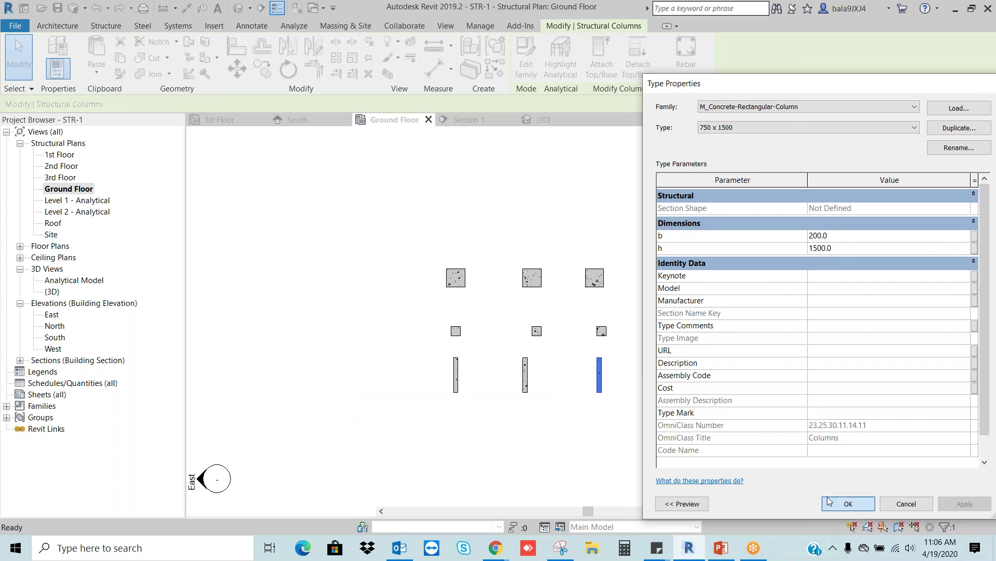
{"action": "left_click", "coordinate": [829, 501]}
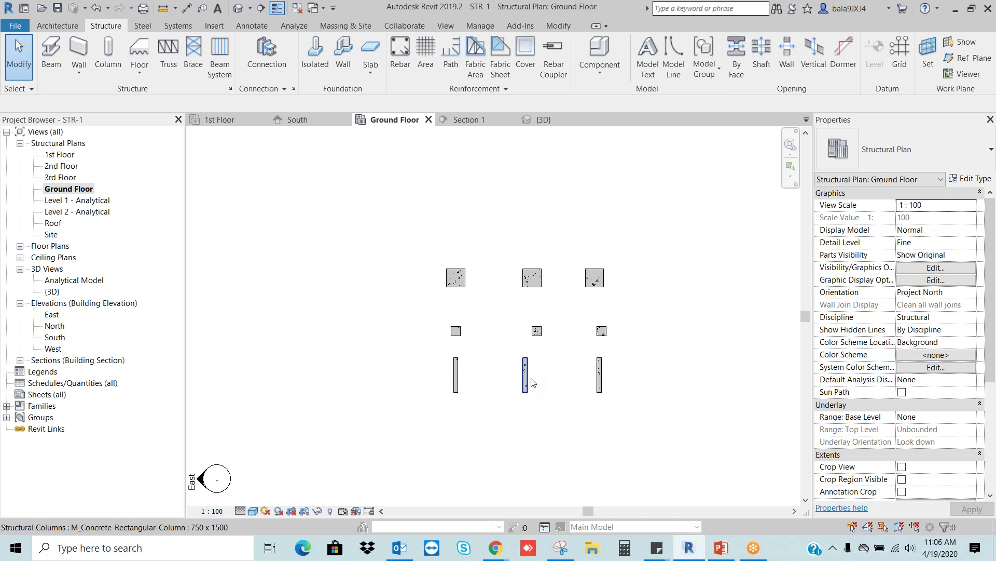
Set the b dimension of the 750 x 1500 column type to 750 through the third row's middle column
{"action": "left_click", "coordinate": [531, 382]}
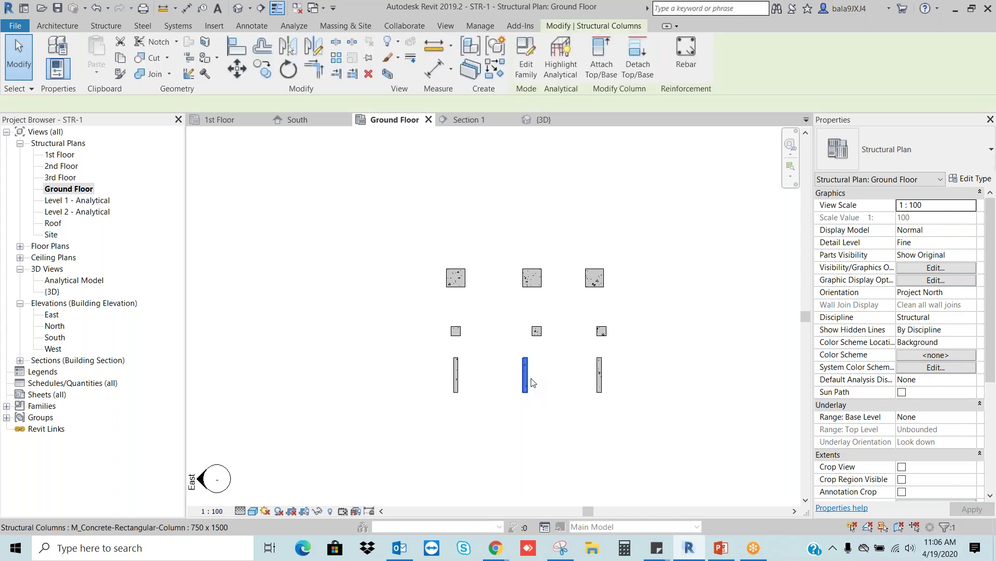
{"action": "left_click", "coordinate": [965, 179]}
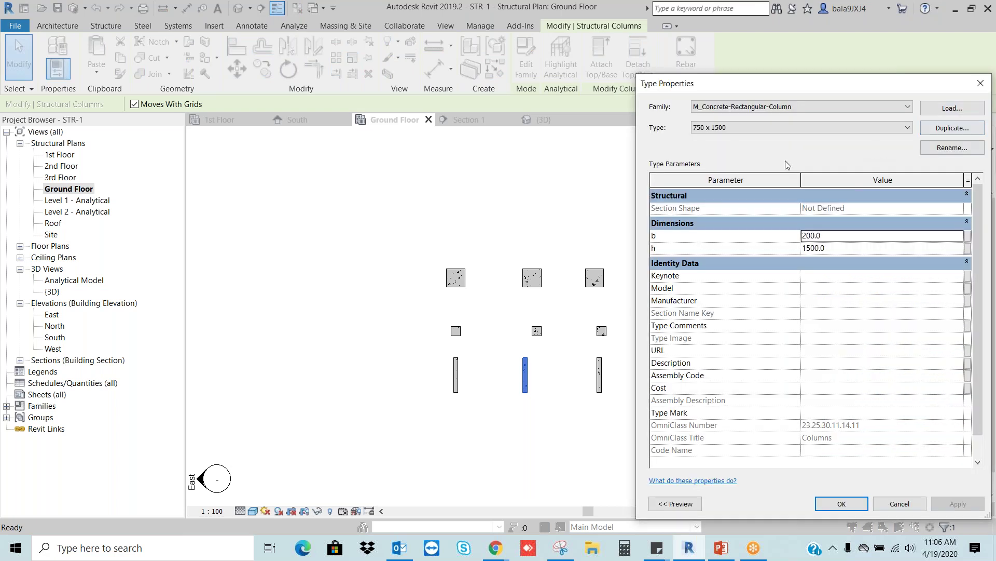
{"action": "left_click", "coordinate": [830, 235]}
{"action": "type", "text": "75"}
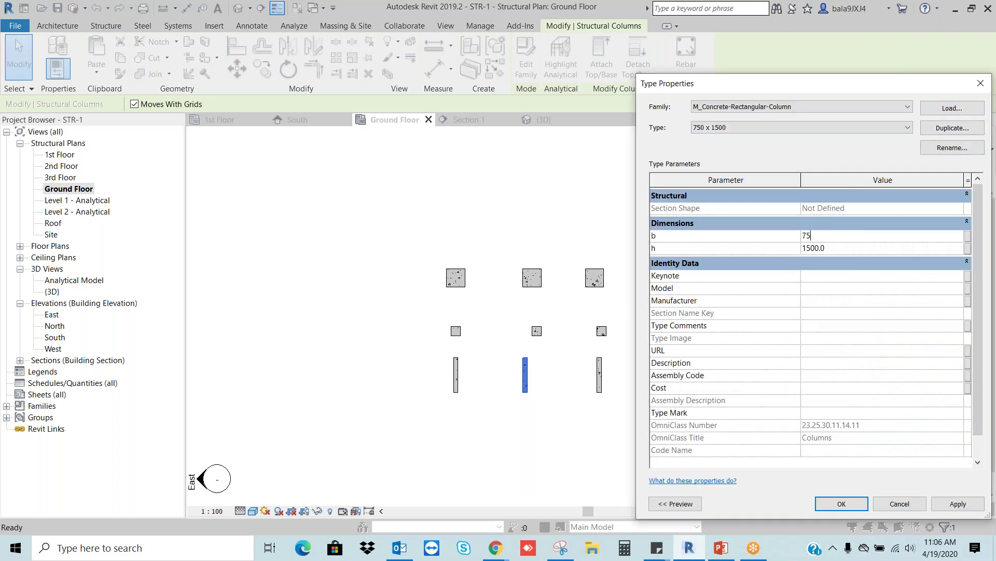
{"action": "type", "text": "0"}
{"action": "left_click", "coordinate": [868, 248]}
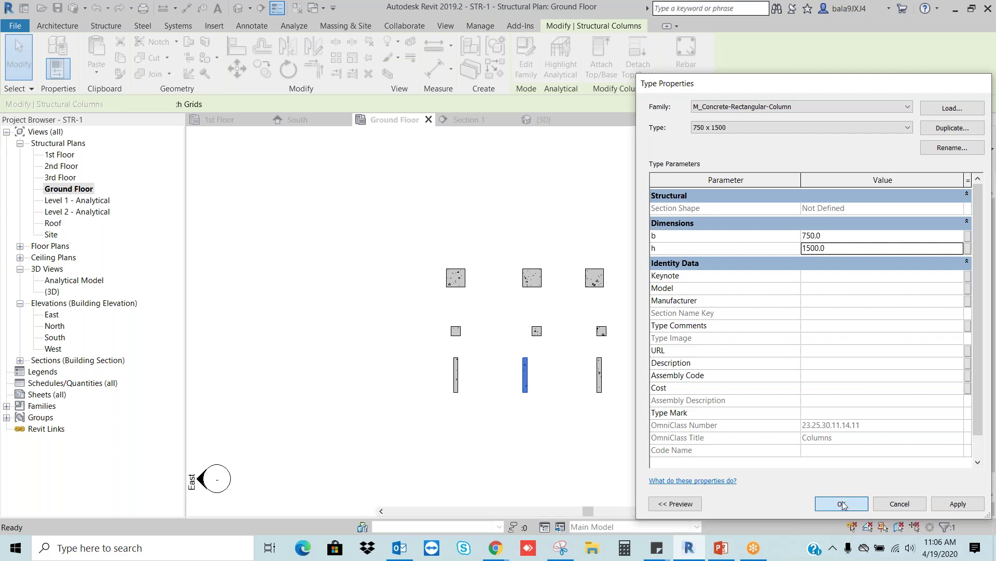
{"action": "left_click", "coordinate": [841, 504]}
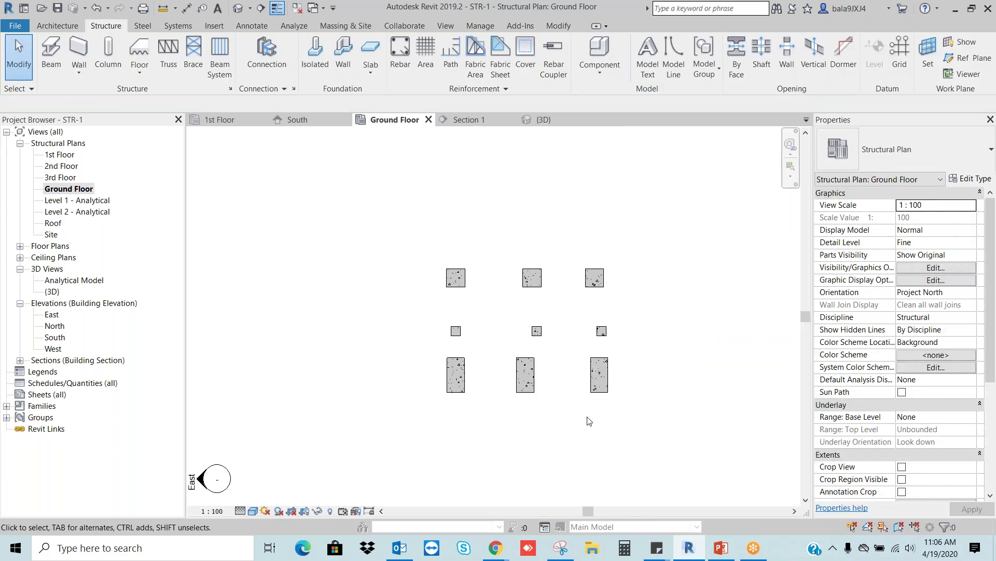
Change the first row's right column to the 750 x 1500 type
{"action": "left_click", "coordinate": [597, 270]}
{"action": "left_click", "coordinate": [600, 313]}
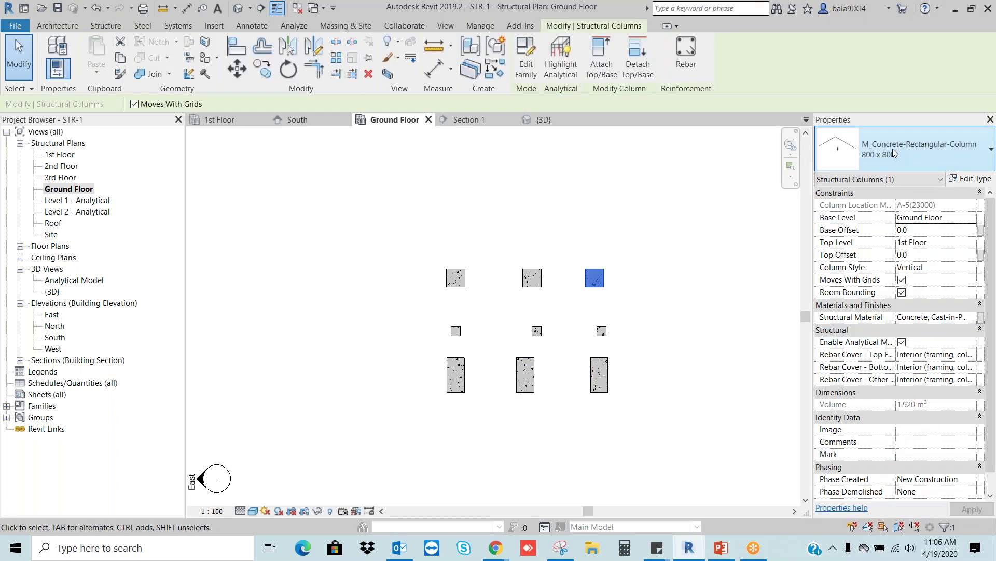
{"action": "left_click", "coordinate": [893, 148]}
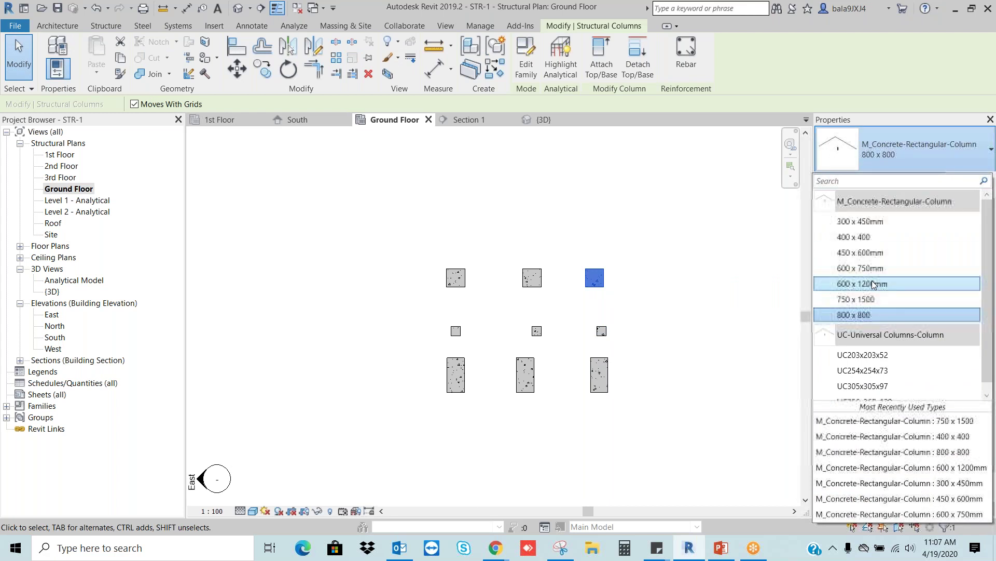
{"action": "left_click", "coordinate": [855, 299]}
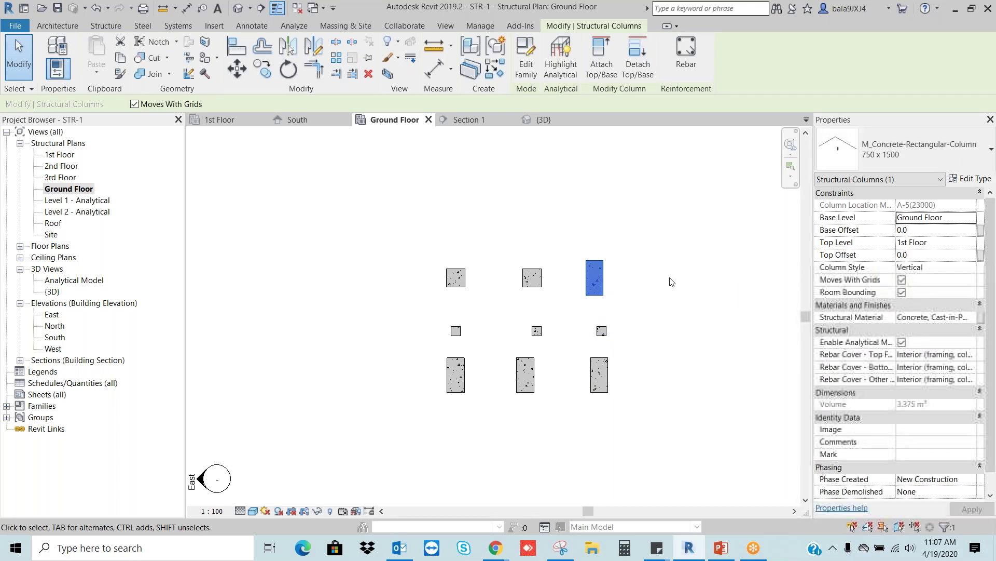
{"action": "left_click", "coordinate": [678, 274]}
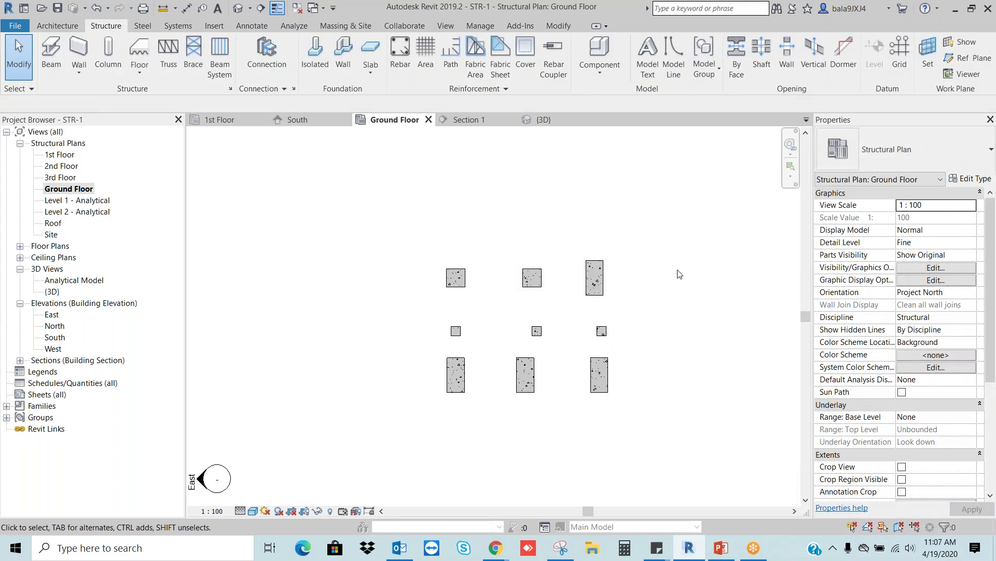
Change the second row's middle column to the 300 x 450mm type
{"action": "left_click", "coordinate": [537, 333]}
{"action": "left_click", "coordinate": [913, 149]}
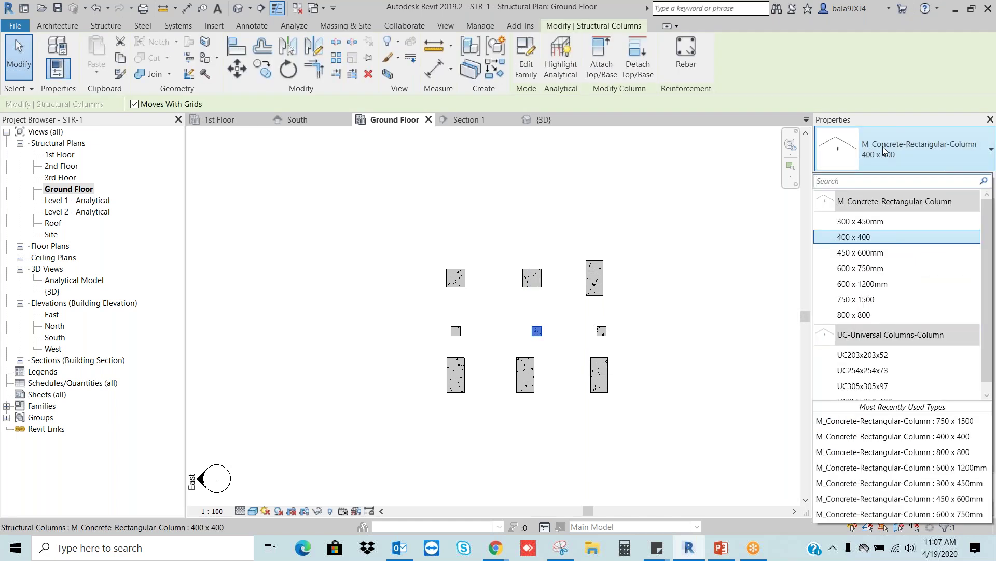
{"action": "left_click", "coordinate": [860, 222]}
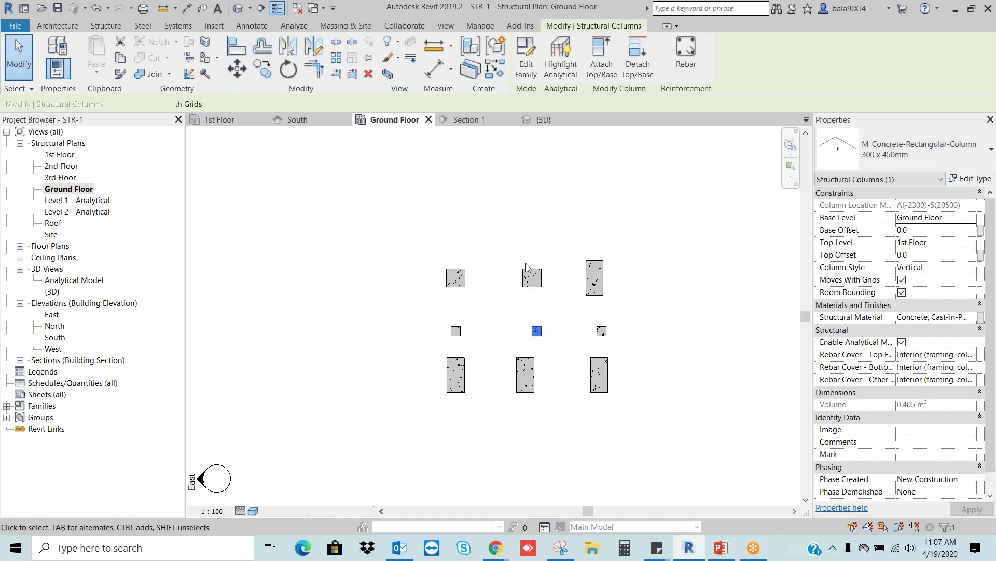
{"action": "left_click", "coordinate": [644, 227]}
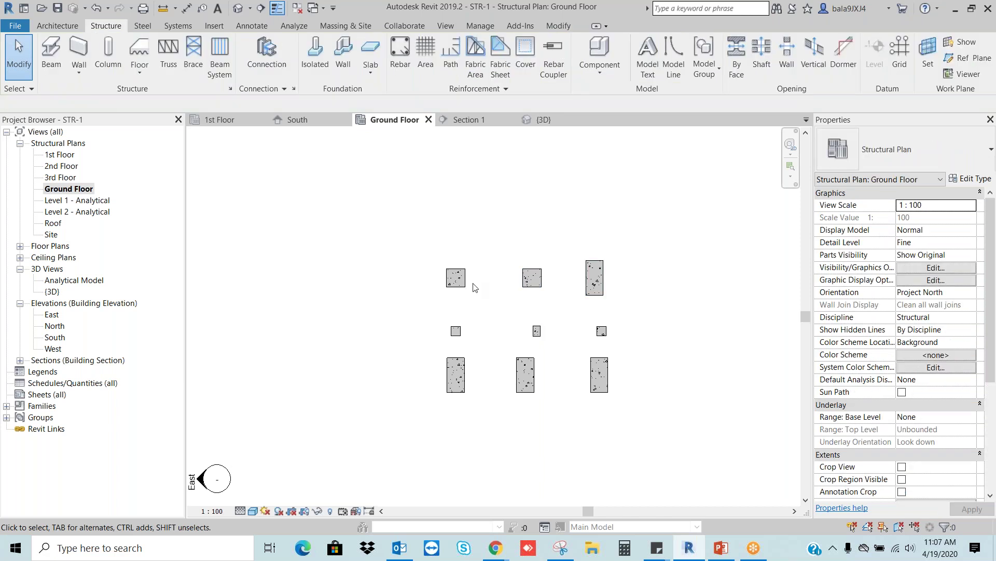
Examine the types assigned to the first row's outer columns and the third row's right column, and the available column types
{"action": "left_click", "coordinate": [456, 277]}
{"action": "left_click", "coordinate": [902, 148]}
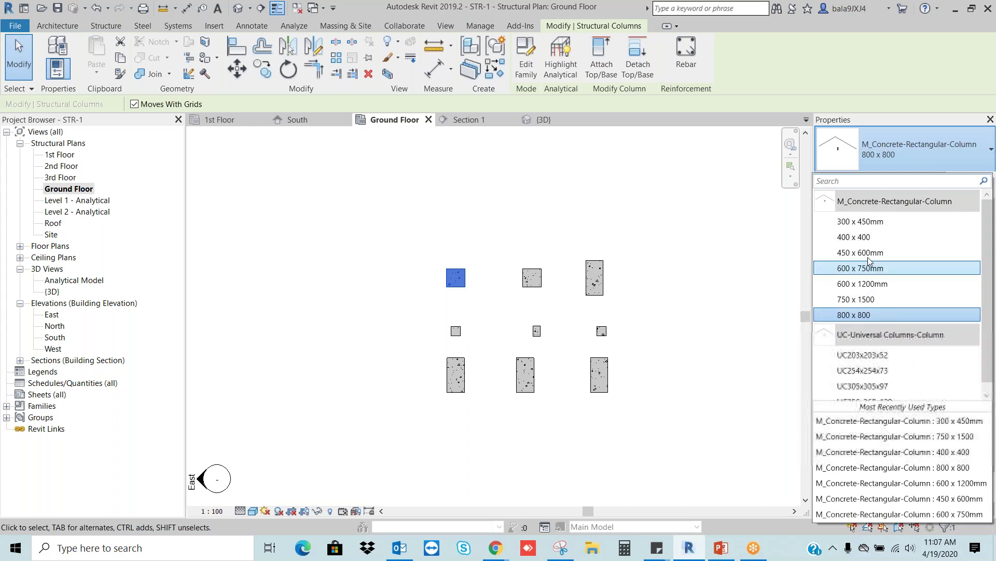
{"action": "key", "text": "Escape"}
{"action": "key", "text": "Escape"}
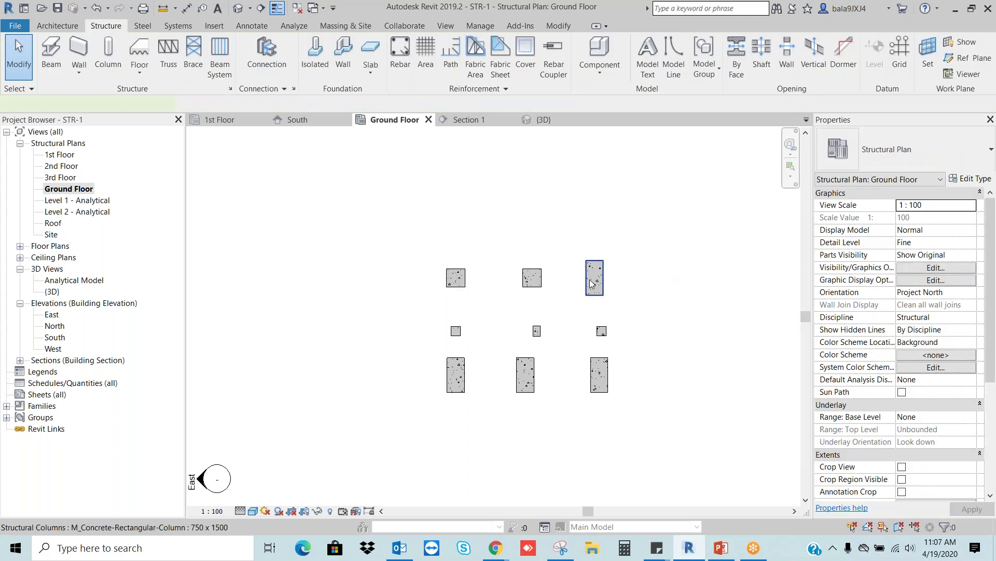
{"action": "left_click", "coordinate": [592, 283]}
{"action": "left_click", "coordinate": [972, 178]}
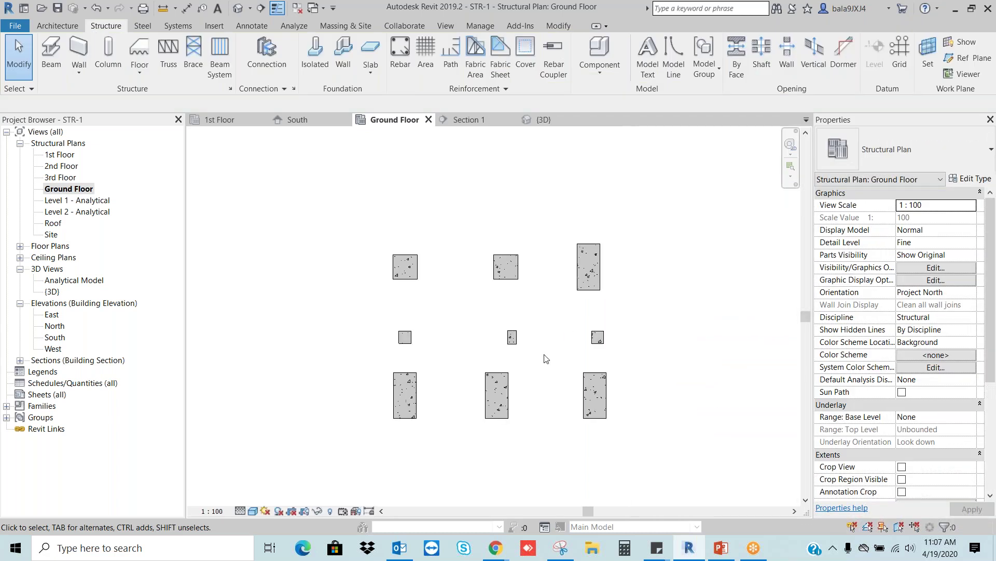
{"action": "left_click", "coordinate": [414, 260]}
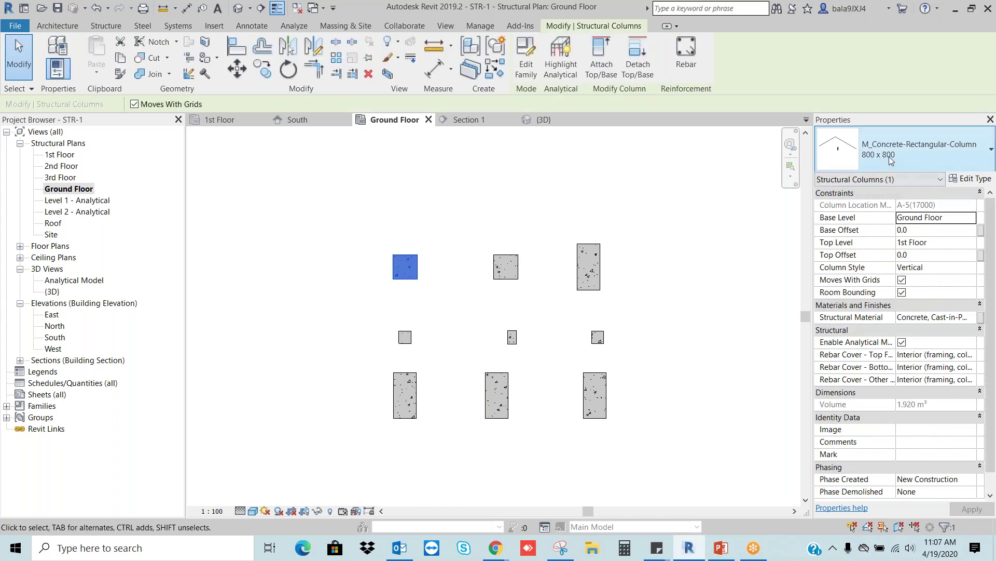
{"action": "left_click", "coordinate": [723, 311]}
{"action": "left_click", "coordinate": [595, 395]}
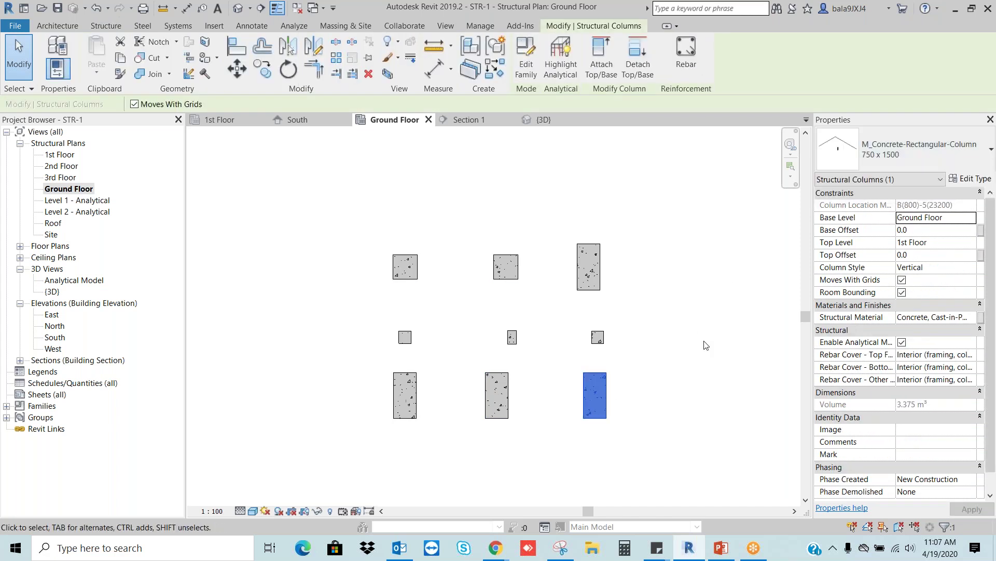
{"action": "left_click", "coordinate": [516, 318]}
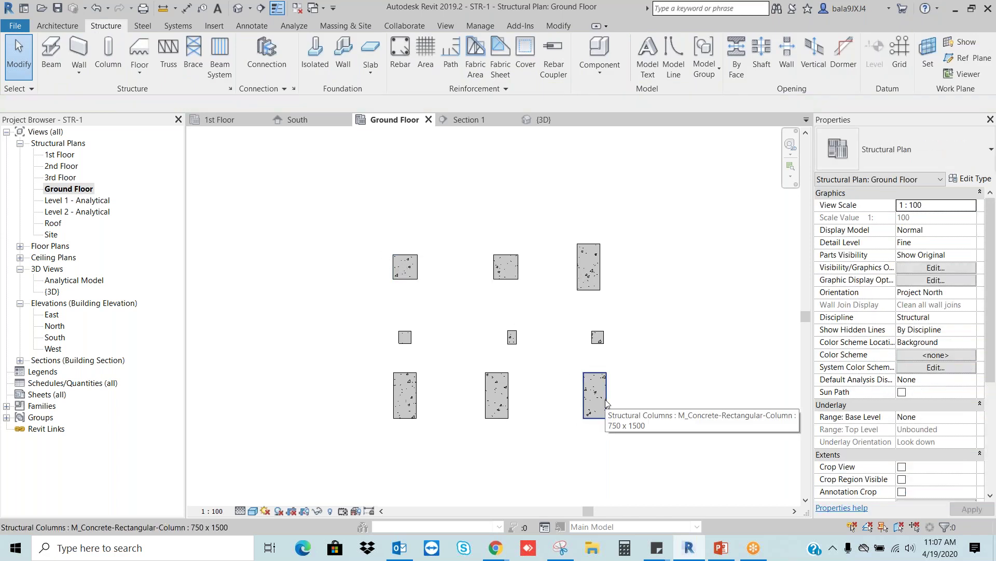
Match the first row's right column, the second row's middle and right columns, and the third row's right column to the 800 x 800 type of the first row's left column
{"action": "left_click", "coordinate": [554, 24]}
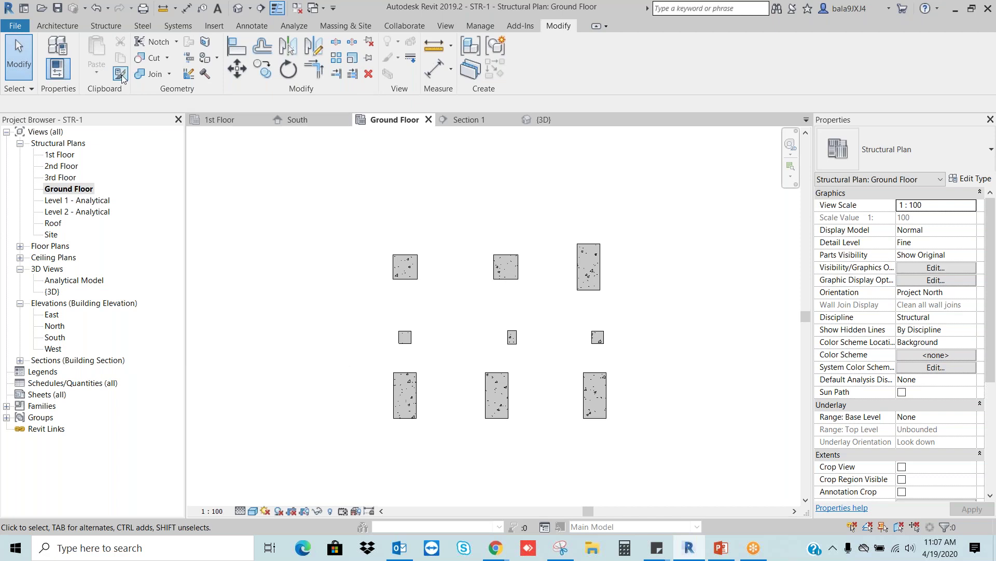
{"action": "left_click", "coordinate": [121, 74]}
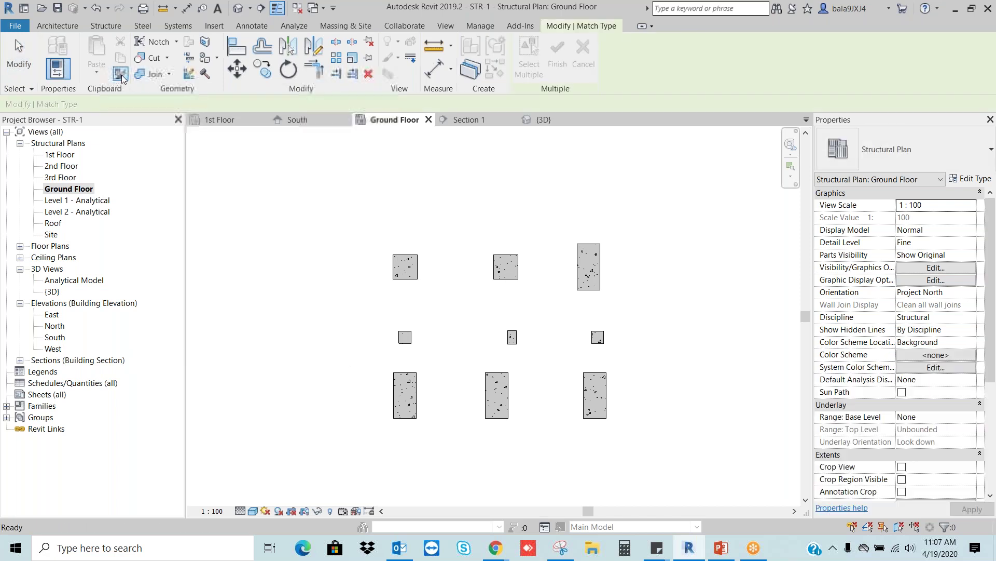
{"action": "left_click", "coordinate": [407, 260]}
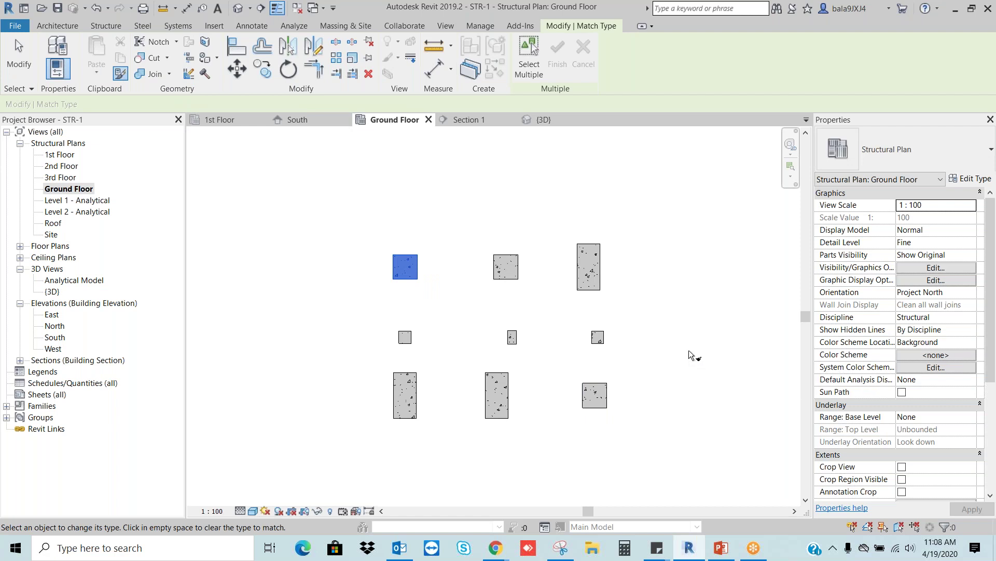
{"action": "left_click", "coordinate": [594, 278]}
{"action": "left_click", "coordinate": [512, 338]}
{"action": "left_click", "coordinate": [596, 338]}
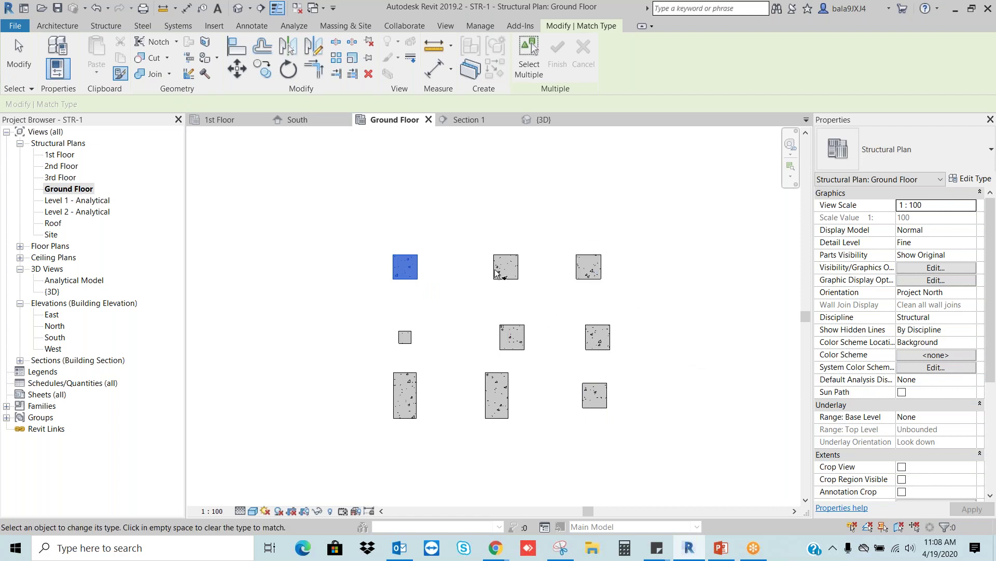
{"action": "left_click", "coordinate": [504, 290]}
{"action": "left_click", "coordinate": [497, 395]}
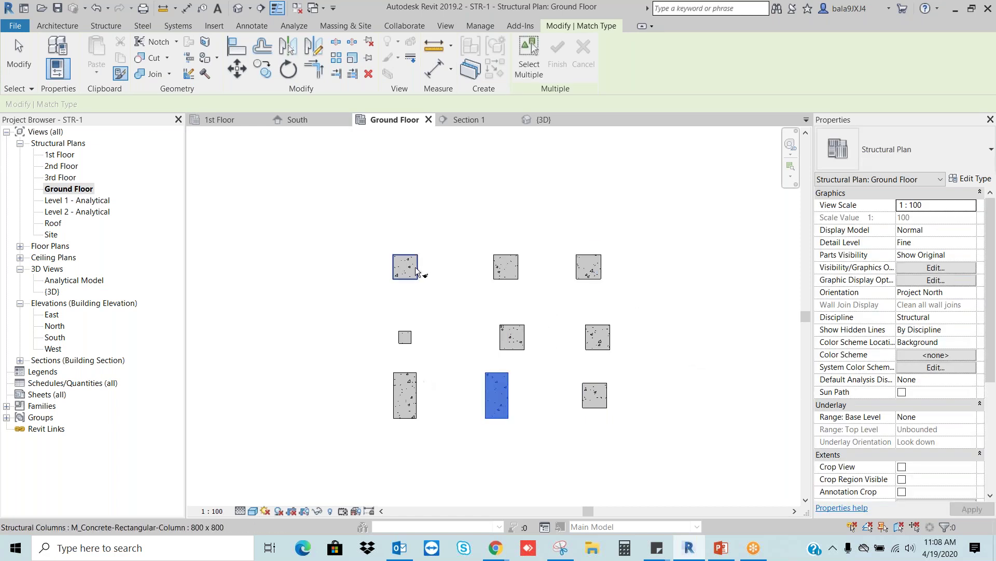
{"action": "left_click", "coordinate": [291, 167]}
{"action": "key", "text": "Escape"}
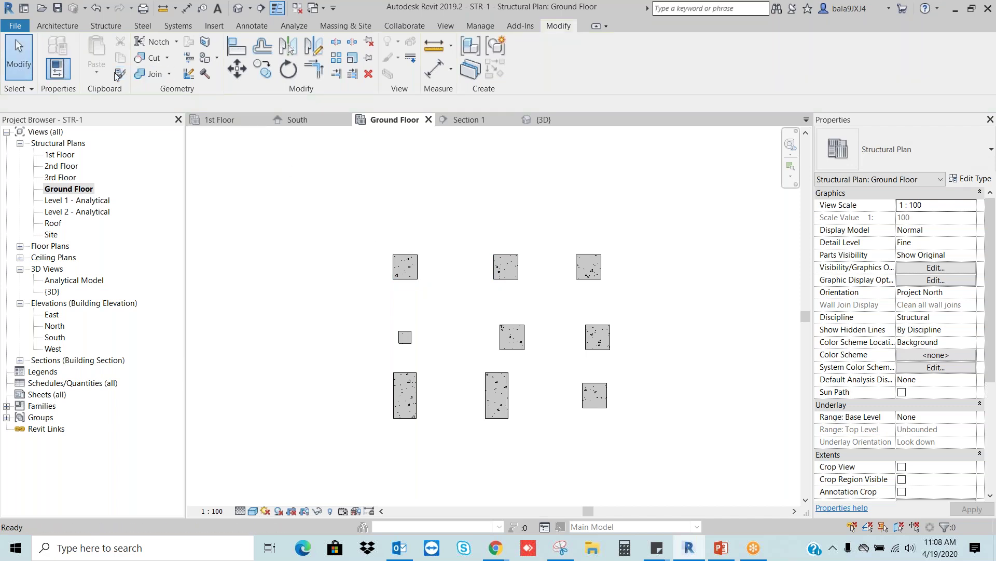
Match the second row's left column and the third row's left and middle columns to the first row's left column
{"action": "left_click", "coordinate": [120, 74]}
{"action": "left_click", "coordinate": [405, 266]}
{"action": "left_click", "coordinate": [405, 336]}
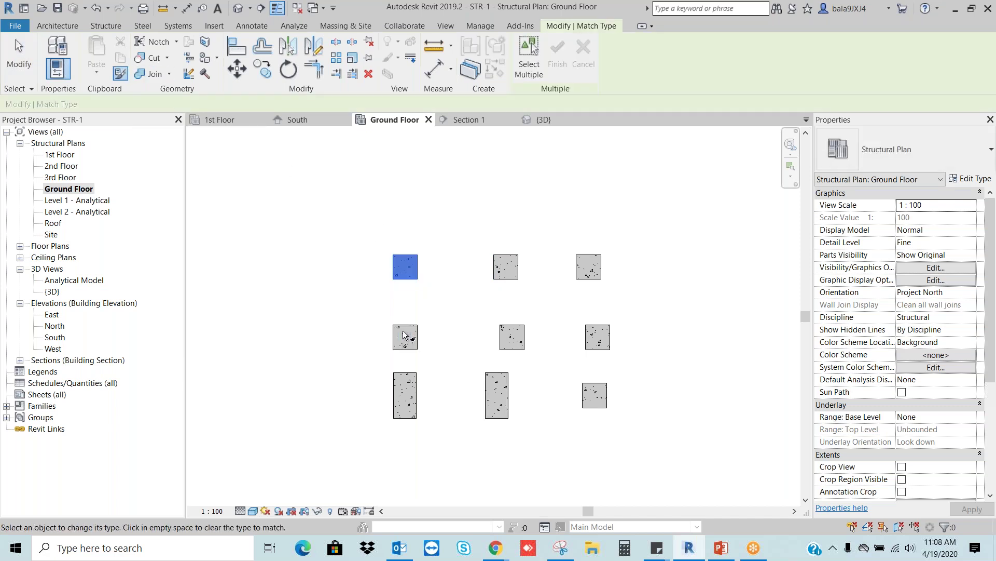
{"action": "left_click", "coordinate": [405, 394]}
{"action": "left_click", "coordinate": [497, 394]}
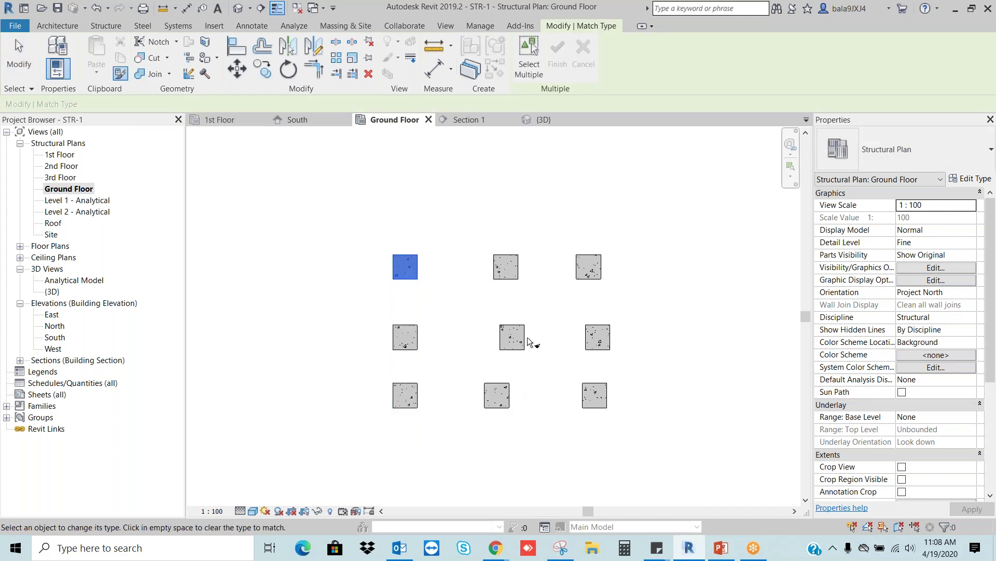
{"action": "left_click", "coordinate": [530, 339]}
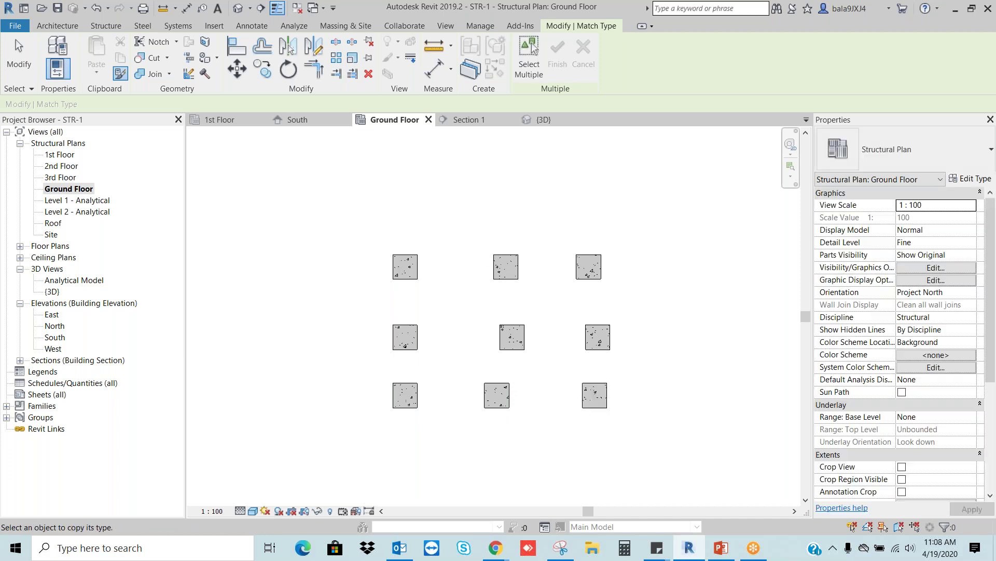
{"action": "key", "text": "Escape"}
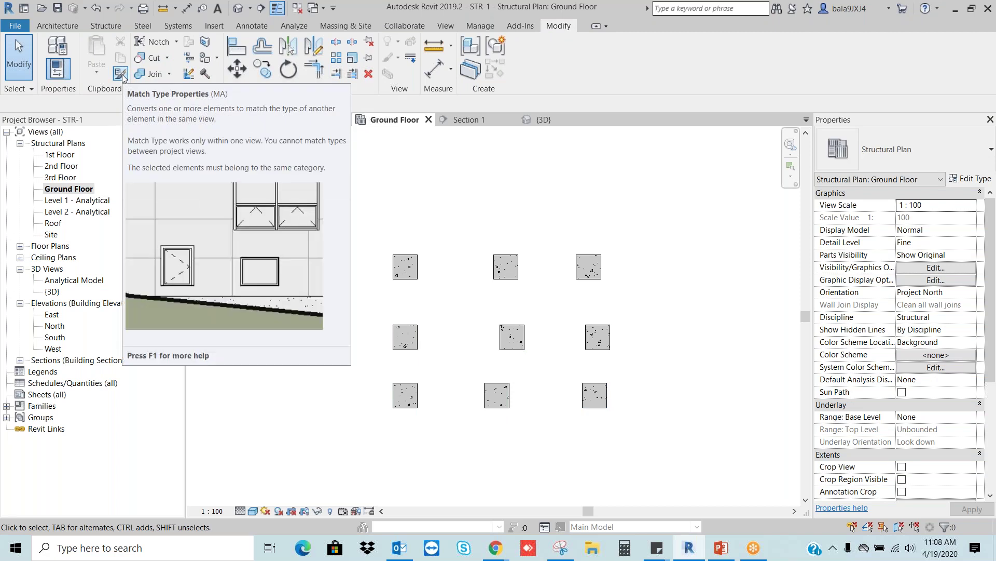
Change the first row's left column to the 750 x 1500 type
{"action": "scroll", "coordinate": [532, 339], "scroll_direction": "down", "scroll_amount": 2}
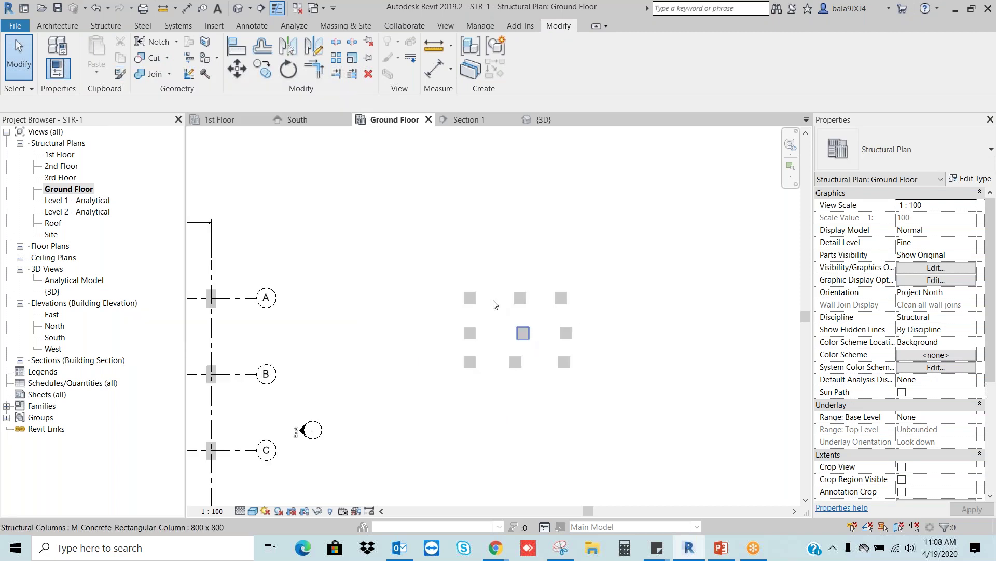
{"action": "left_click", "coordinate": [470, 297]}
{"action": "left_click", "coordinate": [911, 149]}
{"action": "left_click", "coordinate": [855, 299]}
{"action": "key", "text": "Escape"}
{"action": "scroll", "coordinate": [449, 285], "scroll_direction": "up", "scroll_amount": 3}
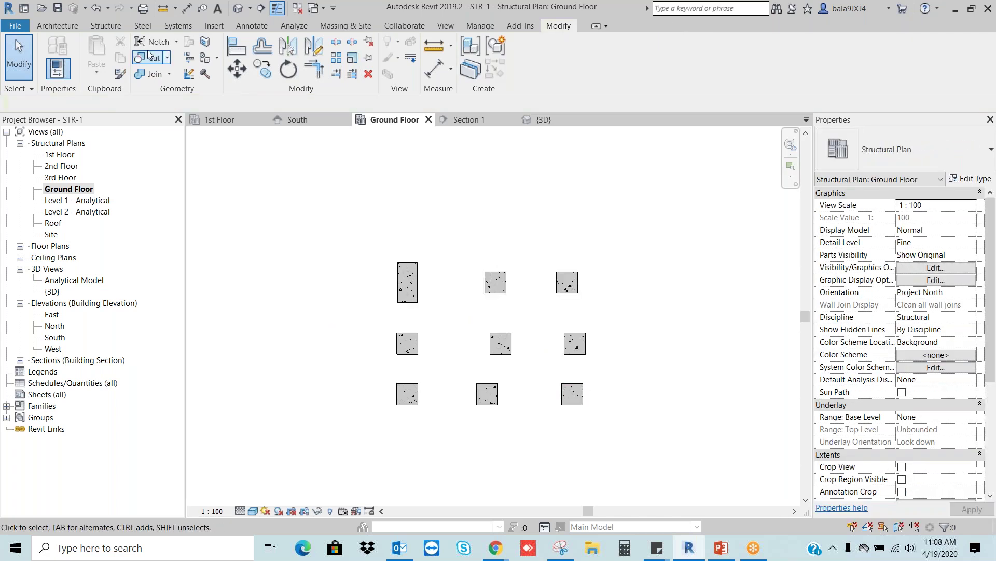
Match the other eight columns outside the grid to the 750 x 1500 type of the first row's left column
{"action": "key", "text": "m"}
{"action": "key", "text": "a"}
{"action": "left_click", "coordinate": [410, 282]}
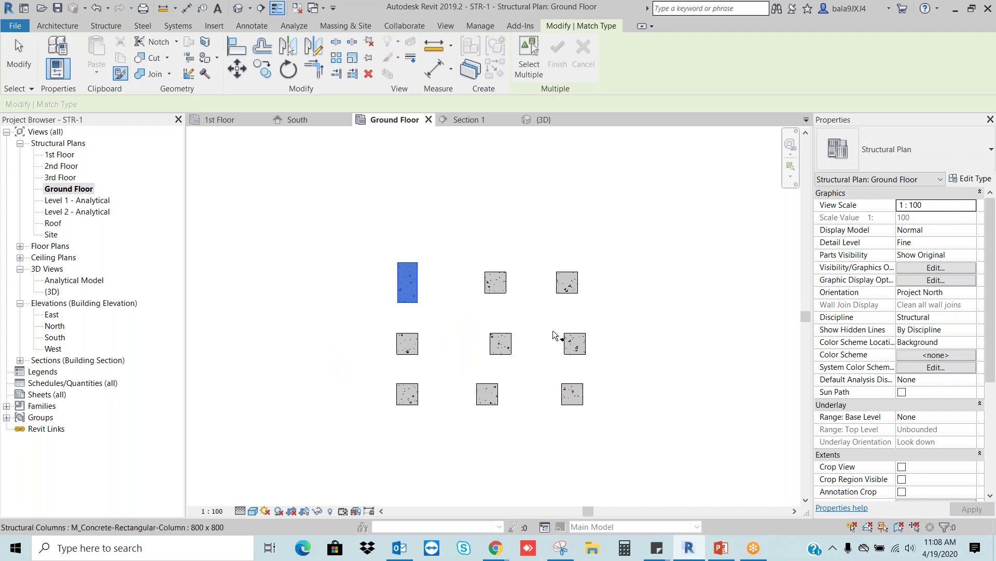
{"action": "left_click", "coordinate": [499, 283]}
{"action": "left_click", "coordinate": [568, 292]}
{"action": "left_click", "coordinate": [575, 343]}
{"action": "left_click", "coordinate": [501, 343]}
{"action": "left_click", "coordinate": [487, 394]}
{"action": "left_click", "coordinate": [572, 394]}
{"action": "left_click", "coordinate": [407, 394]}
{"action": "left_click", "coordinate": [407, 345]}
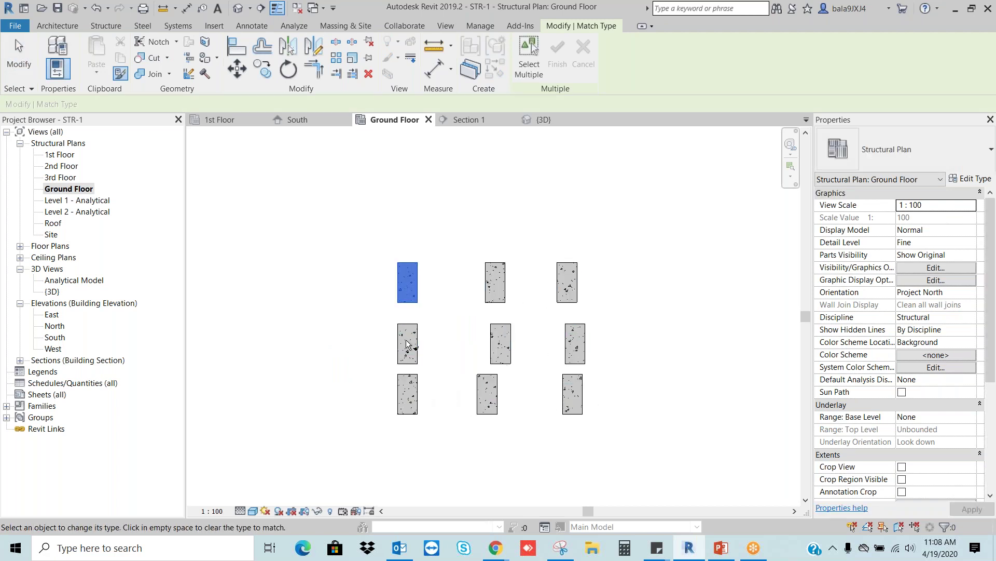
{"action": "key", "text": "Escape"}
{"action": "key", "text": "Escape"}
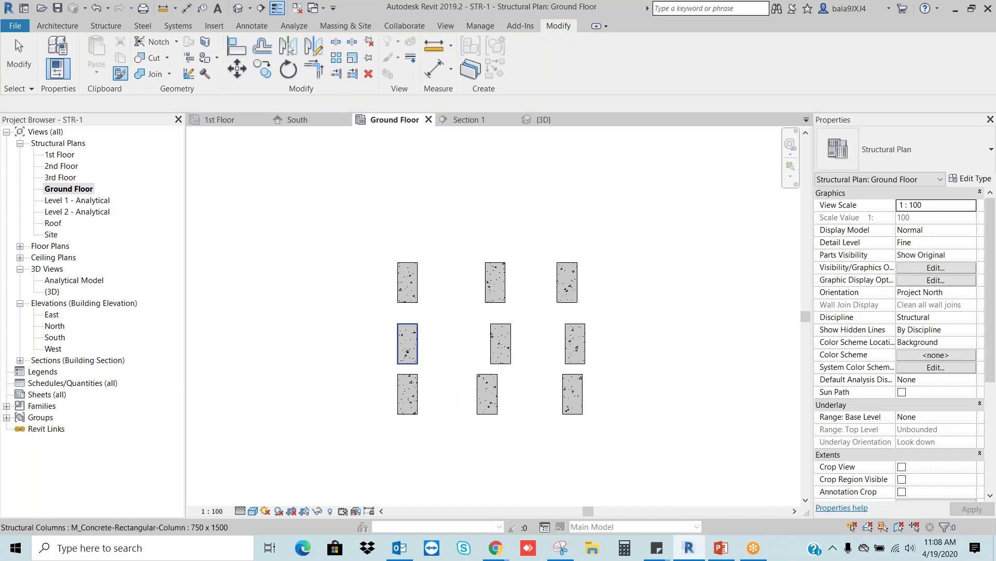
Delete all nine practice columns placed outside the grid
{"action": "scroll", "coordinate": [530, 315], "scroll_direction": "down", "scroll_amount": 2}
{"action": "left_click_drag", "start_coordinate": [623, 419], "coordinate": [423, 248]}
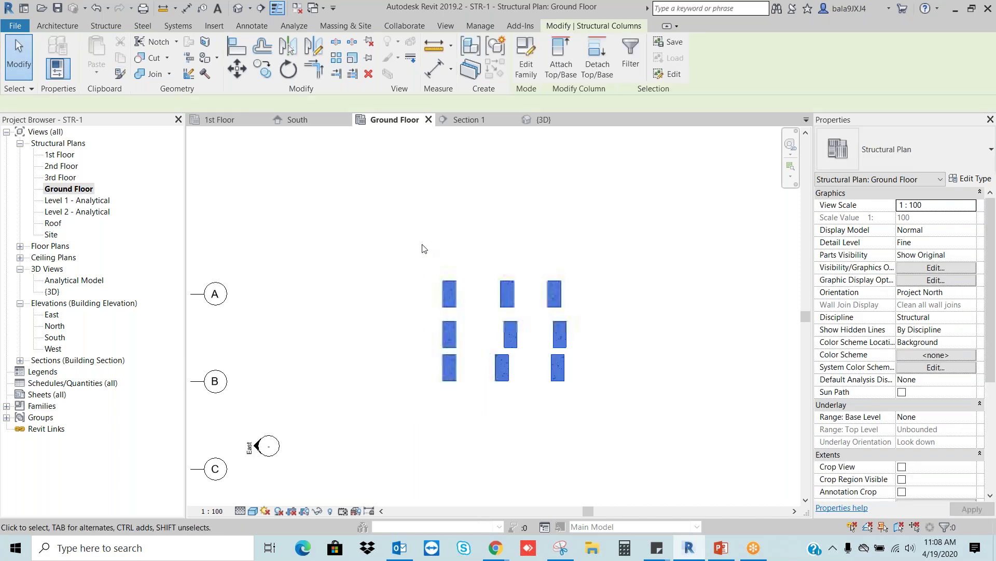
{"action": "left_click", "coordinate": [423, 248]}
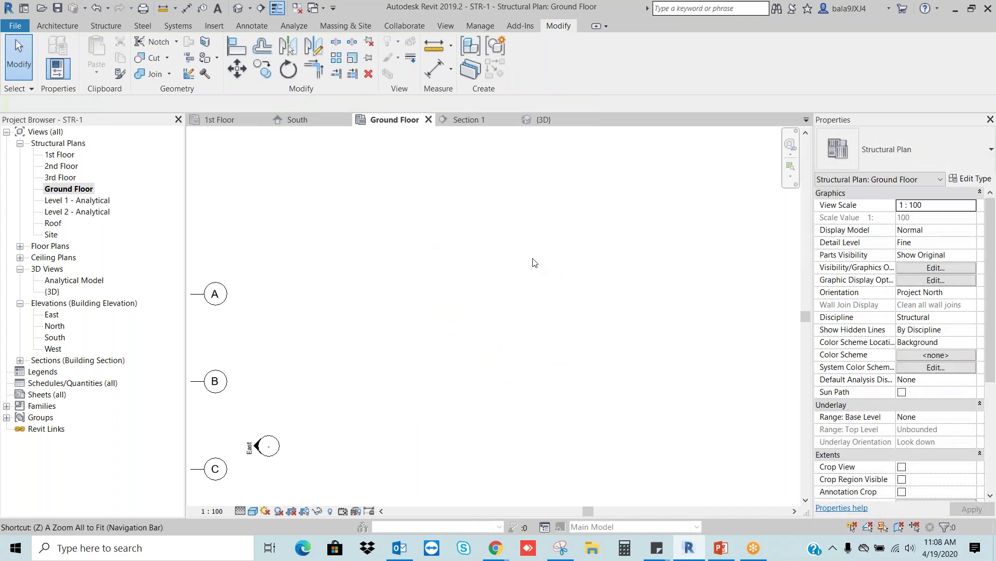
{"action": "key", "text": "z"}
{"action": "key", "text": "f"}
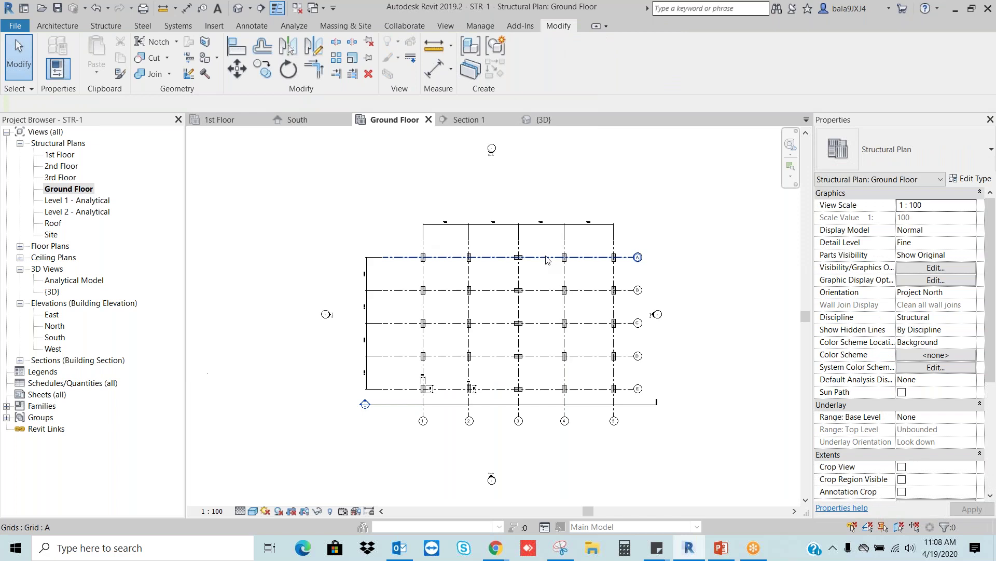
Switch to PowerPoint and add a text box beside "600 X 1200" on slide 4 reading "Different size means Type in Revit"
{"action": "left_click", "coordinate": [721, 548]}
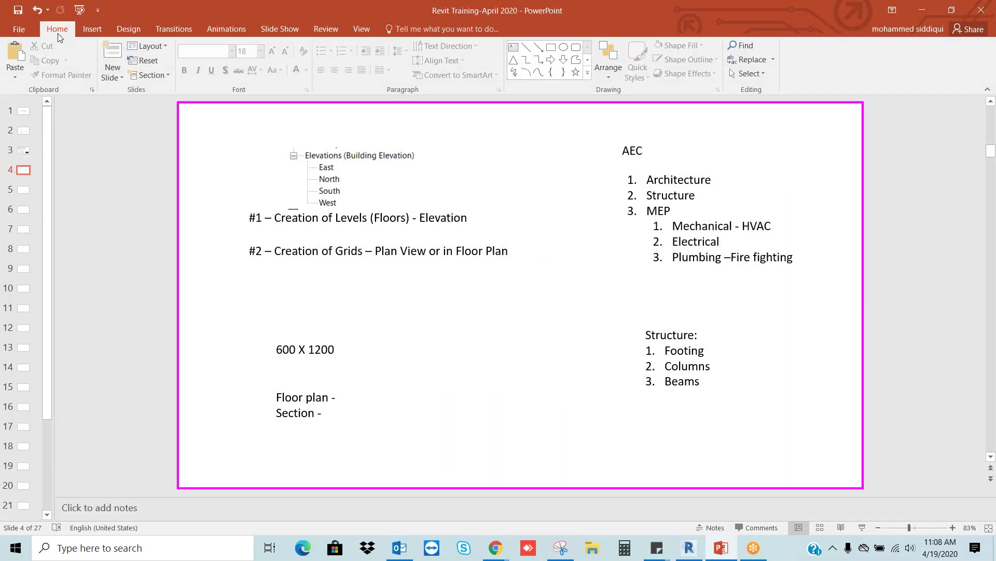
{"action": "left_click", "coordinate": [518, 49]}
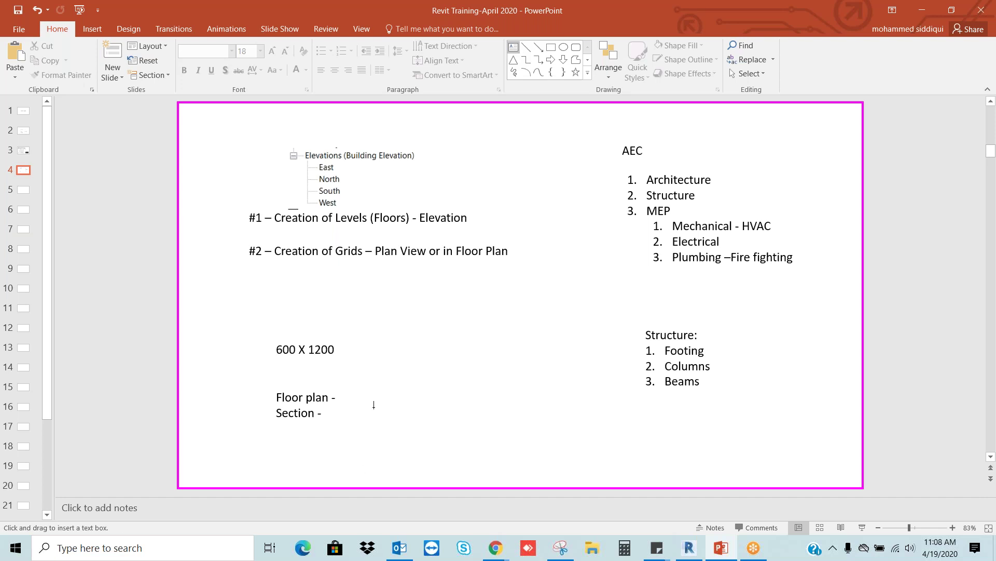
{"action": "left_click_drag", "start_coordinate": [381, 331], "coordinate": [557, 418]}
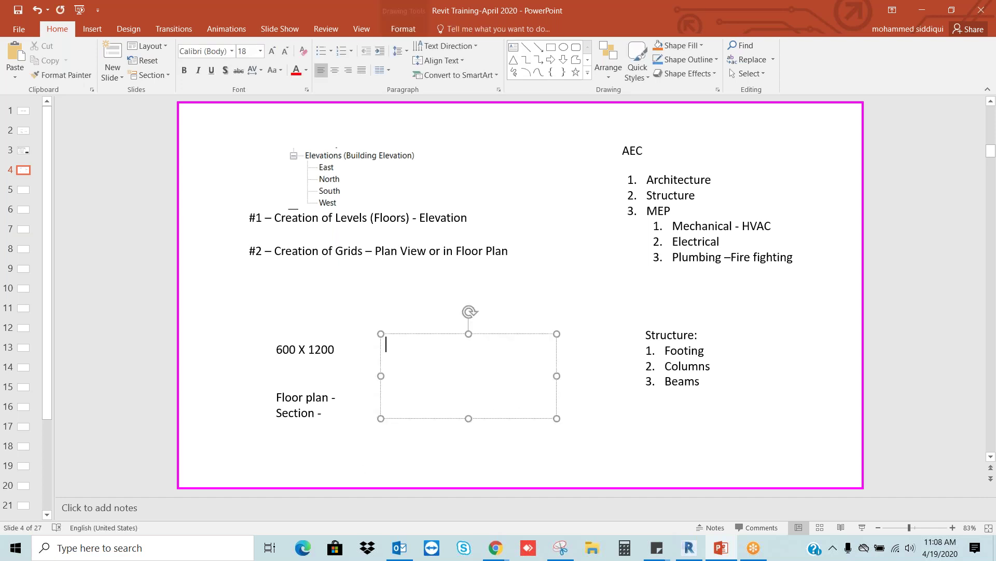
{"action": "type", "text": "D"}
{"action": "type", "text": "erenc"}
{"action": "type", "text": " size means in"}
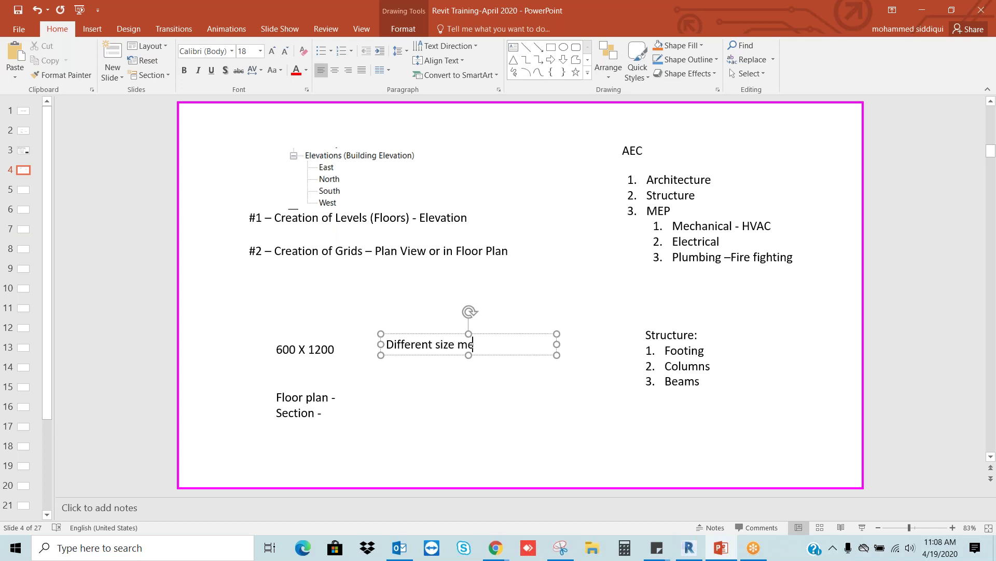
{"action": "key", "text": "BackSpace"}
{"action": "key", "text": "BackSpace"}
{"action": "type", "text": "Type in Revit"}
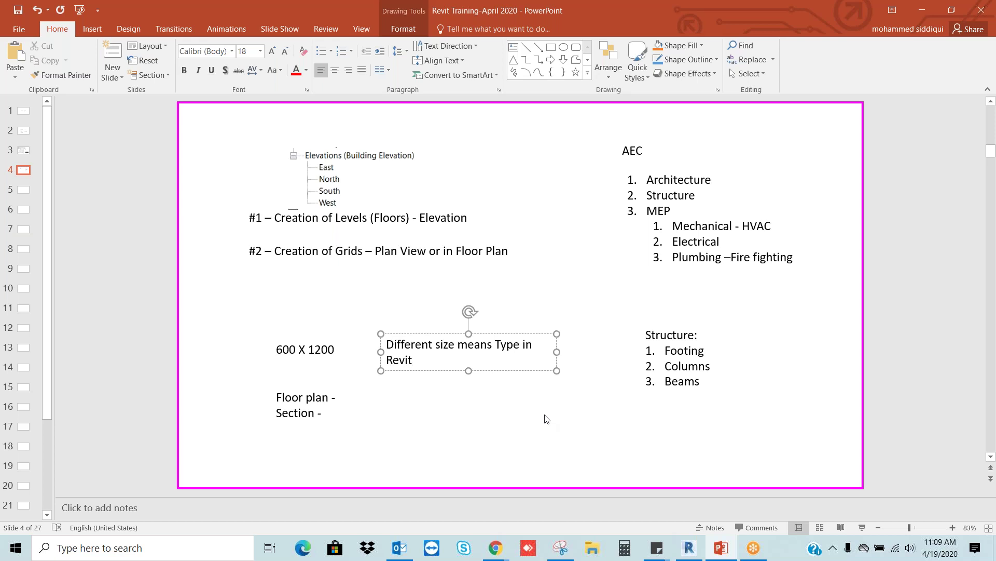
Widen the new text box so its sentence fits on one line
{"action": "left_click_drag", "start_coordinate": [558, 353], "coordinate": [588, 352]}
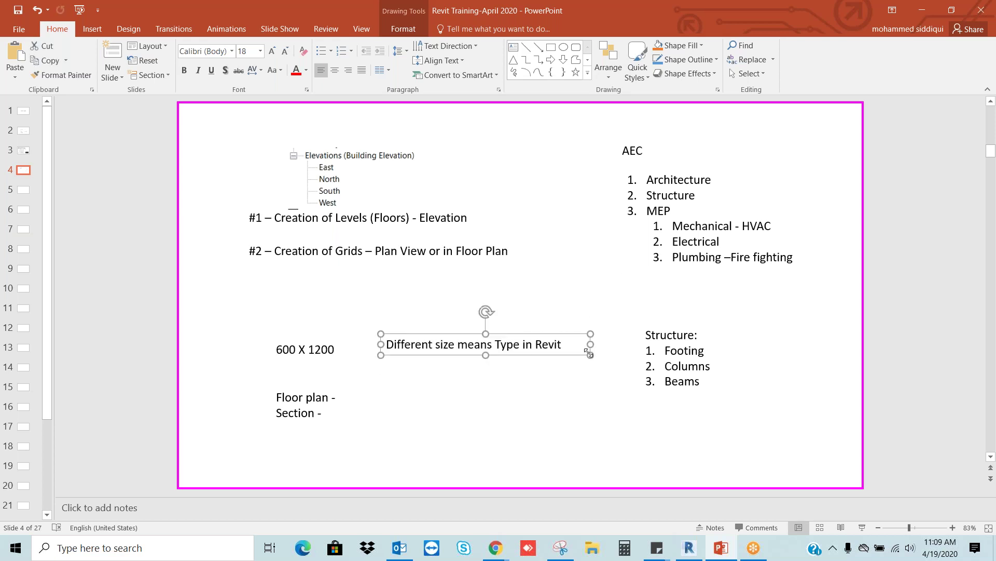
{"action": "key", "text": "Escape"}
{"action": "left_click_drag", "start_coordinate": [388, 343], "coordinate": [563, 345]}
{"action": "left_click", "coordinate": [571, 378]}
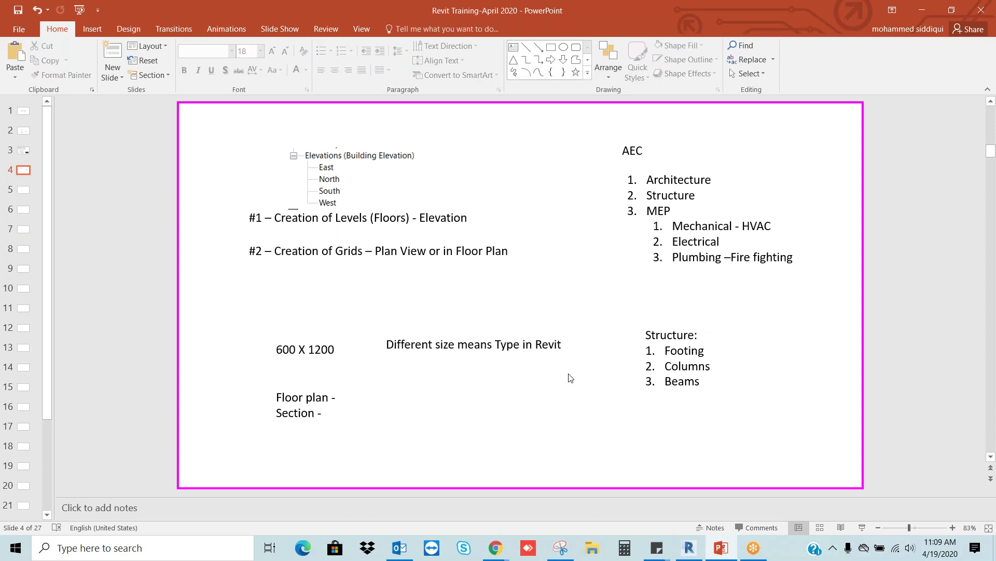
Switch back to Revit and examine the column types available for the column at grid intersection A-5
{"action": "left_click", "coordinate": [689, 548]}
{"action": "scroll", "coordinate": [618, 267], "scroll_direction": "up", "scroll_amount": 4}
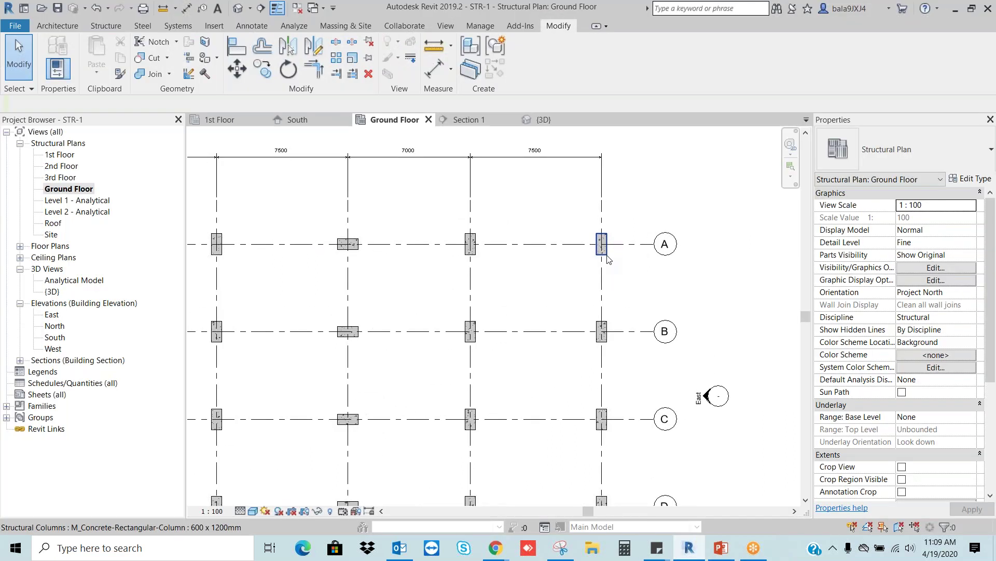
{"action": "left_click", "coordinate": [610, 260]}
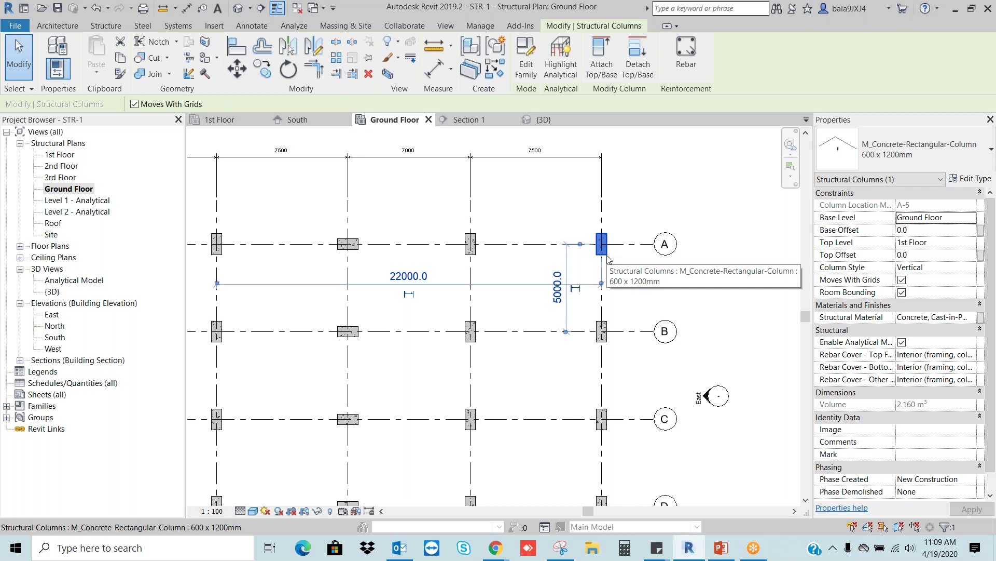
{"action": "left_click", "coordinate": [901, 164]}
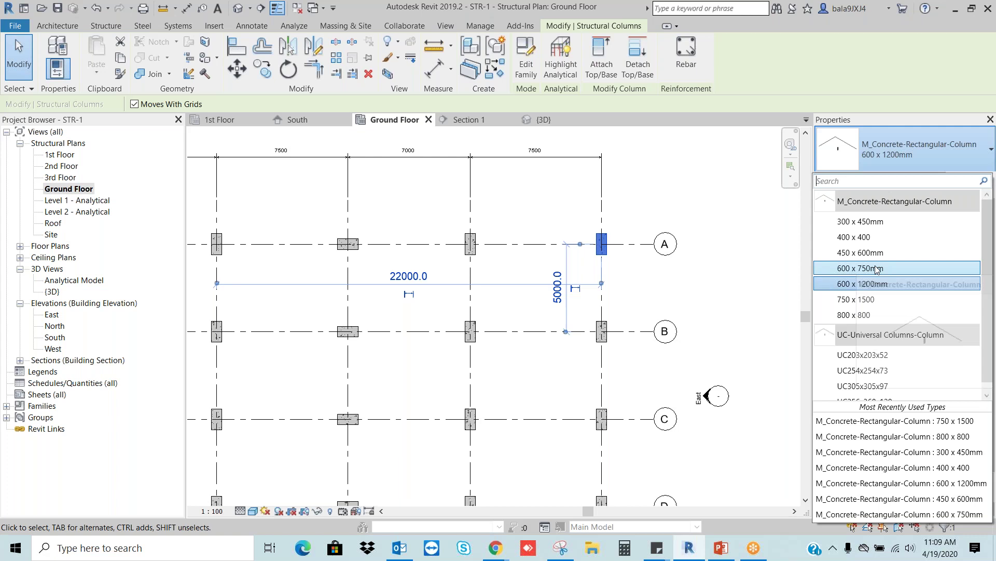
{"action": "left_click", "coordinate": [876, 300]}
{"action": "left_click", "coordinate": [721, 232]}
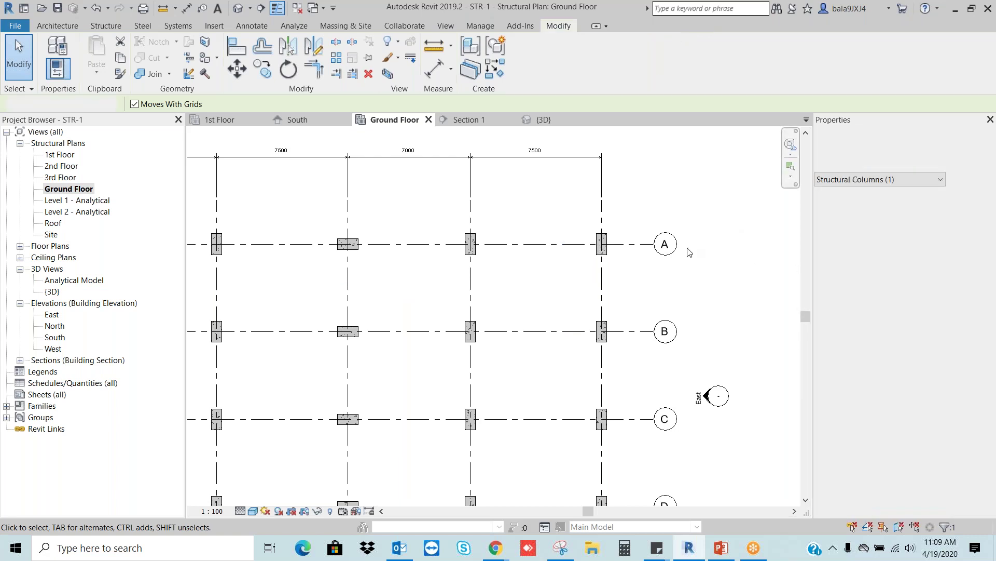
Examine the type properties of the column at A-5 and the list of types in its family
{"action": "left_click", "coordinate": [605, 247]}
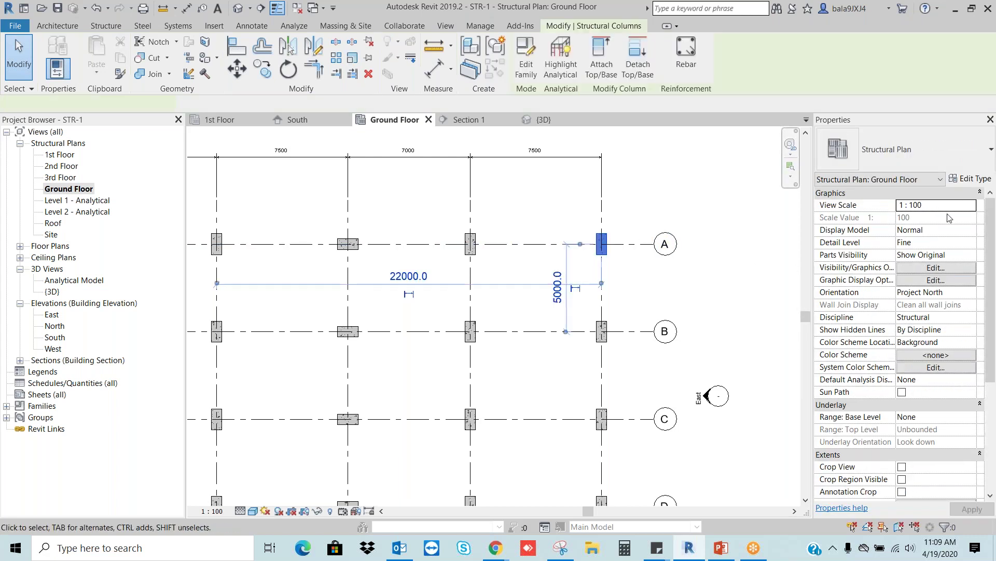
{"action": "left_click", "coordinate": [980, 180]}
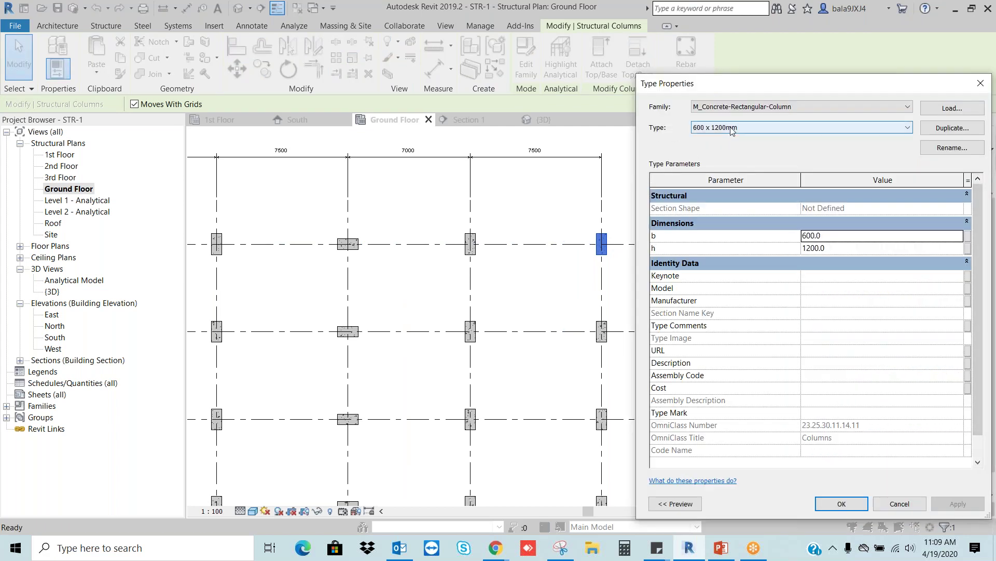
{"action": "left_click", "coordinate": [731, 127]}
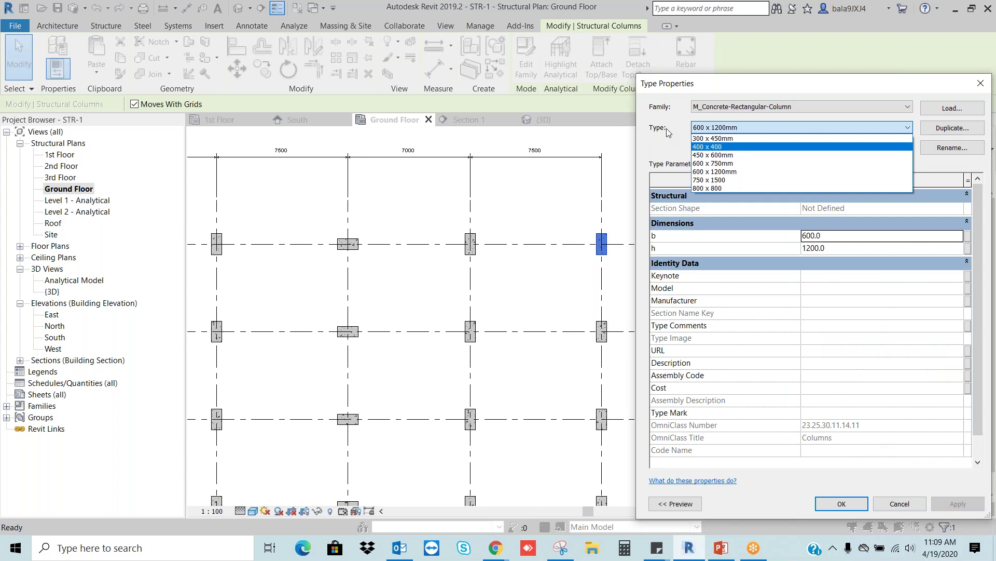
{"action": "key", "text": "Escape"}
{"action": "key", "text": "Escape"}
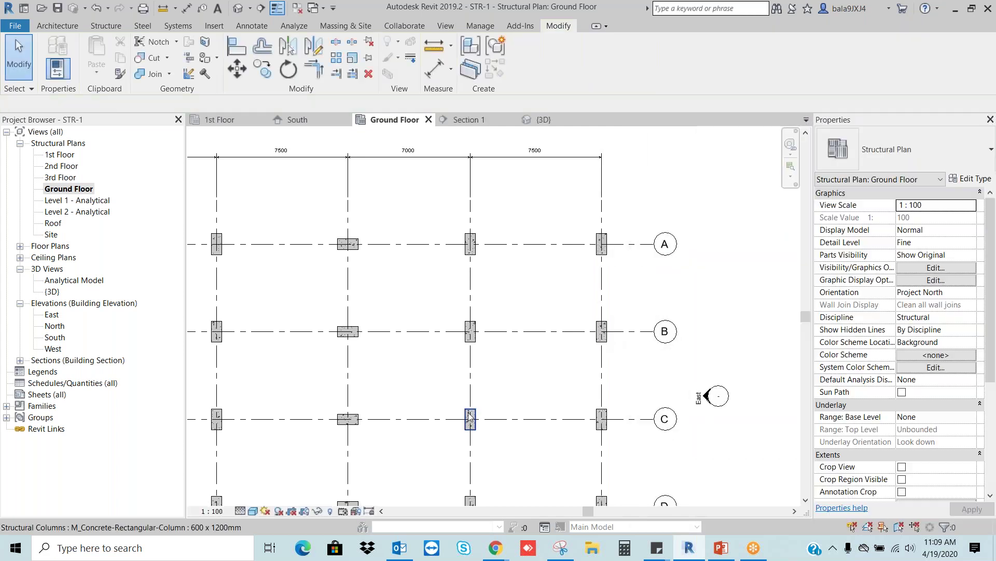
Check the type properties of the column at grid intersection C-4 and select the column at C-5
{"action": "left_click", "coordinate": [970, 179]}
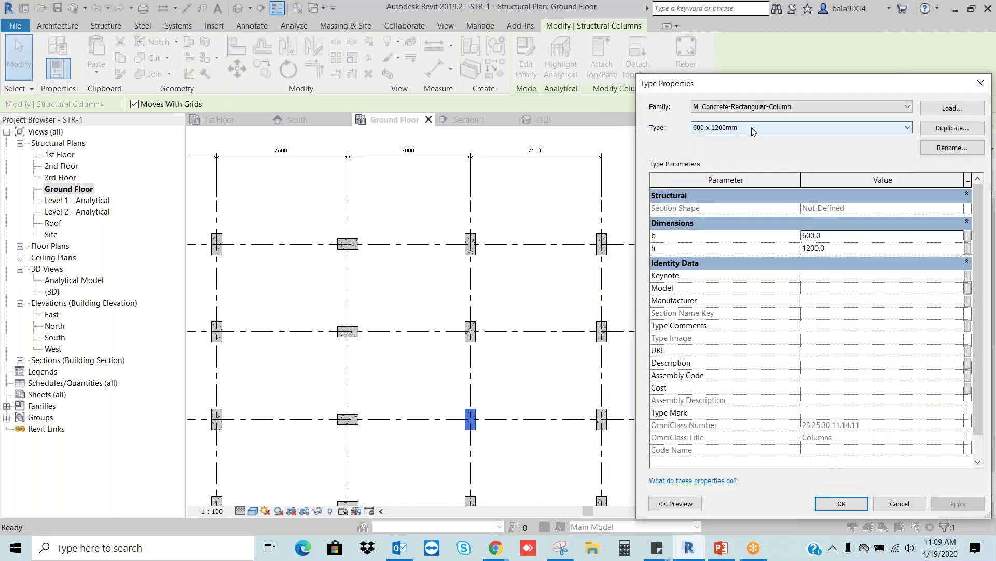
{"action": "key", "text": "Escape"}
{"action": "key", "text": "Escape"}
{"action": "left_click", "coordinate": [601, 418]}
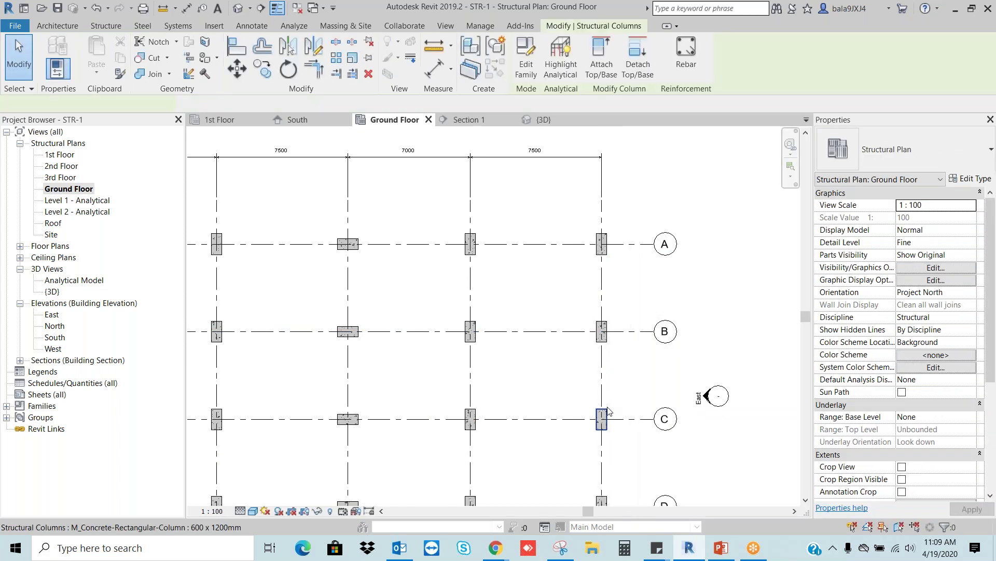
Check the type properties of the column at grid intersection C-5 and clear the selection
{"action": "left_click", "coordinate": [968, 182]}
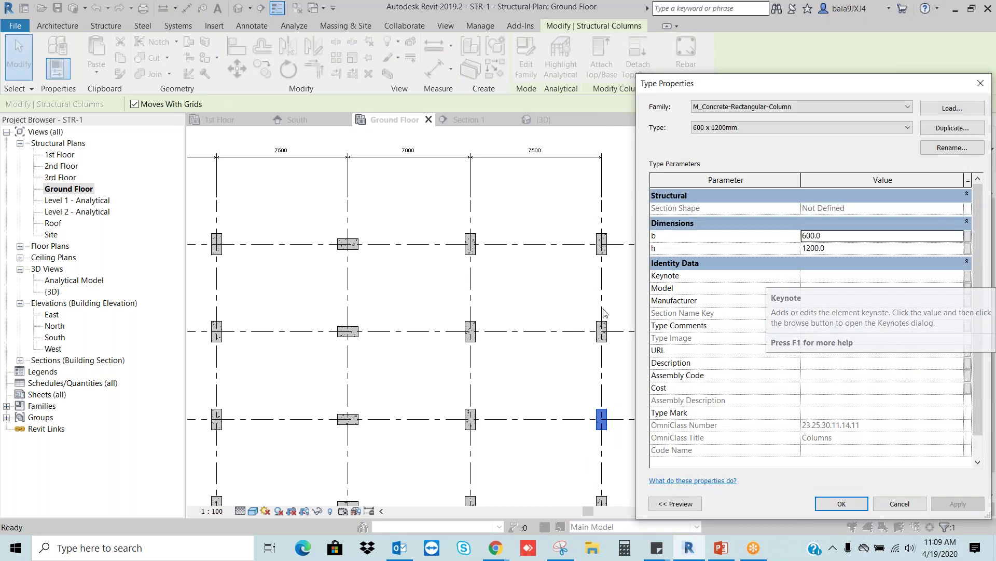
{"action": "key", "text": "Escape"}
{"action": "key", "text": "Escape"}
Inspect the instance properties of the column at grid intersection E-1, deselect it and save the project
{"action": "scroll", "coordinate": [558, 310], "scroll_direction": "down", "scroll_amount": 5}
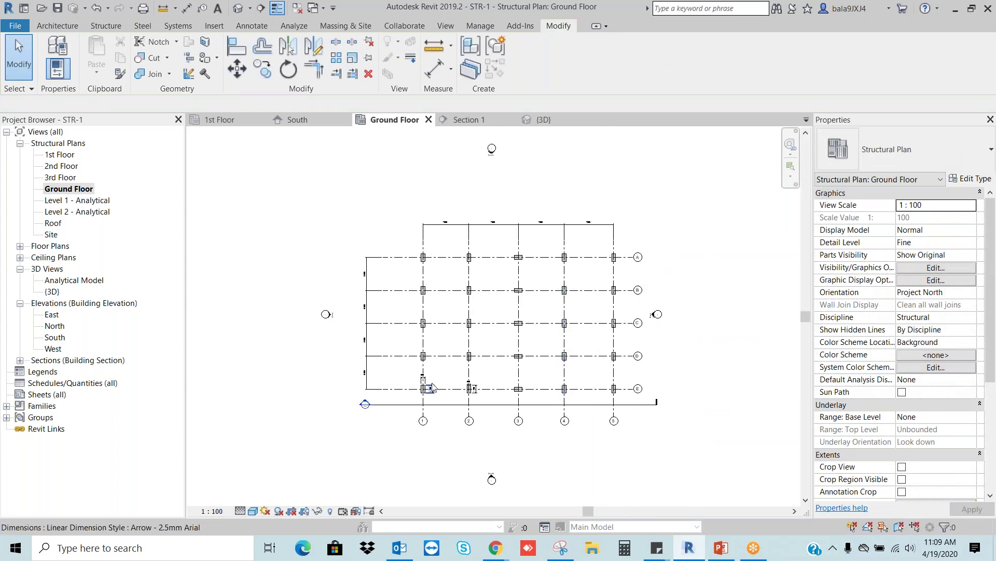
{"action": "scroll", "coordinate": [428, 387], "scroll_direction": "up", "scroll_amount": 3}
{"action": "left_click", "coordinate": [410, 399]}
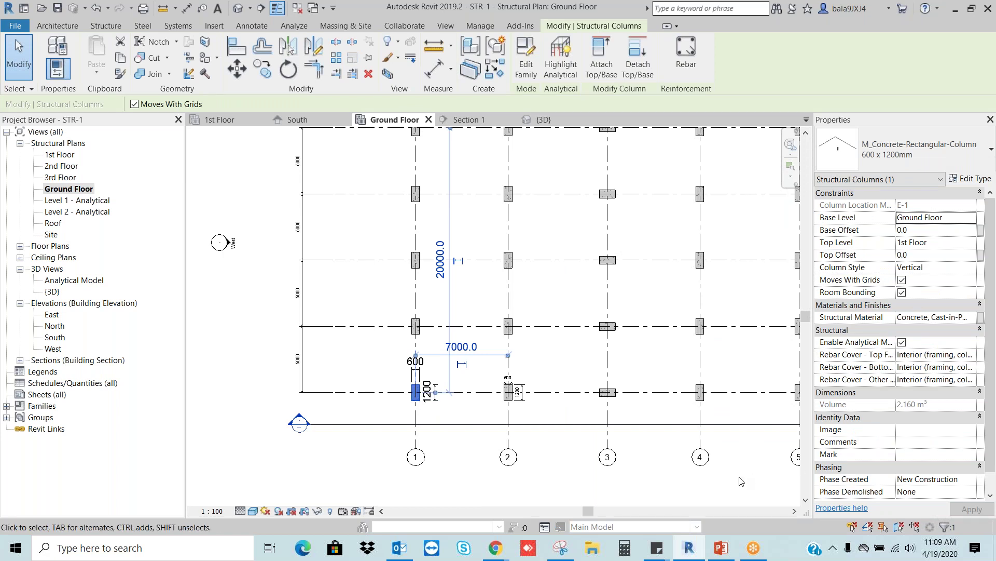
{"action": "left_click", "coordinate": [747, 457]}
{"action": "key", "text": "z"}
{"action": "key", "text": "f"}
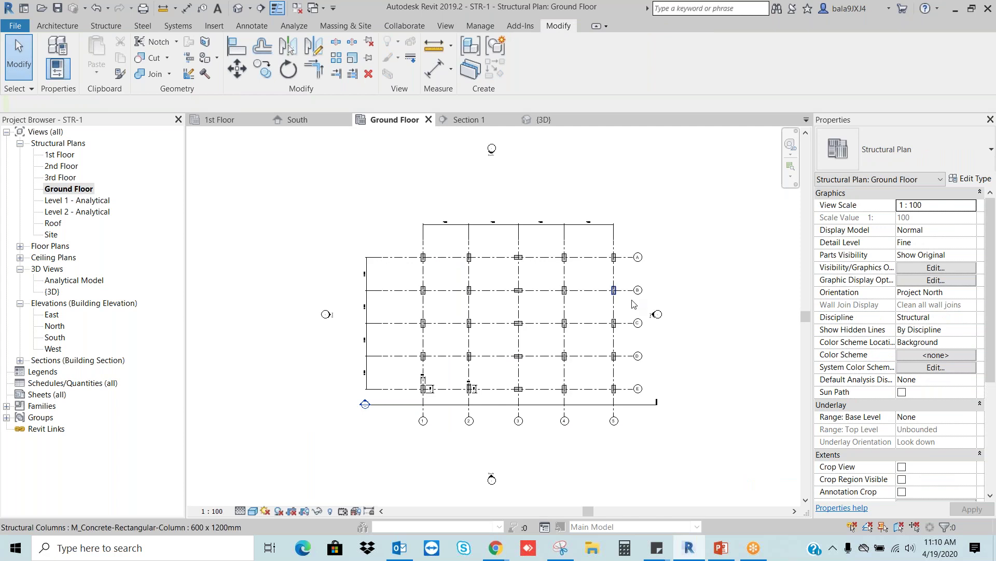
{"action": "left_click", "coordinate": [57, 8]}
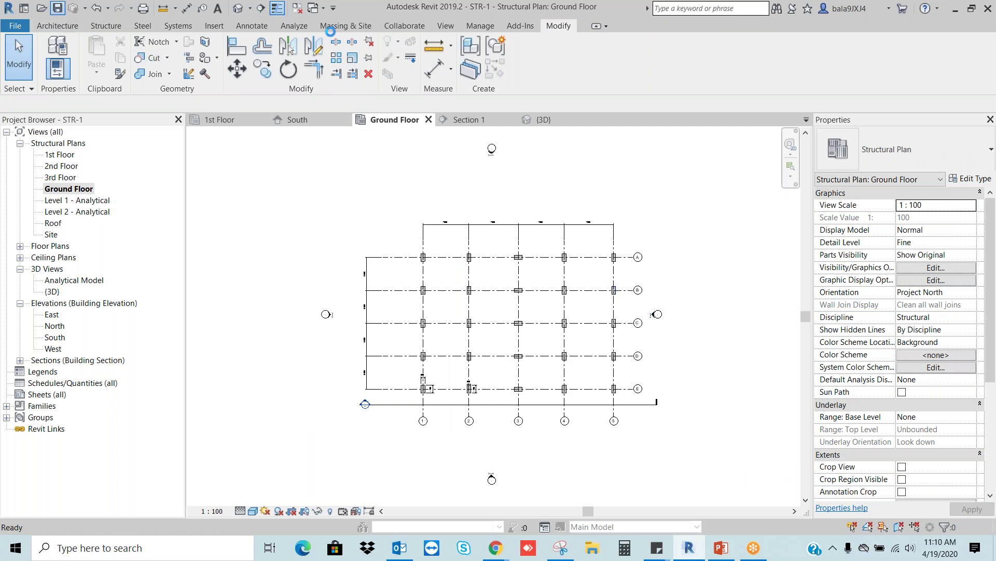
Review the columns in the default 3D view and save the project again from the Ground Floor structural plan
{"action": "left_click", "coordinate": [448, 27]}
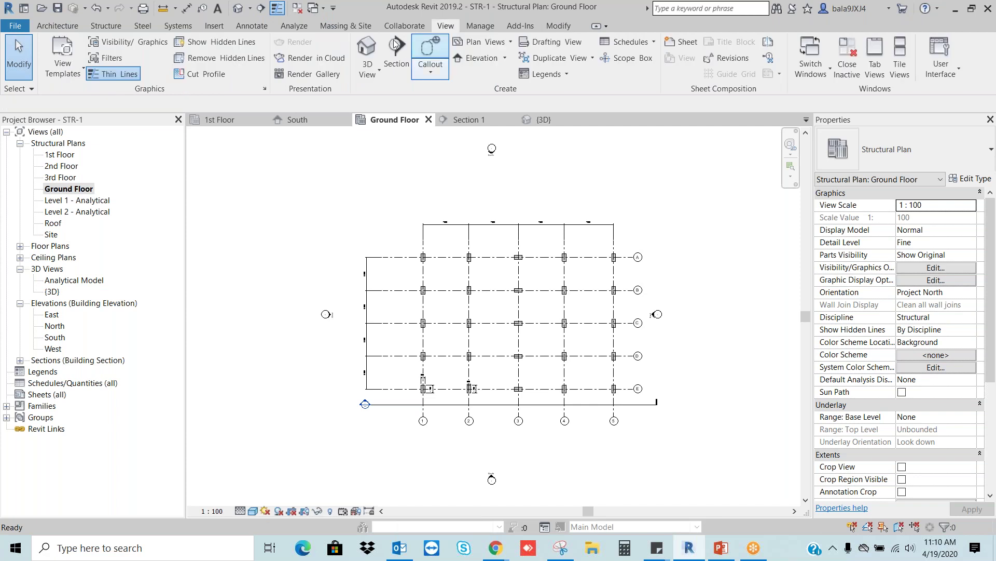
{"action": "left_click", "coordinate": [369, 48]}
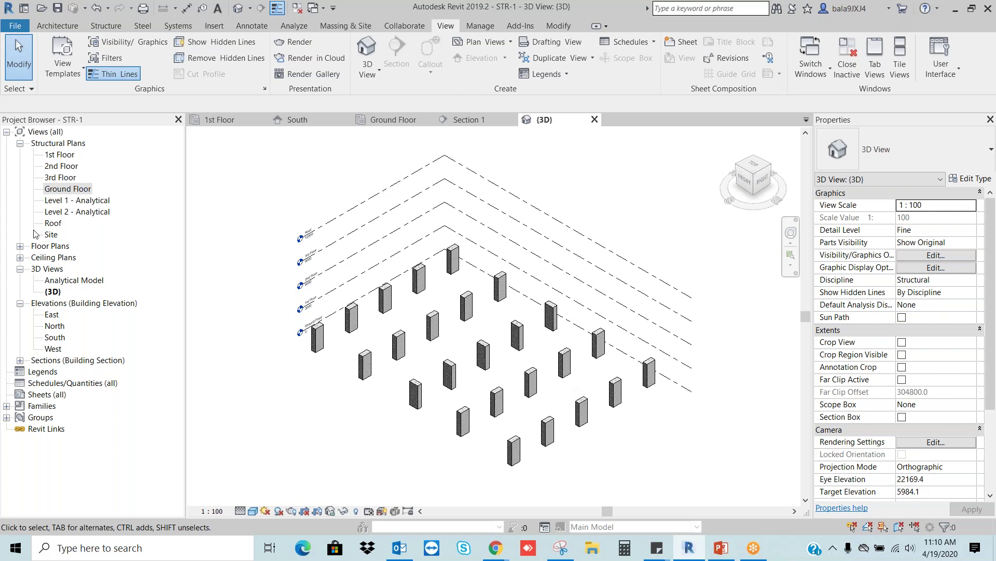
{"action": "double_click", "coordinate": [66, 190]}
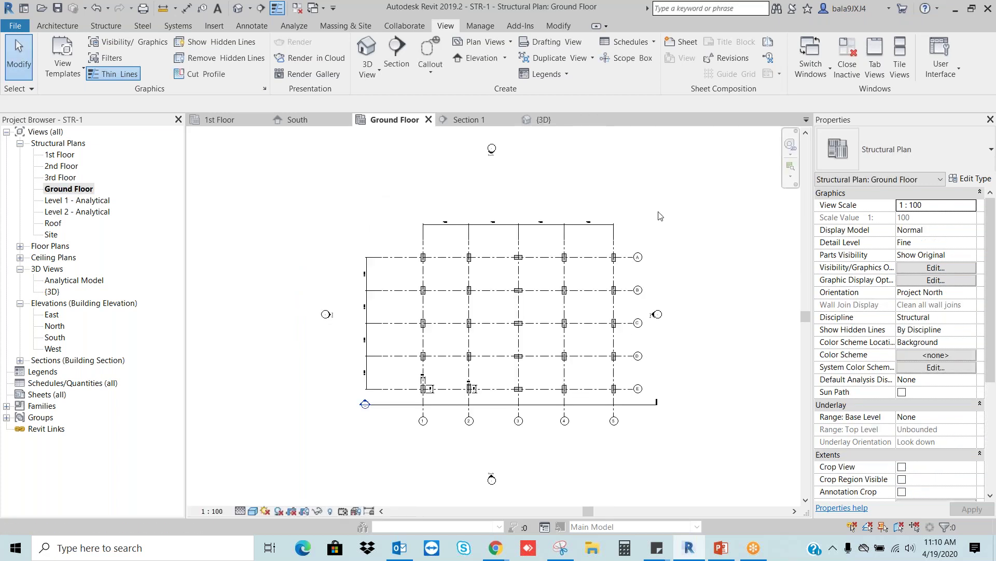
{"action": "key", "text": "ctrl+s"}
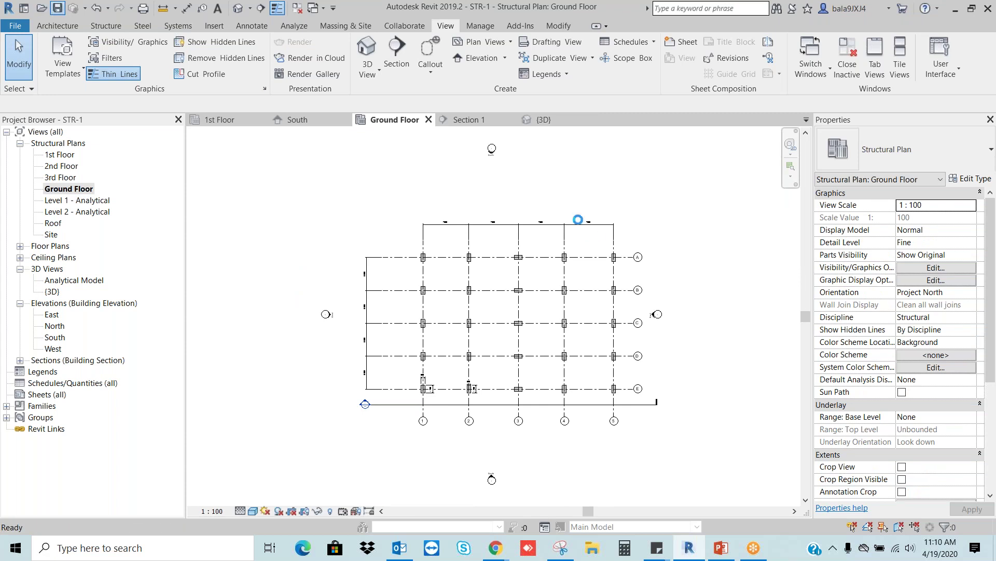